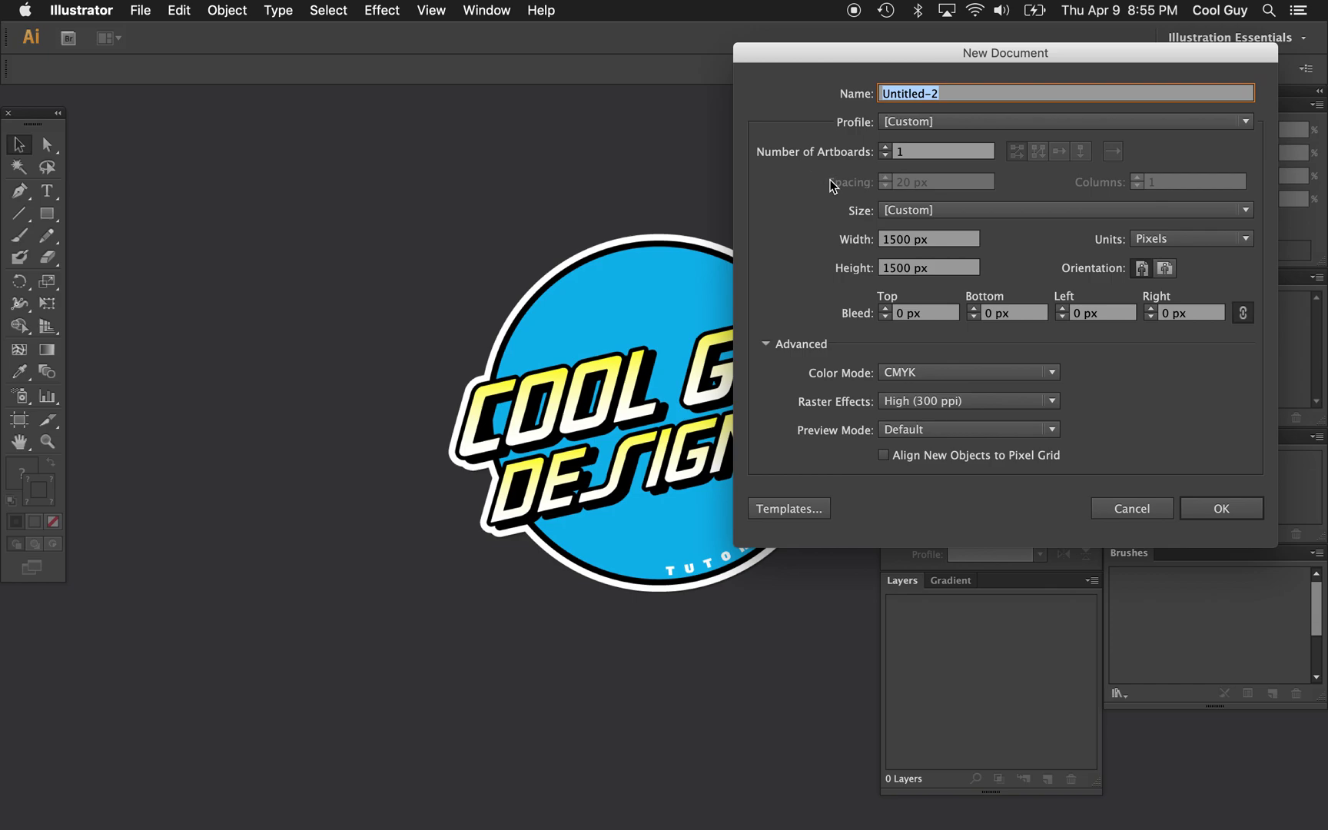
Step: Create a new document named Blackletter with a width of 15000 px and a height of 1500 px
click(917, 239)
text(0)
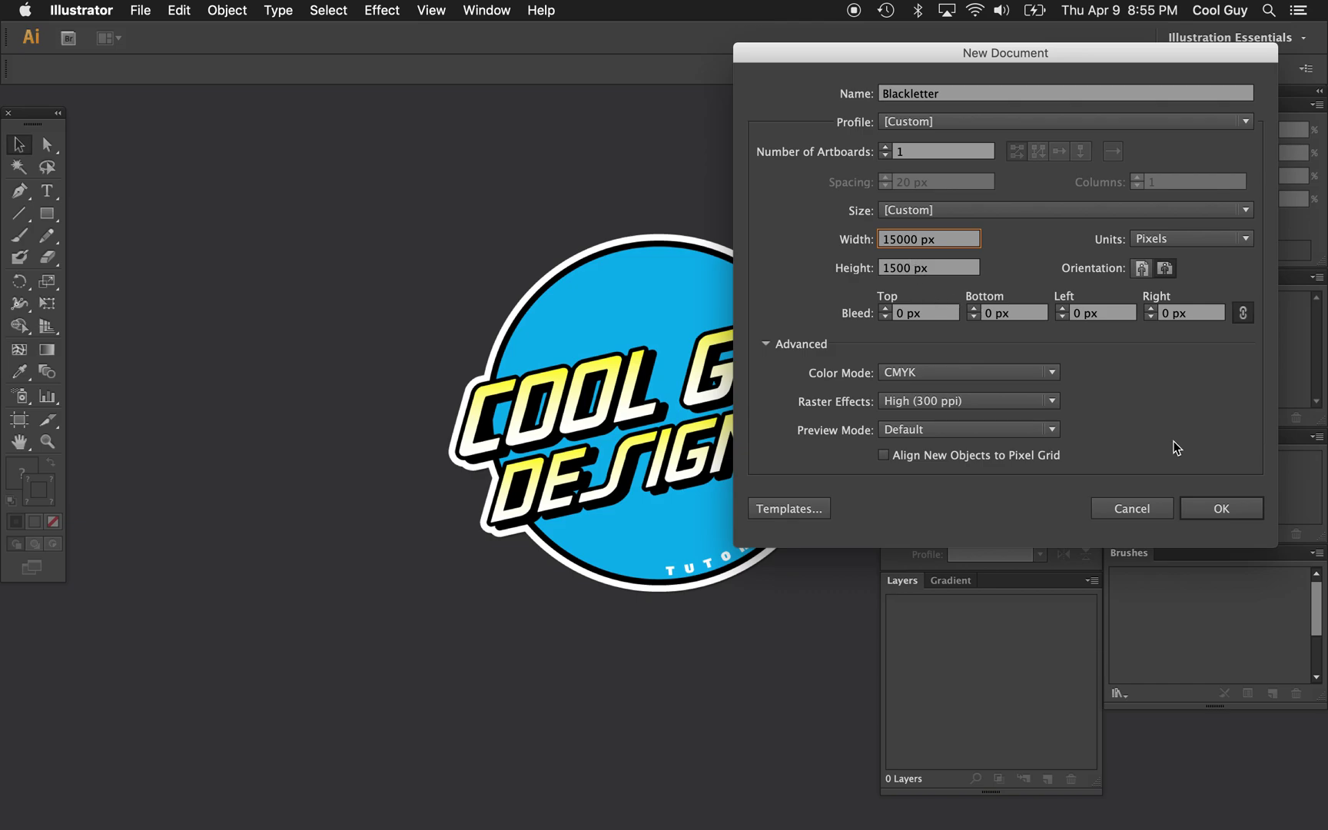
click(1246, 509)
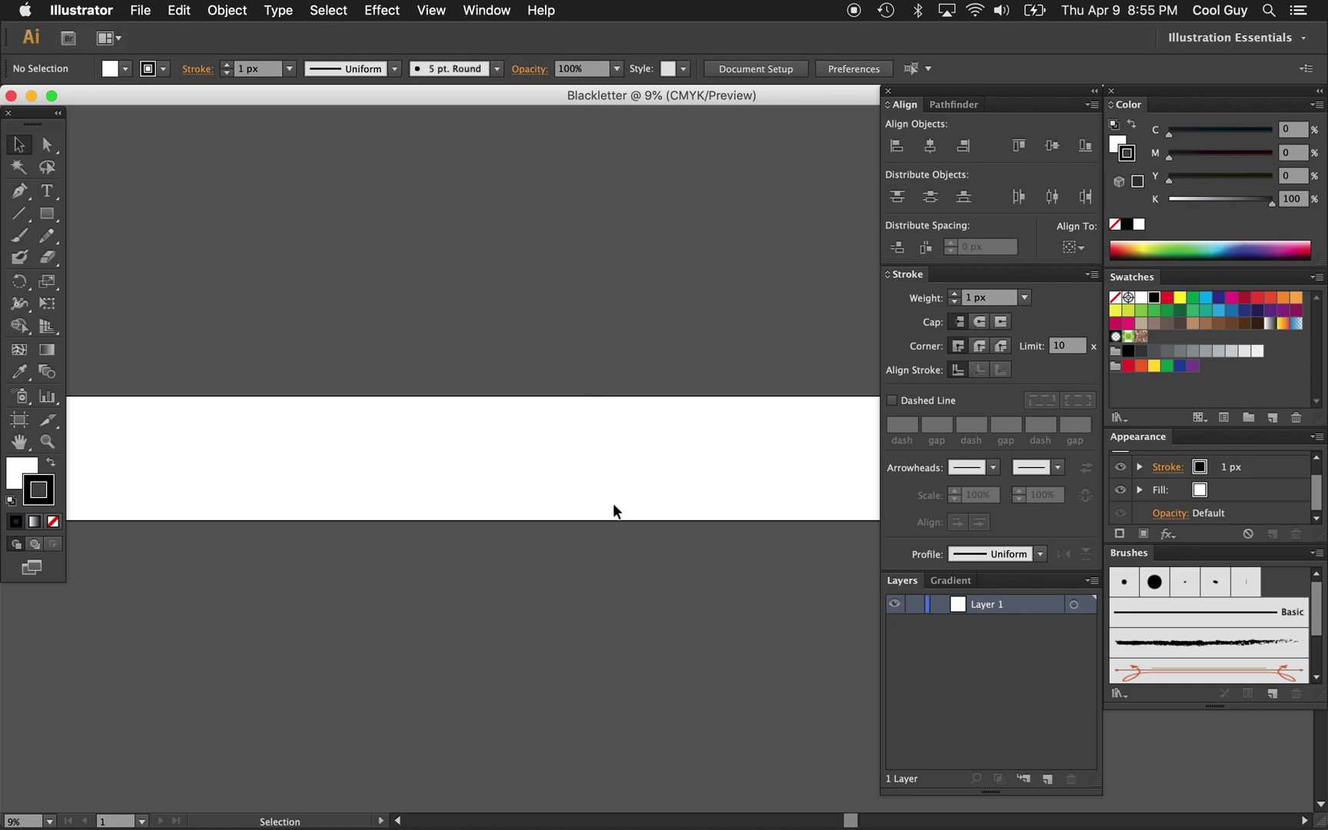
Step: Start a new calligraphic brush and name it Blackletter
key(z)
alt+click(615, 508)
alt+click(615, 509)
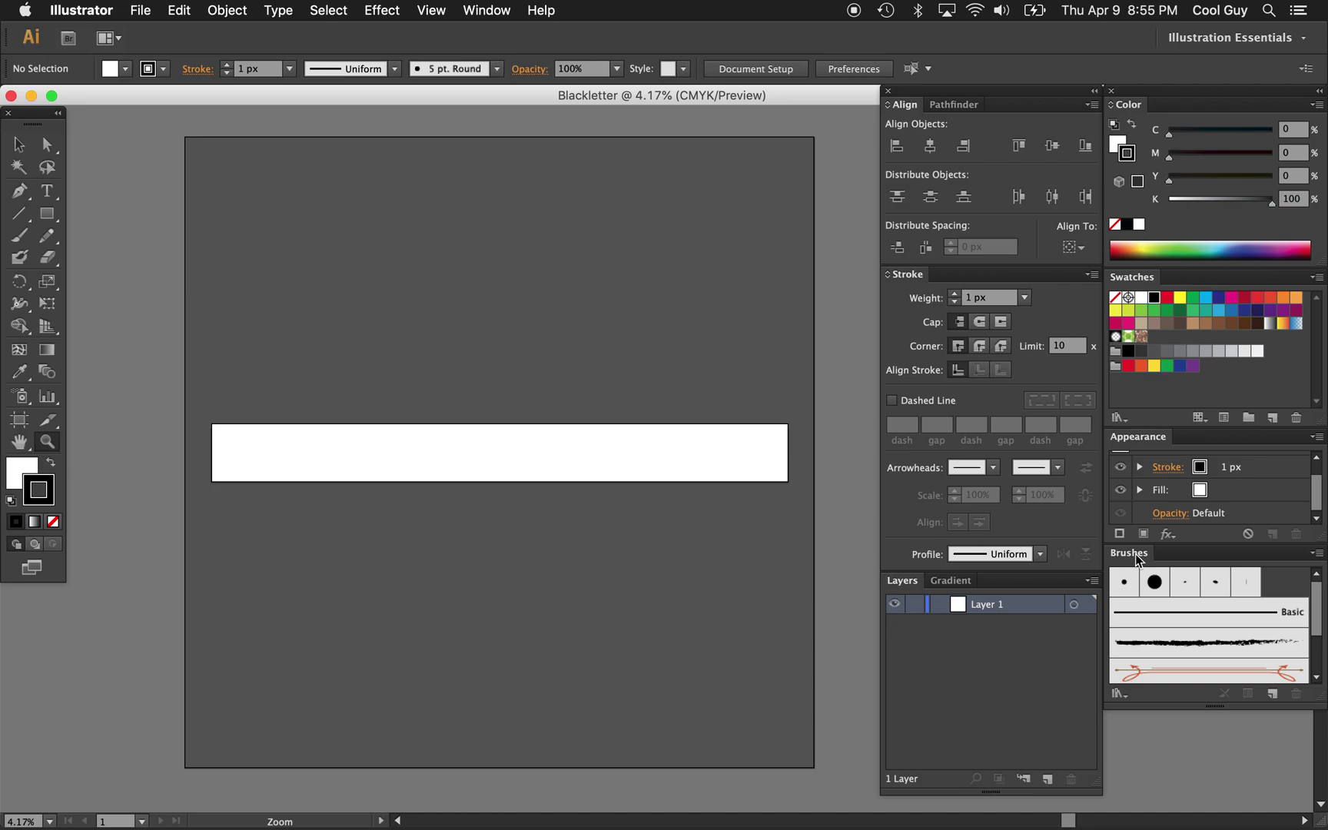
click(476, 11)
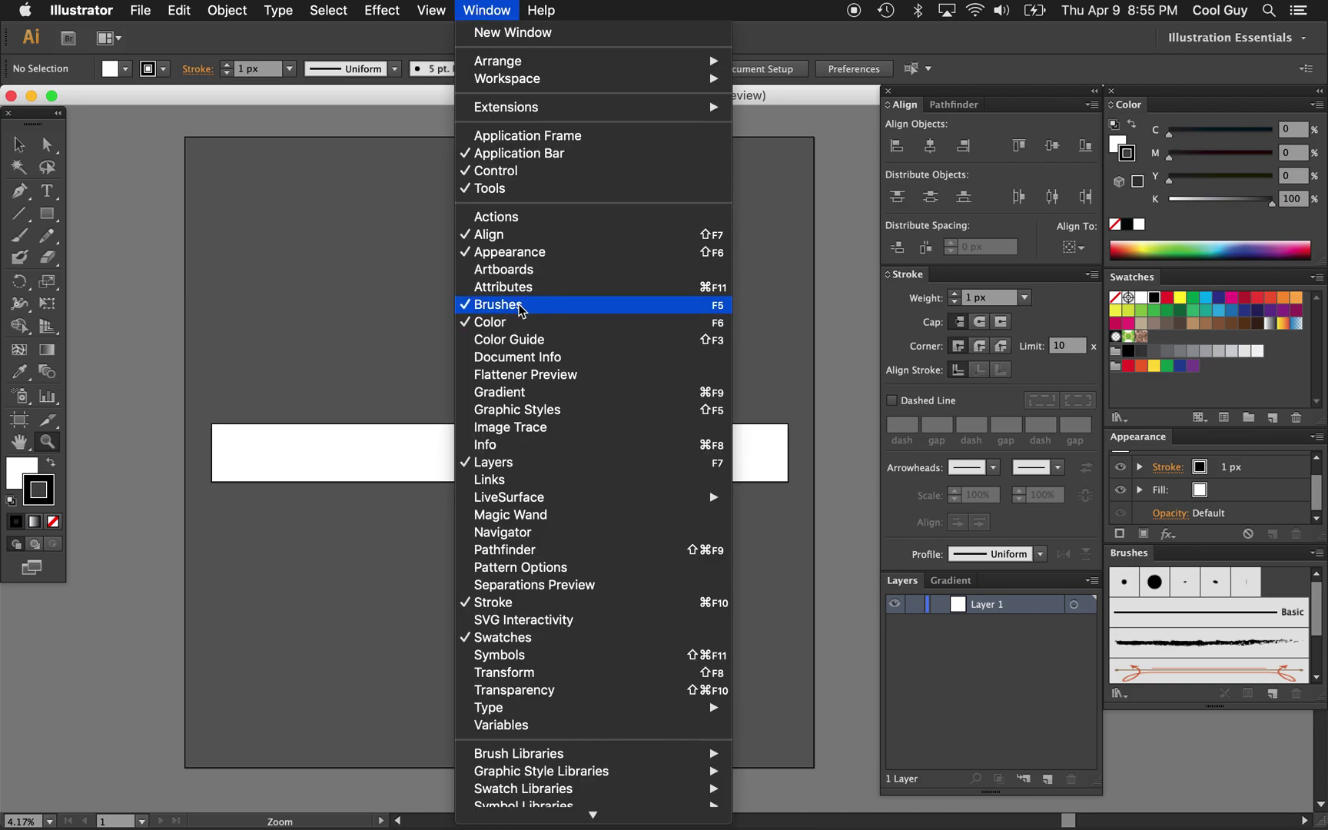
click(767, 369)
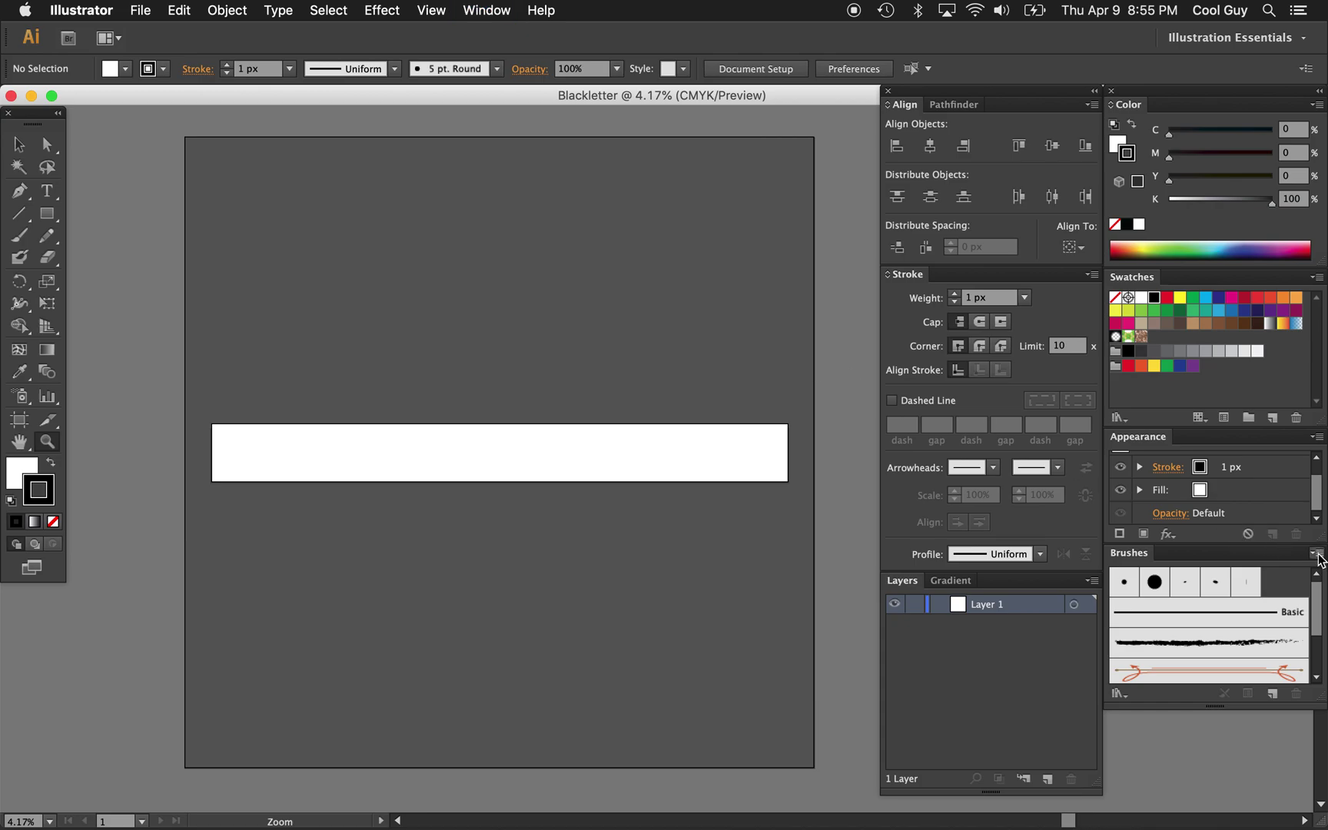
click(1317, 552)
click(1183, 491)
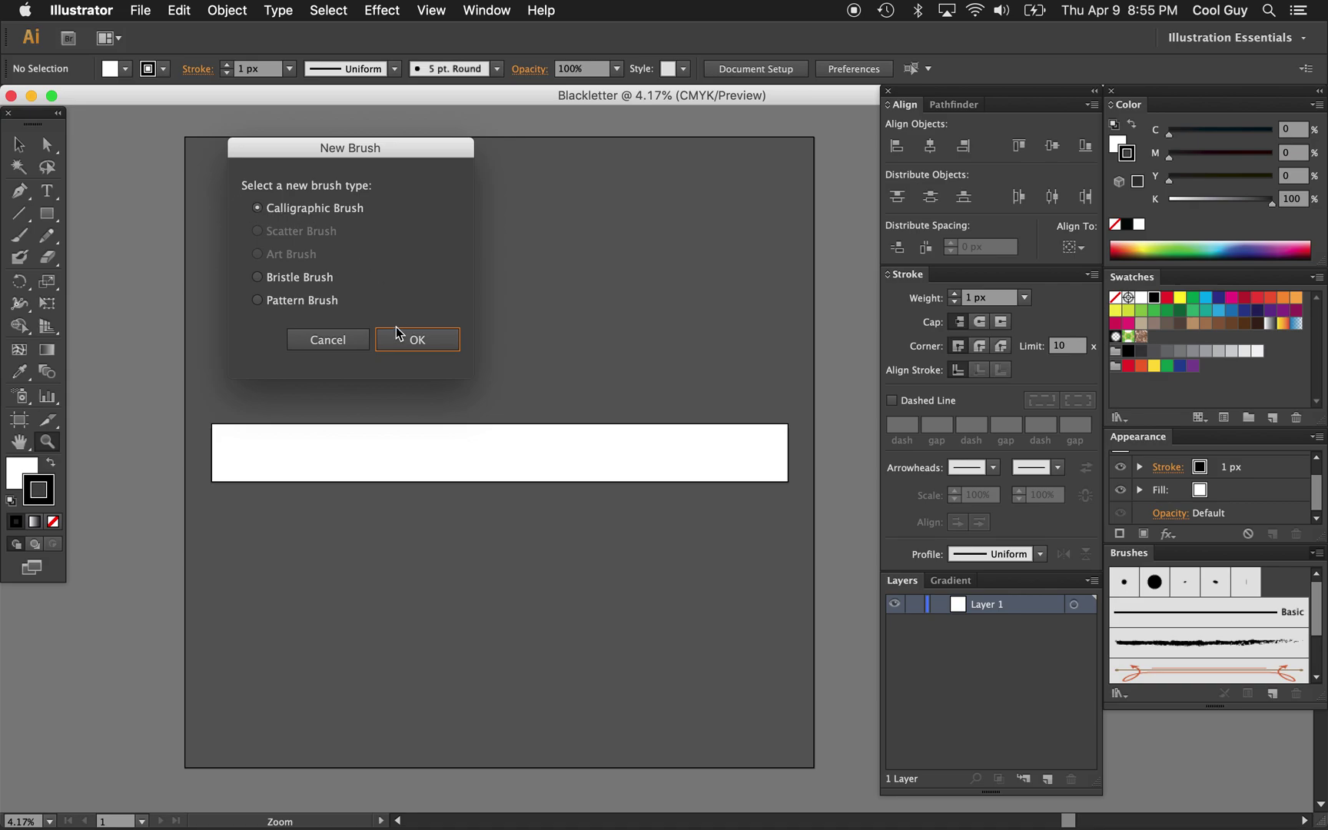
click(418, 340)
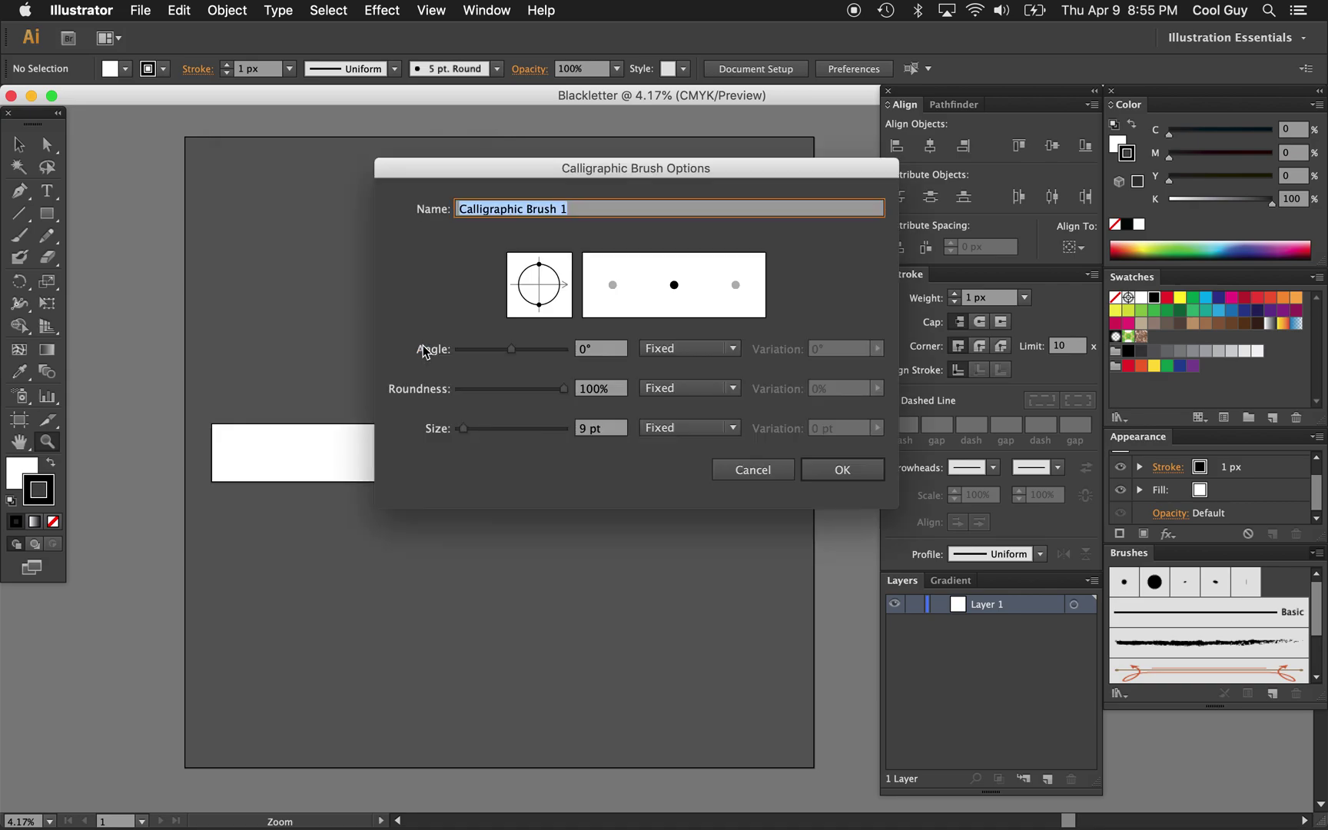
text(Blackletter)
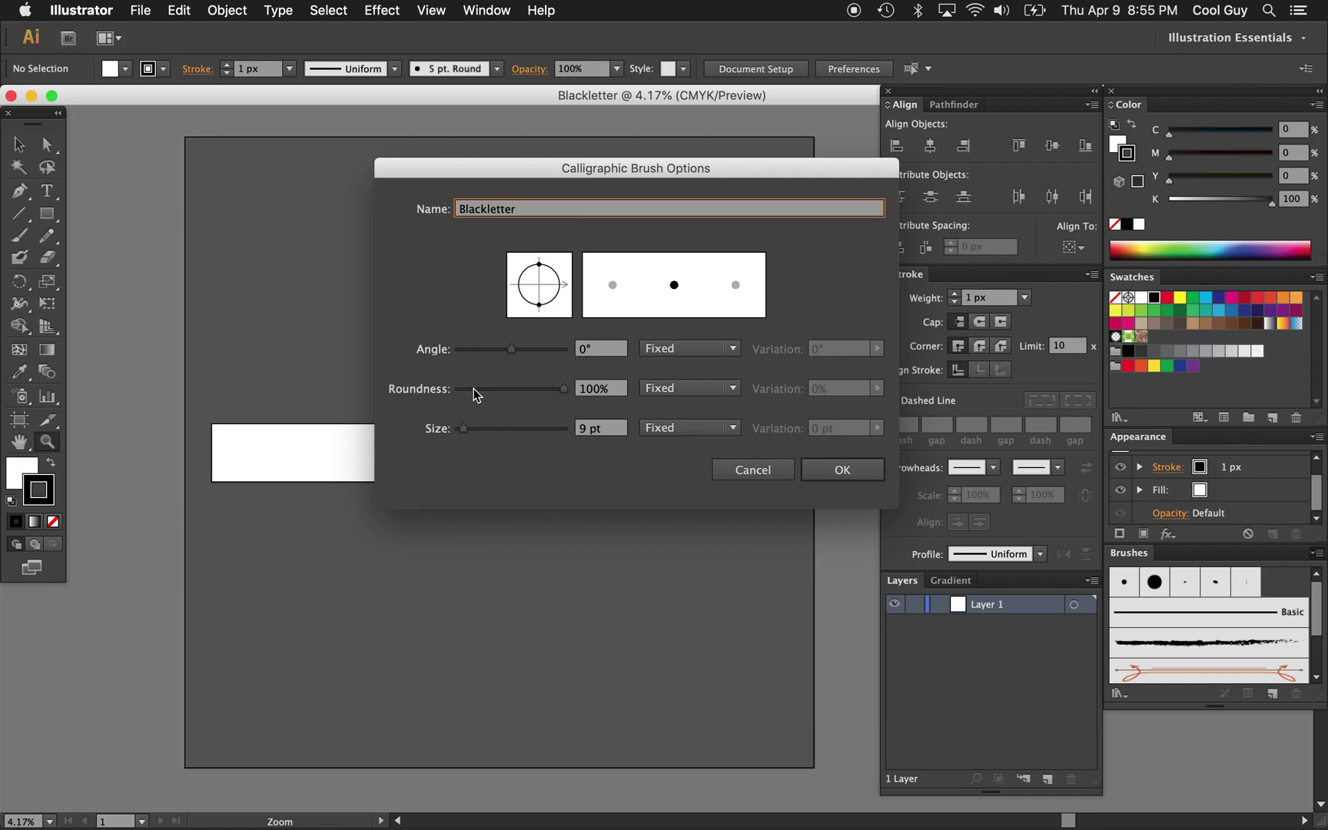
Step: Set the roundness of the Blackletter brush to 4%
drag(474, 390, 463, 391)
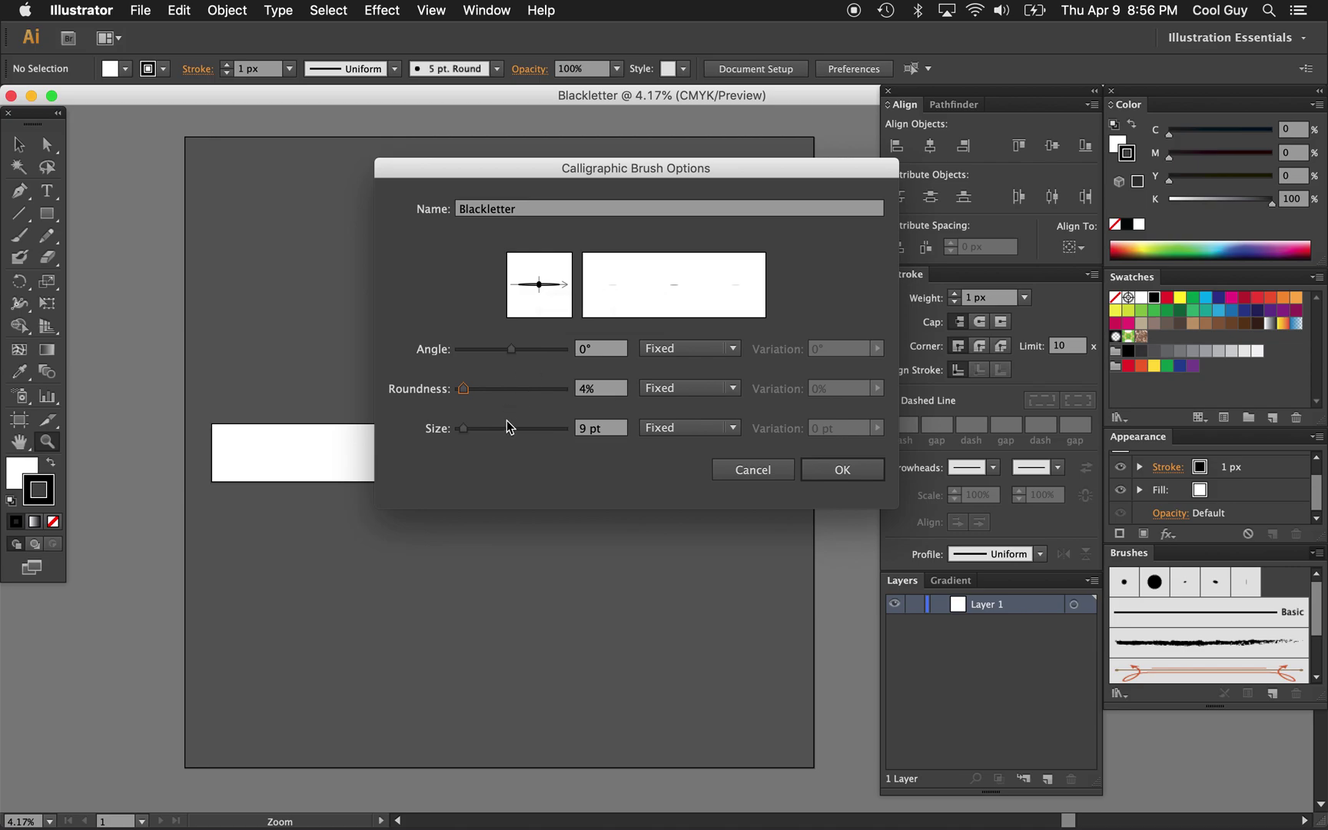
drag(463, 389, 449, 396)
click(604, 391)
key(Up)
key(Up)
key(Up)
Step: Set the angle of the Blackletter brush to 33°
click(601, 351)
key(shift+Up)
key(shift+Up)
key(shift+Up)
key(Up)
key(Up)
key(Up)
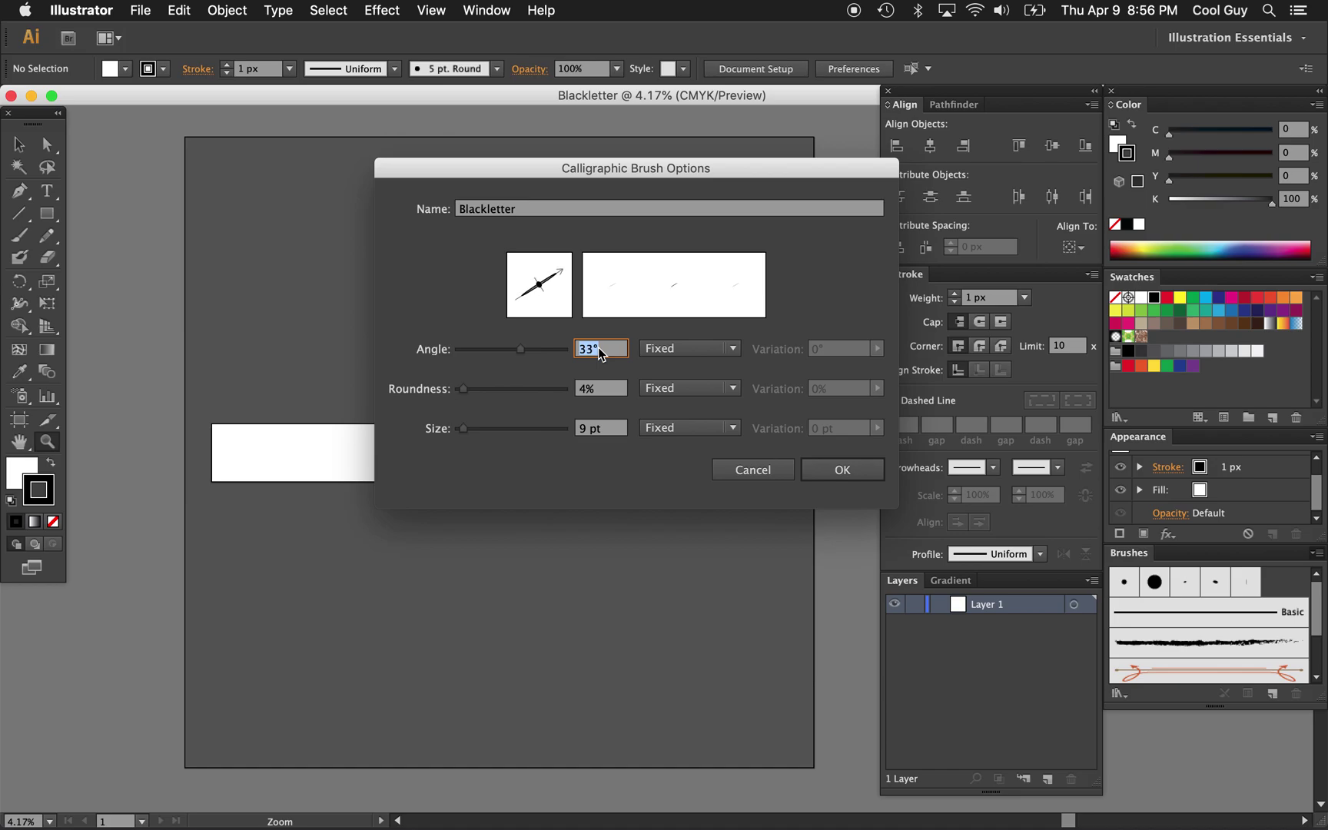
key(Up)
key(Up)
key(Up)
key(Up)
key(Up)
key(Down)
key(Down)
key(Down)
key(Down)
key(Down)
Step: Set the brush size to 150 pt and finish creating the Blackletter brush
click(609, 428)
text(150)
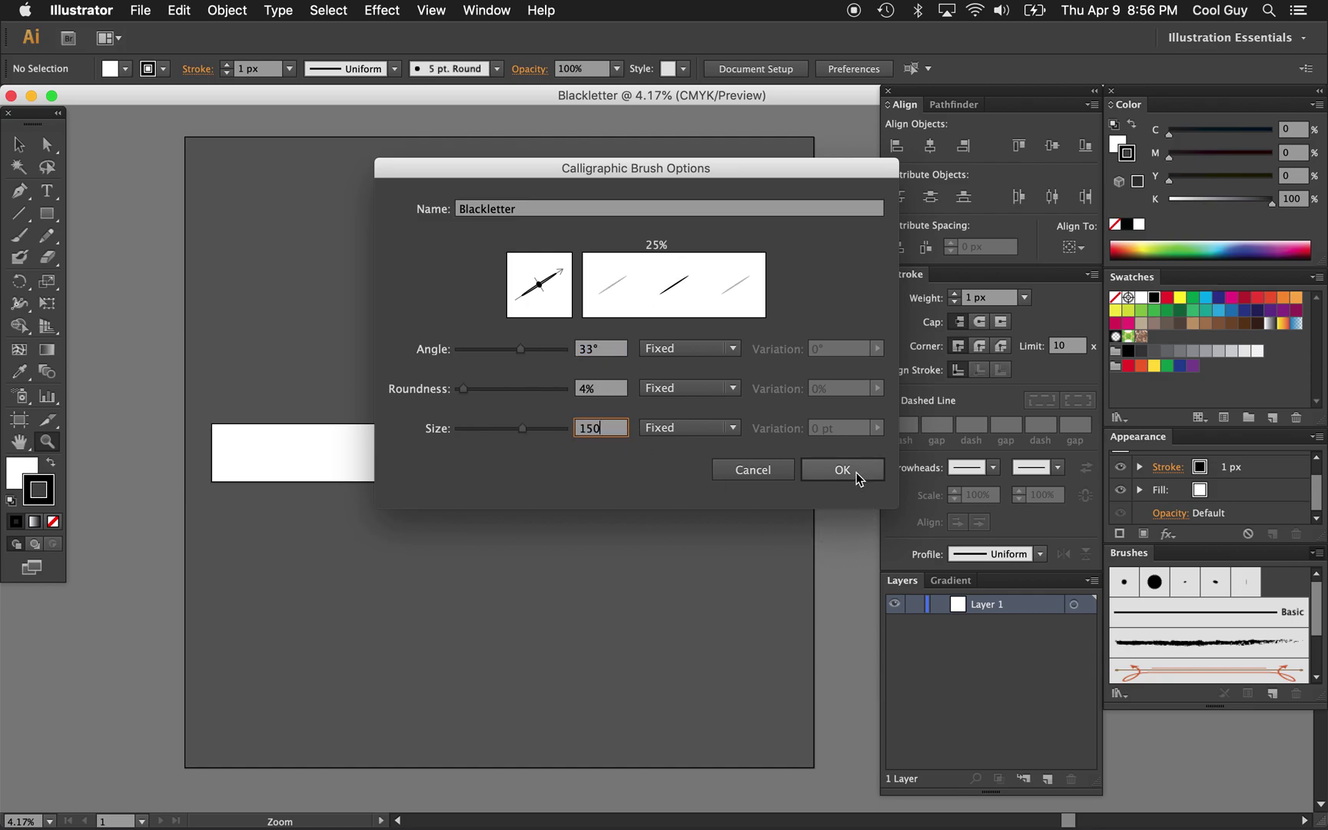
click(859, 476)
Step: Set the fill to none and make the black stroke the active colour
click(296, 465)
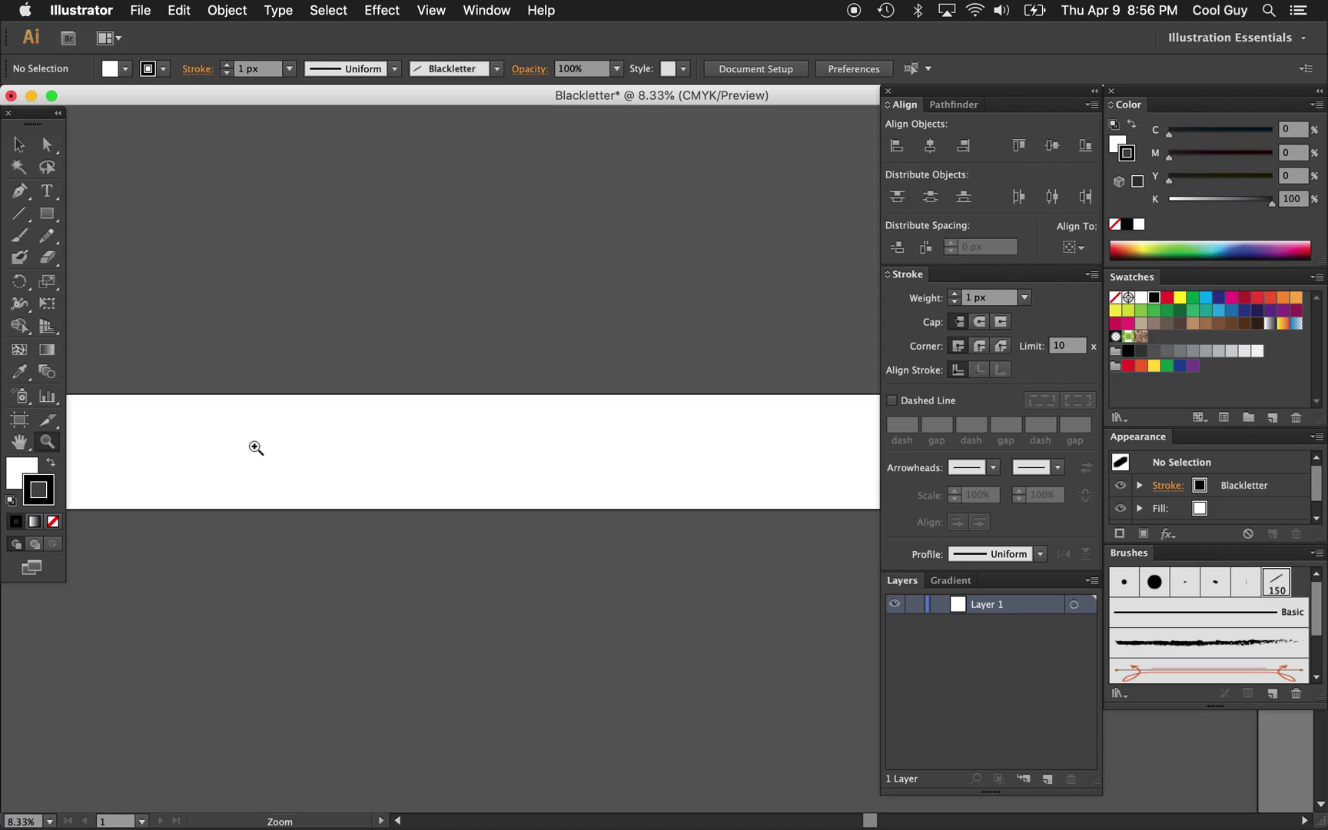
click(256, 448)
click(384, 455)
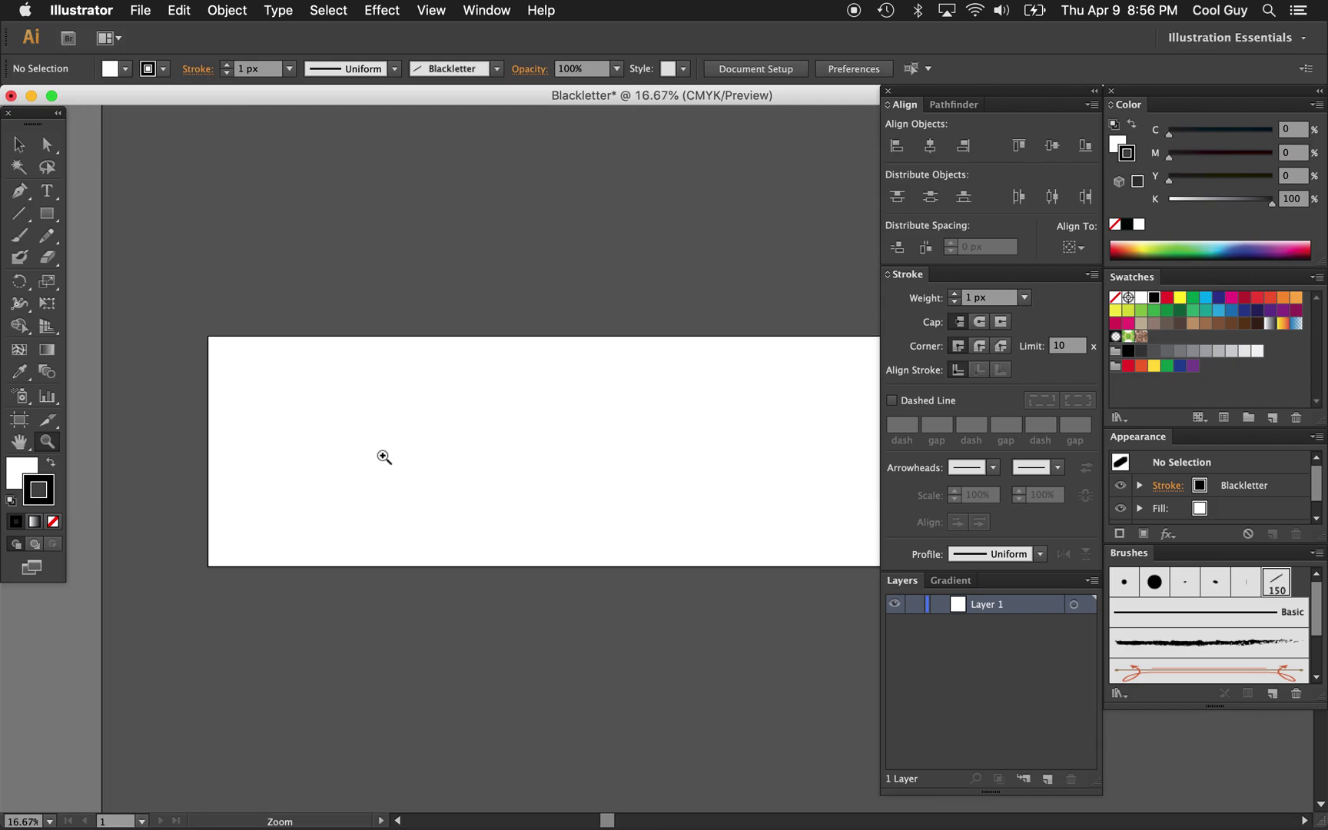
click(20, 478)
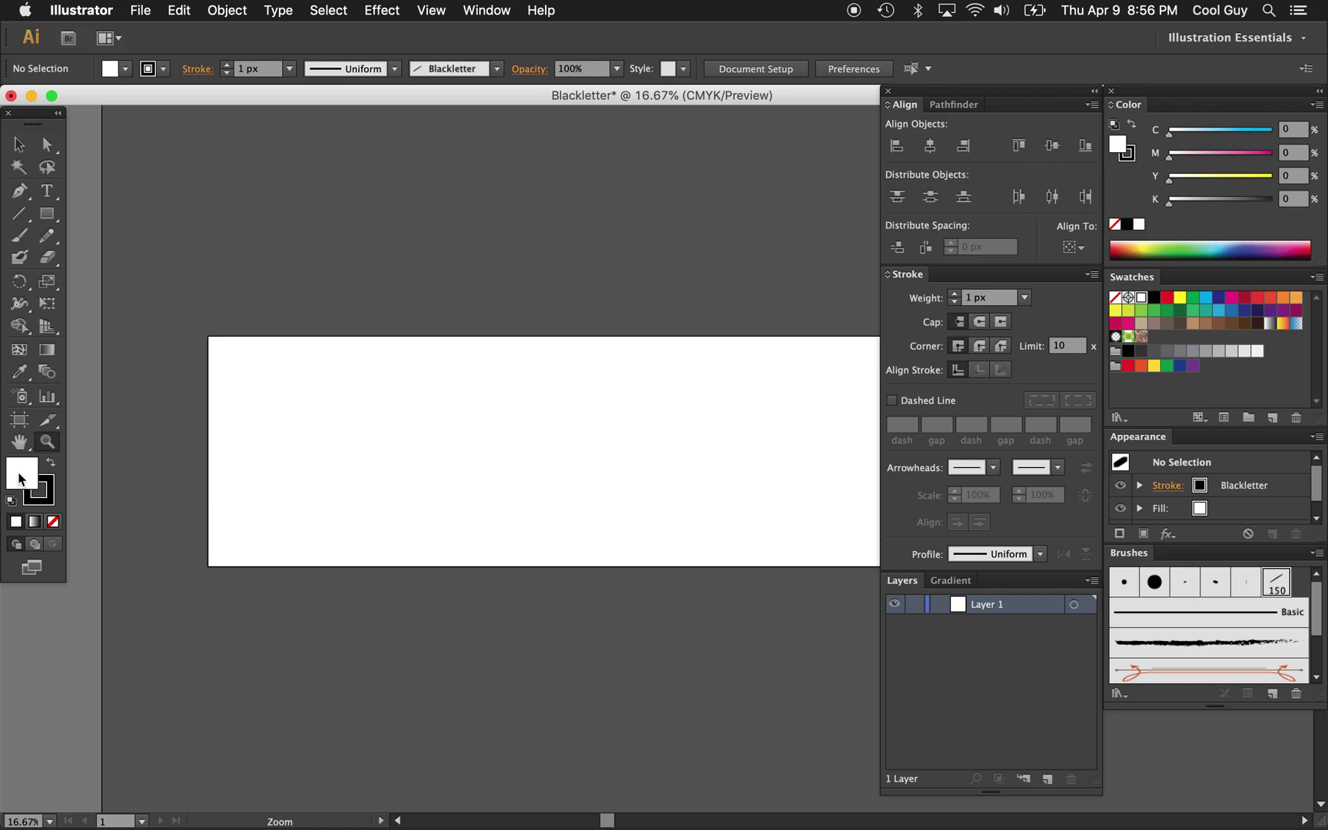
click(53, 521)
click(51, 499)
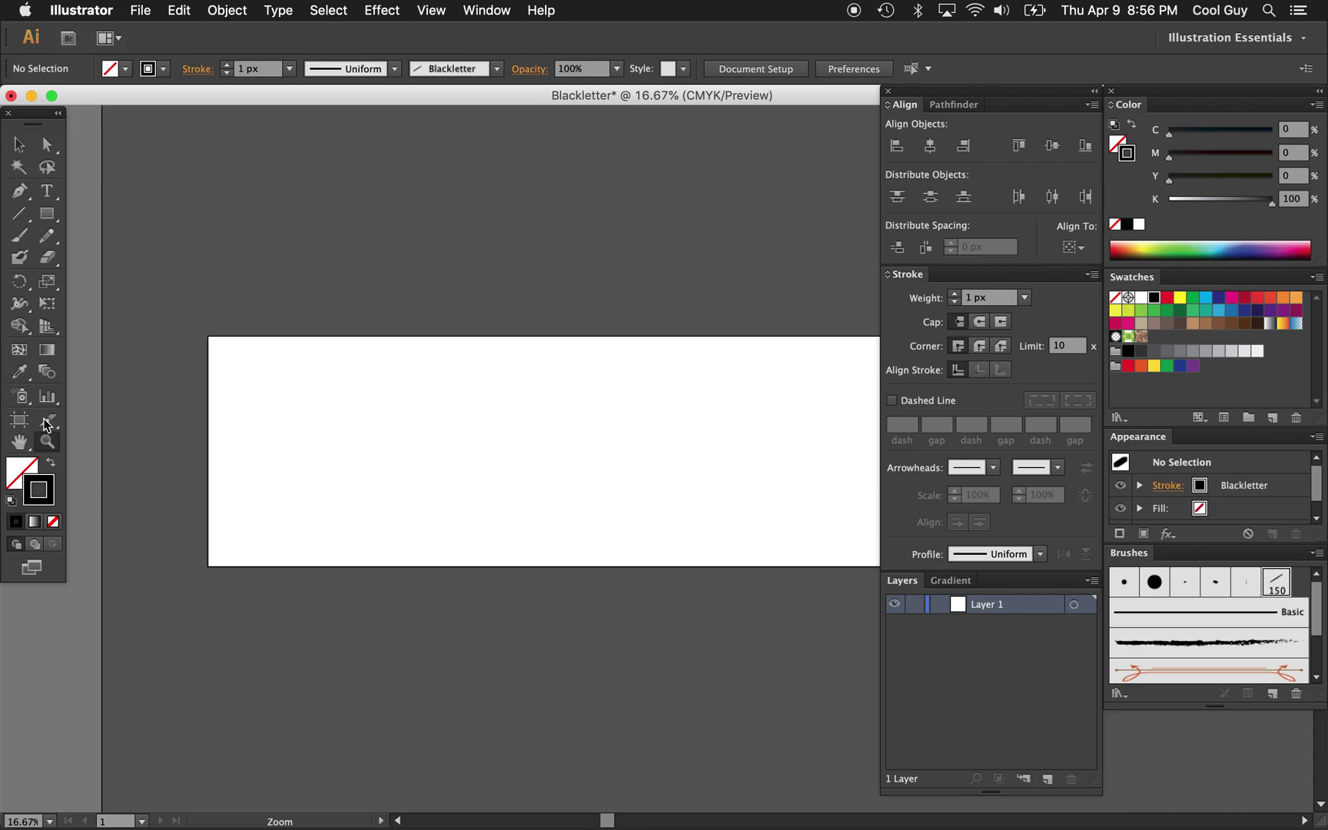
Step: Paint a vertical test stroke with the Paintbrush and the Blackletter brush near the artboard's left end
click(22, 240)
key(z)
click(329, 430)
click(393, 464)
key(b)
drag(336, 377, 338, 590)
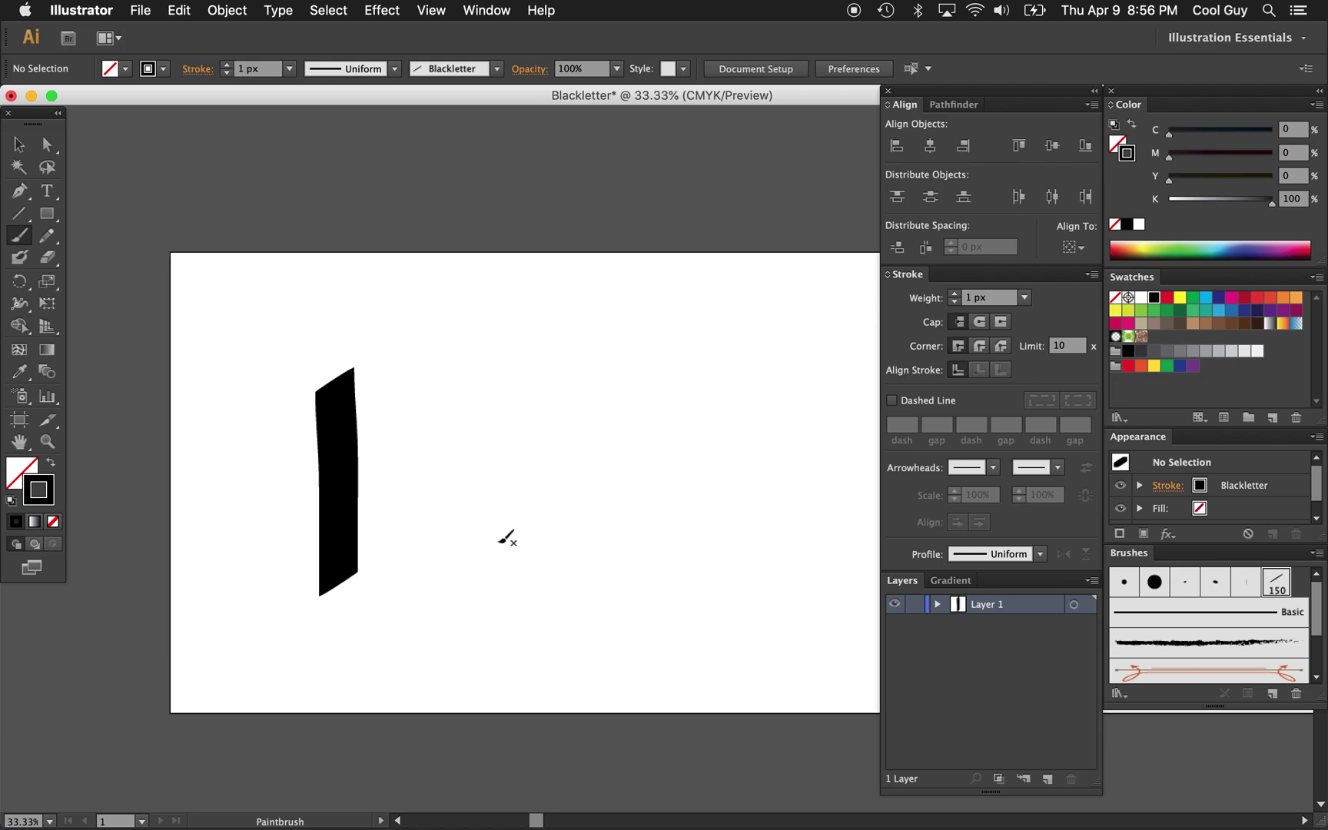
Step: Set the Blackletter brush's size to 200 pt and apply the change to the existing stroke
key(v)
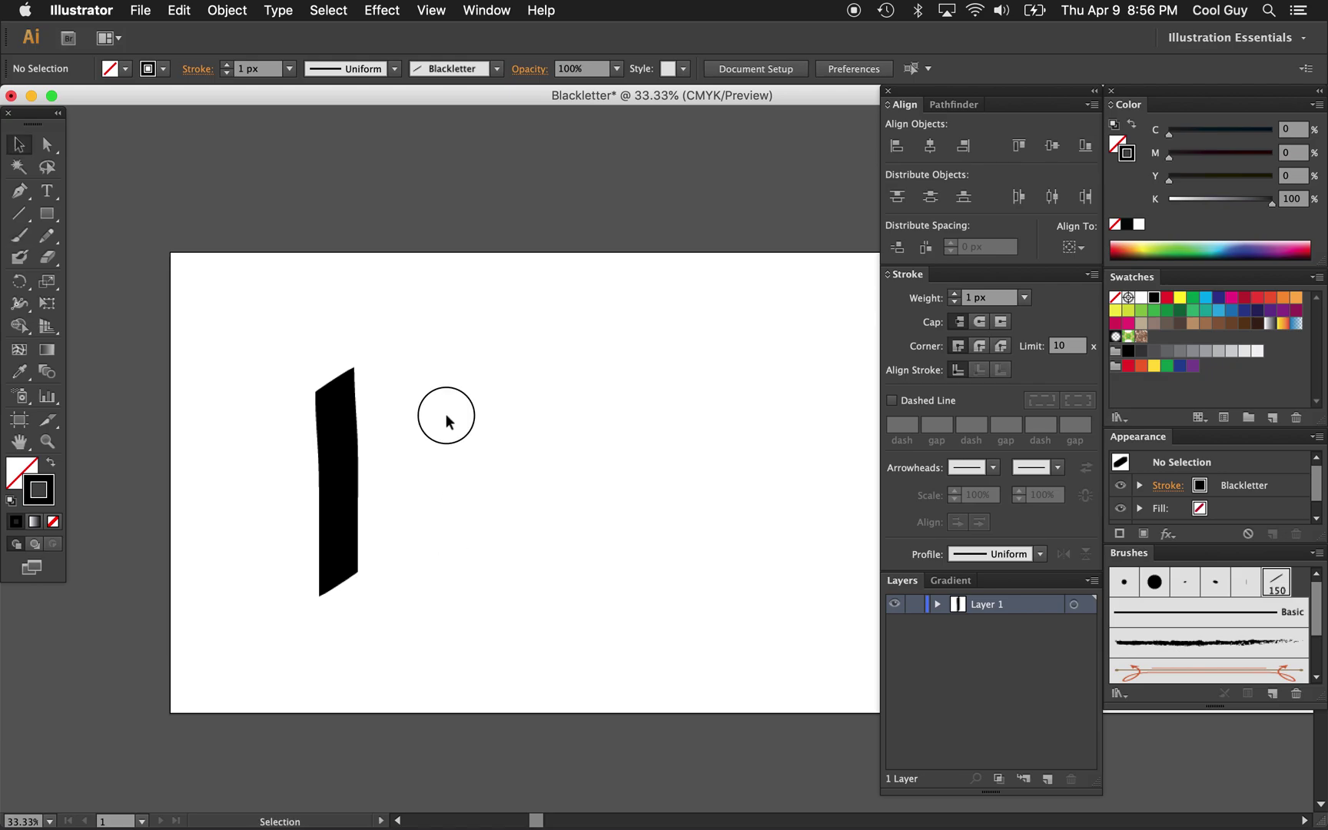
drag(444, 421, 317, 530)
double_click(1276, 584)
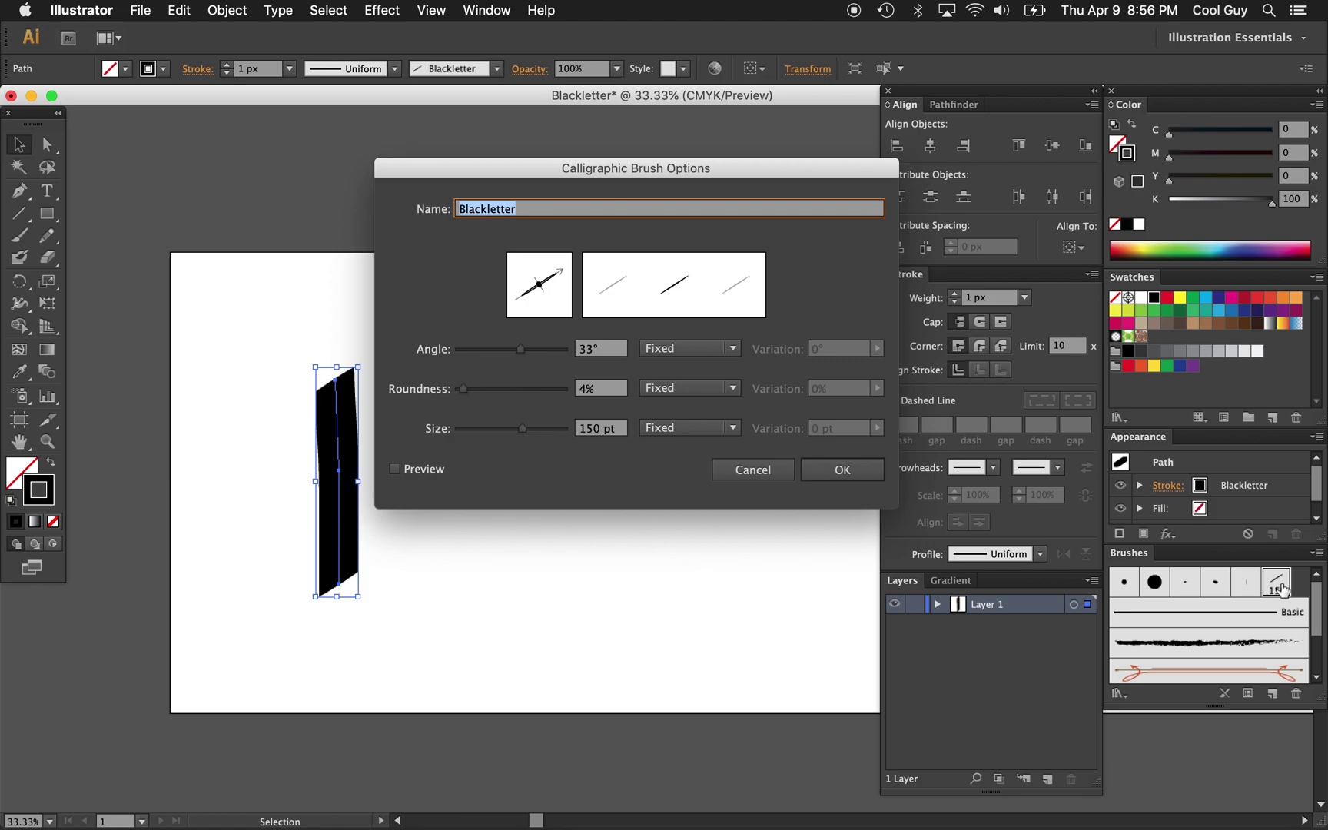
click(596, 429)
key(shift+Up)
key(shift+Up)
key(shift+Up)
key(shift+Up)
key(shift+Up)
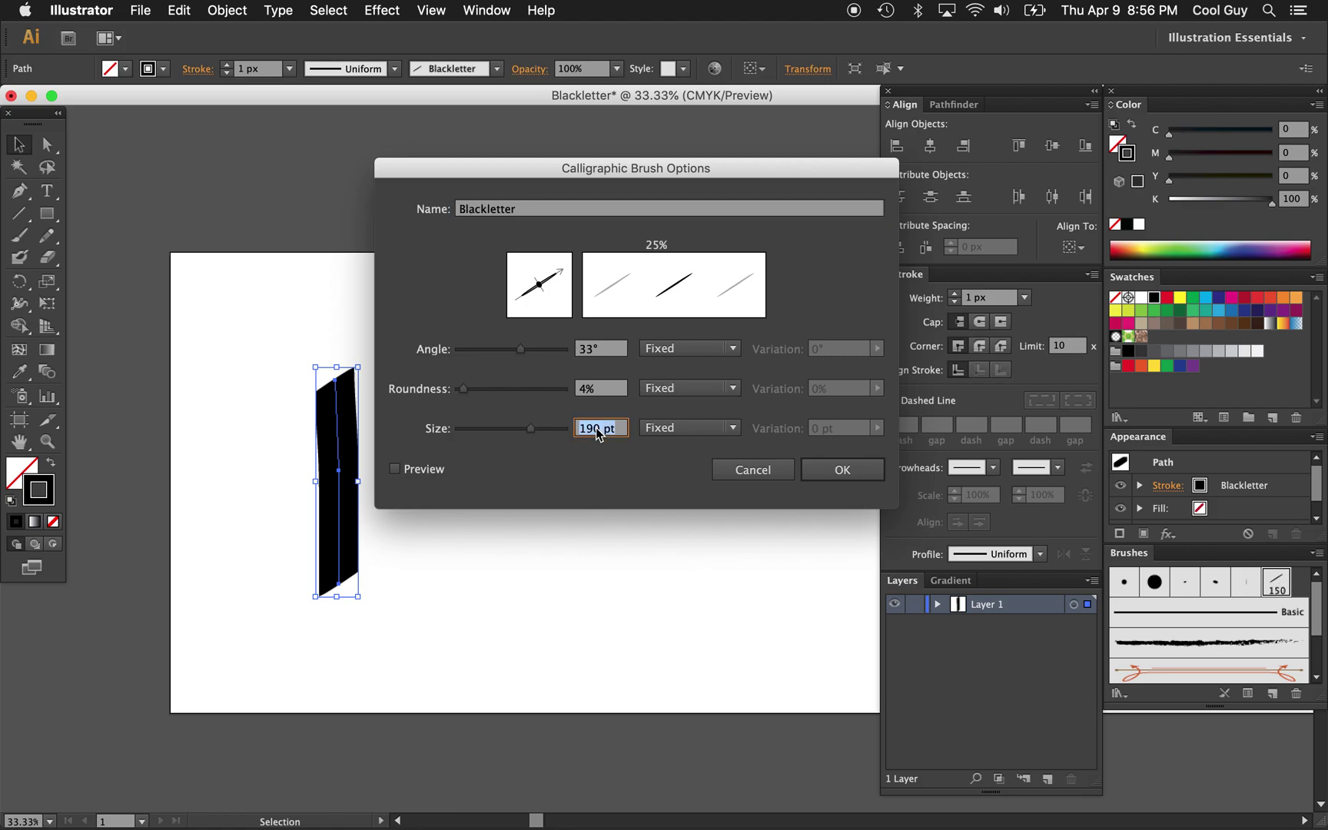
click(819, 469)
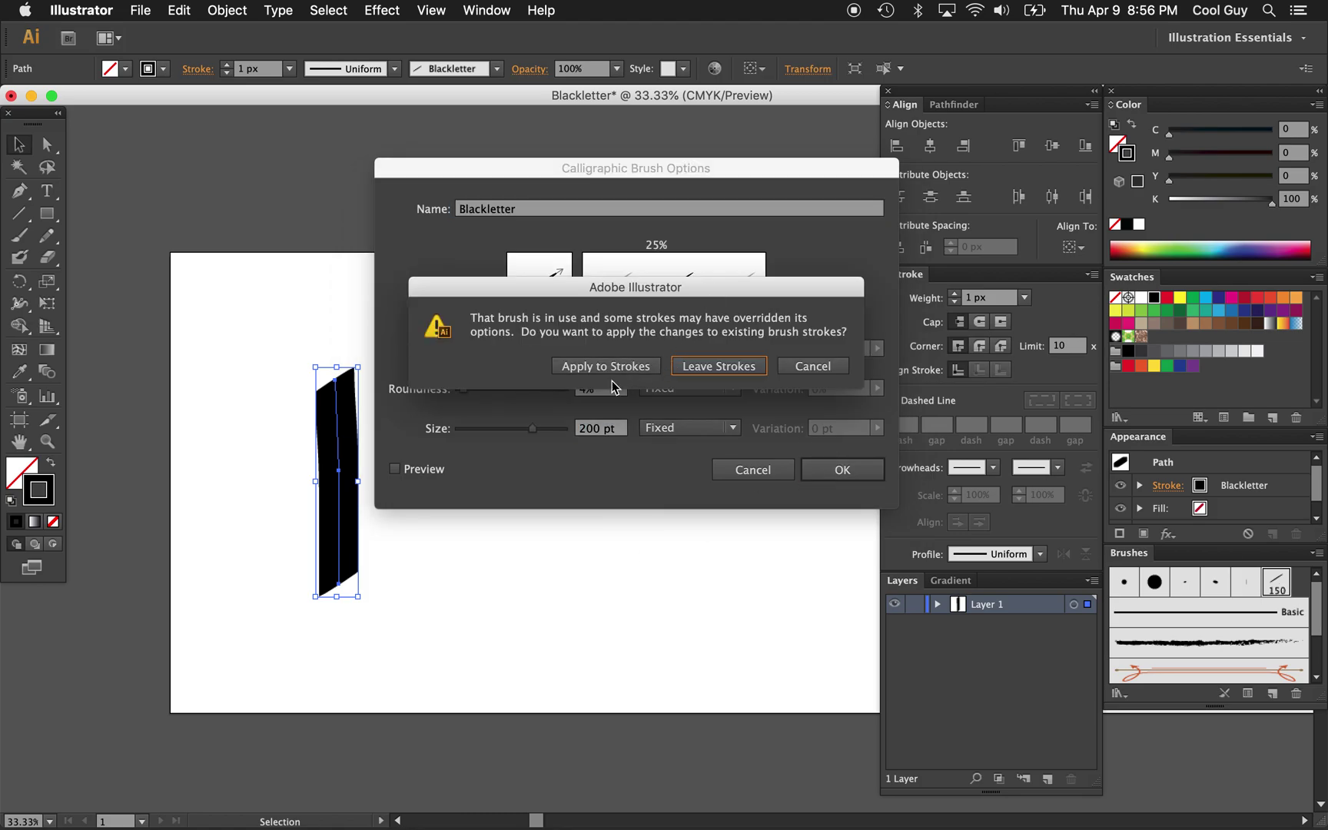
click(611, 365)
click(566, 554)
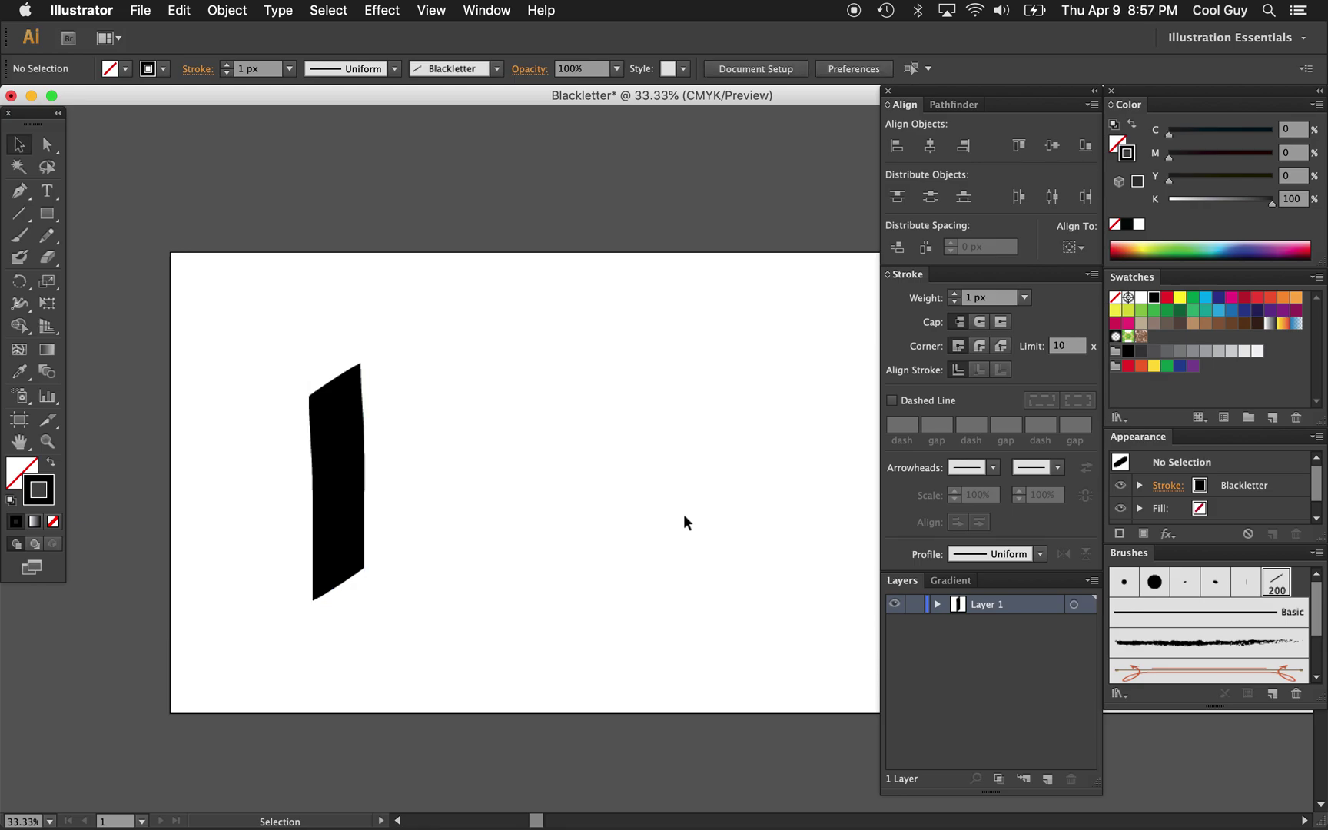
Step: Undo the brush size change and delete the painted test stroke
key(super+z)
key(super+z)
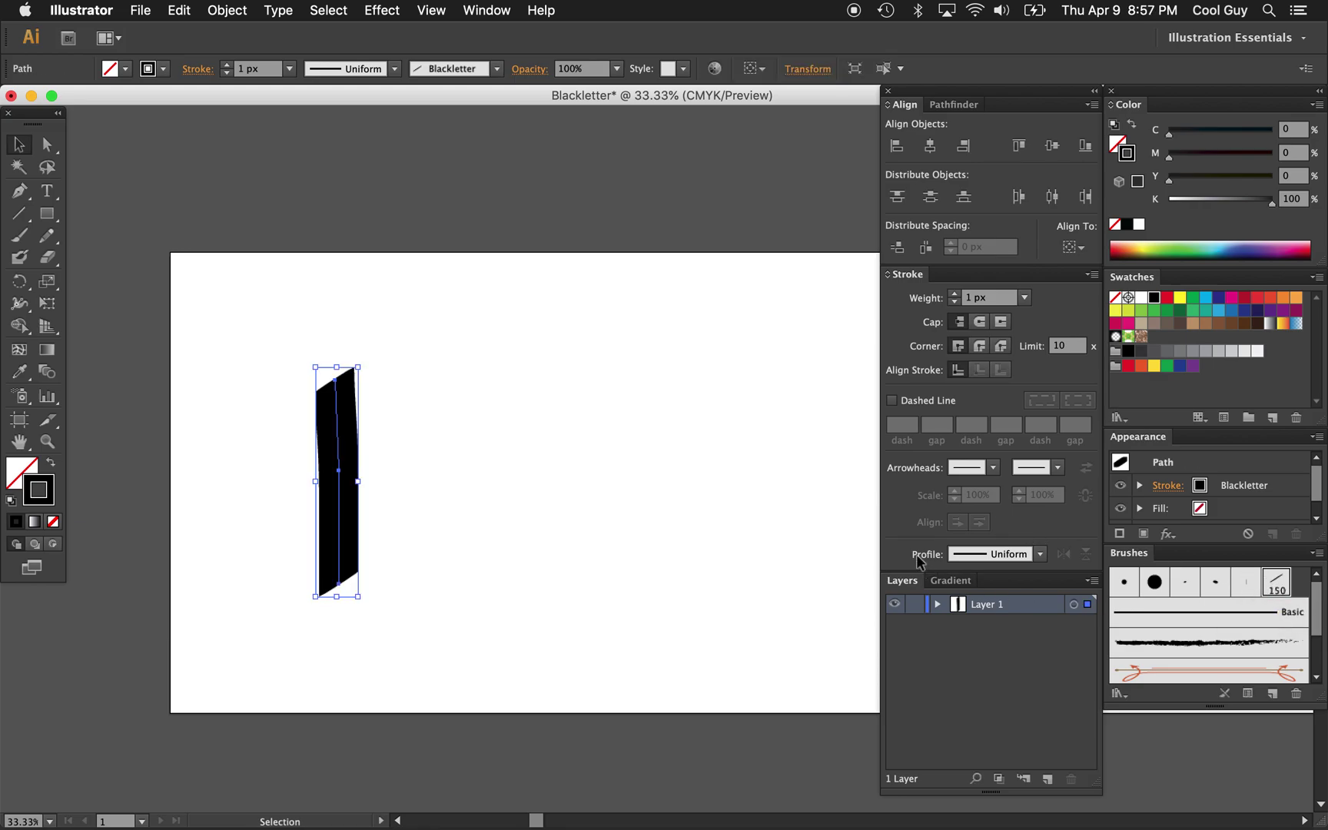
click(739, 476)
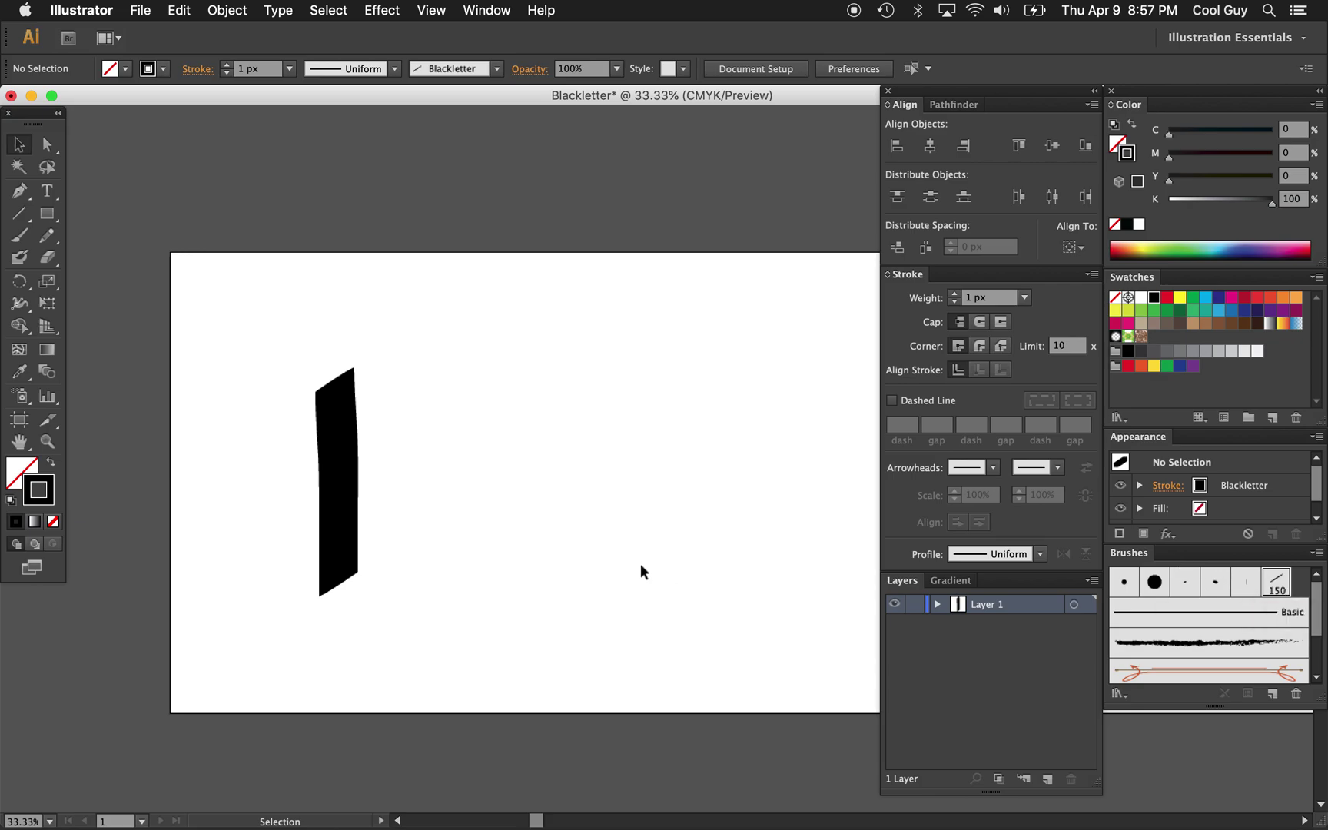
drag(450, 401, 284, 505)
key(Delete)
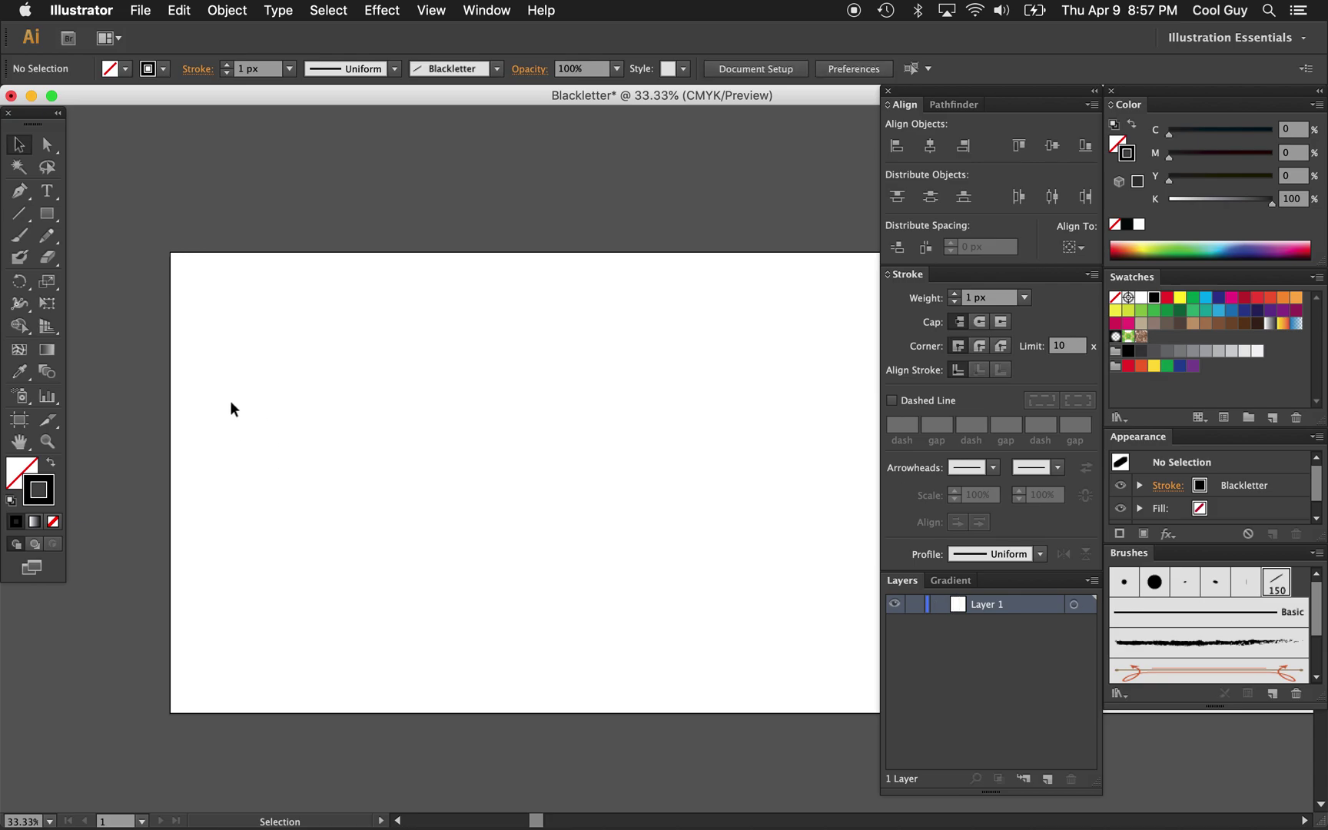
Step: Draw a straight vertical line with the Pen tool near the artboard's left end and apply the Blackletter brush to it
key(p)
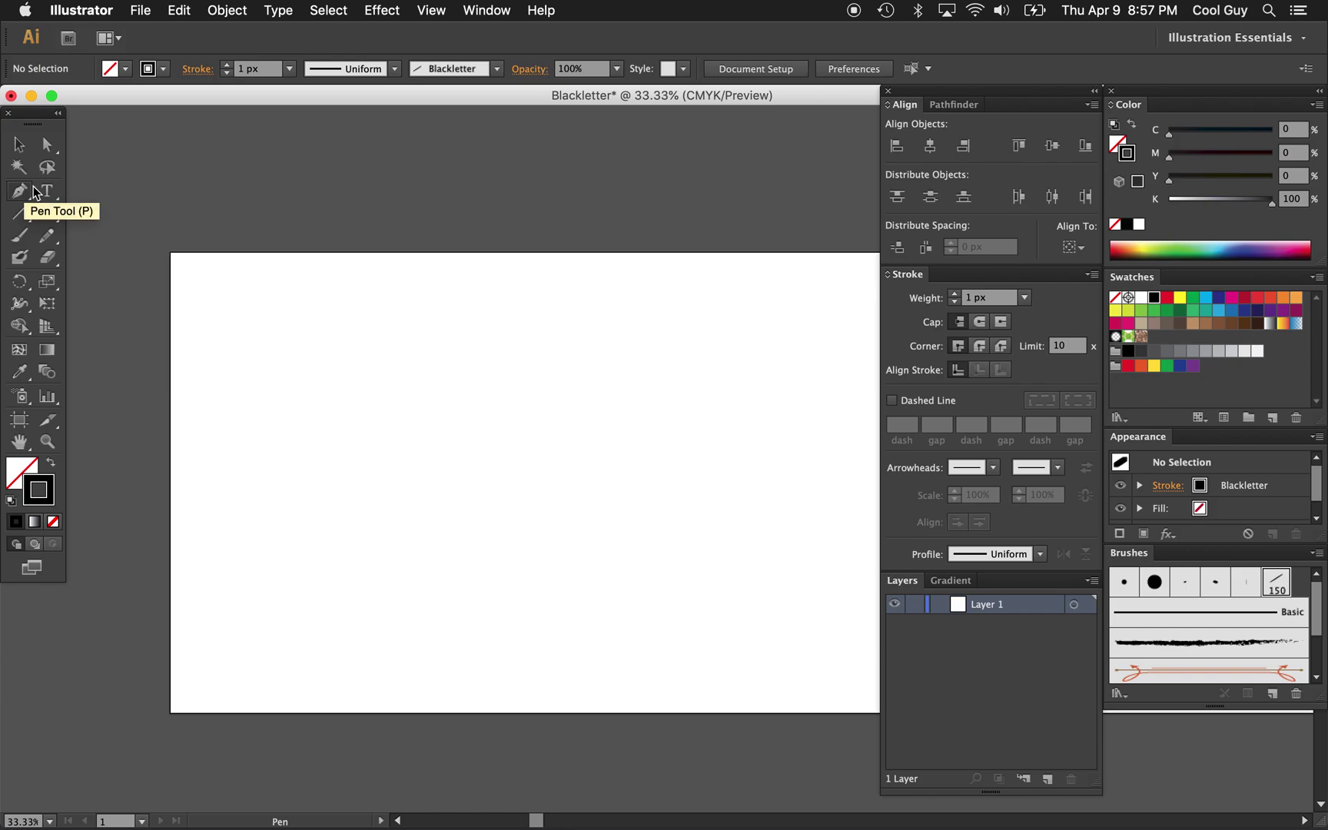
click(283, 370)
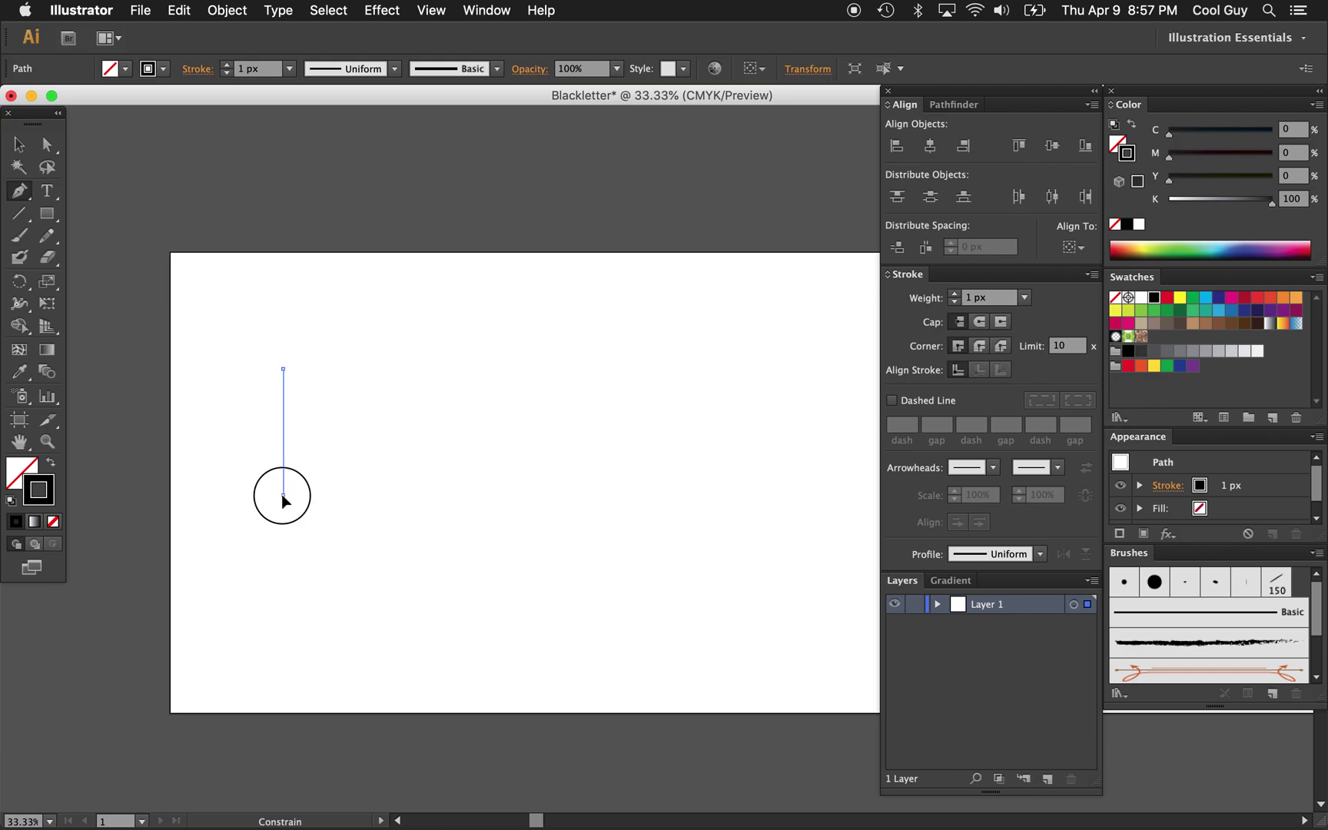
click(283, 495)
key(v)
click(1278, 585)
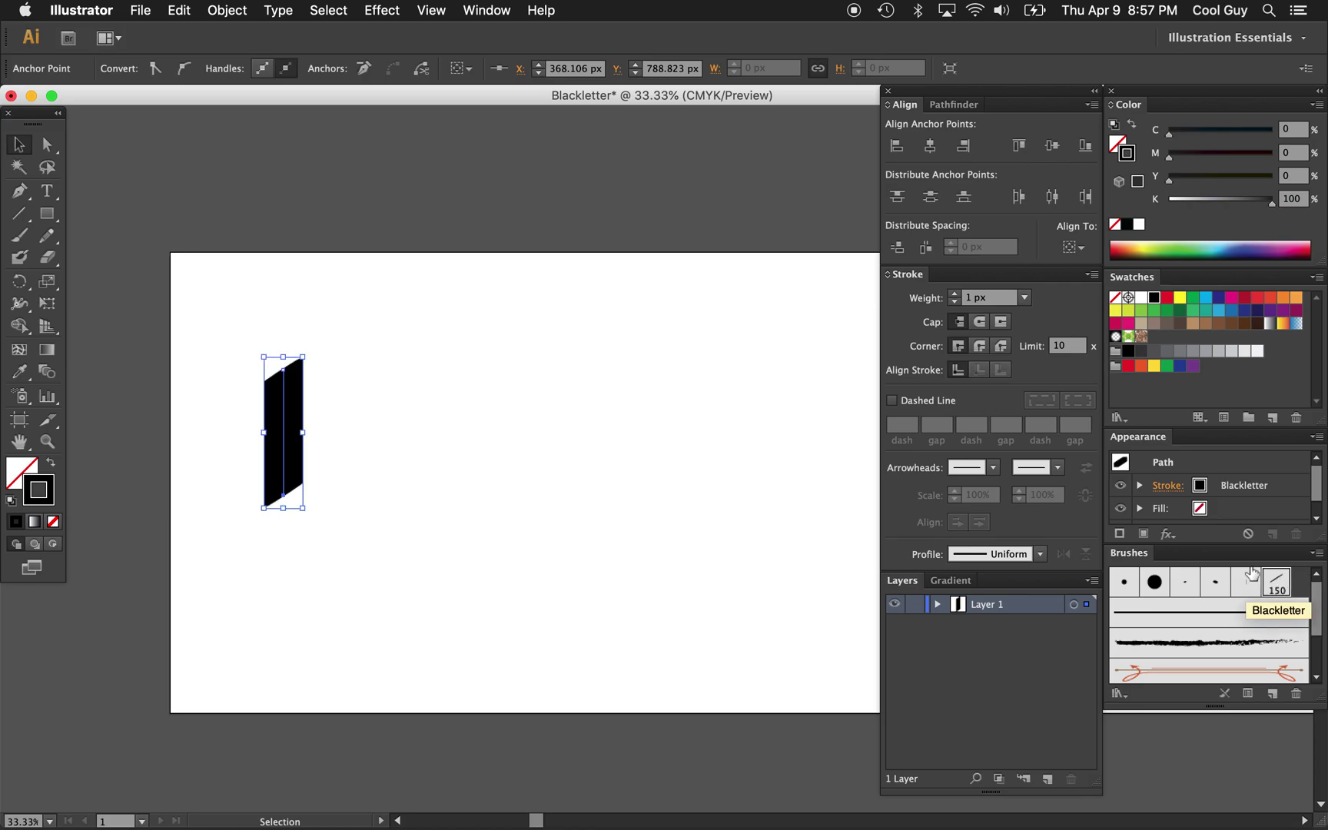
click(581, 422)
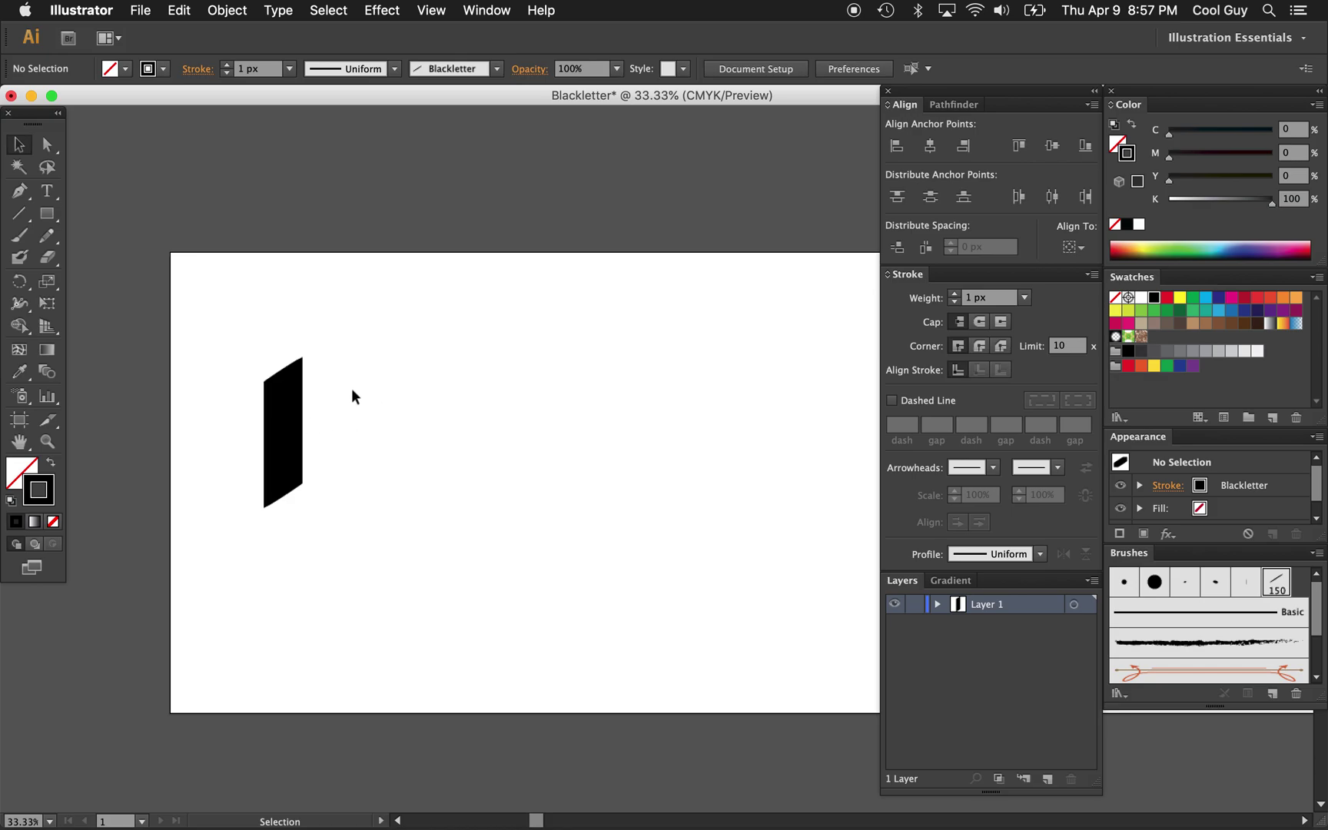
Step: Duplicate the vertical stroke straight to its right and nudge the copy slightly closer to the original
click(287, 401)
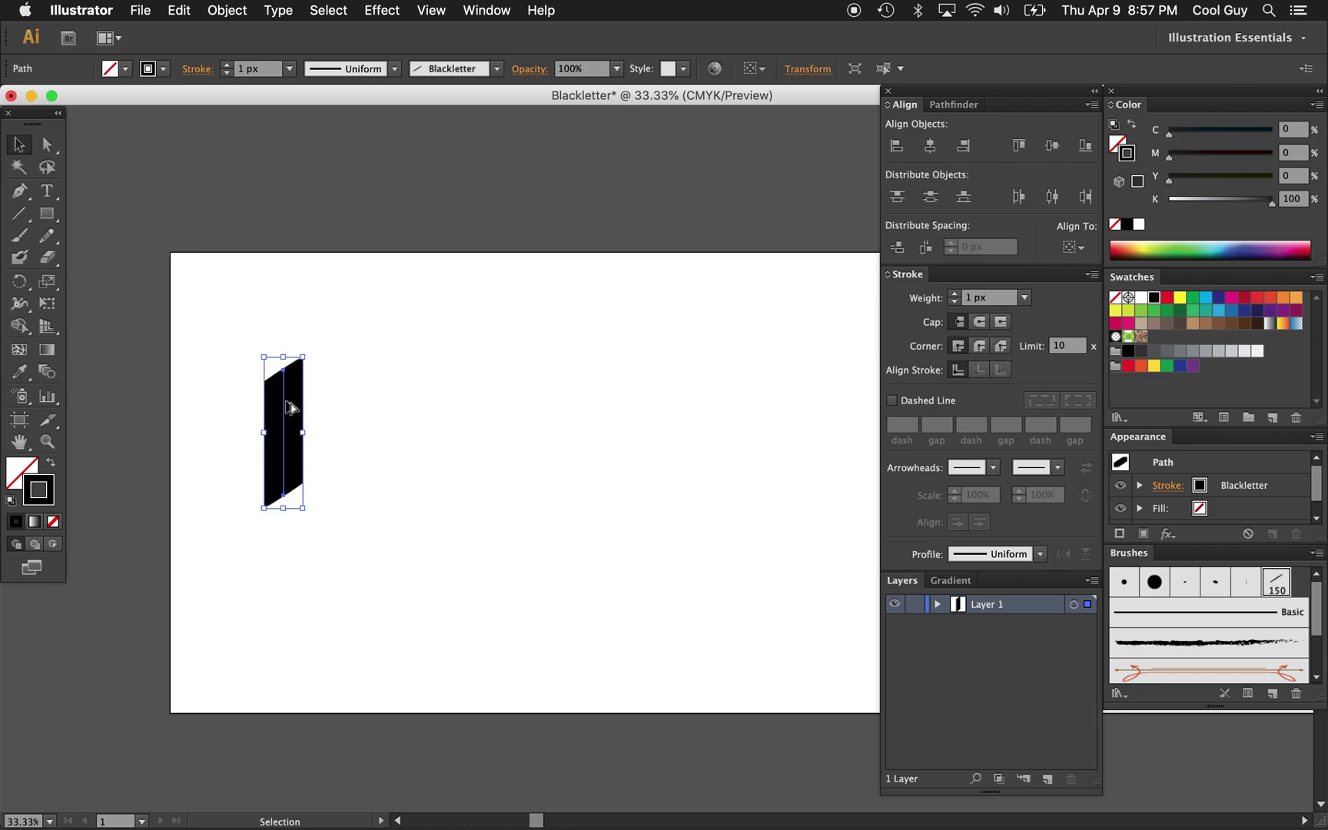
click(288, 404)
drag(287, 406, 387, 415)
key(shift+Left)
key(shift+Left)
key(shift+Left)
key(shift+Left)
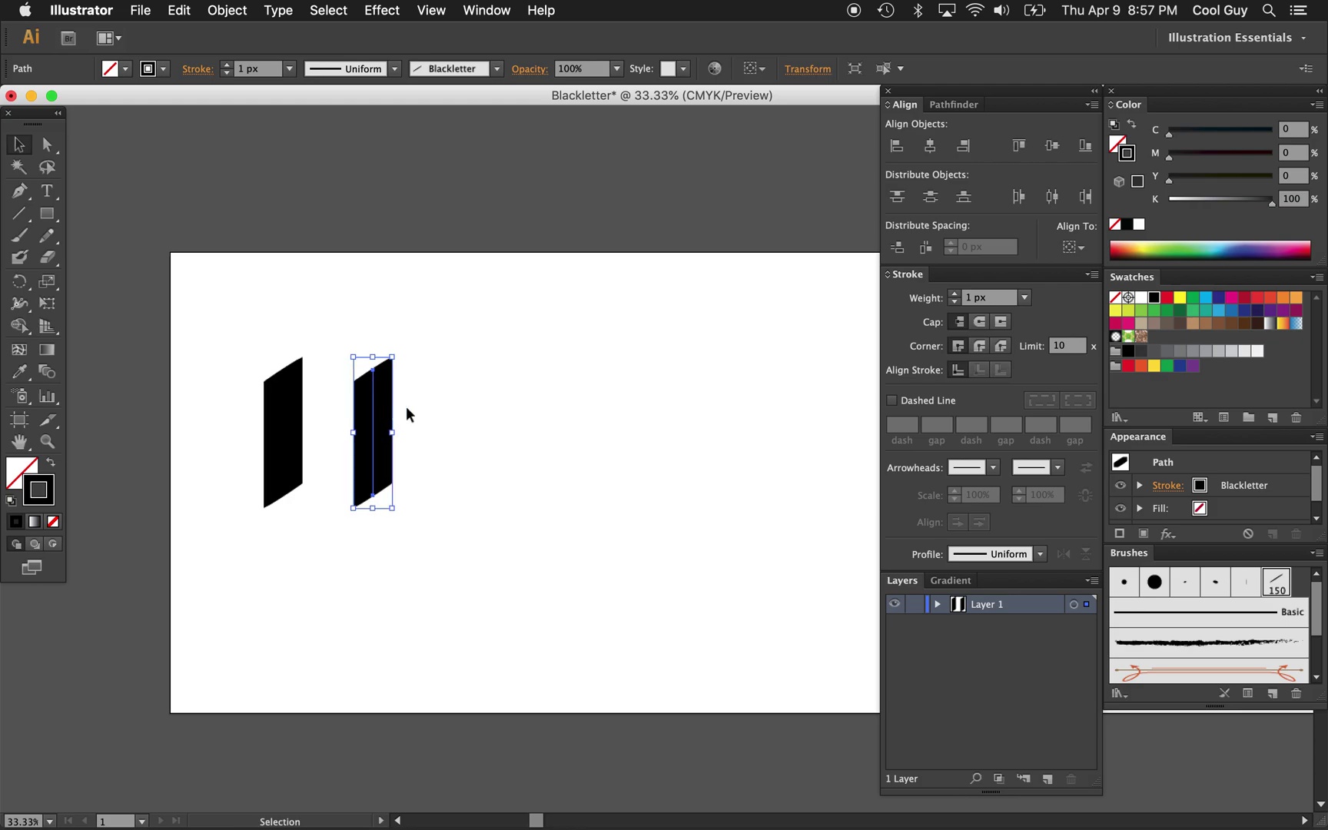
click(470, 419)
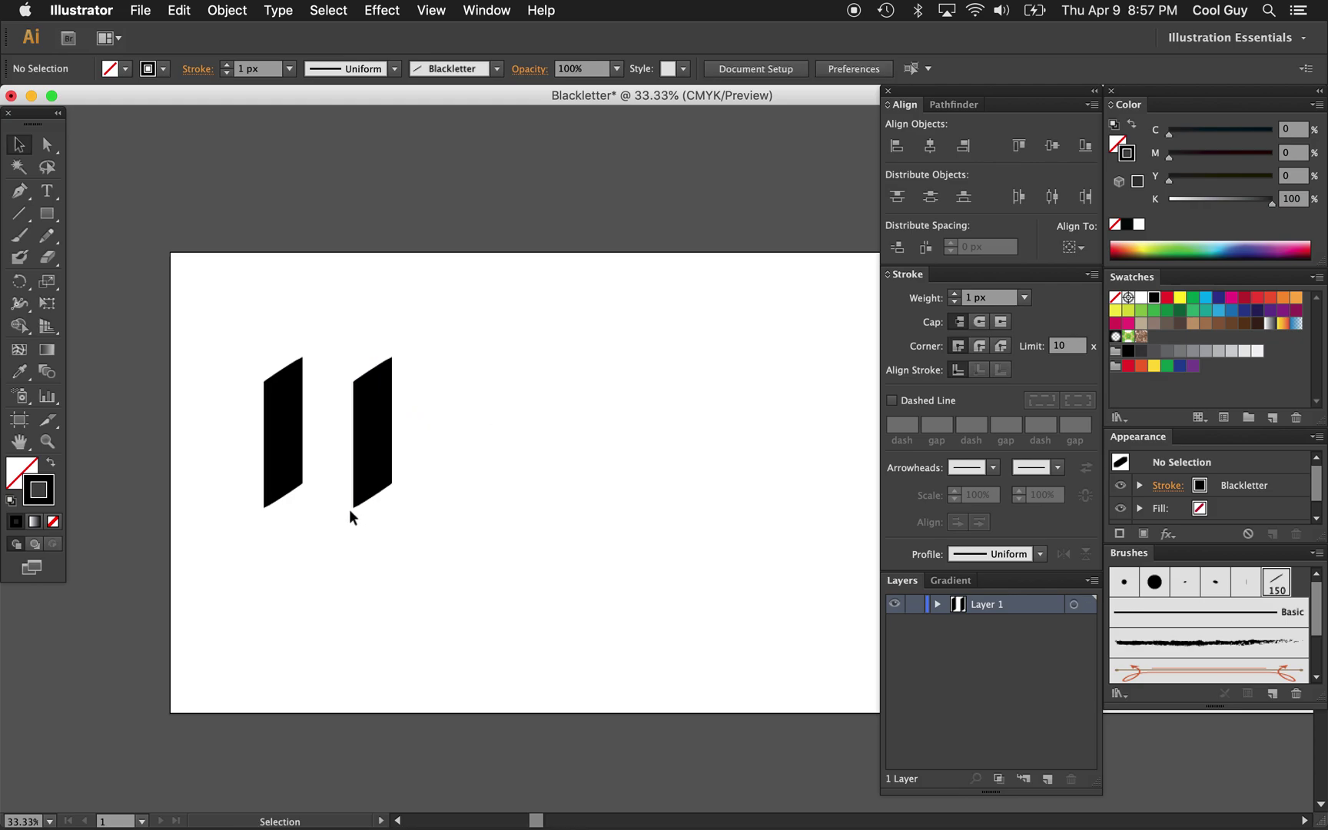
Step: Extend the left vertical stroke from its lower anchor point with a short segment angled down to the right
key(z)
click(385, 474)
click(579, 474)
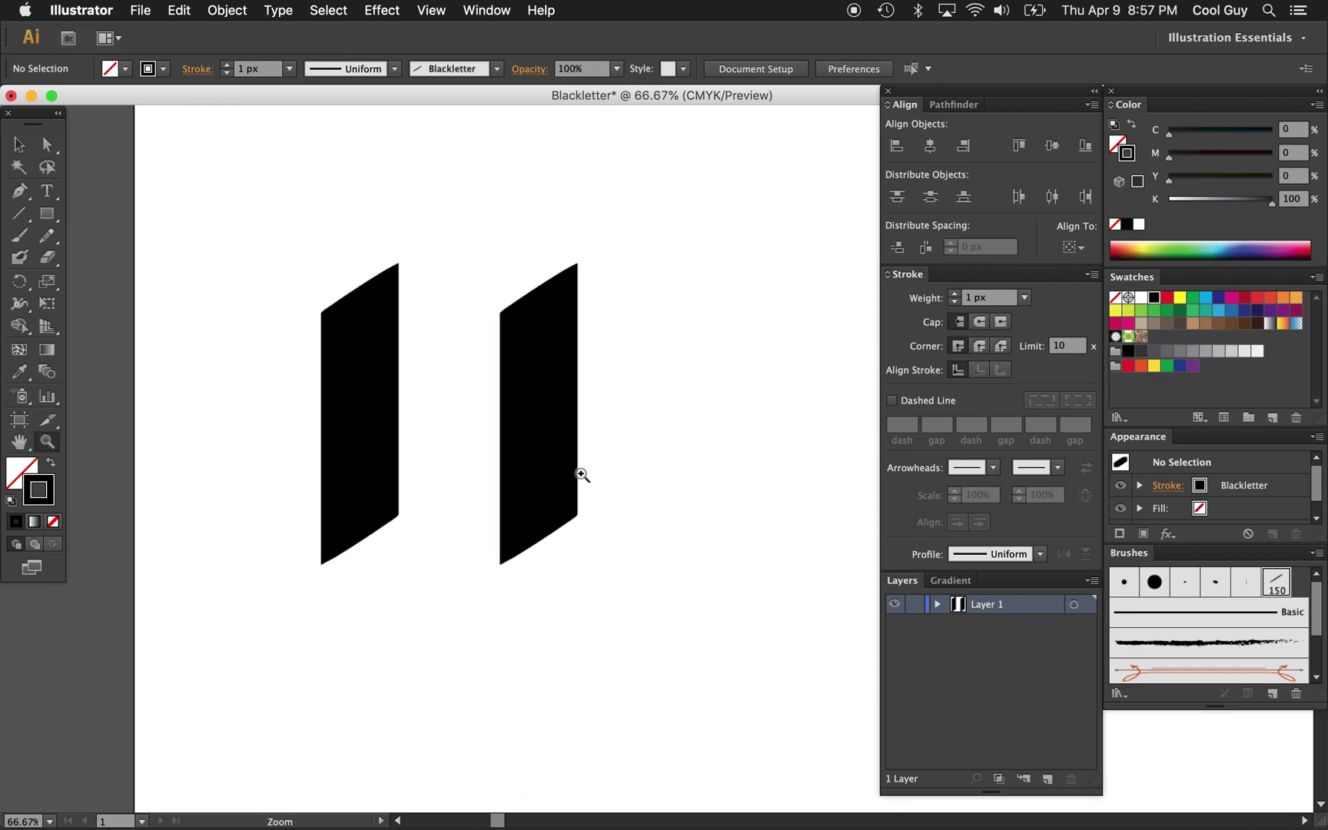
key(p)
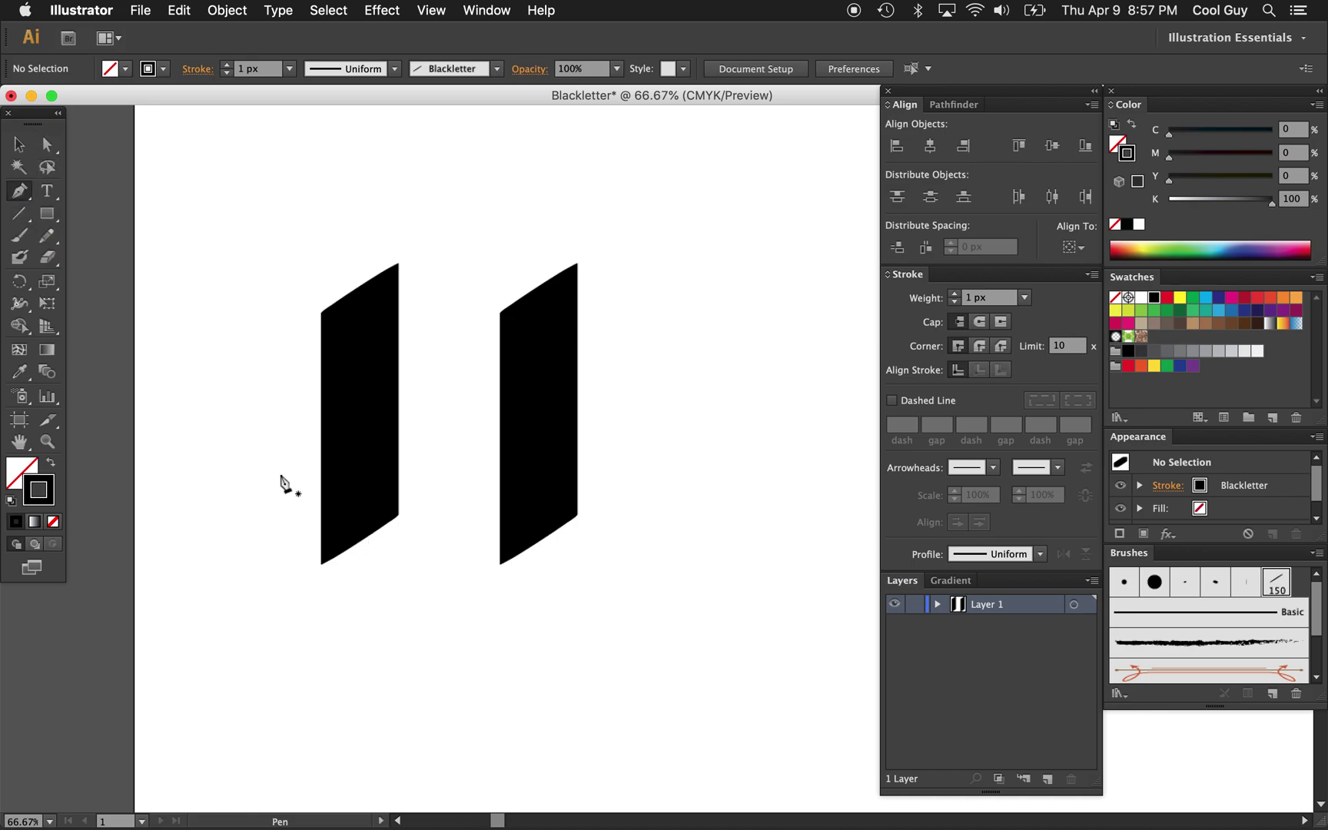
key(a)
drag(305, 489, 415, 603)
key(p)
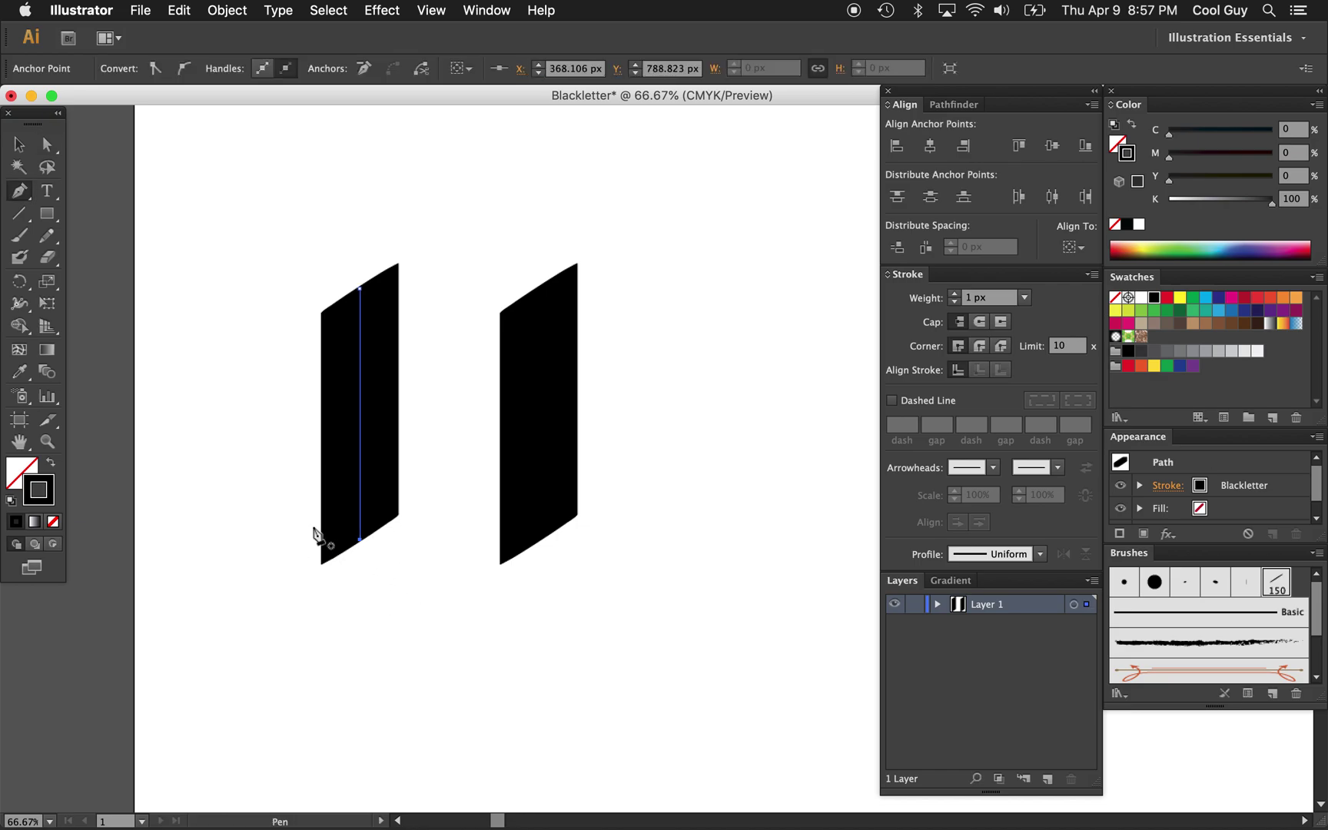
click(360, 540)
click(444, 578)
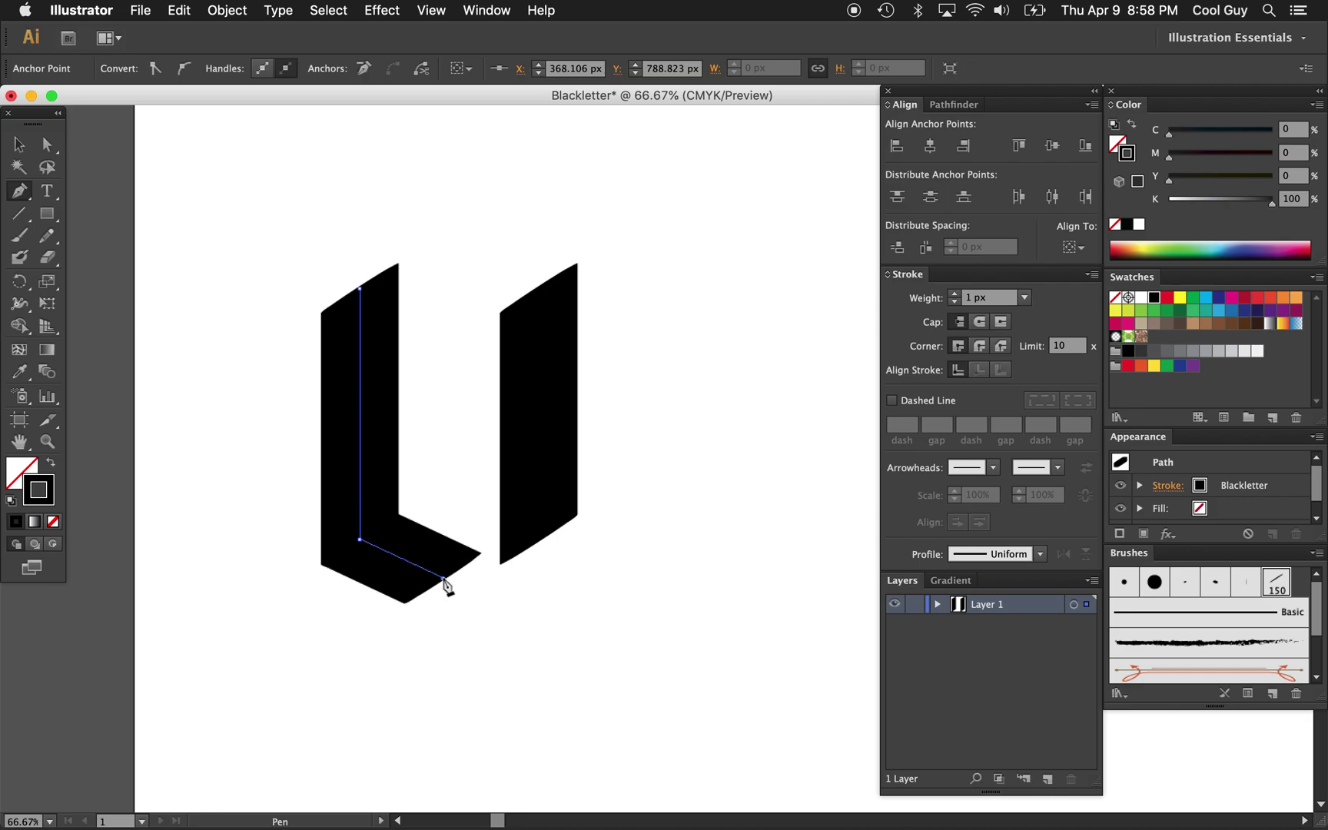
Step: Extend the left stroke's path with a thin diagonal segment up to the right stroke's base and nudge its end anchor slightly upward
click(543, 523)
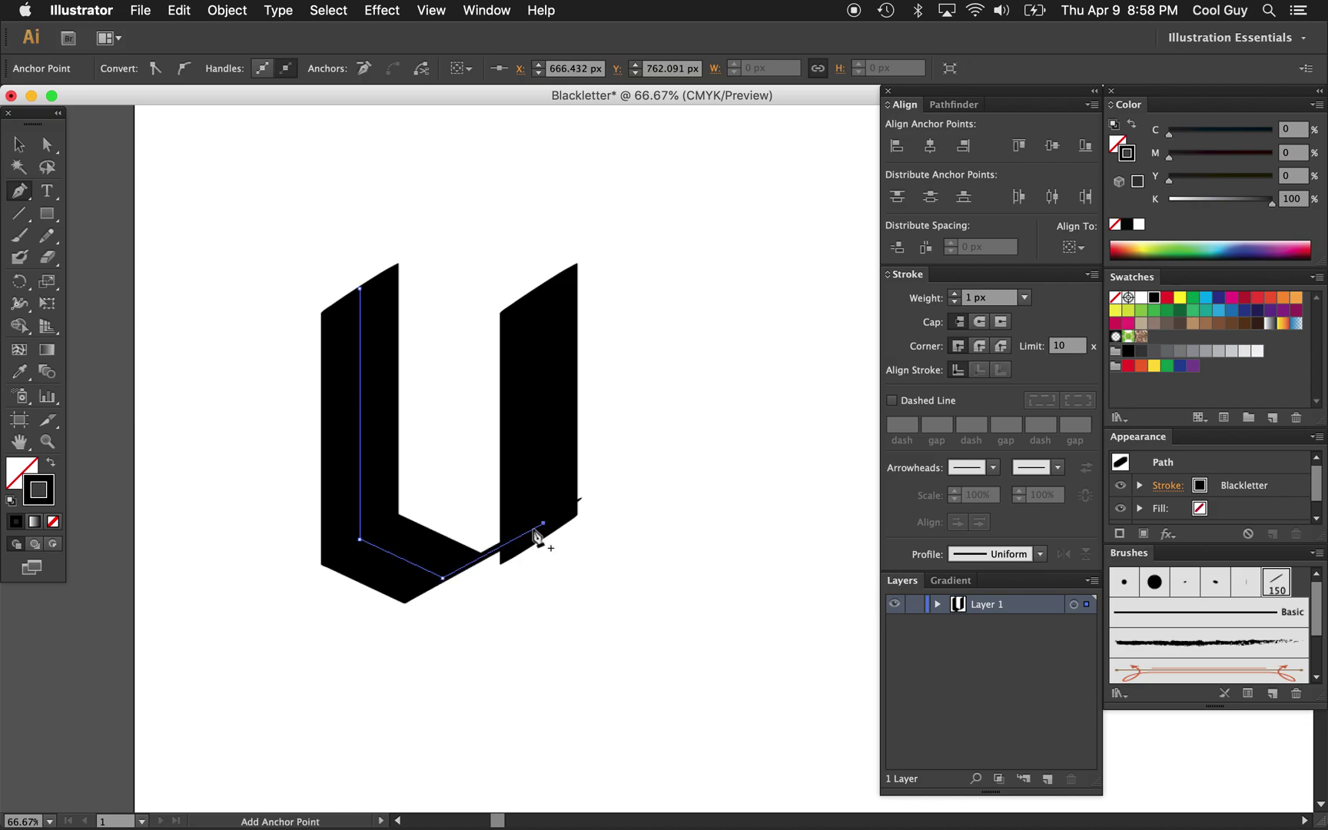
key(a)
click(543, 525)
click(576, 609)
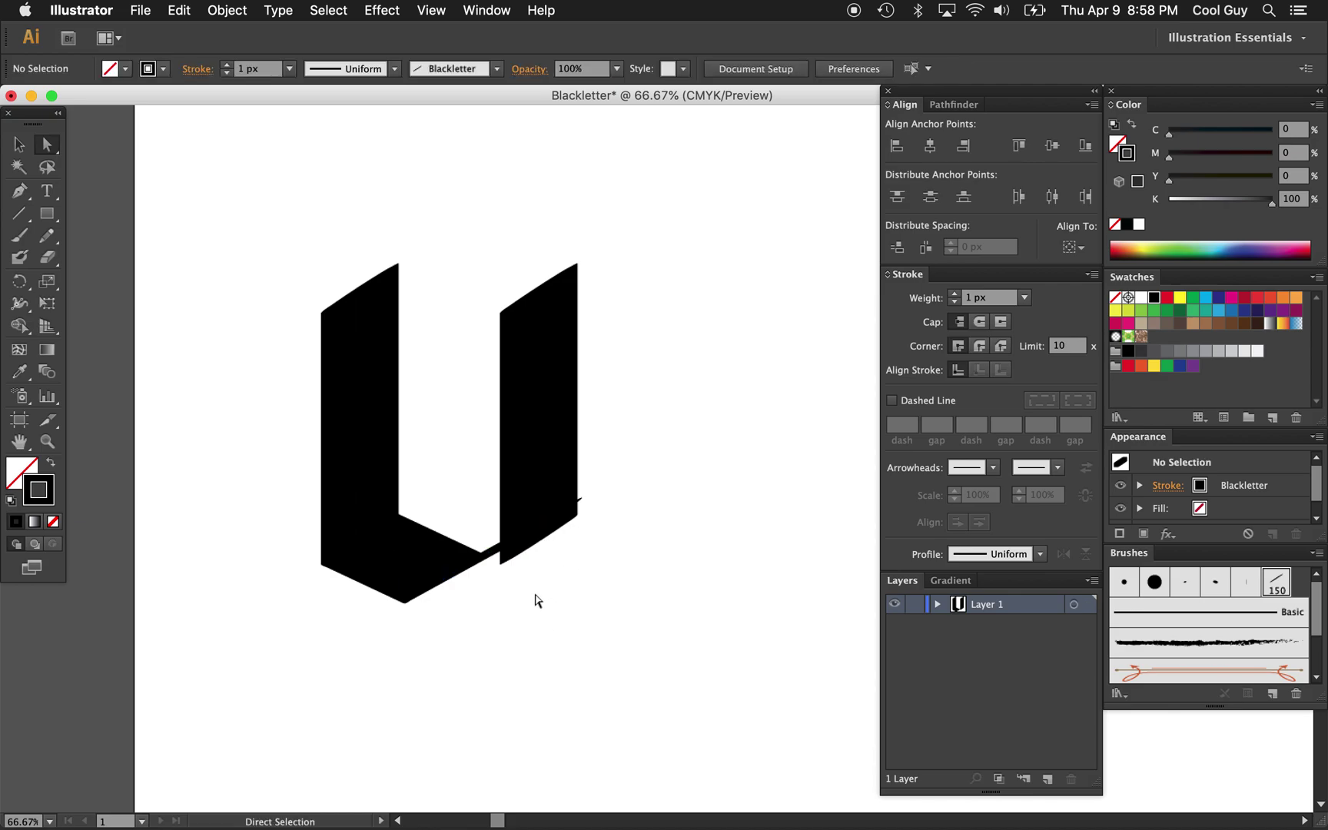
click(492, 551)
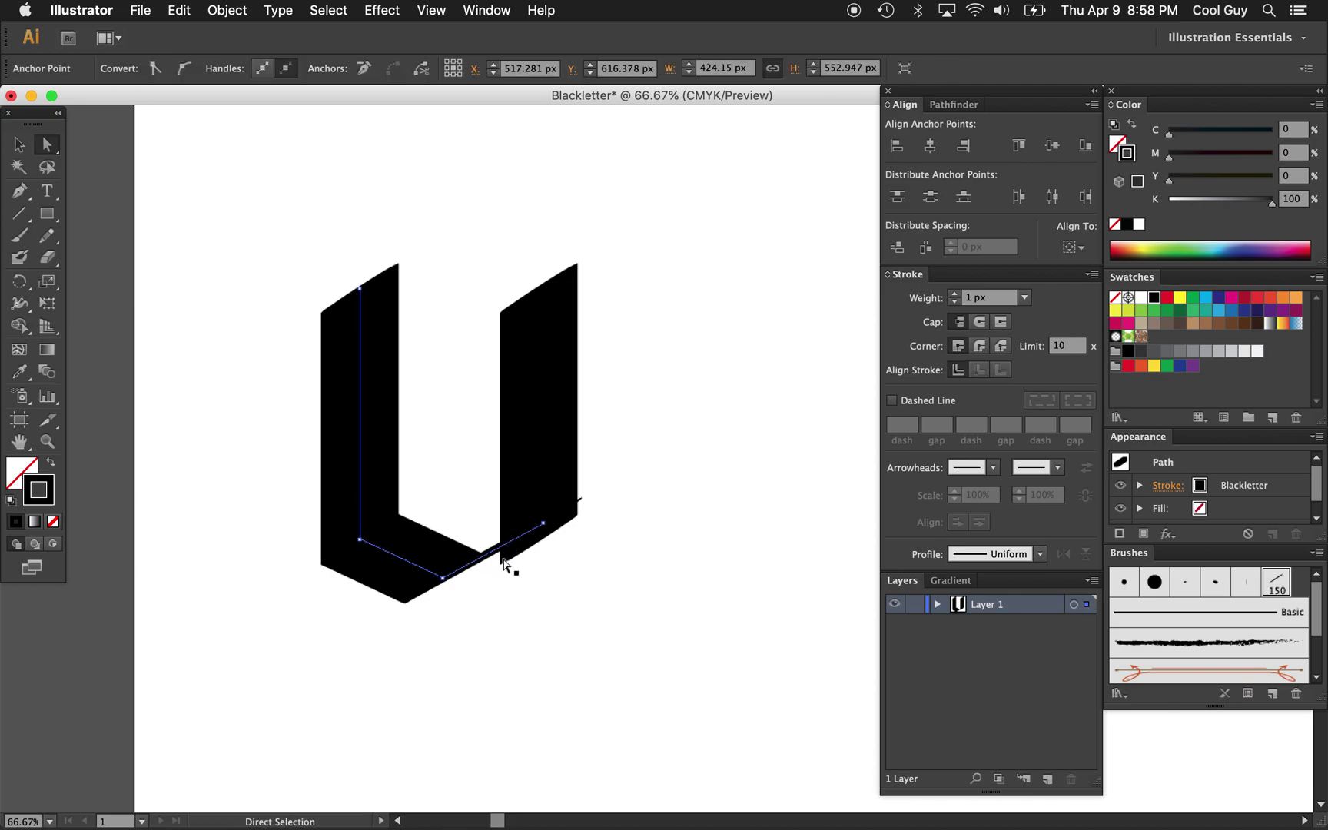
click(544, 525)
key(shift+Up)
key(shift+Up)
key(shift+Down)
key(shift+Down)
key(shift+Down)
key(shift+Down)
key(shift+Up)
key(shift+Up)
key(shift+Up)
key(shift+Up)
key(shift+Up)
key(shift+Up)
key(shift+Up)
key(shift+Up)
key(shift+Up)
key(shift+Up)
key(shift+Up)
drag(545, 528, 545, 523)
key(Down)
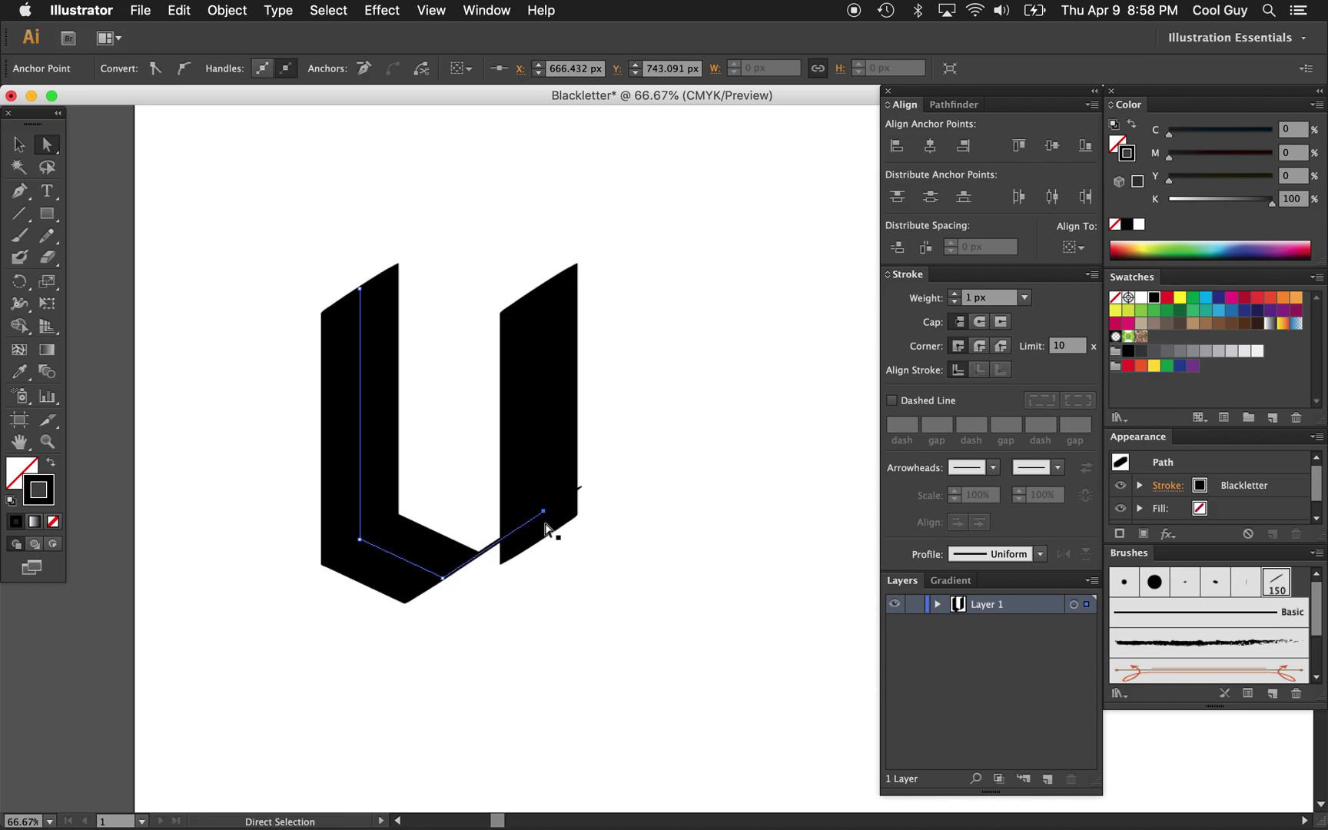
click(559, 581)
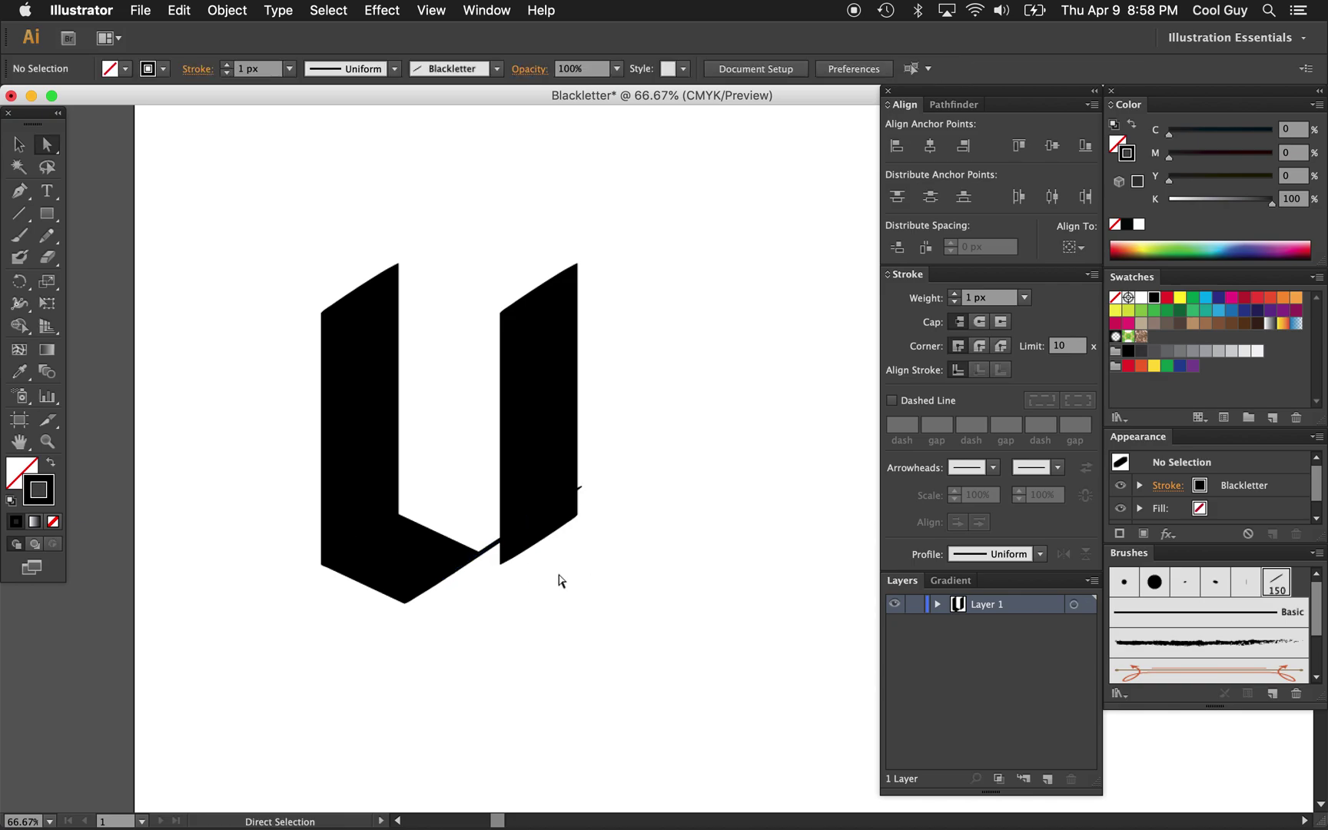
Step: Move the bottom corner anchor and the thin segment's end anchor down together until the segment runs along the right stroke's slanted base
click(452, 561)
click(544, 511)
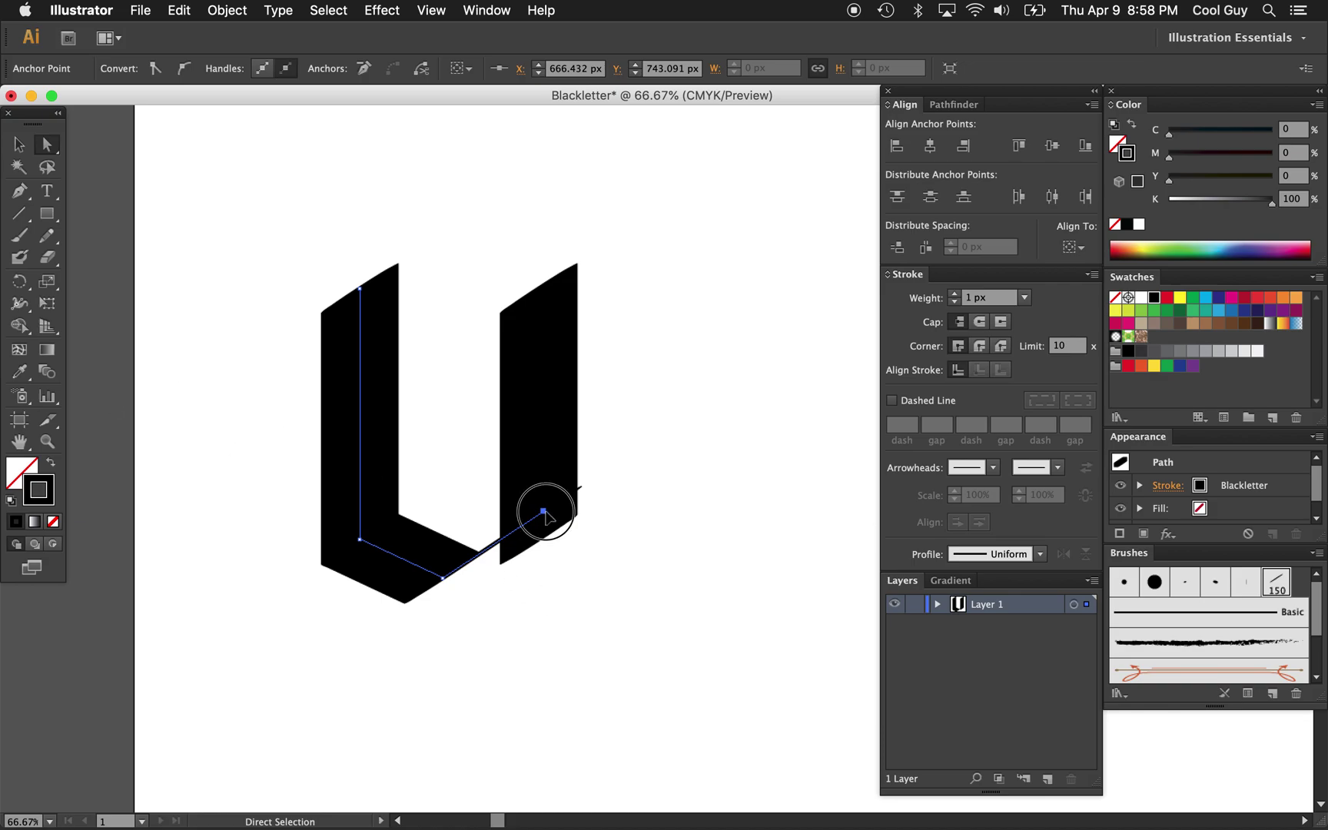
shift+click(442, 578)
drag(443, 579, 442, 582)
key(Down)
key(Down)
key(Down)
key(Down)
key(Down)
key(Down)
key(Down)
key(Down)
key(Down)
key(Down)
key(Down)
key(Down)
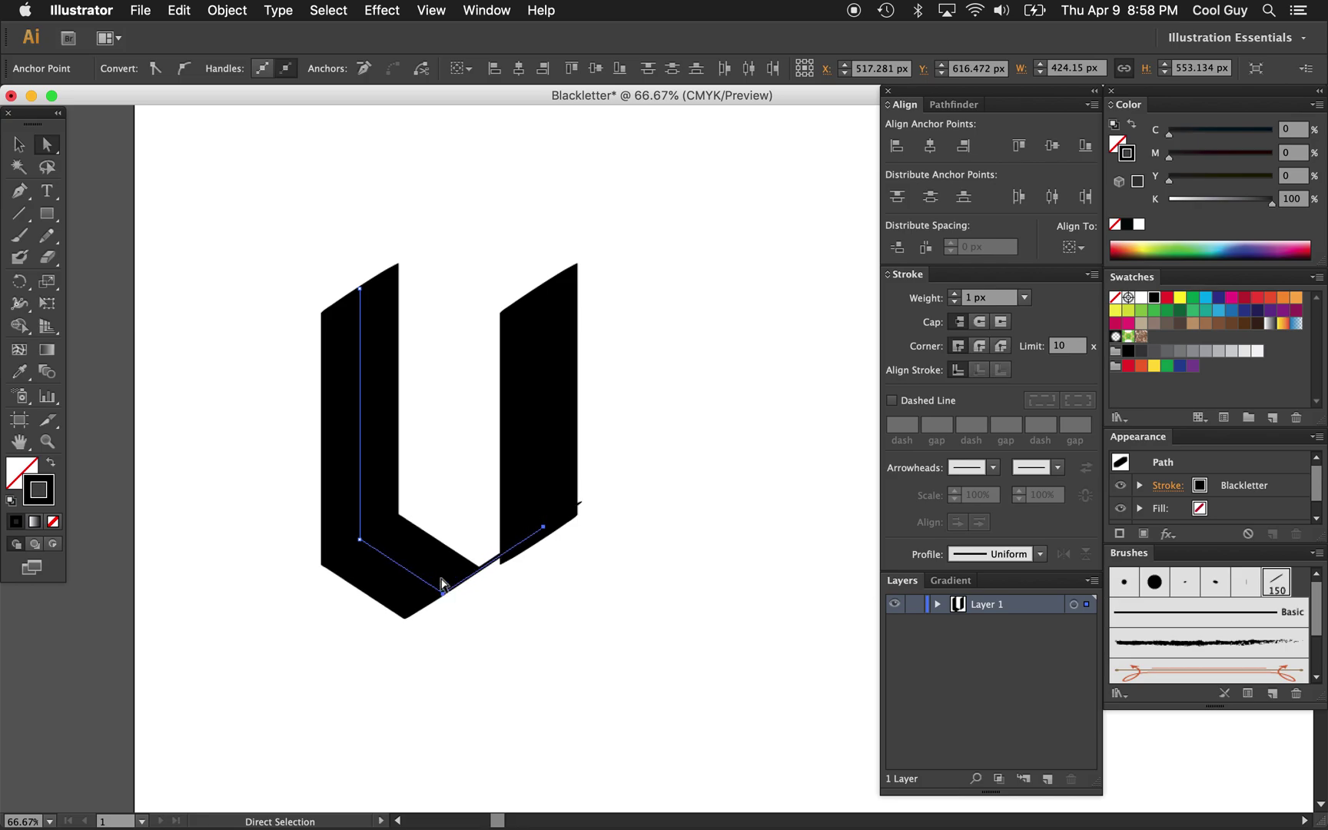
key(Down)
key(Down)
key(Down)
key(Down)
key(Down)
key(Down)
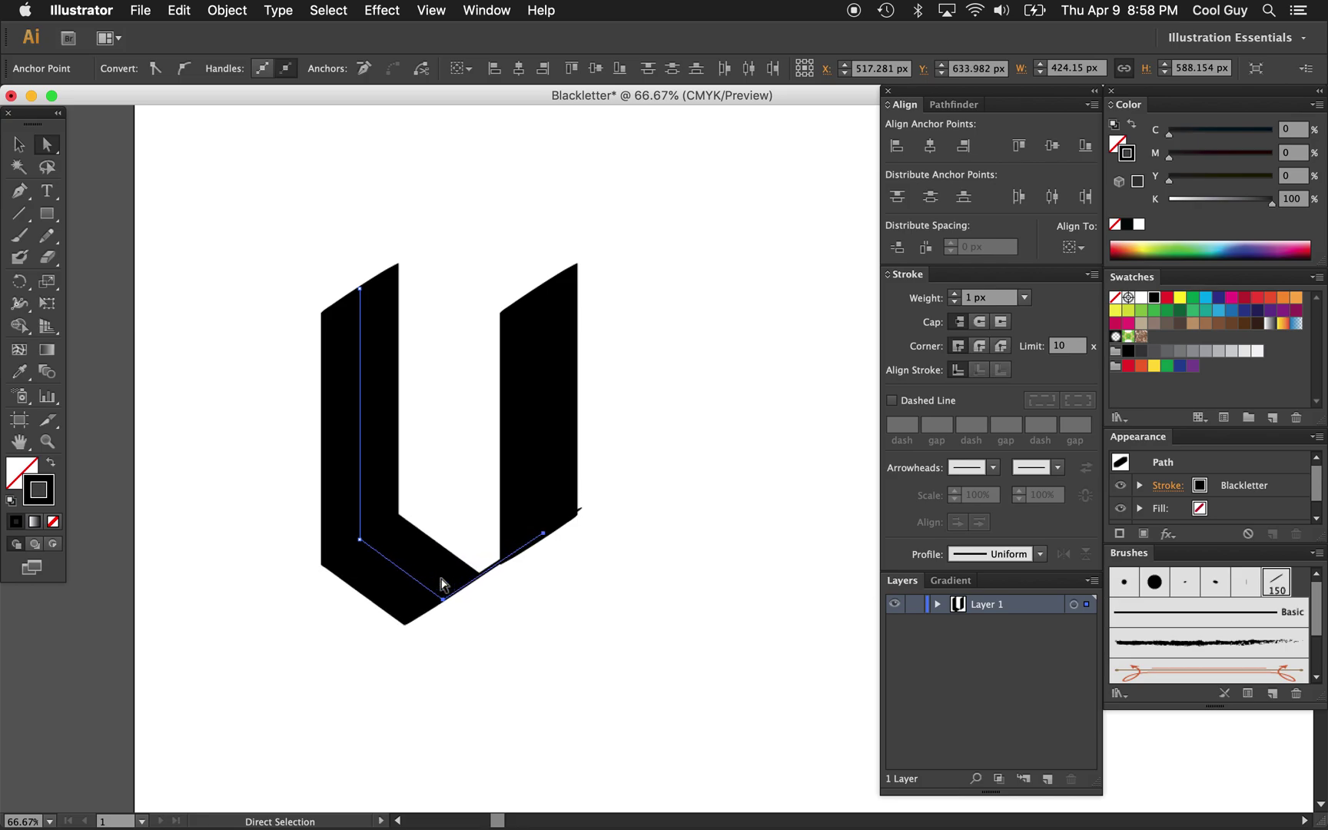
key(Down)
key(Down)
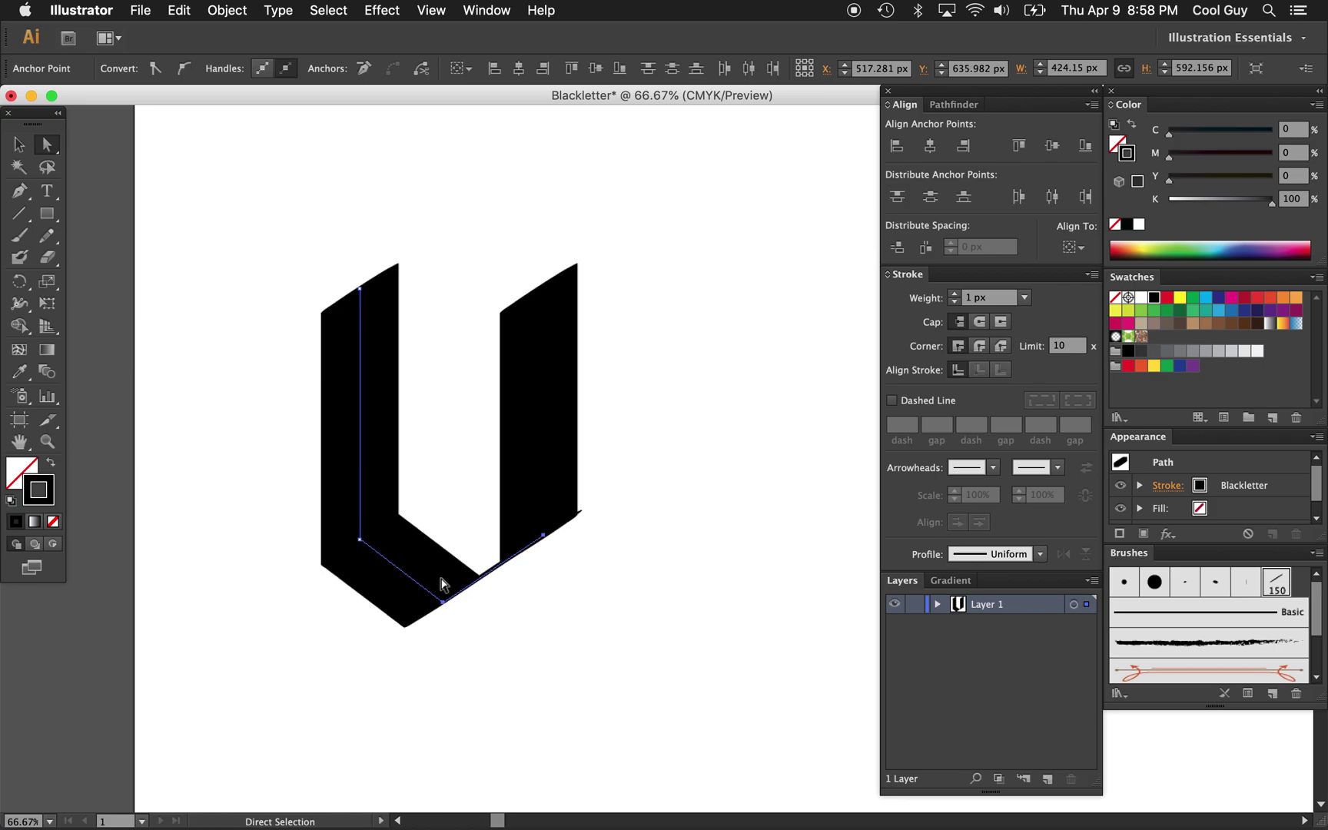
click(601, 613)
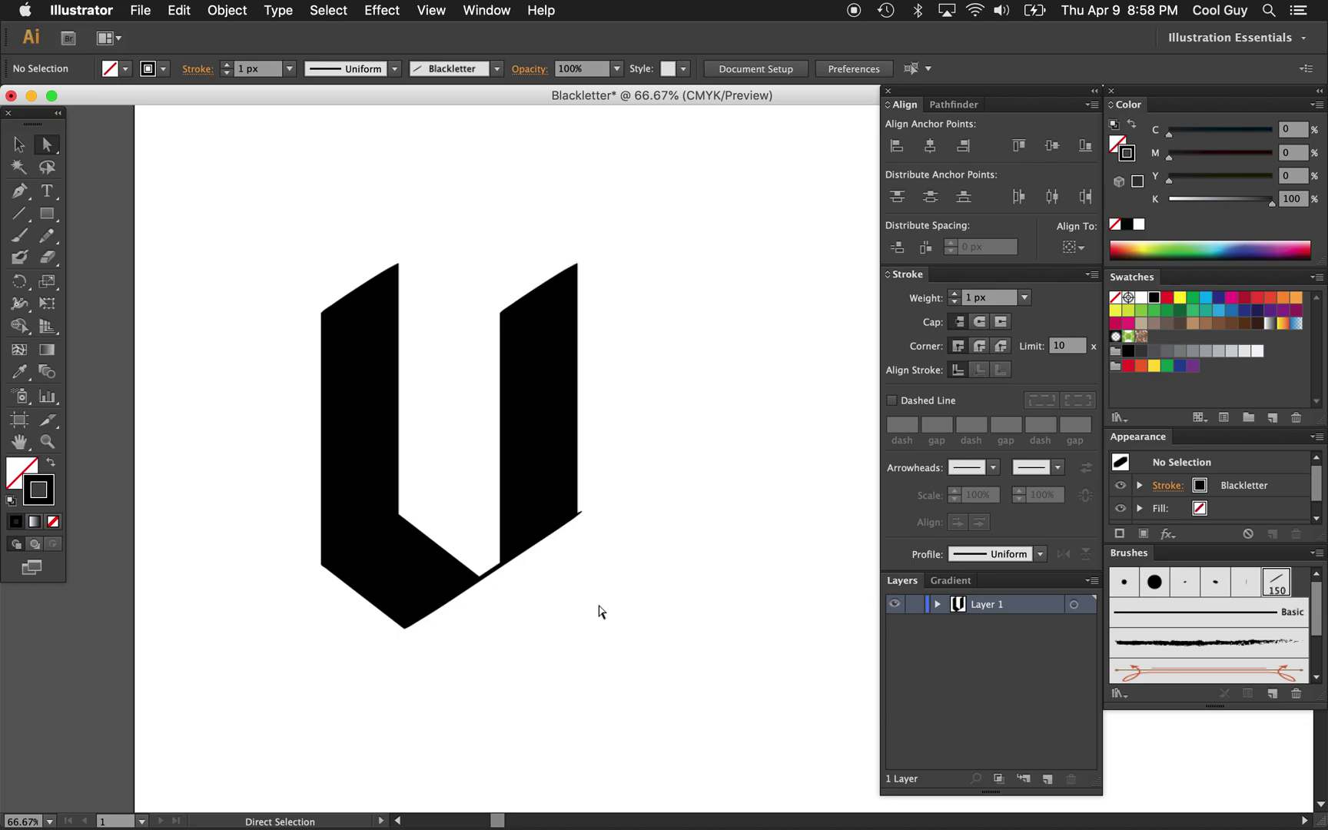
Step: Shorten the bottom hairline by adding an anchor point just before its end and removing the protruding end anchor
click(581, 521)
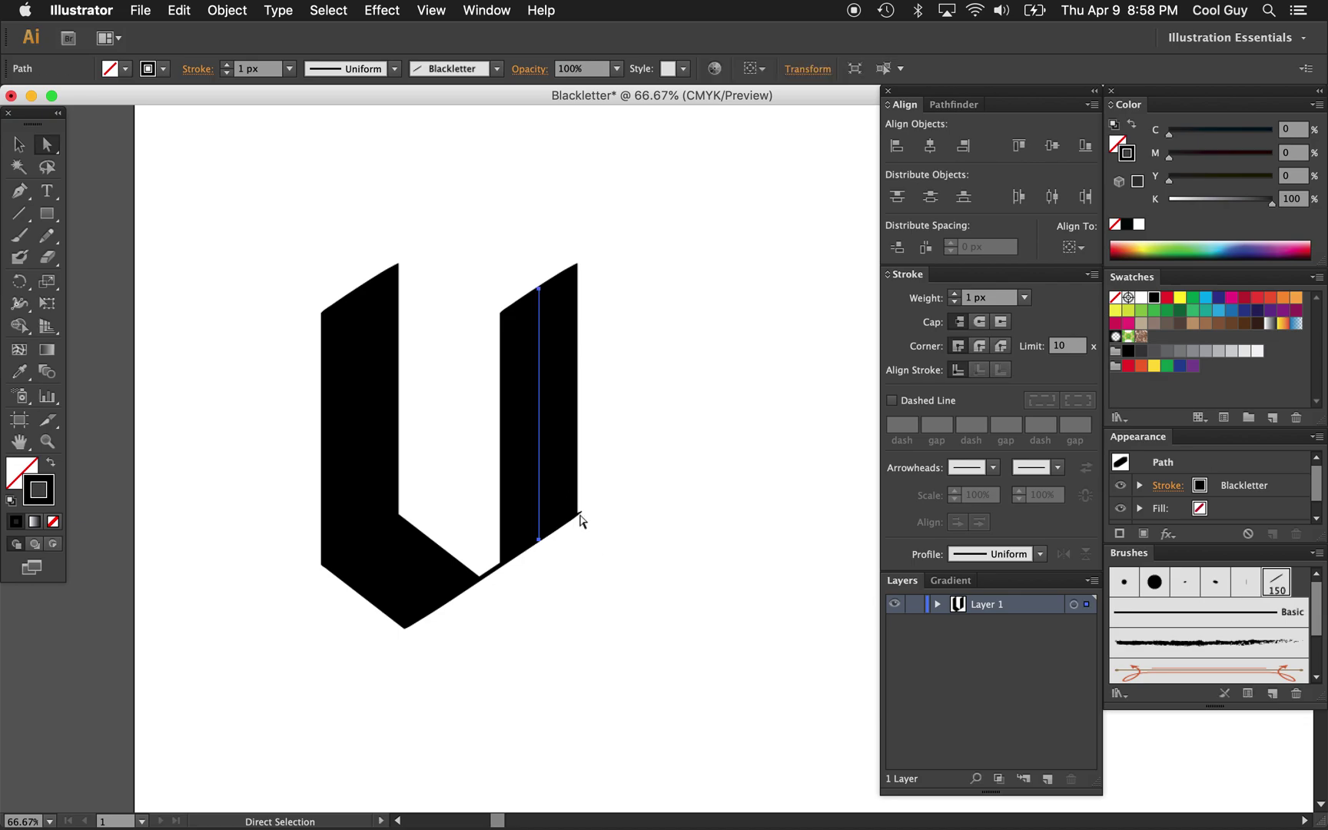
click(495, 577)
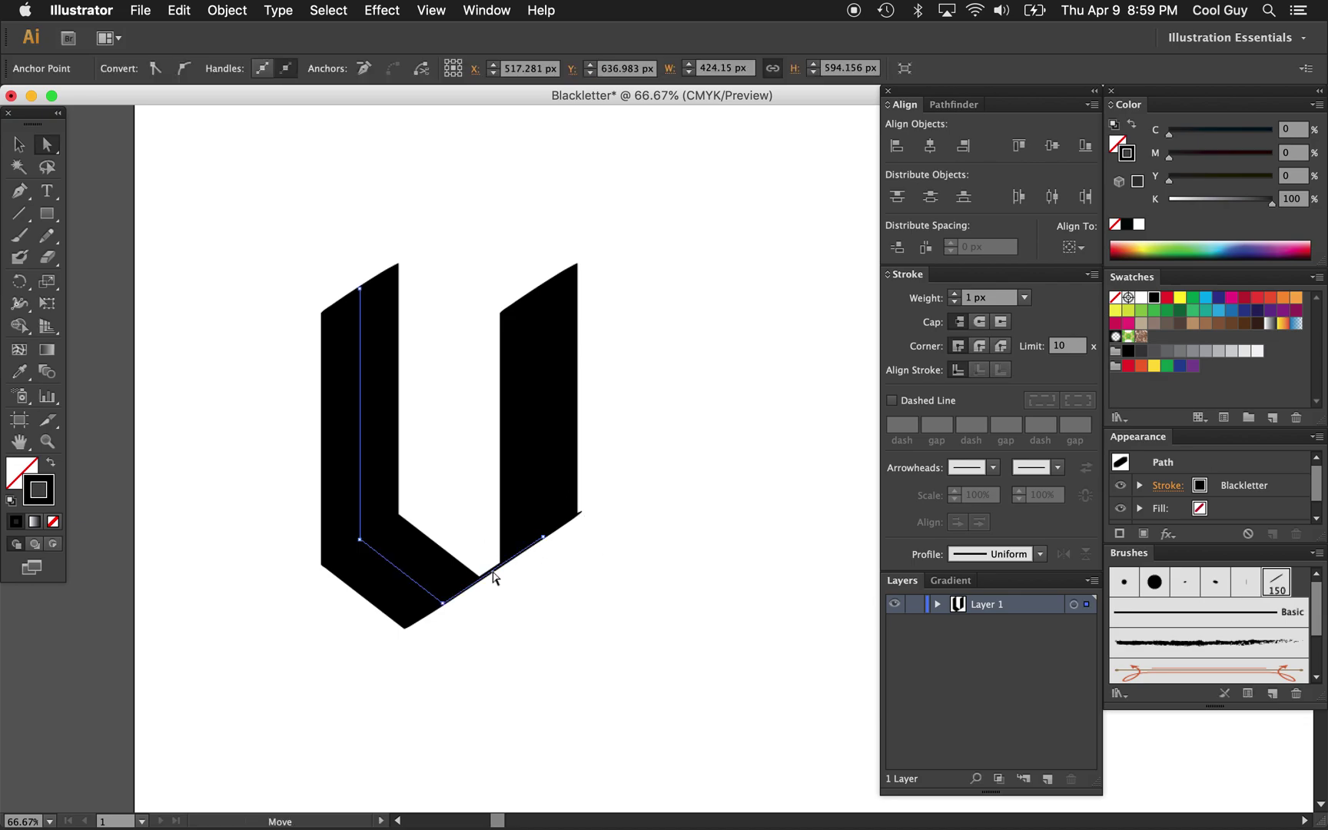
click(527, 553)
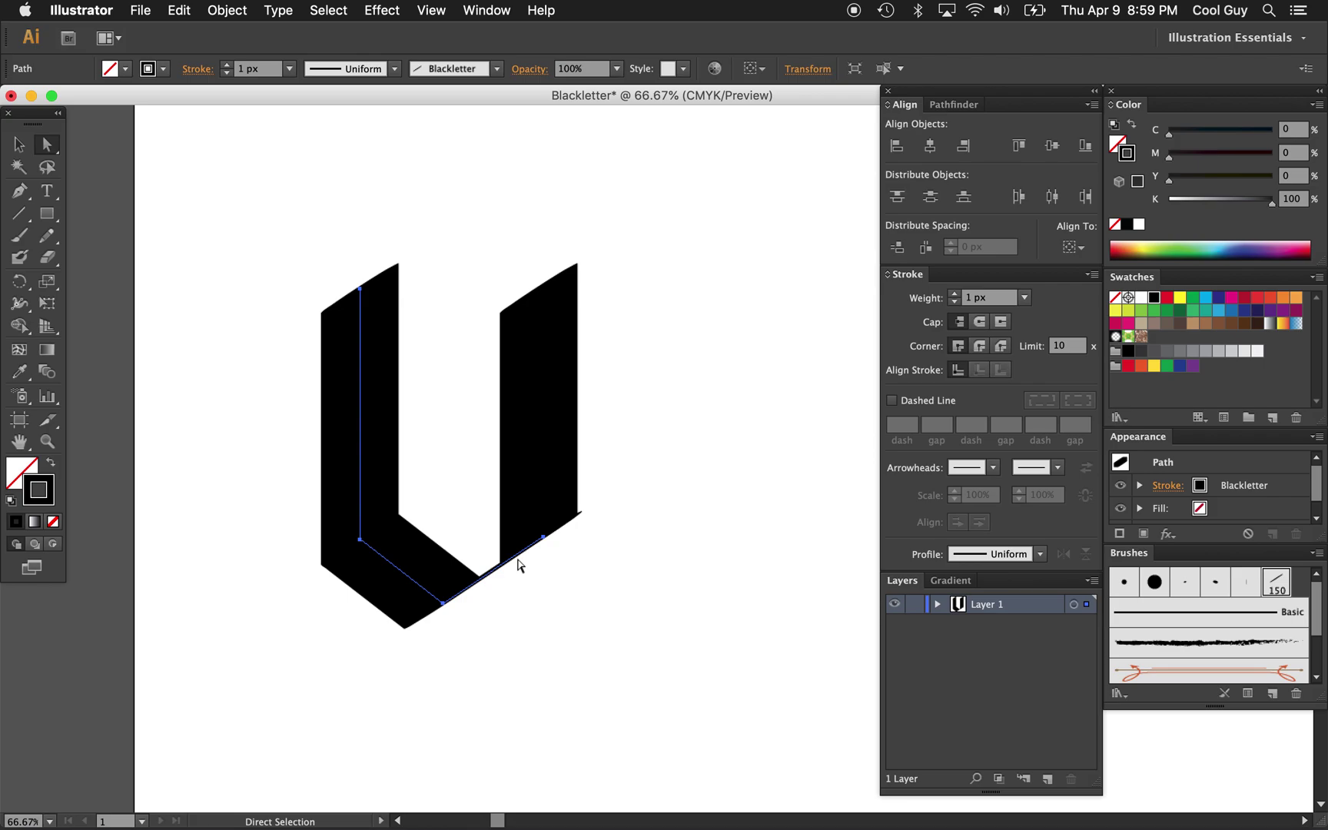
key(plus)
click(526, 549)
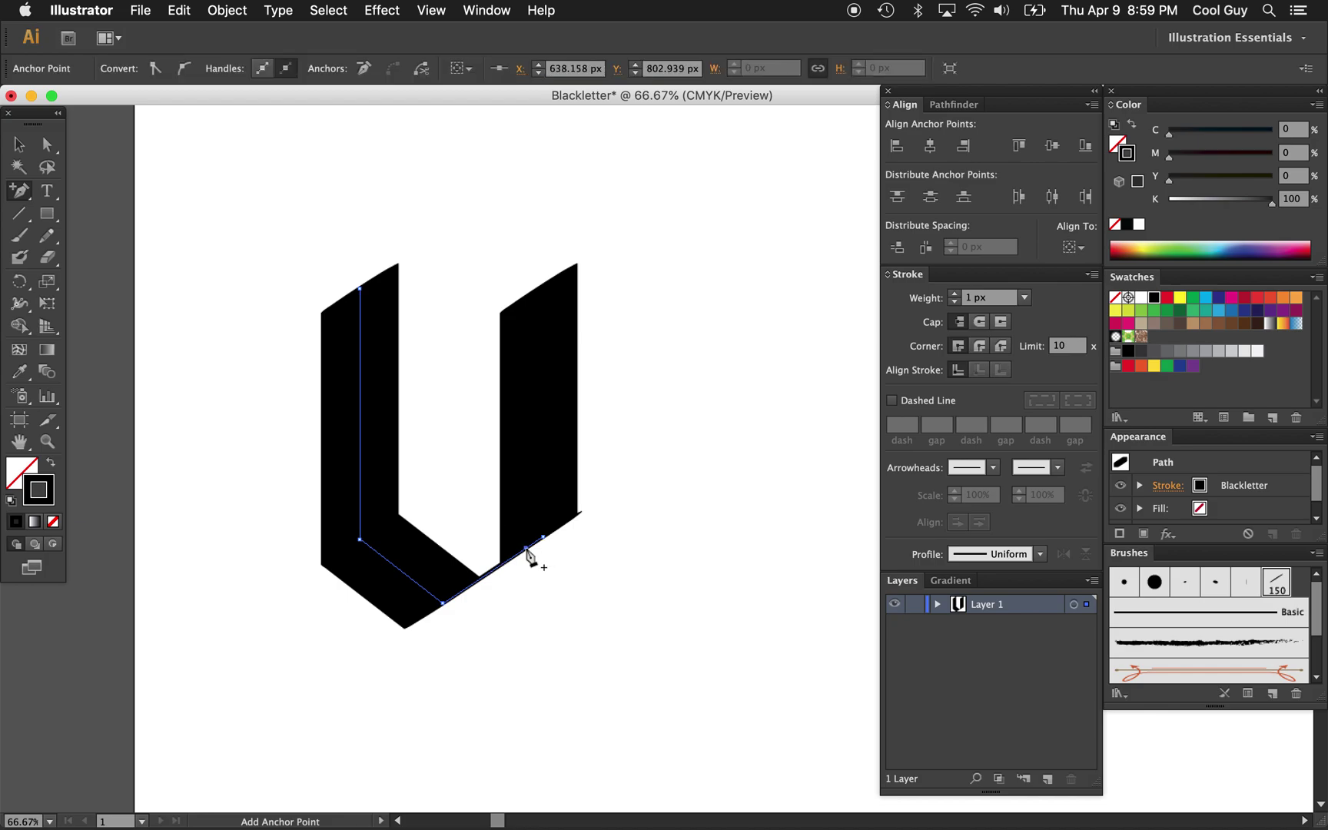
key(minus)
key(a)
click(566, 568)
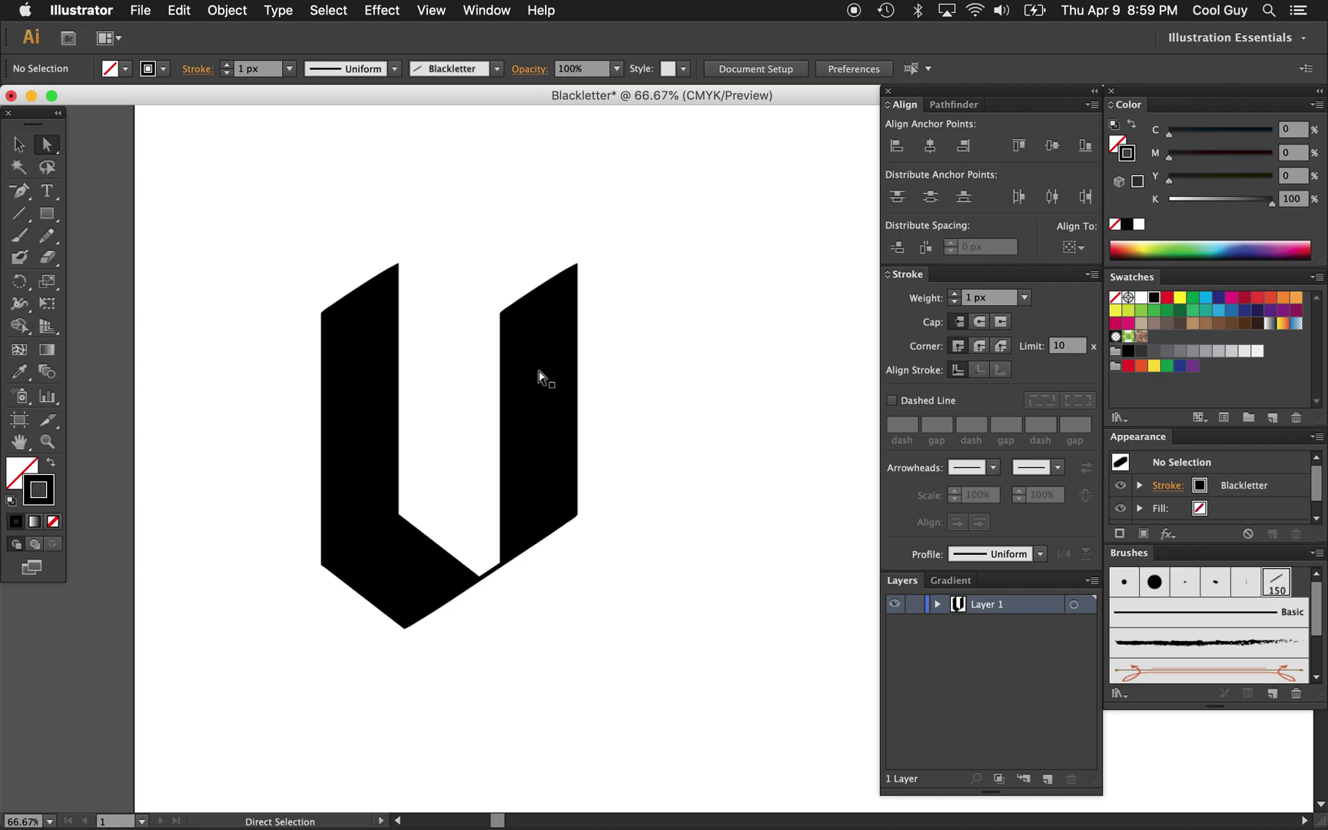
Step: Extend the right vertical stroke from its upper anchor point with a short Pen tool segment angled up to the left
click(559, 333)
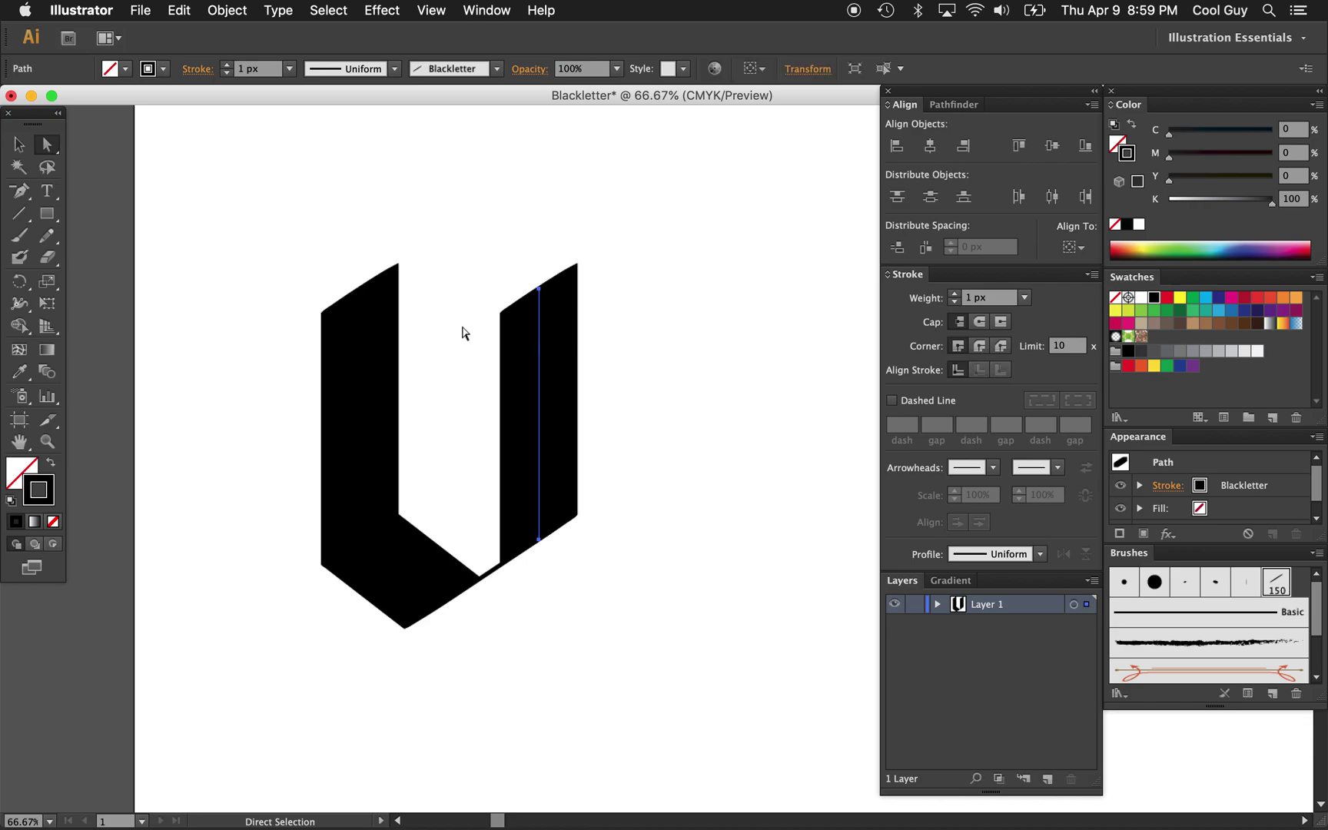
click(363, 332)
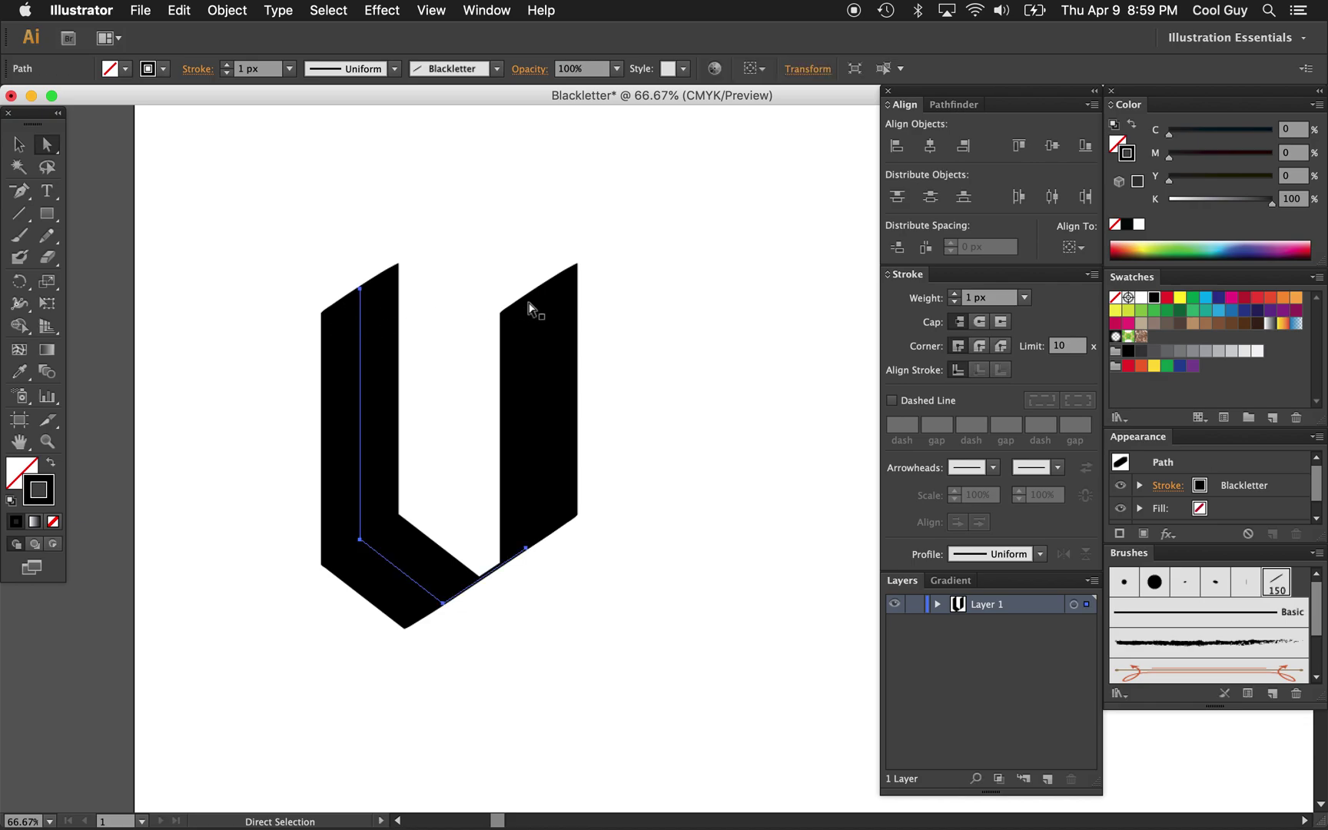
click(528, 341)
key(p)
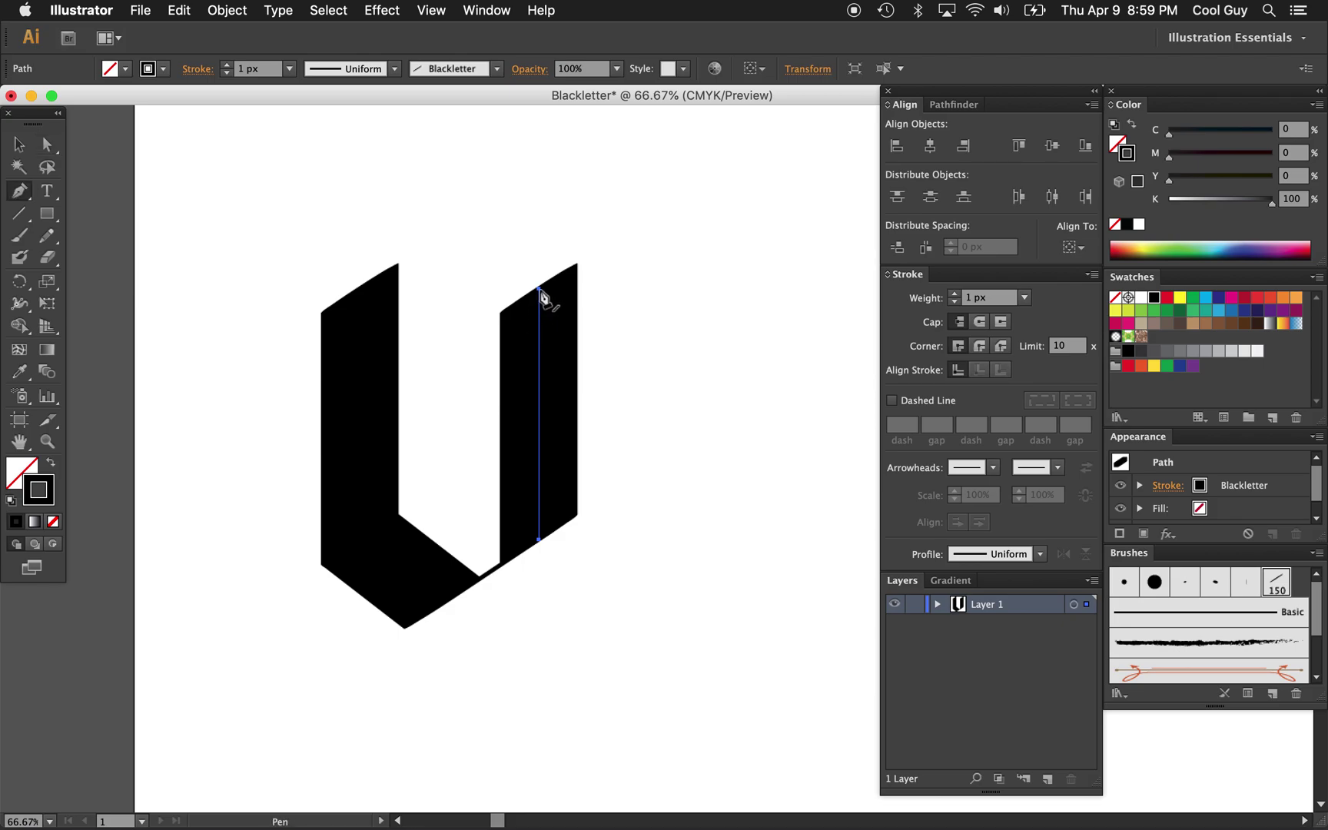
click(539, 289)
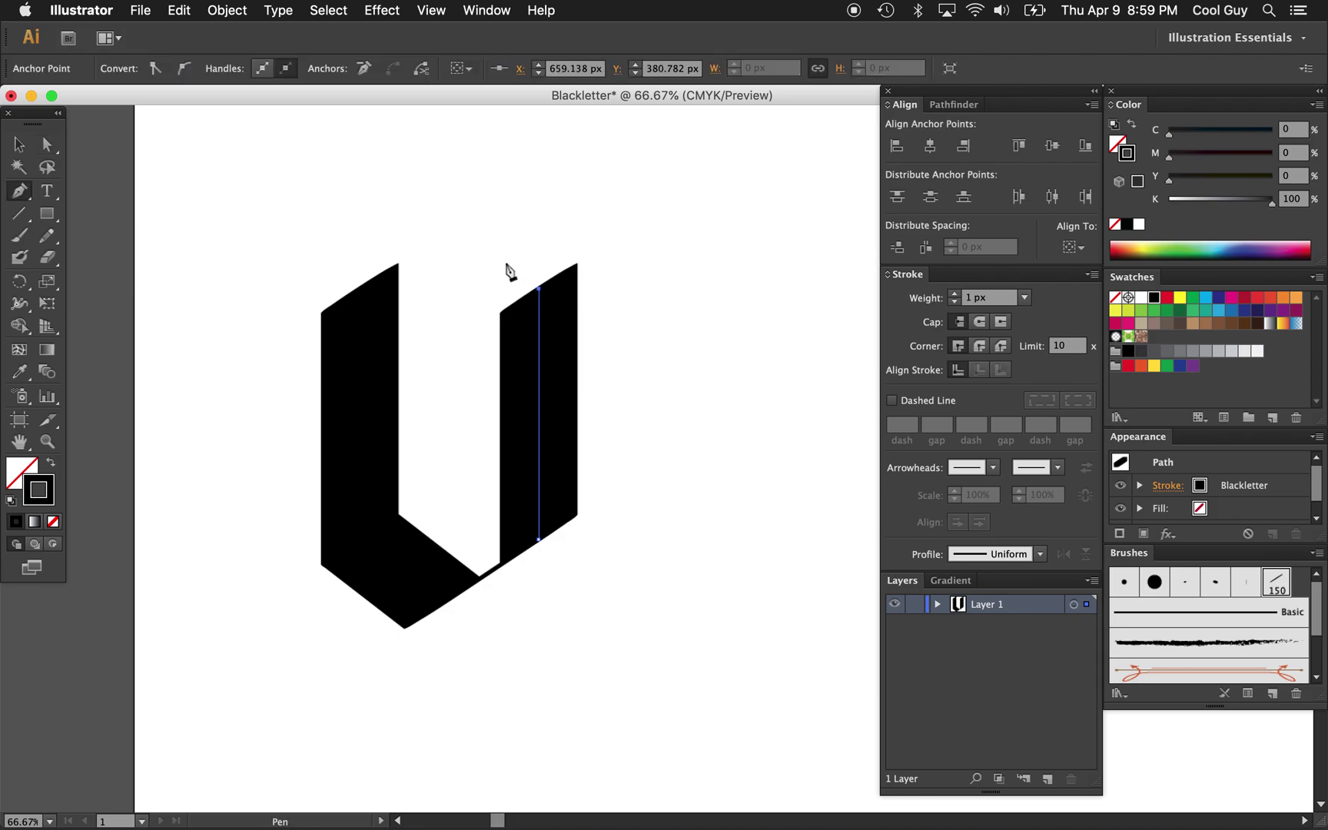
click(463, 229)
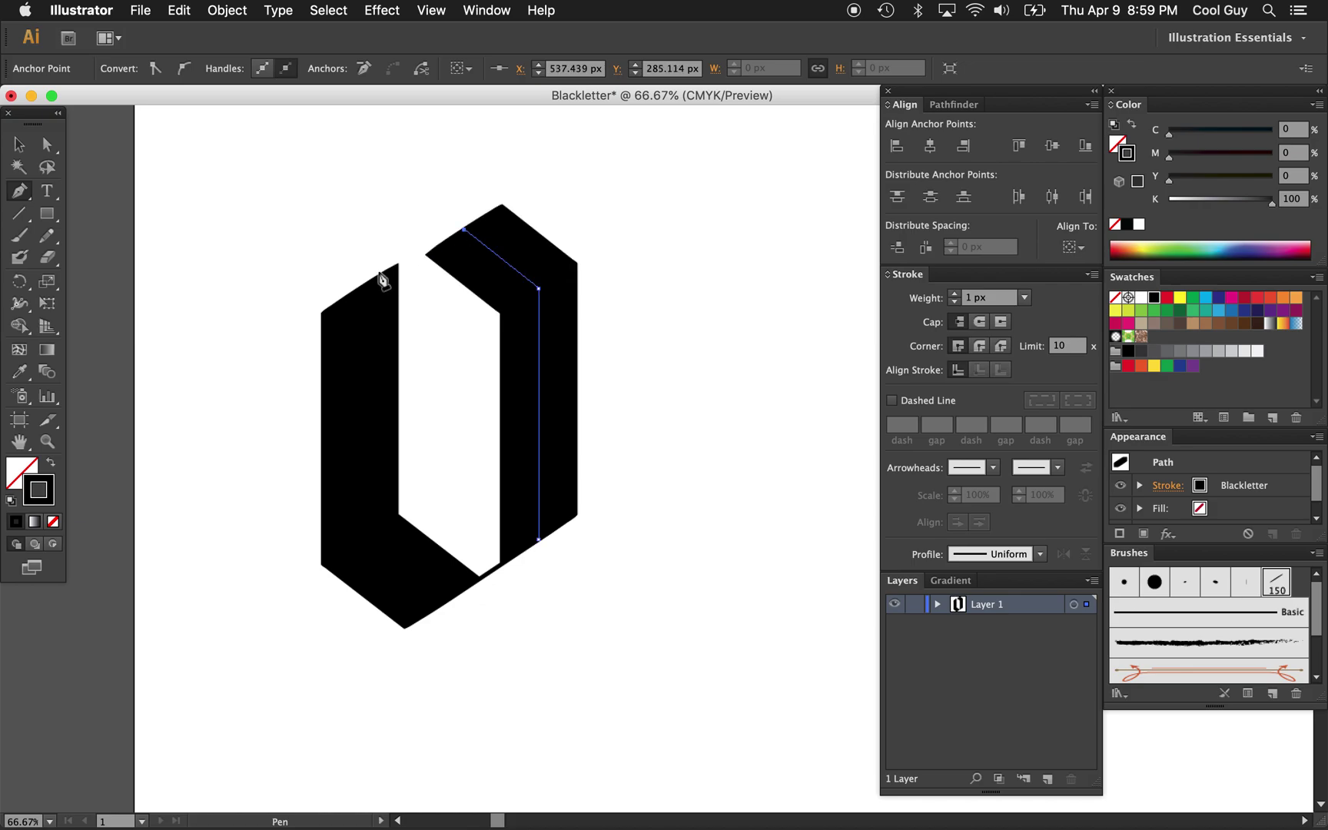
Step: Join the new top segment's end to the left stroke's upper anchor point with a thin diagonal hairline
click(360, 289)
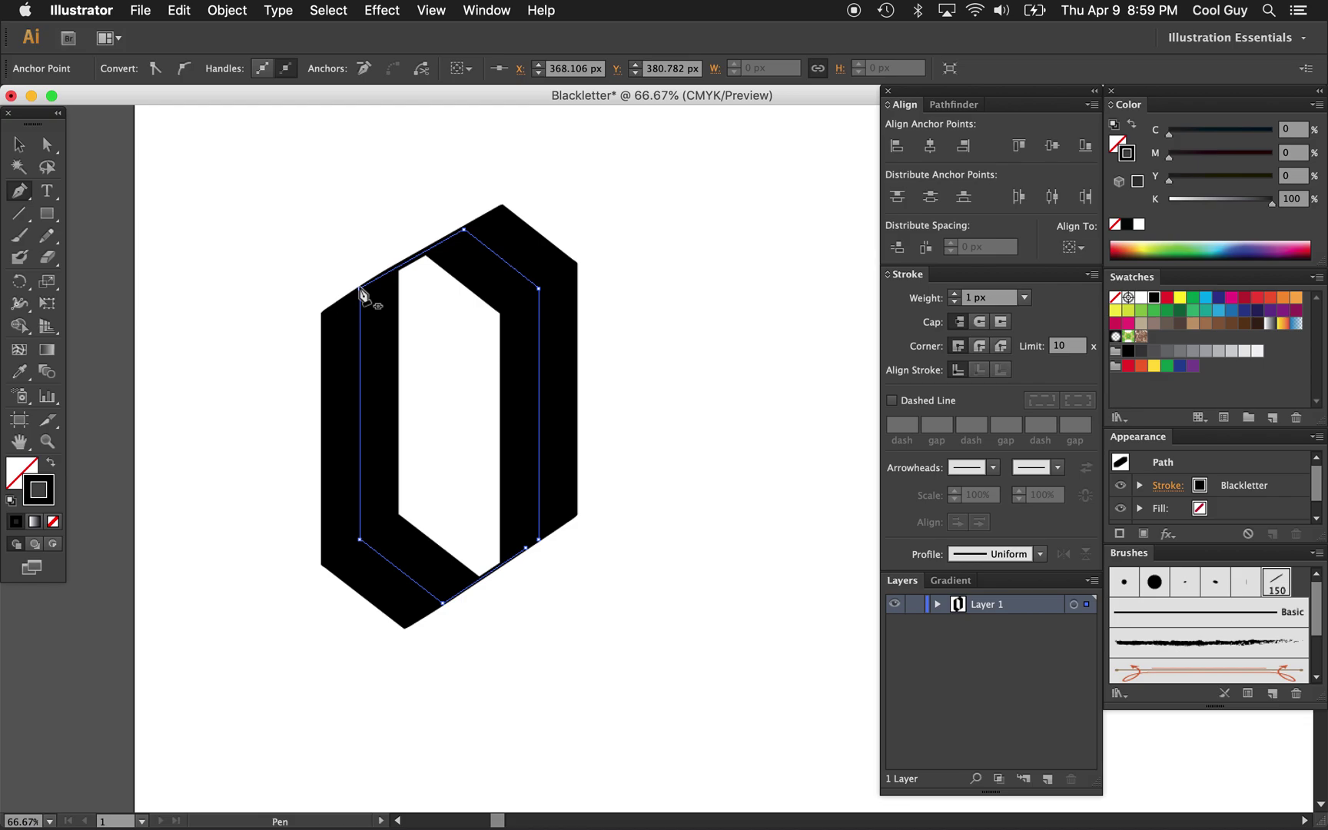
key(super+z)
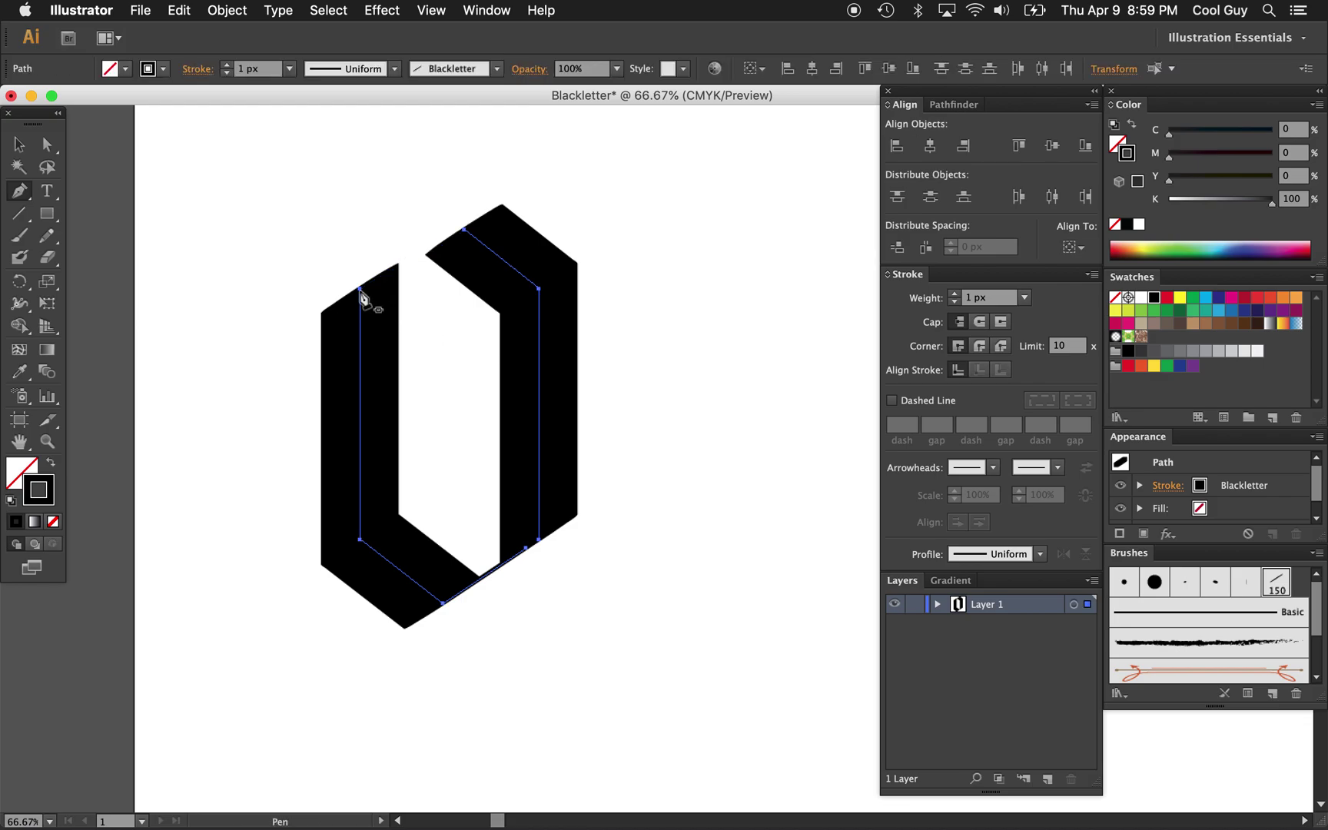
click(361, 289)
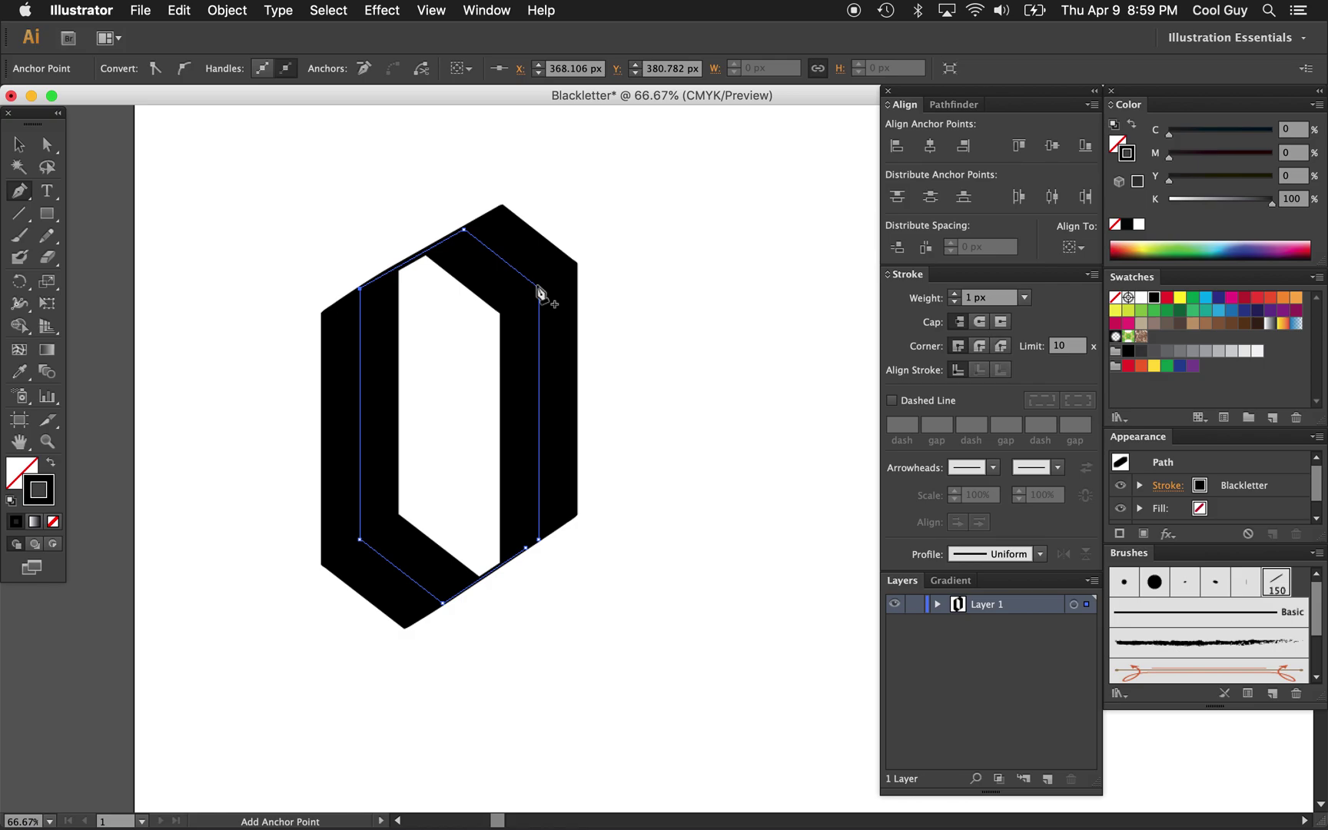
Step: Nudge the letter's topmost anchor point 18 px left so the upper hairline lines up with the left stroke's slanted top
key(a)
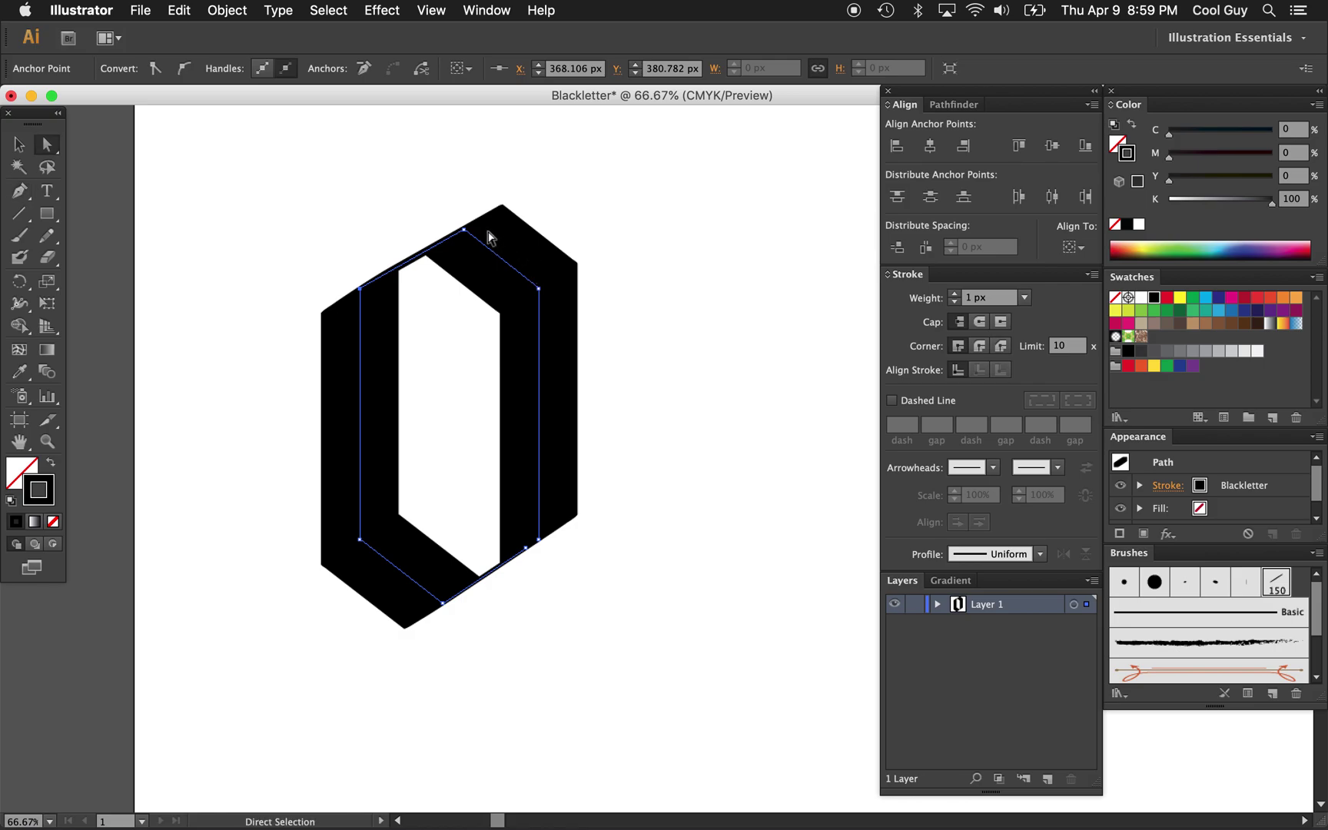
click(464, 229)
key(Left)
key(Left)
key(Left)
key(Left)
key(Left)
key(Left)
key(Left)
key(Left)
key(Left)
key(Left)
key(Left)
key(Left)
key(Left)
key(Left)
key(Left)
key(Left)
key(Left)
key(Left)
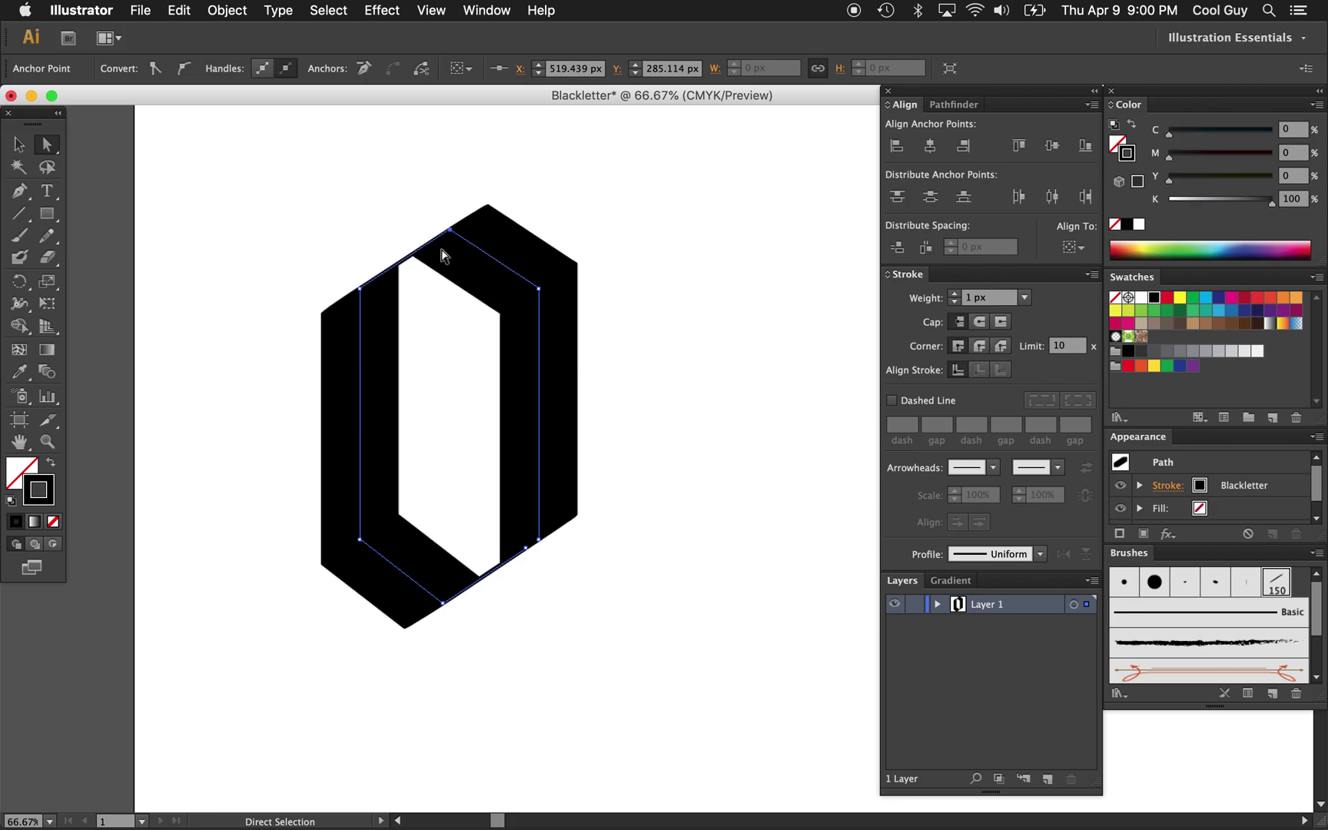
click(629, 339)
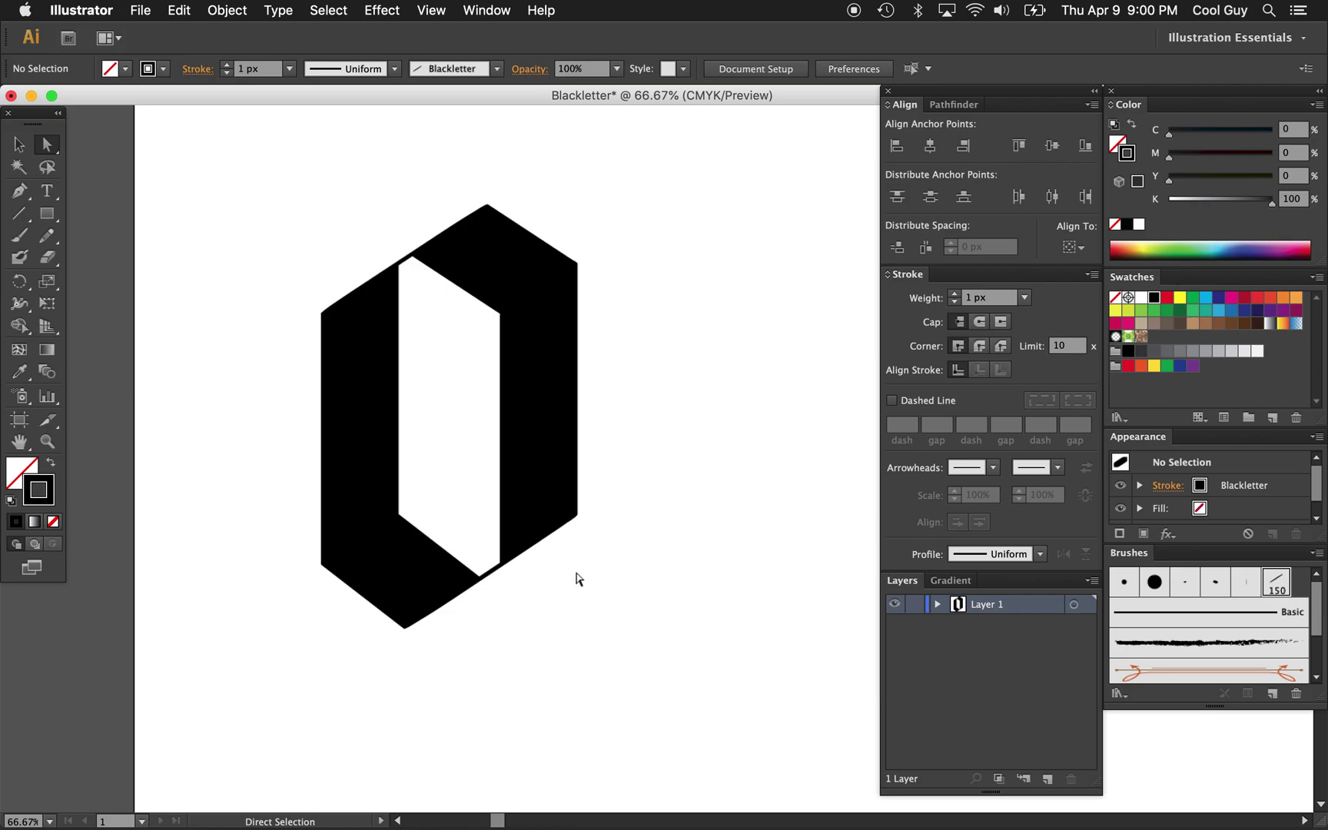
Step: Add a short tail angled down to the right from the right stroke's lower anchor point and deselect the path
click(544, 496)
key(p)
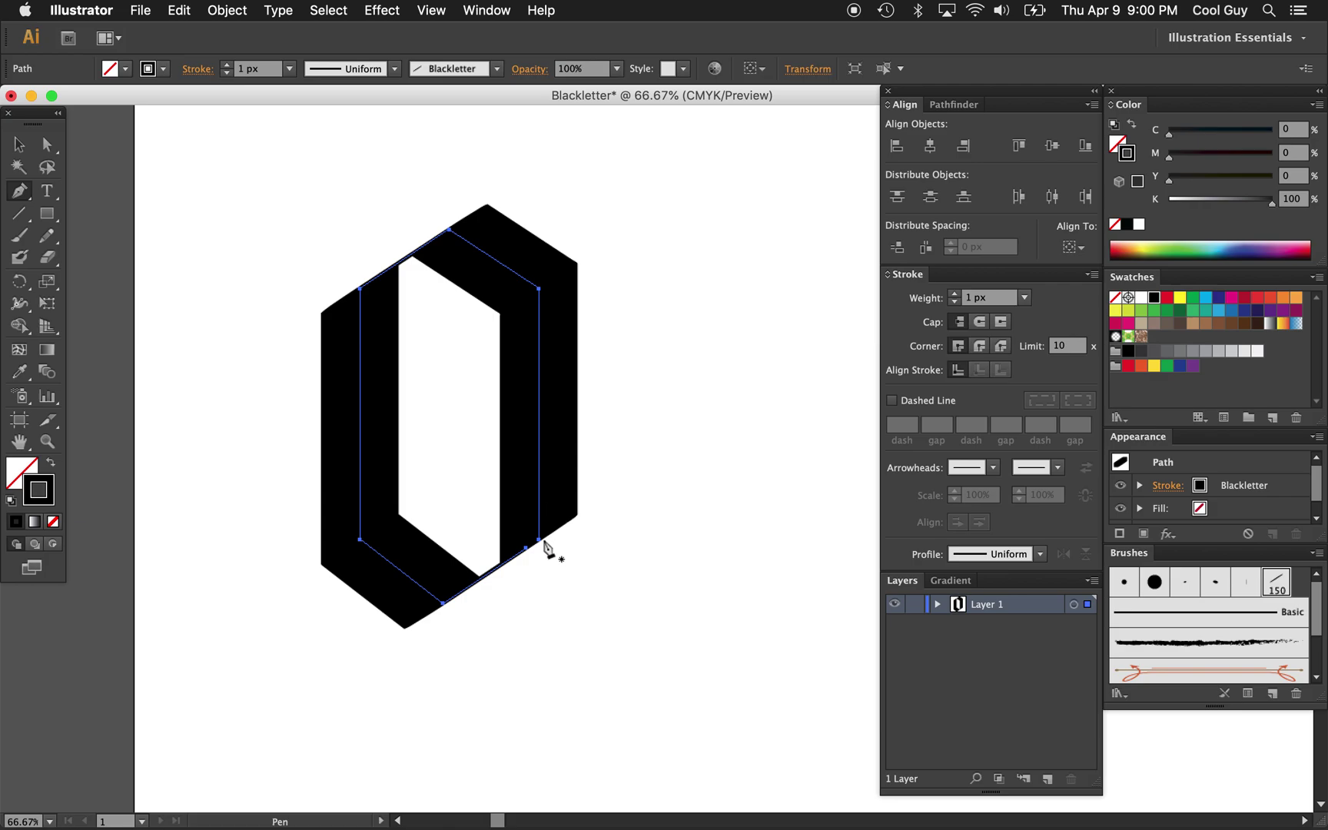
click(539, 542)
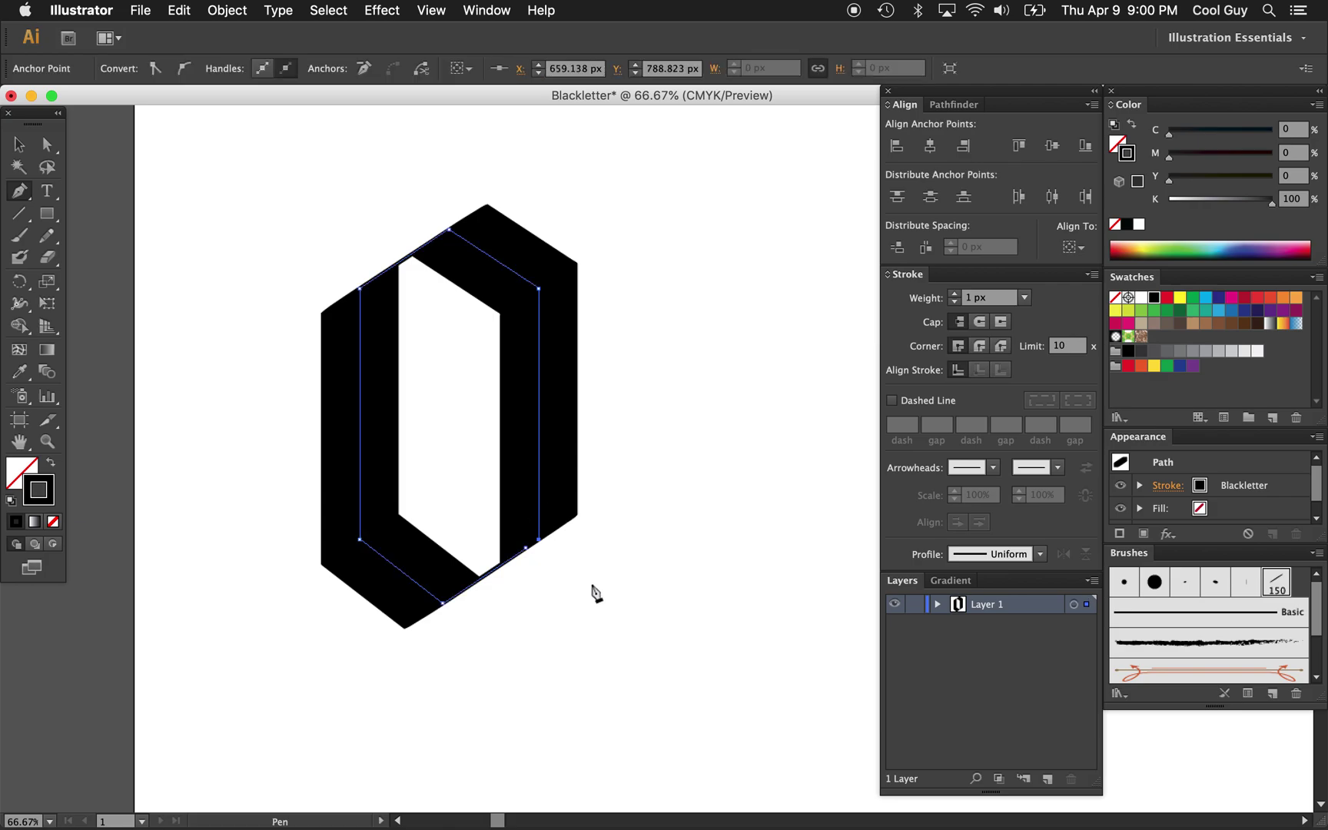
click(596, 593)
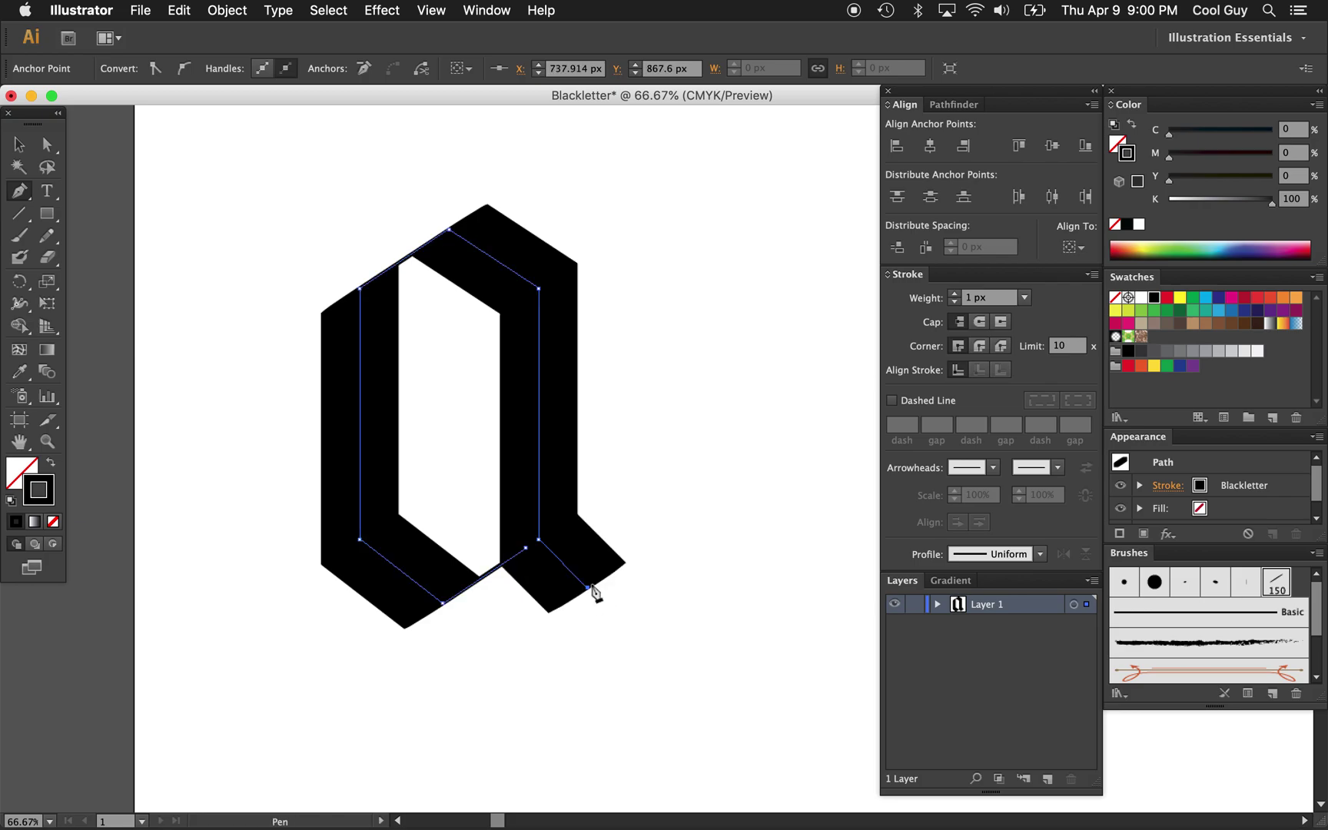
super+click(670, 520)
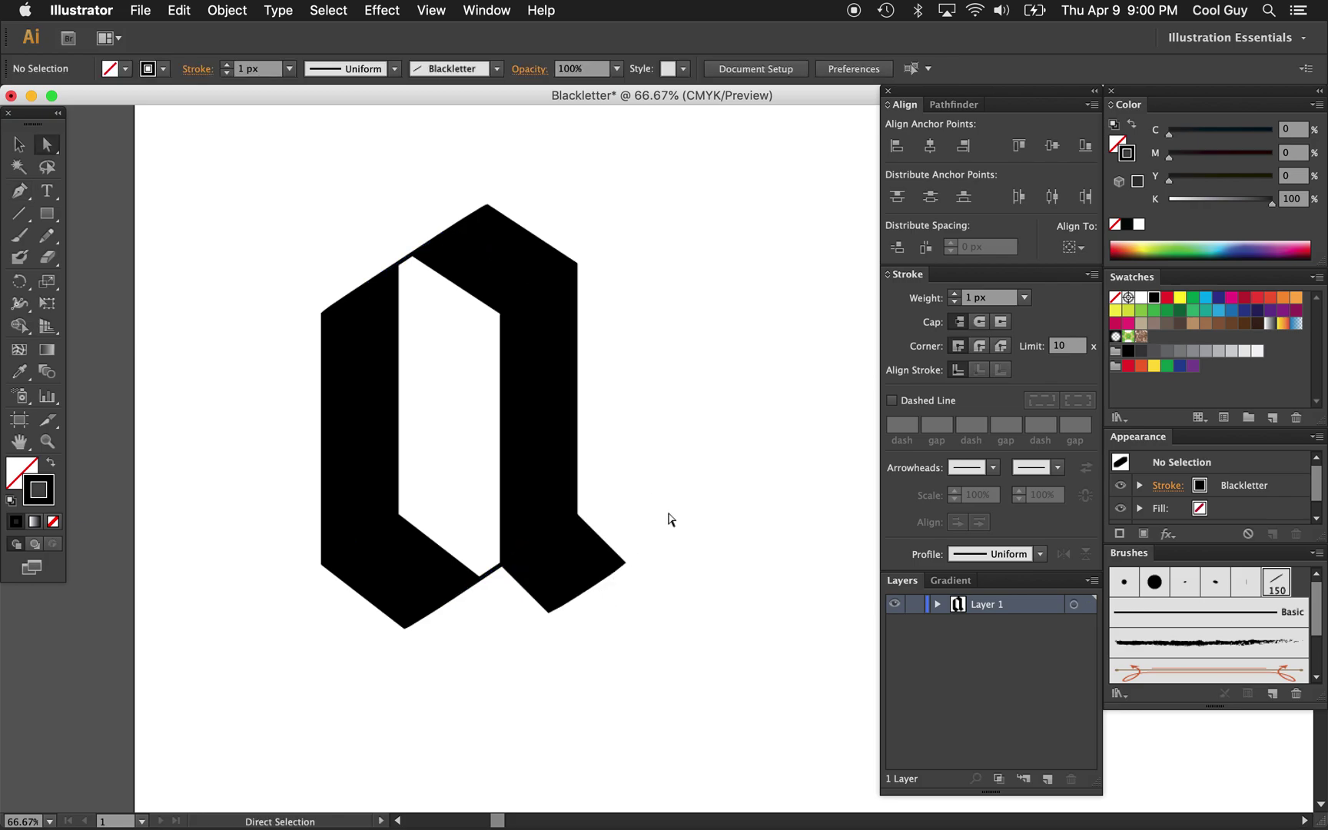
Step: Select the whole letter a and move it lower on the artboard, leaving space above it
key(z)
alt+click(669, 518)
alt+click(667, 516)
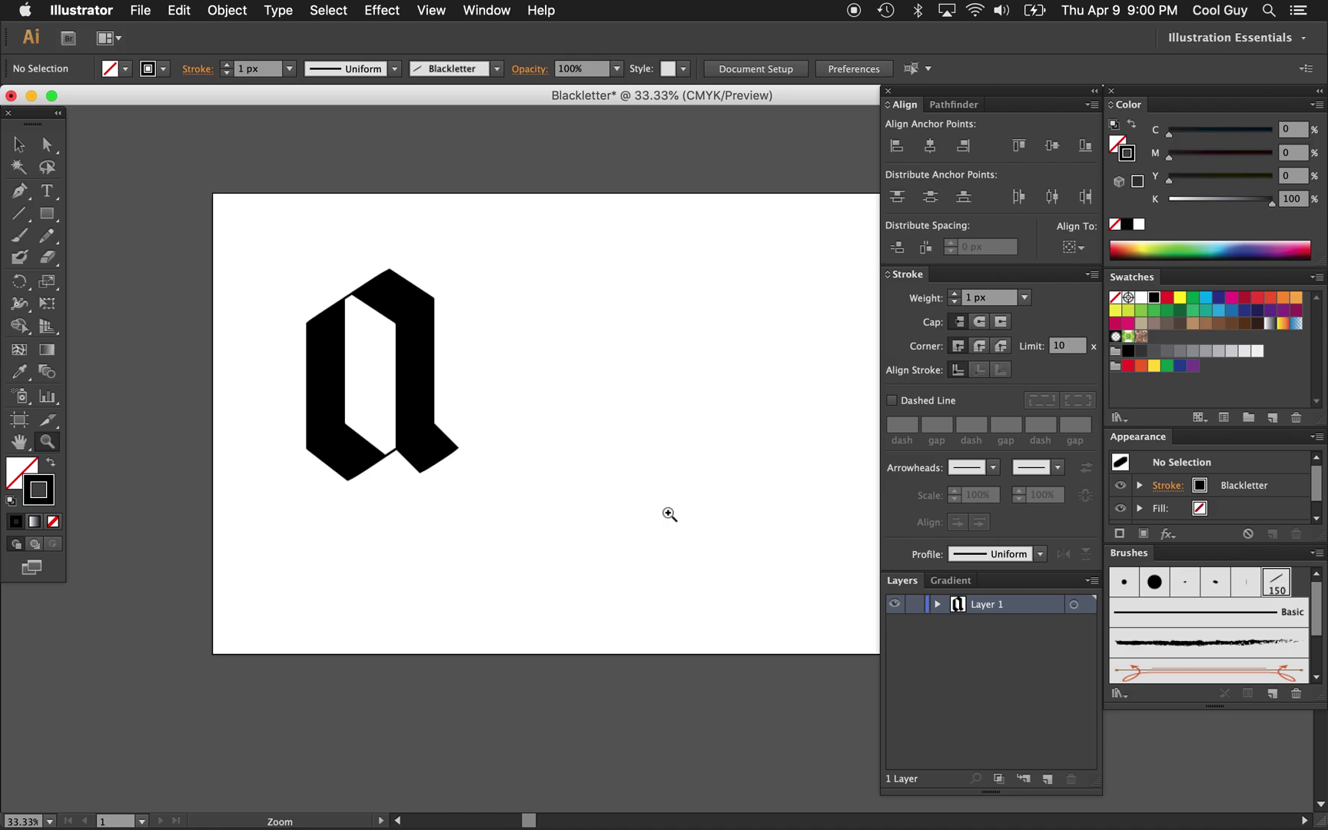
key(v)
drag(528, 264, 275, 500)
key(shift+Down)
key(shift+Down)
key(shift+Down)
drag(347, 394, 346, 447)
click(581, 435)
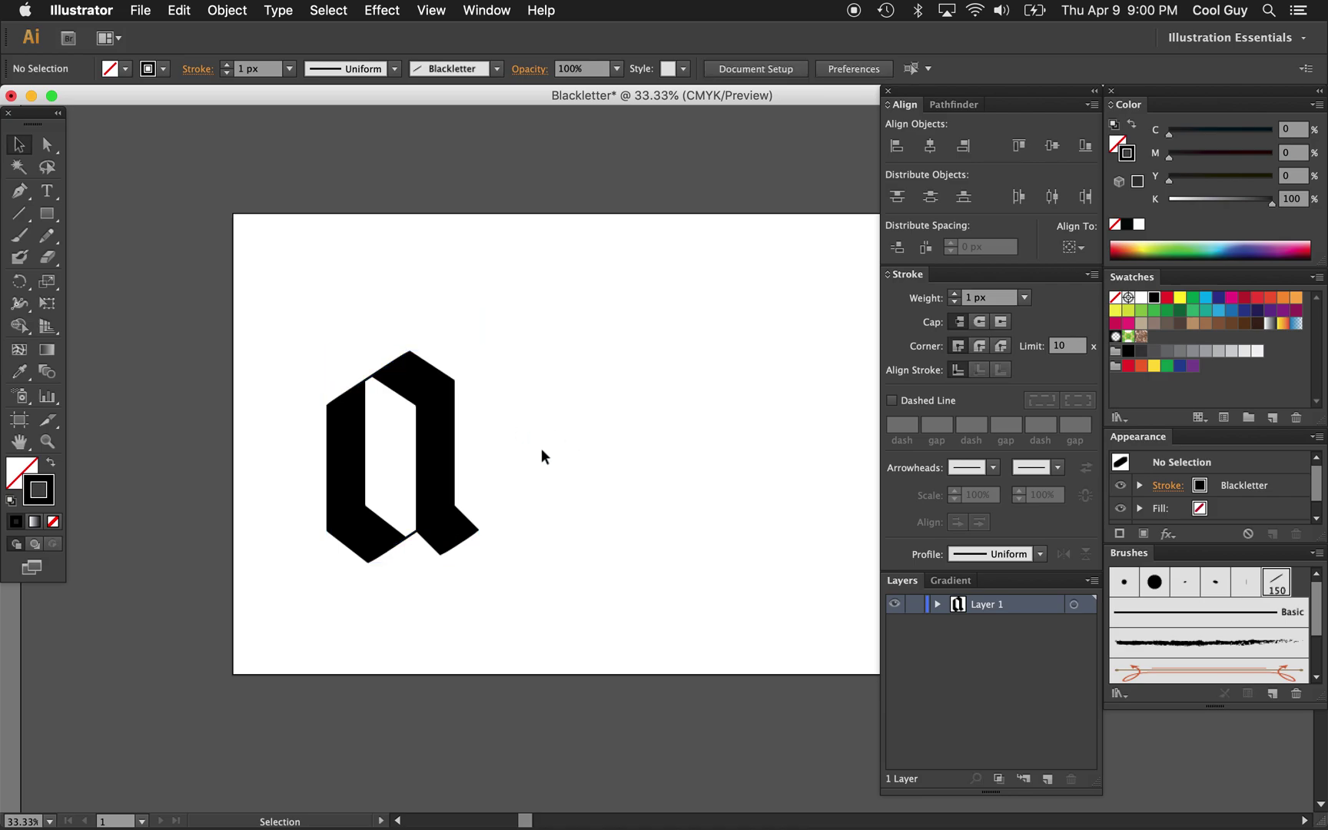
Step: Show the rulers and place a horizontal guide at the top tip of the letter a
key(z)
click(510, 459)
scroll(514, 462, right, 3)
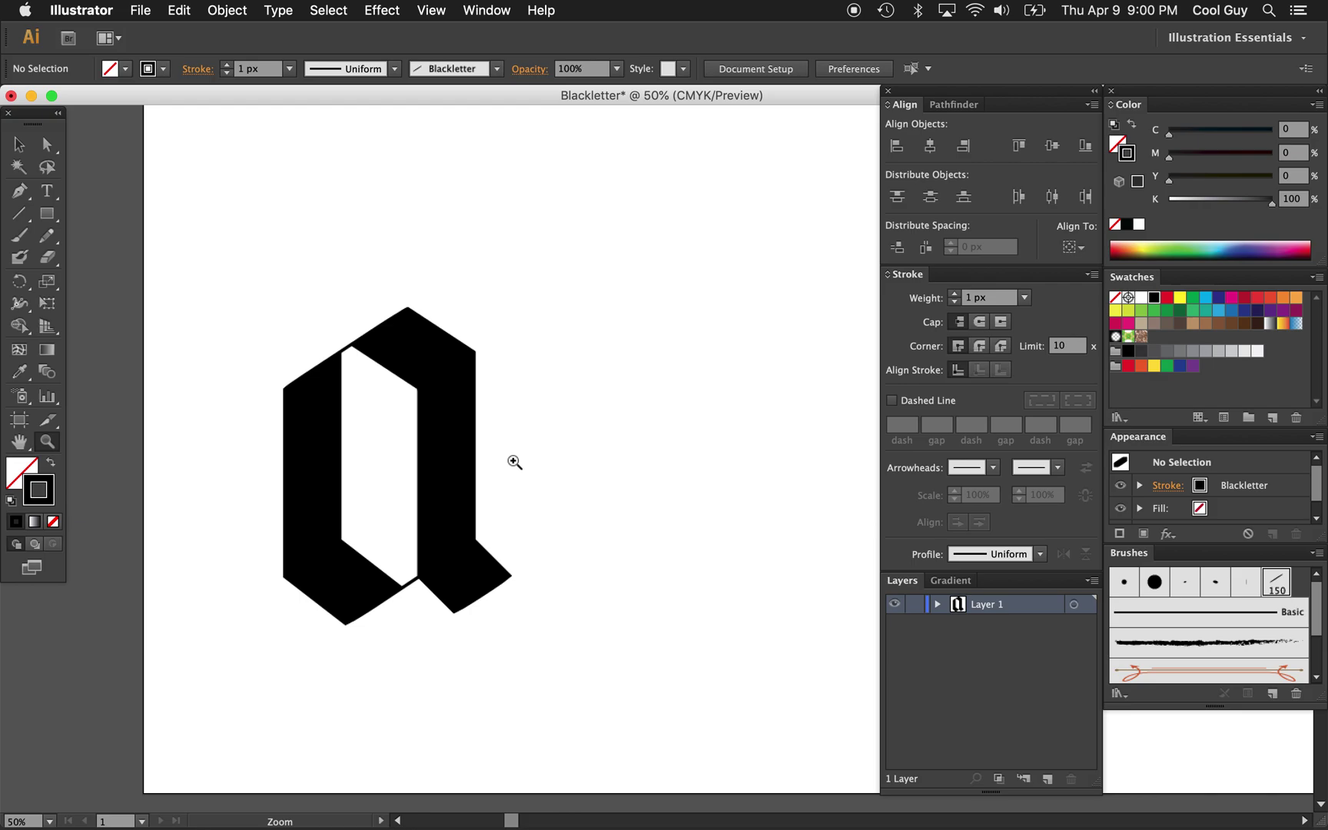
alt+click(554, 462)
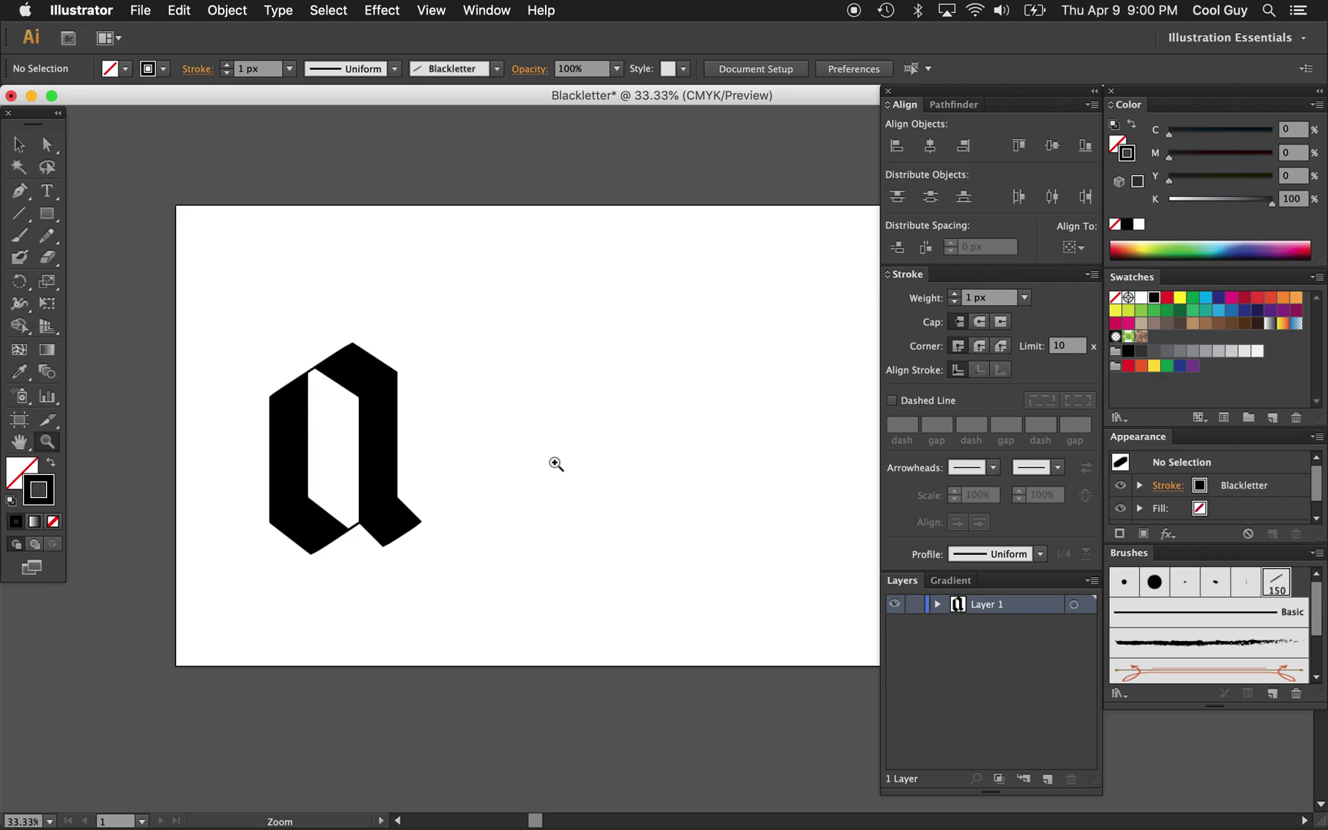
key(super+r)
drag(434, 115, 436, 342)
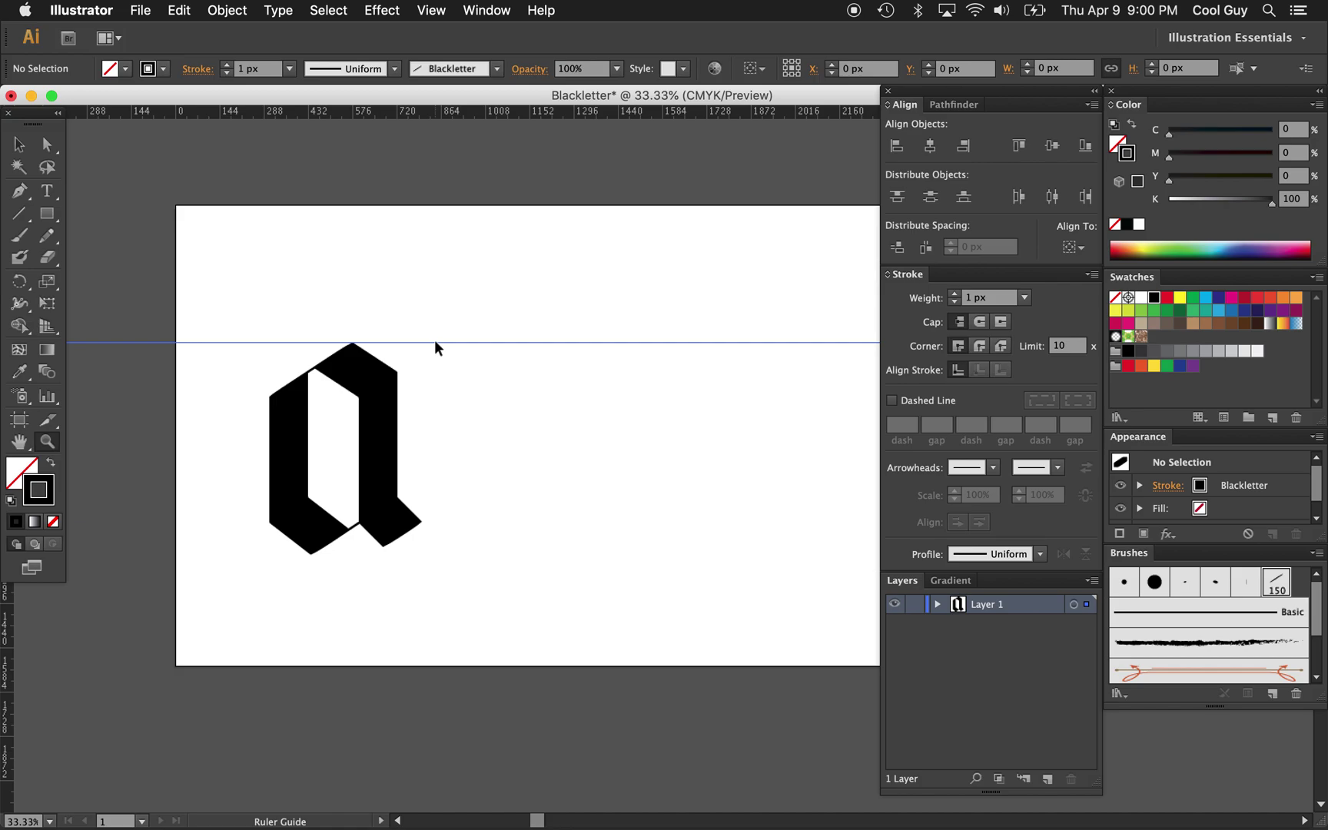
Step: Place a second horizontal guide at the base of the letter a, and undo both guides
drag(439, 112, 436, 557)
key(super+z)
key(super+z)
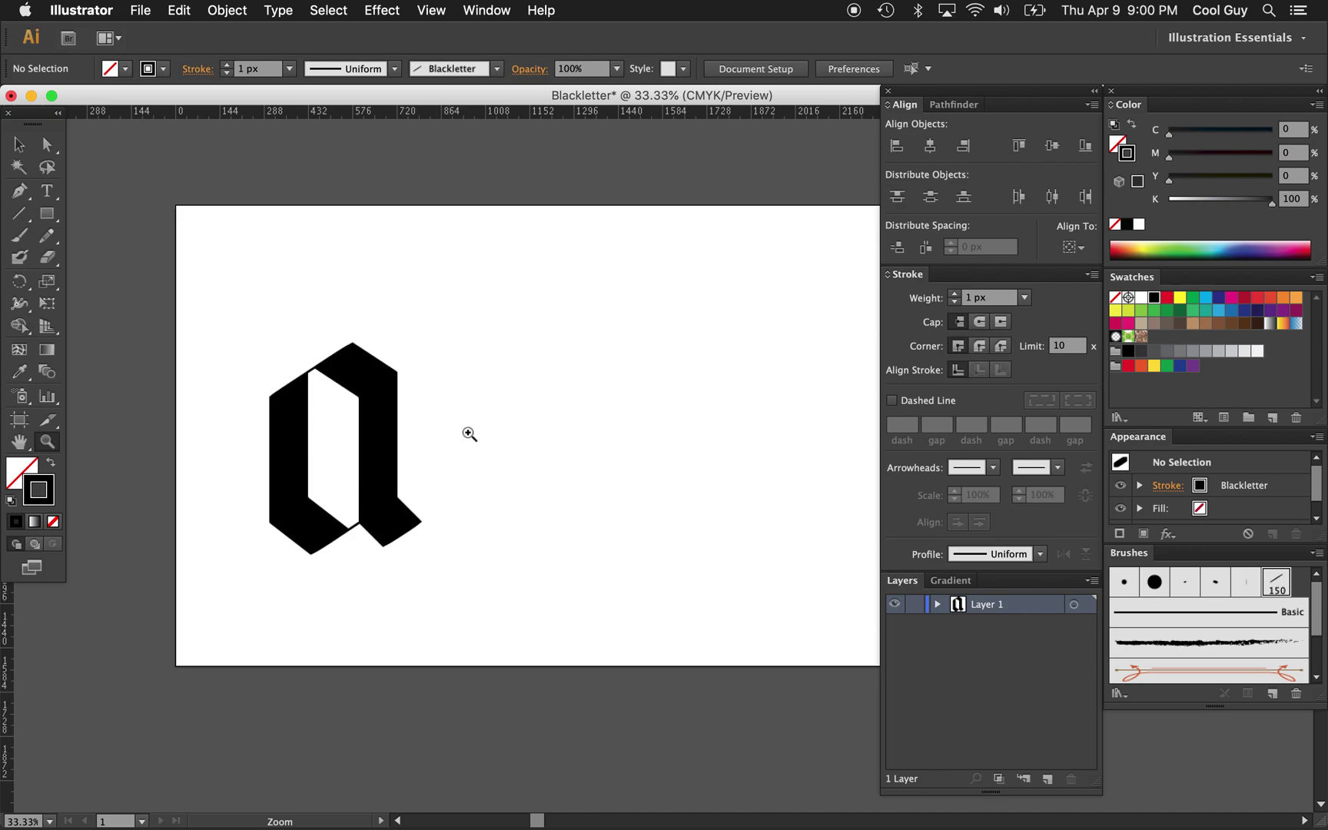
Step: Duplicate the whole letter a directly to its right at the same height and deselect the copy
key(v)
click(522, 318)
drag(522, 317, 256, 523)
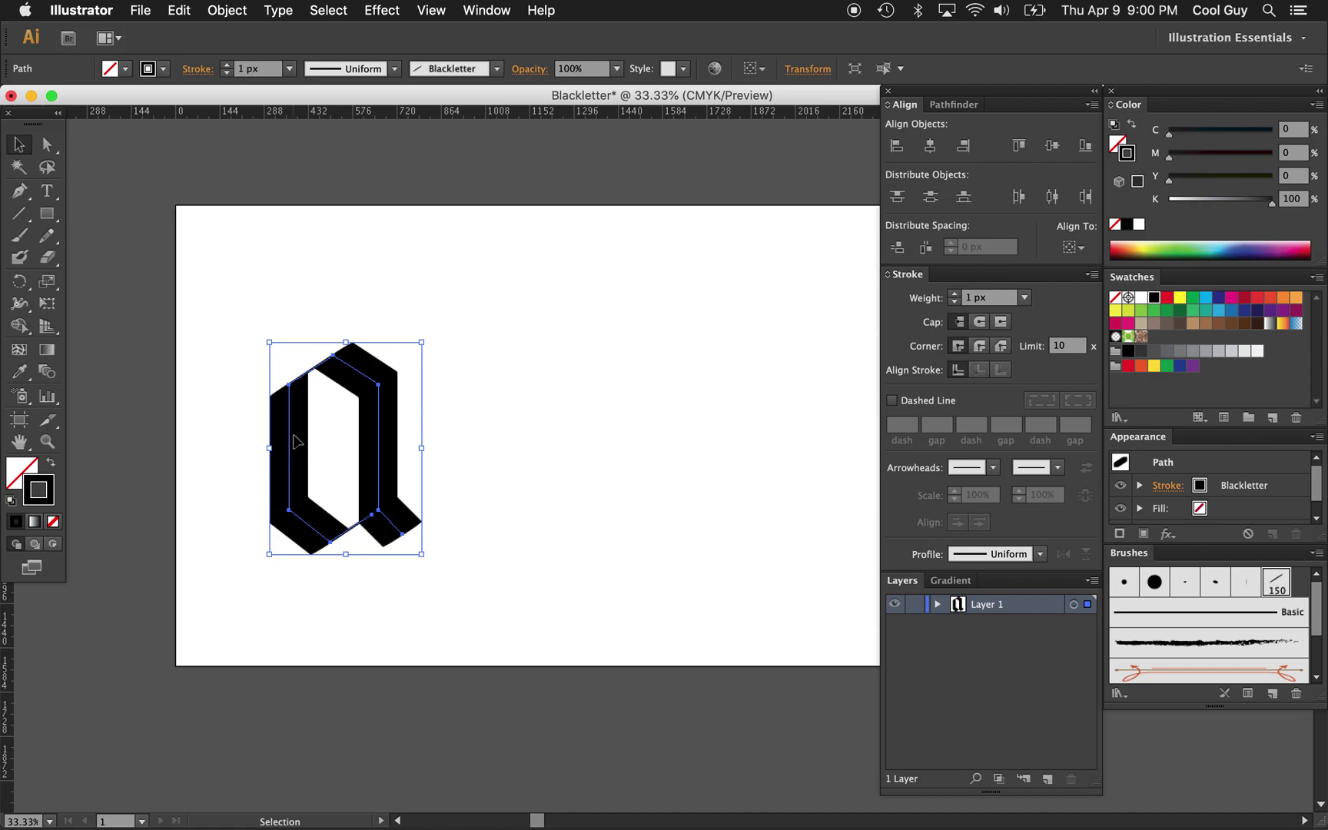
drag(297, 442, 453, 439)
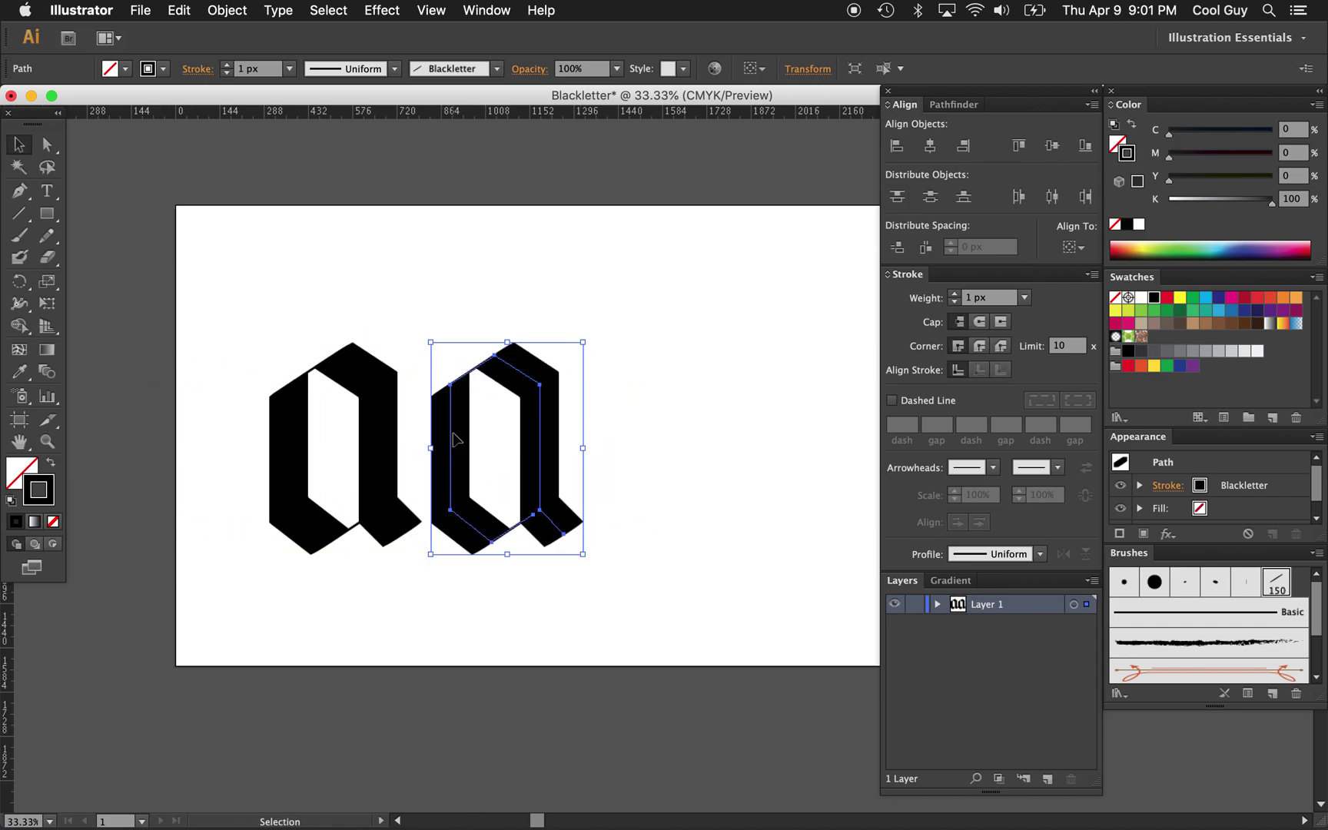
click(661, 453)
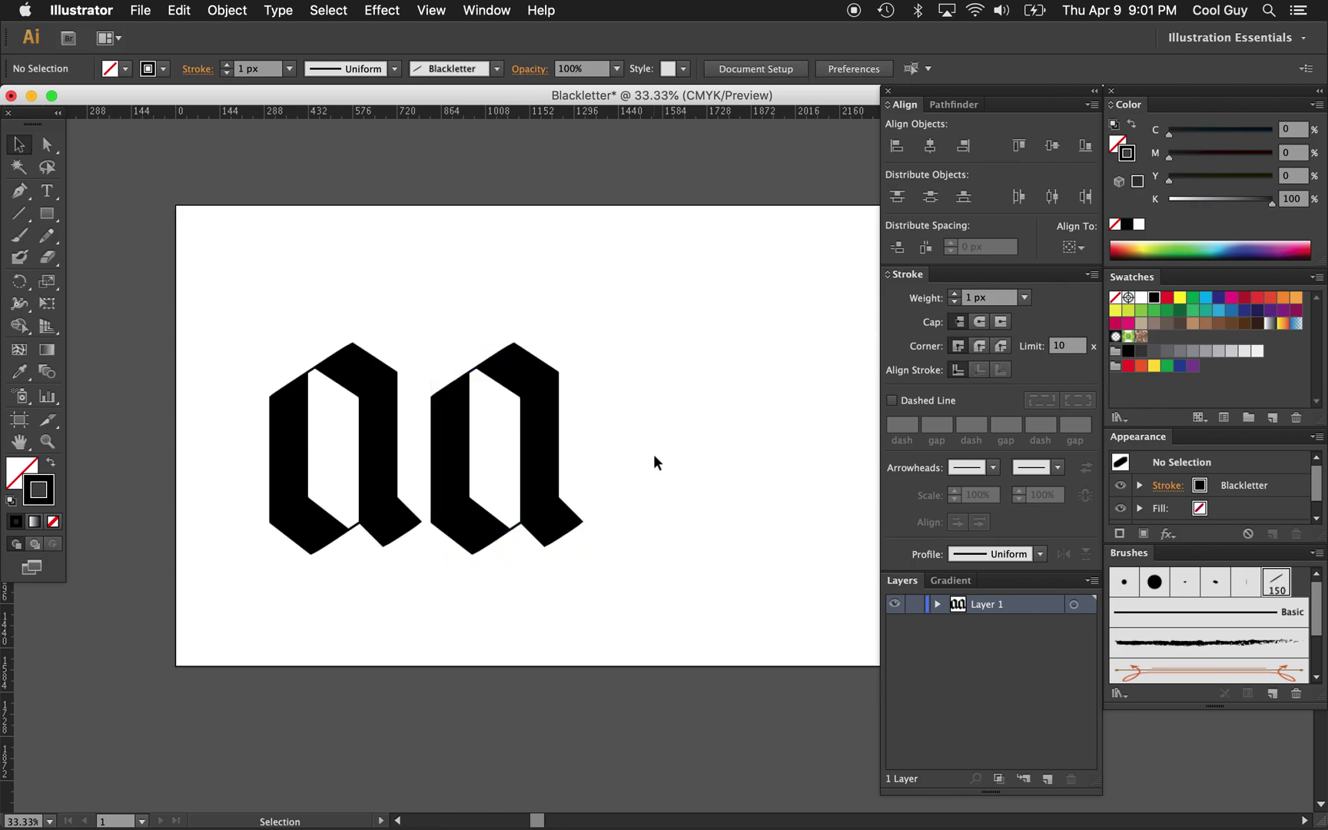
Step: Delete the tail's end anchor point from the copied letter and deselect the path
click(580, 523)
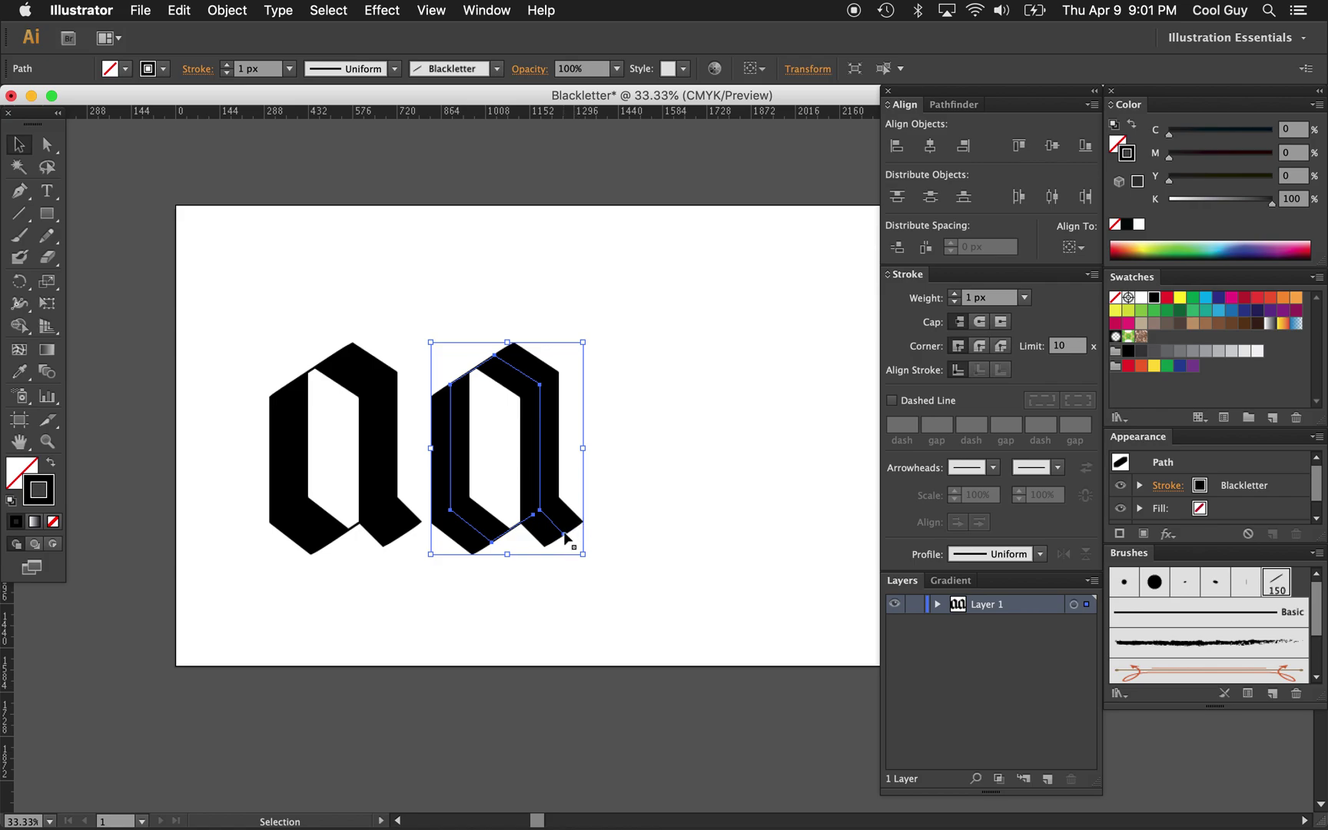
key(p)
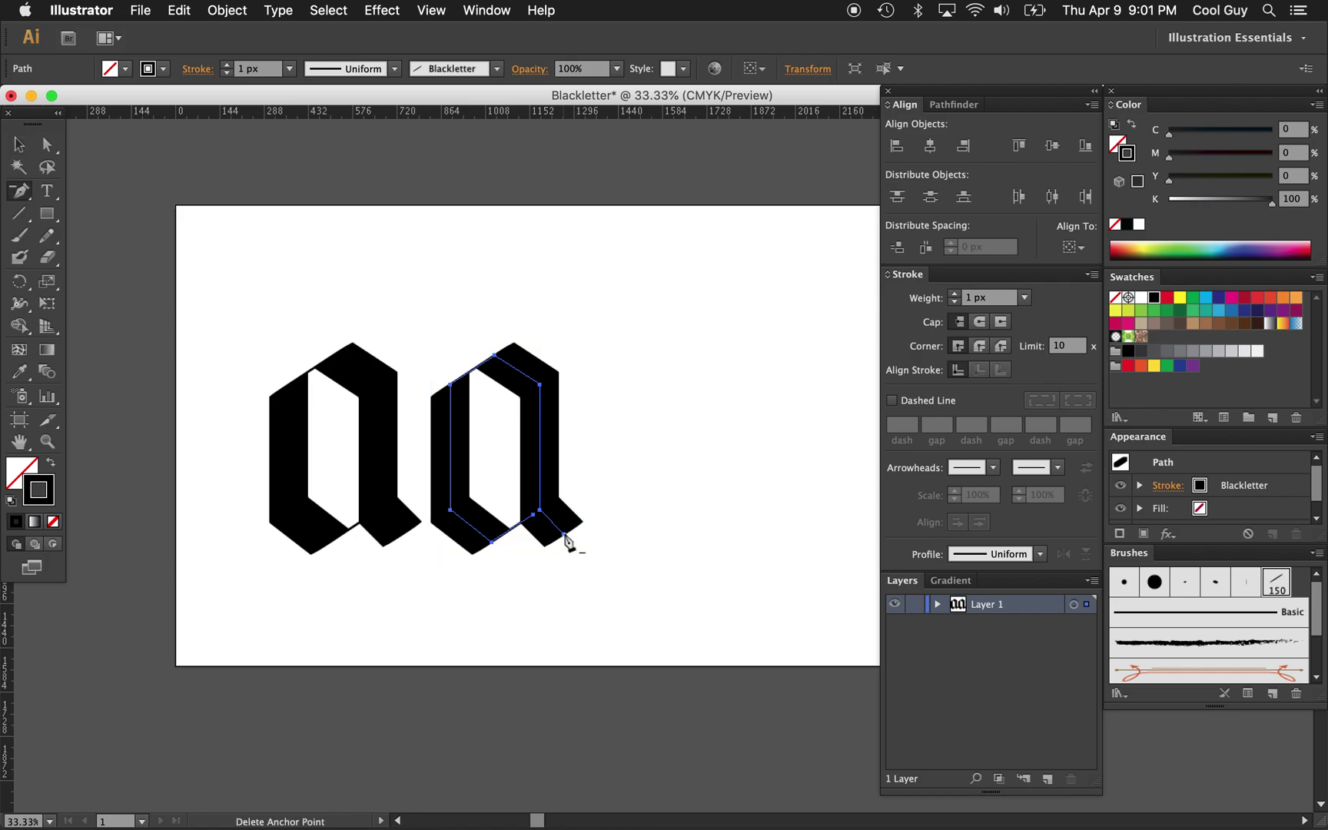
click(565, 535)
key(a)
click(589, 529)
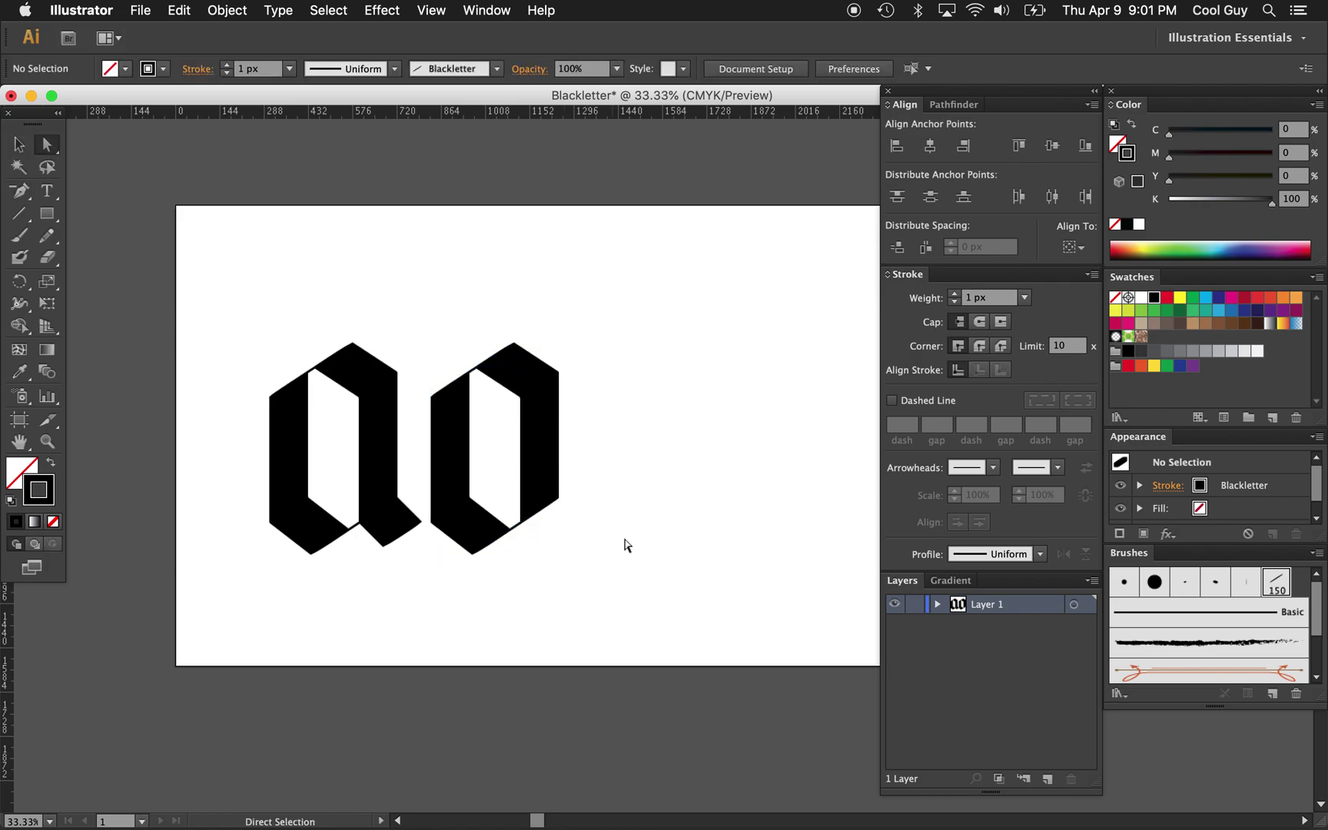
Step: Cut the copied letter's path with the Scissors tool at the top anchor point of its left stroke
click(542, 446)
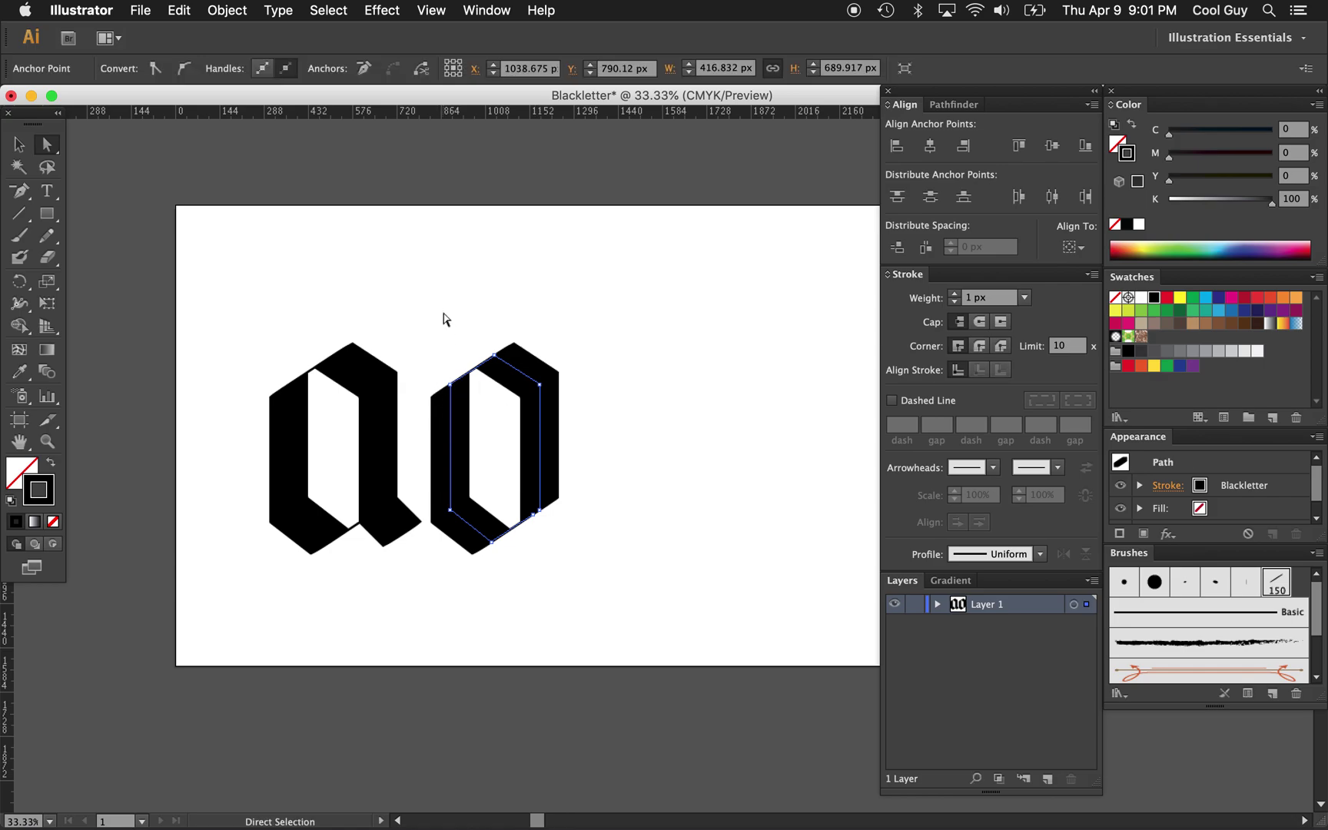
click(451, 385)
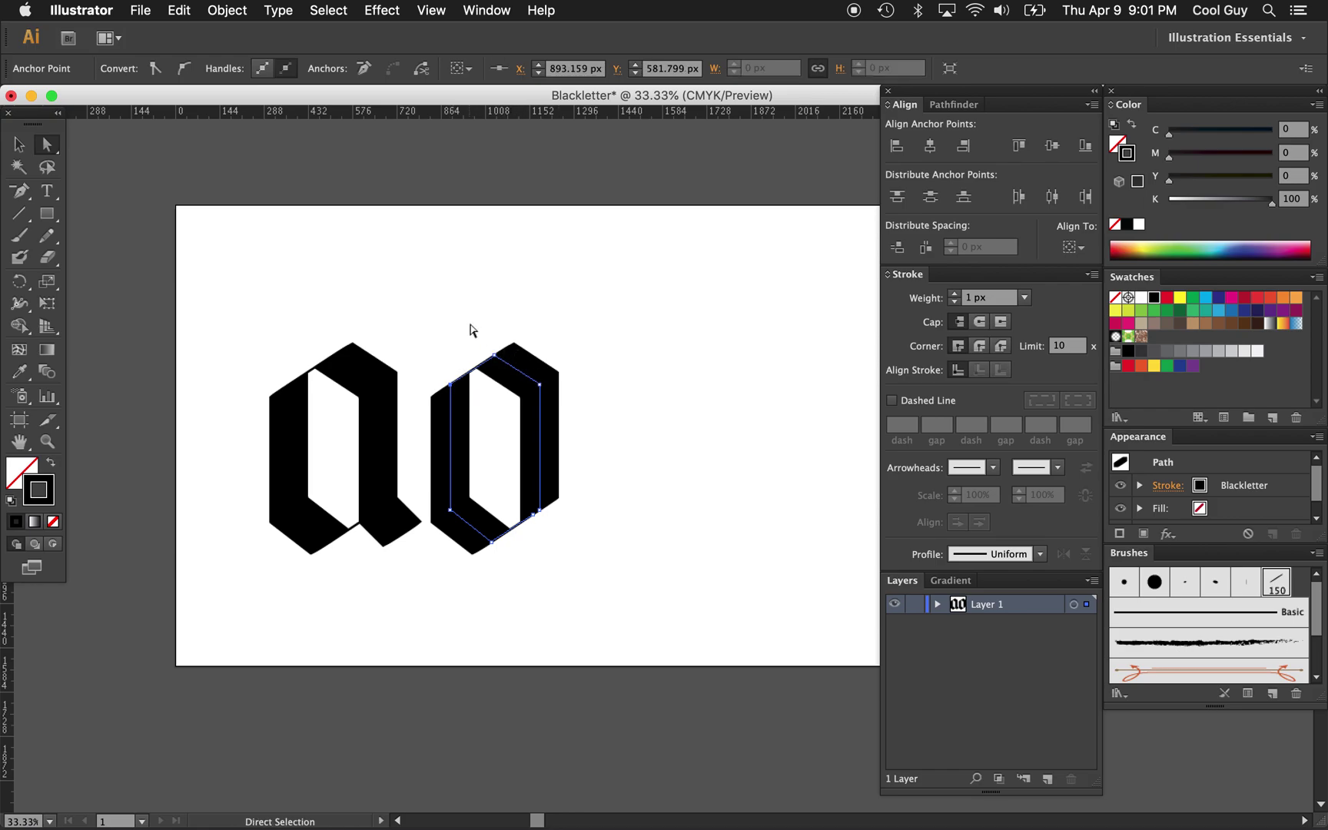
key(c)
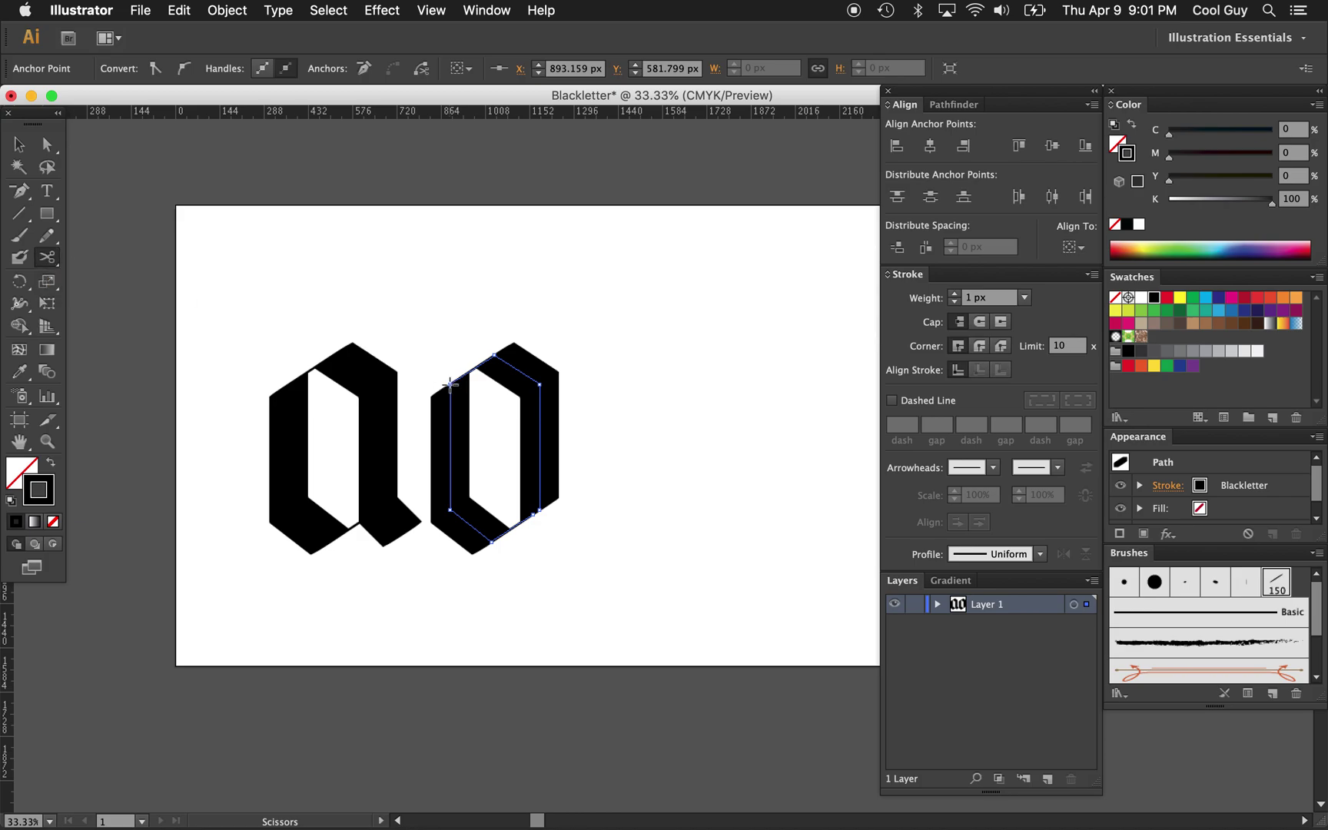
click(451, 385)
key(a)
click(452, 421)
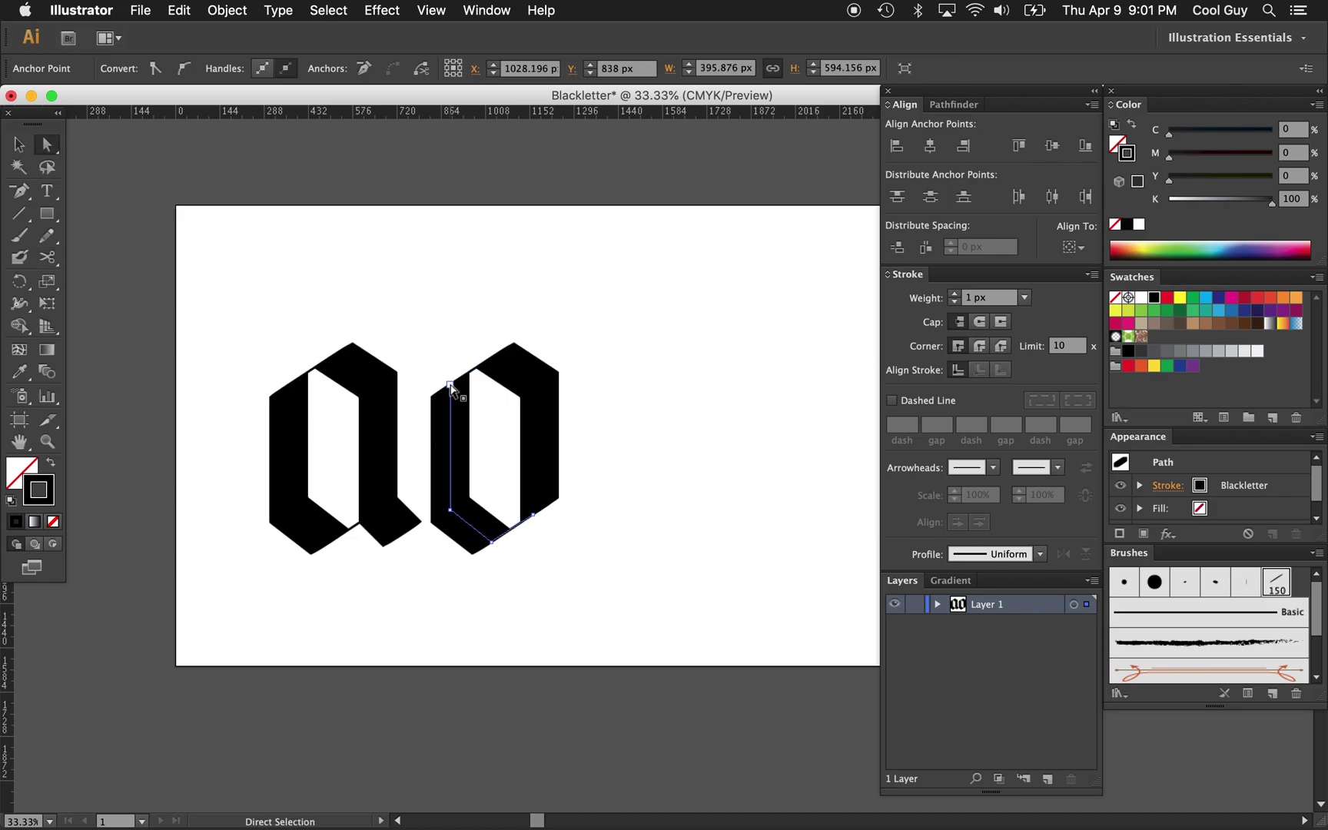
Step: Raise the top anchor point of the cut left stroke well above the letter a, forming the ascender of a b, and deselect it
click(450, 385)
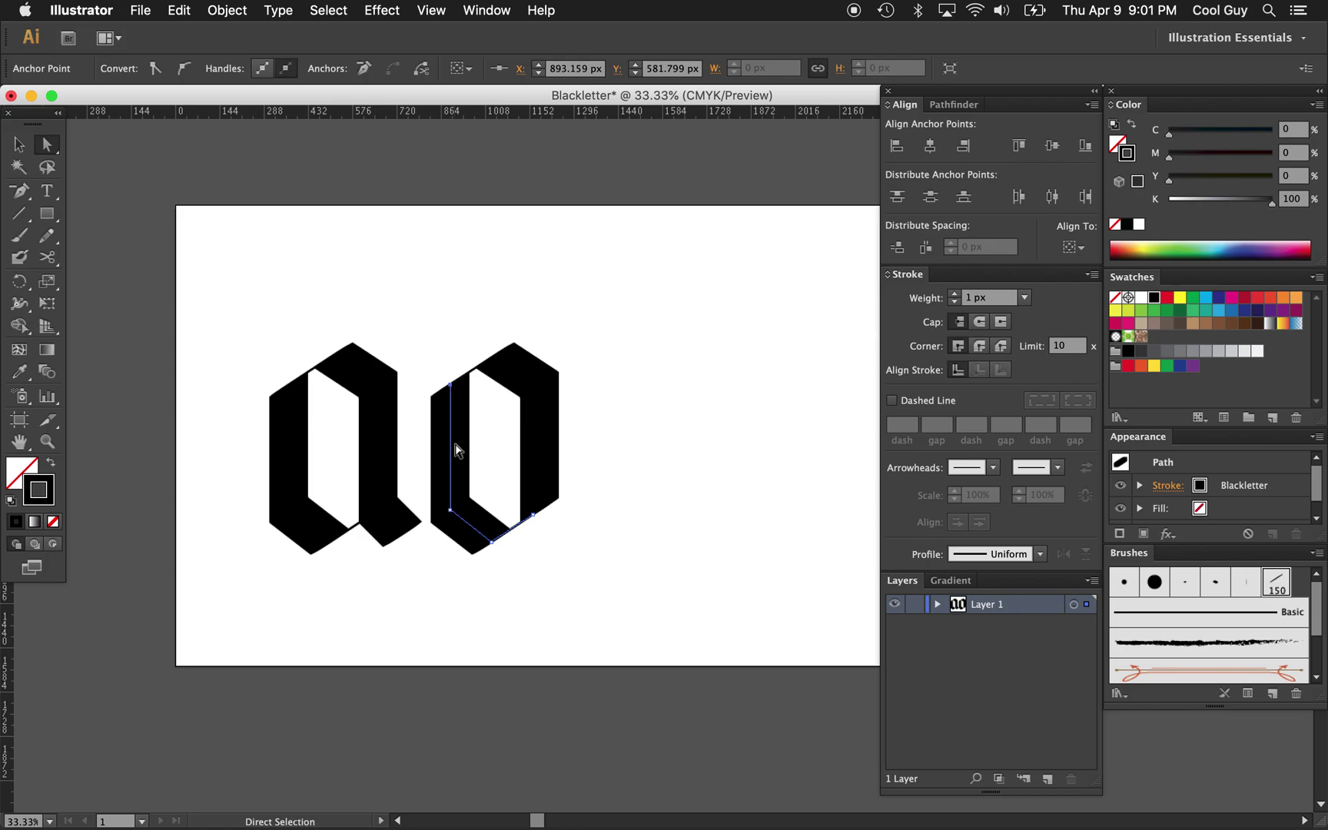
key(shift+Up)
key(shift+Up)
key(shift+Up)
key(shift+Up)
key(shift+Up)
key(shift+Up)
key(shift+Up)
key(shift+Up)
key(shift+Up)
key(shift+Up)
key(shift+Up)
key(shift+Up)
key(shift+Up)
key(shift+Up)
key(shift+Up)
key(shift+Up)
key(shift+Up)
key(shift+Up)
key(shift+Up)
key(shift+Up)
key(shift+Up)
key(shift+Up)
key(shift+Up)
key(shift+Up)
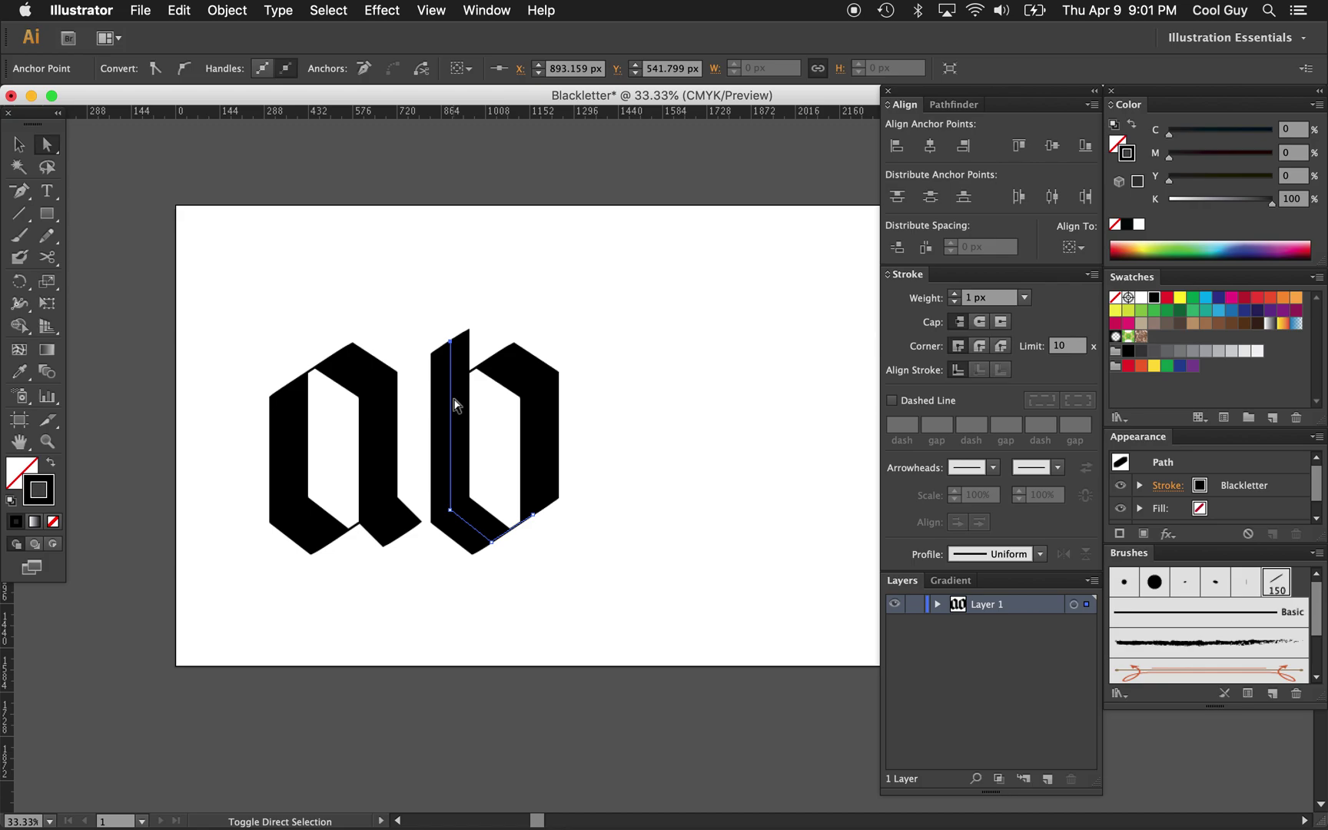
key(shift+Up)
key(shift+Up)
key(shift+Up)
key(shift+Up)
key(shift+Up)
key(shift+Up)
key(shift+Up)
key(shift+Up)
key(shift+Up)
key(shift+Up)
key(shift+Up)
key(shift+Up)
key(shift+Up)
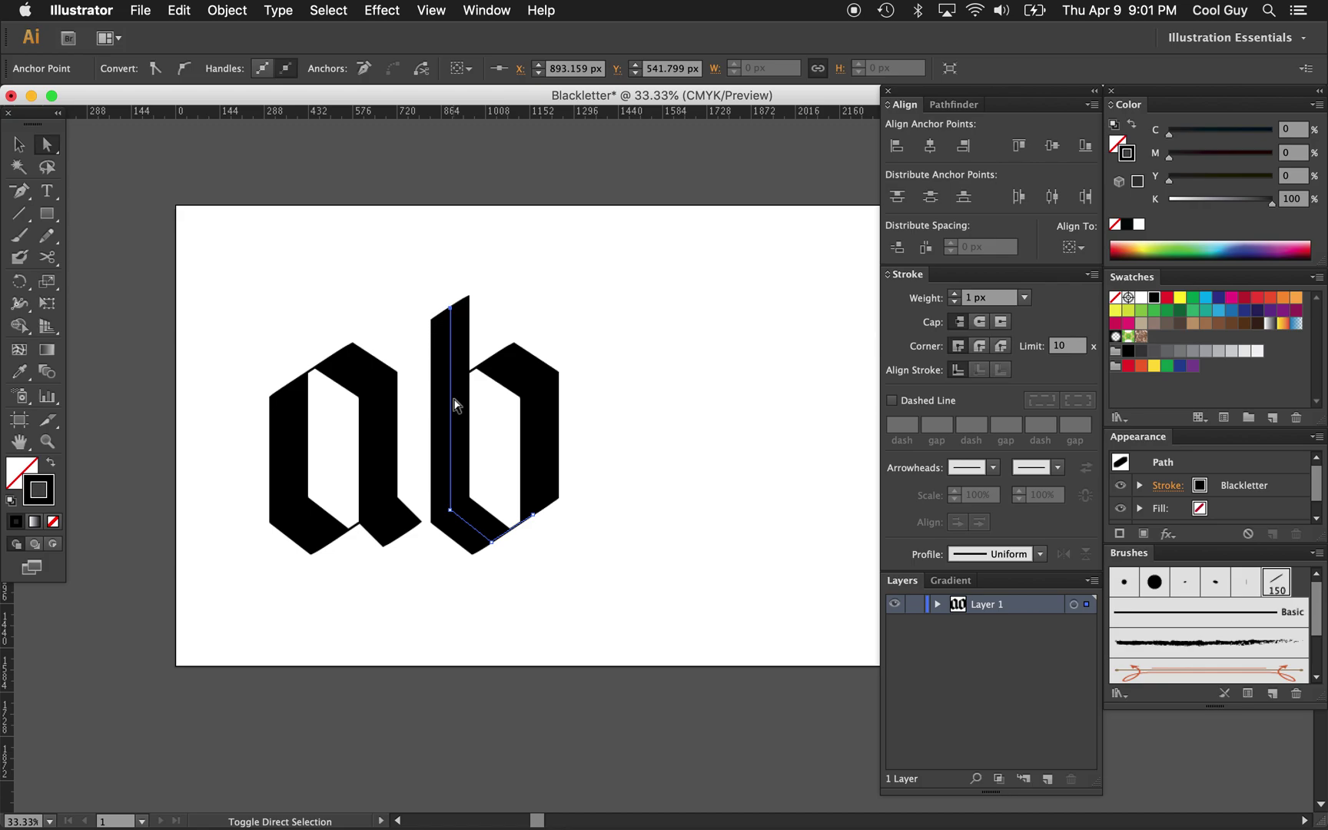
key(shift+Up)
key(shift+Up)
key(shift+Up)
key(shift+Up)
key(shift+Up)
key(shift+Up)
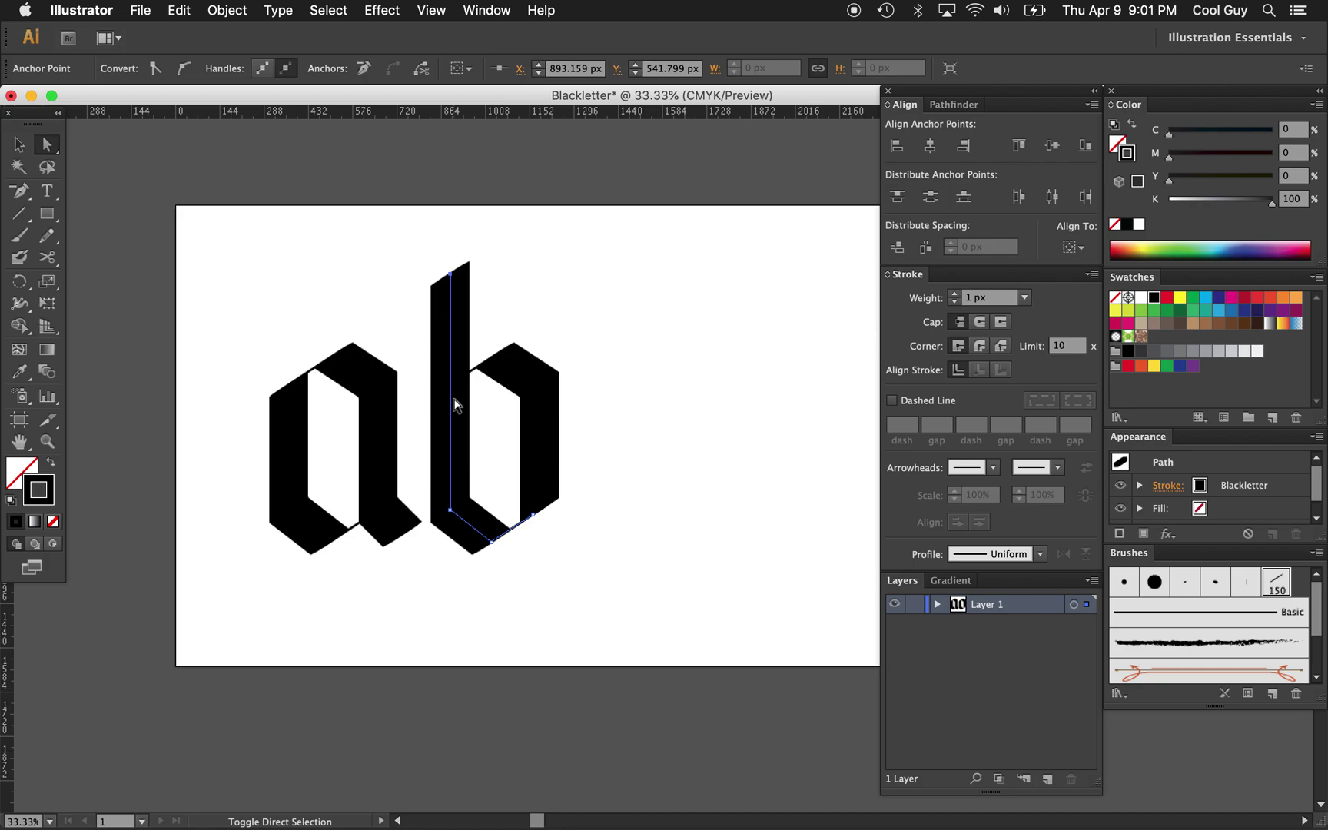
key(shift+Down)
key(shift+Down)
key(shift+Down)
key(shift+Down)
key(shift+Down)
click(659, 360)
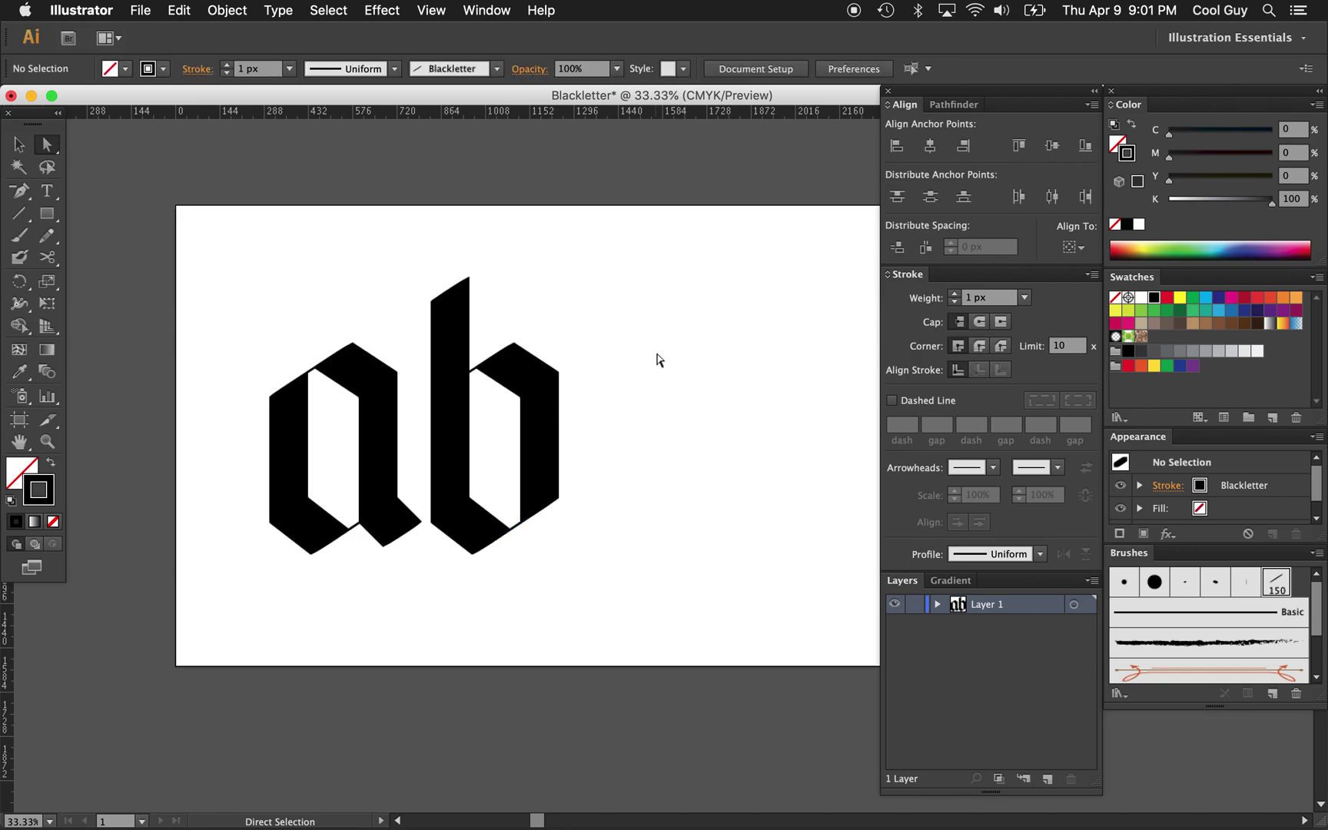
Step: Duplicate the letter a to the right of the b, nudge the copy slightly farther right, and deselect it
key(z)
alt+click(657, 358)
alt+click(608, 546)
alt+click(611, 543)
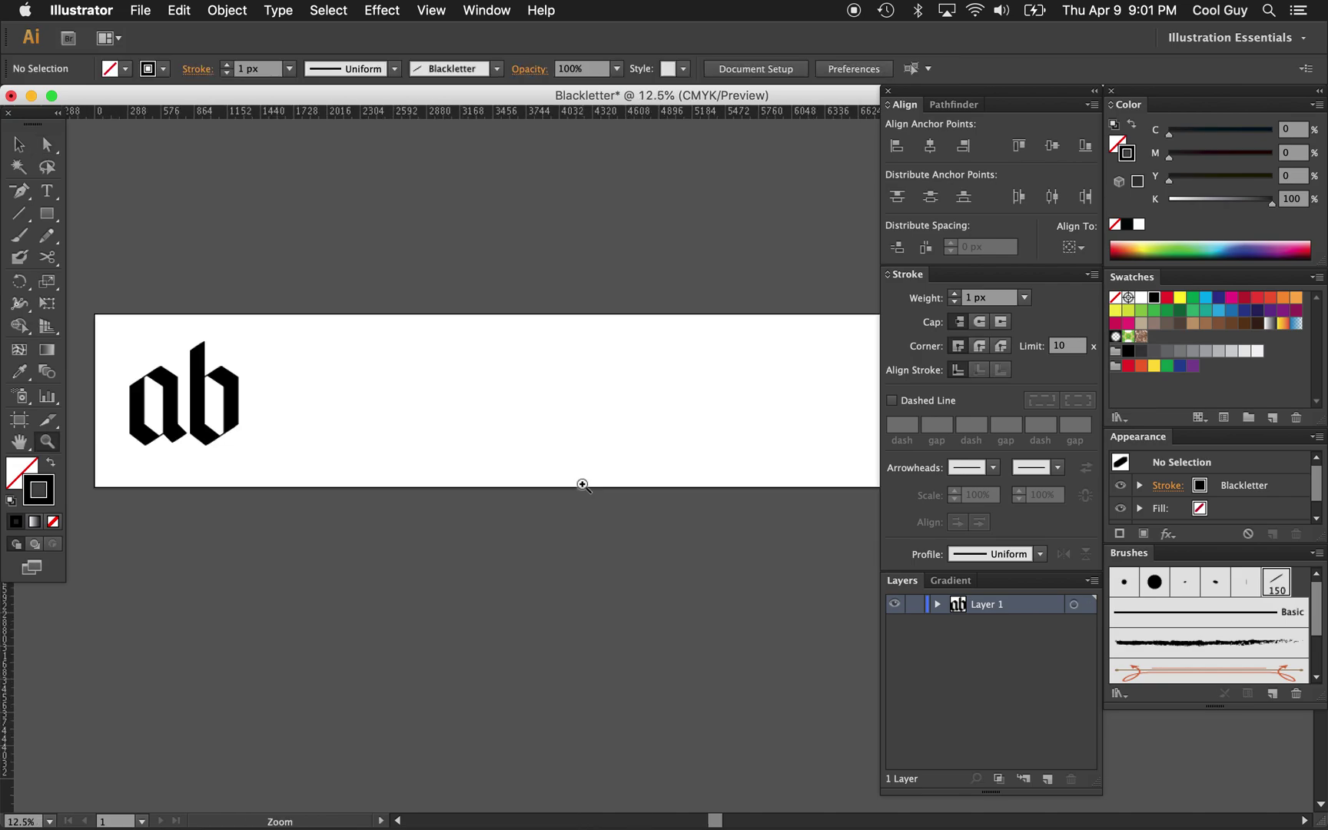
click(293, 392)
click(361, 474)
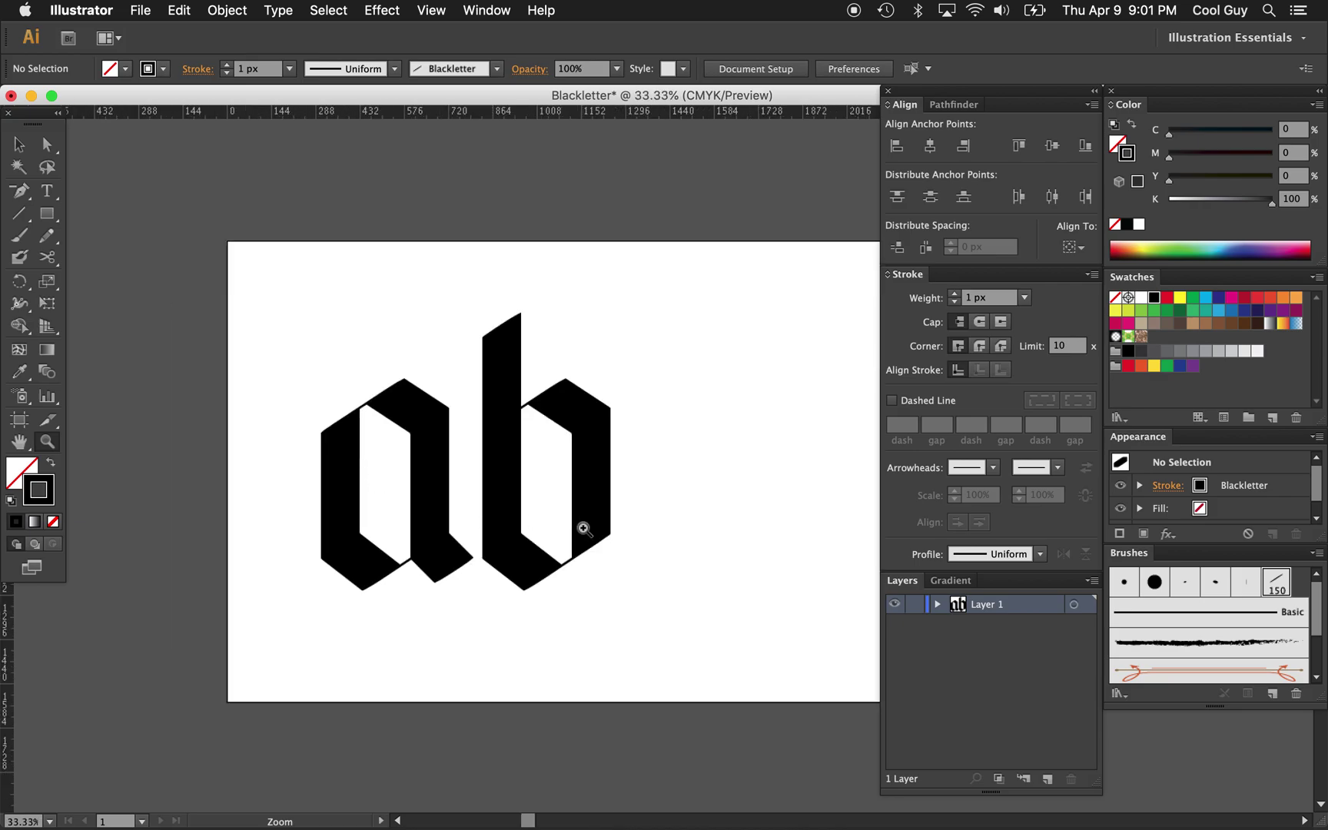
click(585, 530)
key(v)
drag(188, 352, 339, 565)
drag(323, 455, 613, 467)
key(shift+Right)
key(shift+Right)
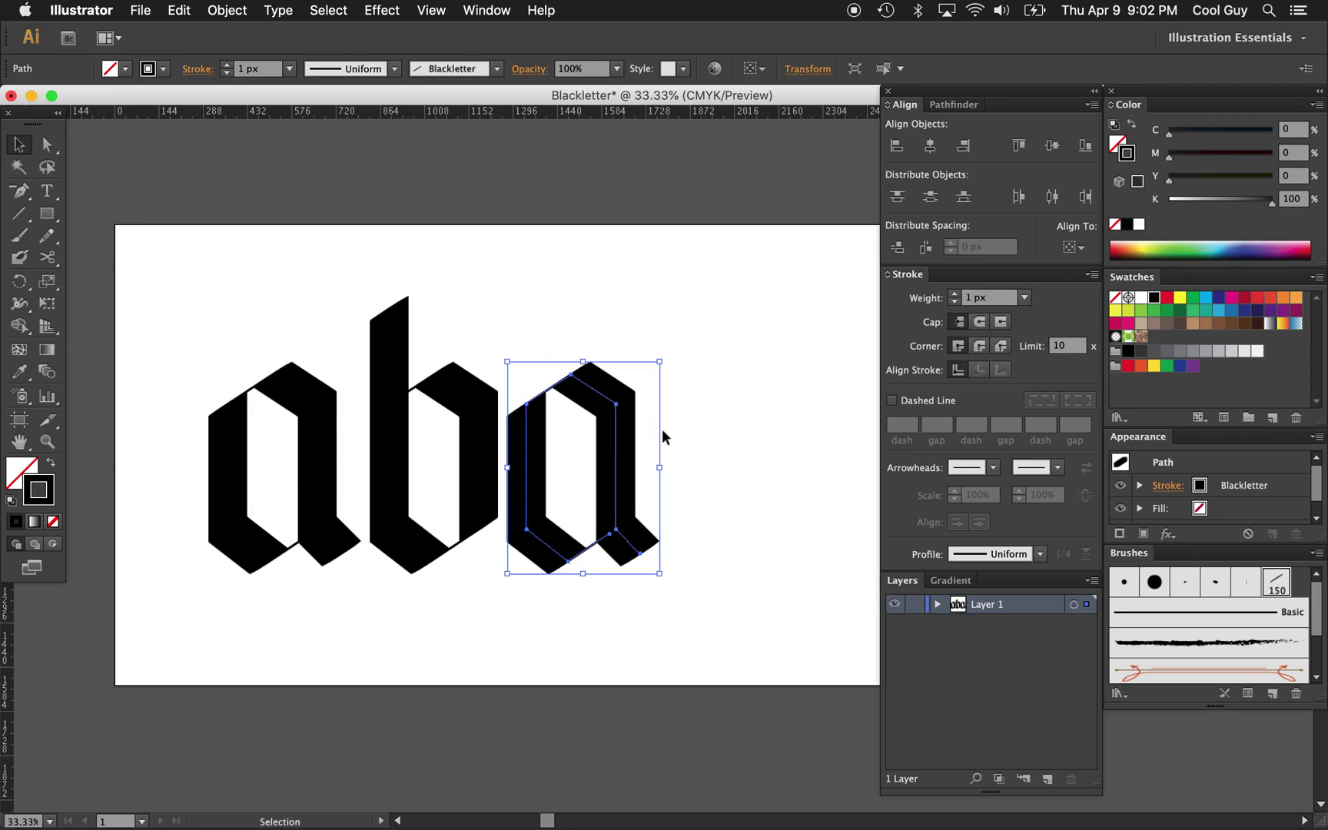
click(672, 432)
Step: Form a c from the new copy by deleting the tail's end anchor point and the right stroke's lower anchor point
click(611, 441)
key(minus)
click(640, 552)
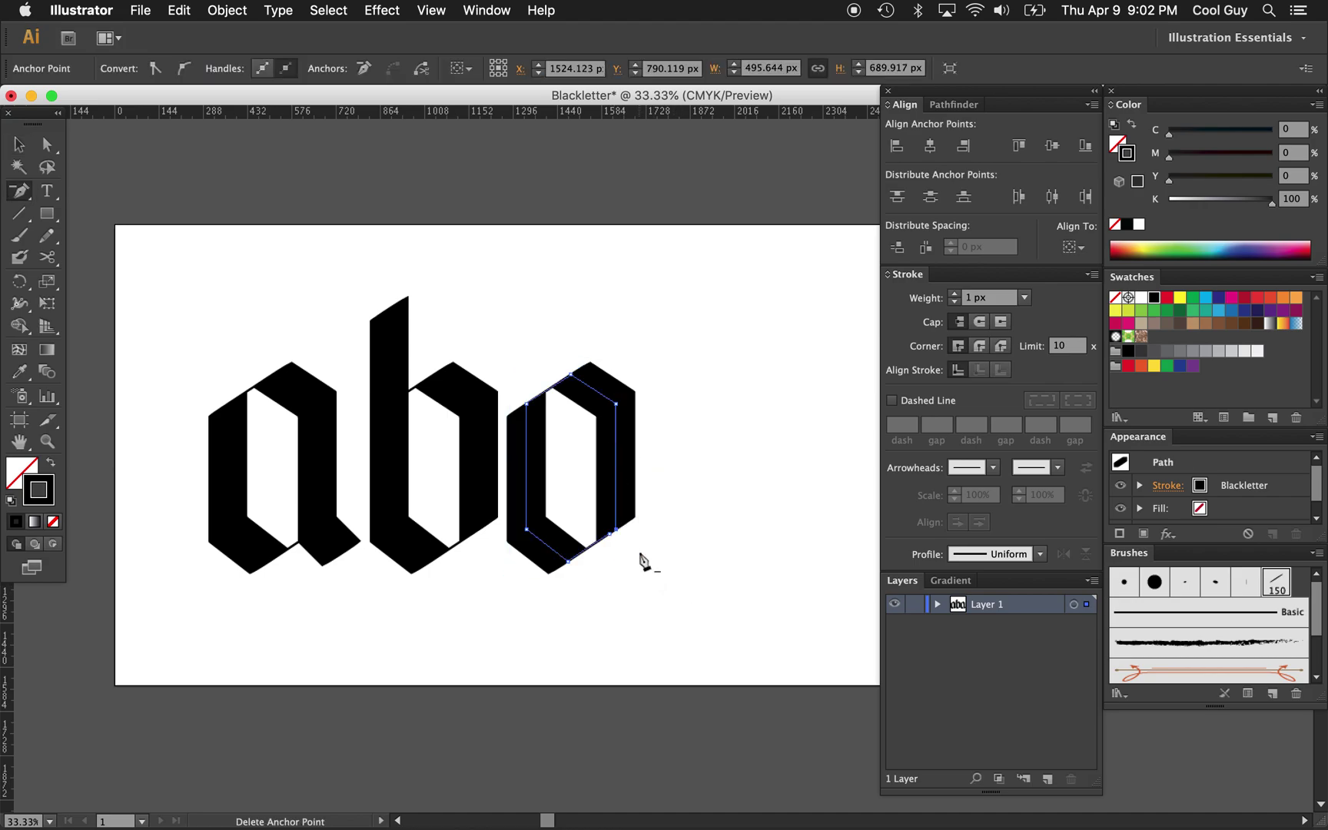
click(617, 529)
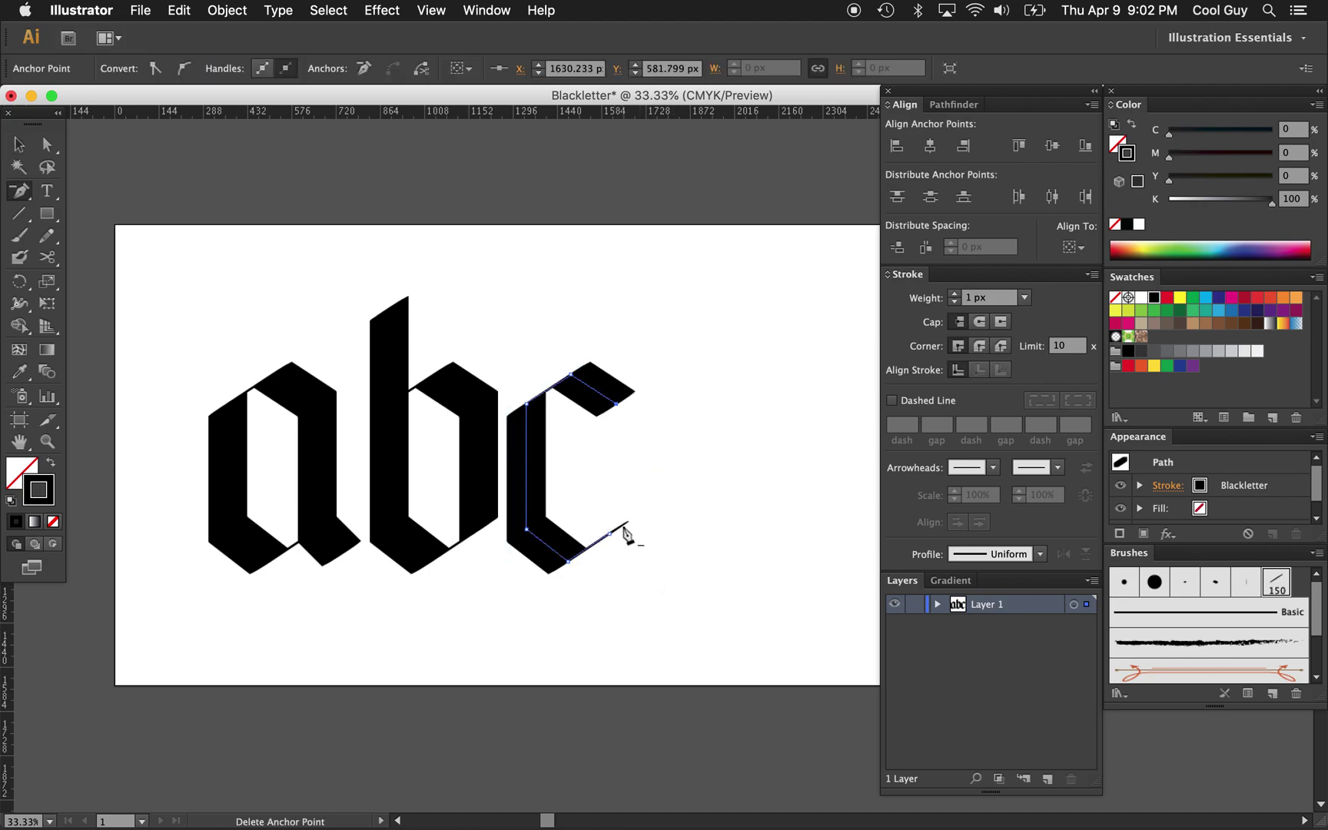
key(a)
click(675, 498)
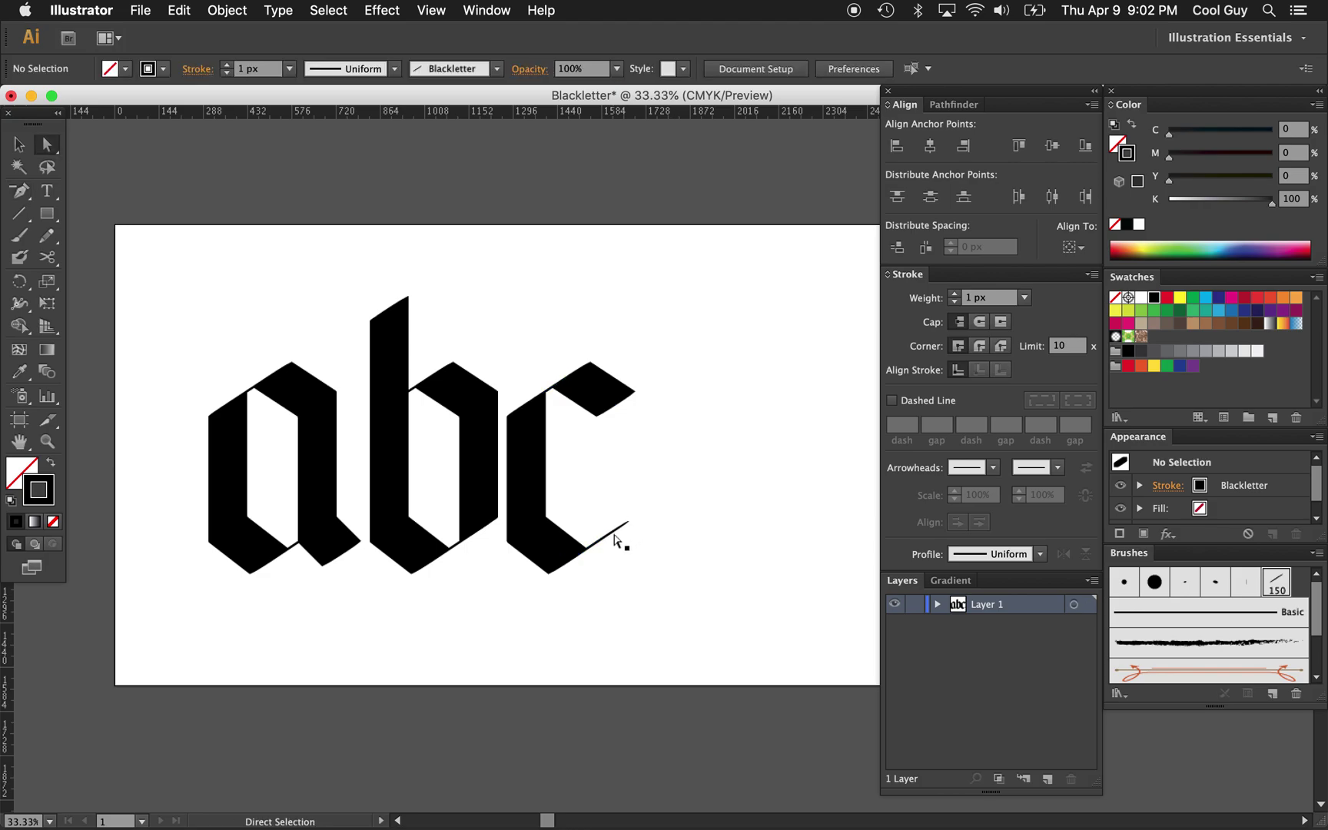
Step: Extend the c's lower hairline by moving its end anchor point slightly up and to the right, and deselect the path
click(613, 532)
drag(608, 533, 621, 529)
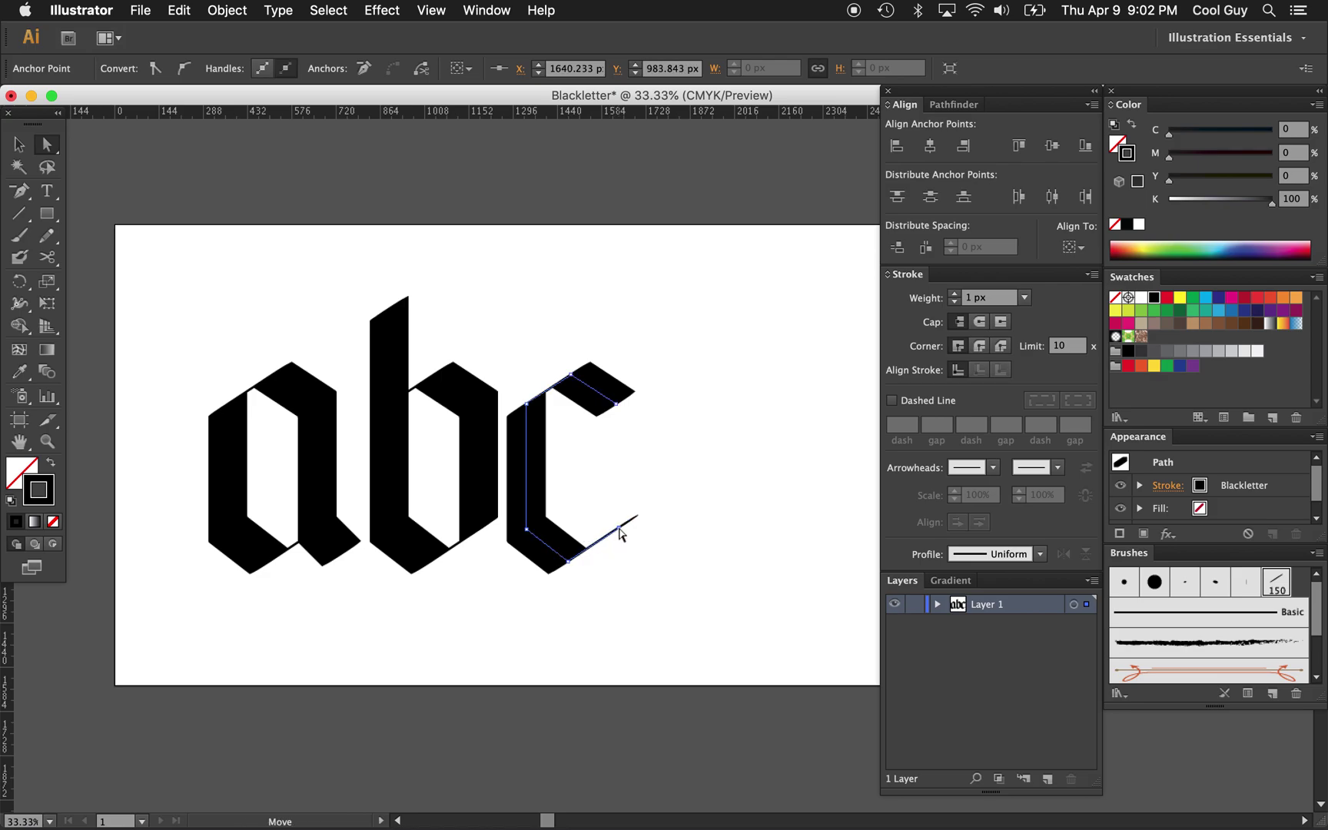
click(703, 510)
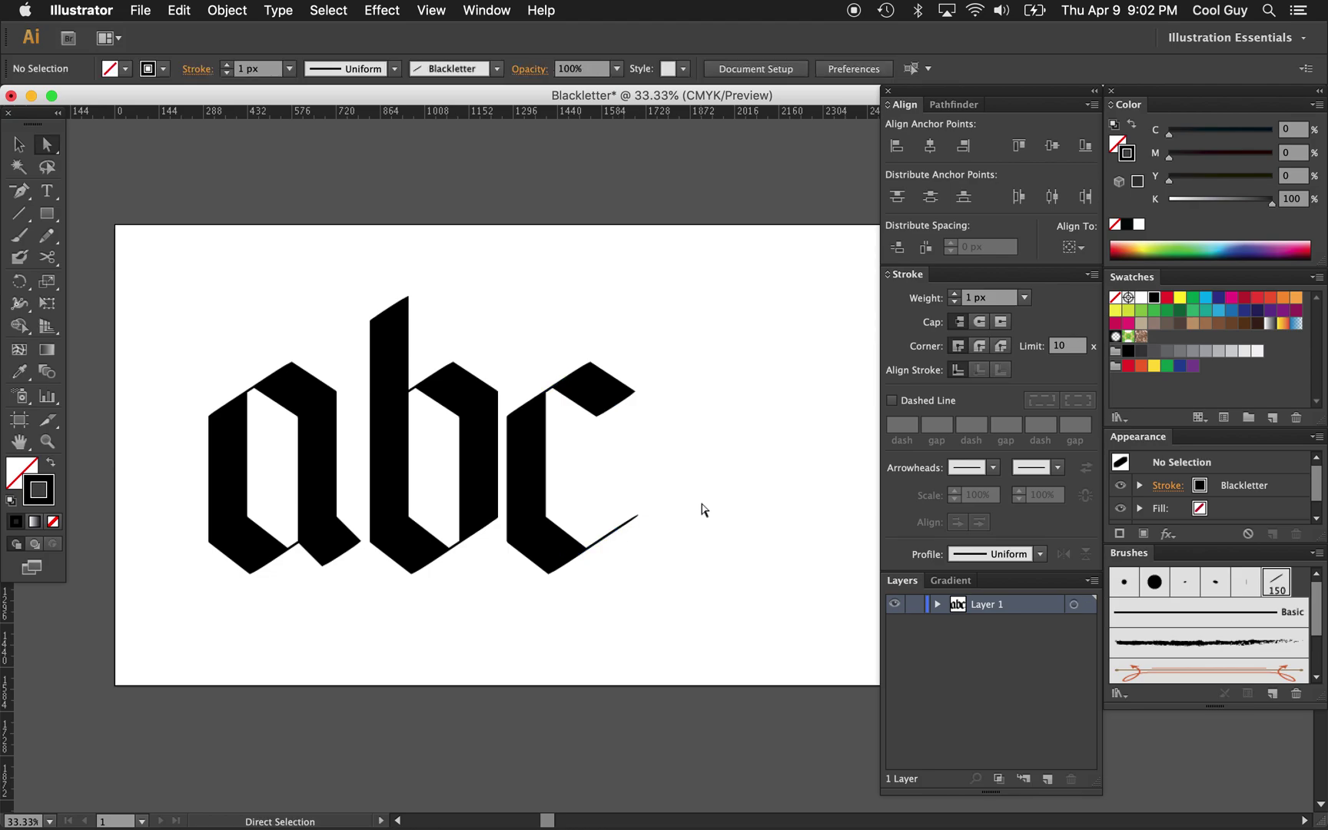
Step: Duplicate the letter a to the right of the c at the same height and deselect the copy
key(z)
key(ctrl+minus)
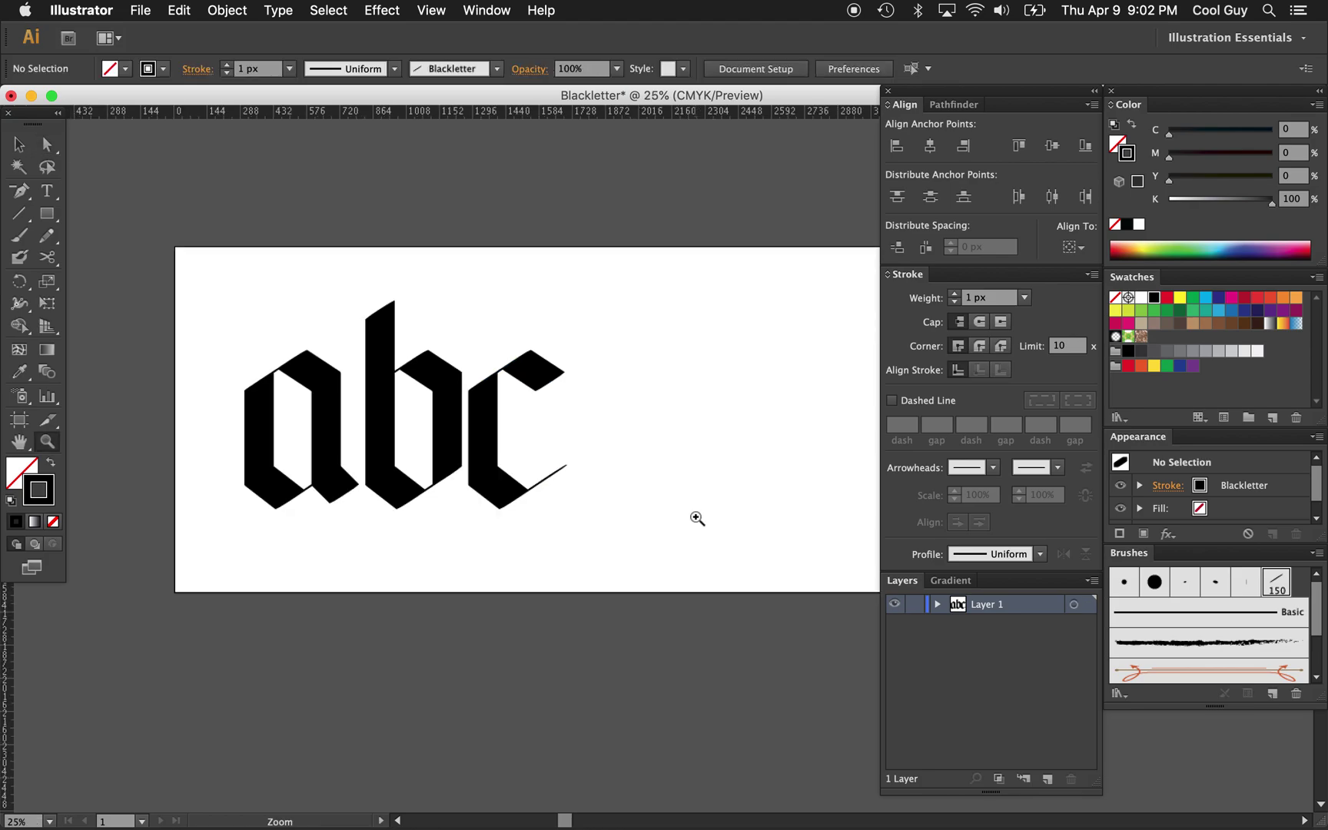
key(v)
drag(207, 334, 346, 489)
drag(328, 423, 654, 437)
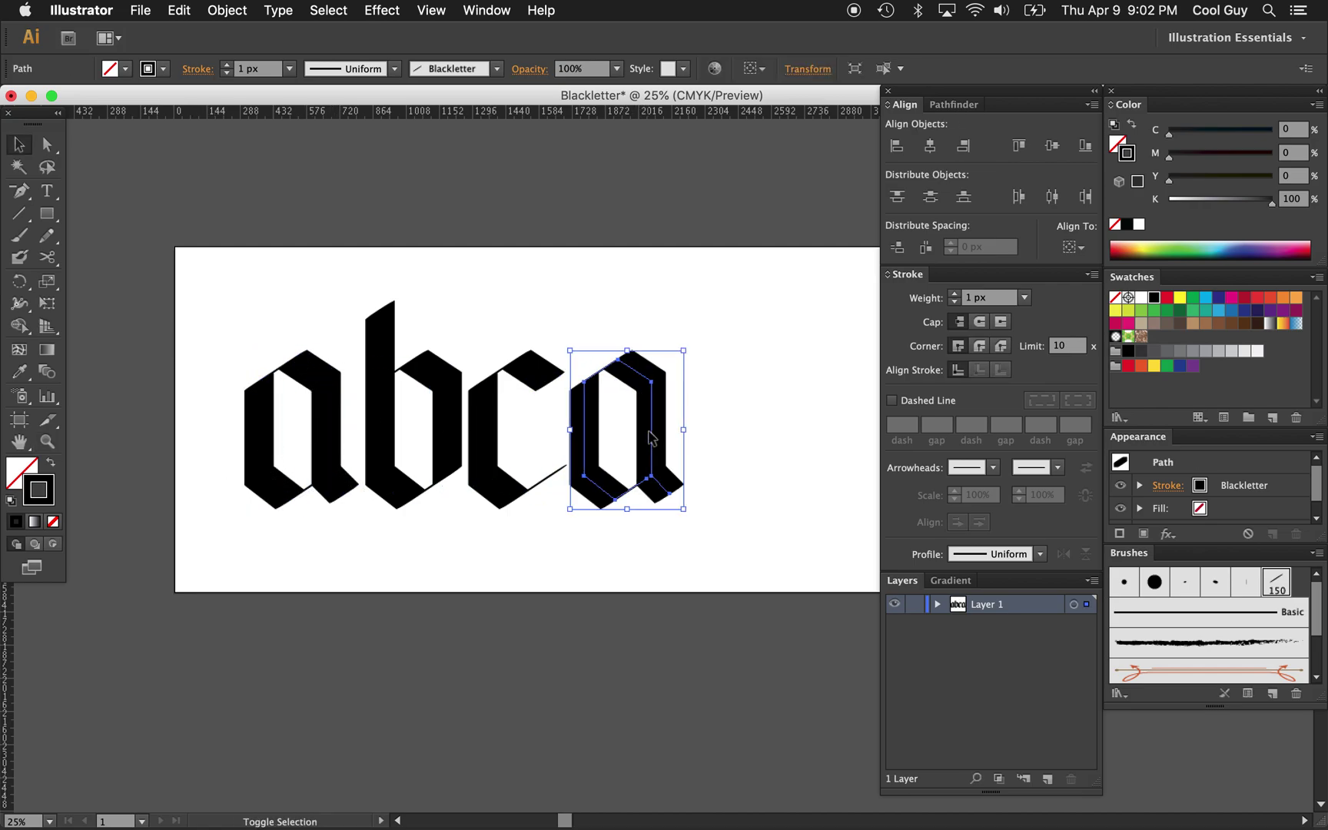
click(744, 425)
Step: Delete the tail's end anchor point from the letter copy beside the c and deselect the path
key(z)
click(702, 463)
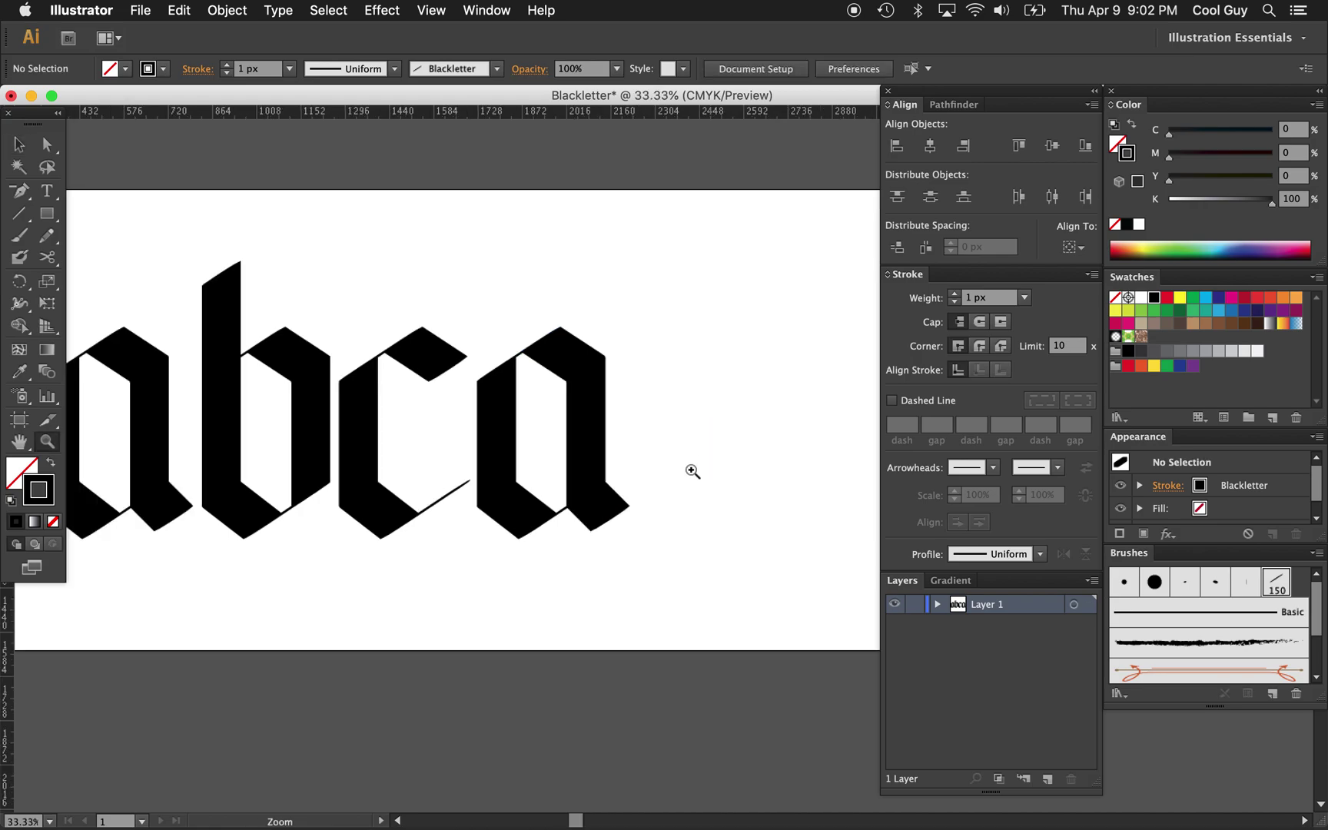
click(614, 525)
click(664, 446)
key(a)
click(661, 472)
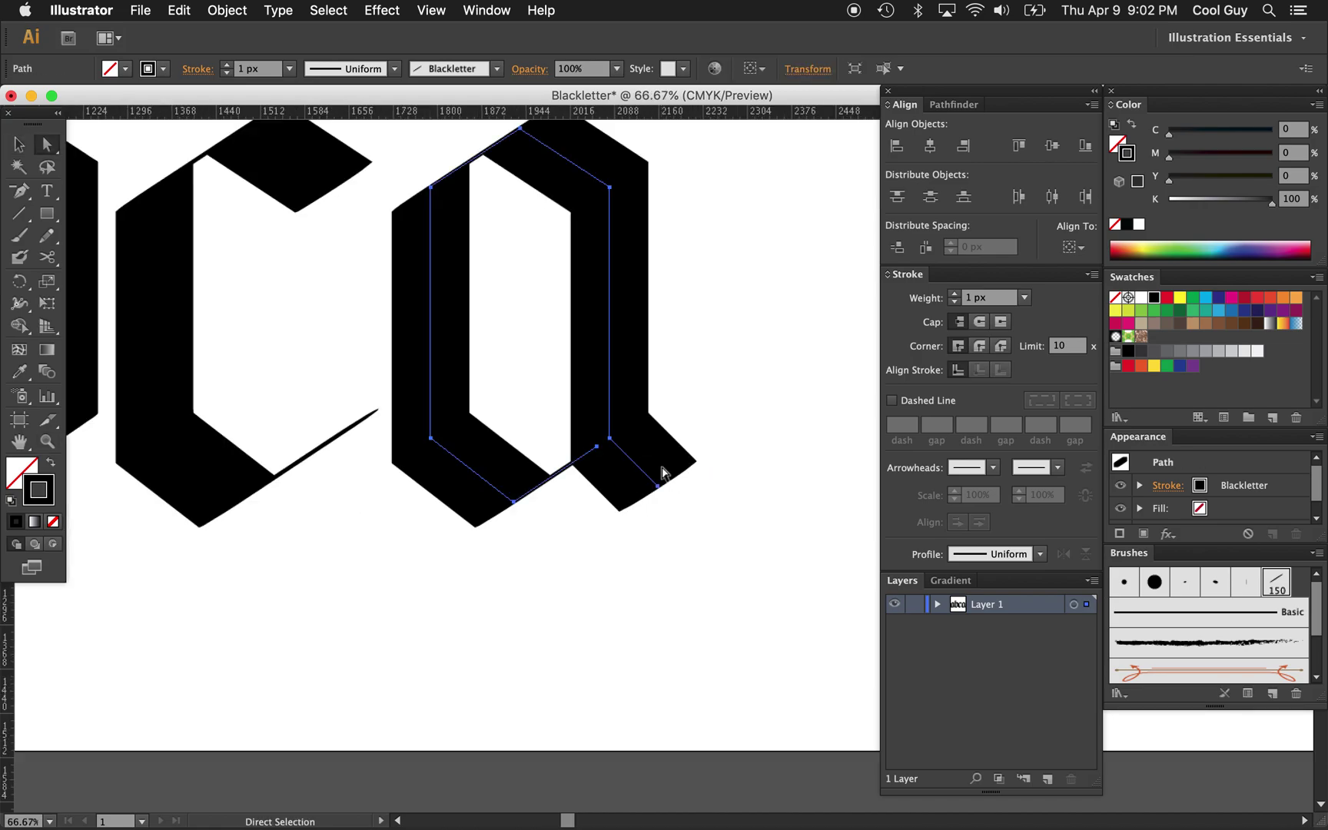
key(p)
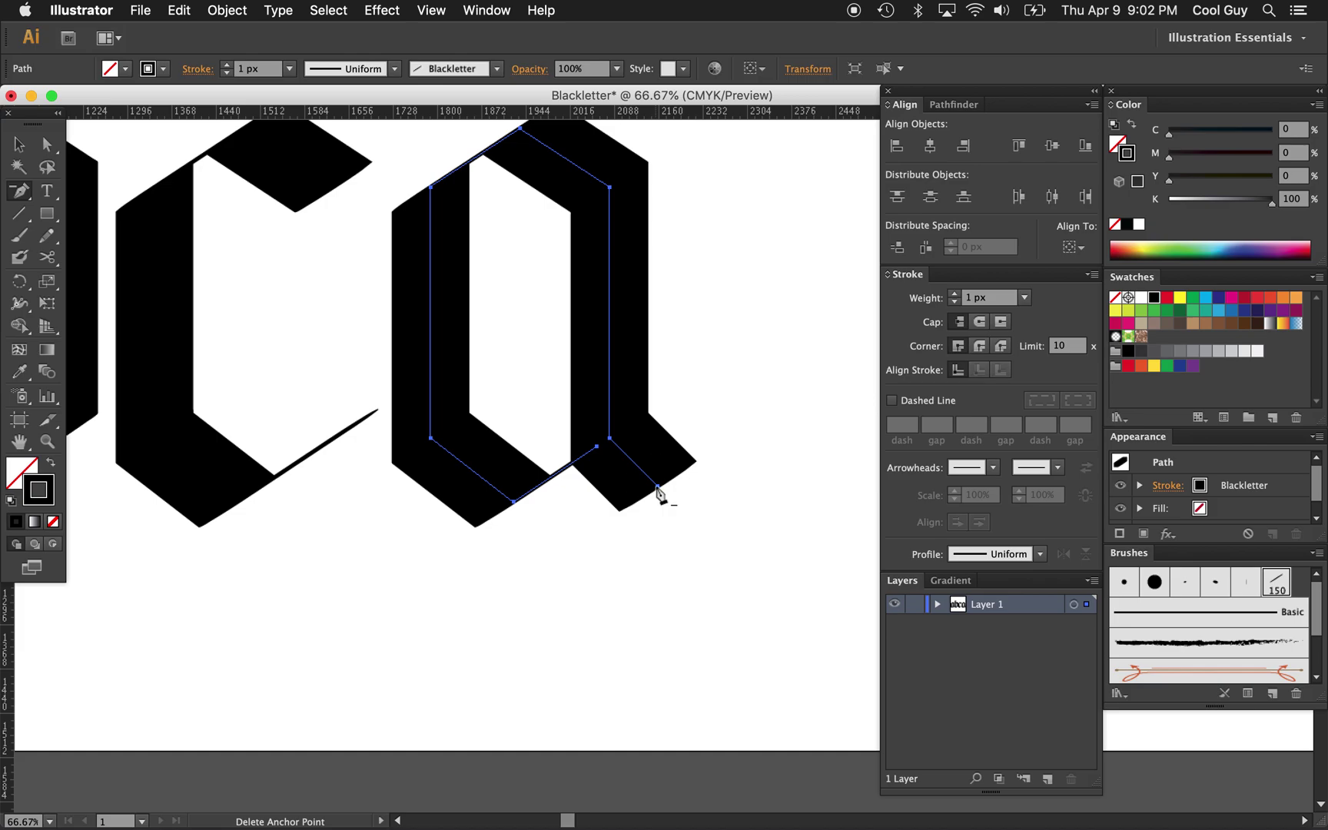
click(658, 486)
super+click(658, 485)
Step: Cut the fourth letter's path with the Scissors tool at the top anchor point of its right stroke
key(z)
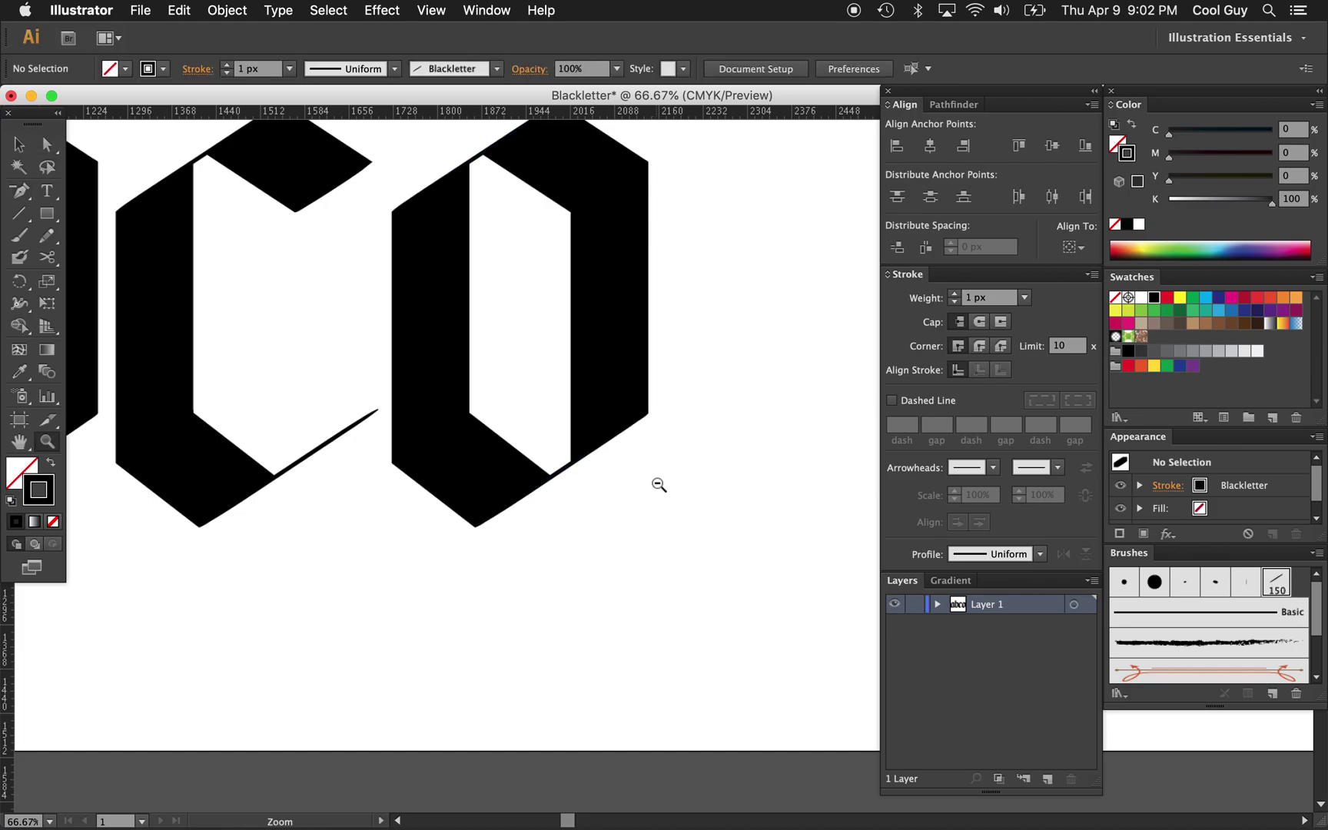
alt+click(658, 486)
click(673, 394)
alt+click(673, 394)
alt+click(674, 394)
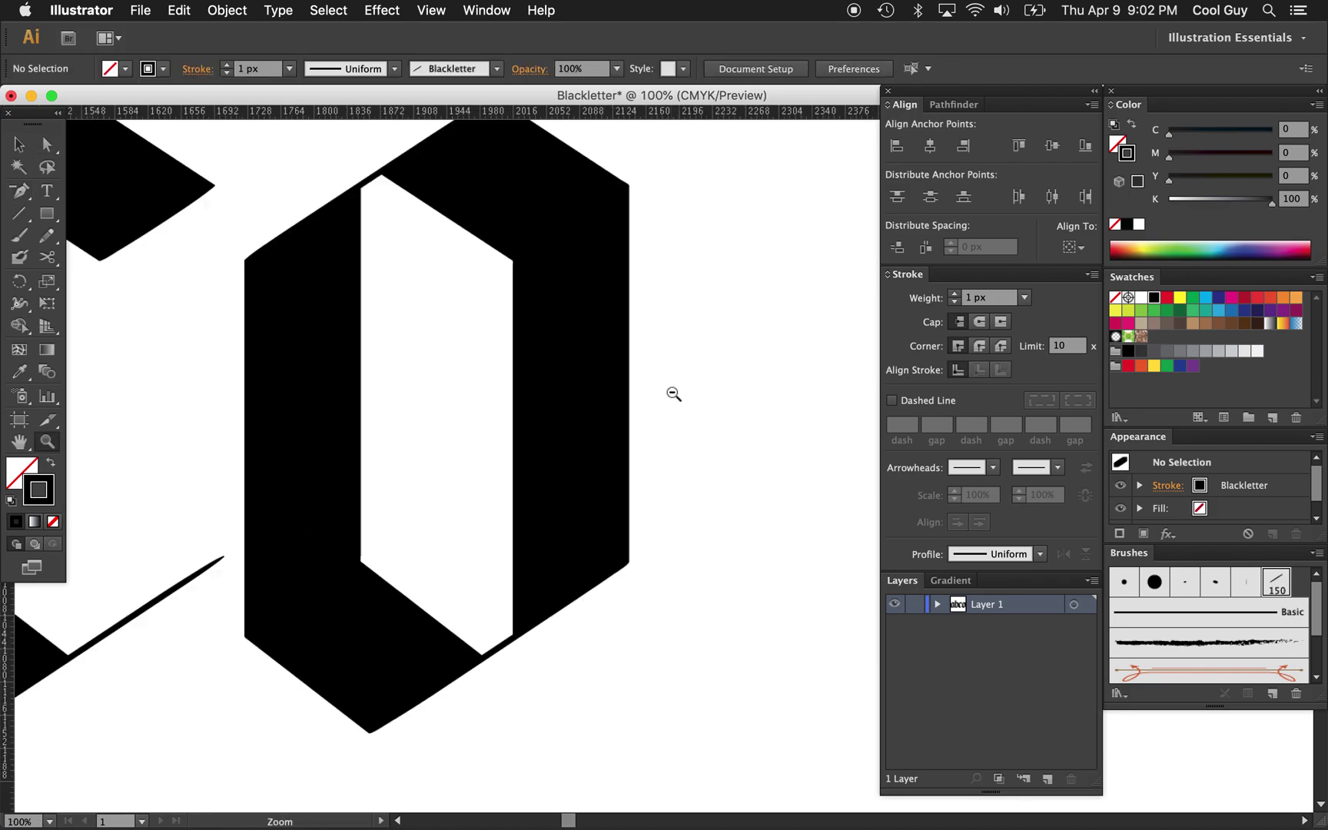
alt+click(673, 394)
alt+click(674, 393)
alt+click(674, 393)
key(a)
click(631, 549)
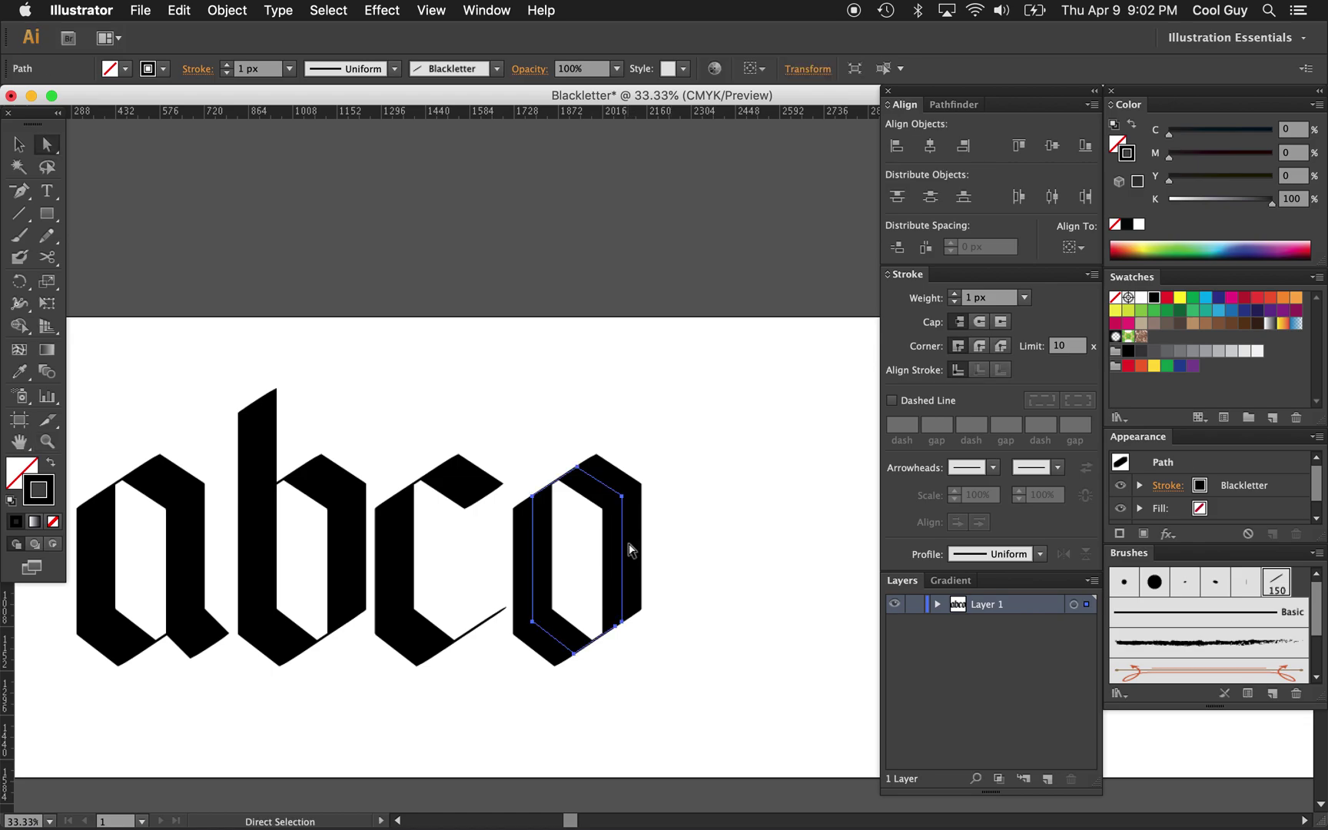
key(c)
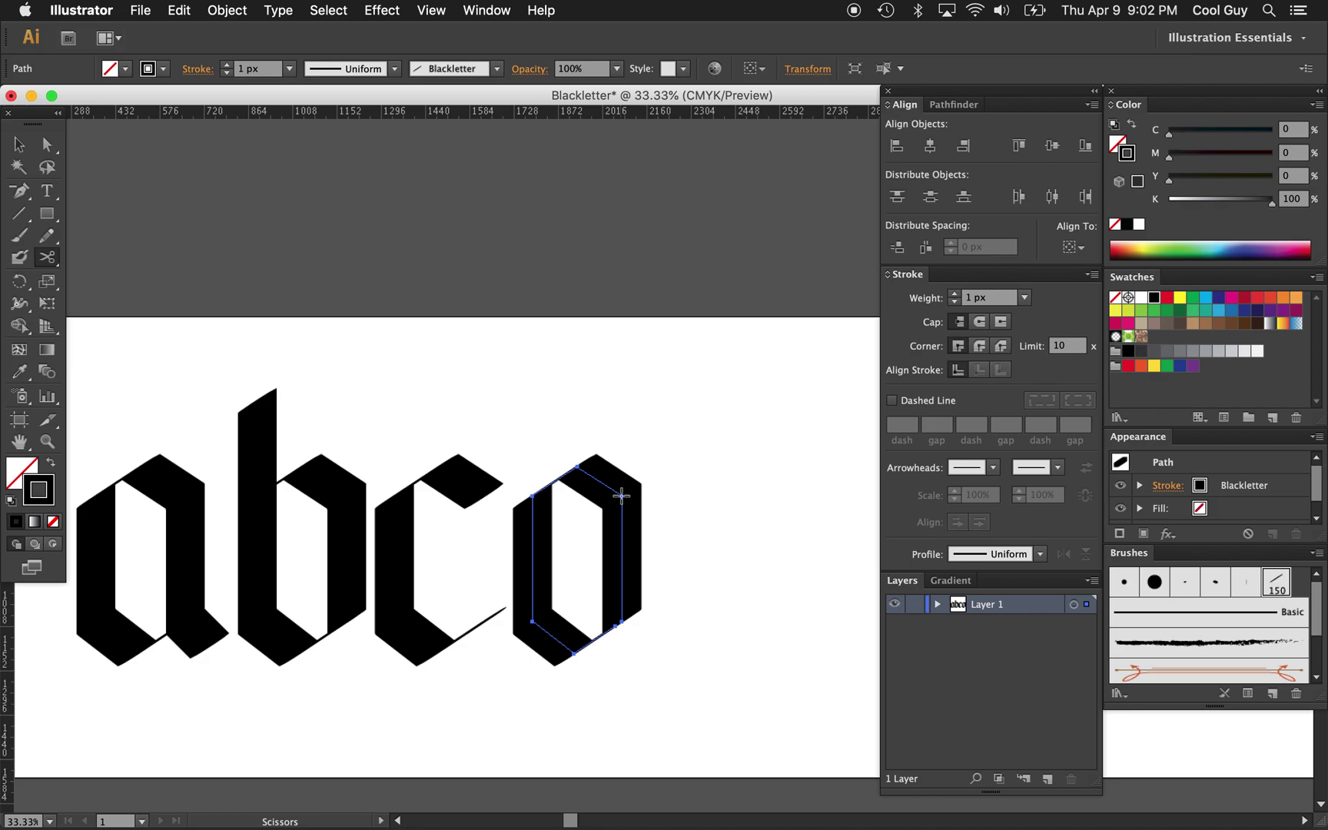
click(621, 496)
click(622, 496)
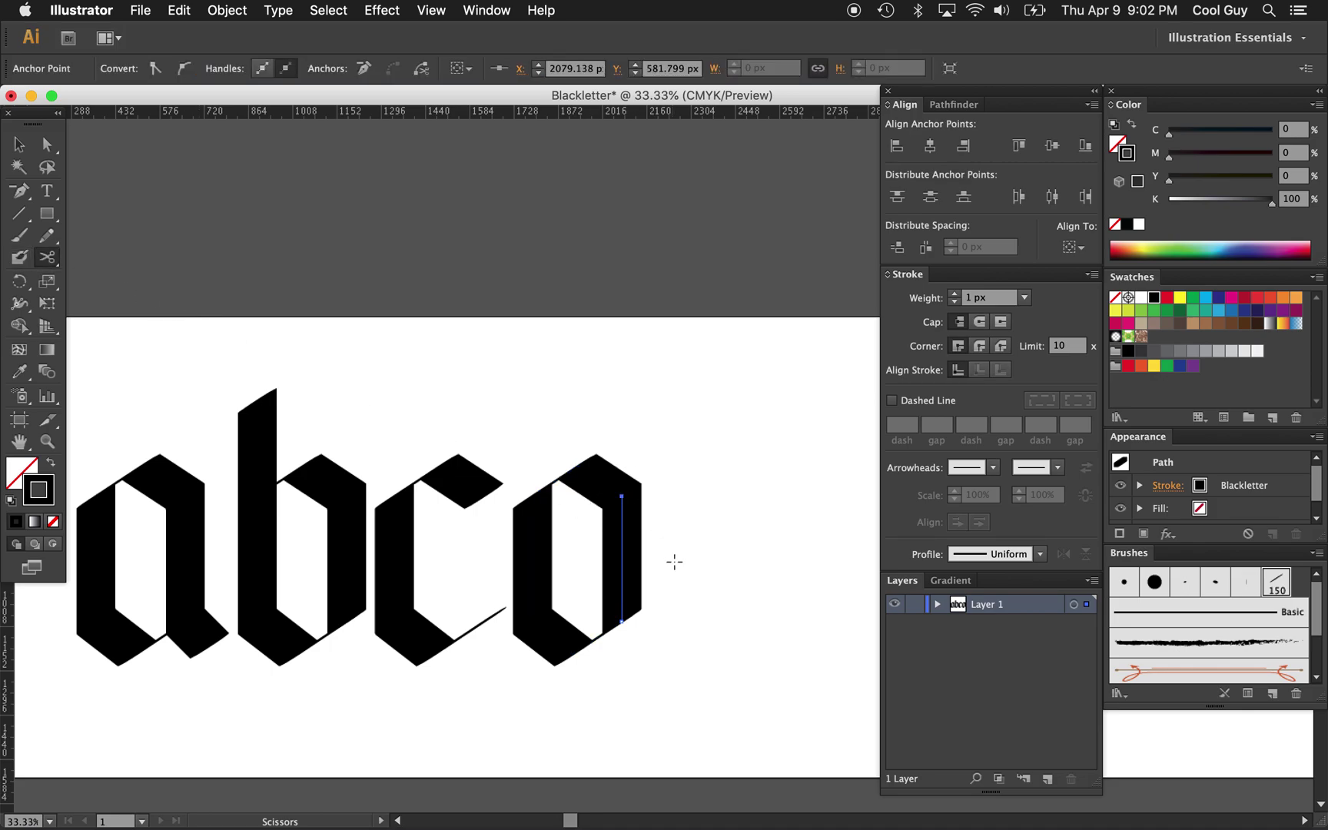
key(a)
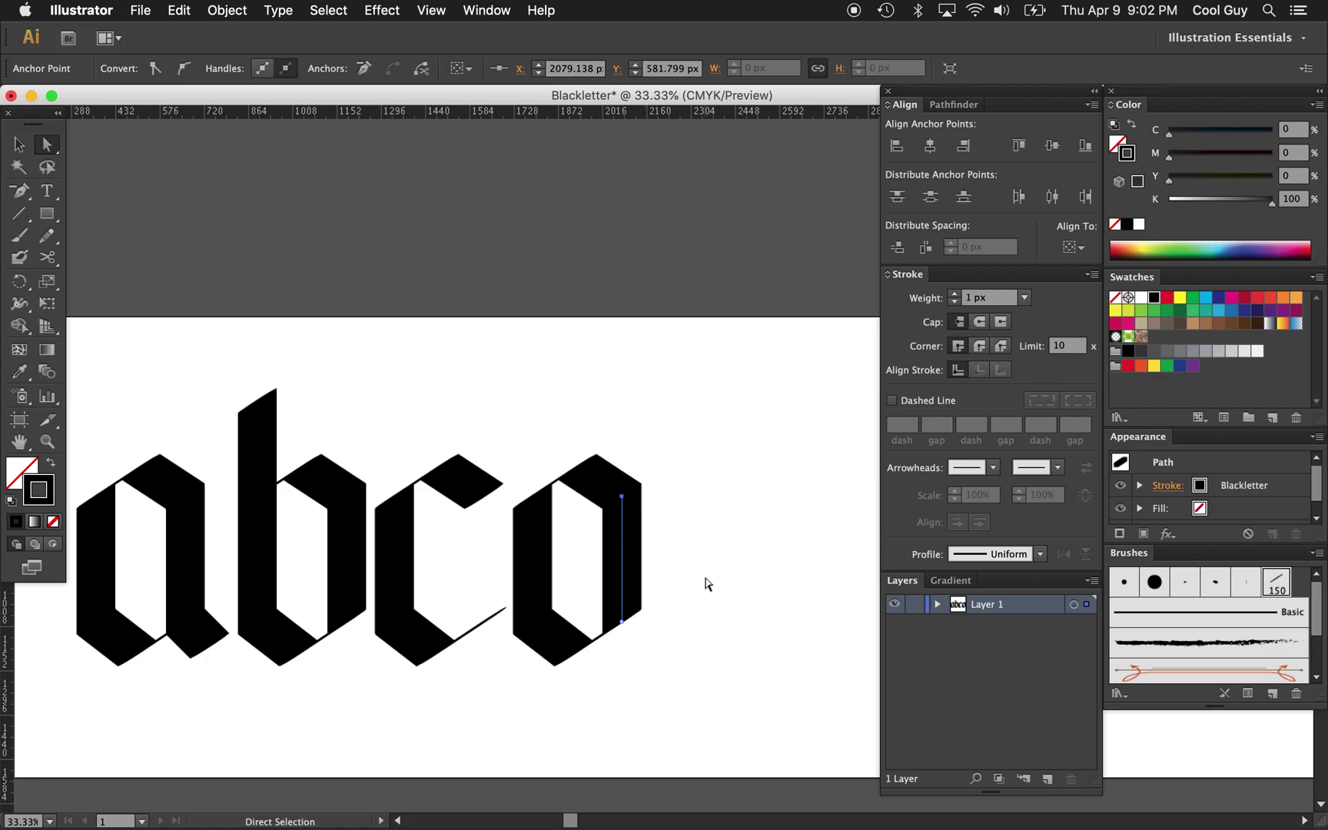
Step: Raise the top anchor point of the fourth letter's right stroke to about Y 281.8 px as the d's ascender, and deselect
key(super+z)
key(shift+Up)
key(shift+Up)
key(shift+Up)
key(shift+Up)
key(shift+Up)
key(shift+Up)
key(shift+Up)
key(shift+Up)
key(shift+Up)
key(shift+Up)
key(shift+Up)
key(shift+Up)
key(shift+Up)
key(shift+Up)
key(shift+Up)
key(shift+Up)
key(shift+Up)
key(shift+Up)
key(shift+Up)
key(shift+Up)
key(shift+Up)
key(shift+Up)
key(shift+Up)
key(shift+Up)
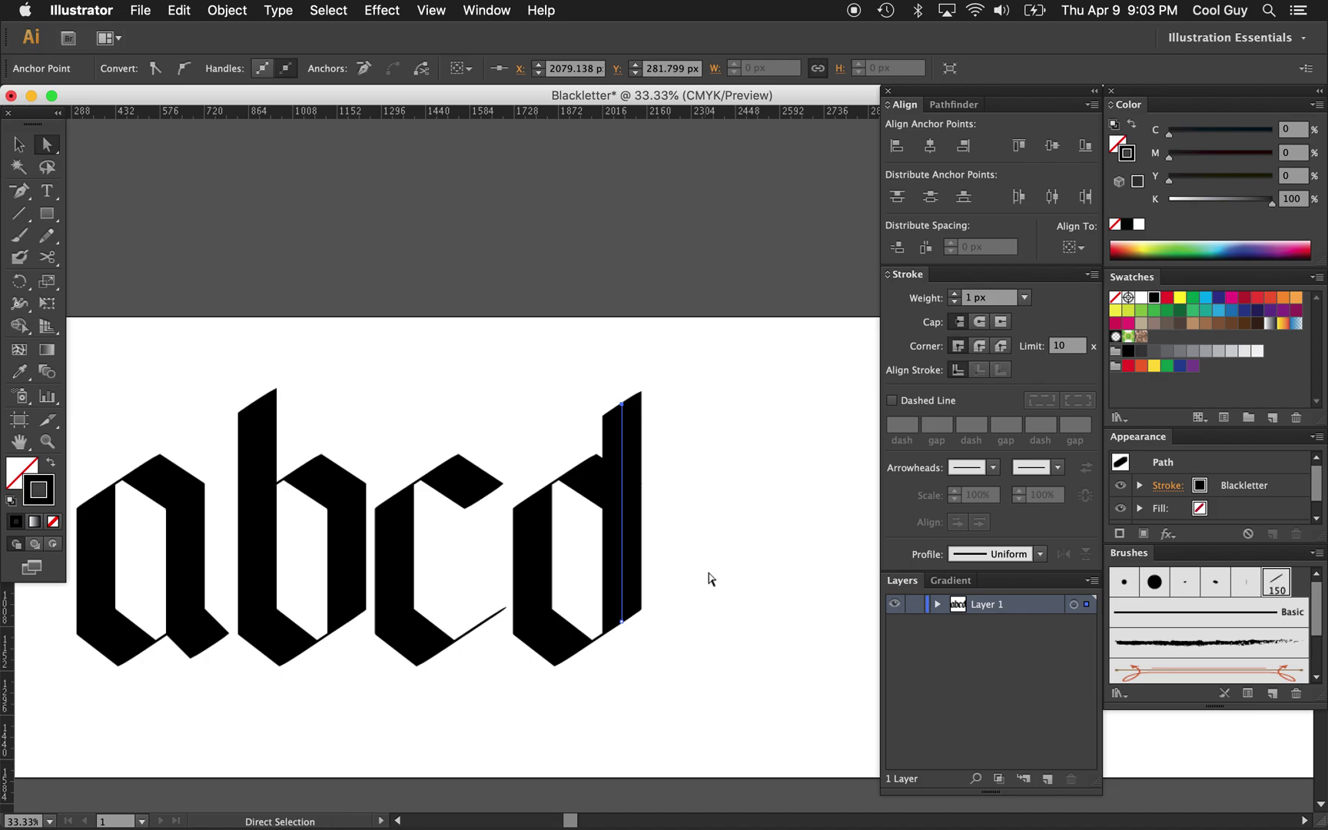
click(715, 578)
Step: Align the top anchor points of the b's and d's ascenders to their vertical centre and deselect them
drag(668, 358, 188, 414)
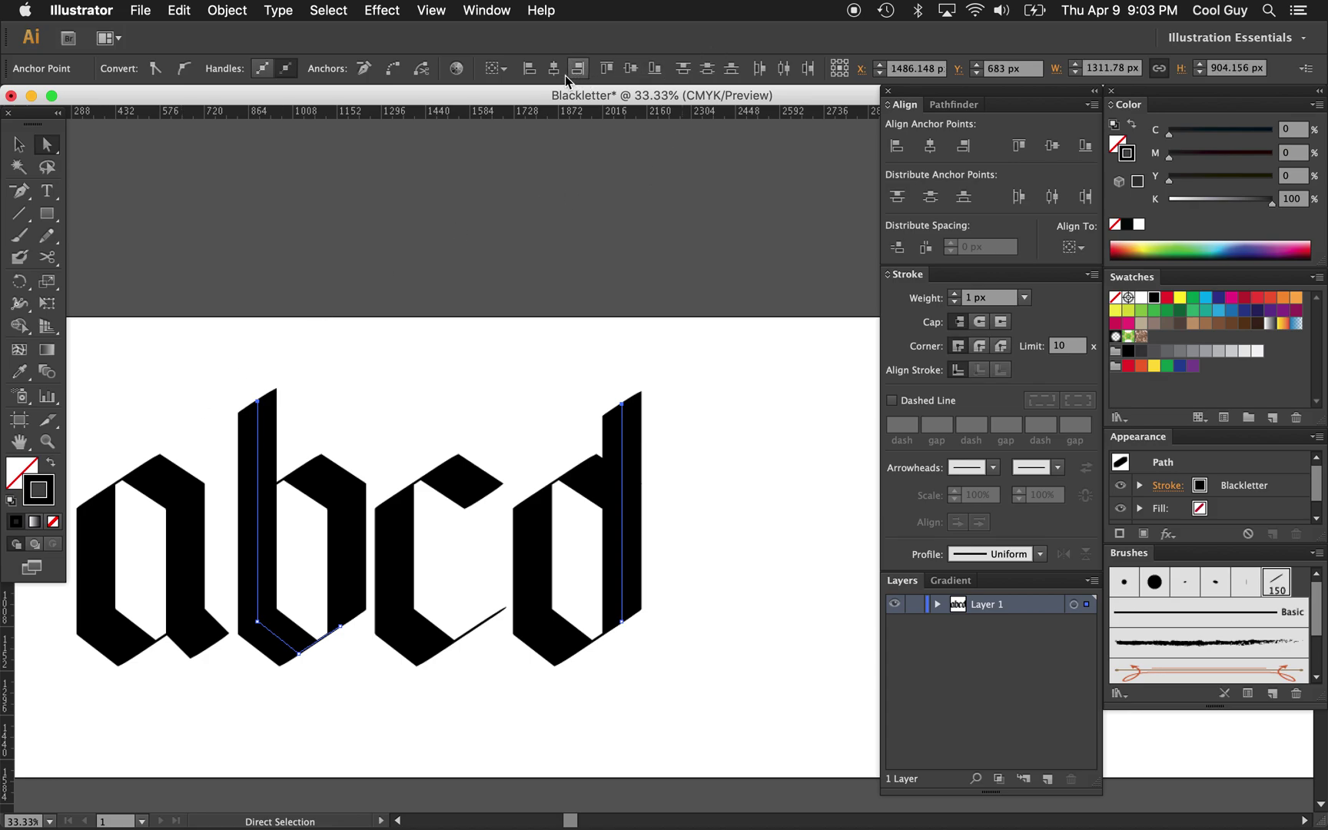
click(631, 70)
click(675, 383)
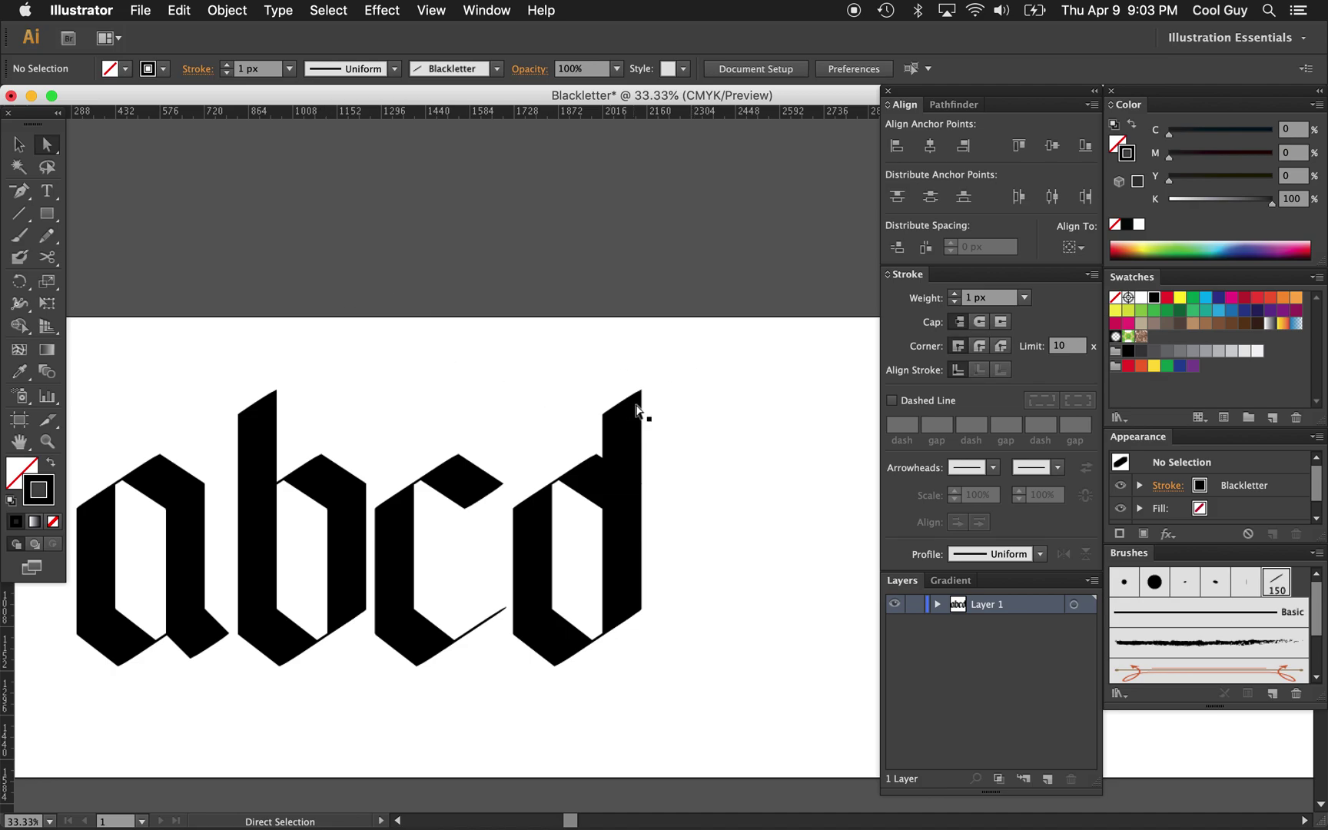
drag(700, 372, 210, 423)
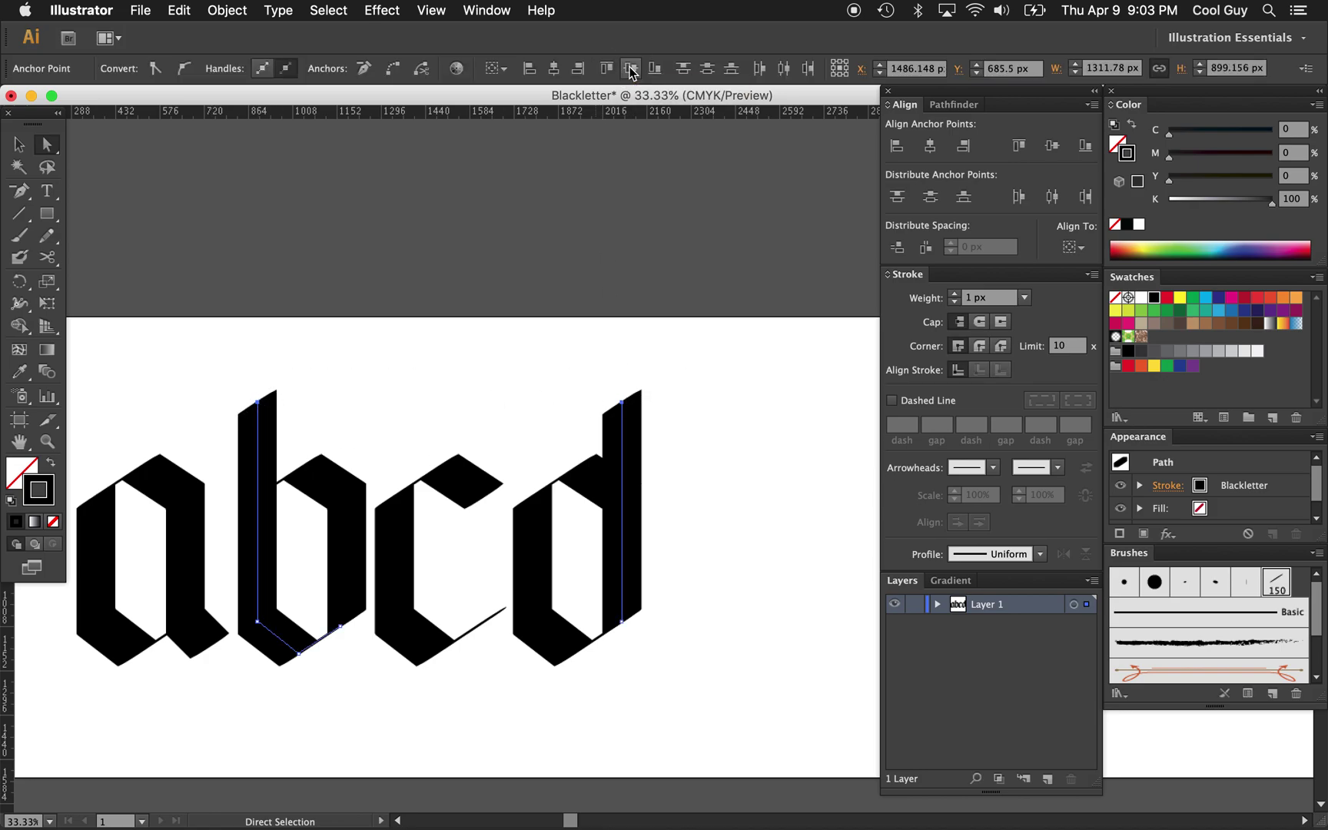
click(525, 388)
Step: Lower the top anchor point of the d's ascender and align it vertically by centre with the b's ascender top
drag(711, 369, 584, 431)
key(shift+Down)
key(shift+Down)
key(shift+Down)
key(shift+Down)
key(shift+Down)
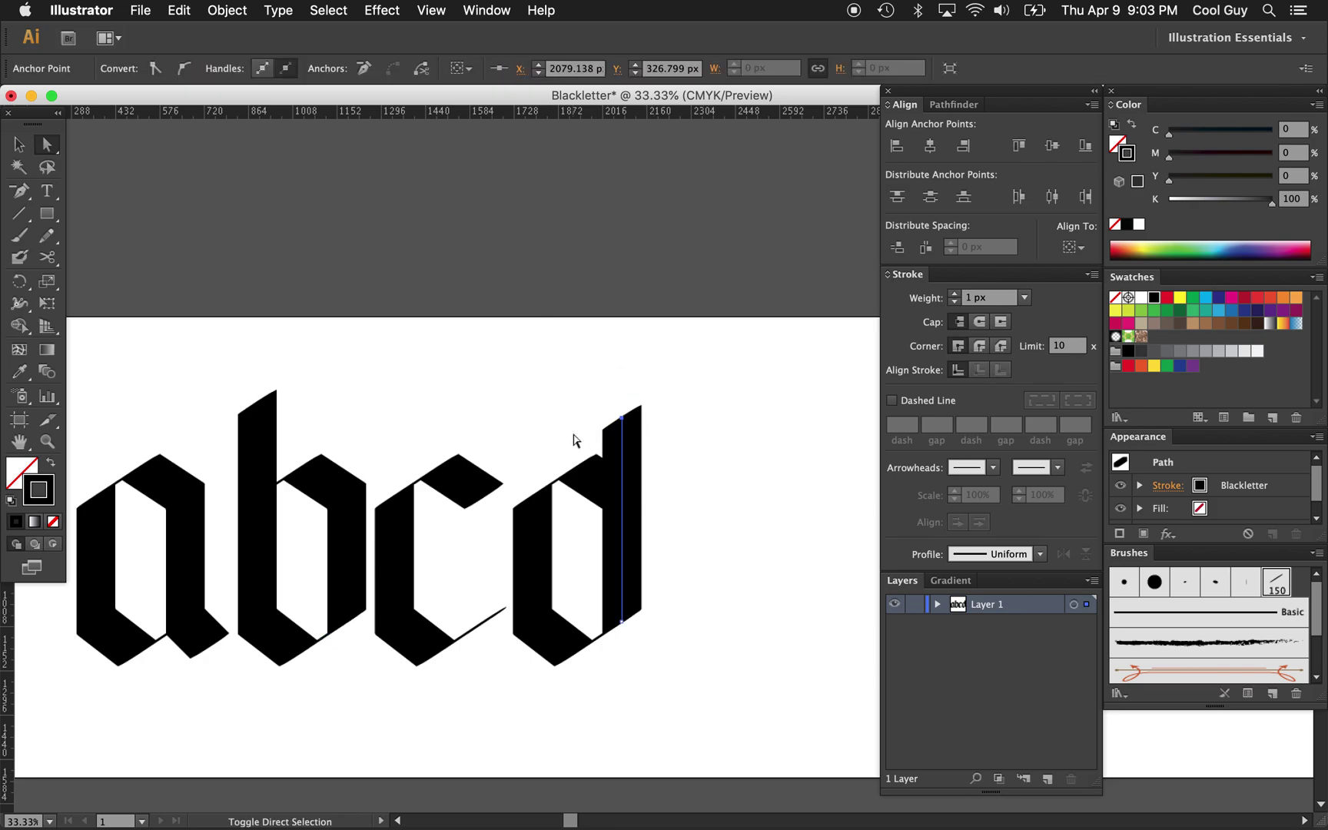
drag(731, 360, 196, 433)
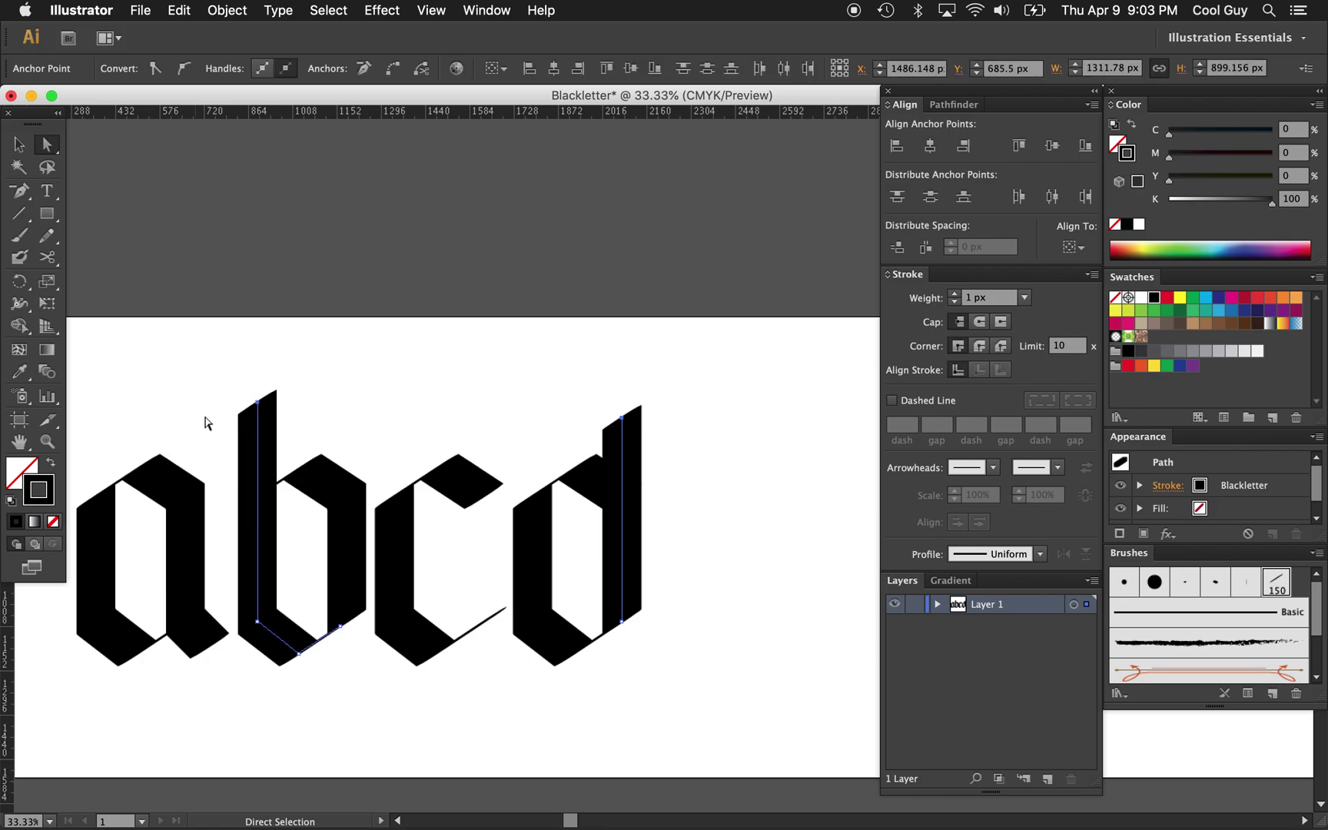
click(631, 70)
key(shift+Up)
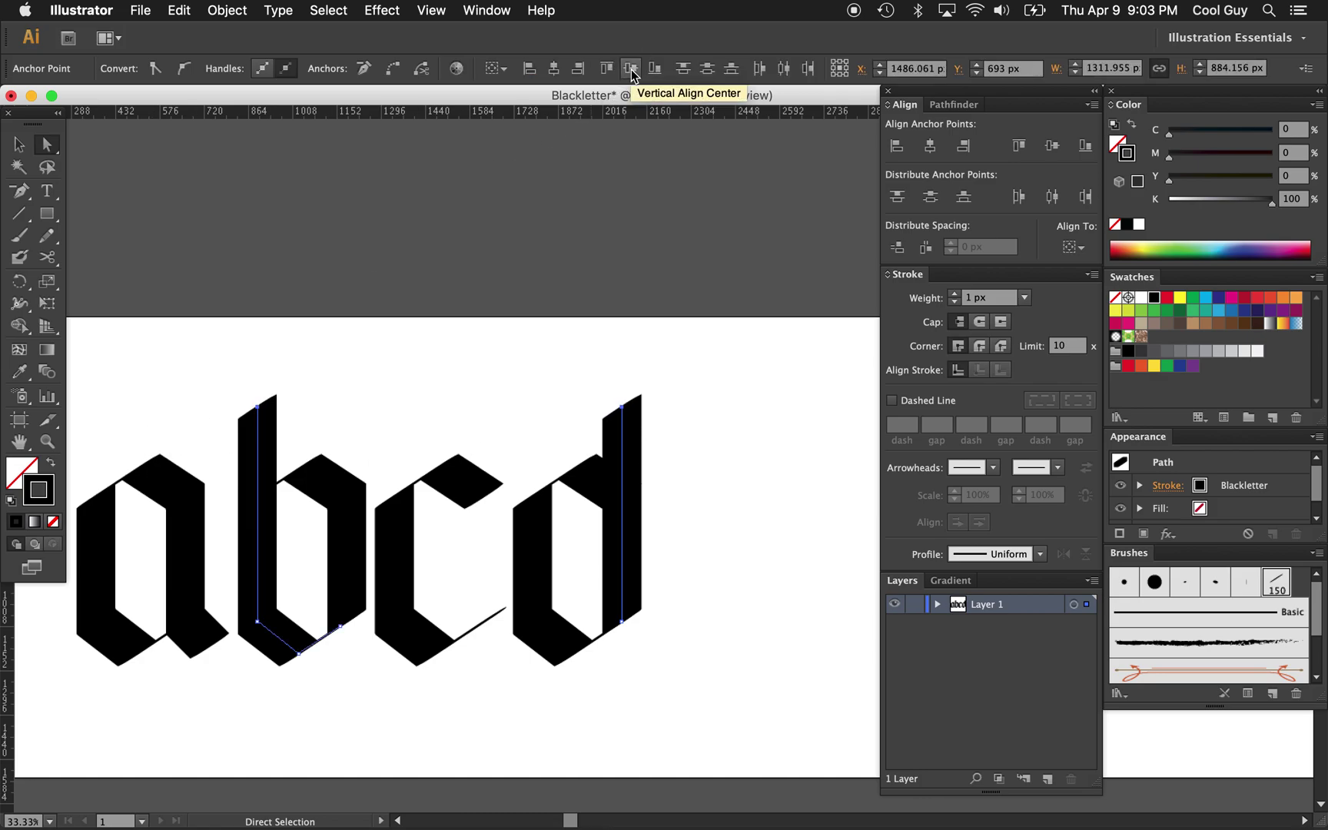
click(745, 392)
Step: Duplicate the letter c to the right of the d at the same height and deselect the copy
key(z)
alt+click(708, 583)
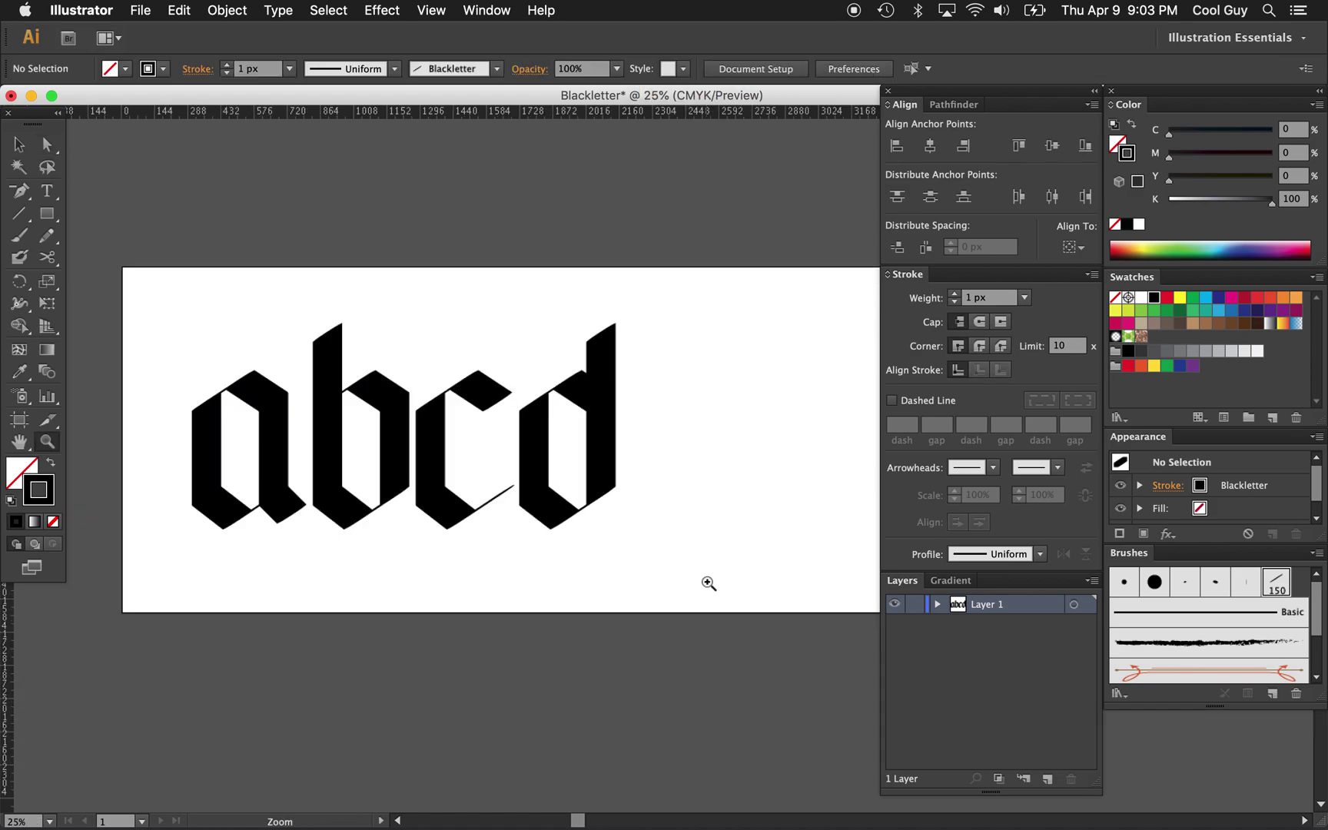
scroll(708, 583, up, 3)
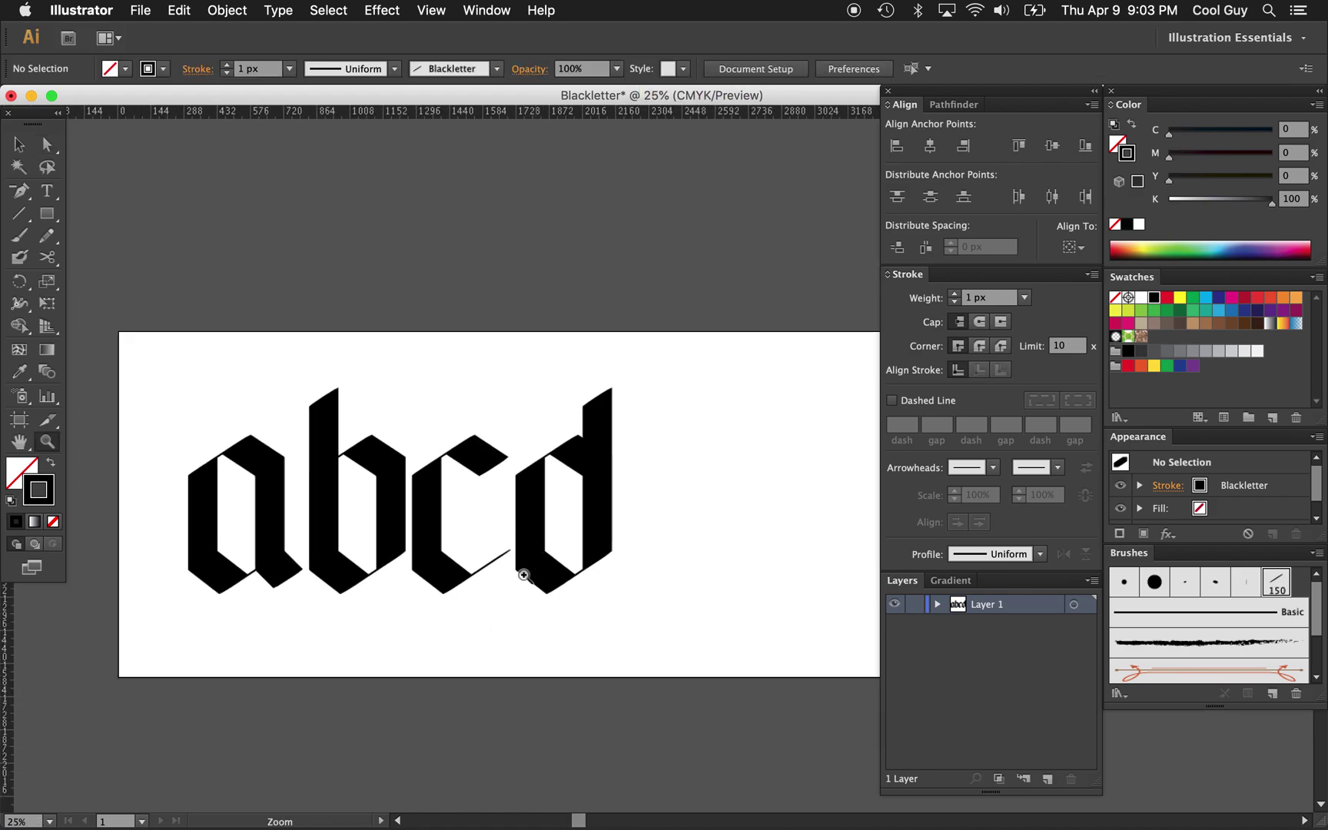
scroll(450, 559, right, 4)
scroll(451, 559, down, 2)
key(v)
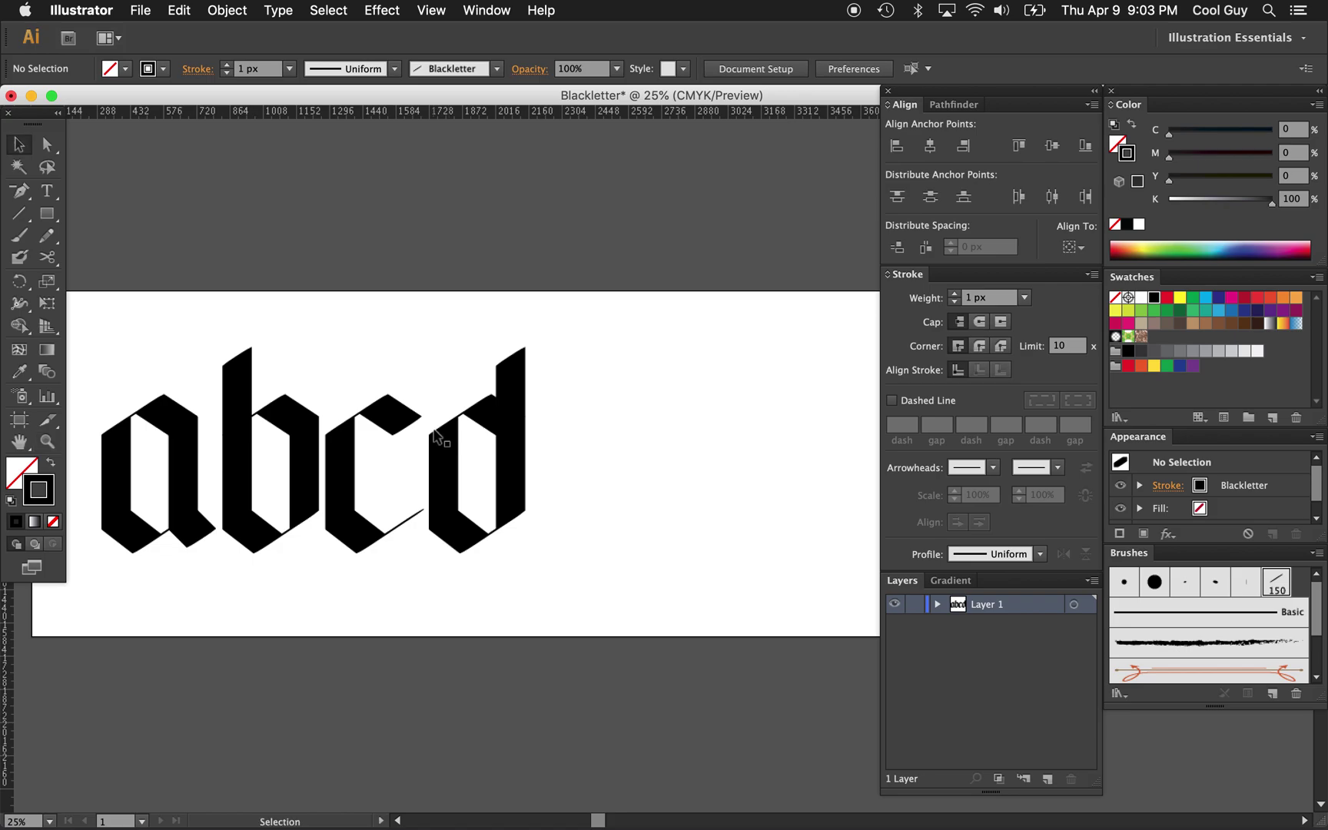
drag(429, 371, 334, 568)
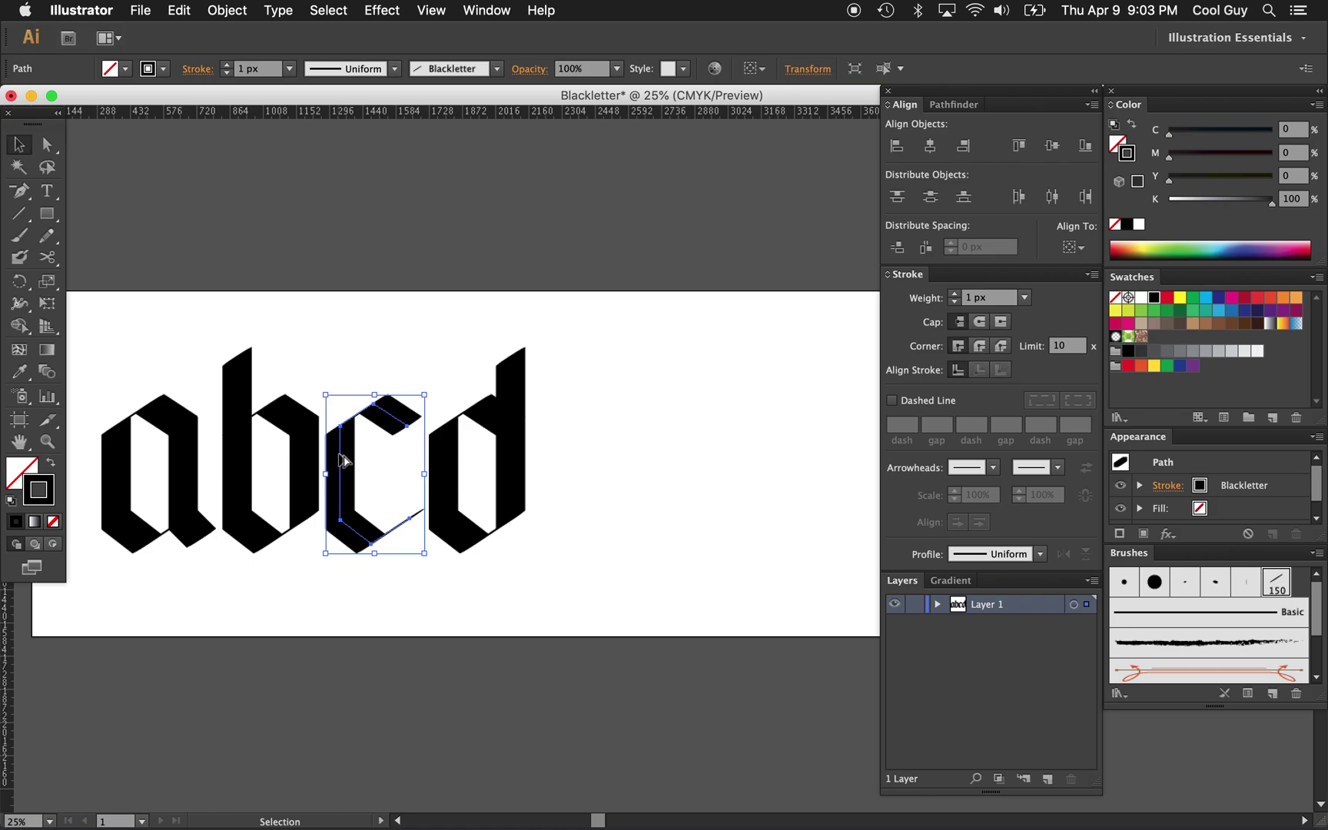
drag(344, 459, 541, 470)
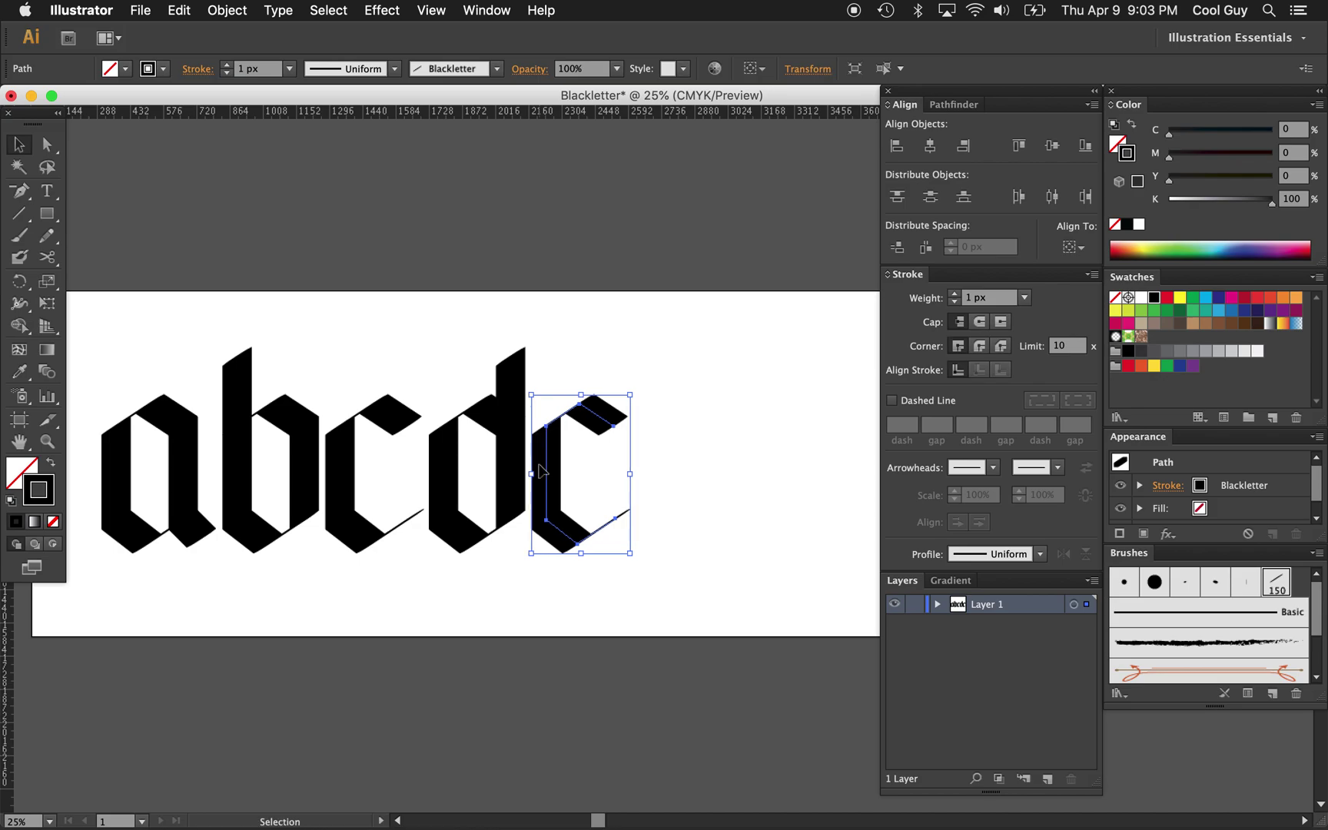
click(675, 460)
Step: Extend the c copy's upper arm with the Pen tool, adding a diagonal hairline to the stem and a horizontal crossbar about 272 px long
key(z)
click(654, 456)
click(638, 469)
key(p)
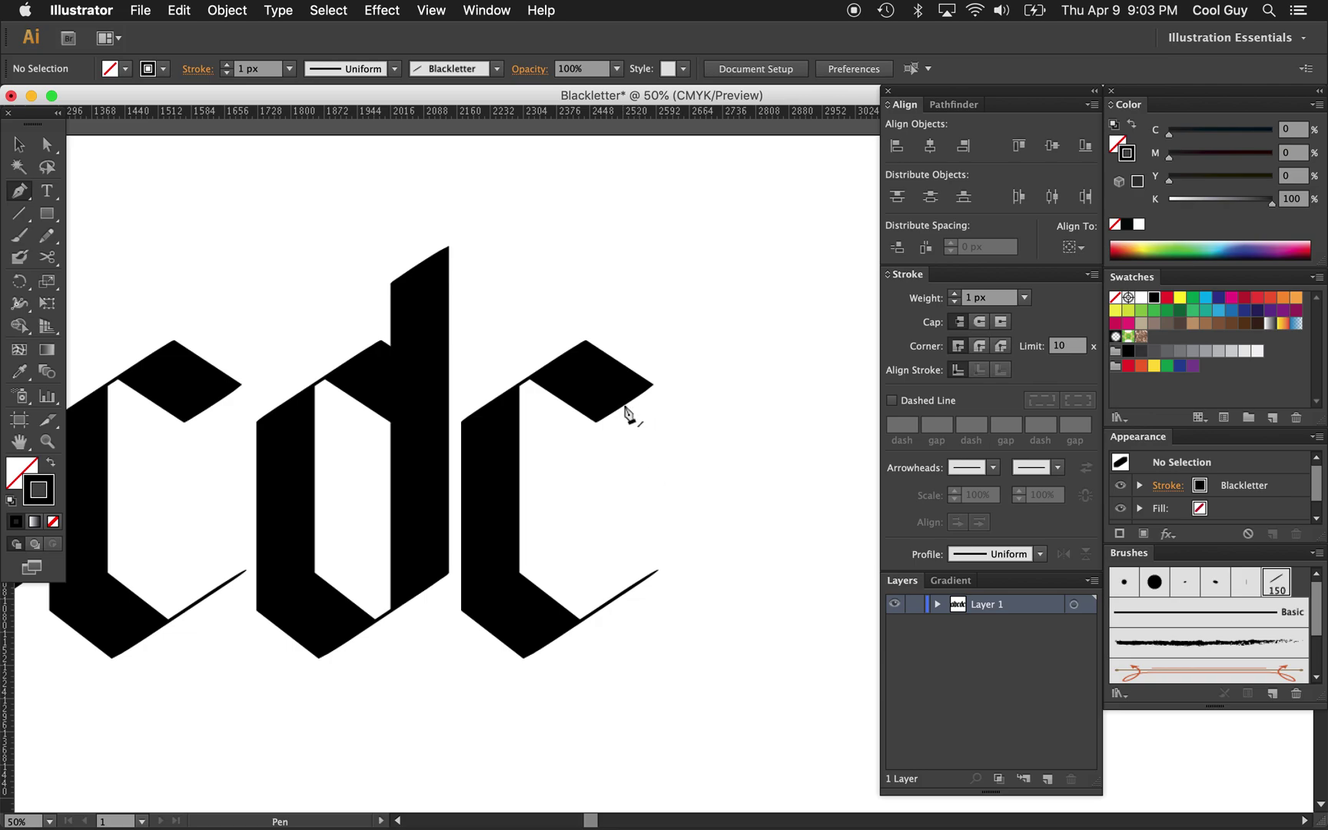
key(a)
drag(689, 361, 592, 457)
key(p)
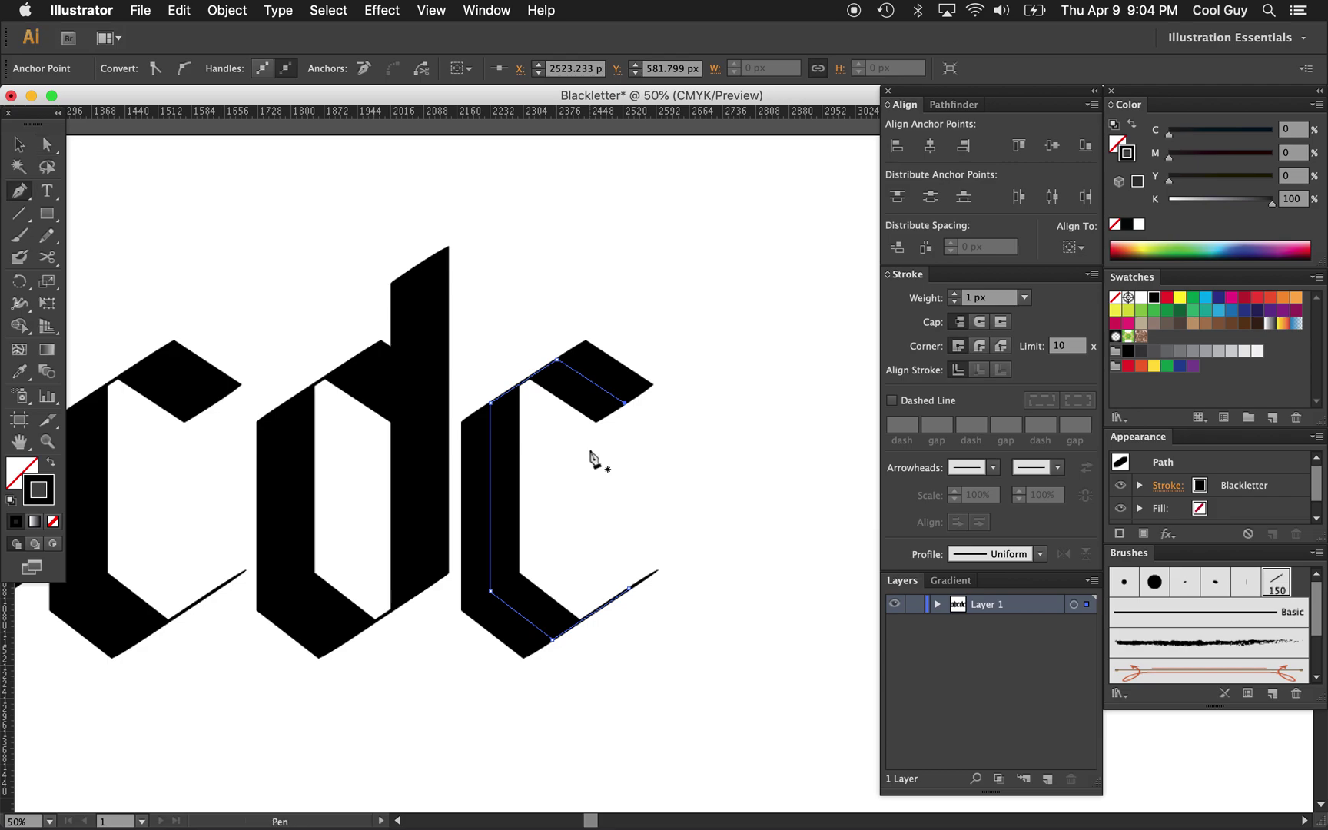
click(624, 405)
click(500, 467)
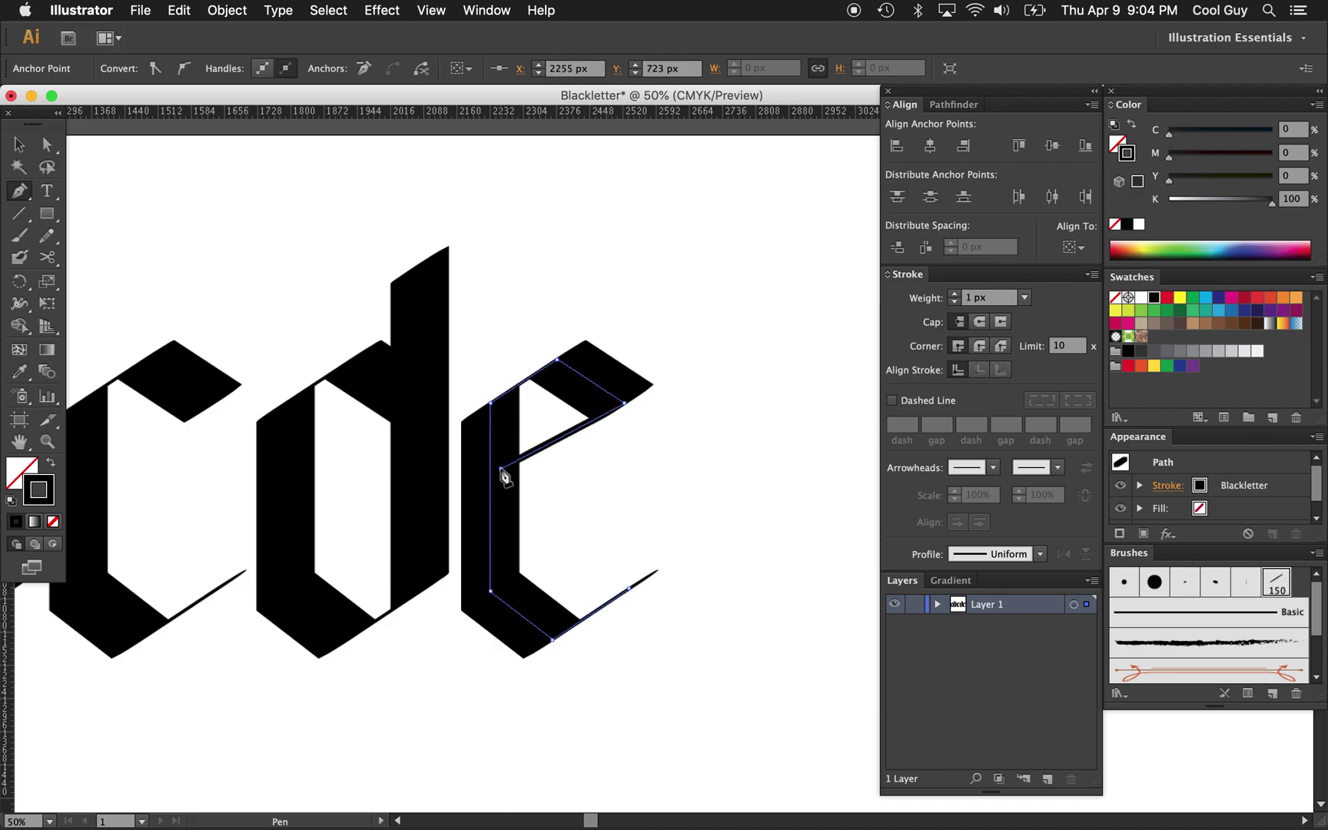
key(super+z)
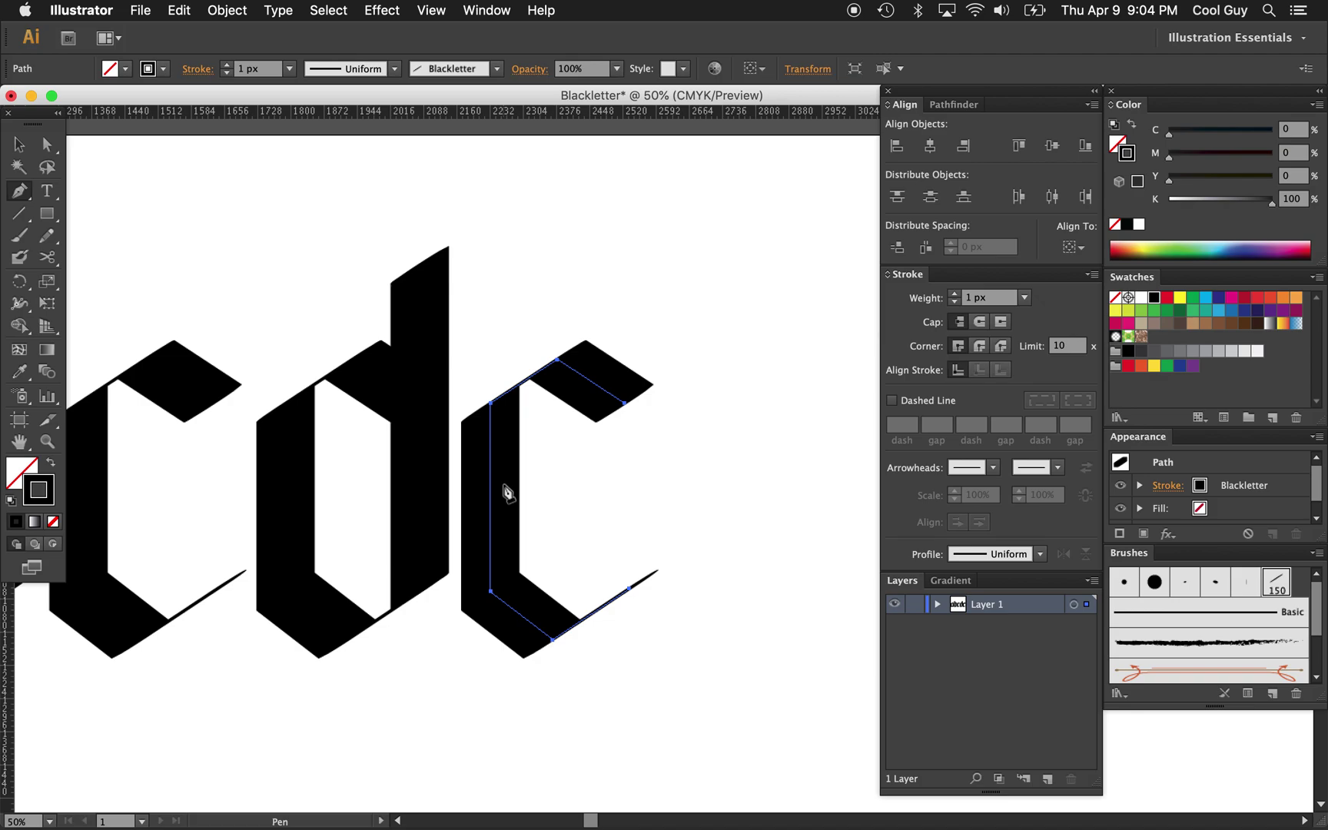
click(504, 484)
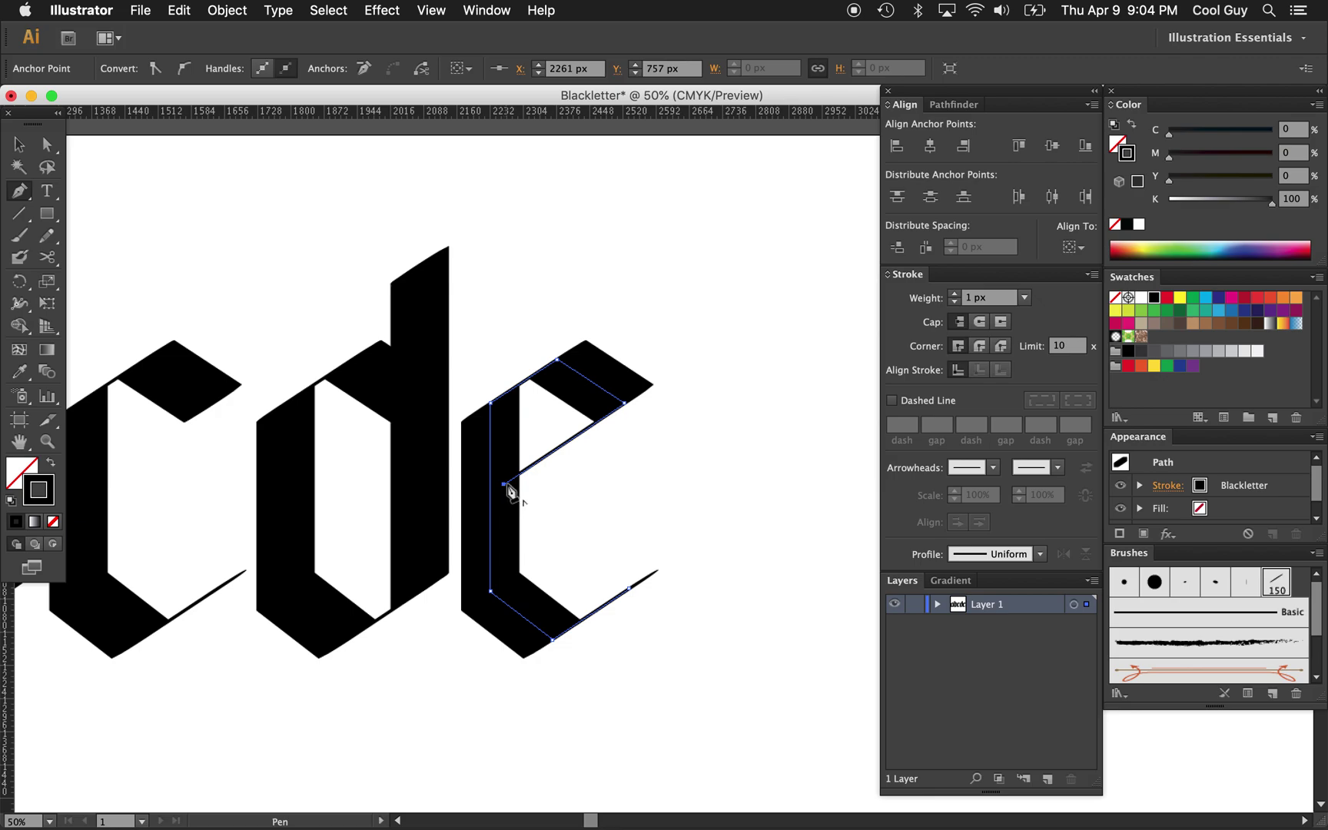
click(628, 483)
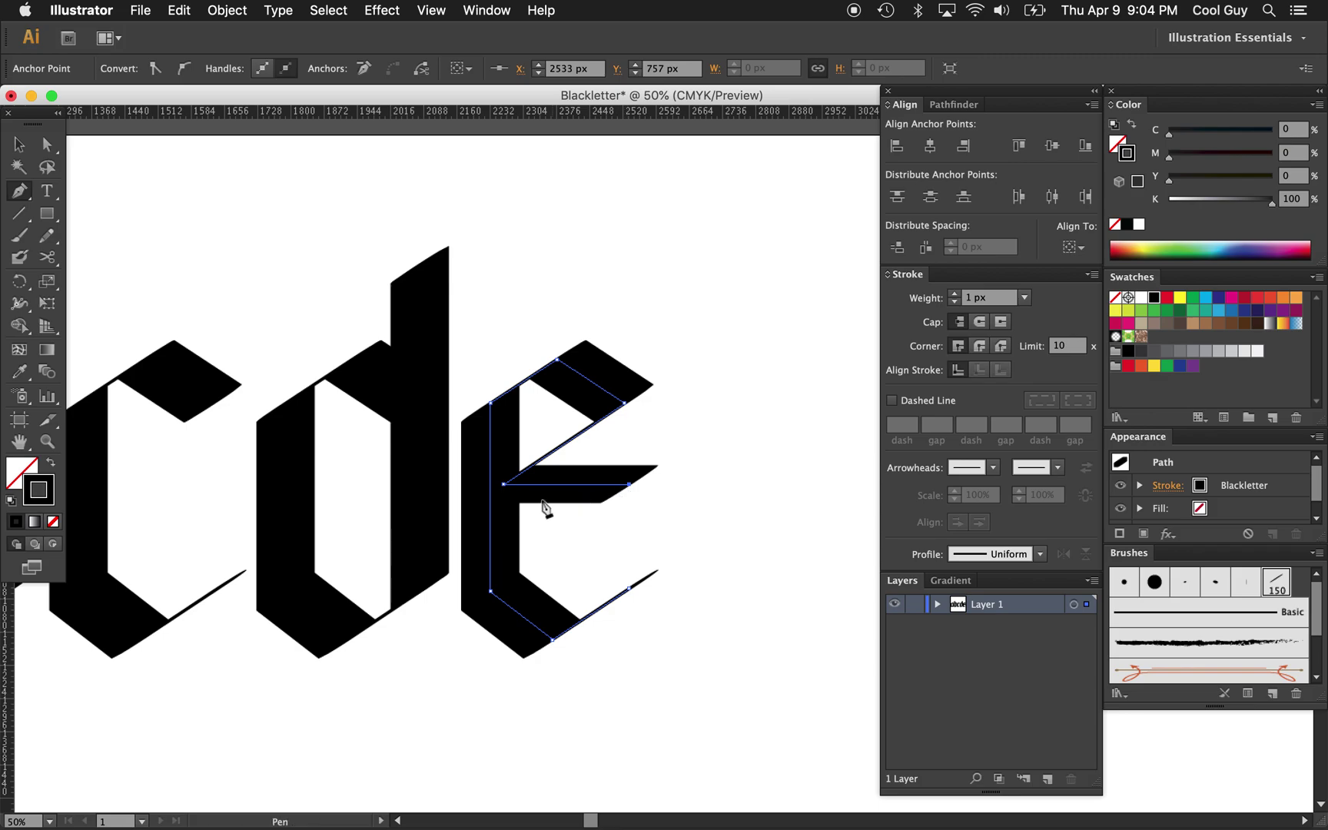
super+click(740, 520)
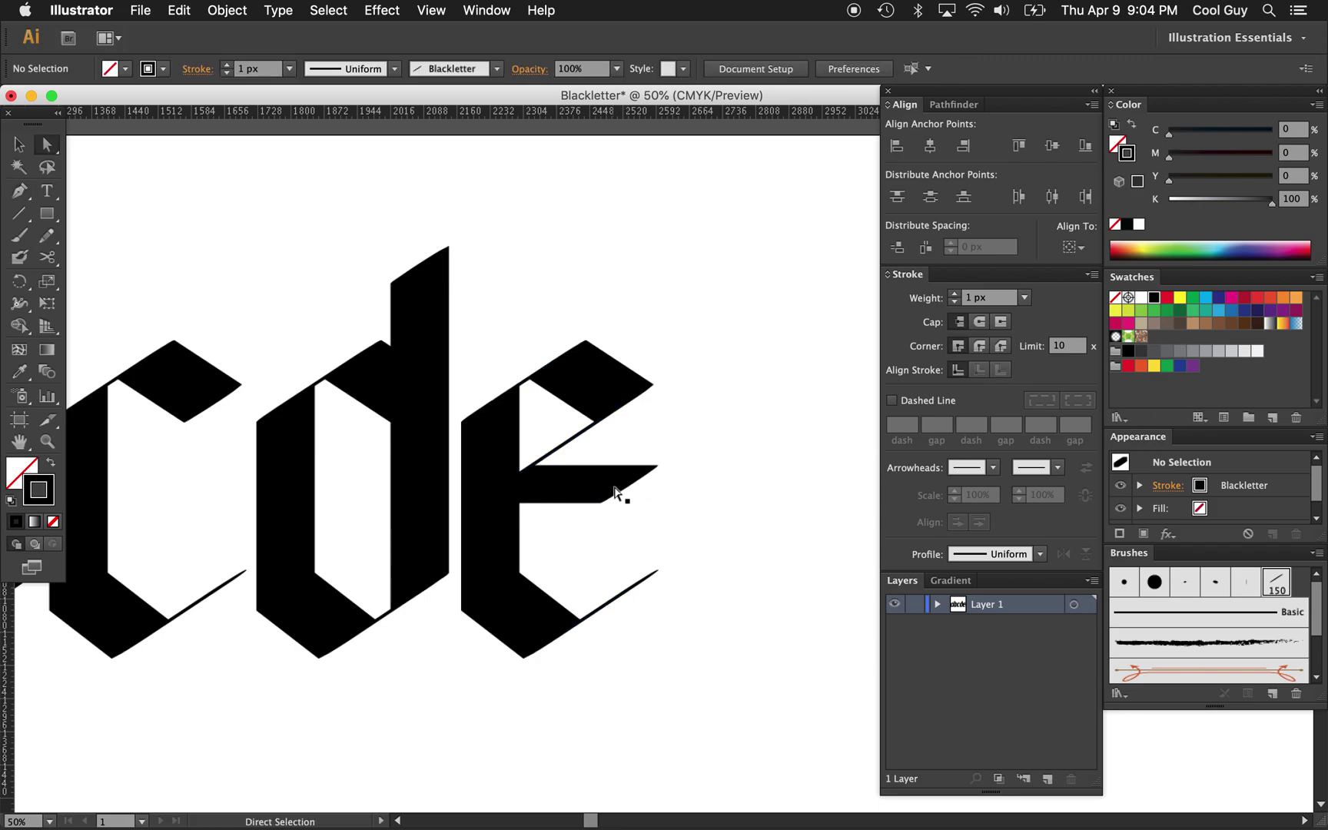
Step: Continue the e's path from the crossbar's outer end with a diagonal hairline down to the stem, and deselect it
drag(696, 458, 596, 530)
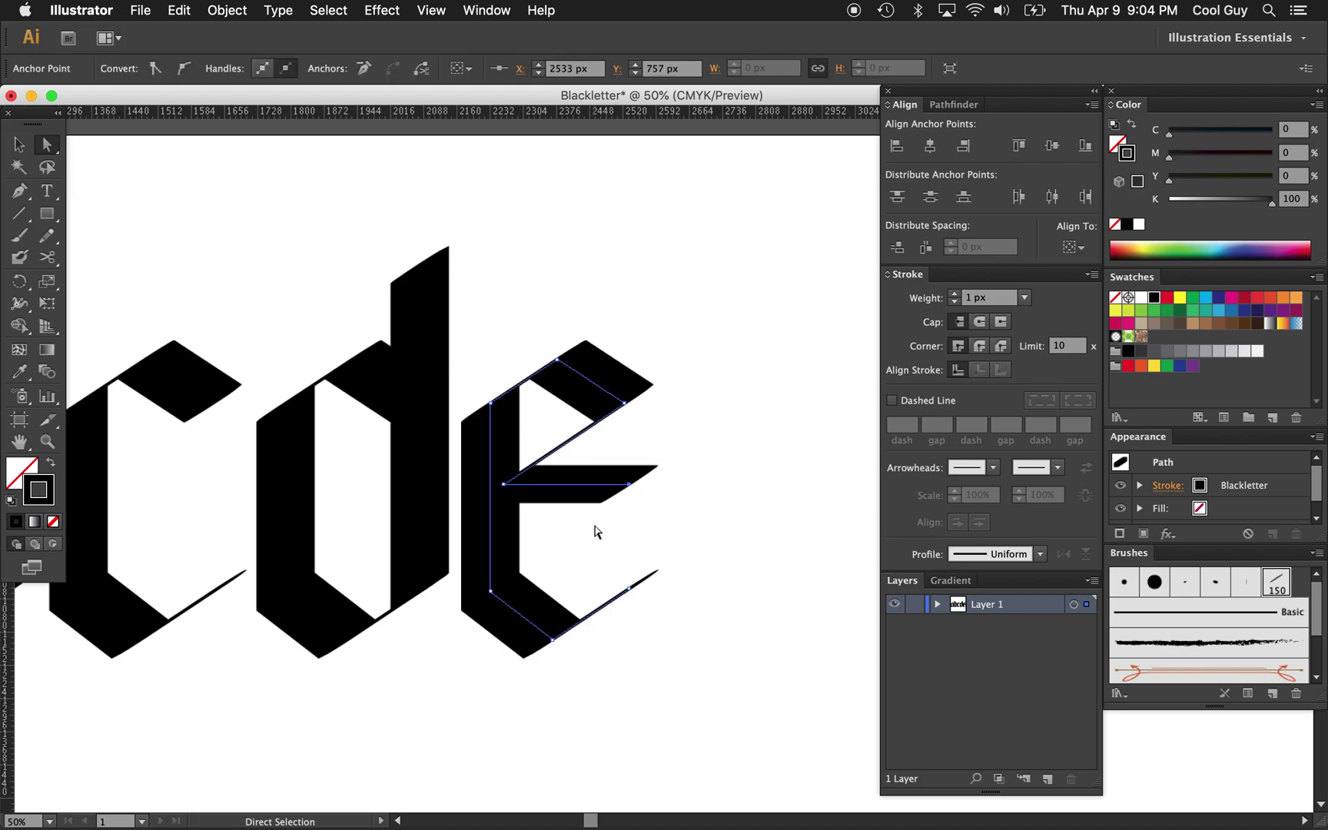
key(p)
click(630, 485)
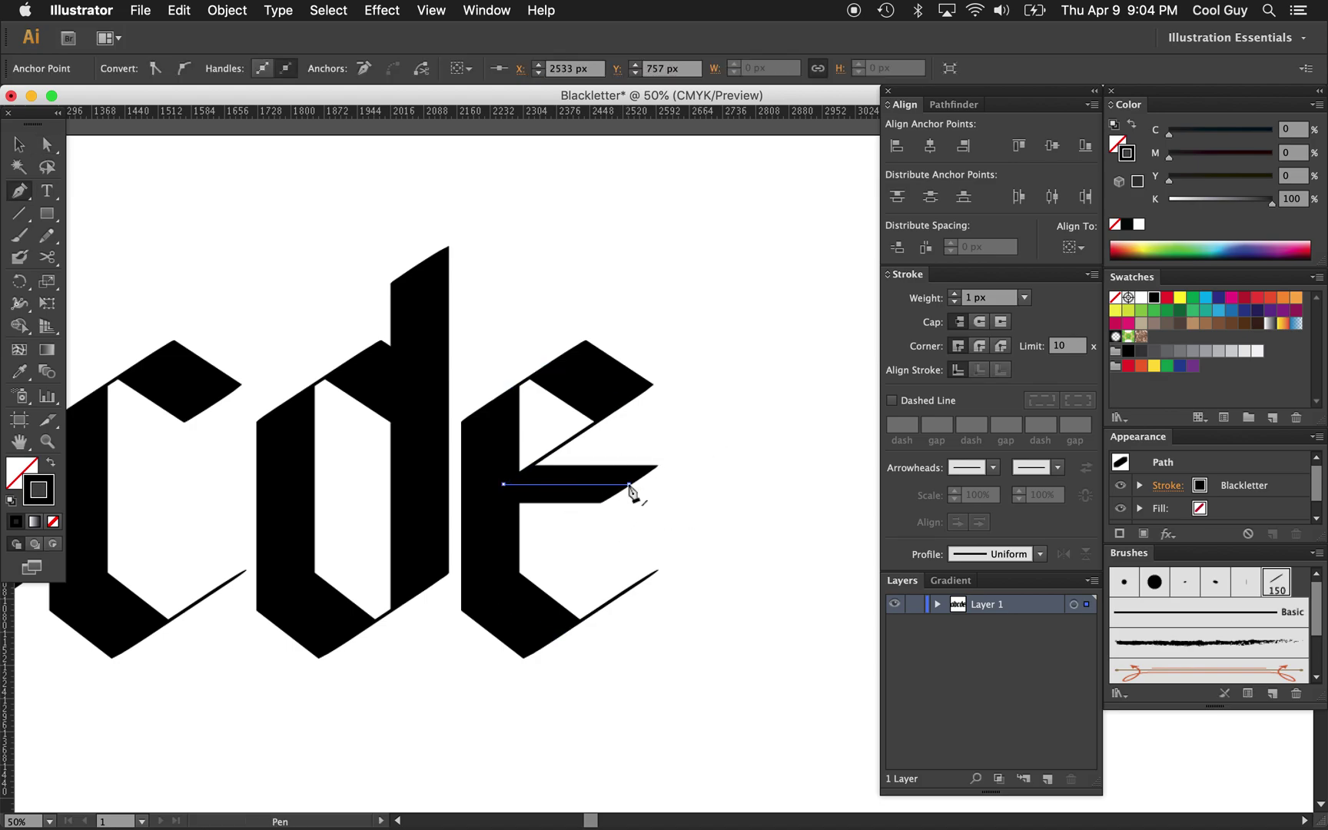
click(501, 566)
key(a)
click(727, 495)
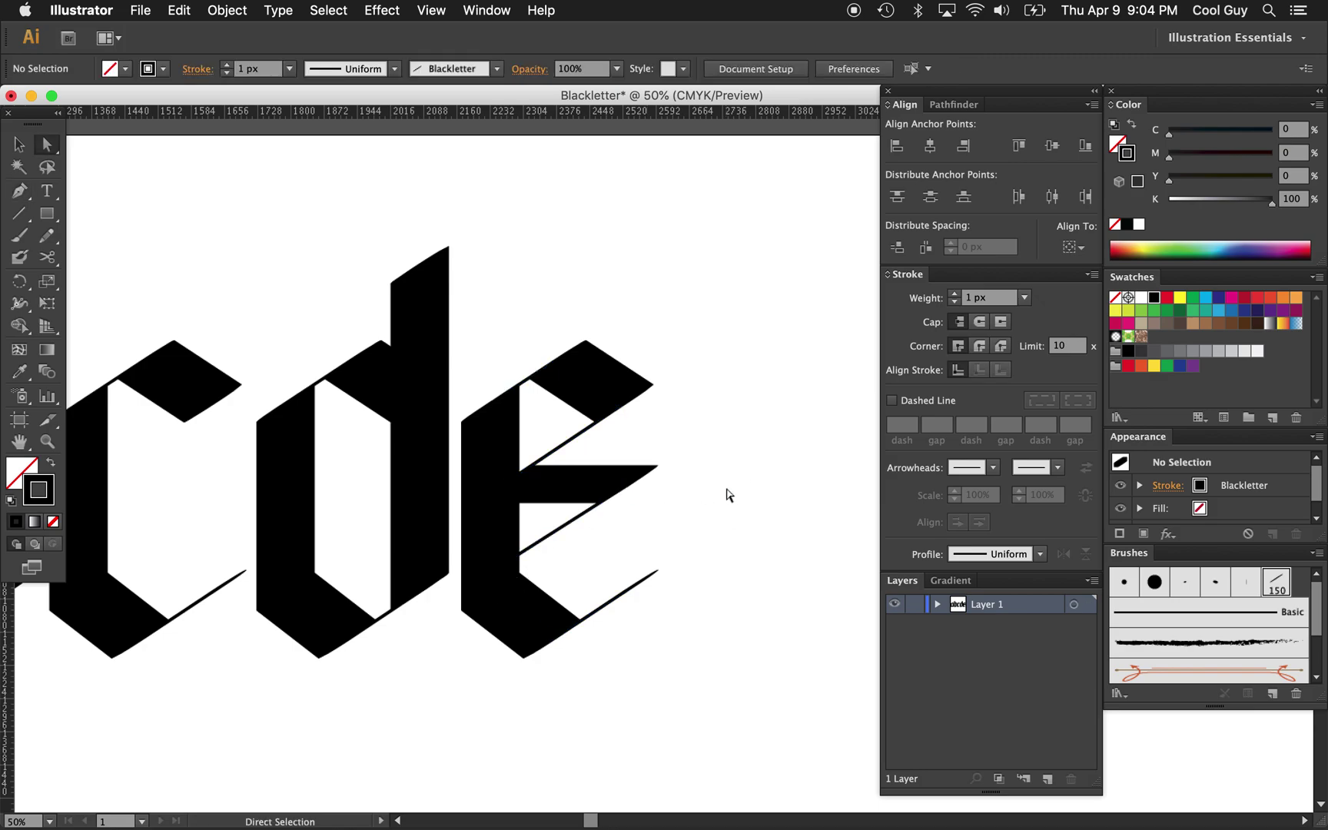
Step: Duplicate the letter b to the right of the e at the same height
key(z)
alt+click(691, 531)
alt+click(691, 530)
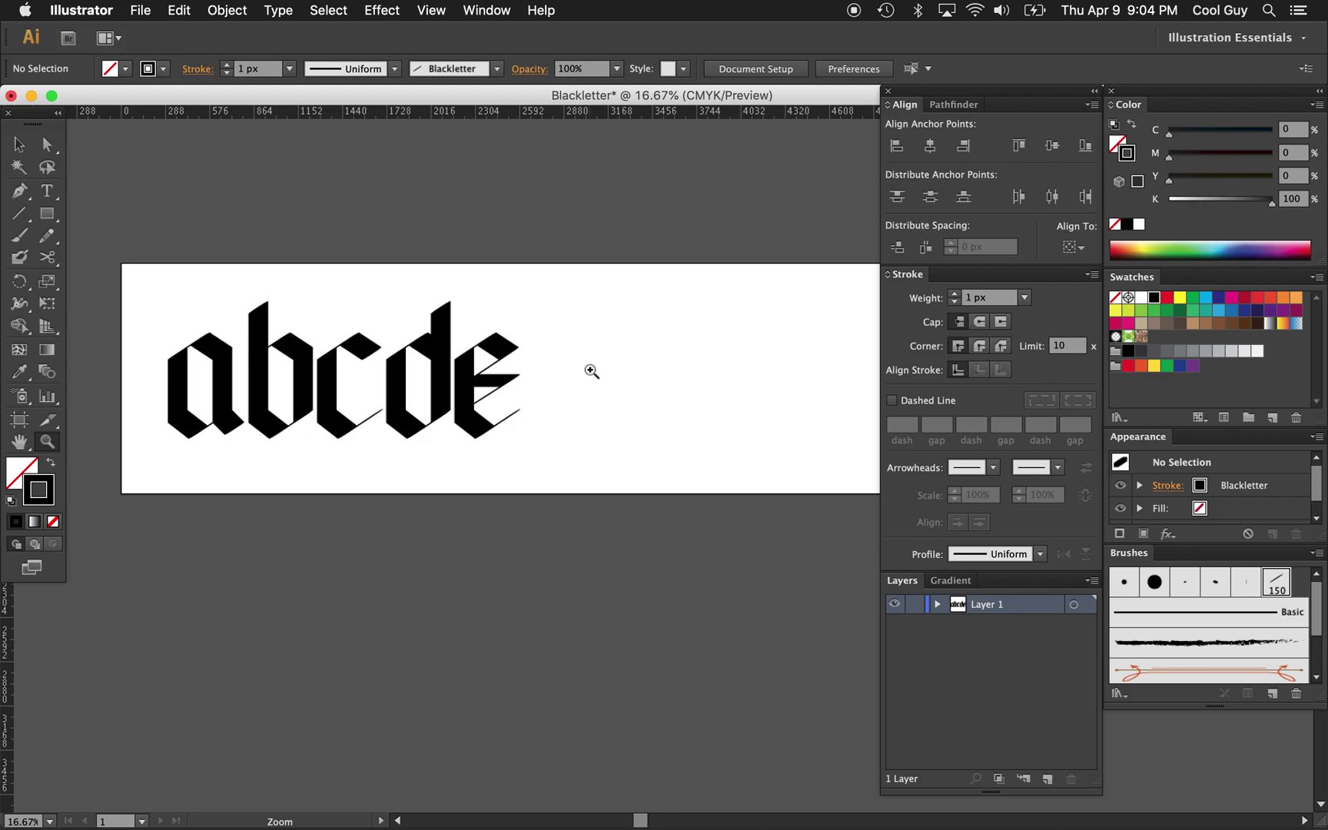
click(573, 375)
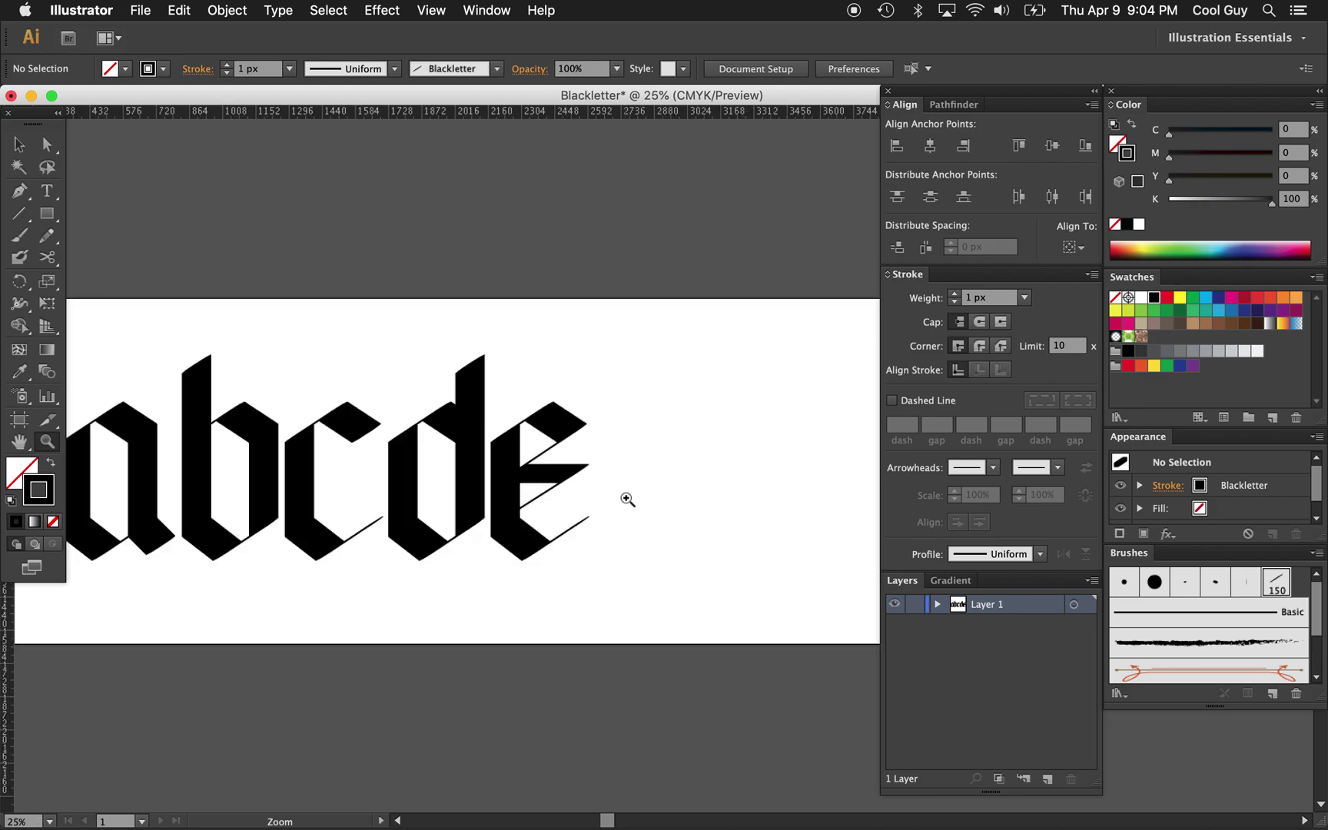
key(v)
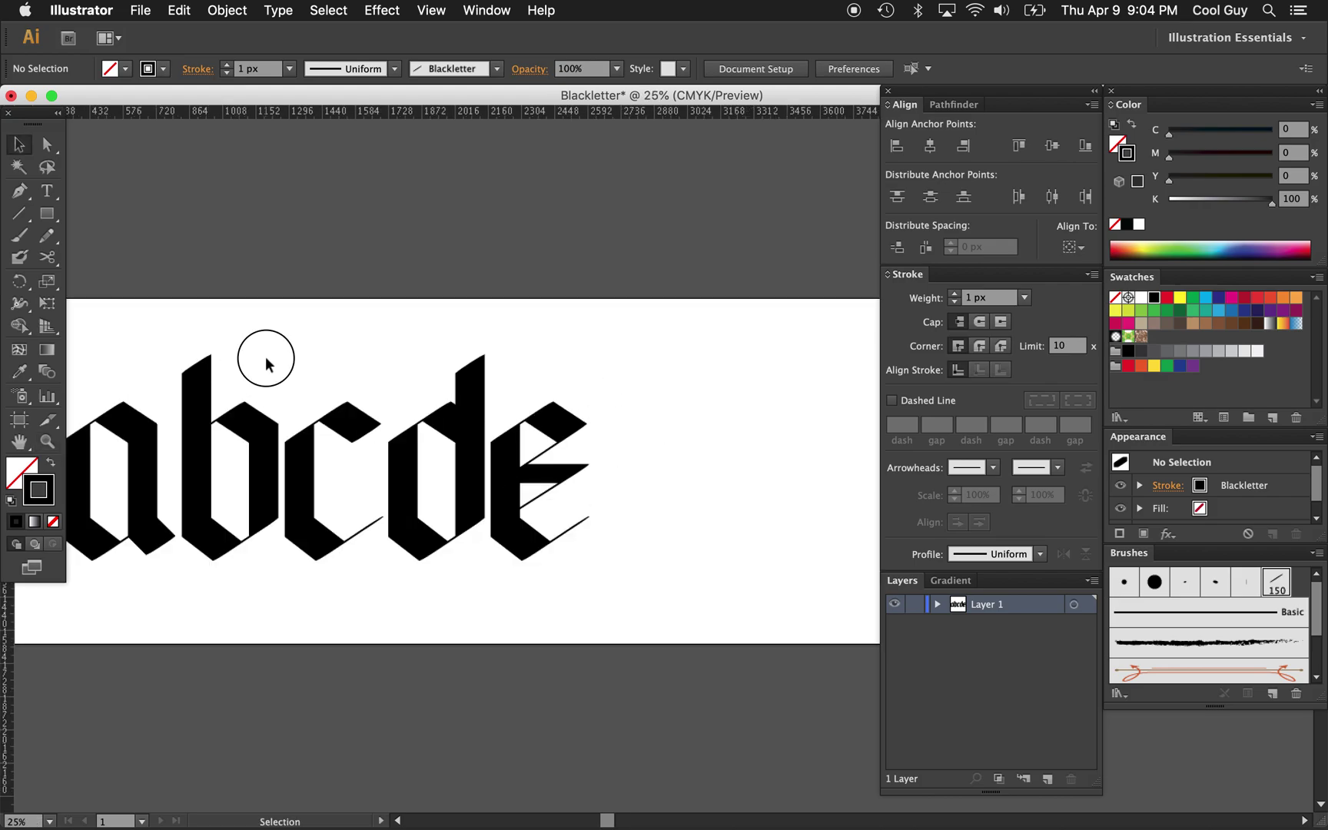
click(186, 546)
drag(201, 465, 613, 489)
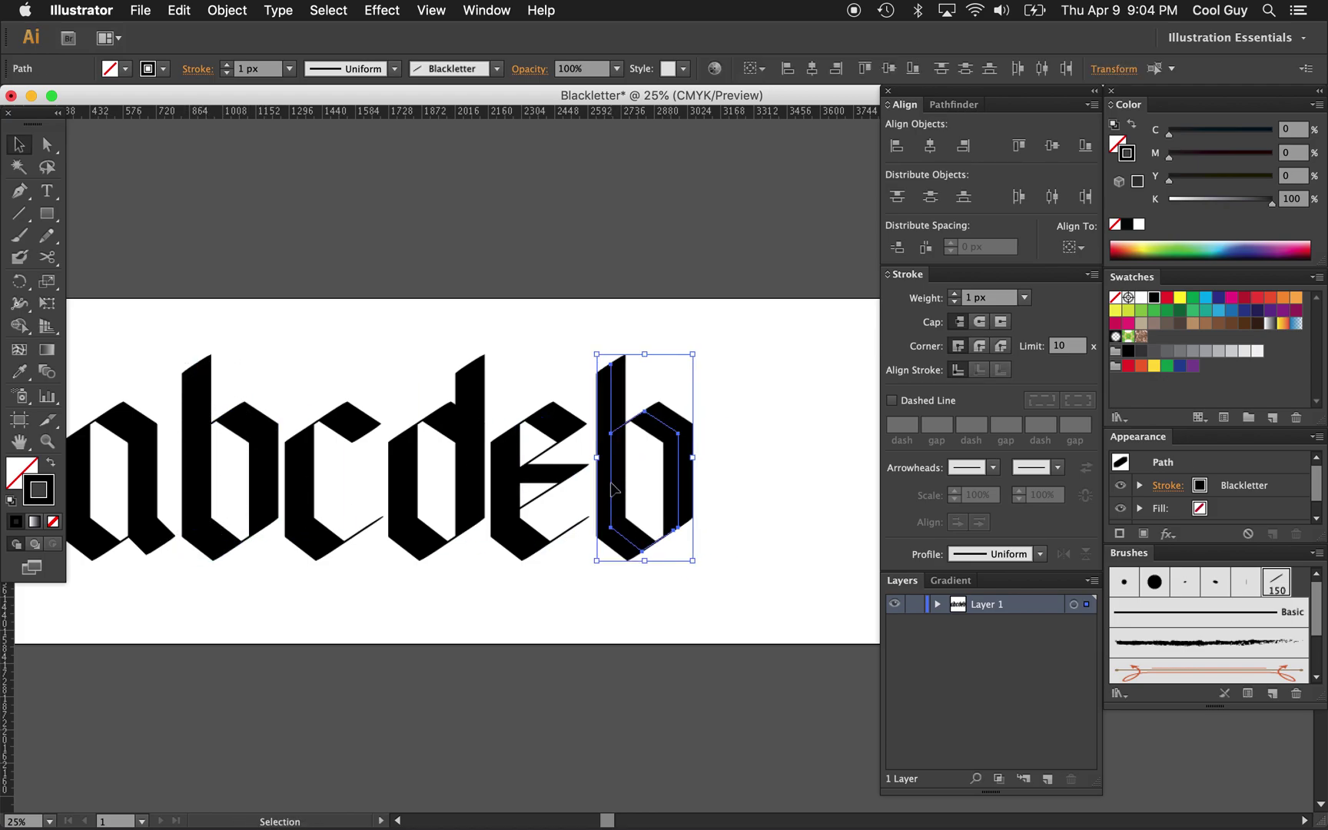
Step: Delete the right stroke and lower hairline from the b copy by removing their anchor points, and deselect the path
key(p)
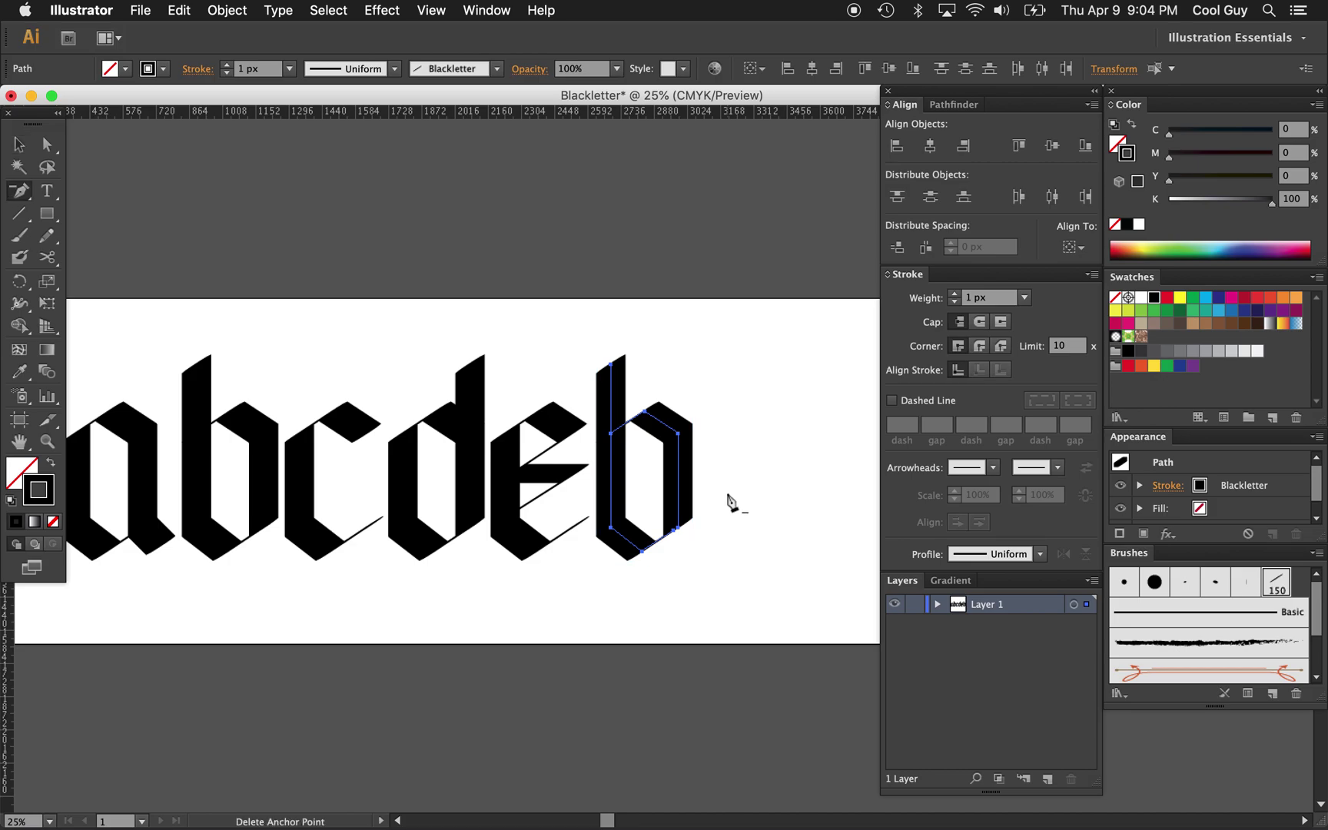
click(680, 530)
click(676, 528)
click(674, 528)
super+click(676, 532)
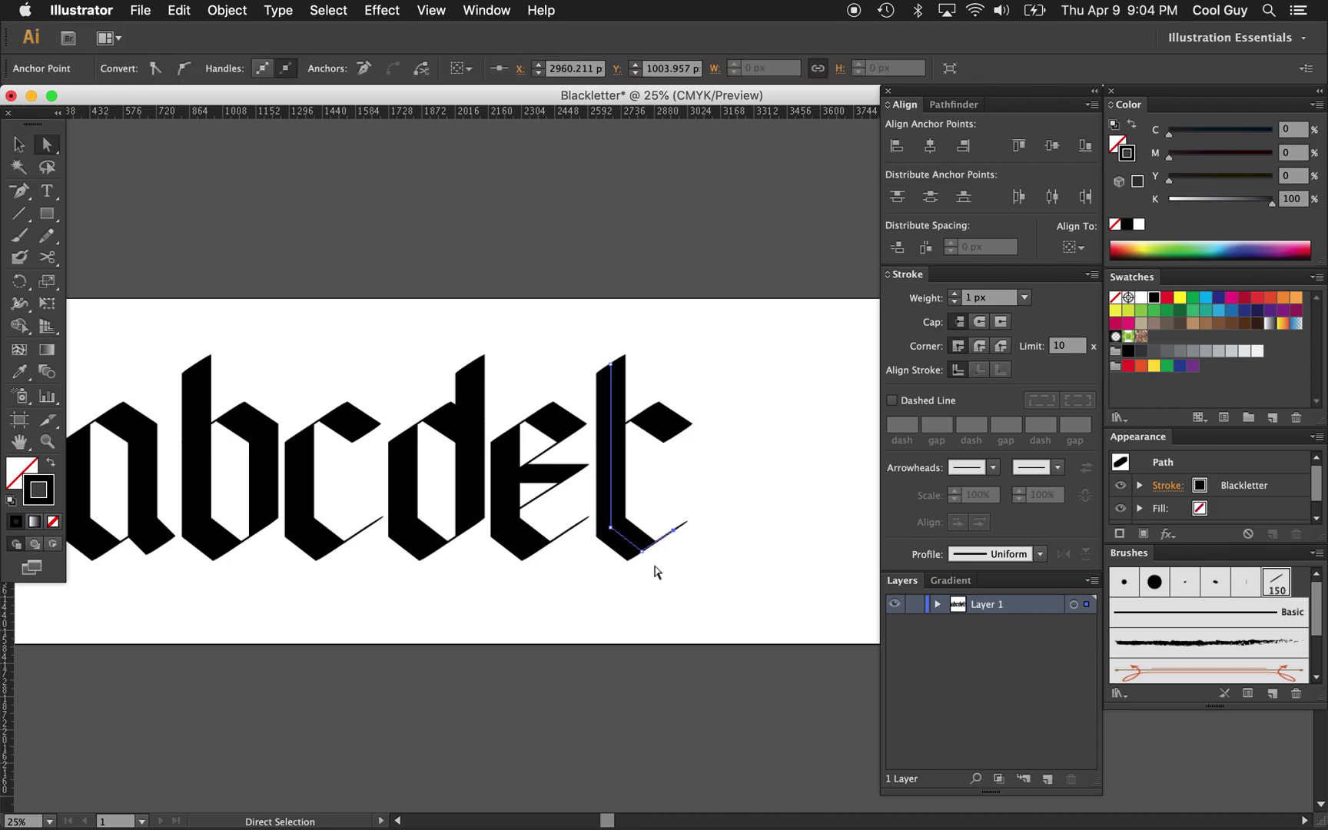
click(676, 531)
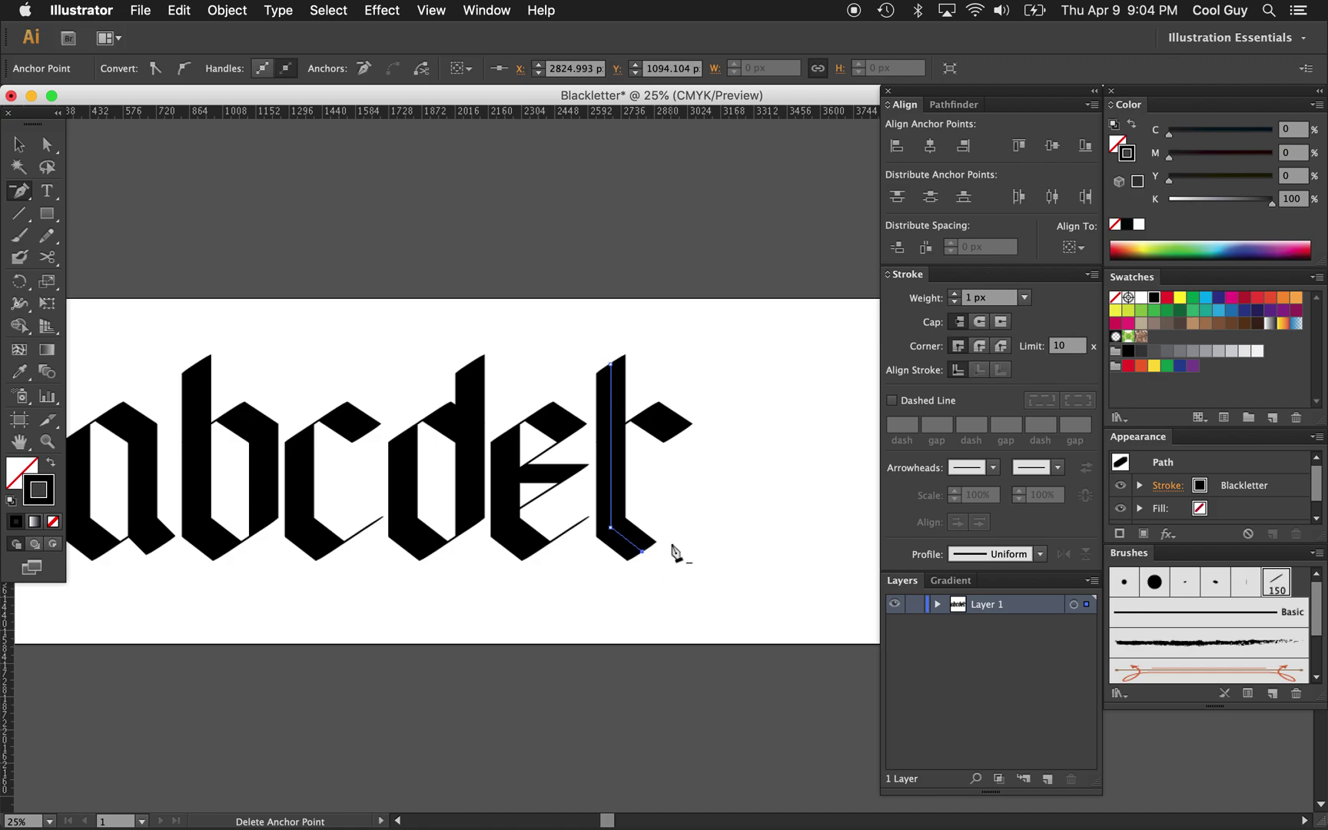
super+click(686, 558)
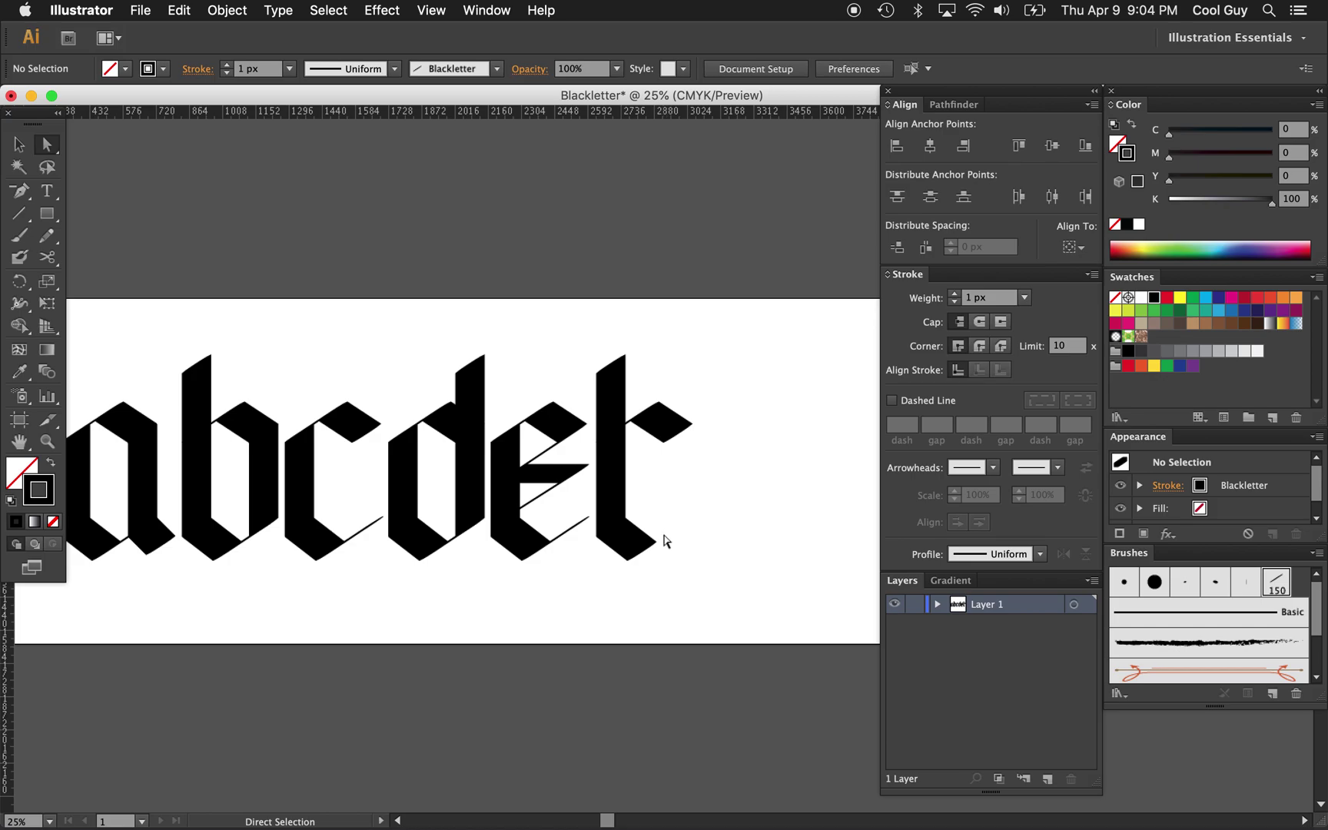
Step: Lower the b copy's top stem anchor to about Y 421.8 px and draw an f hook from it with the Pen tool
click(611, 365)
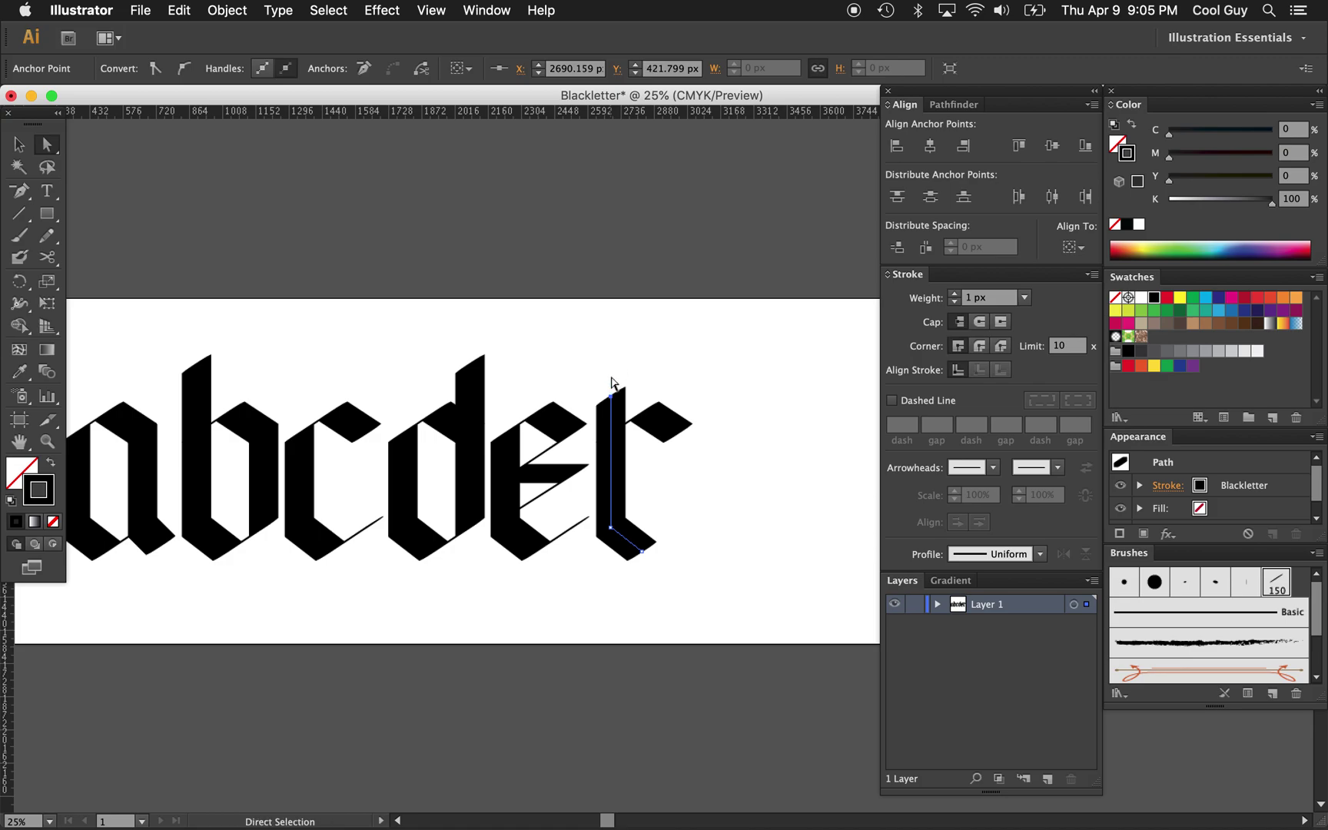
key(p)
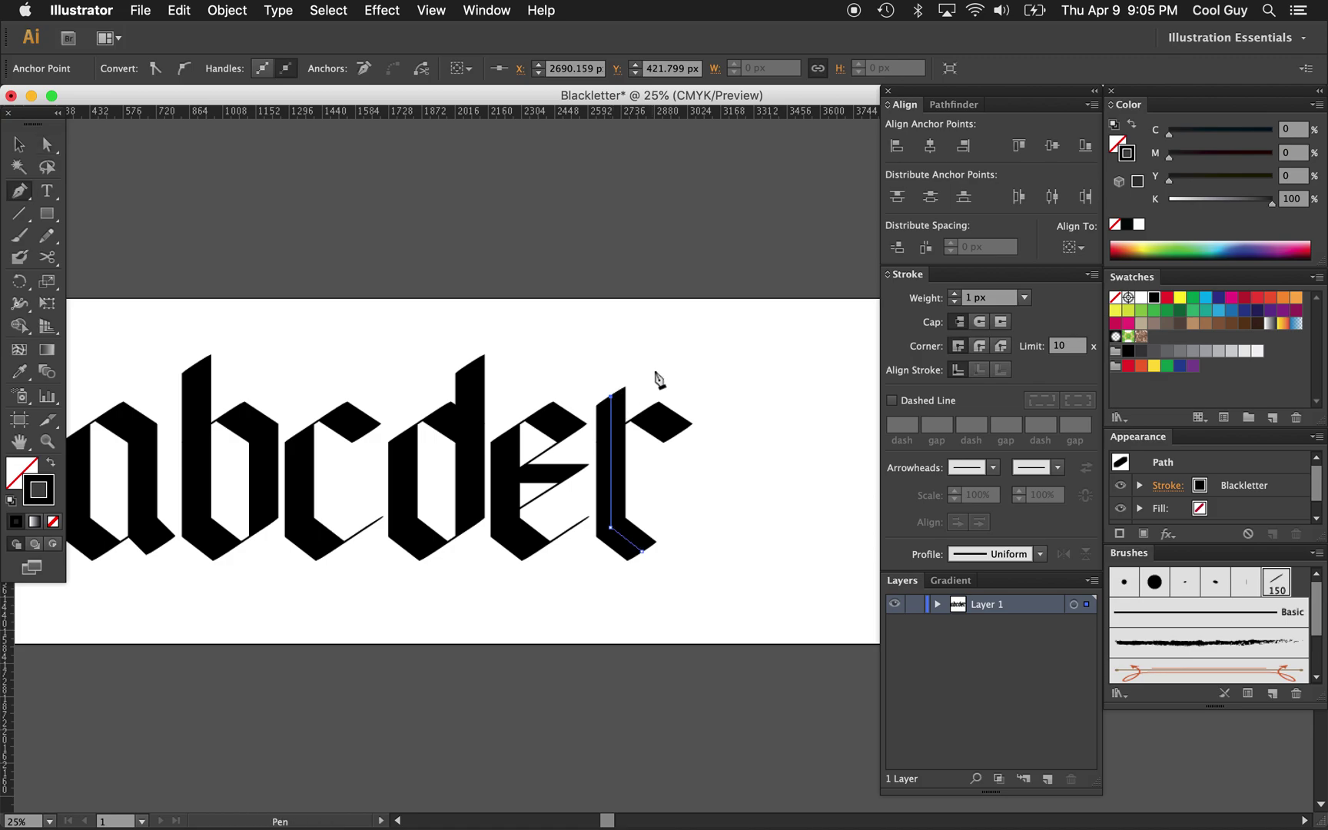
drag(657, 369, 672, 360)
click(689, 387)
Step: Raise the corner anchor point of the f's upper hook to Y 292 px to steepen its hairline and diagonal stroke
key(z)
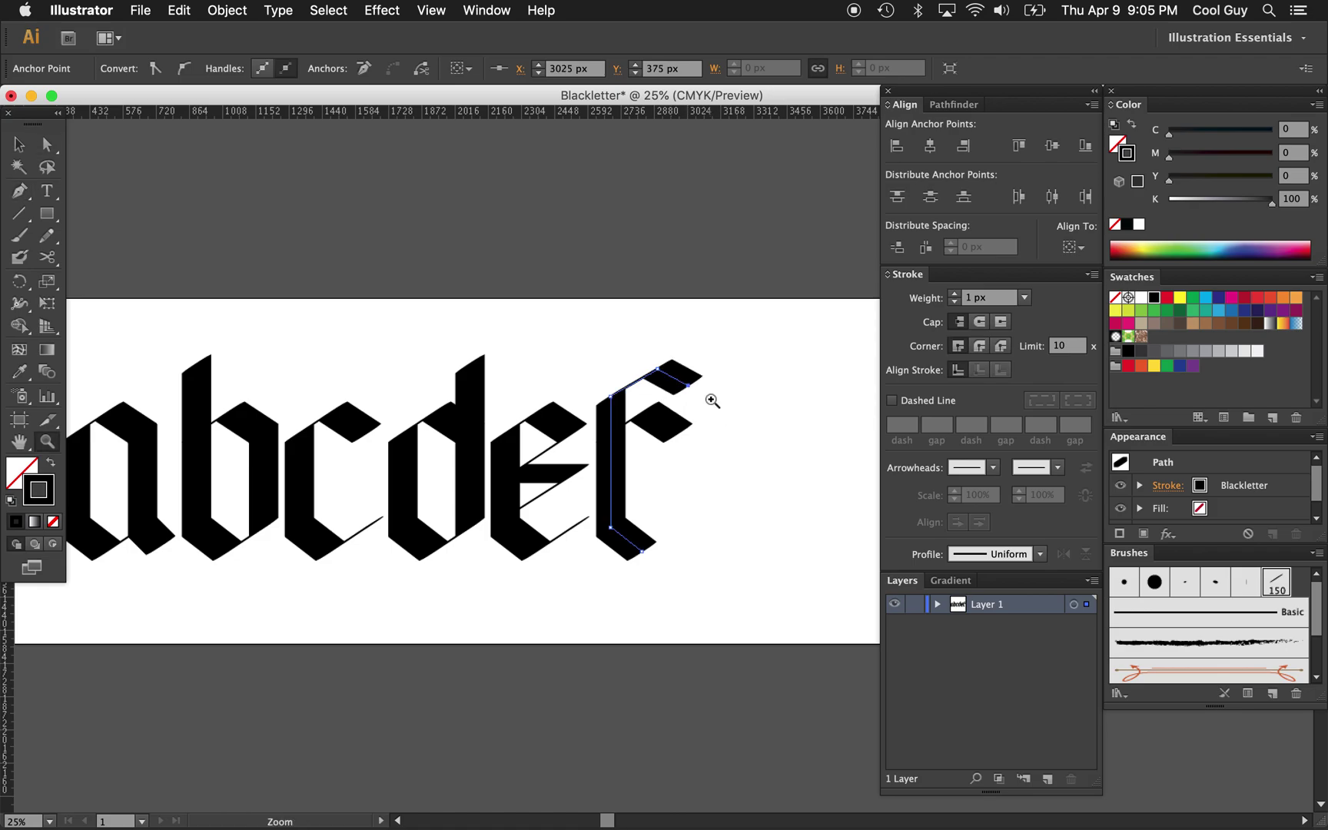
click(711, 399)
click(625, 470)
click(746, 439)
key(a)
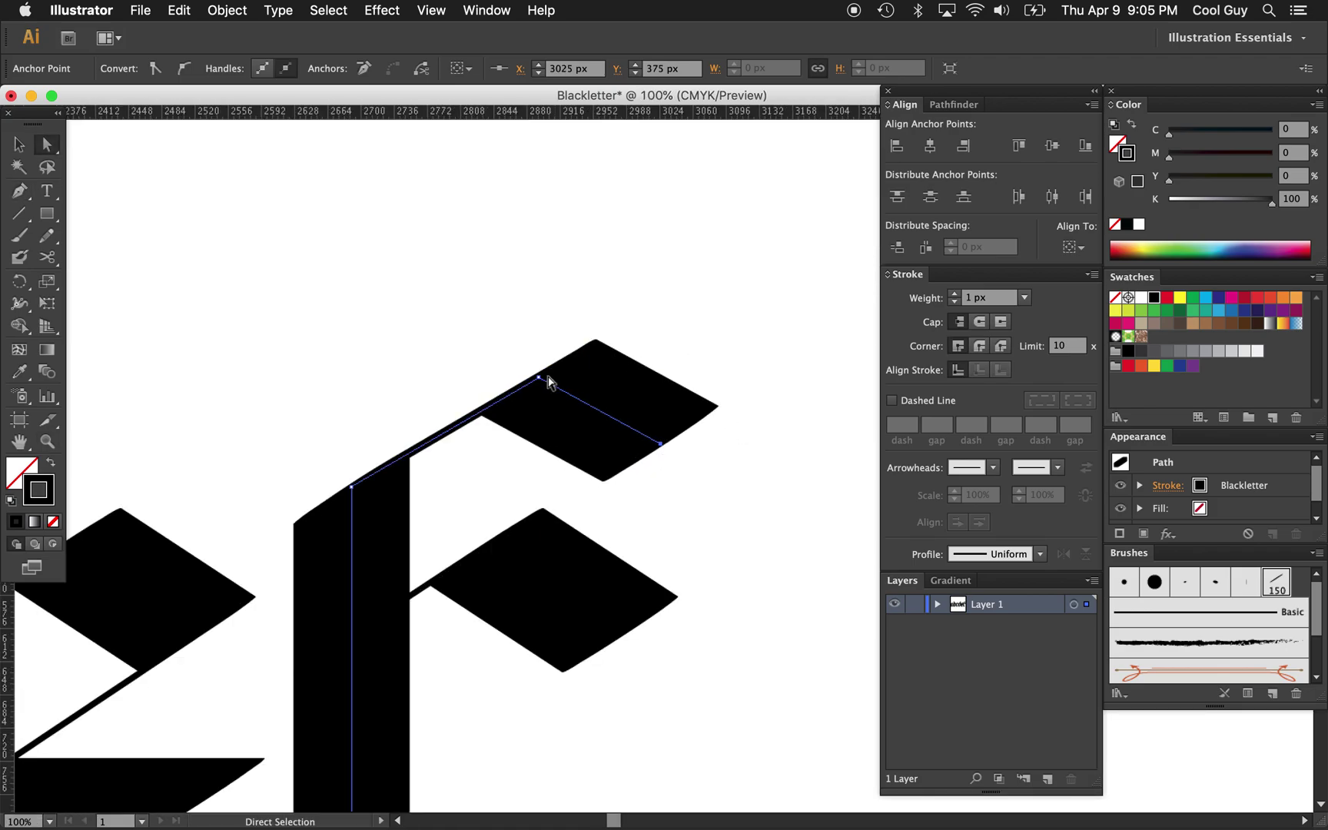
click(538, 378)
key(shift+Up)
key(shift+Up)
key(shift+Down)
key(Up)
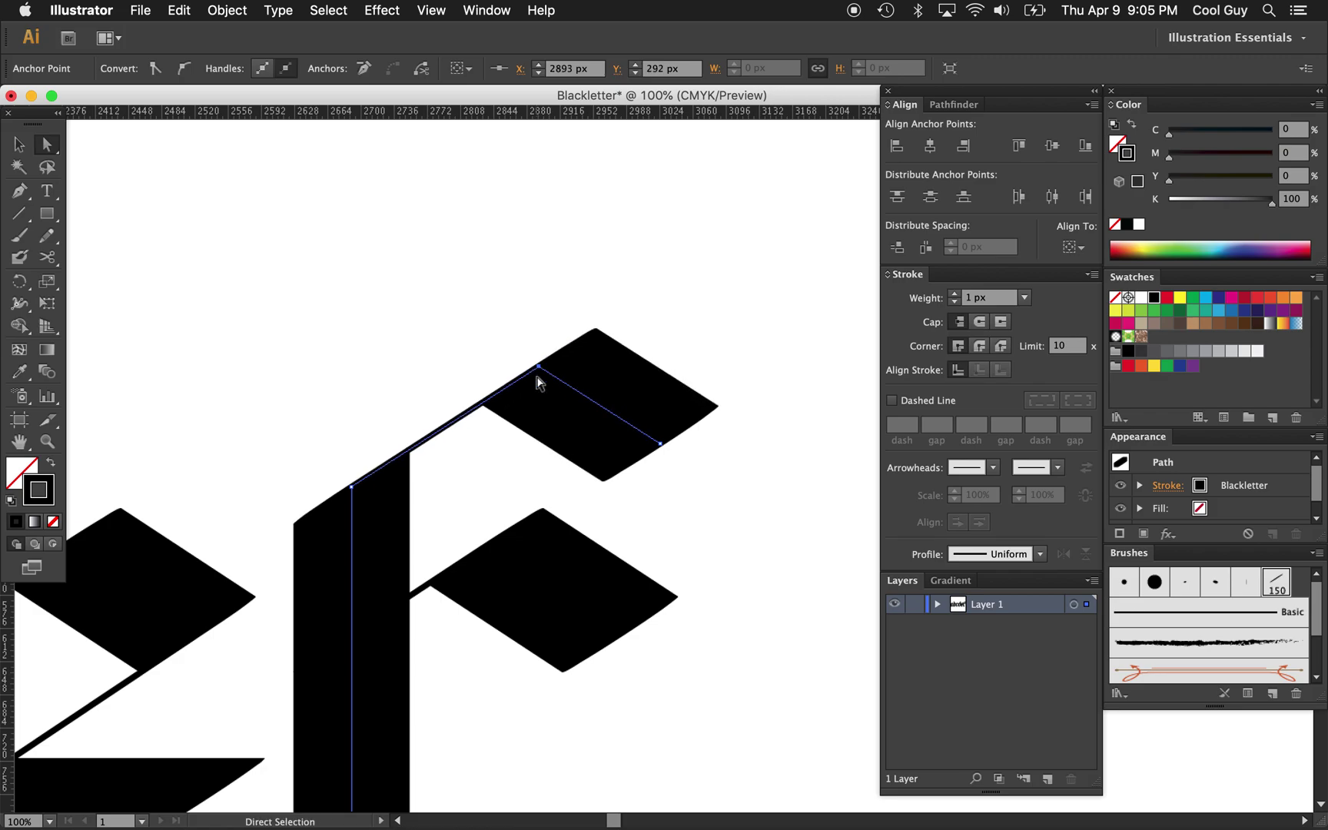
Step: Try to round the corner of the f's upper hook by converting its anchor point to a smooth curve, and undo the conversion
click(774, 311)
key(z)
alt+click(644, 460)
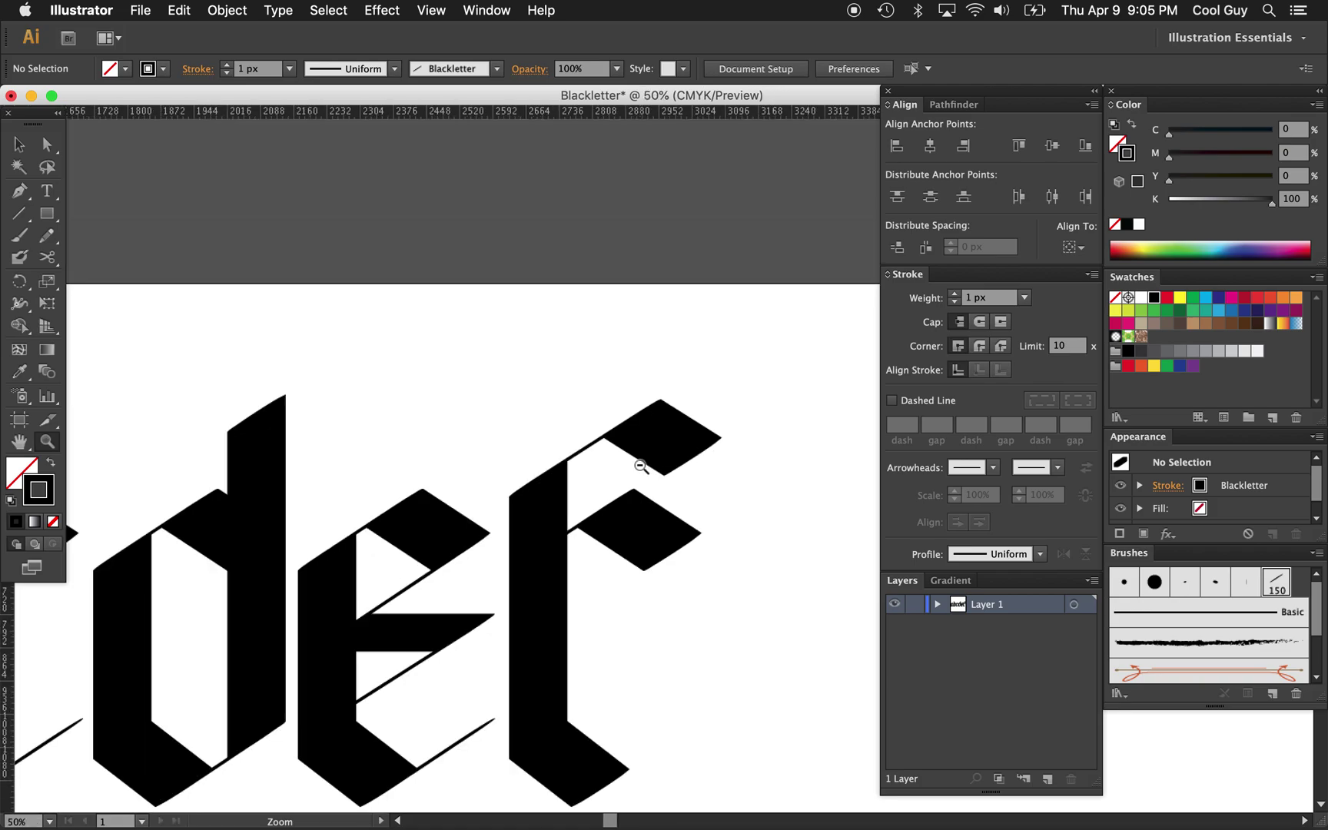
alt+click(632, 594)
alt+click(632, 595)
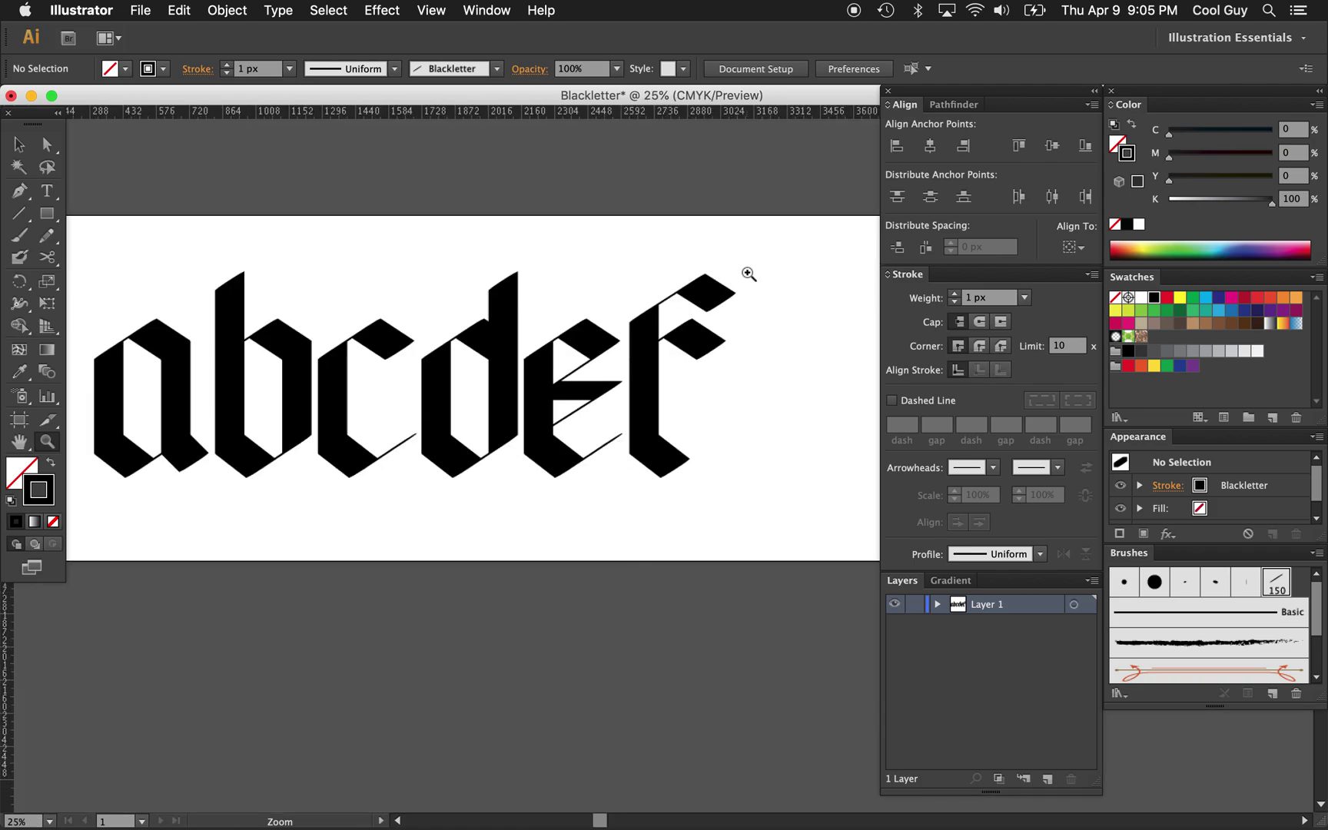
key(v)
click(704, 300)
key(shift+c)
drag(694, 286, 713, 277)
key(a)
click(812, 314)
alt+click(724, 409)
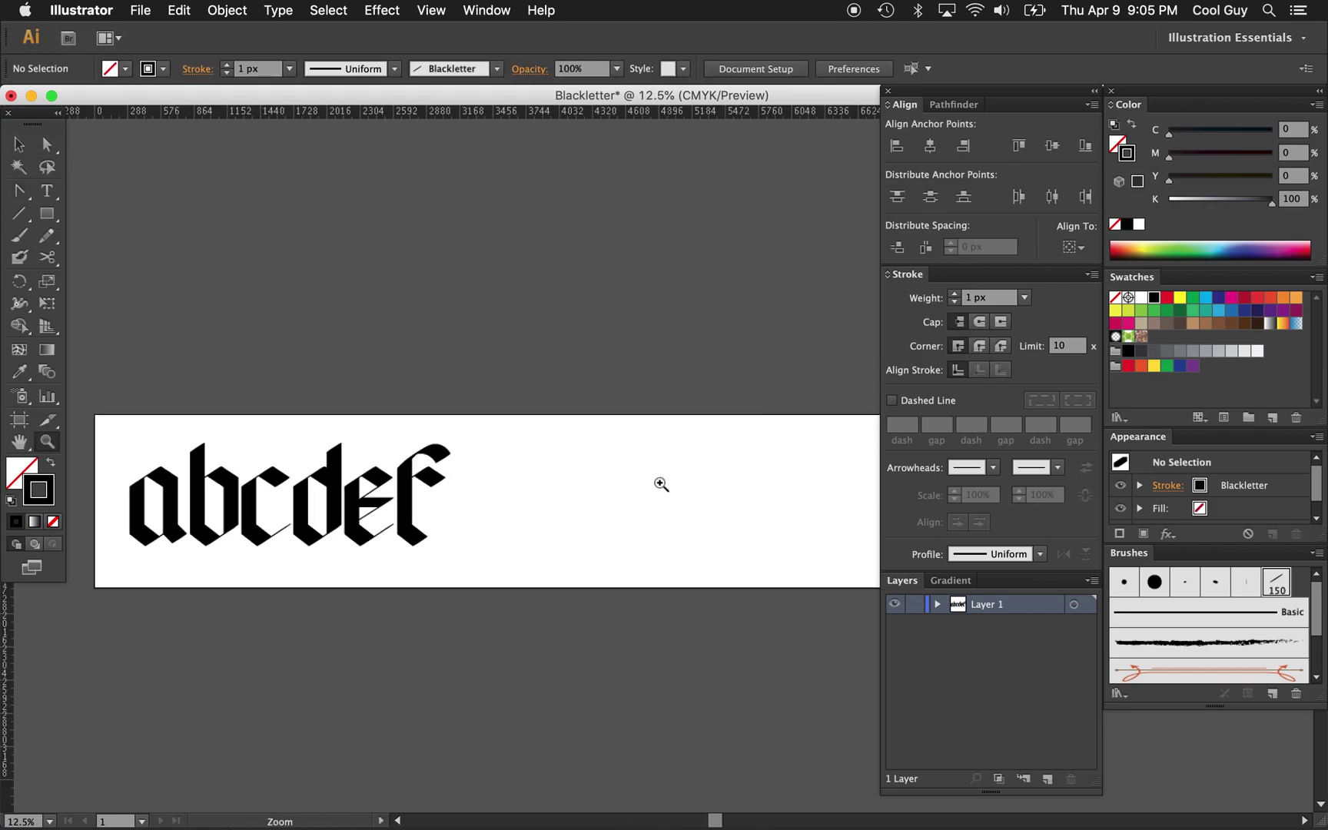
key(super+z)
click(614, 504)
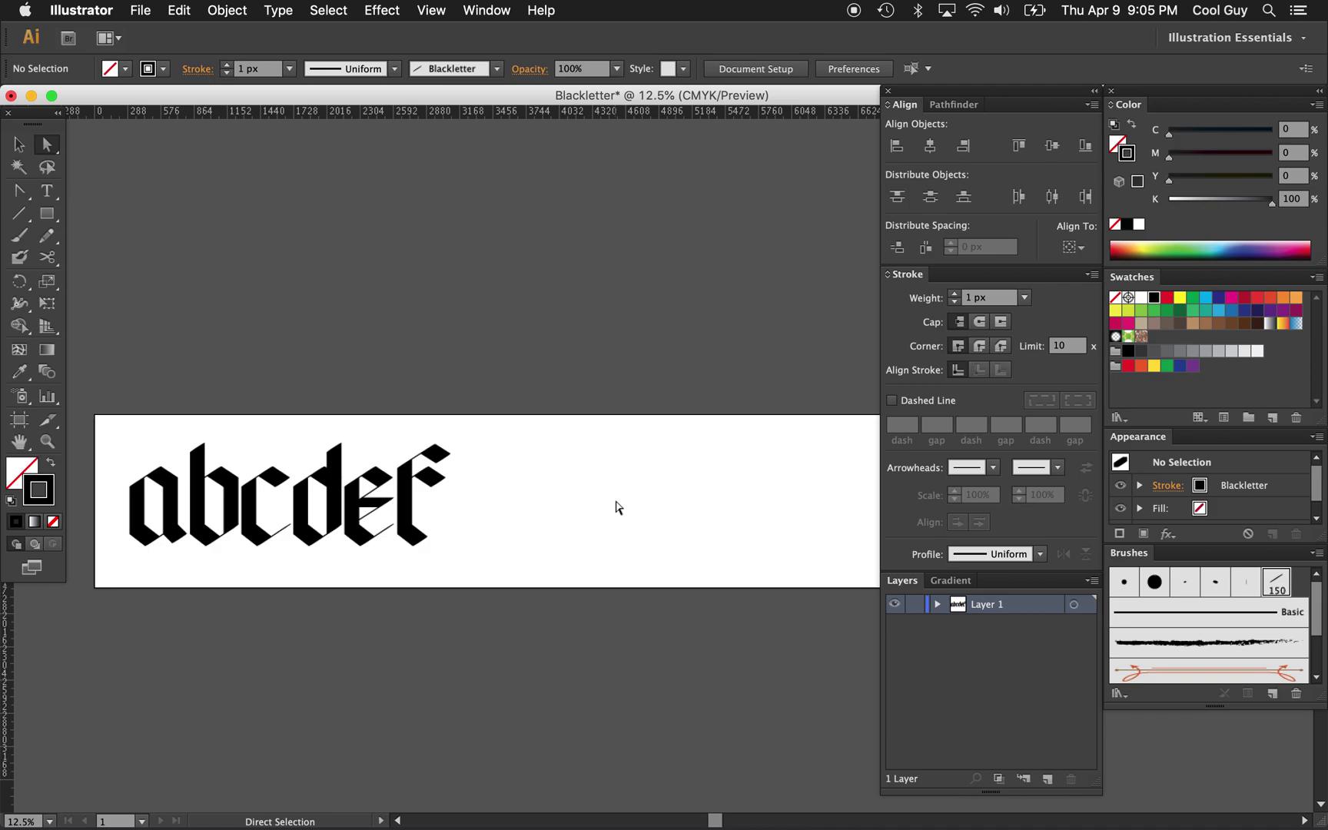
Step: Move the f slightly left toward the e, and deselect it
scroll(617, 507, left, 2)
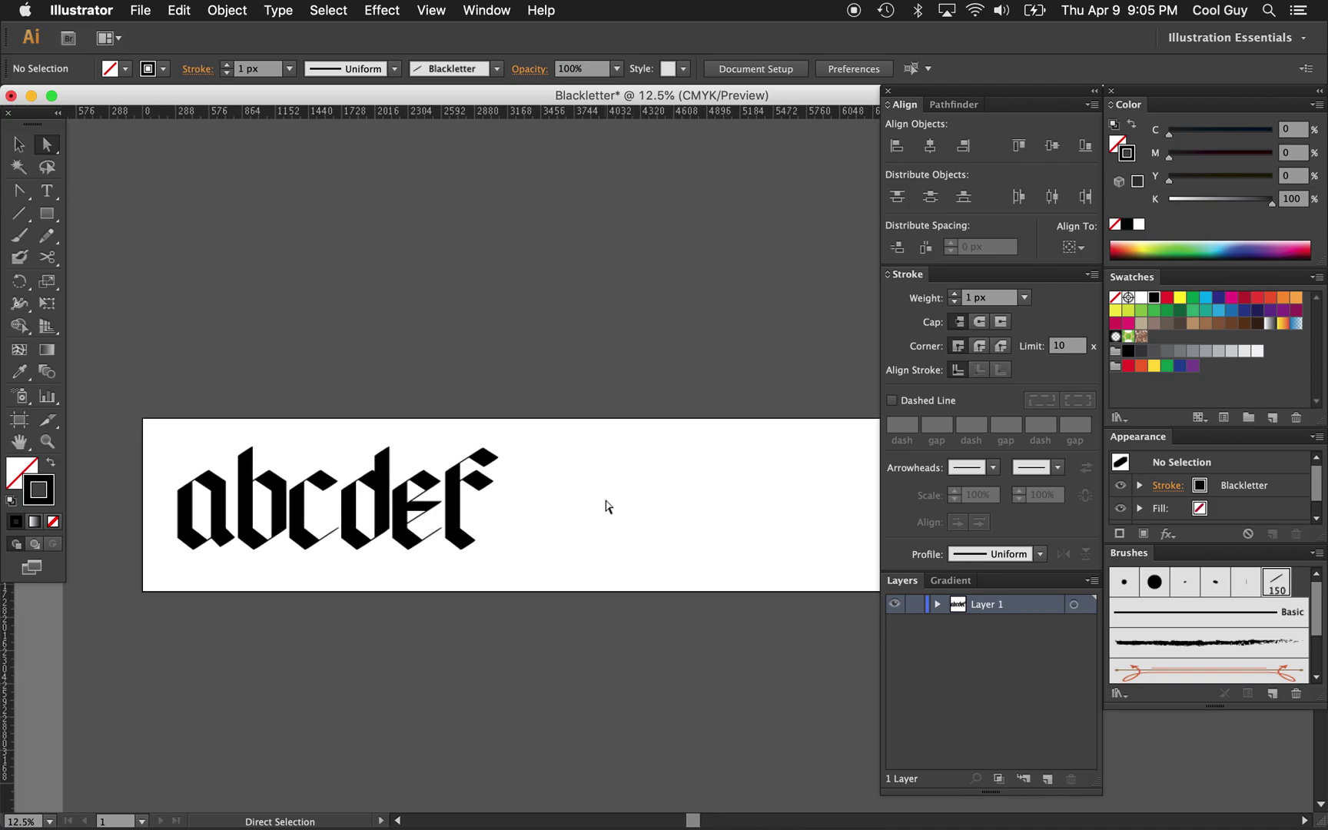
click(548, 509)
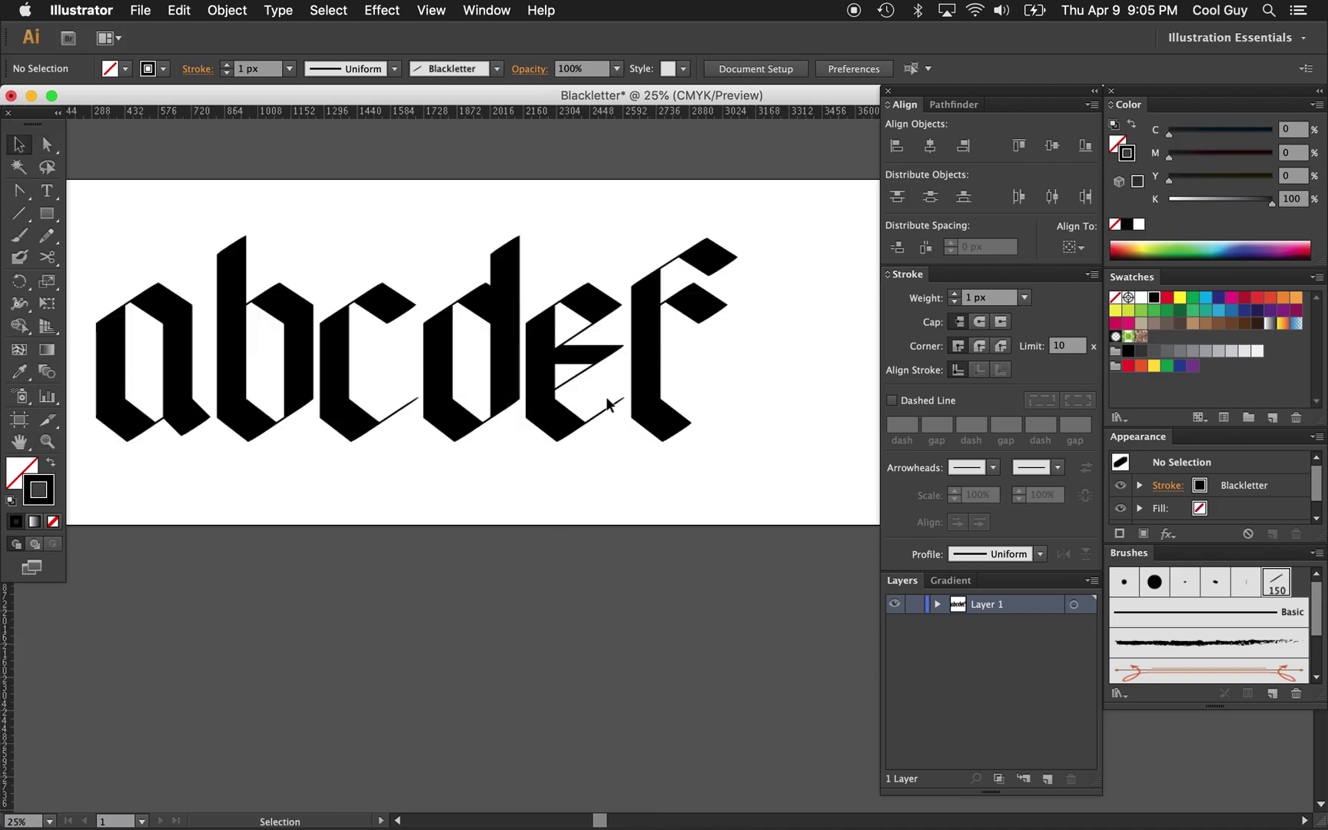
drag(752, 220, 639, 344)
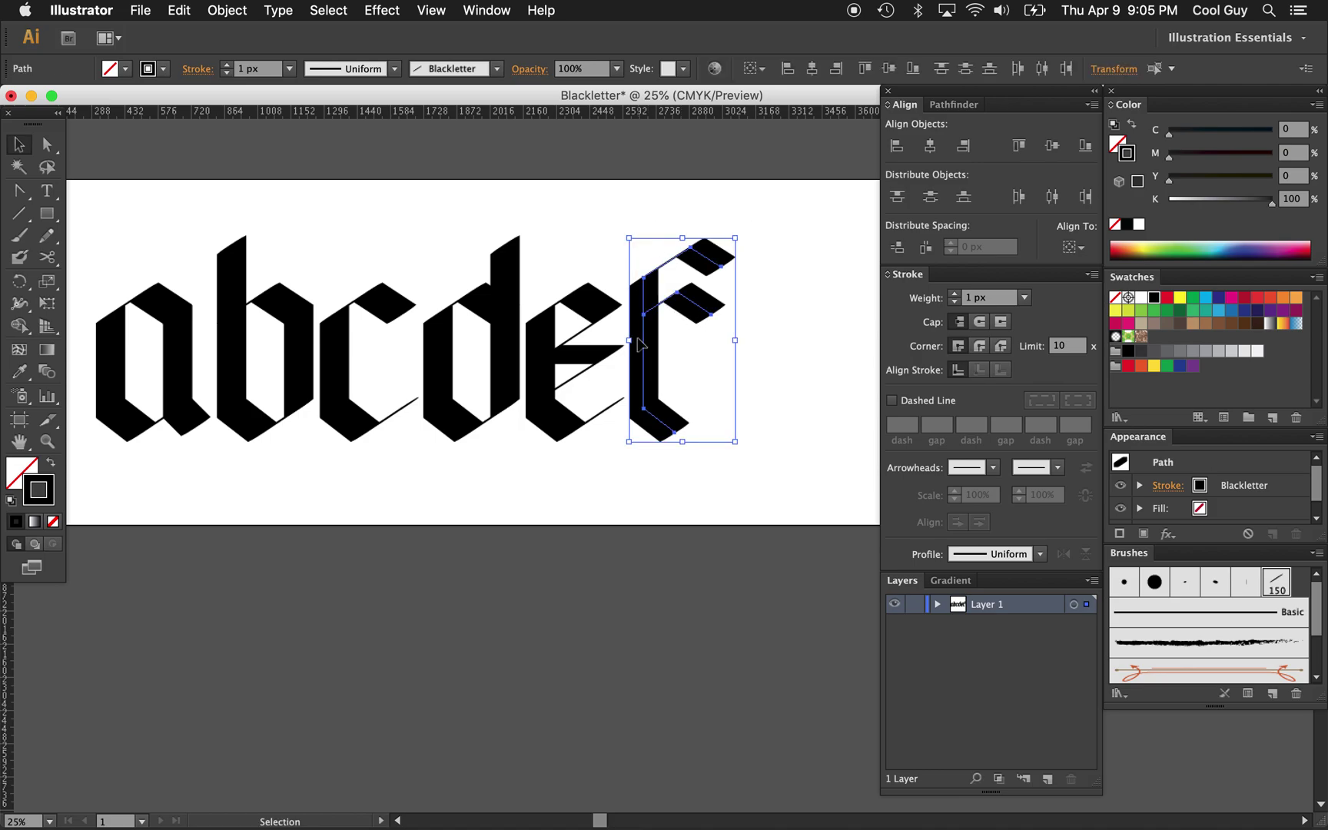
click(788, 356)
key(z)
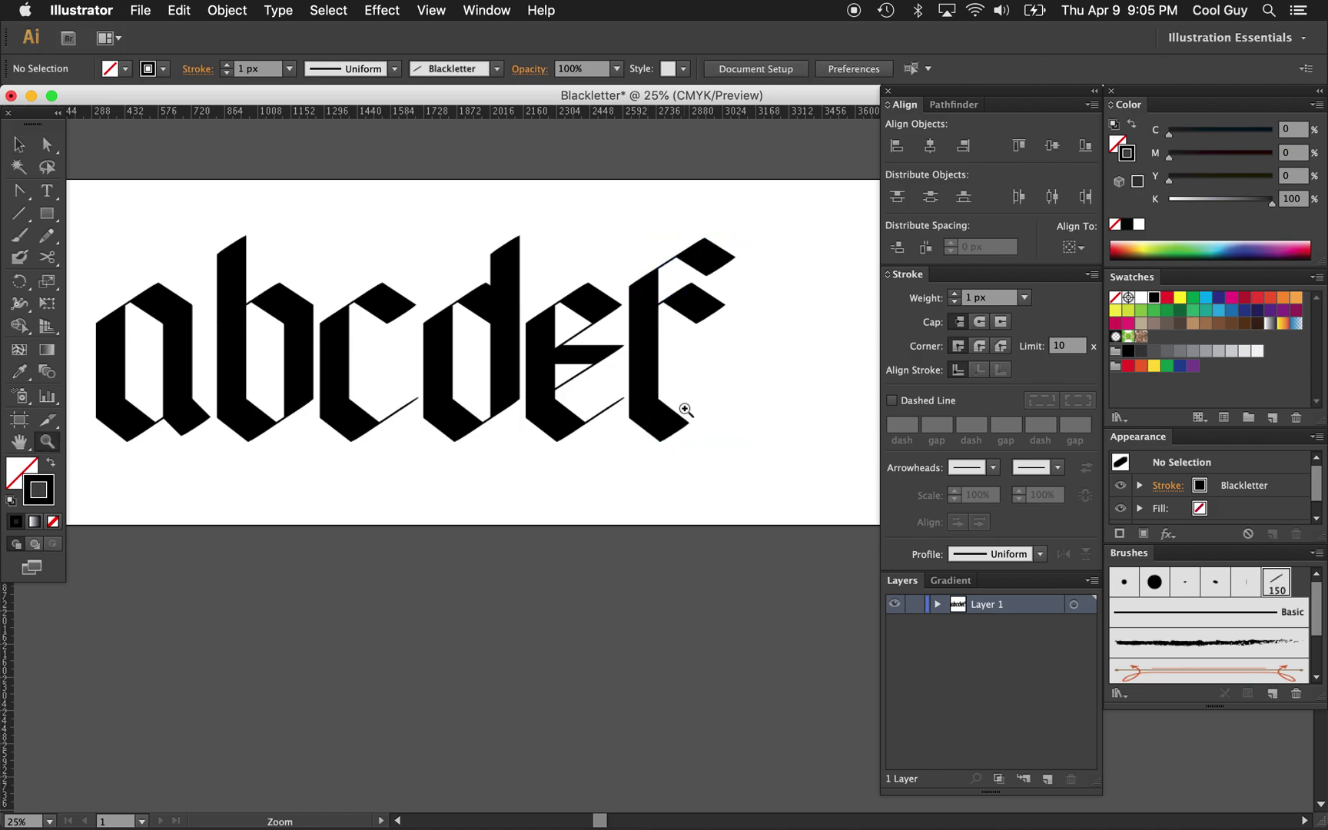
Step: Duplicate the letter c to the right of the f at the same height, and deselect the copy
alt+click(611, 445)
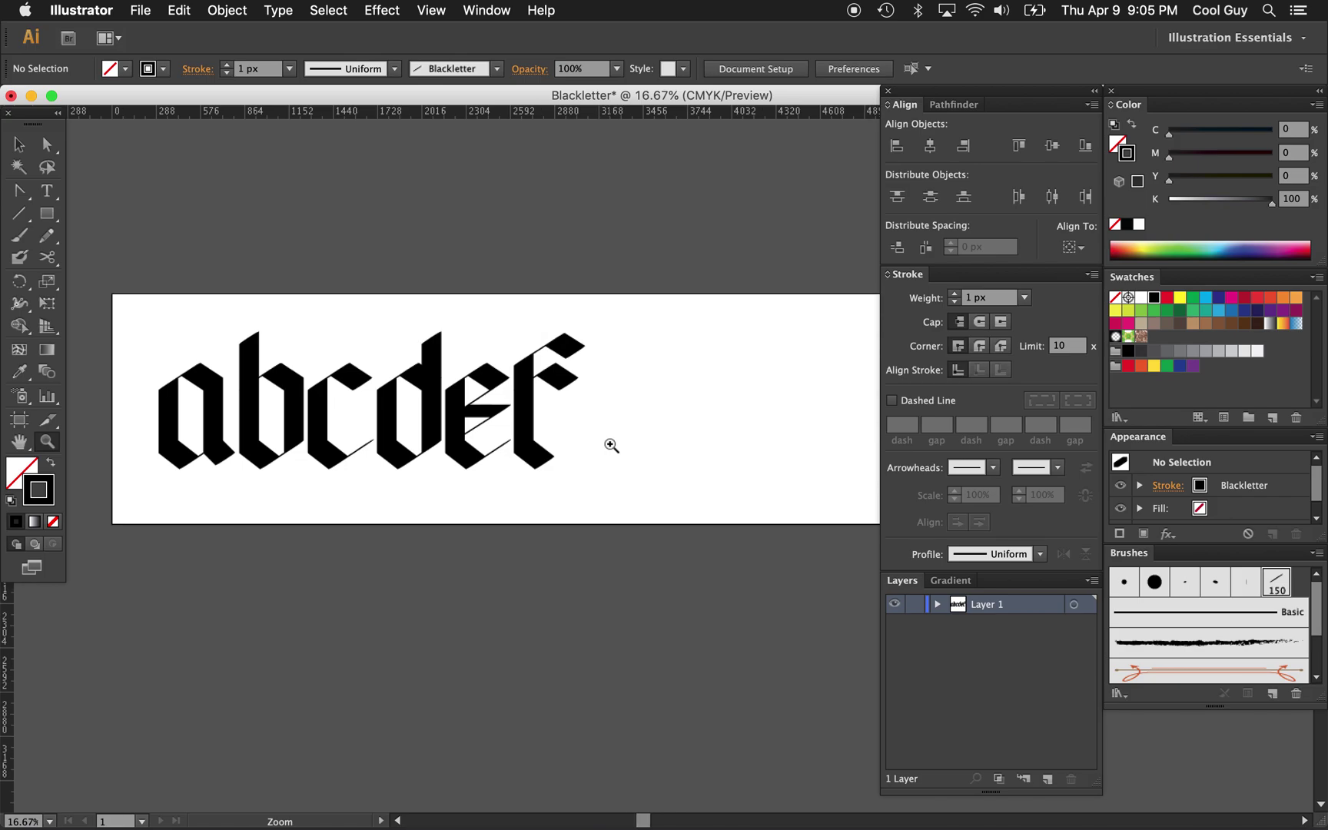
key(v)
drag(350, 336, 312, 484)
drag(324, 416, 584, 423)
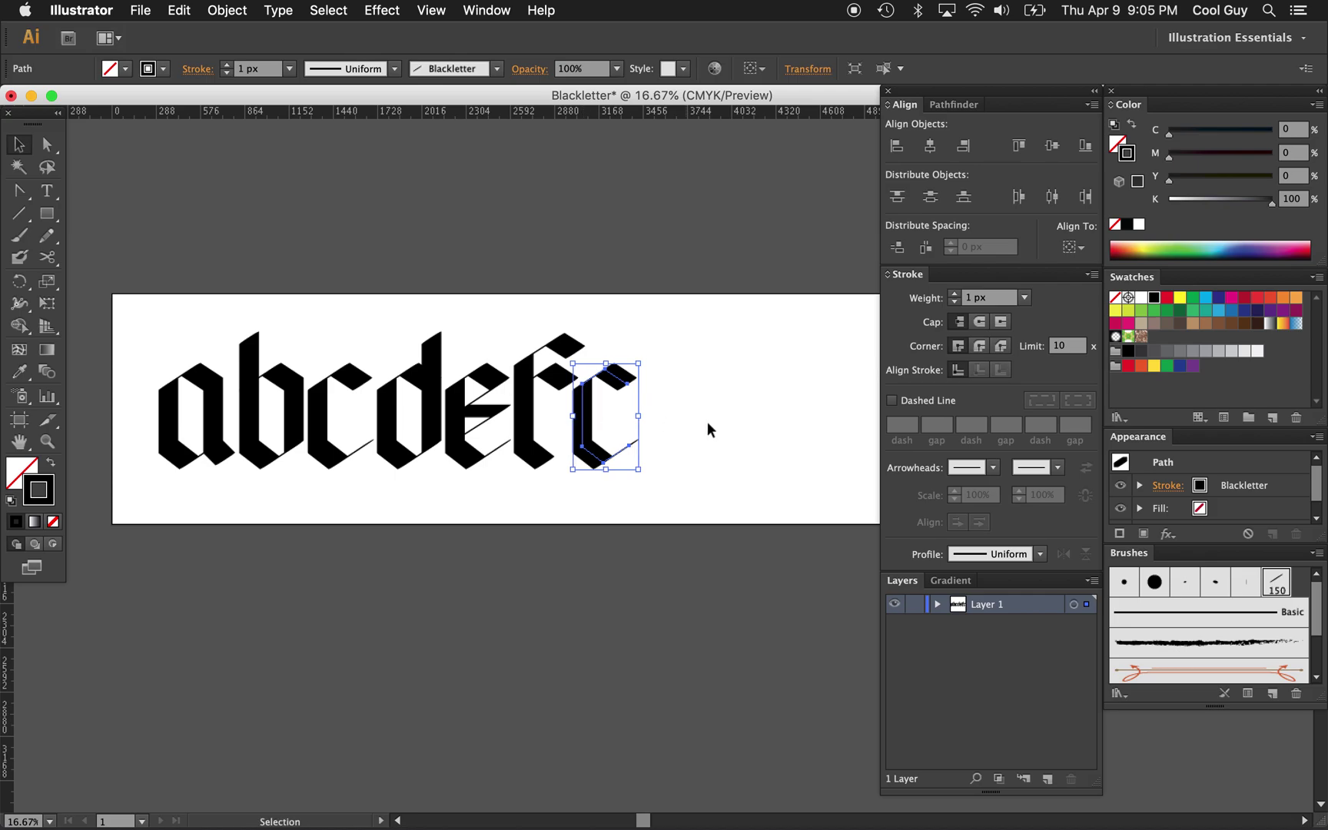
click(647, 450)
Step: Extend the c copy from its upper right end anchor with a vertical Pen stroke that descends just below the baseline
key(z)
click(635, 459)
click(635, 459)
key(p)
key(a)
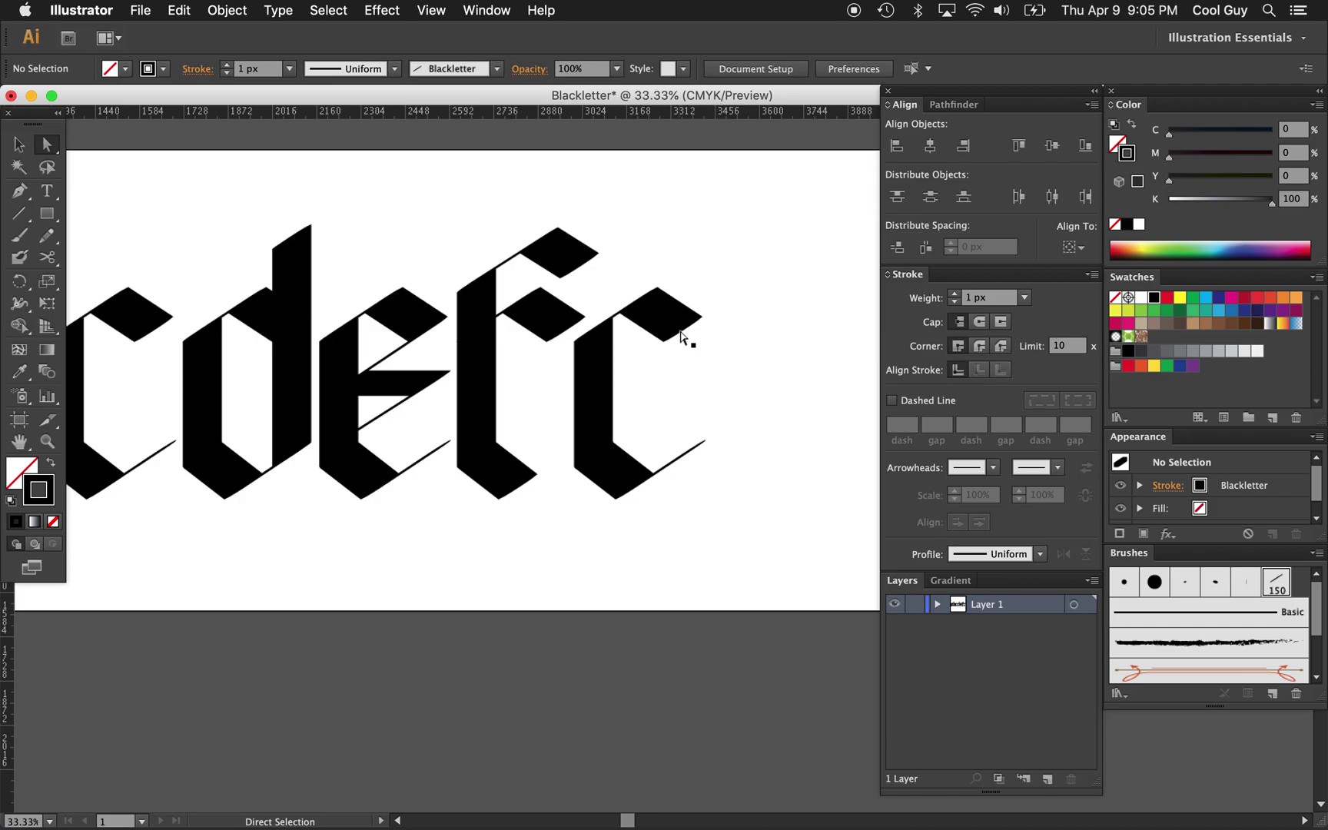
click(680, 336)
key(p)
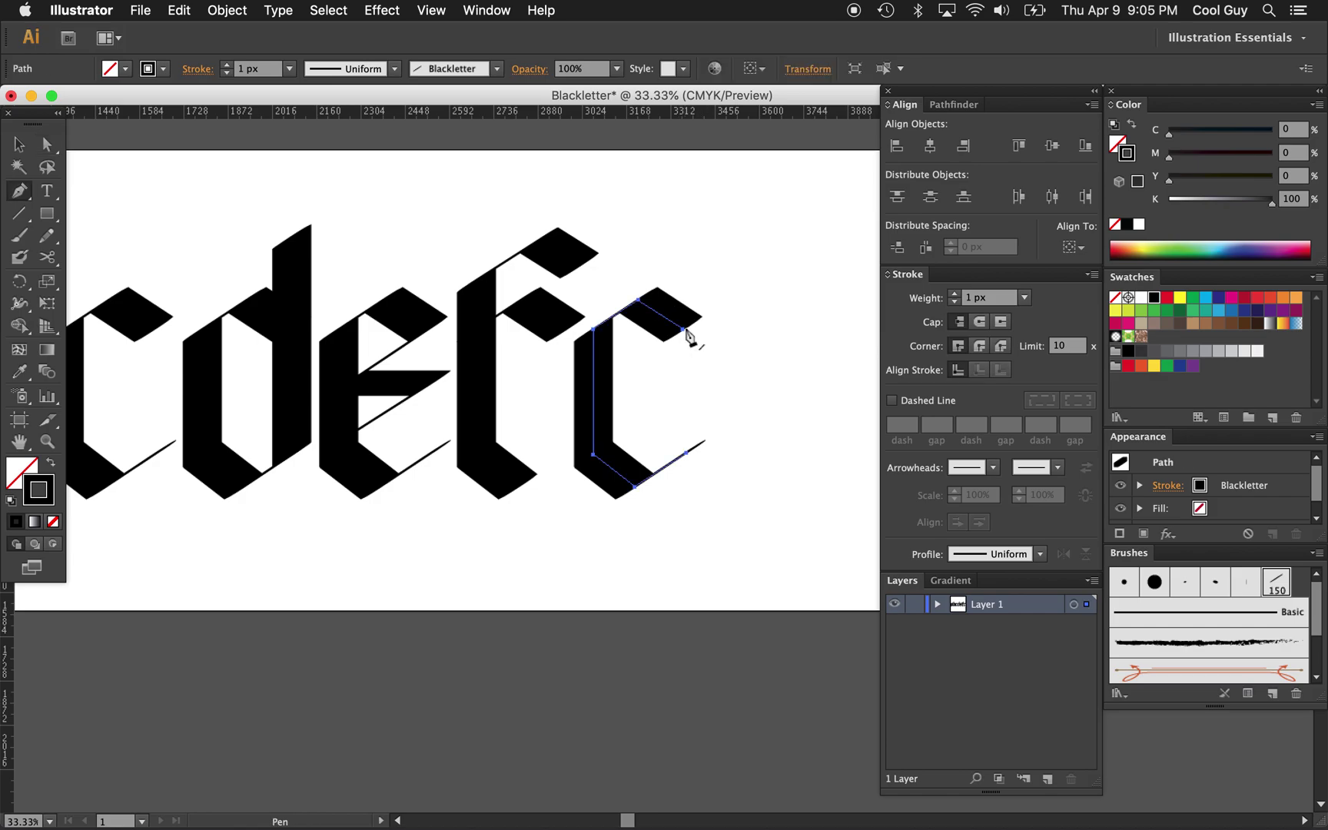
click(684, 330)
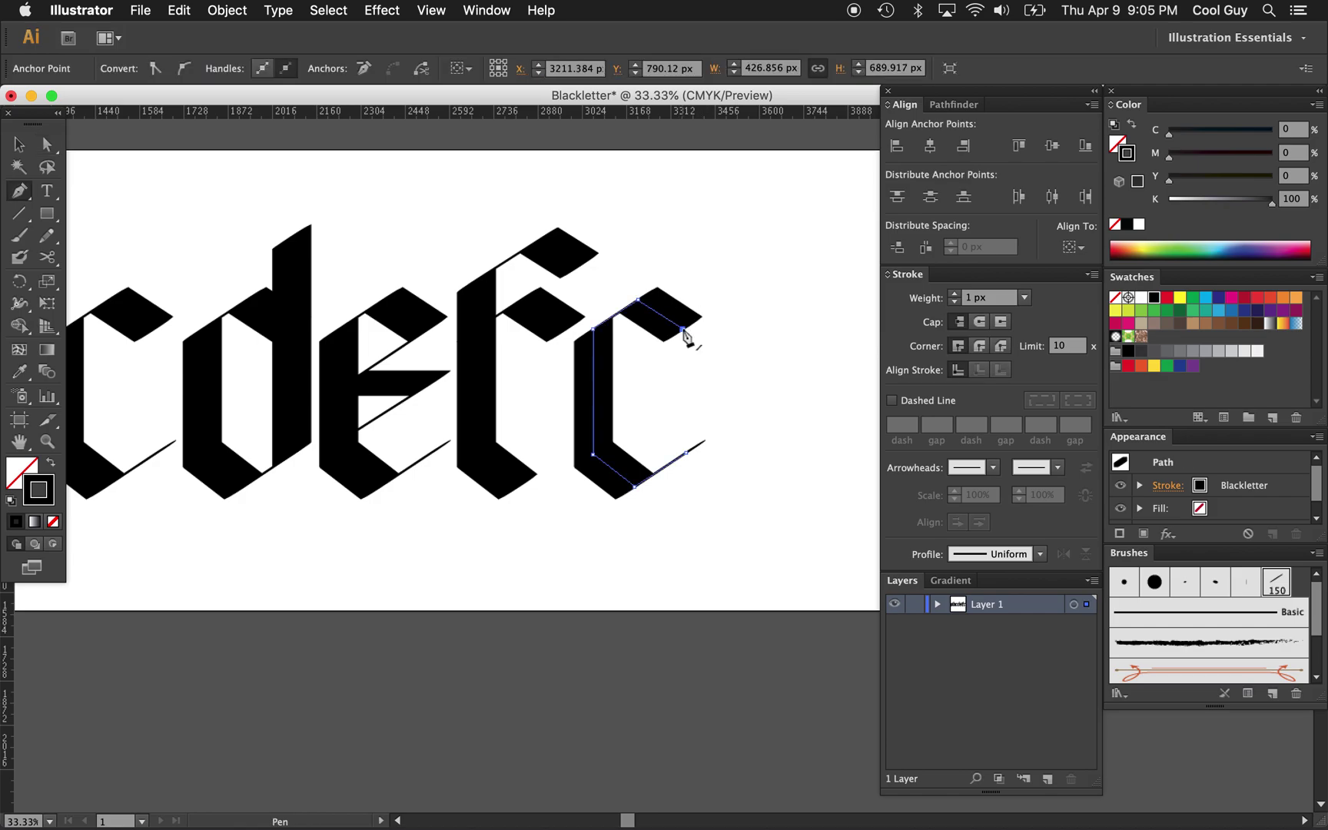
shift+click(683, 505)
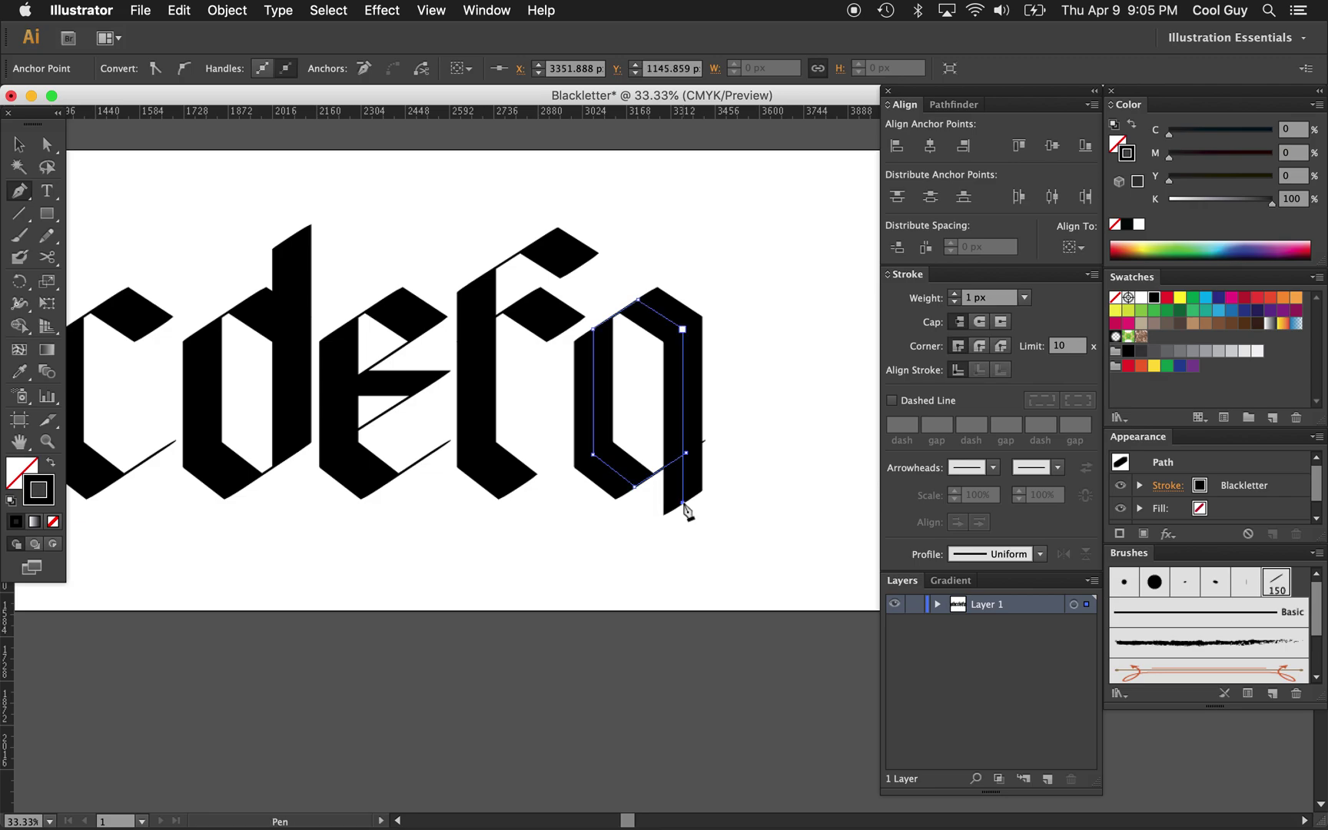
key(super)
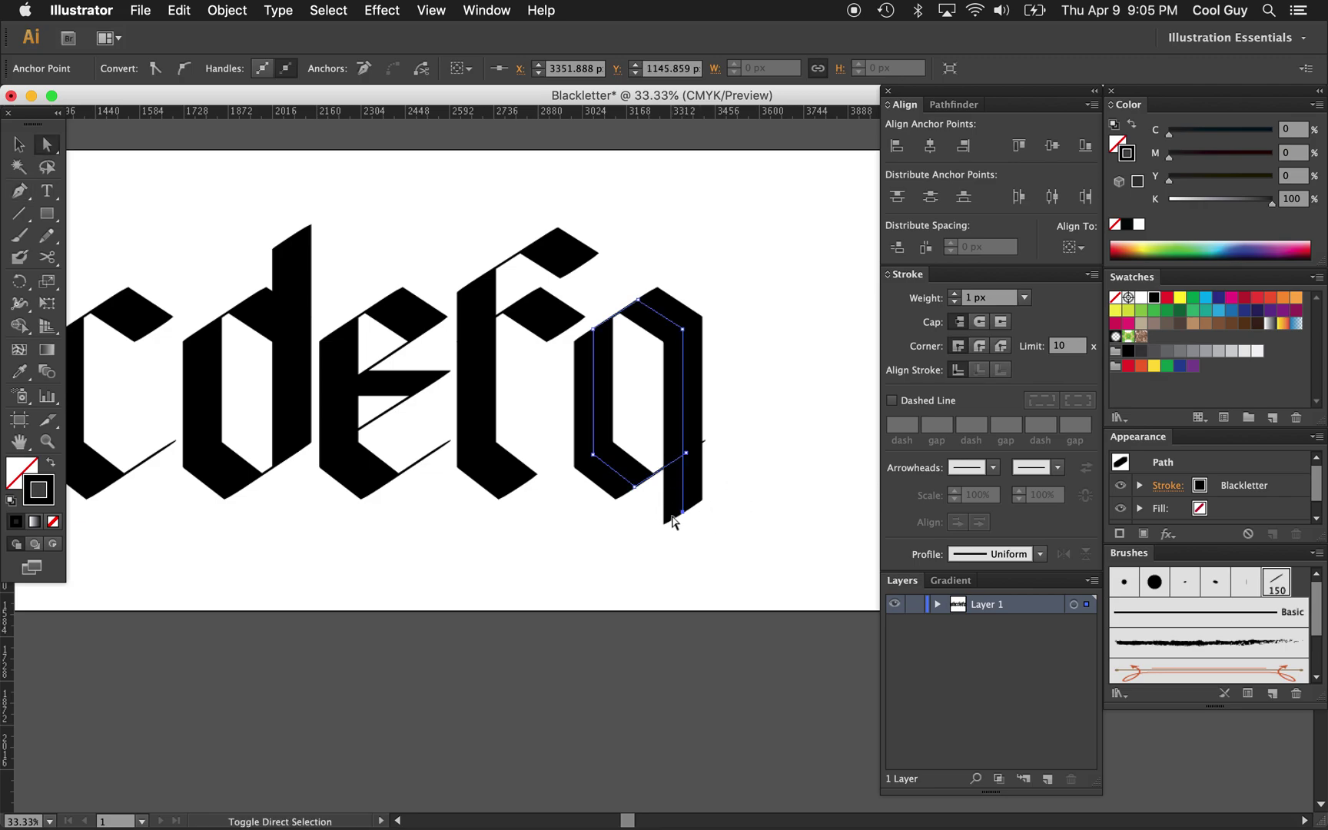
super+click(706, 604)
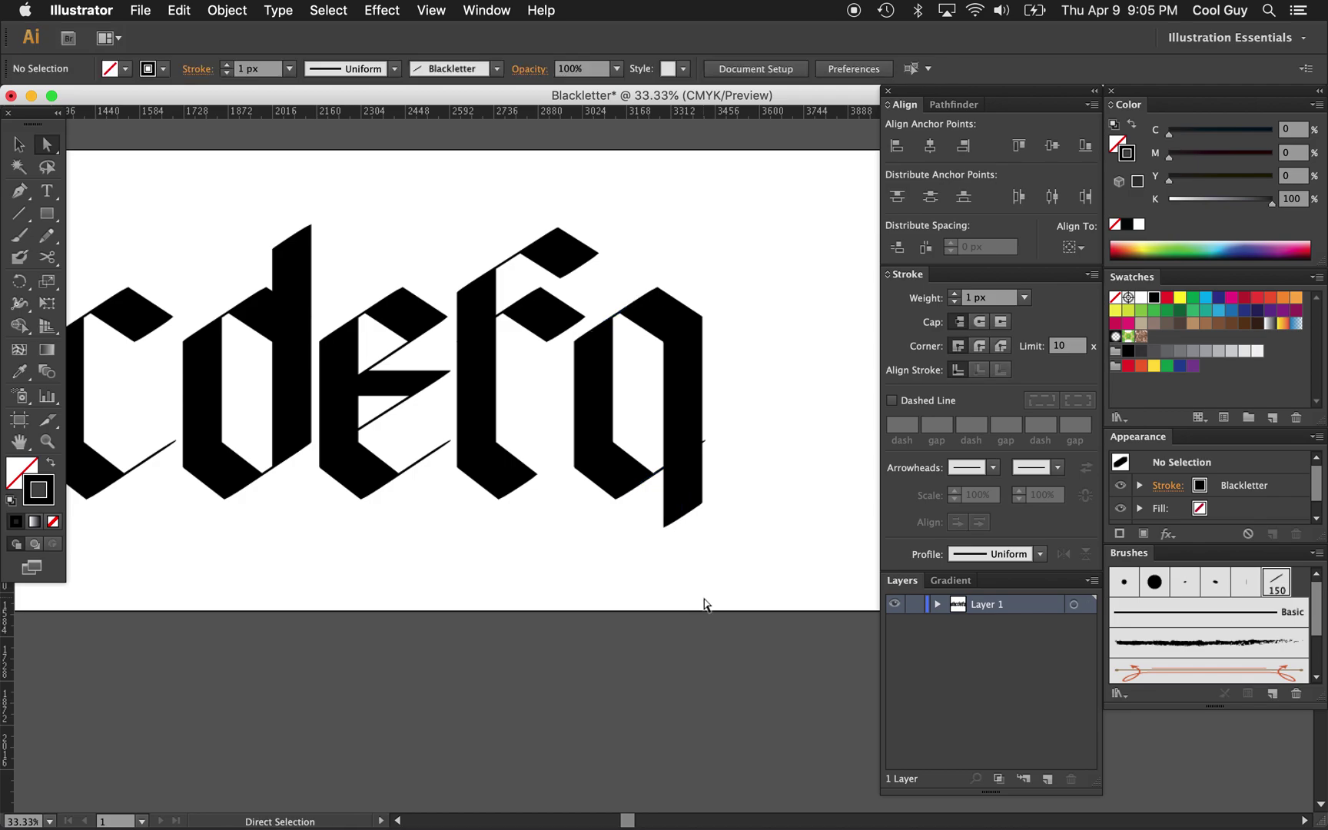
Step: Continue the path from the descending stroke's end with a hairline down-left and a thick diagonal up-left to form the g's tail
super+click(690, 507)
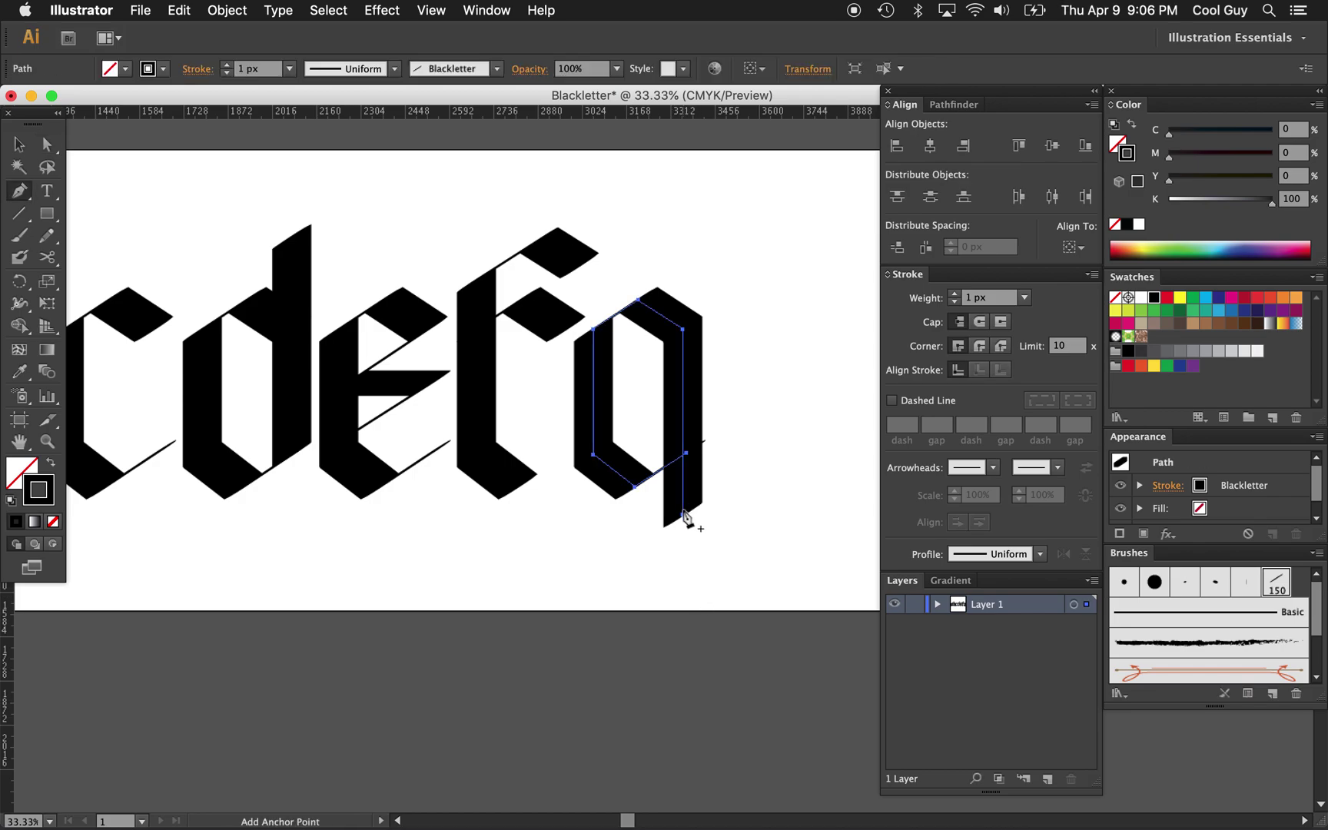
super+click(683, 515)
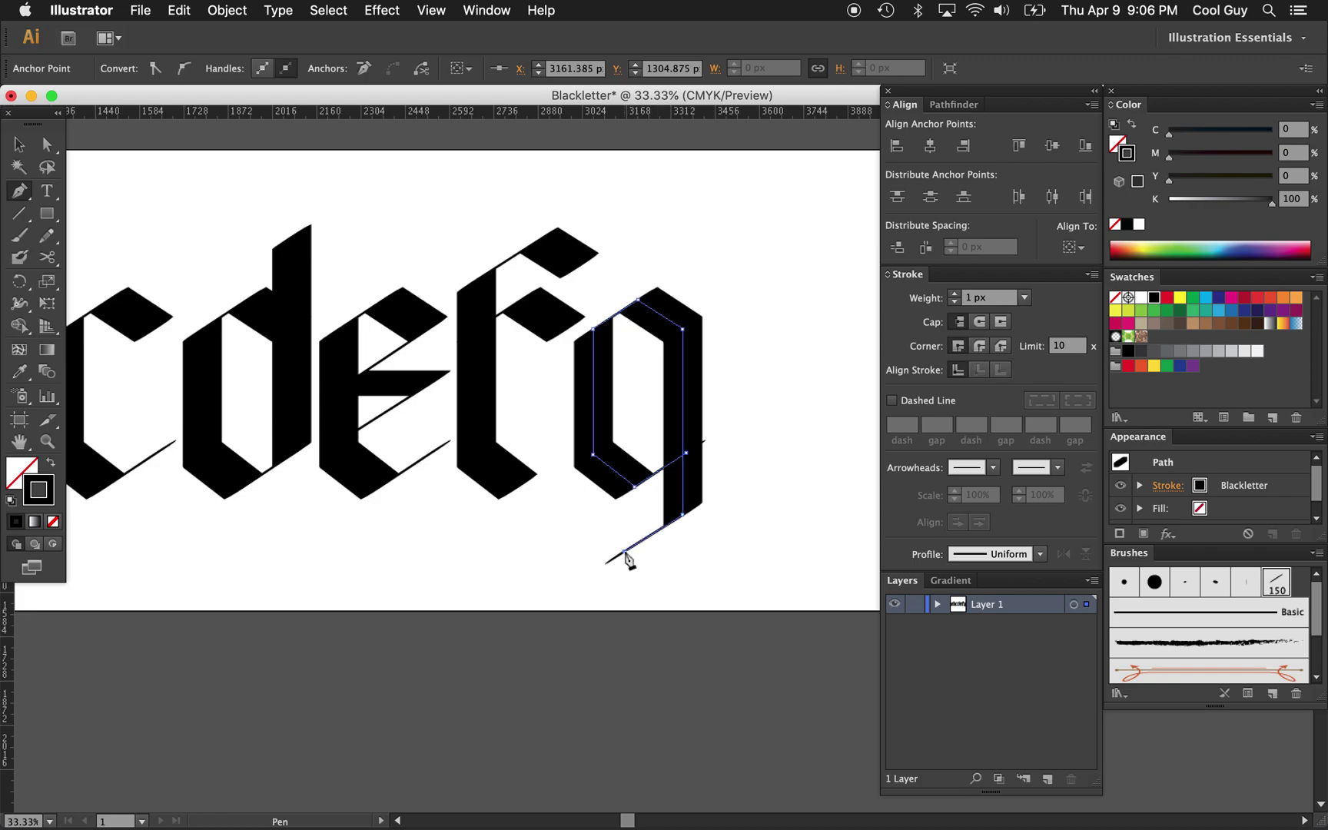
click(552, 510)
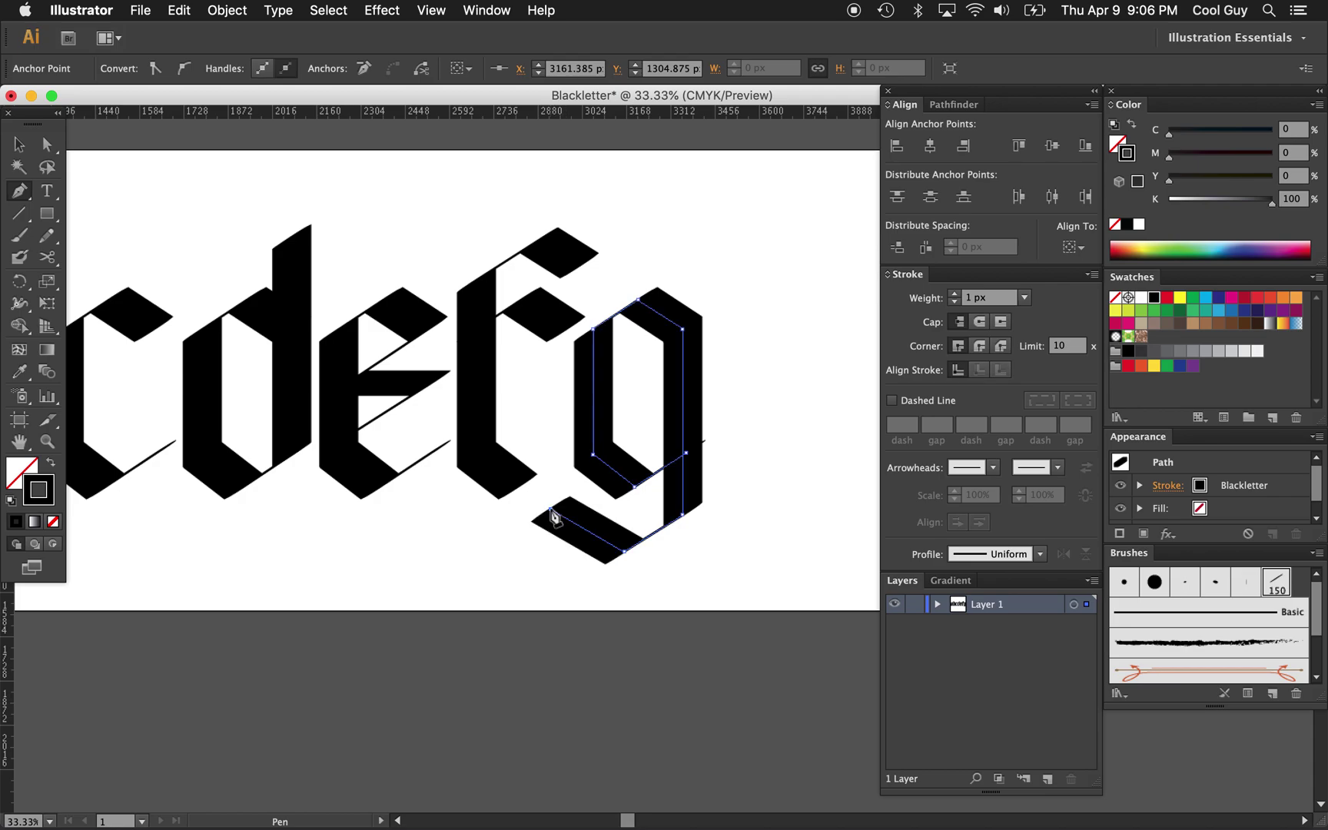
super+click(726, 581)
Step: Lower the anchor point at the bottom corner of the g's tail to Y 1308.875 px, and deselect the path
key(z)
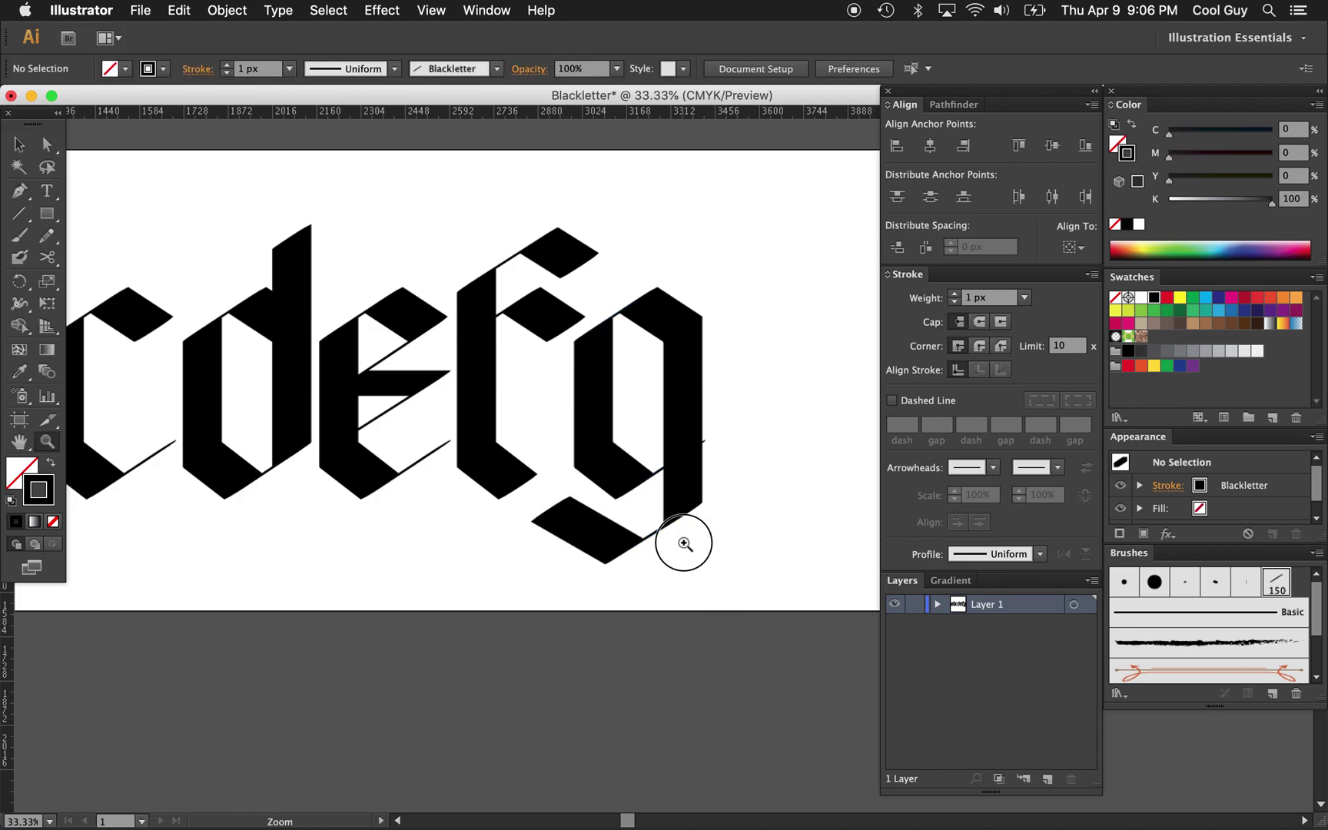
click(684, 546)
click(661, 476)
key(a)
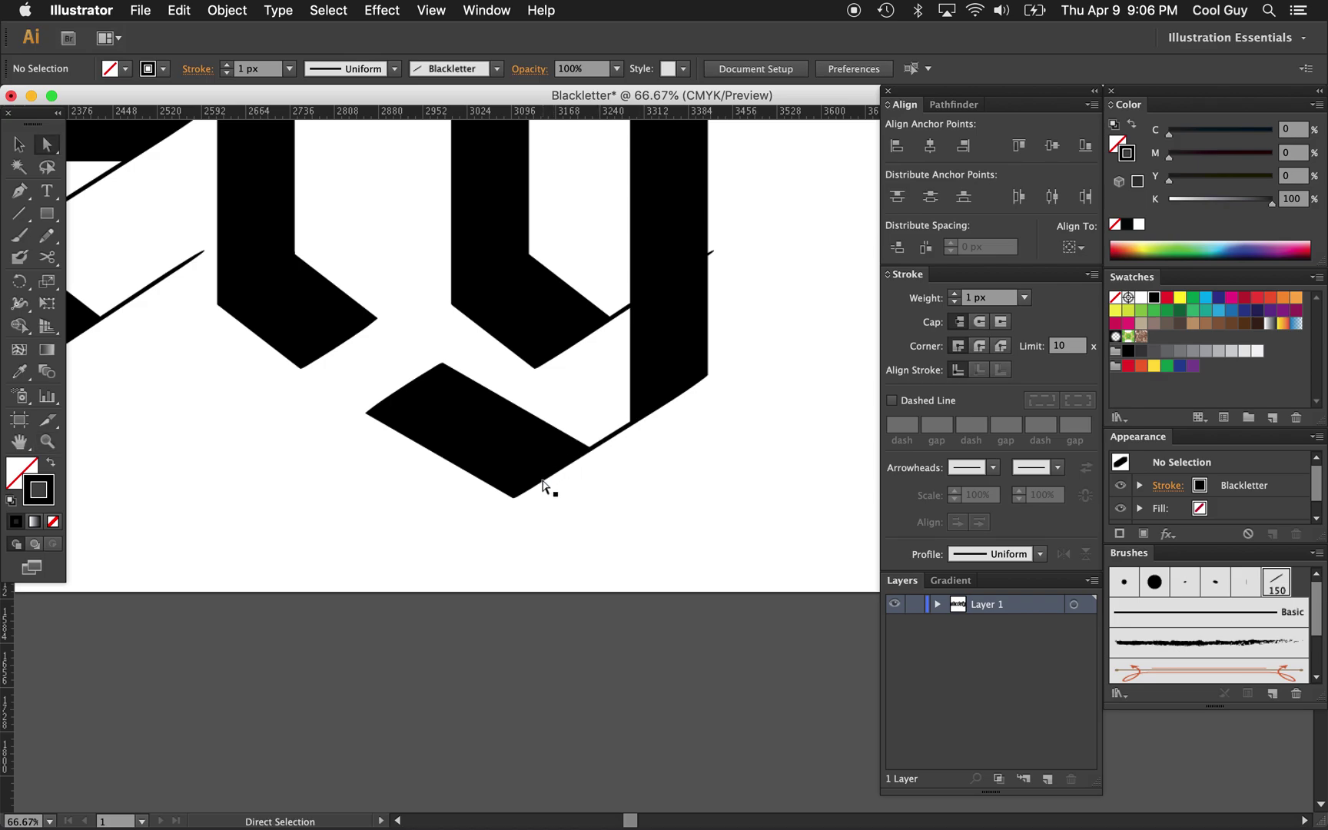
drag(551, 476, 554, 478)
key(super+z)
key(super+shift+z)
key(super+z)
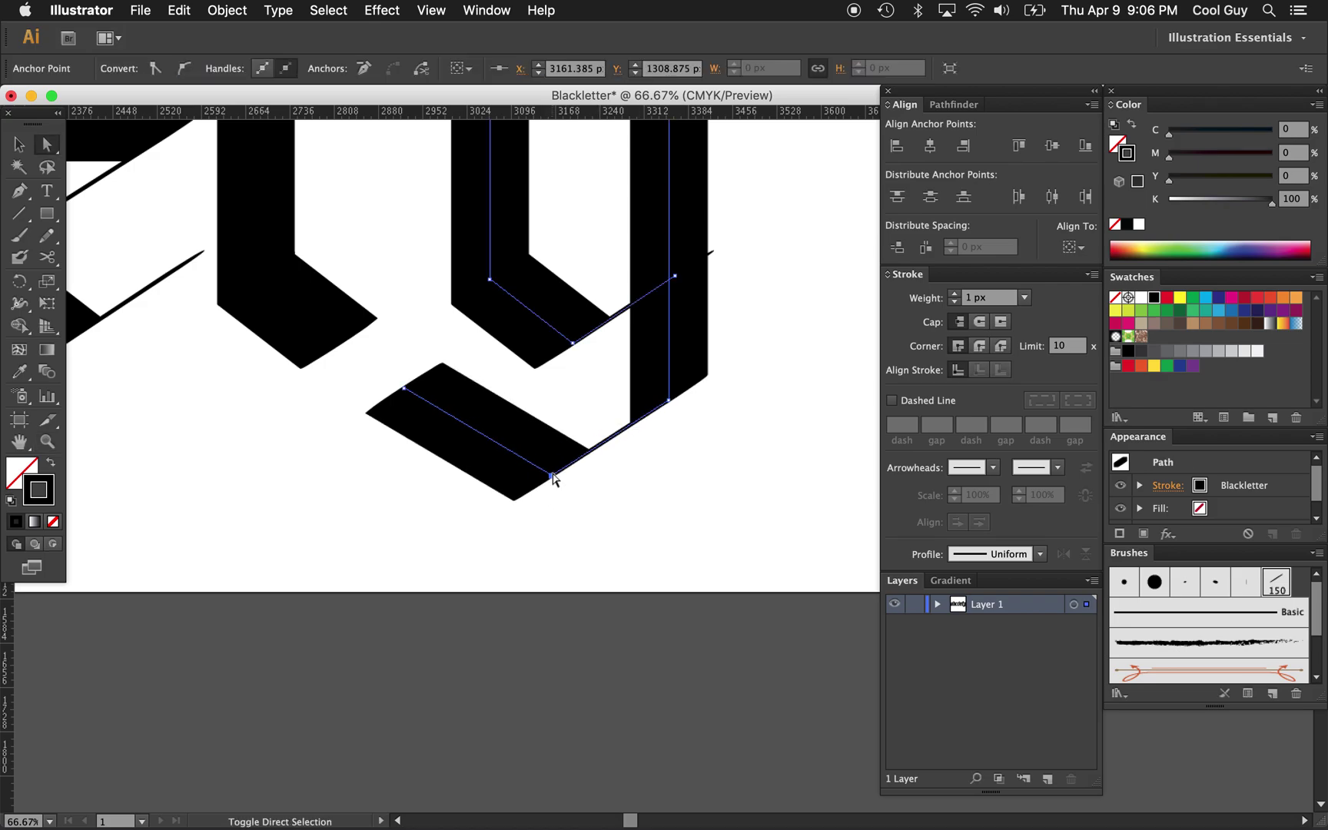
click(698, 487)
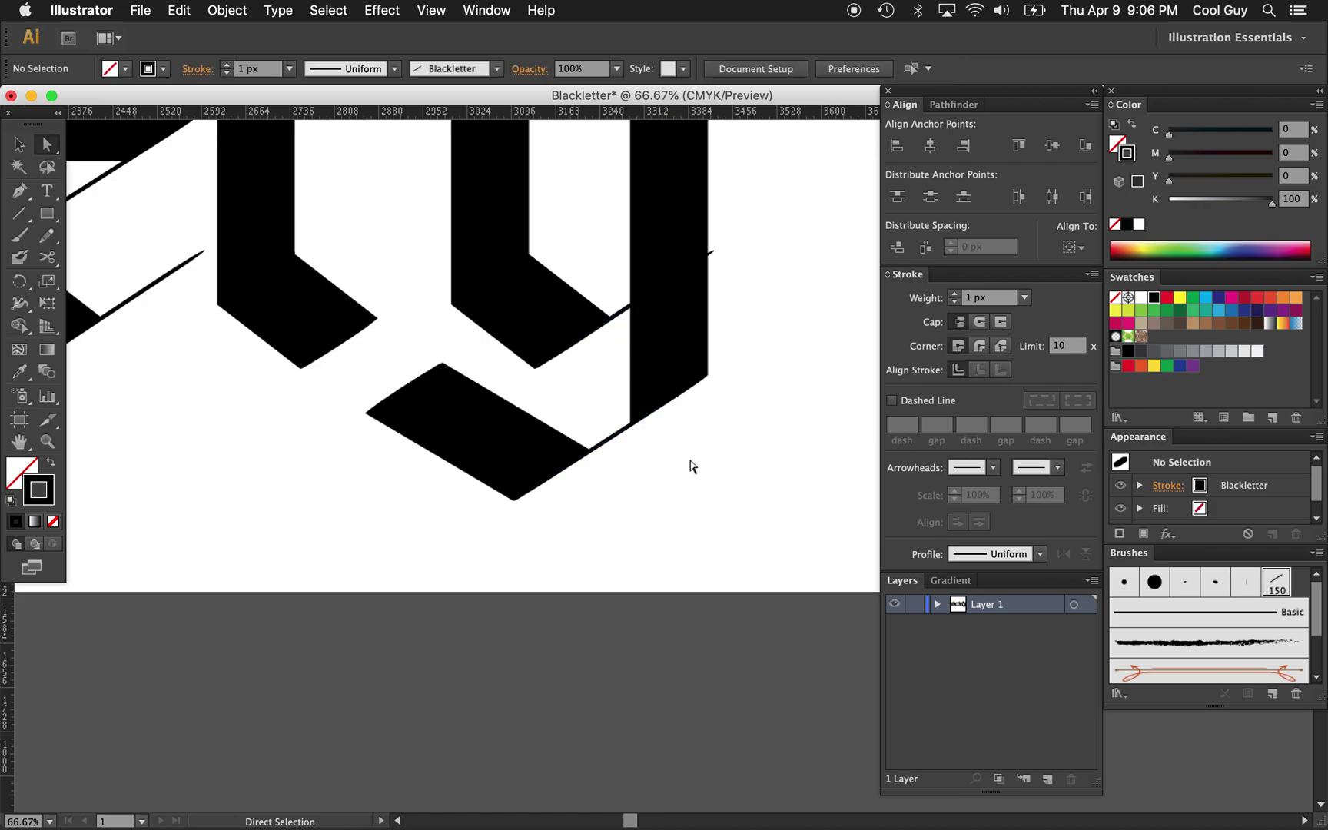
Step: Shorten the g's bowl hairline by adding an anchor point inside the right stroke and deleting the protruding end anchor
scroll(695, 366, up, 5)
scroll(695, 366, right, 1)
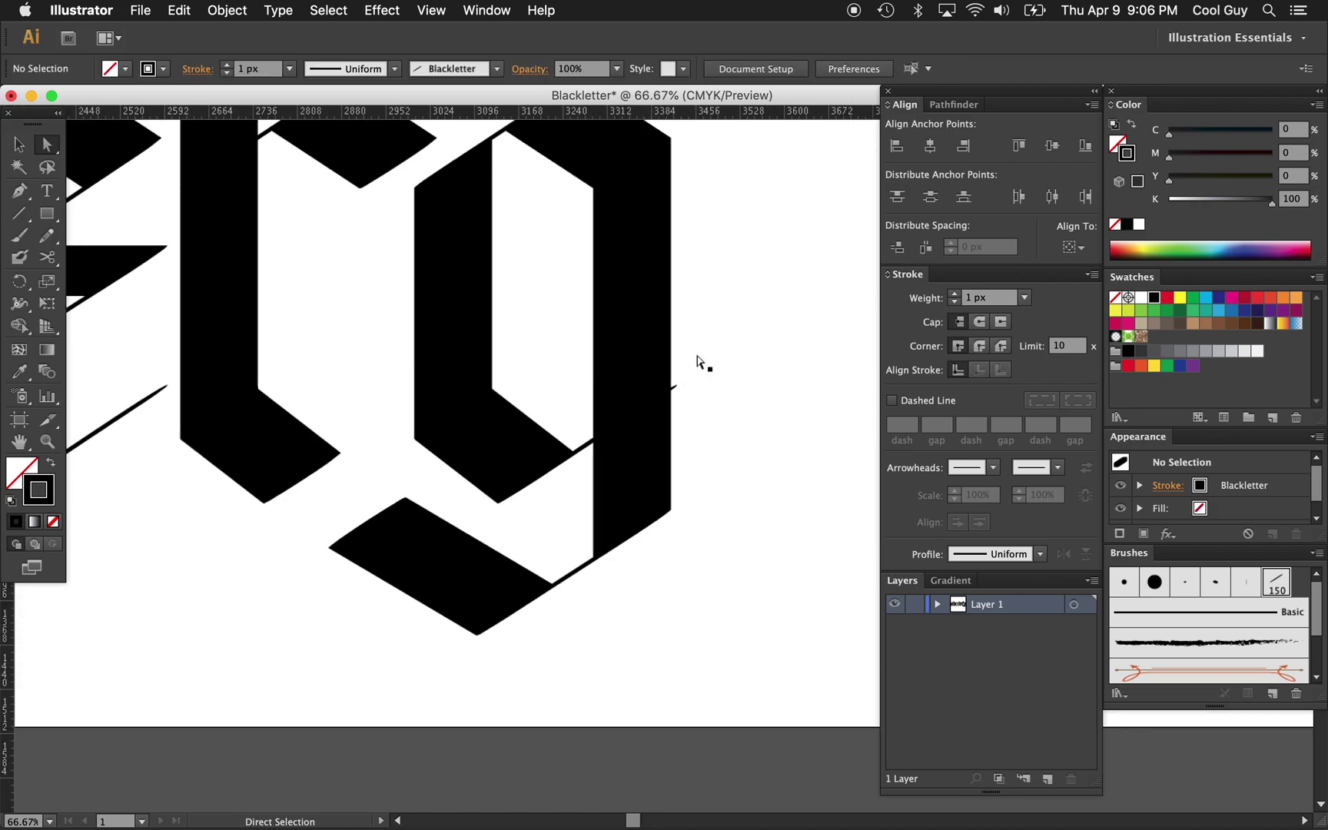
click(677, 389)
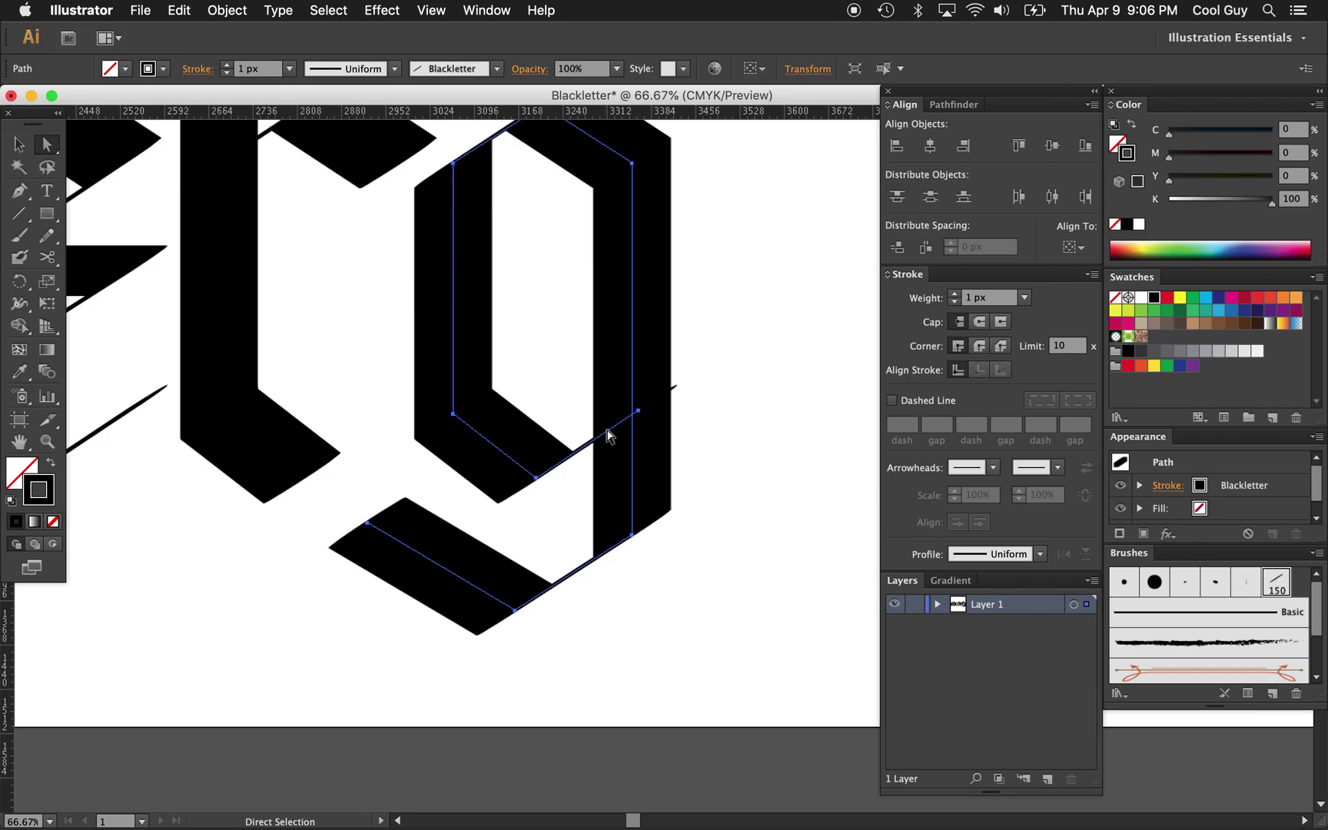
key(plus)
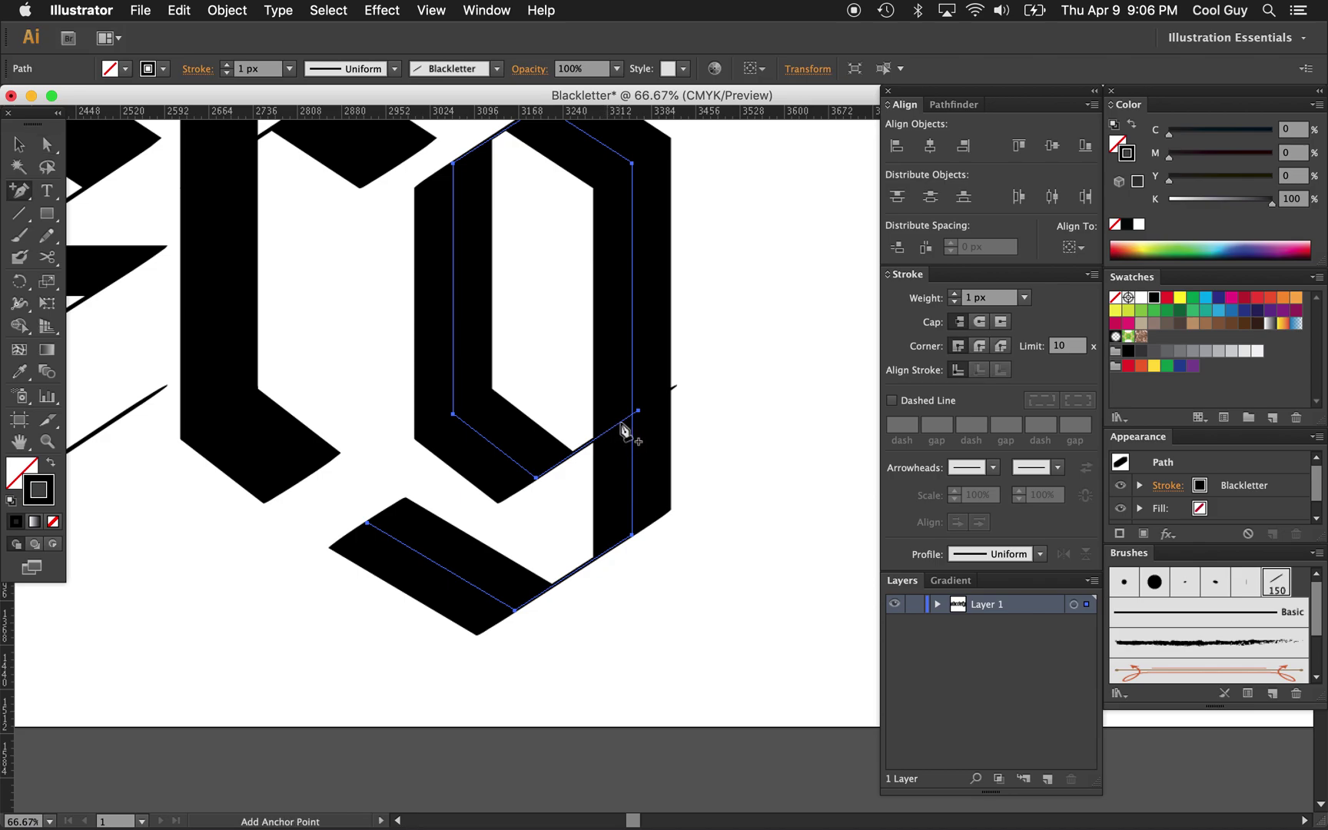
click(623, 422)
key(minus)
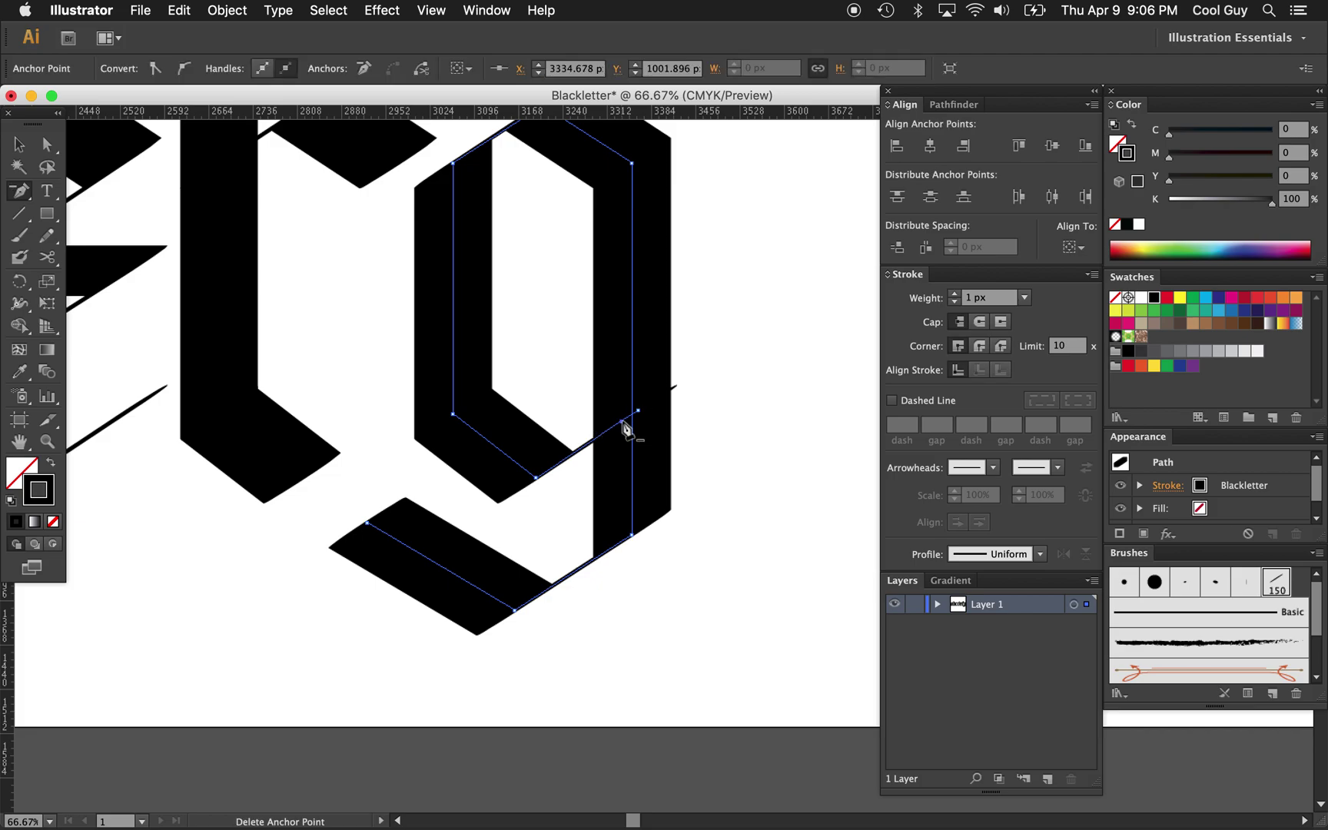
super+click(723, 433)
Step: Duplicate the letter b to the right of the g at the same height, and deselect the copy
key(z)
alt+click(707, 438)
alt+click(703, 441)
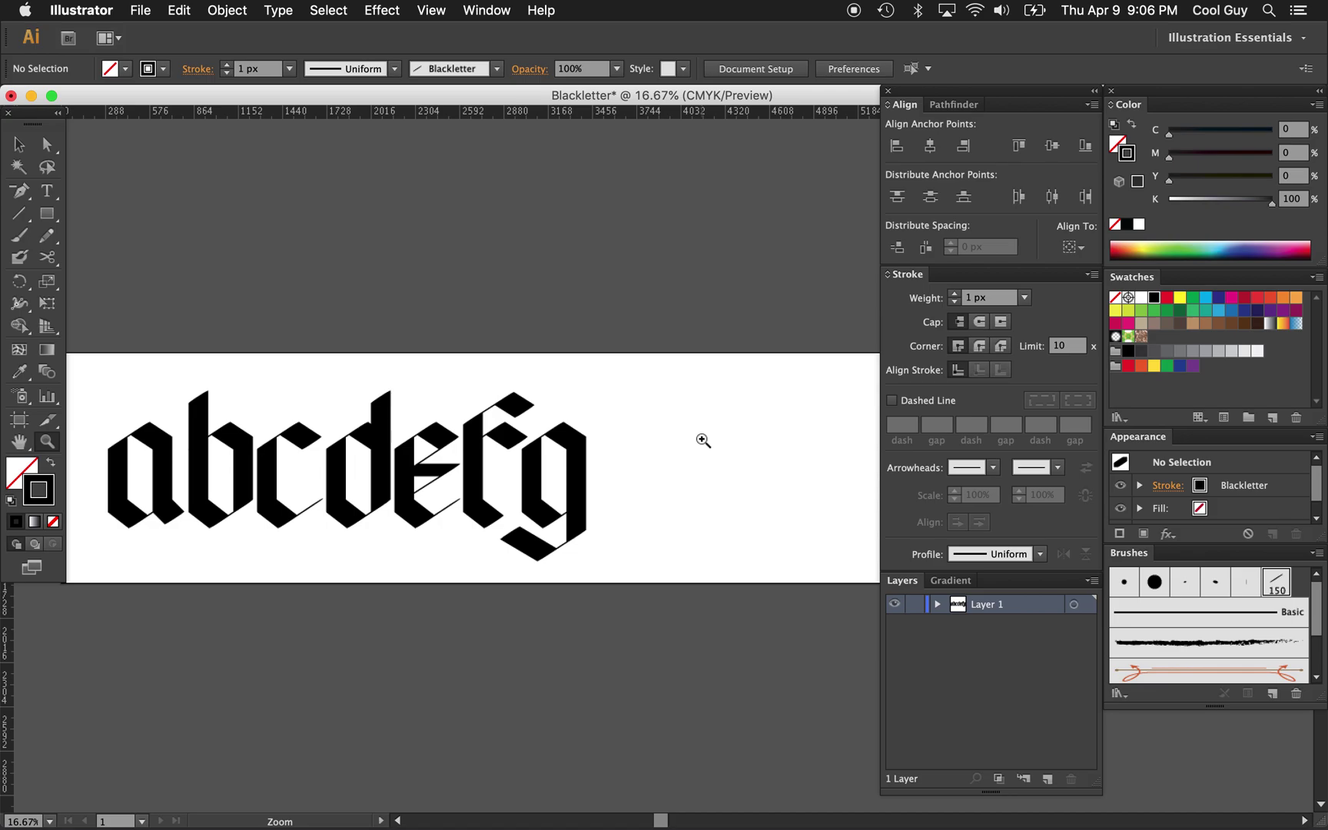
click(657, 473)
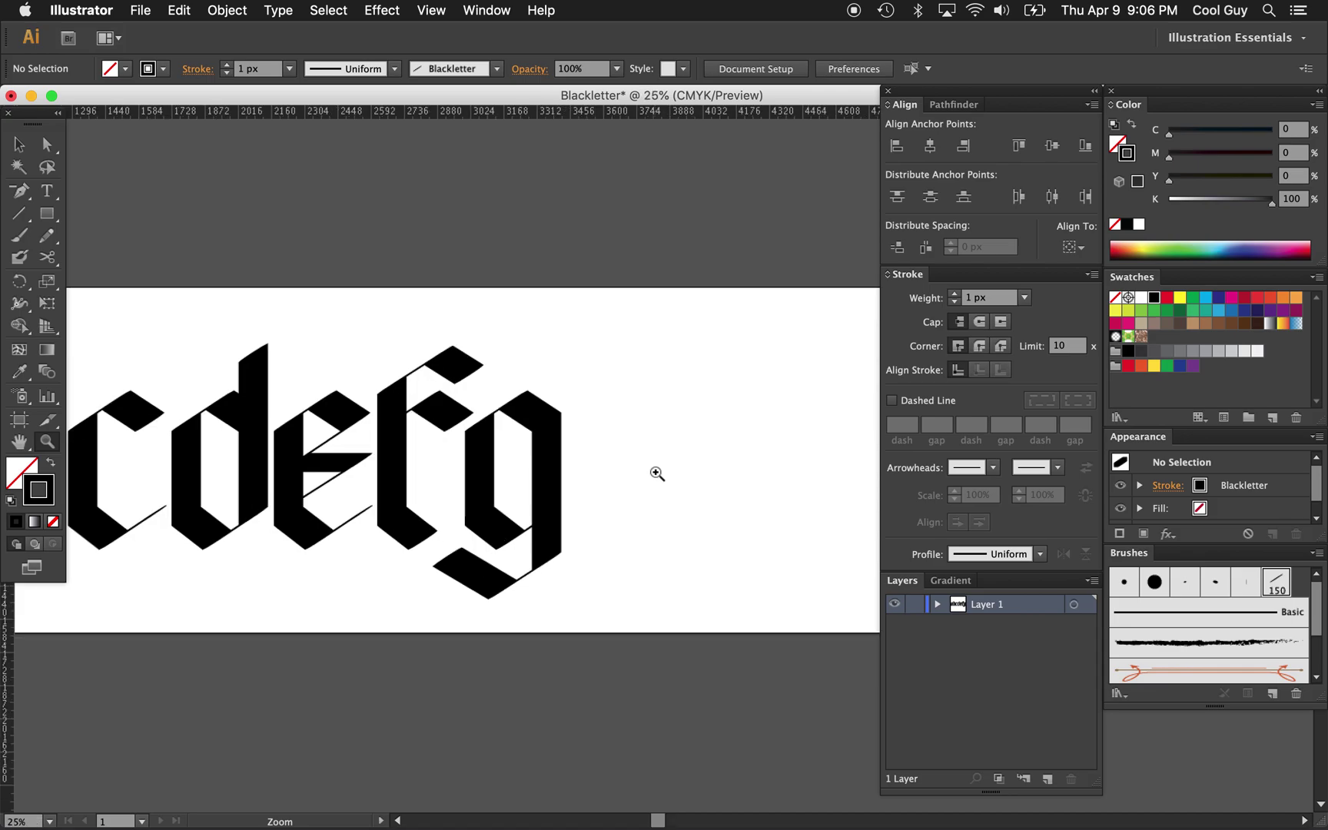
alt+click(657, 474)
key(v)
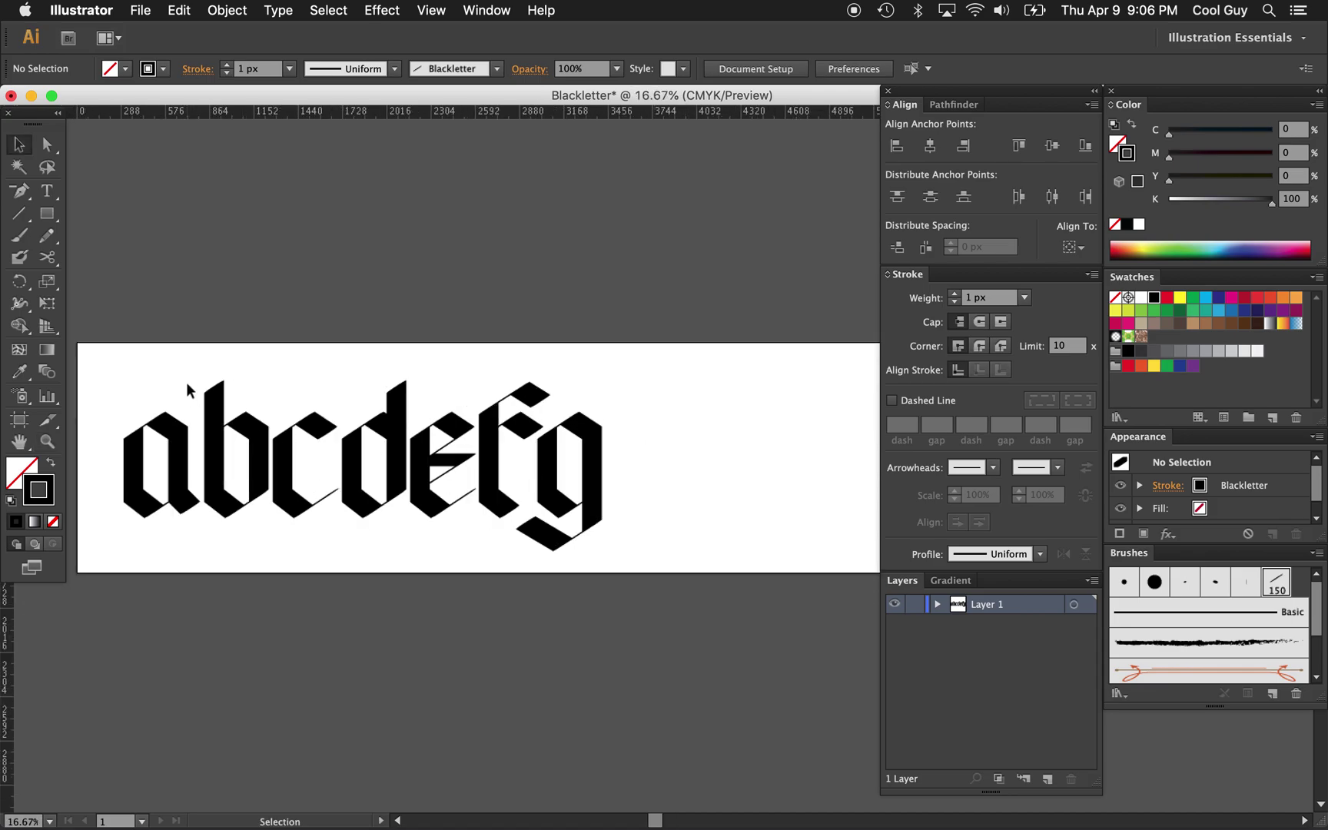
click(231, 465)
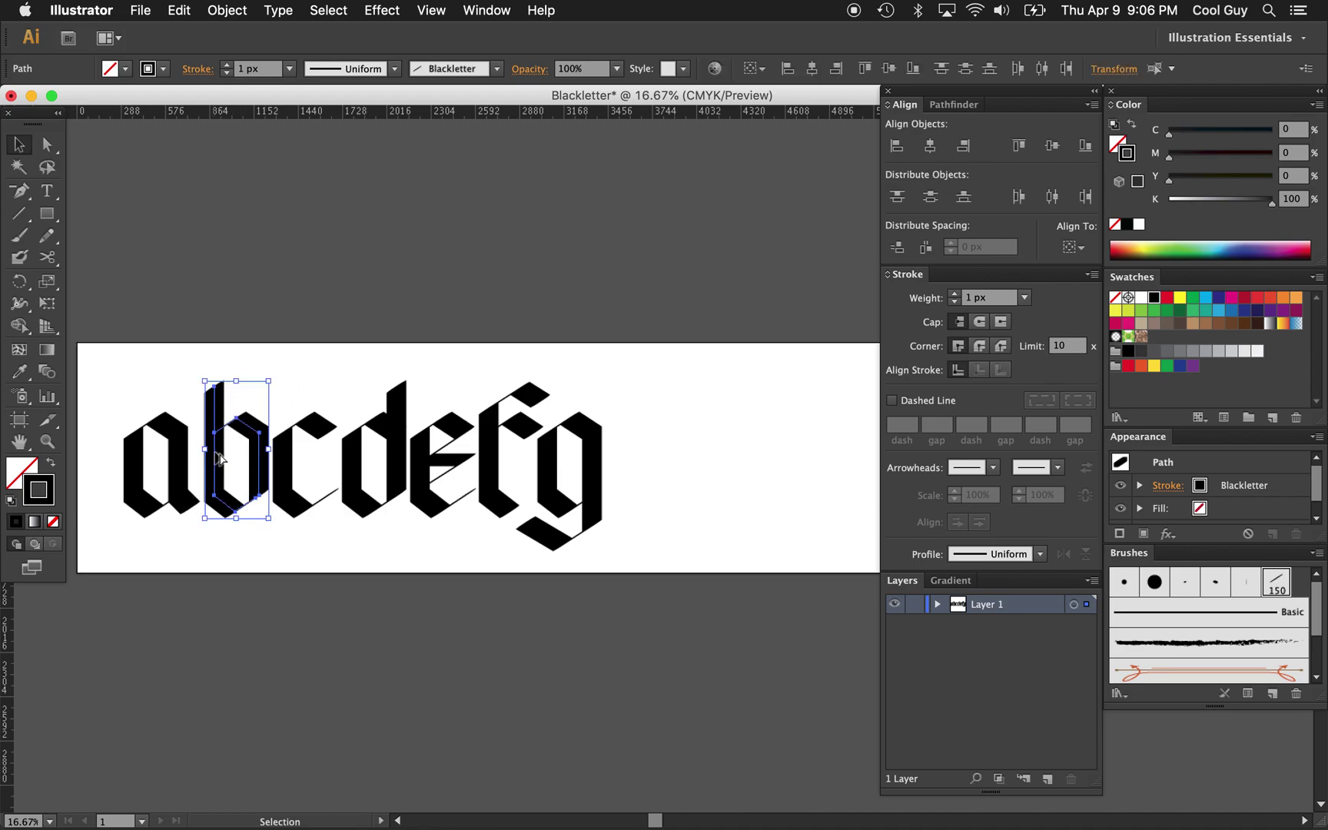
drag(286, 458, 622, 461)
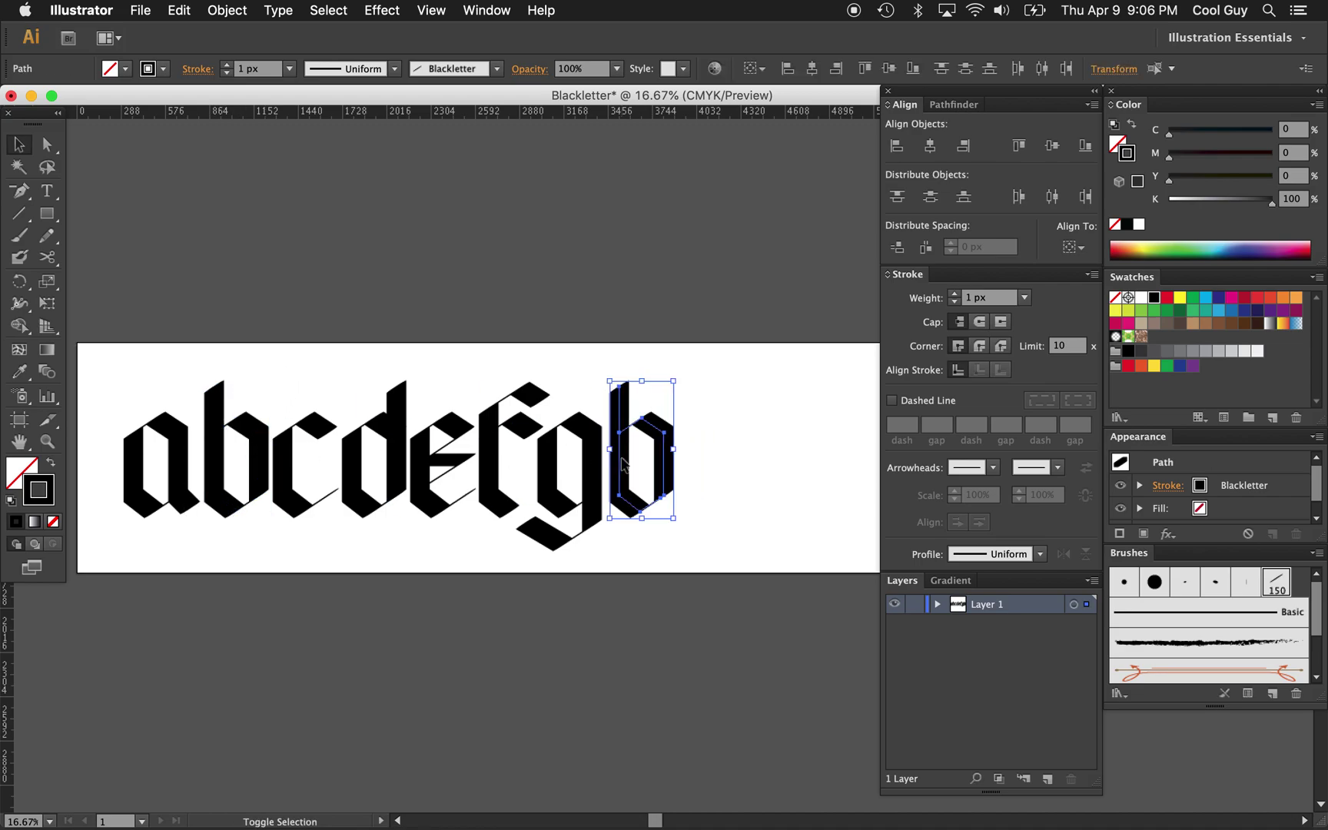
click(698, 538)
Step: Delete the bottom hairline's end anchor and the bottom corner anchor of the copied b to open it into an h
key(z)
click(681, 504)
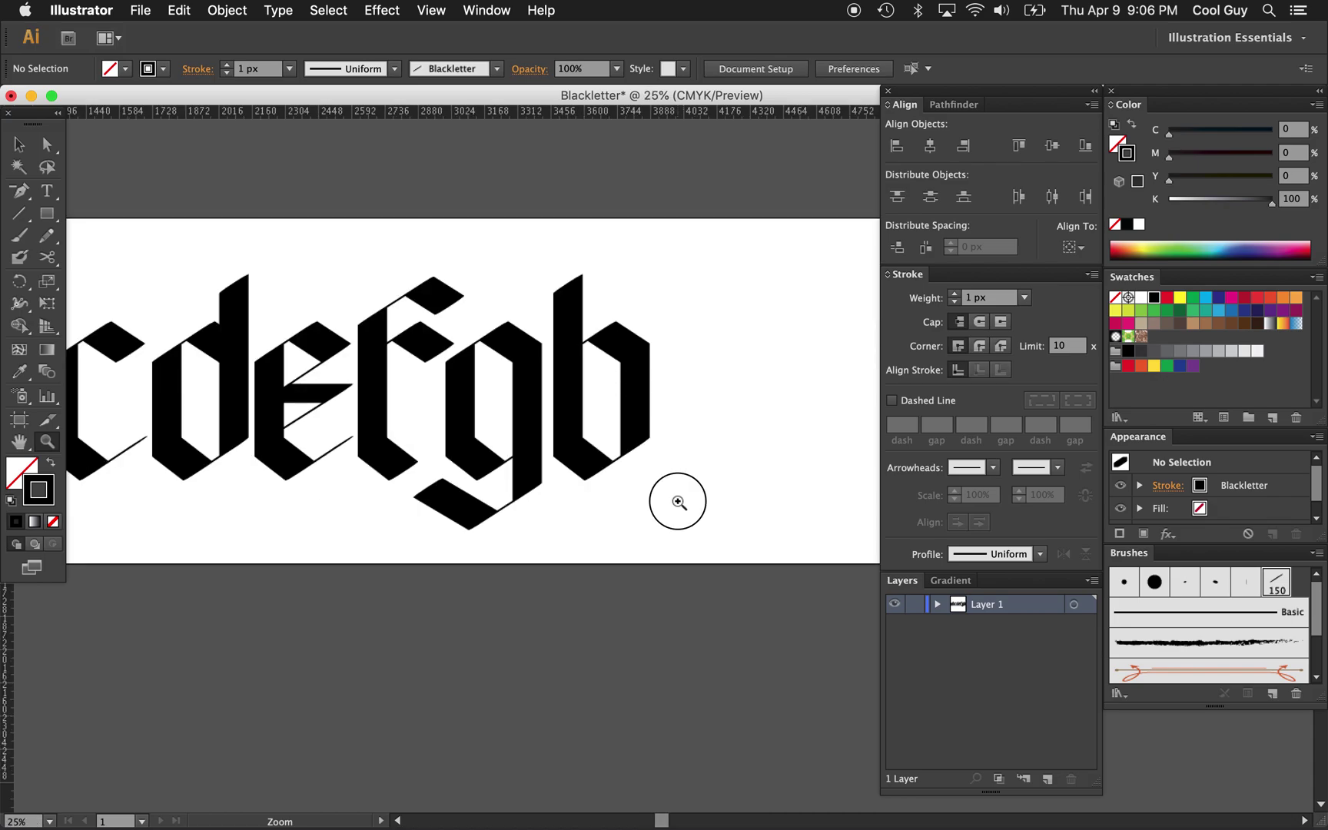
click(678, 505)
click(679, 504)
key(a)
click(479, 343)
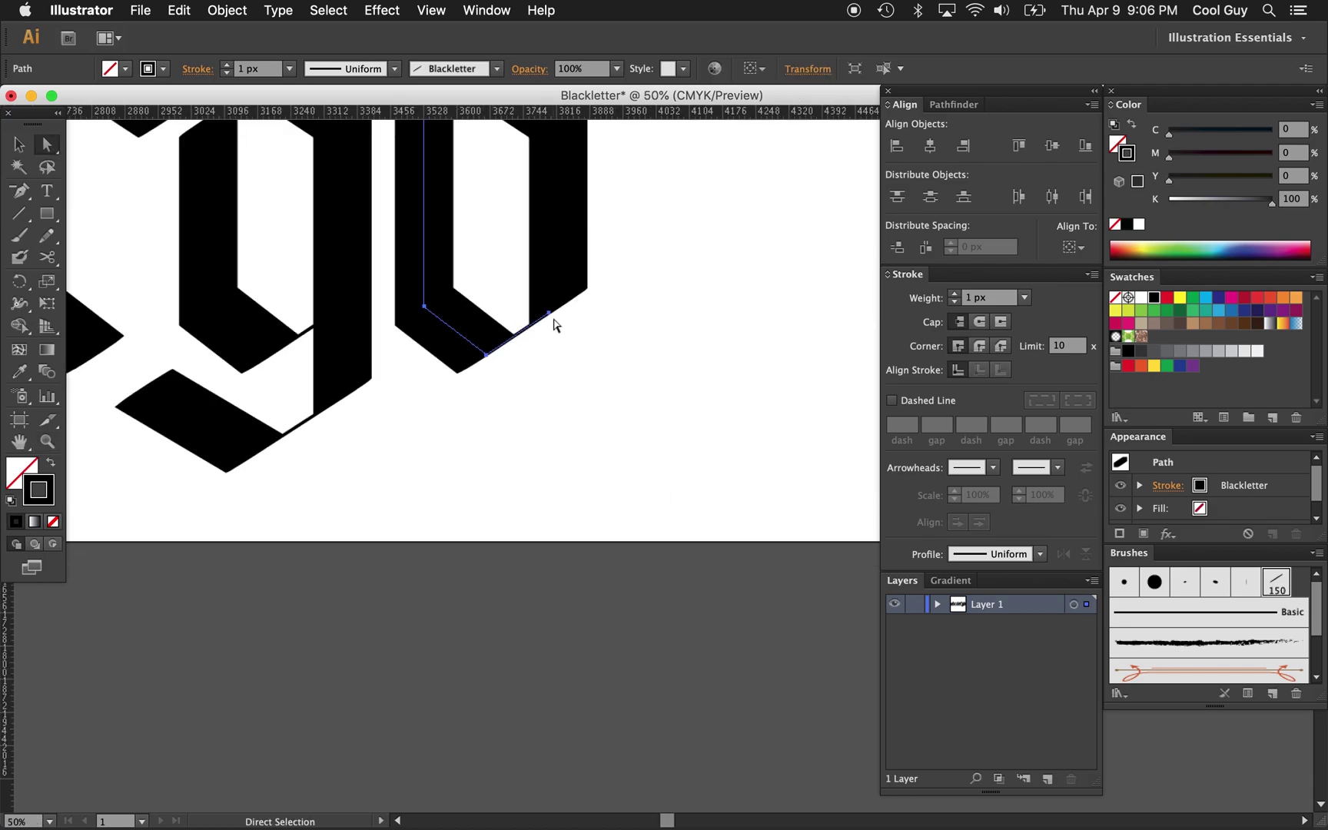
key(p)
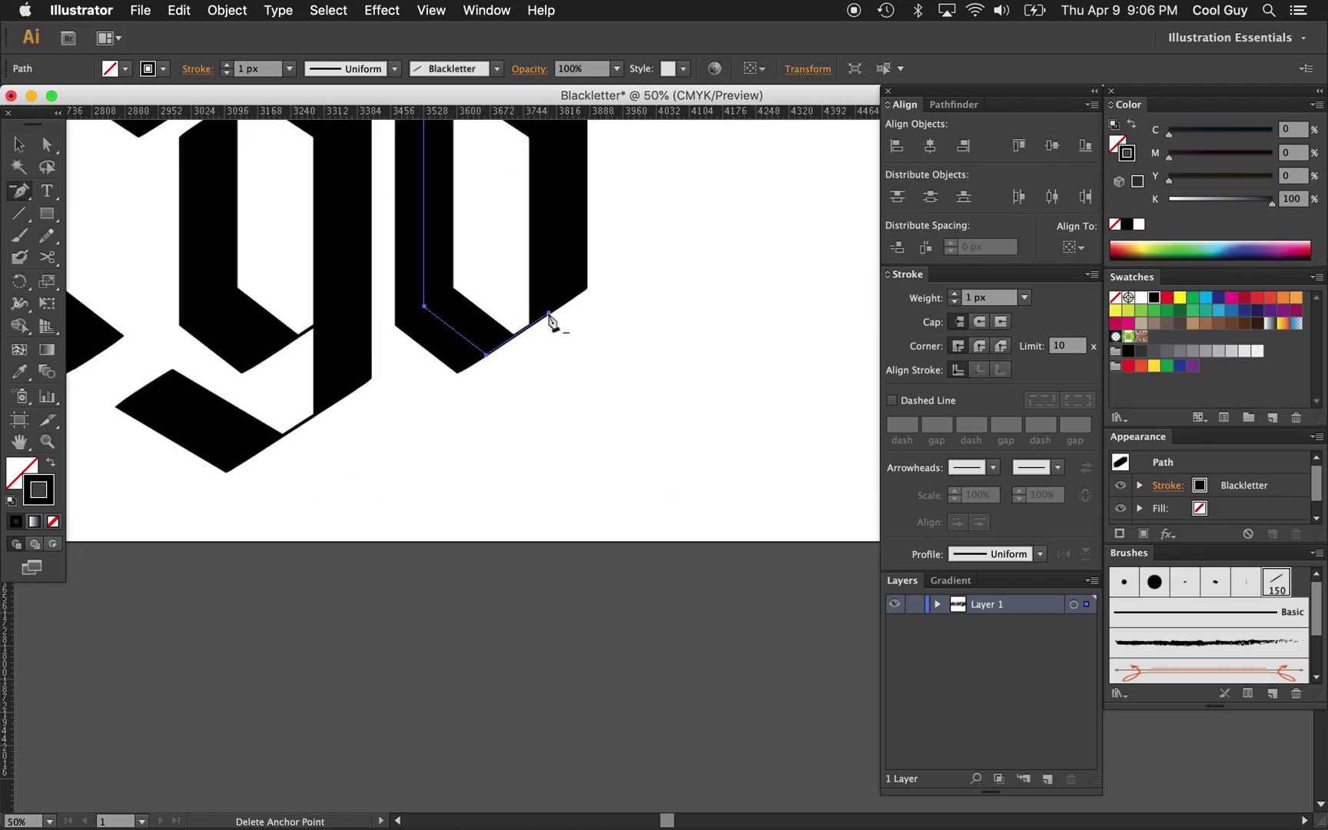
click(549, 314)
key(a)
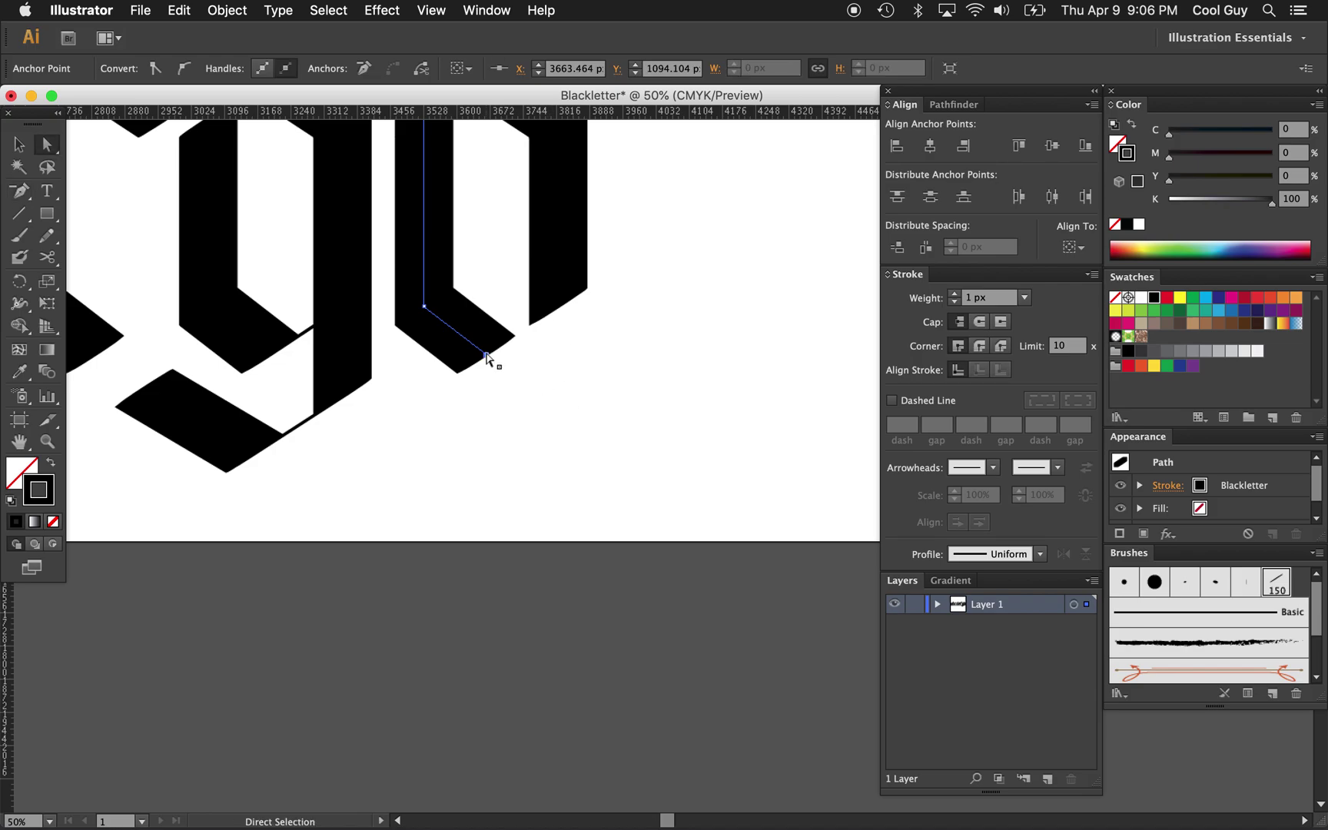
key(Delete)
Step: Lower the bottom end anchors of both h stems together until the path is 879.795 px high, and deselect it
key(z)
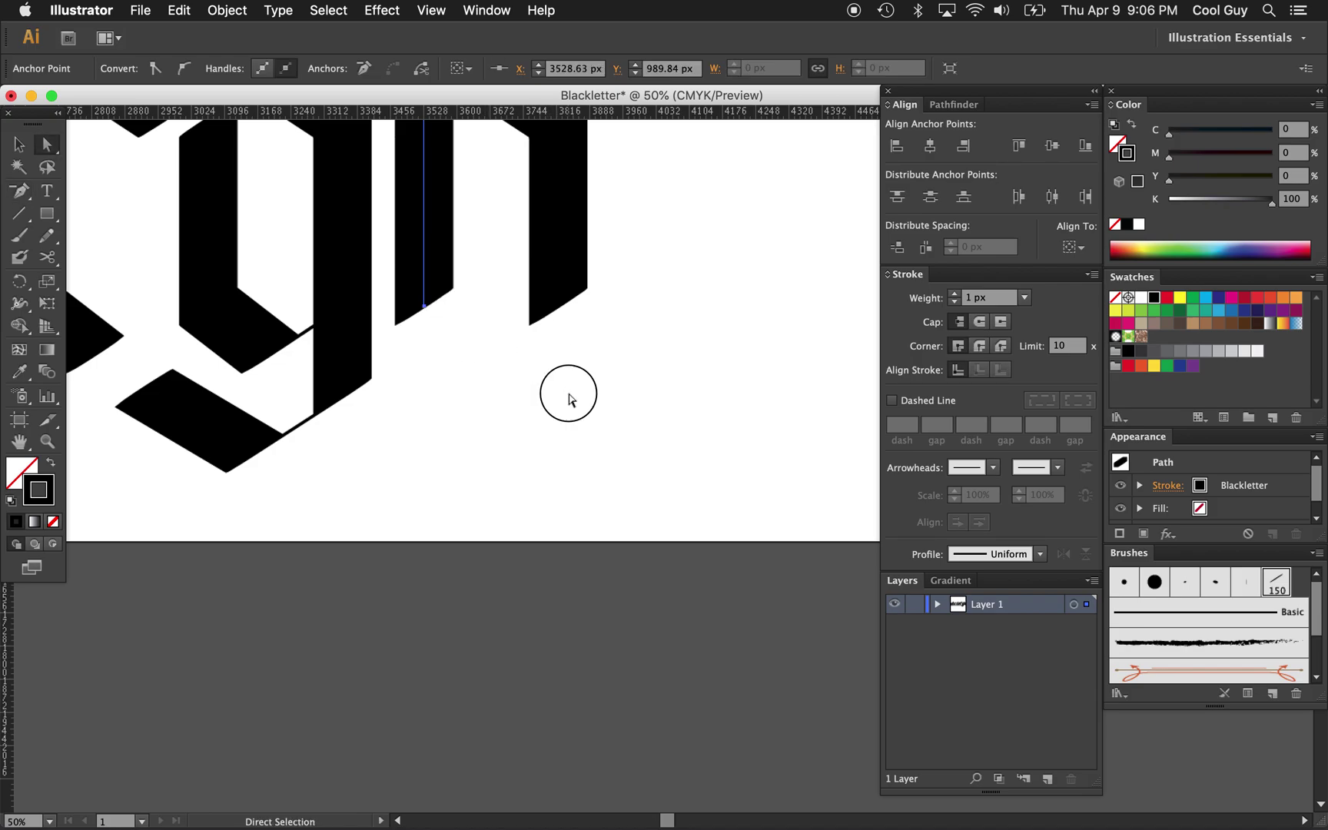
super+click(563, 393)
alt+click(567, 392)
key(a)
drag(770, 465, 647, 517)
key(shift+Down)
key(shift+Down)
key(shift+Down)
key(shift+Down)
key(shift+Down)
key(shift+Down)
key(shift+Down)
key(shift+Down)
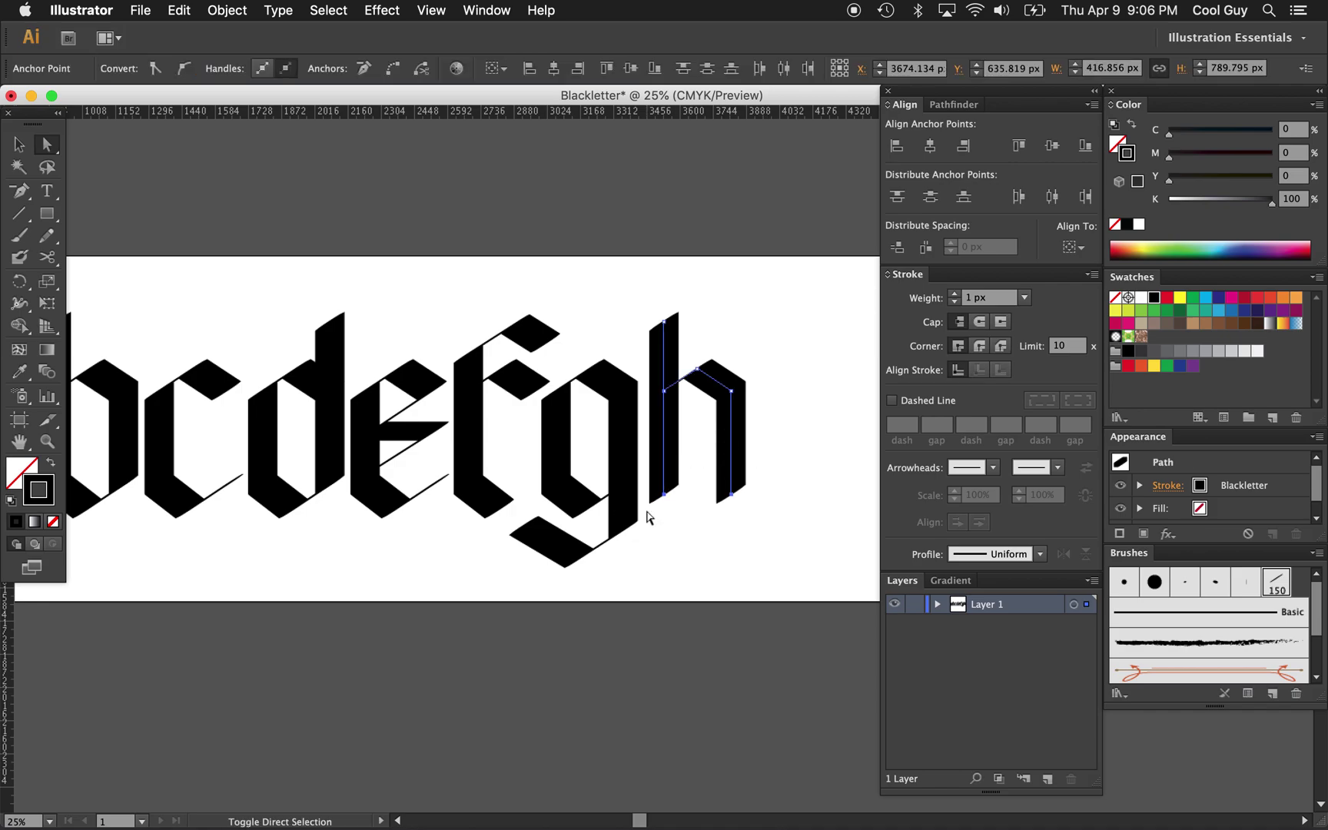
key(shift+Down)
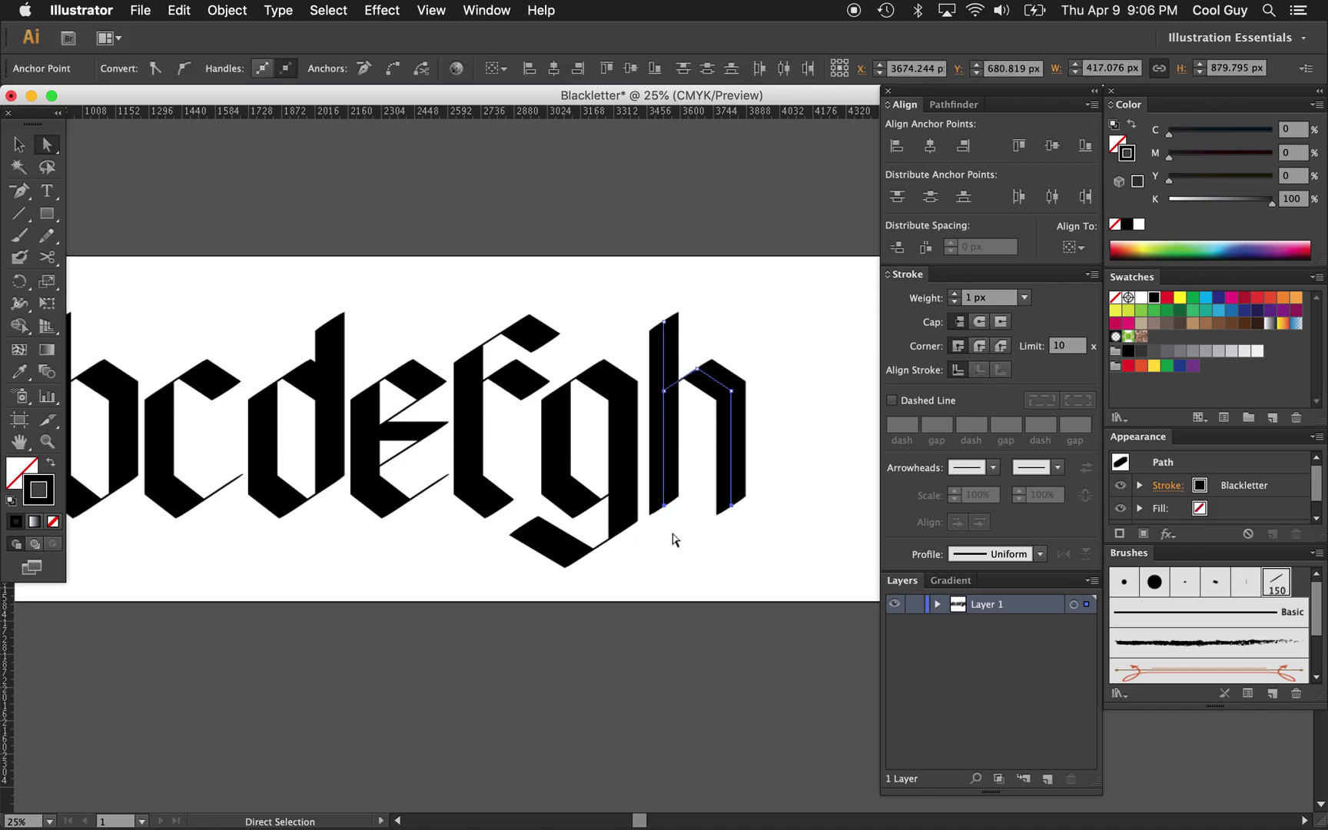
click(711, 548)
Step: Duplicate the letter c to the right of the h at the same height, and deselect the copy
key(z)
alt+click(715, 528)
scroll(718, 531, right, 2)
key(v)
drag(308, 396, 249, 526)
drag(256, 469, 663, 471)
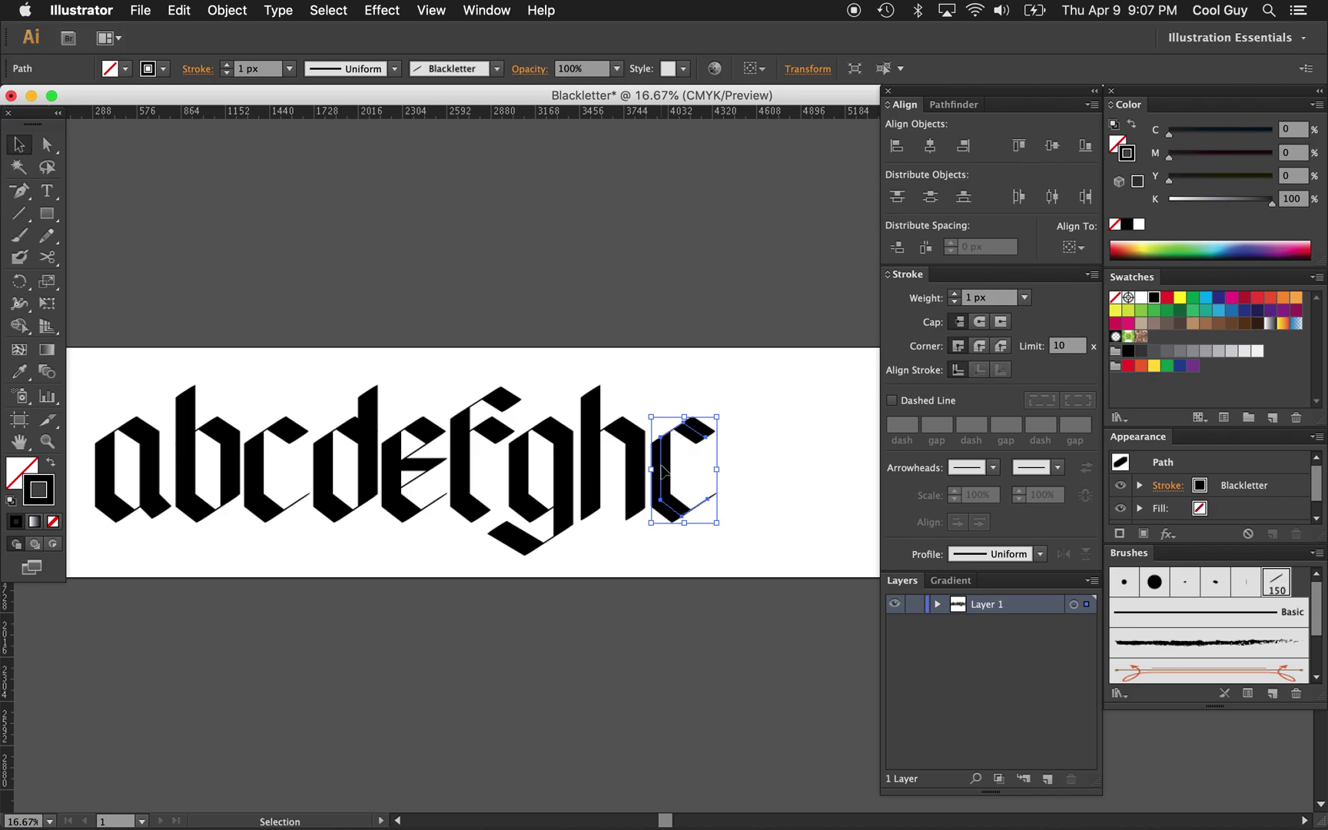
click(759, 465)
Step: Delete the copied c's two upper diagonal anchors and its lower hairline end anchor to leave an i stem
scroll(700, 468, up, 2)
key(p)
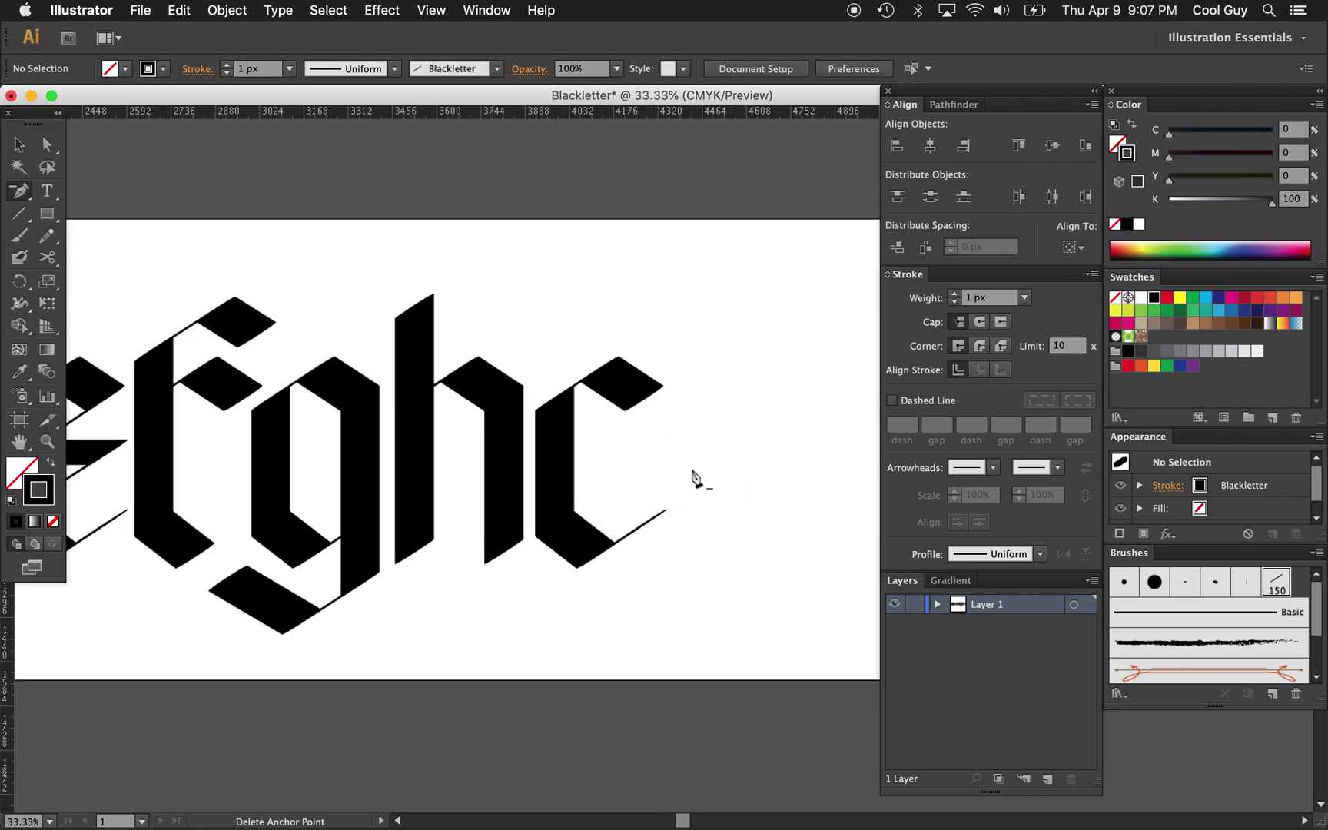
click(644, 400)
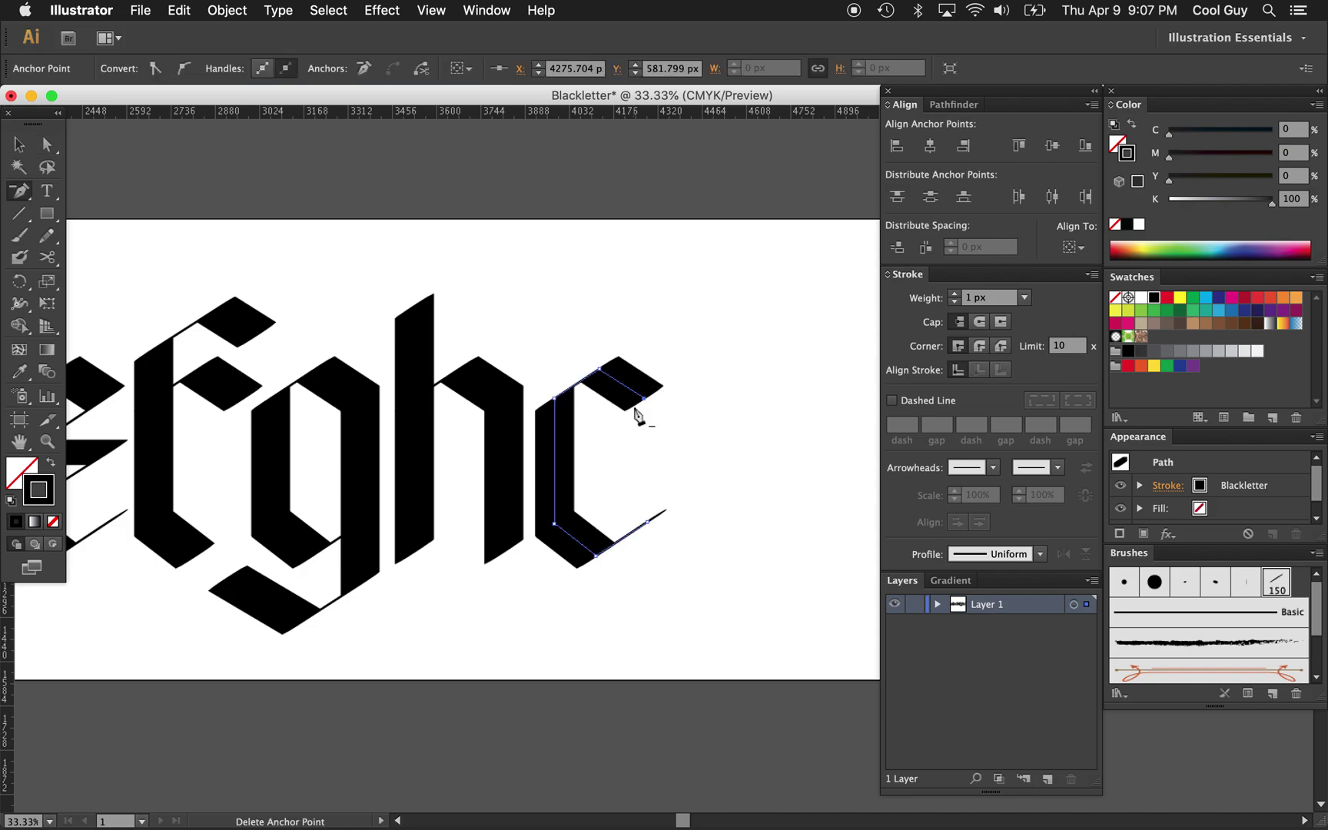
click(644, 401)
click(600, 371)
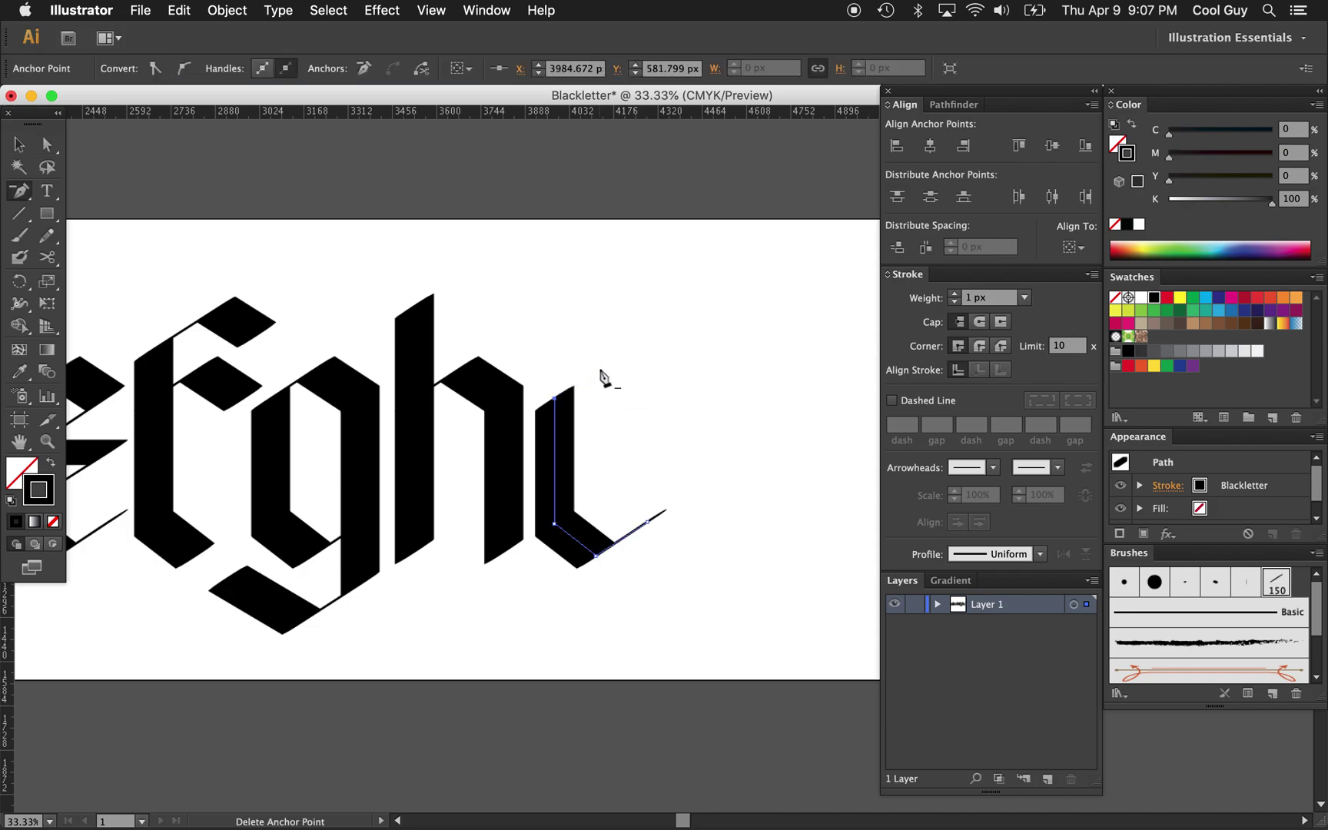
click(649, 529)
key(a)
click(644, 525)
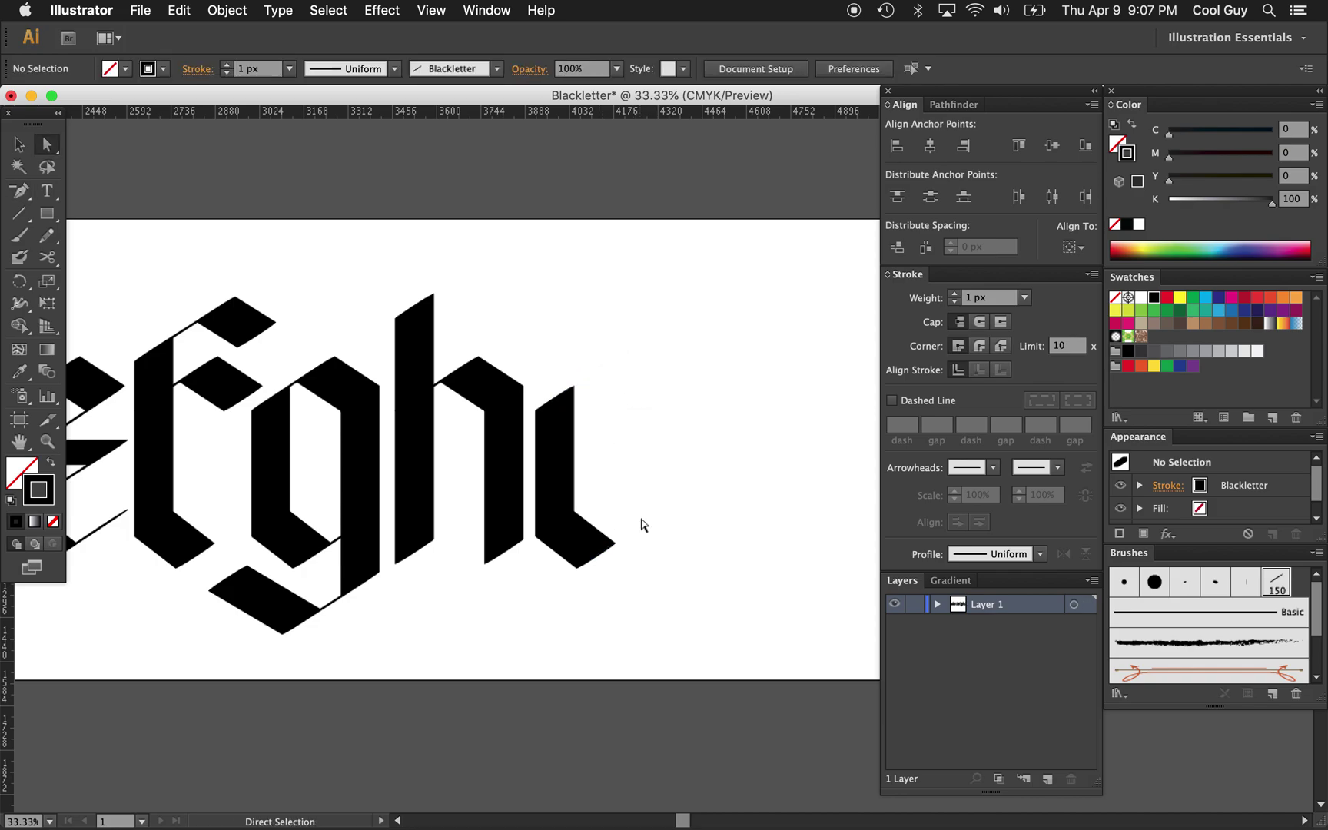
Step: Paint a short curved Blackletter brush stroke above the i stem as its dot, and deselect it
scroll(643, 482, up, 2)
key(b)
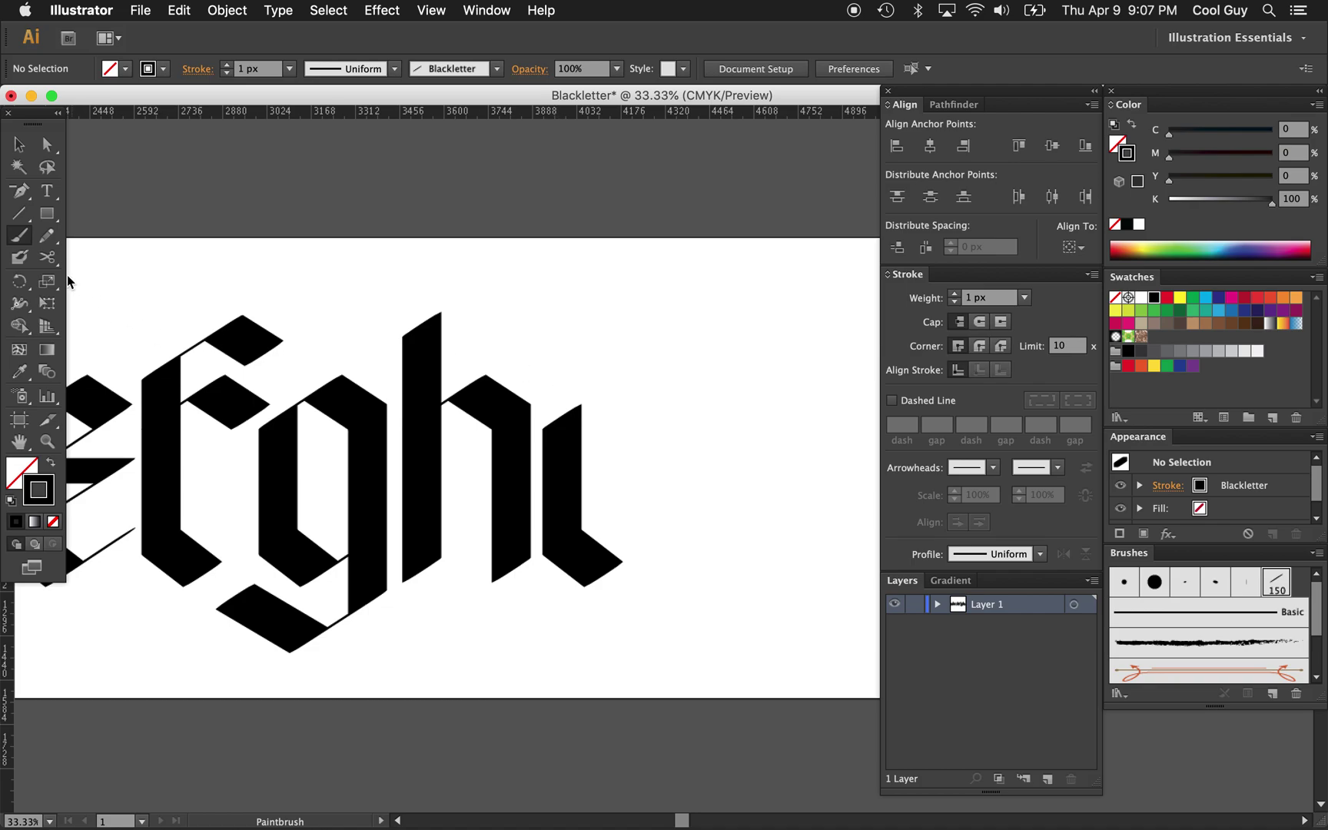
drag(567, 382, 551, 347)
key(v)
click(563, 374)
drag(564, 374, 565, 375)
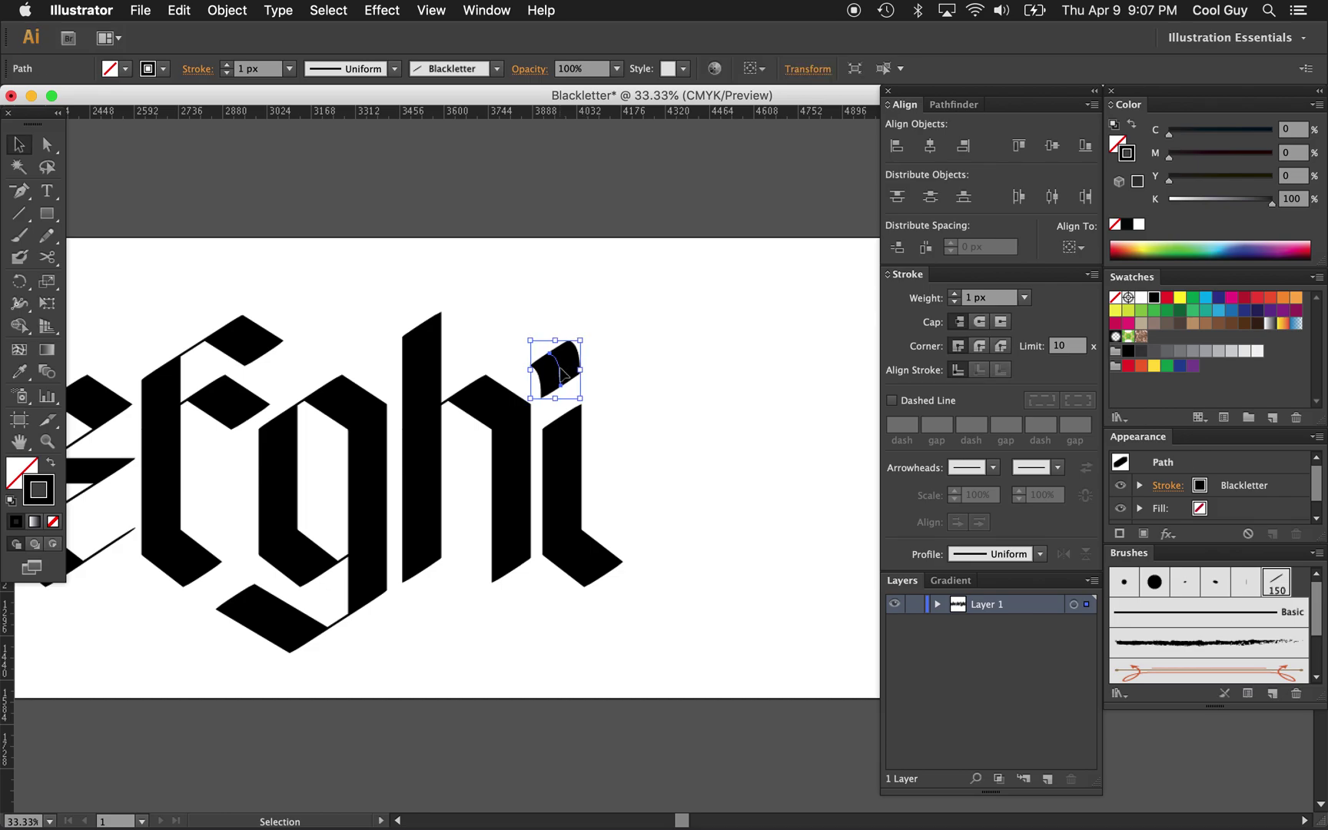
click(627, 388)
Step: Duplicate the letter g to the right of the i at the same height, nudge it farther right, and deselect the copy
key(z)
alt+click(686, 507)
alt+click(686, 508)
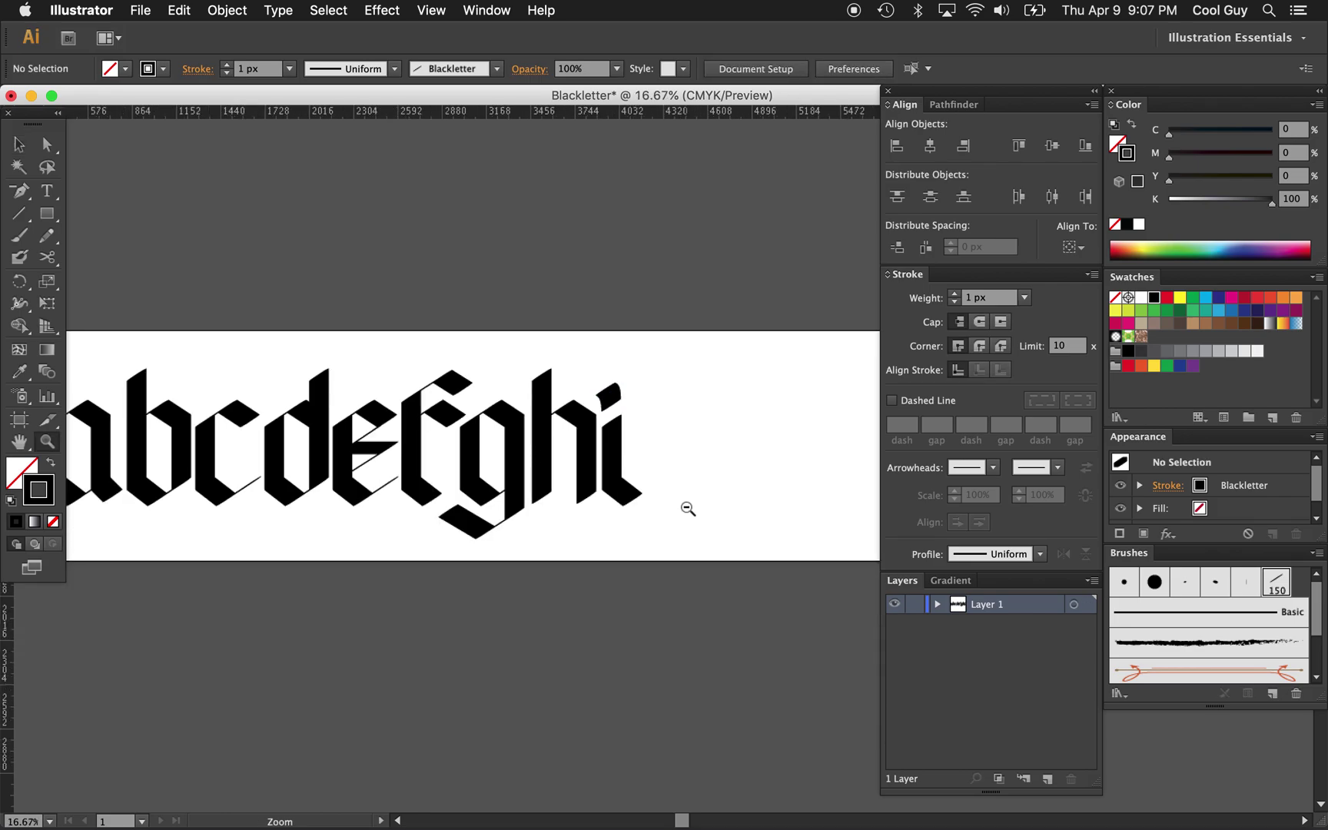
alt+click(688, 509)
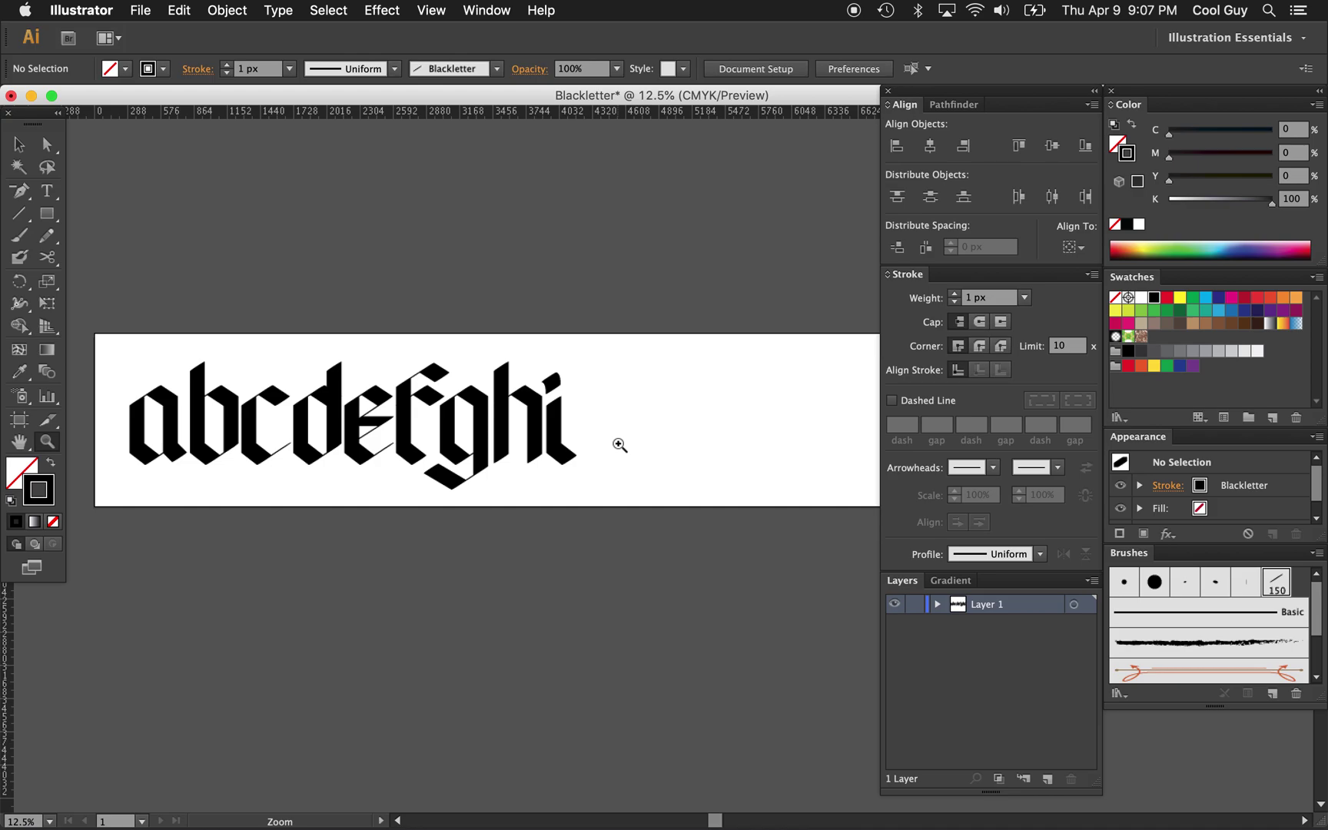
click(598, 434)
scroll(596, 435, left, 1)
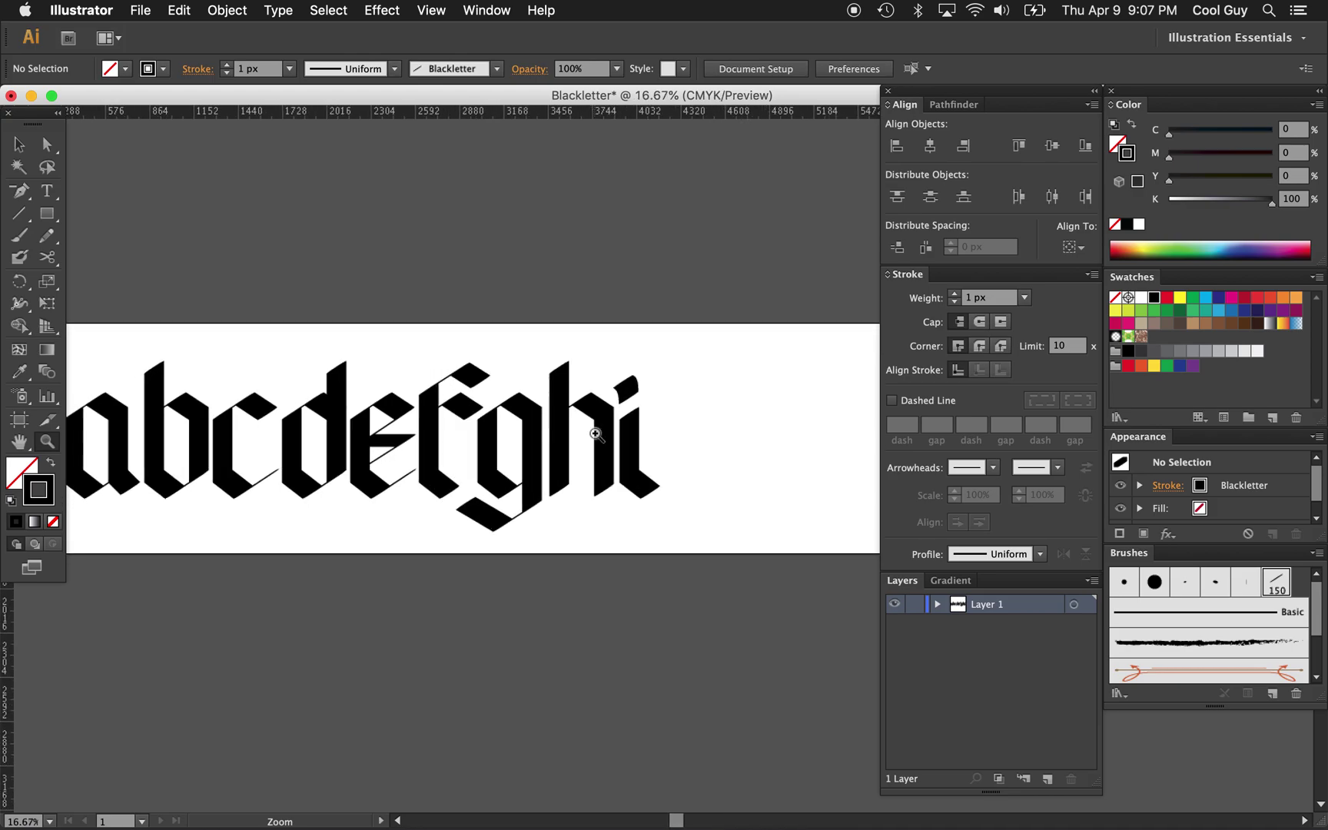
key(v)
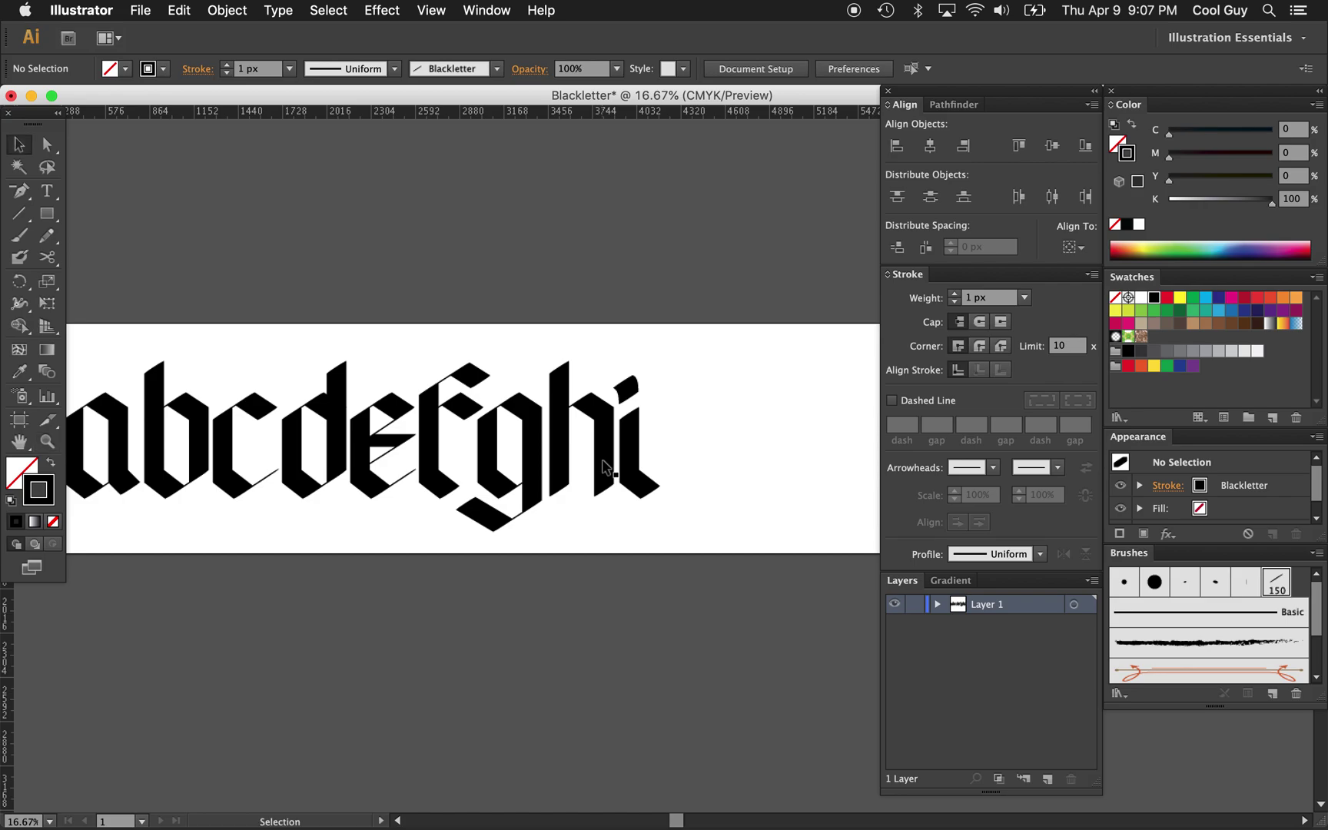
click(485, 481)
drag(493, 444, 667, 450)
key(shift+Right)
key(shift+Right)
key(shift+Right)
key(shift+Right)
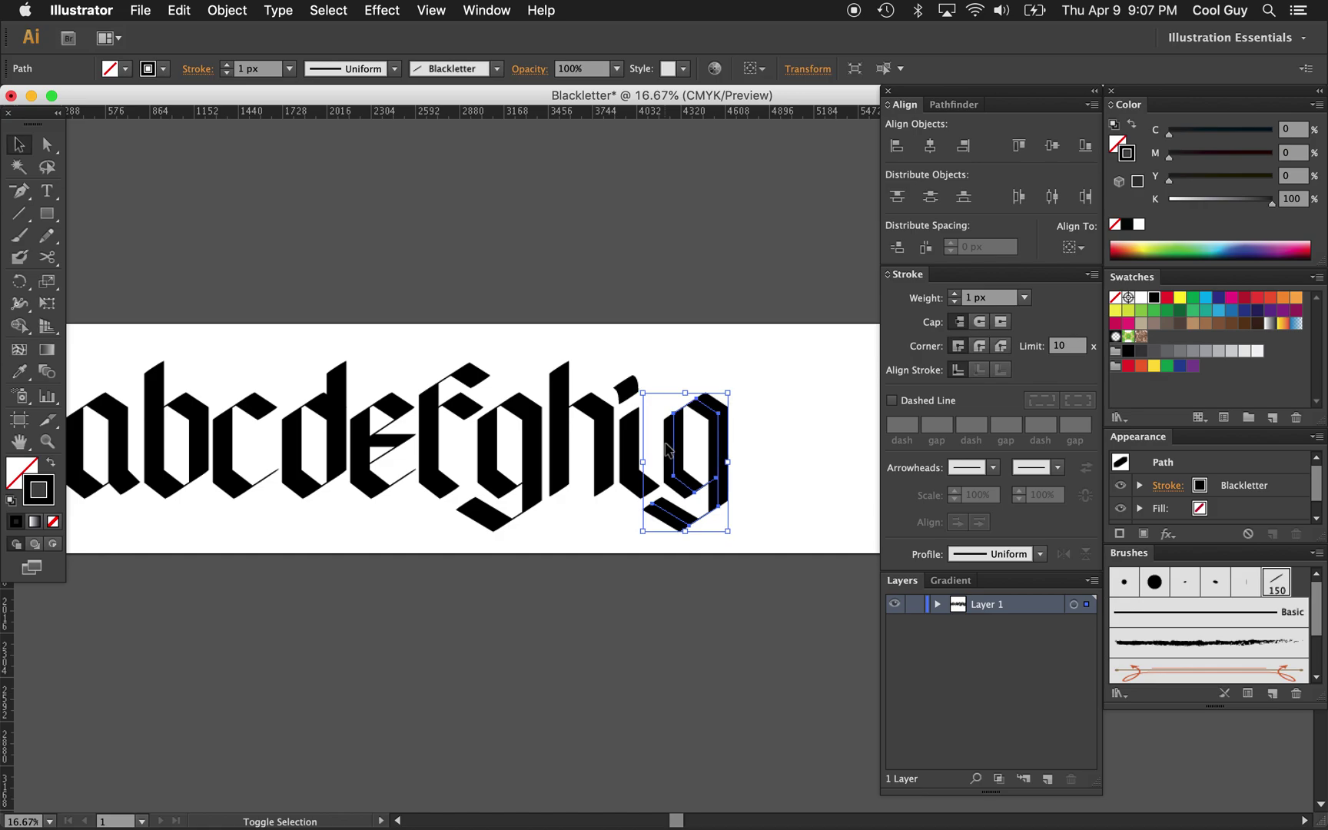
click(801, 433)
Step: Delete the four anchors of the copied g's bowl, keeping only the top diagonal, descending stroke and tail as a j
key(z)
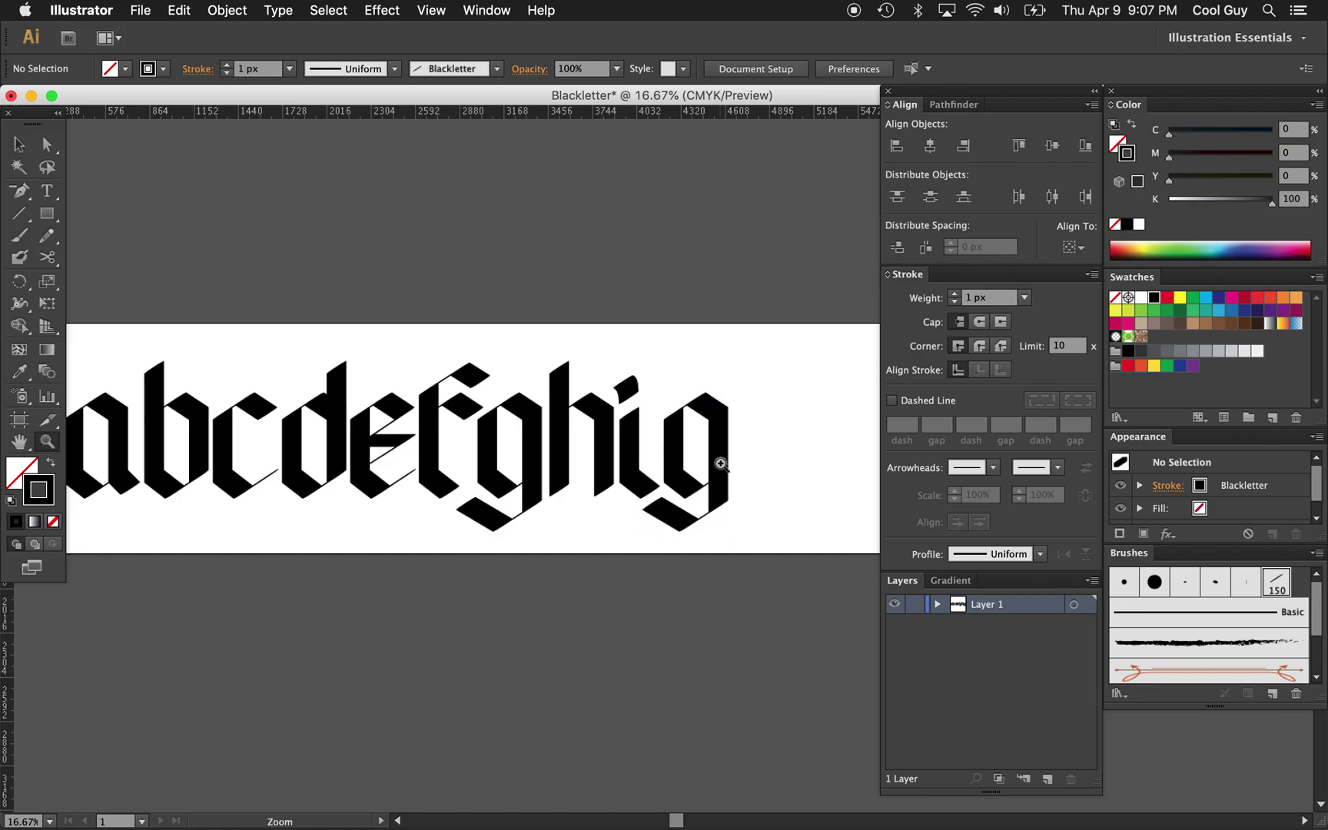
click(719, 464)
click(667, 459)
key(a)
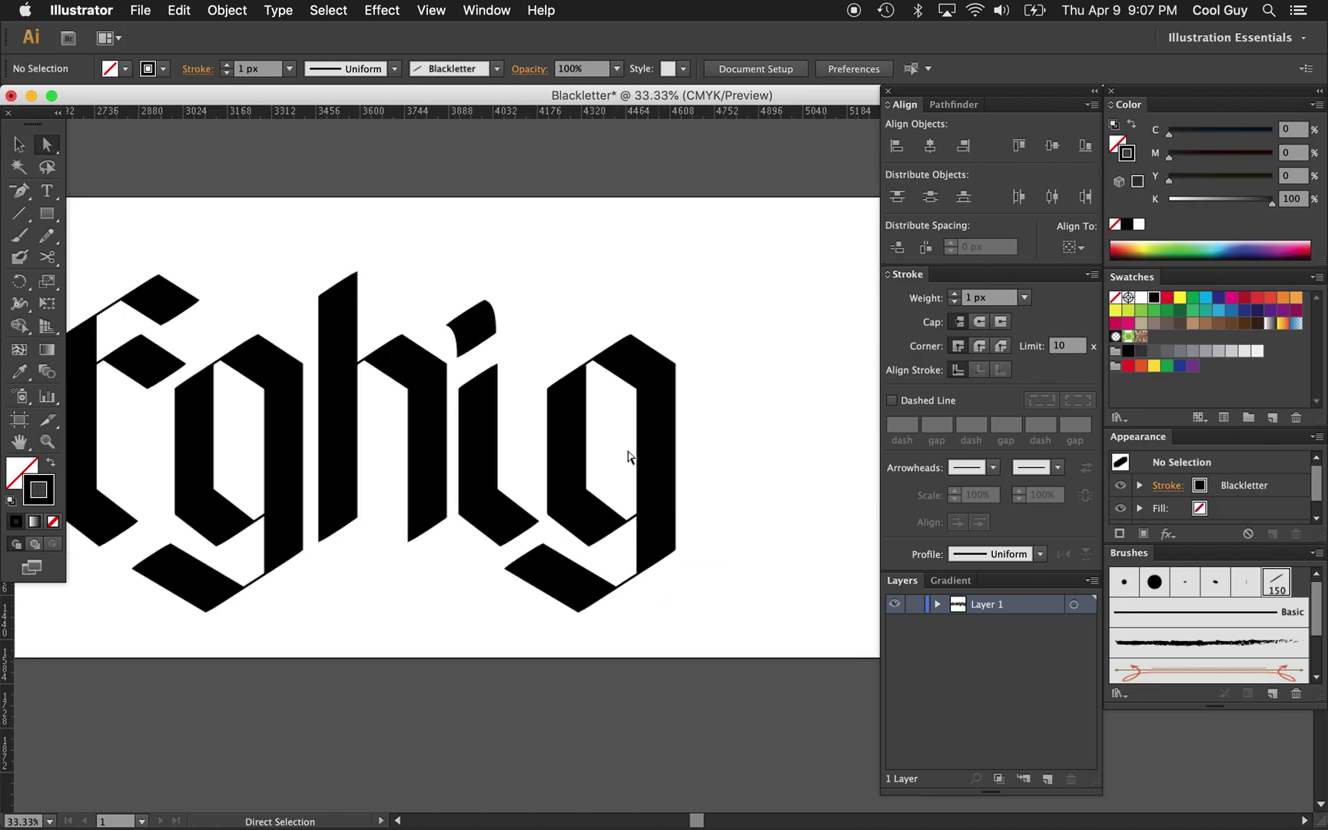
click(573, 452)
key(plus)
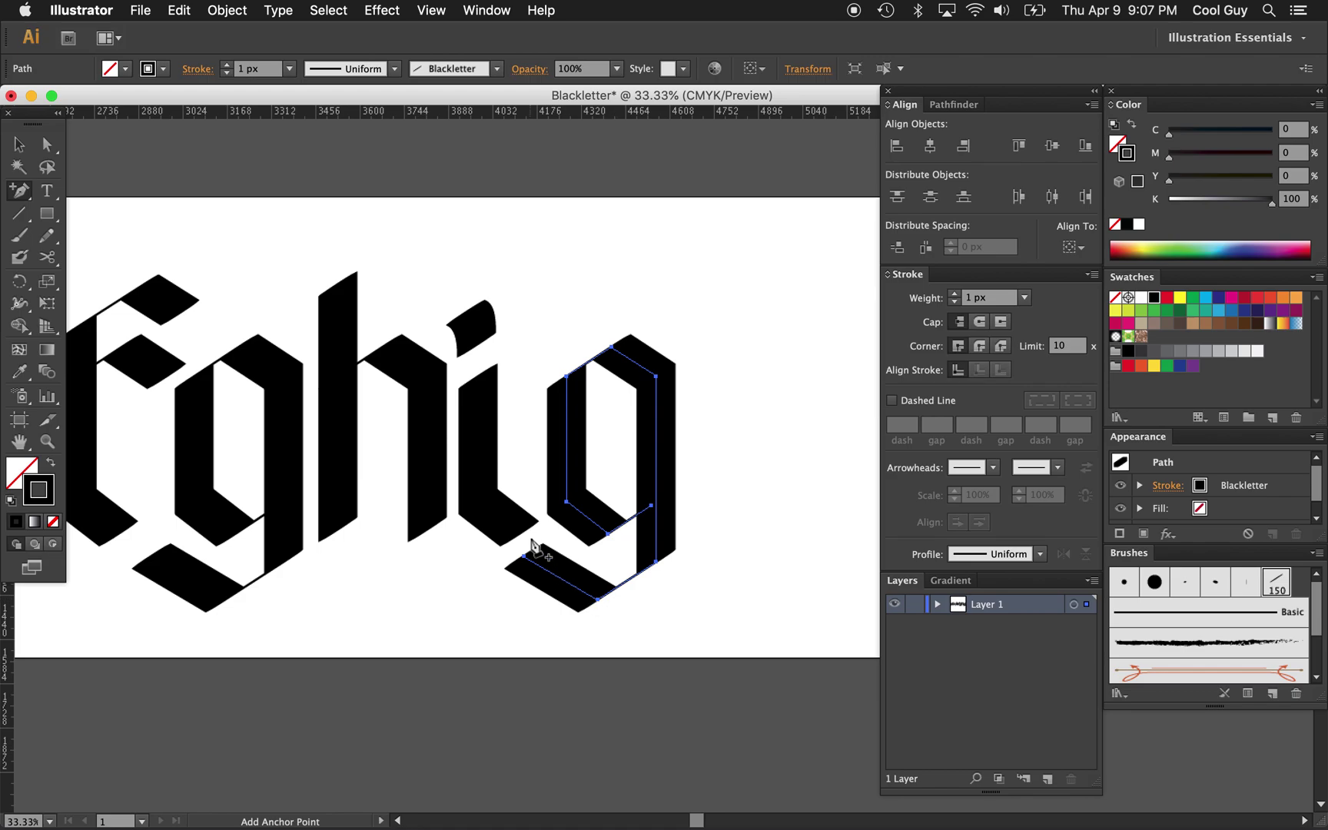
key(minus)
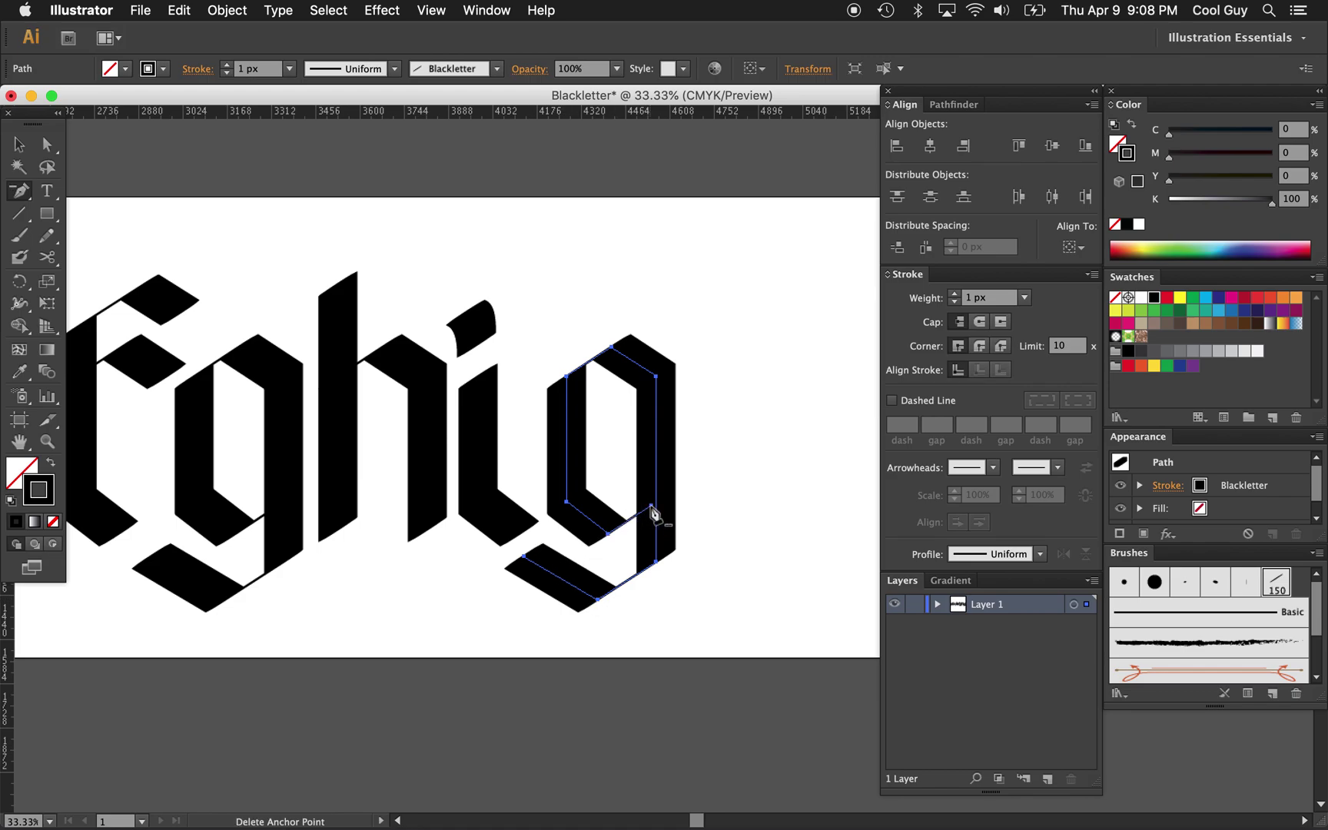
click(652, 509)
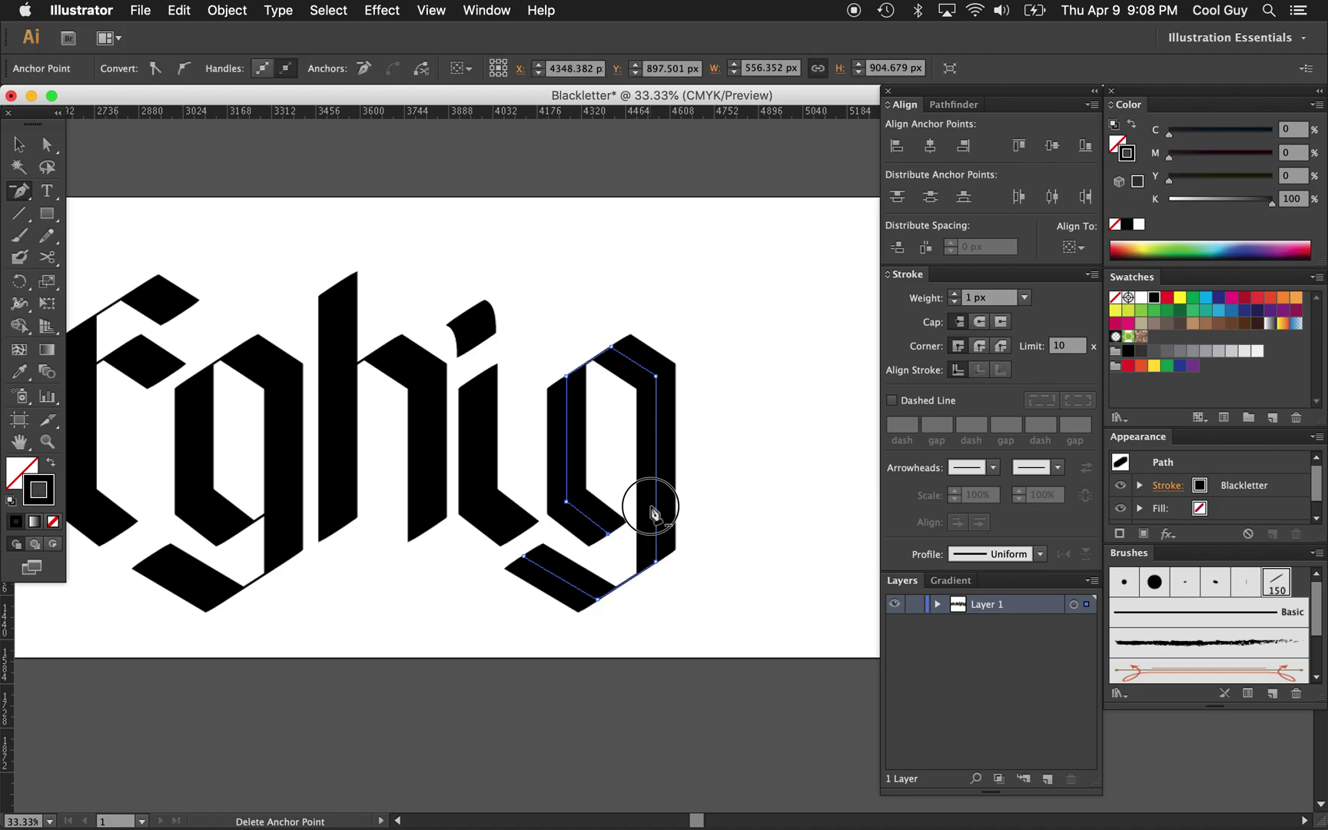
click(608, 533)
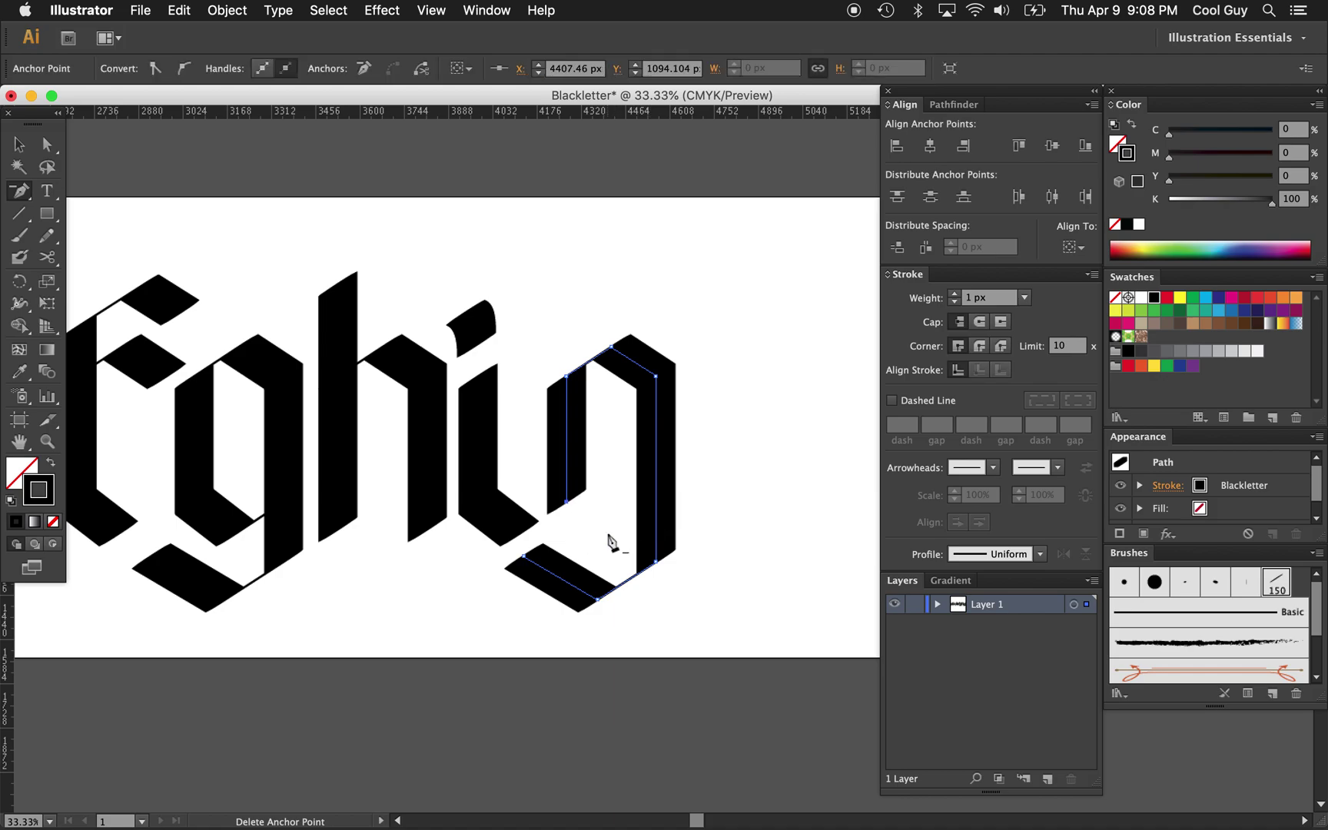
click(567, 502)
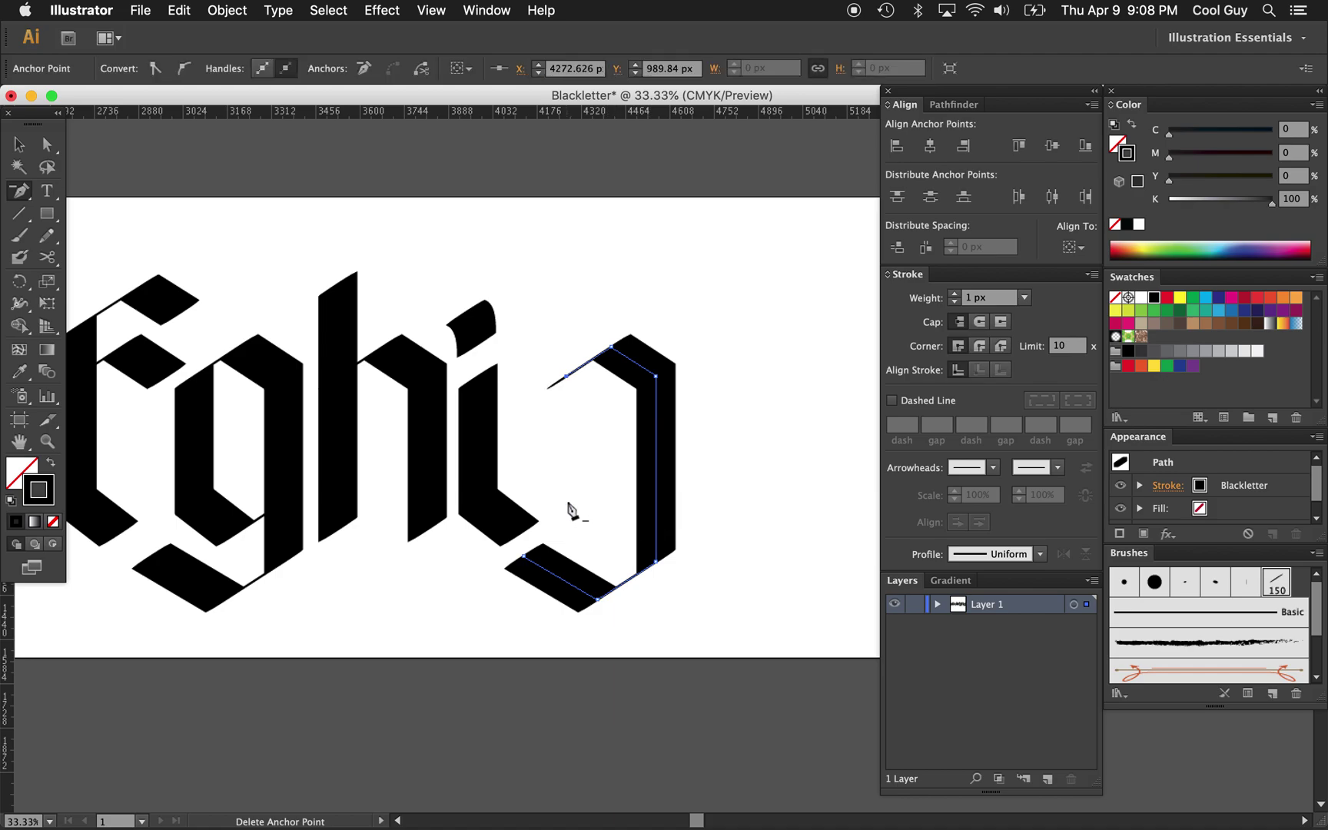
click(566, 376)
key(v)
click(756, 405)
Step: Move the j path left until its tail tucks beneath the i
click(641, 438)
key(shift+Left)
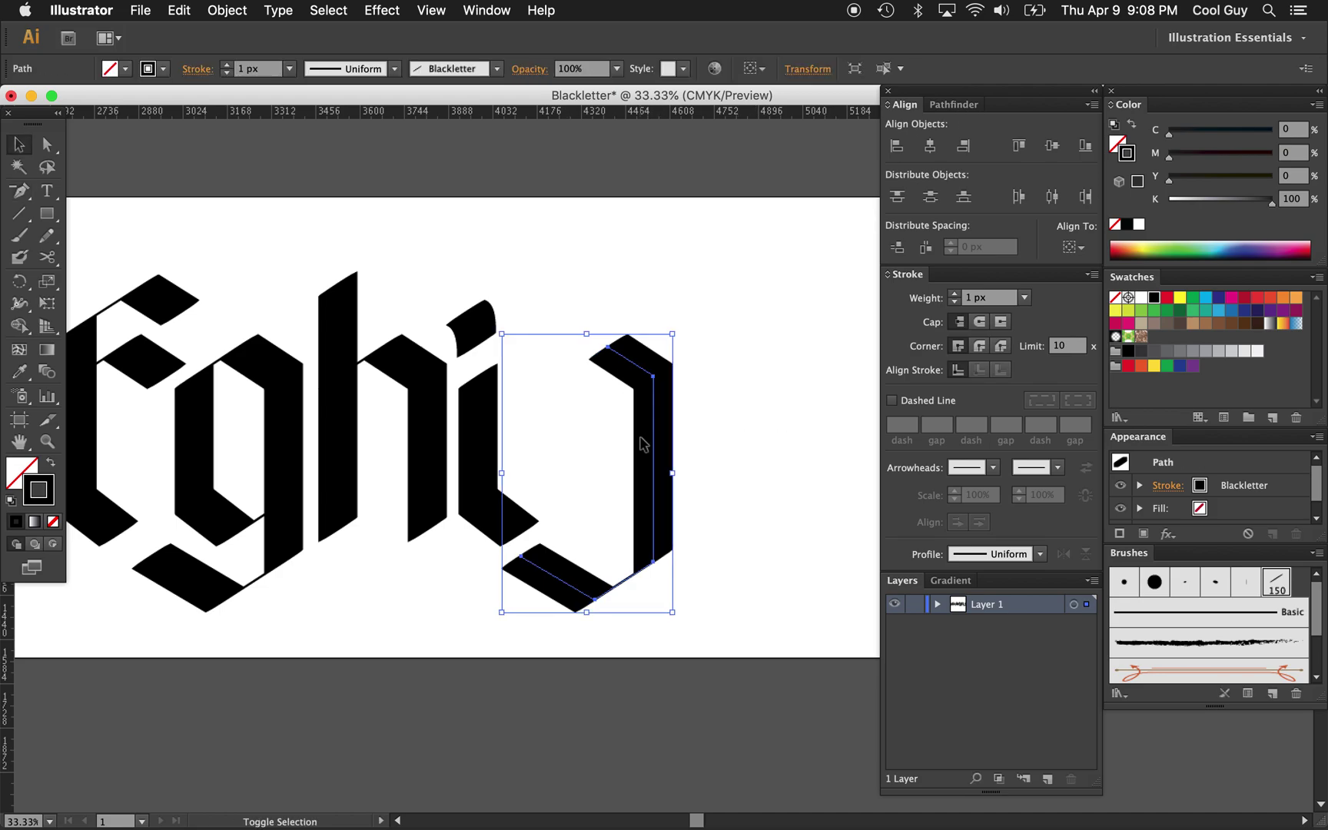
key(shift+Left)
key(shift+Left)
key(shift+Left)
key(shift+Left)
key(shift+Left)
key(shift+Left)
key(shift+Left)
key(shift+Left)
key(shift+Left)
Step: Nudge the i stem and dot slightly right, nudge the j slightly right as well, and deselect
drag(474, 135, 489, 371)
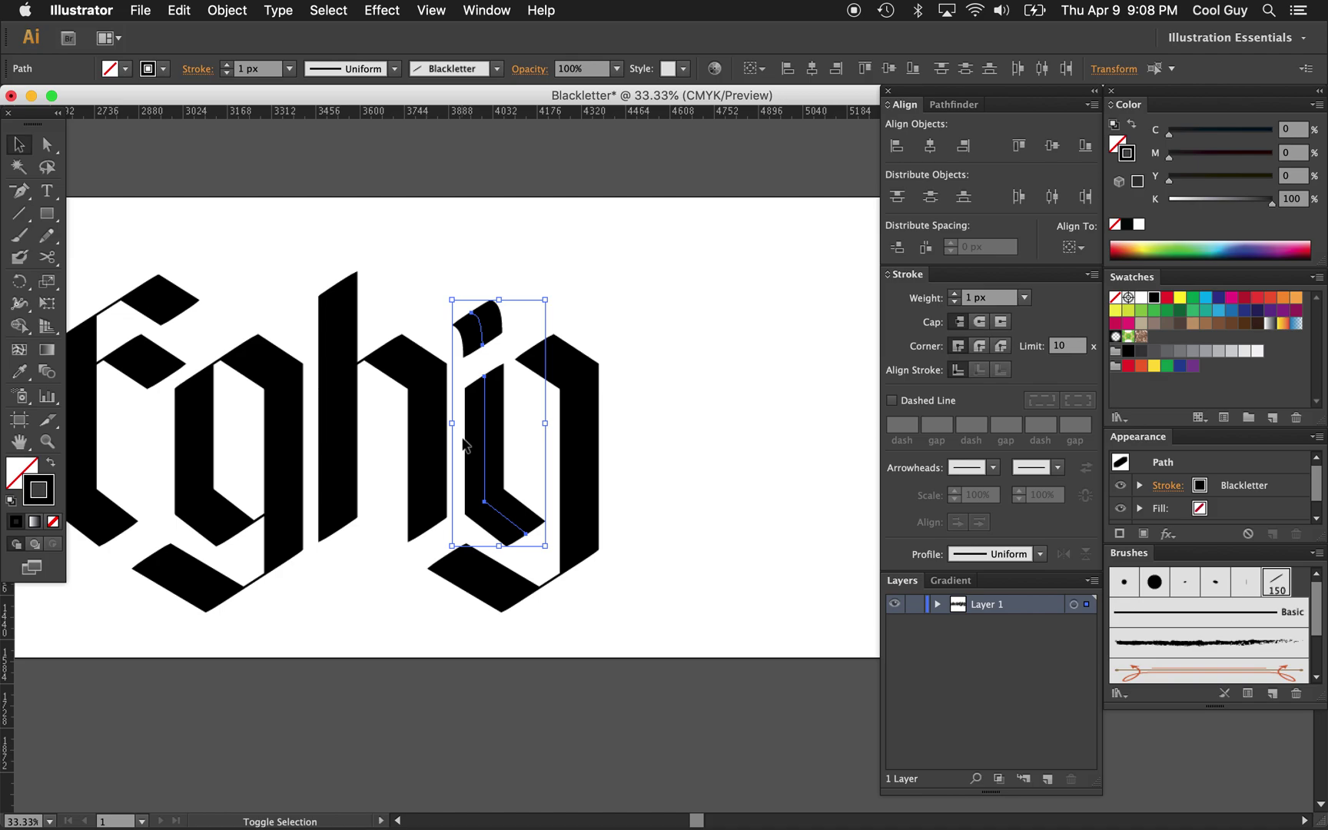
click(583, 439)
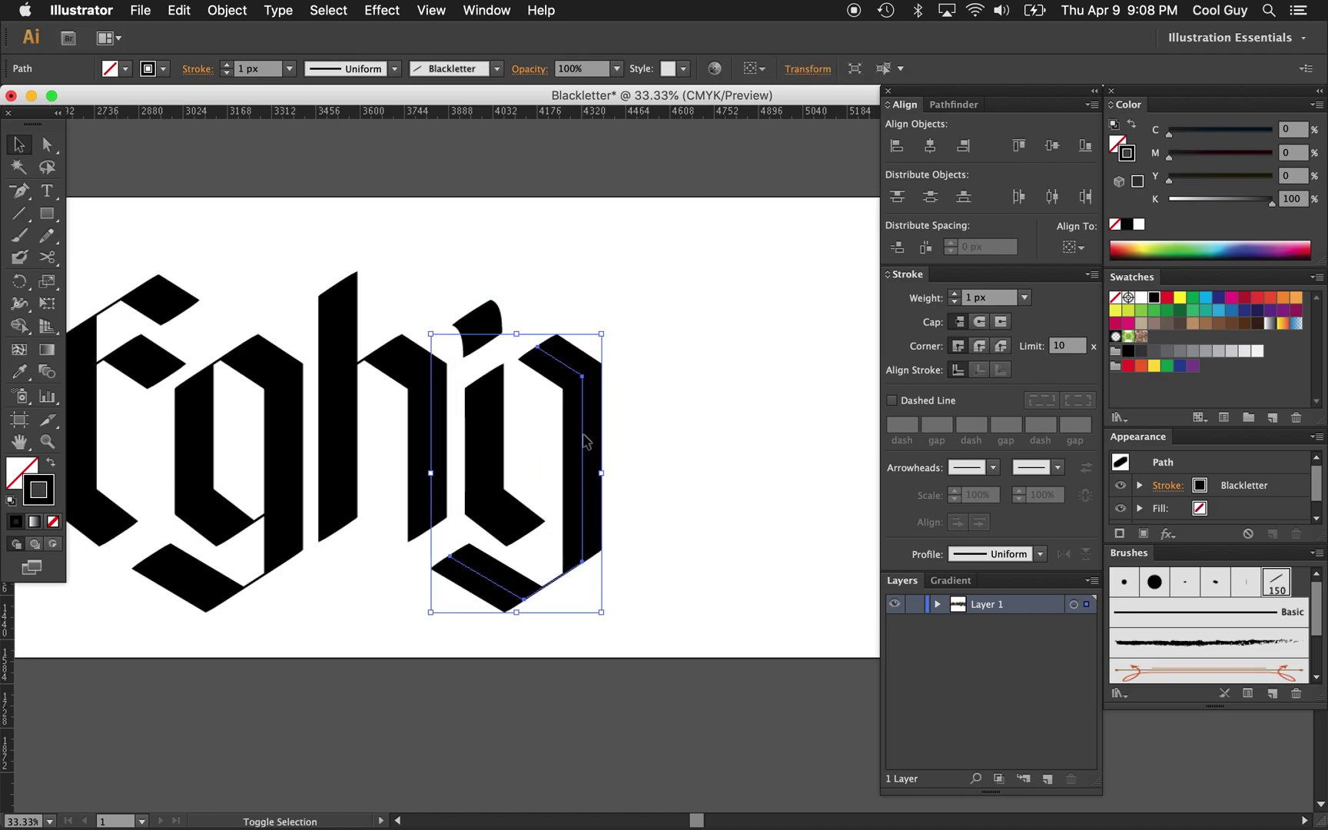
click(700, 453)
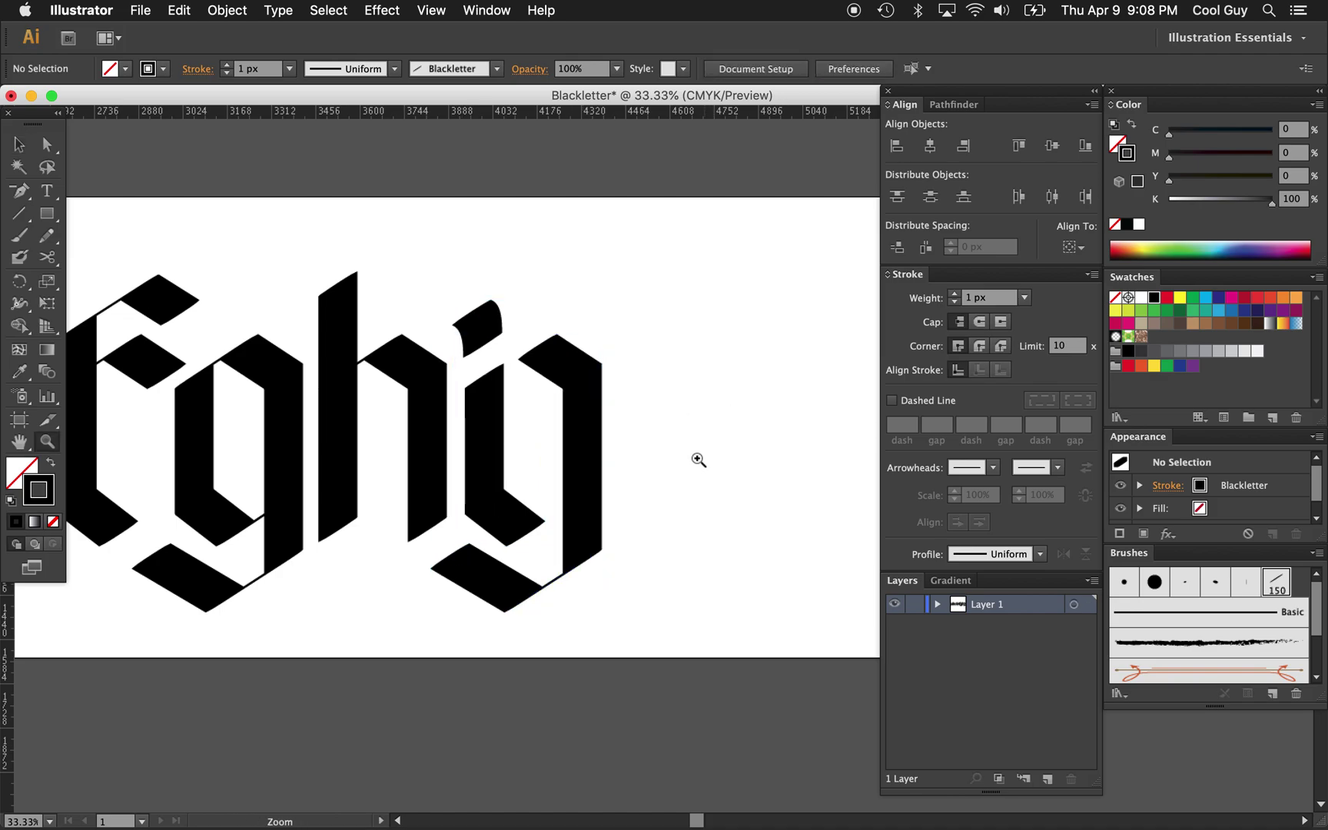
Step: Nudge the j farther right to widen its spacing from the i
key(z)
alt+click(689, 475)
alt+click(689, 475)
alt+click(689, 475)
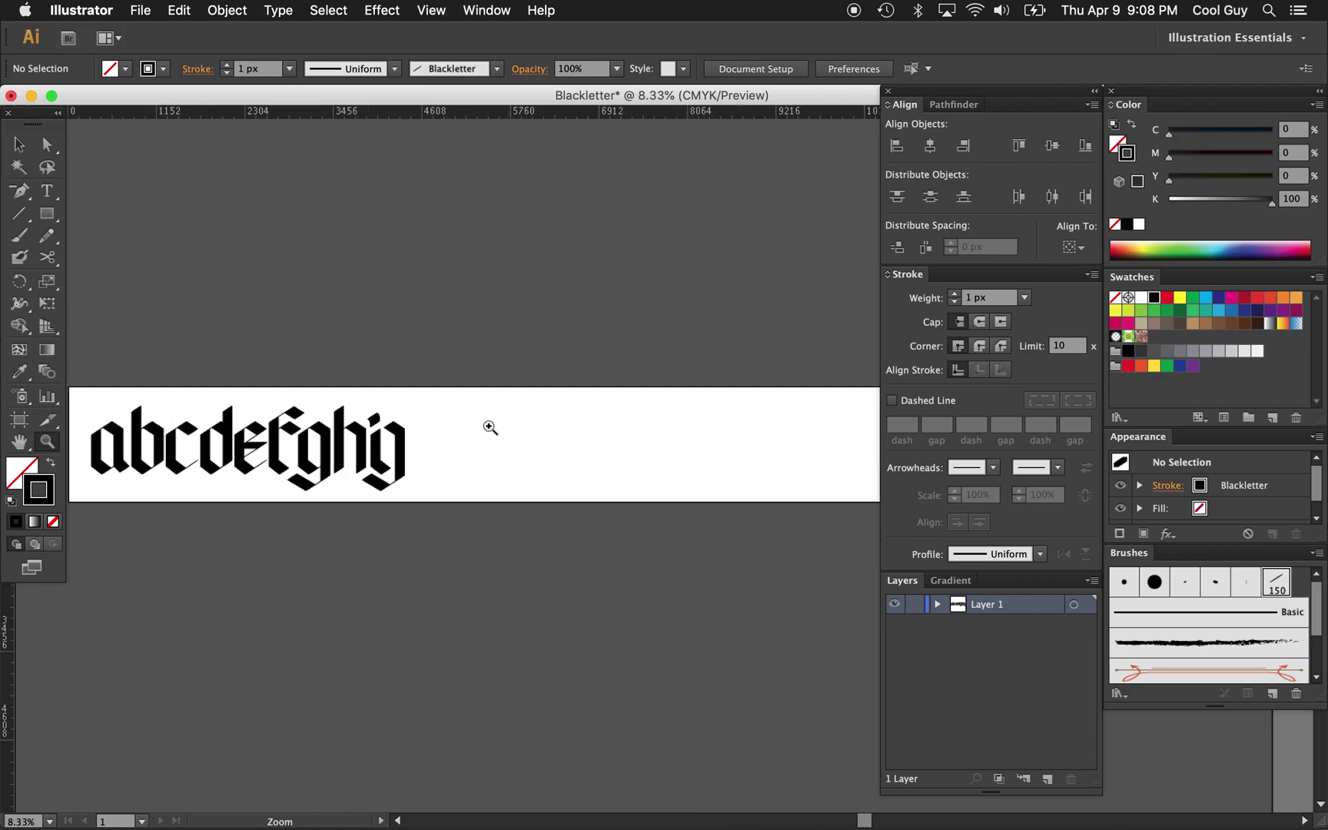
click(430, 470)
click(429, 470)
scroll(523, 461, right, 5)
key(v)
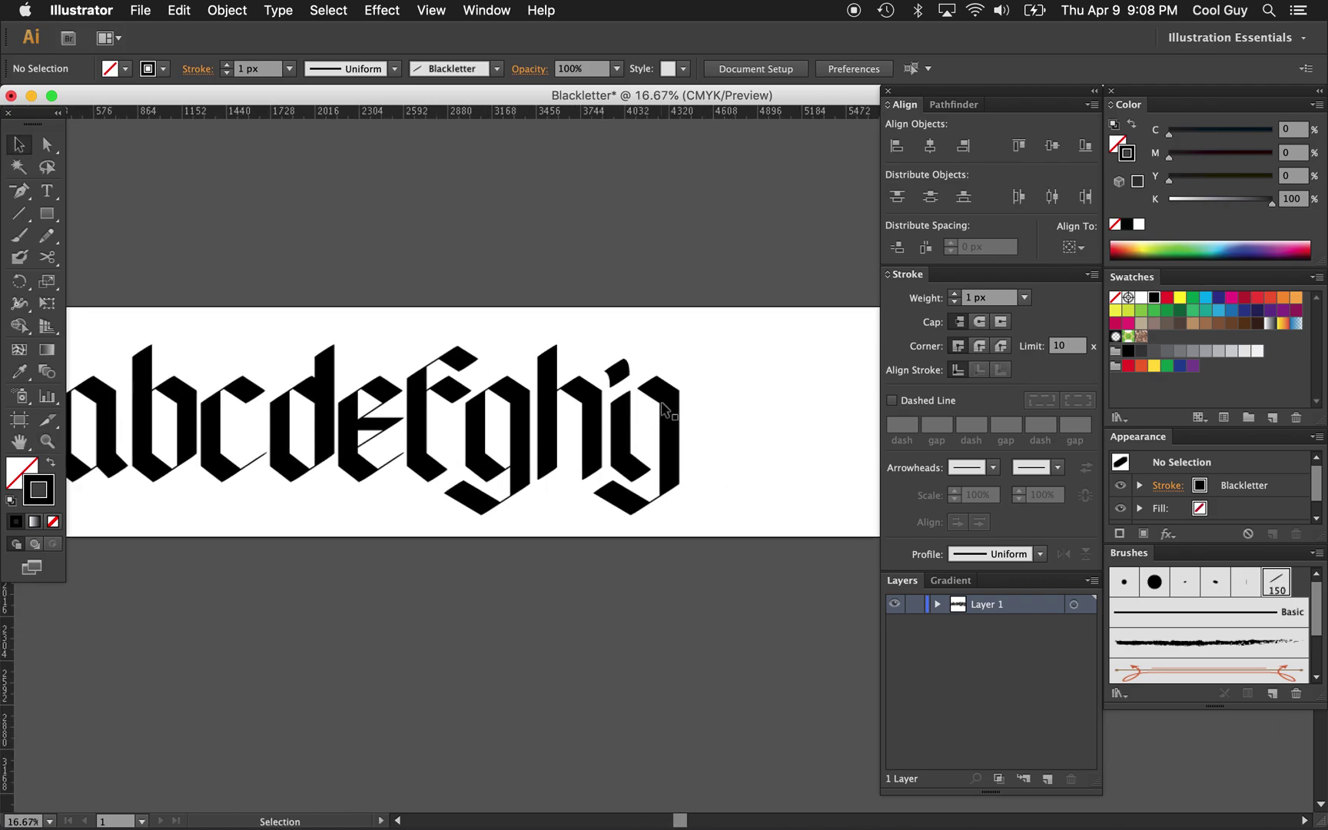
drag(688, 400, 655, 428)
key(shift+Right)
key(shift+Right)
key(shift+Right)
key(shift+Right)
key(shift+Right)
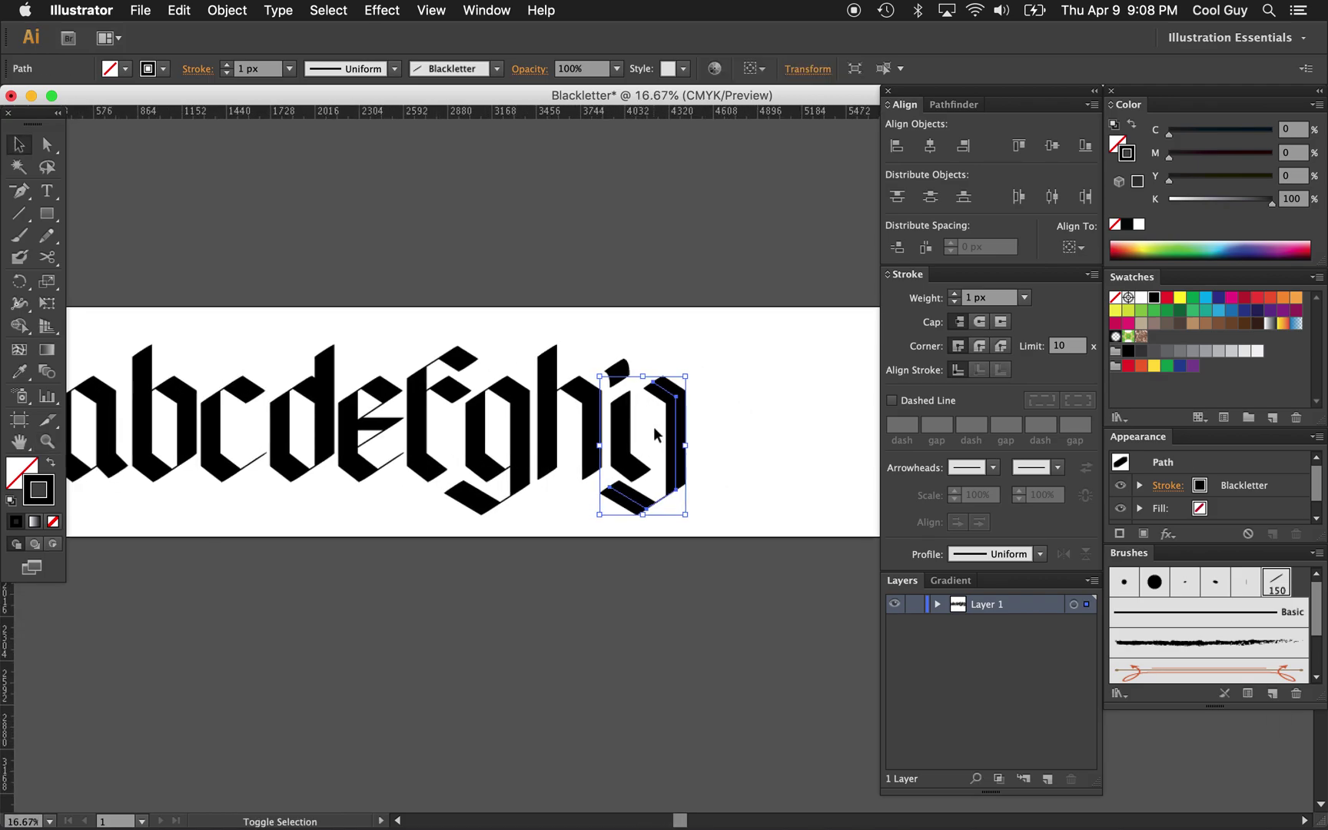
Step: Nudge the i, its dot and the j together slightly right, away from the h, and deselect them
drag(721, 353, 605, 451)
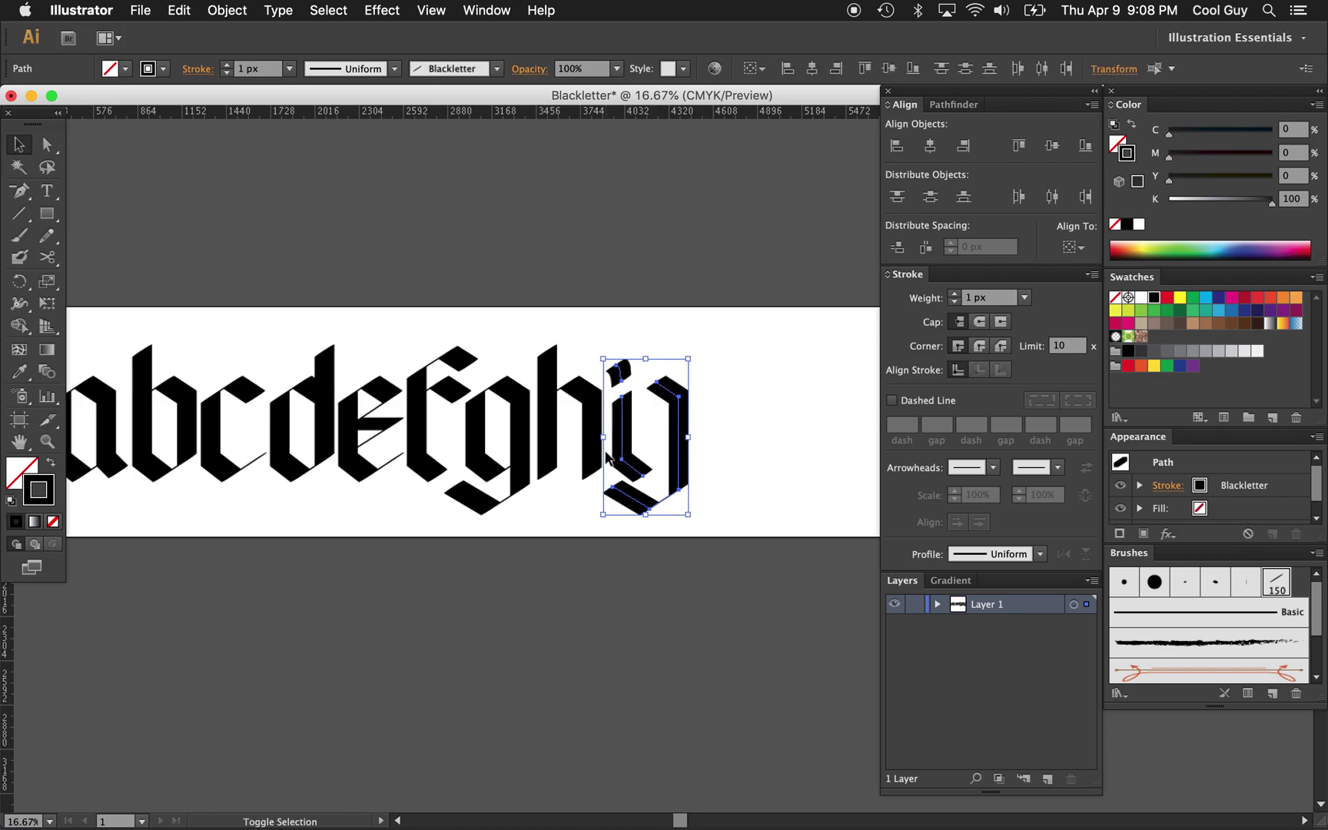
click(793, 453)
scroll(692, 463, left, 1)
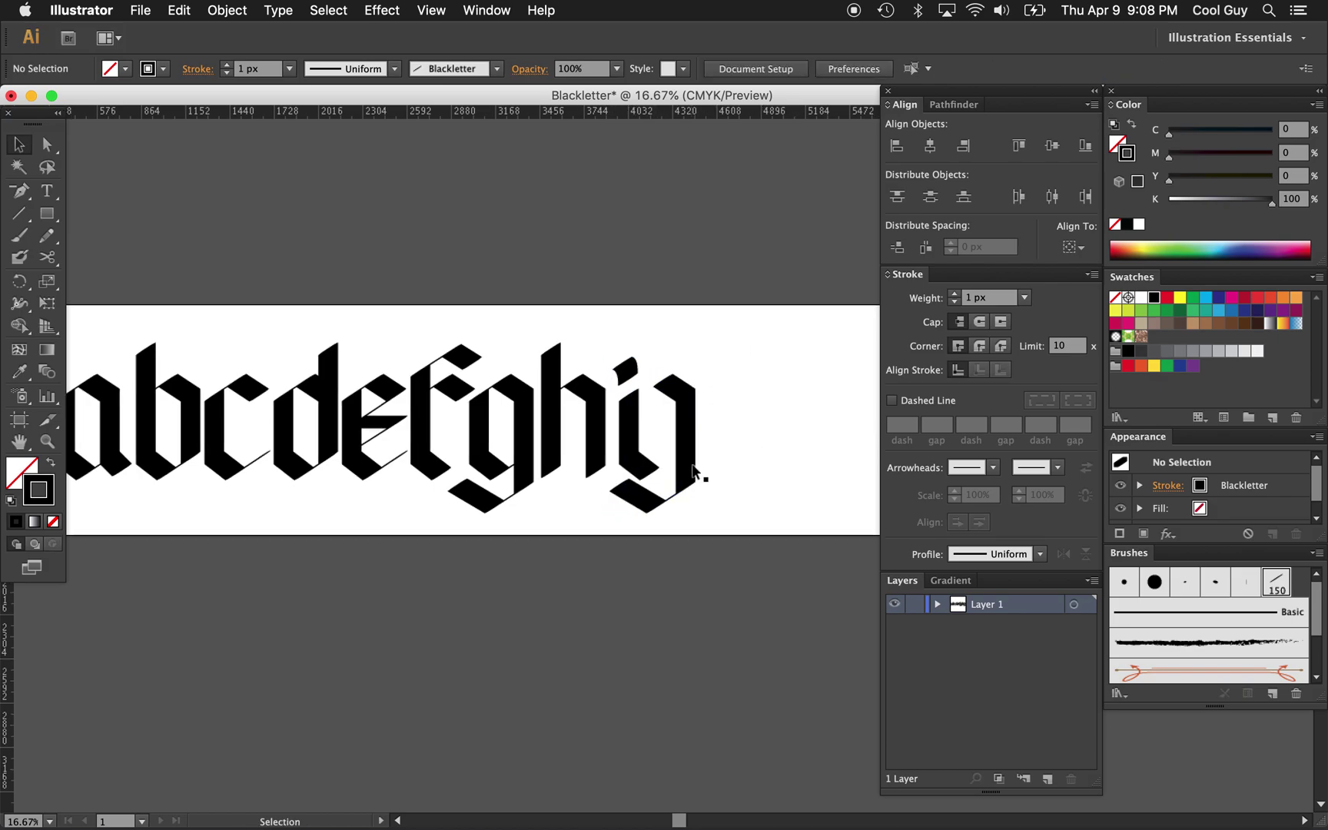
Step: Place a copy of the h directly after the j and deselect it
scroll(692, 463, right, 1)
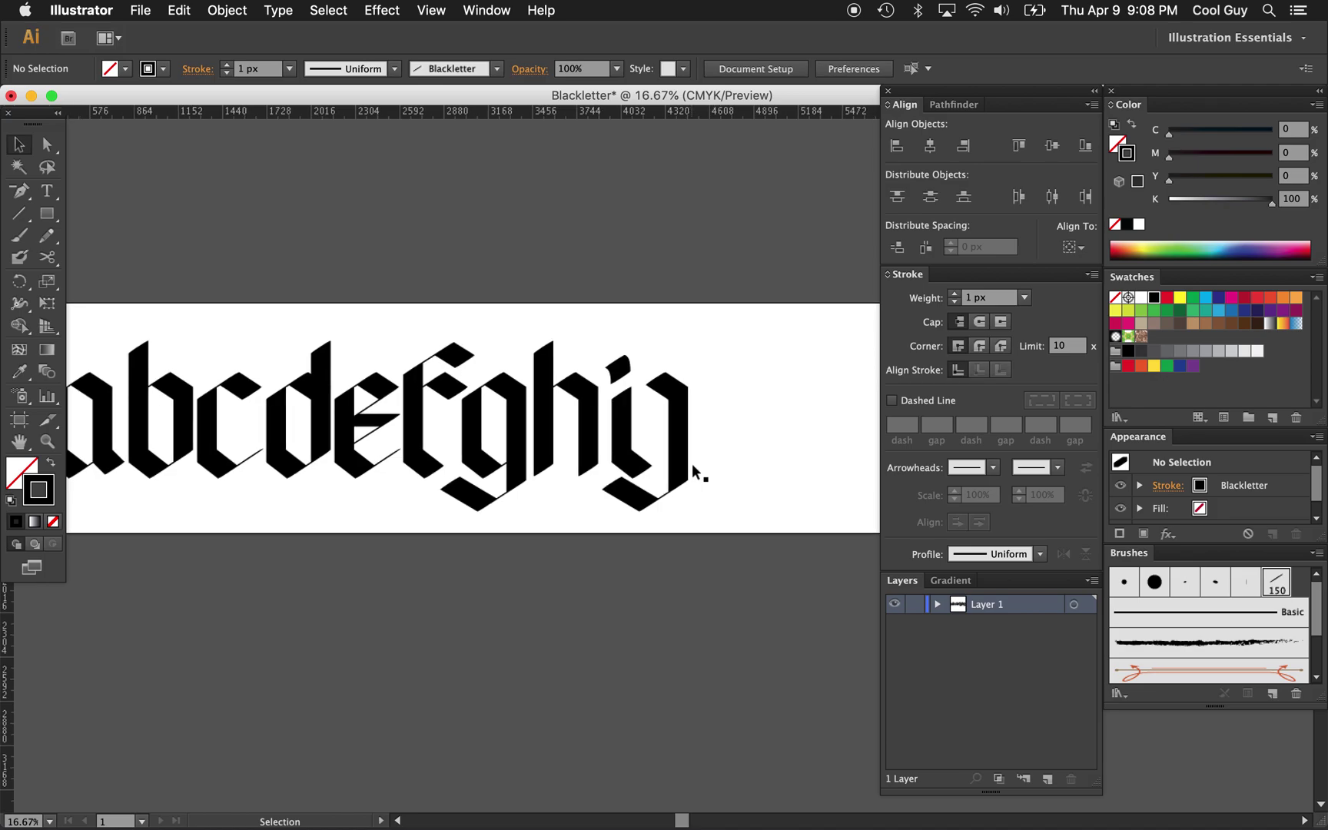
drag(585, 332, 704, 444)
click(791, 421)
Step: Delete the bottom anchor point of the copied h's right leg, leaving the stem and short upper arm, and deselect
key(z)
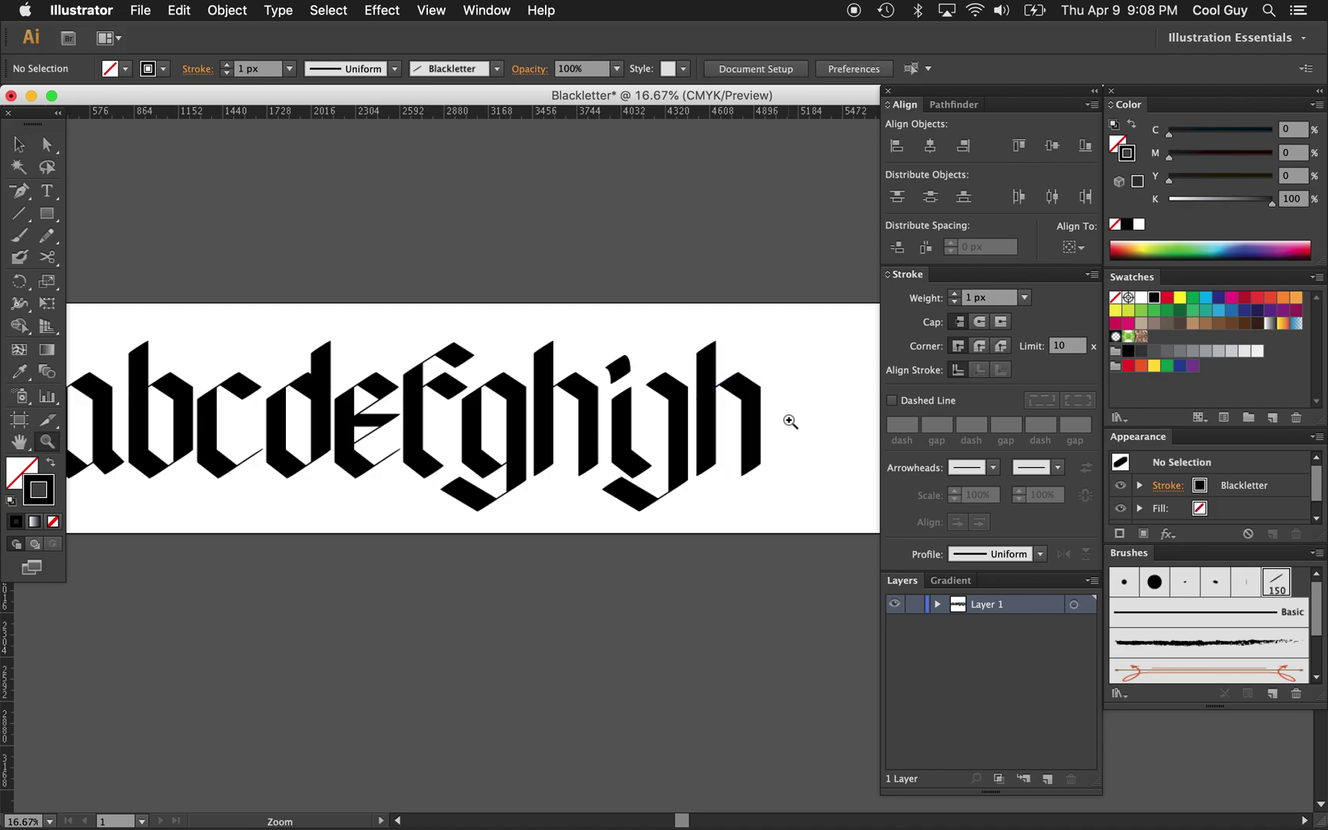
click(791, 421)
click(656, 487)
key(a)
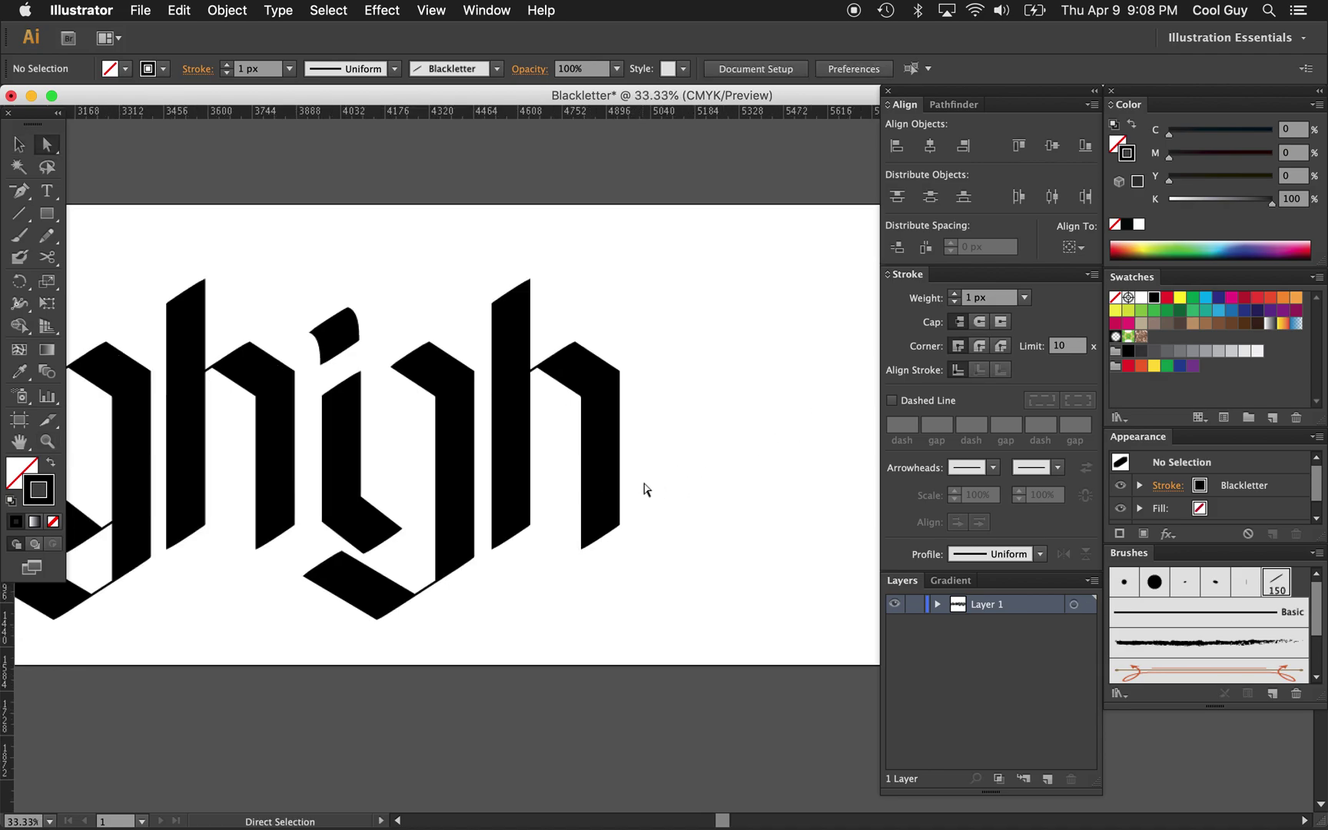
key(minus)
drag(657, 490, 578, 567)
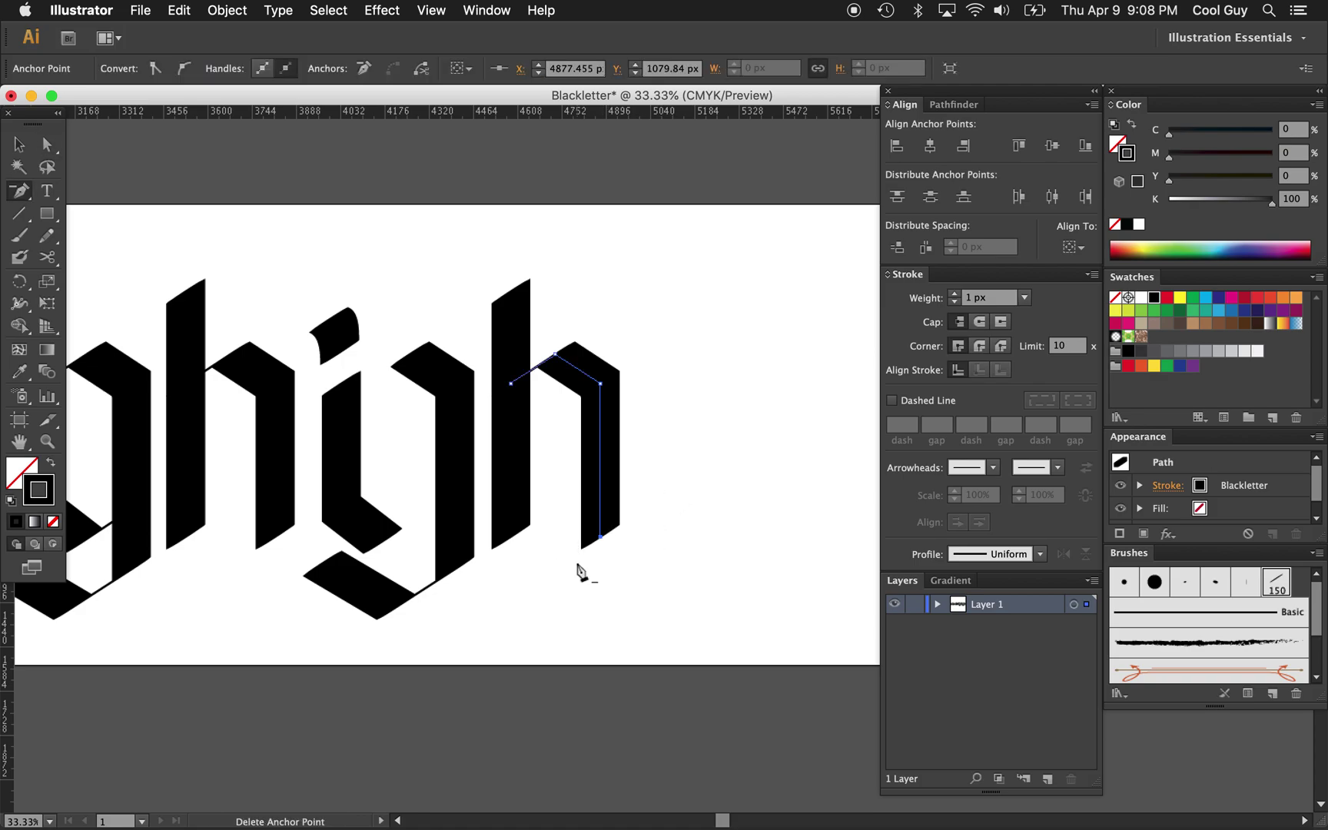
click(600, 541)
key(a)
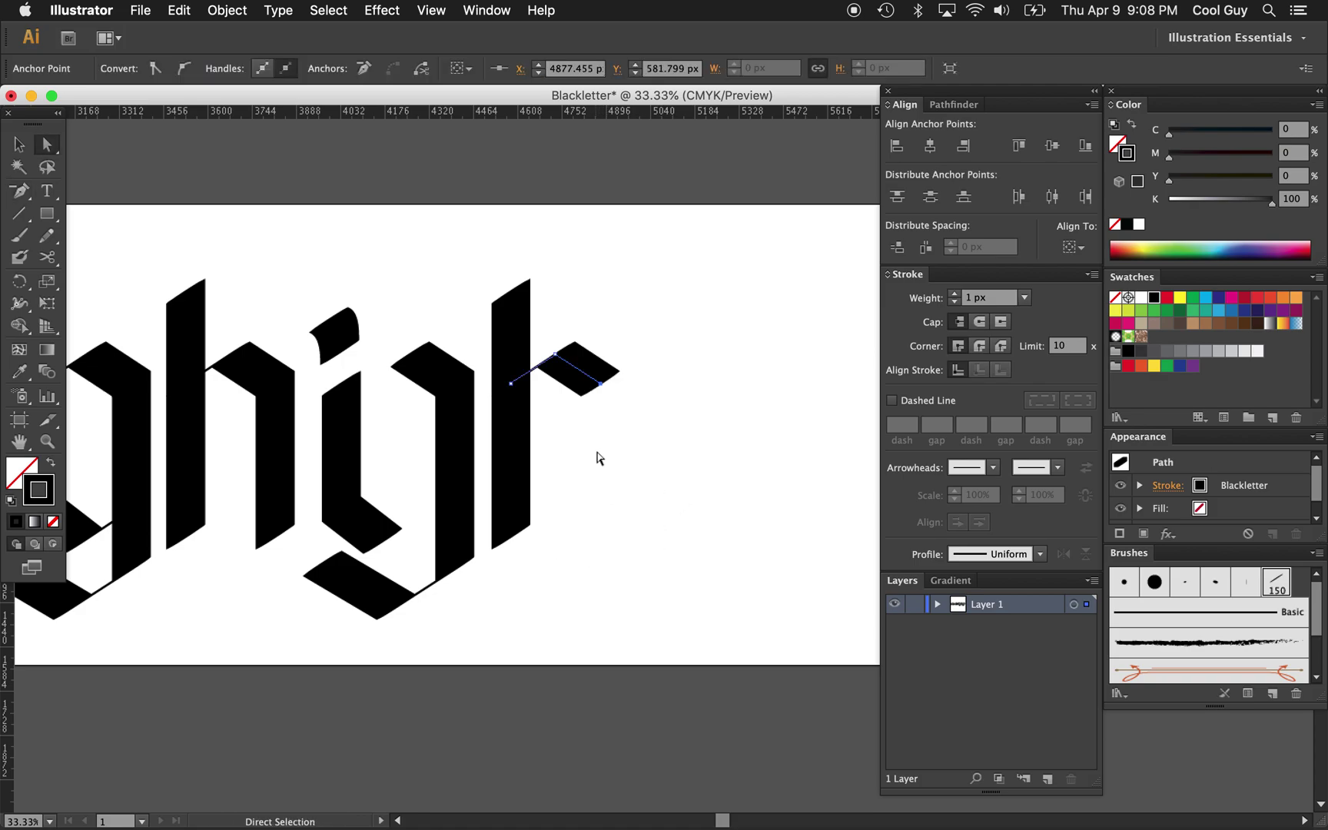
click(599, 455)
Step: Extend the upper arm's path with the Pen tool from its outer end diagonally down to the stem
key(z)
click(593, 425)
scroll(634, 456, right, 1)
key(a)
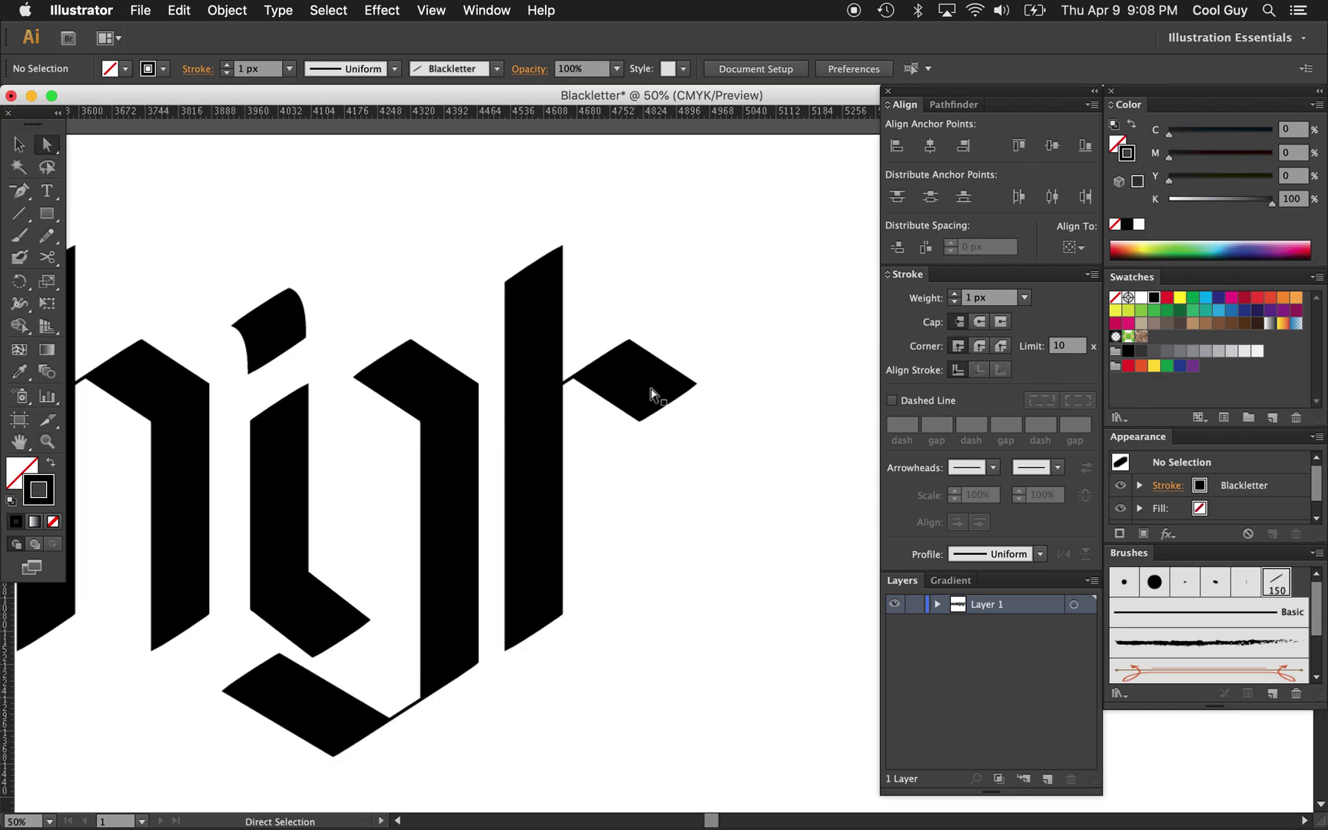
click(650, 390)
key(p)
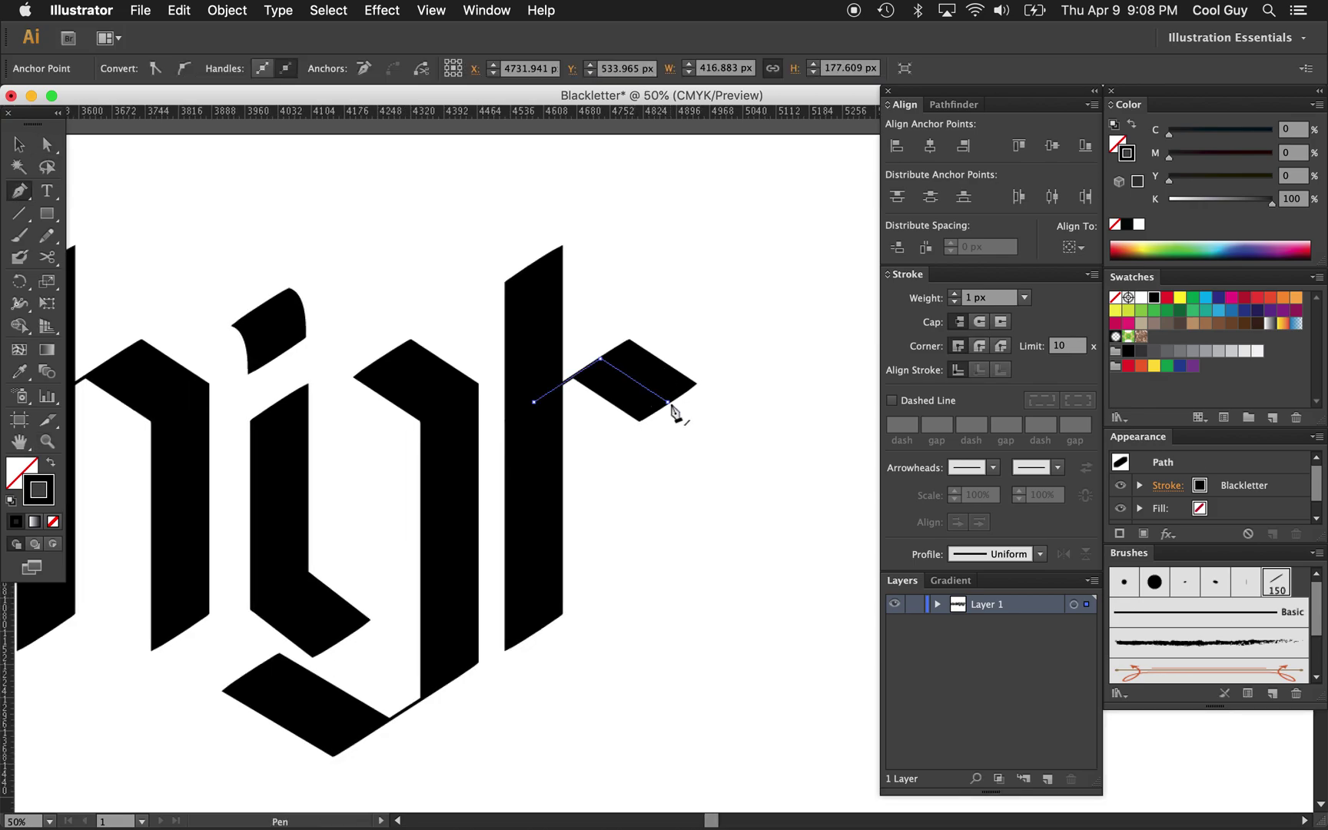
click(668, 403)
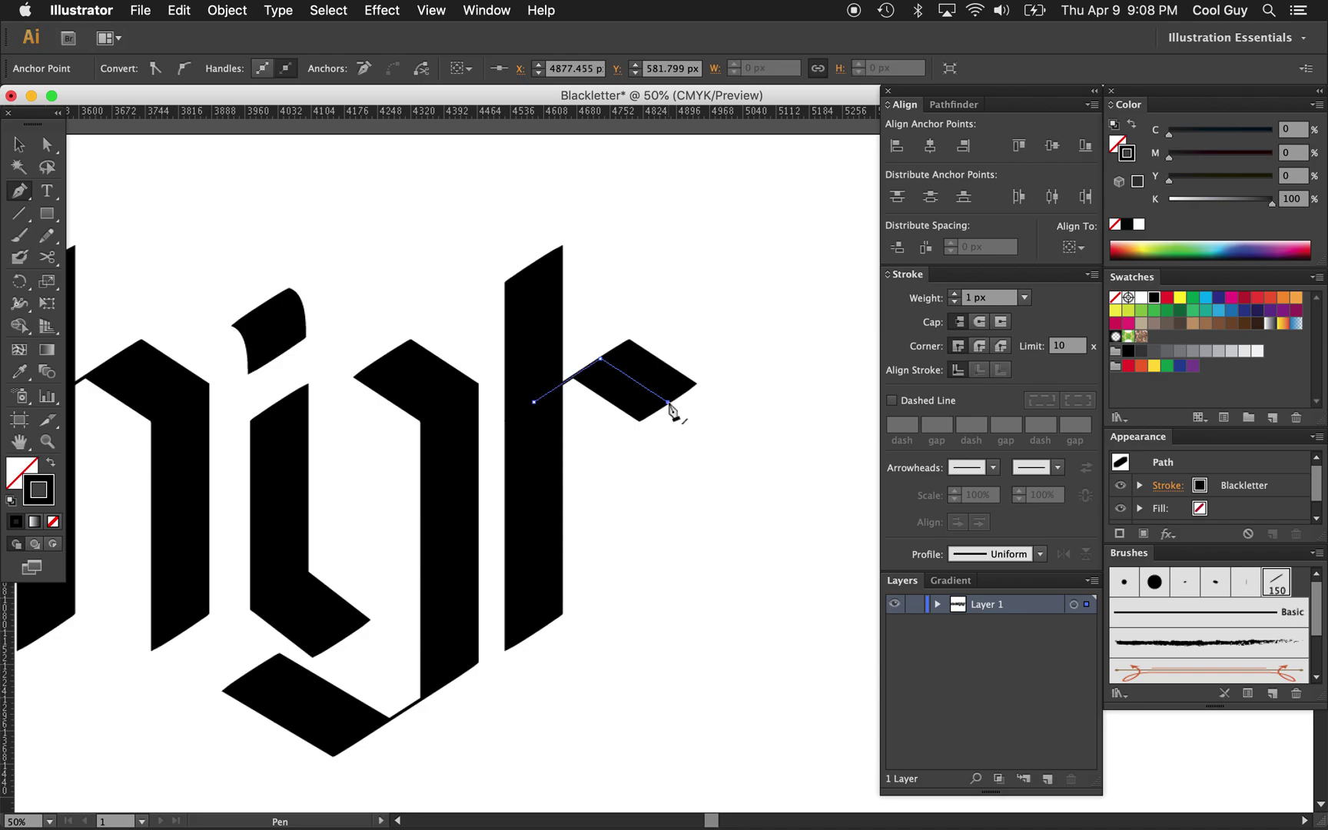
click(535, 485)
Step: Nudge the new segment's endpoint inside the stem slightly down to Y 769 px and deselect the path
key(a)
key(Down)
key(Down)
key(Down)
key(Down)
key(Down)
key(Down)
key(Down)
key(Down)
key(Down)
key(Down)
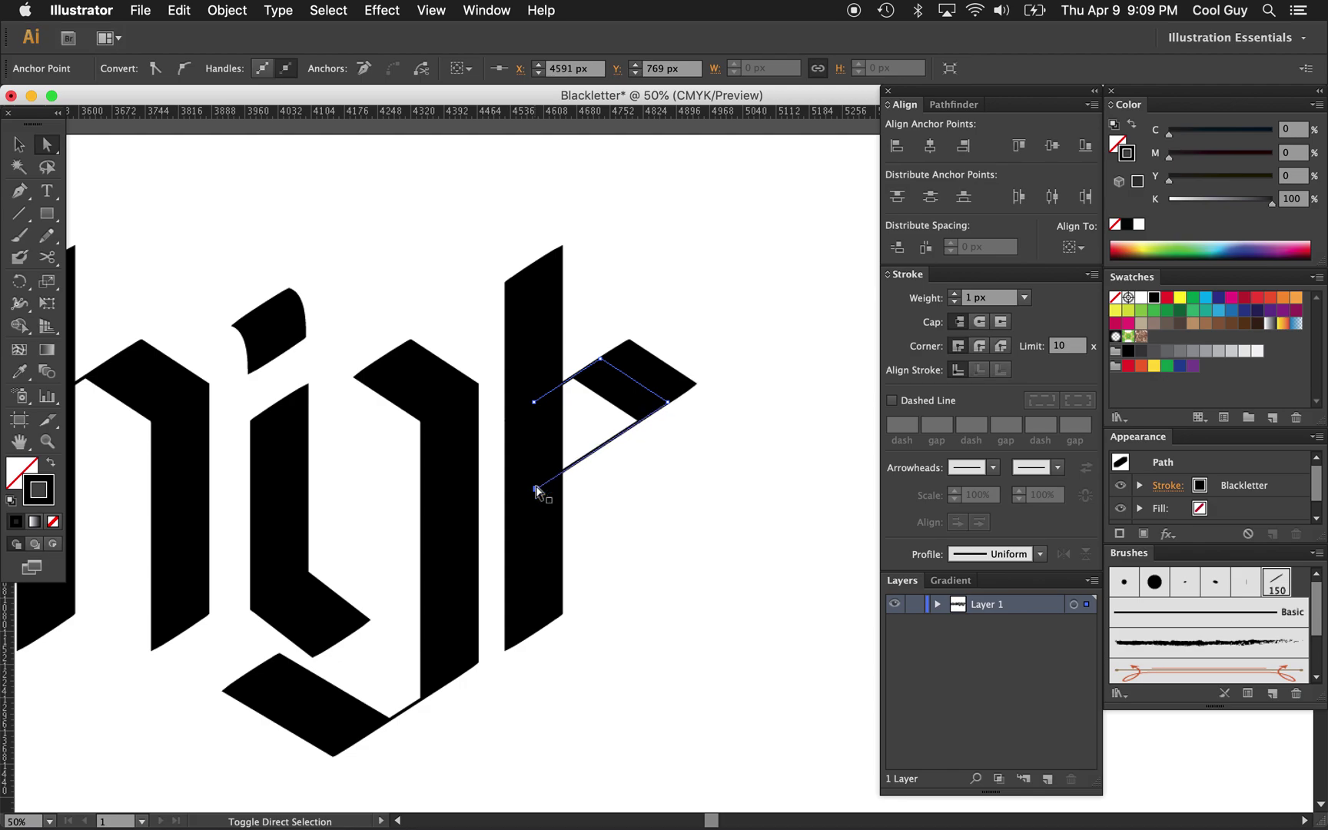
click(678, 492)
Step: Draw a diagonal k leg from the thin stroke's middle down to X 5040 px, Y 966 px, and apply the Blackletter brush
key(z)
alt+click(663, 505)
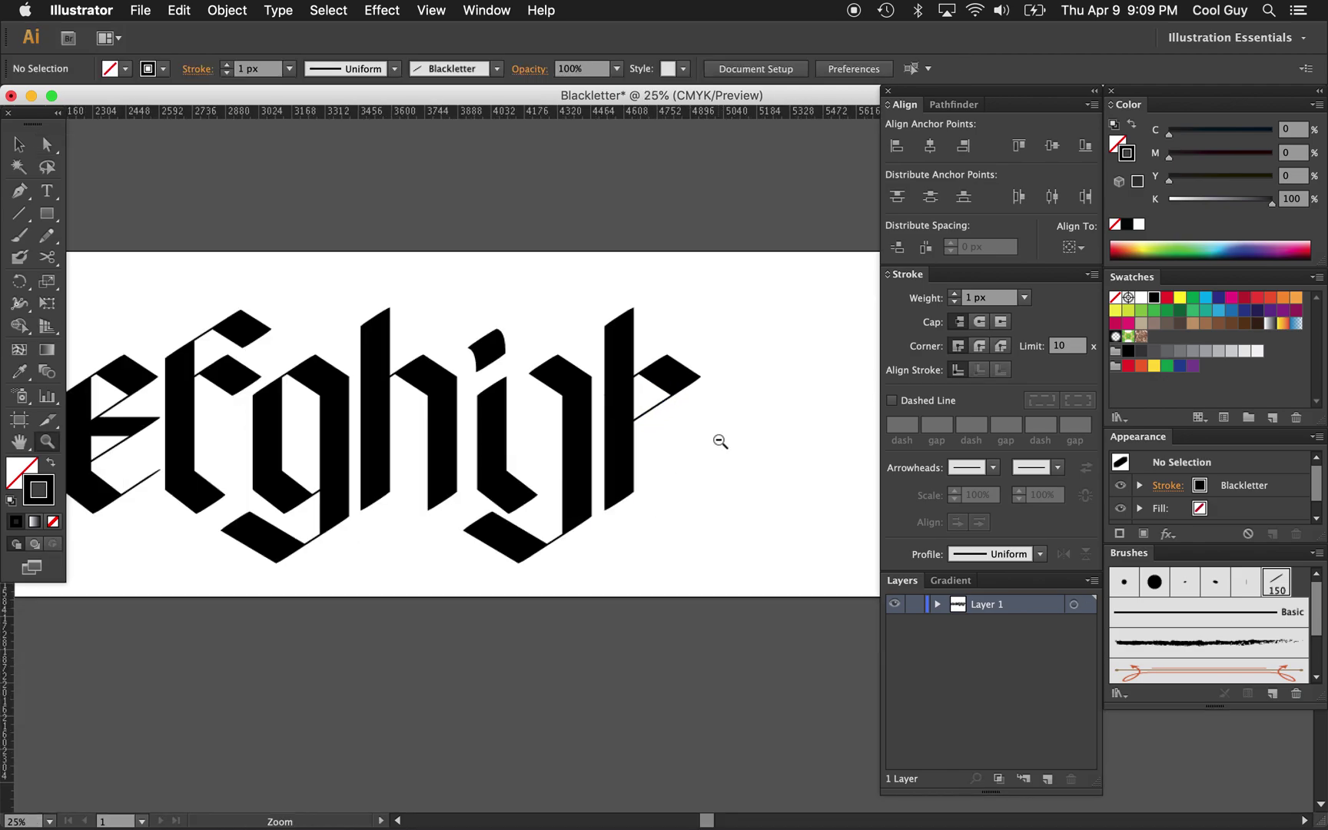
click(689, 447)
click(622, 458)
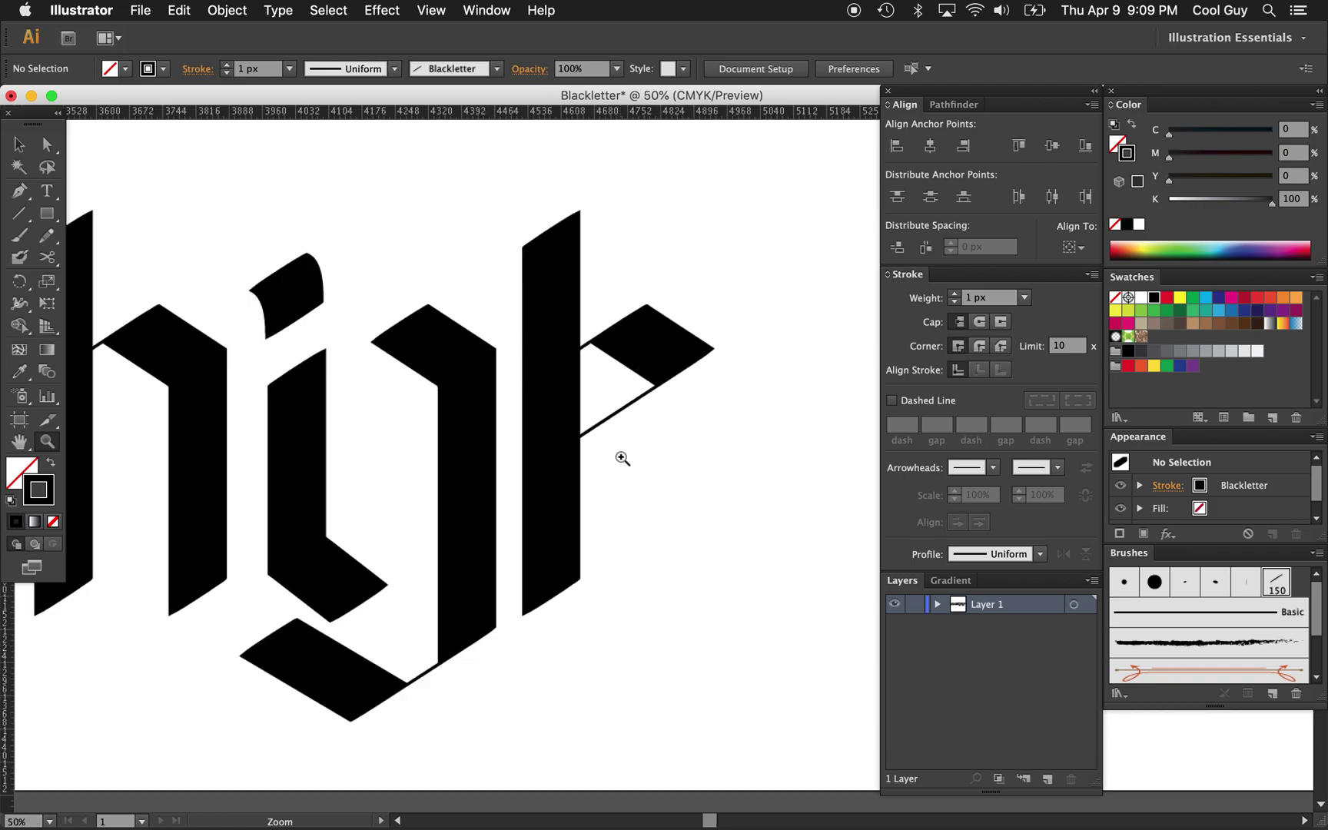
key(p)
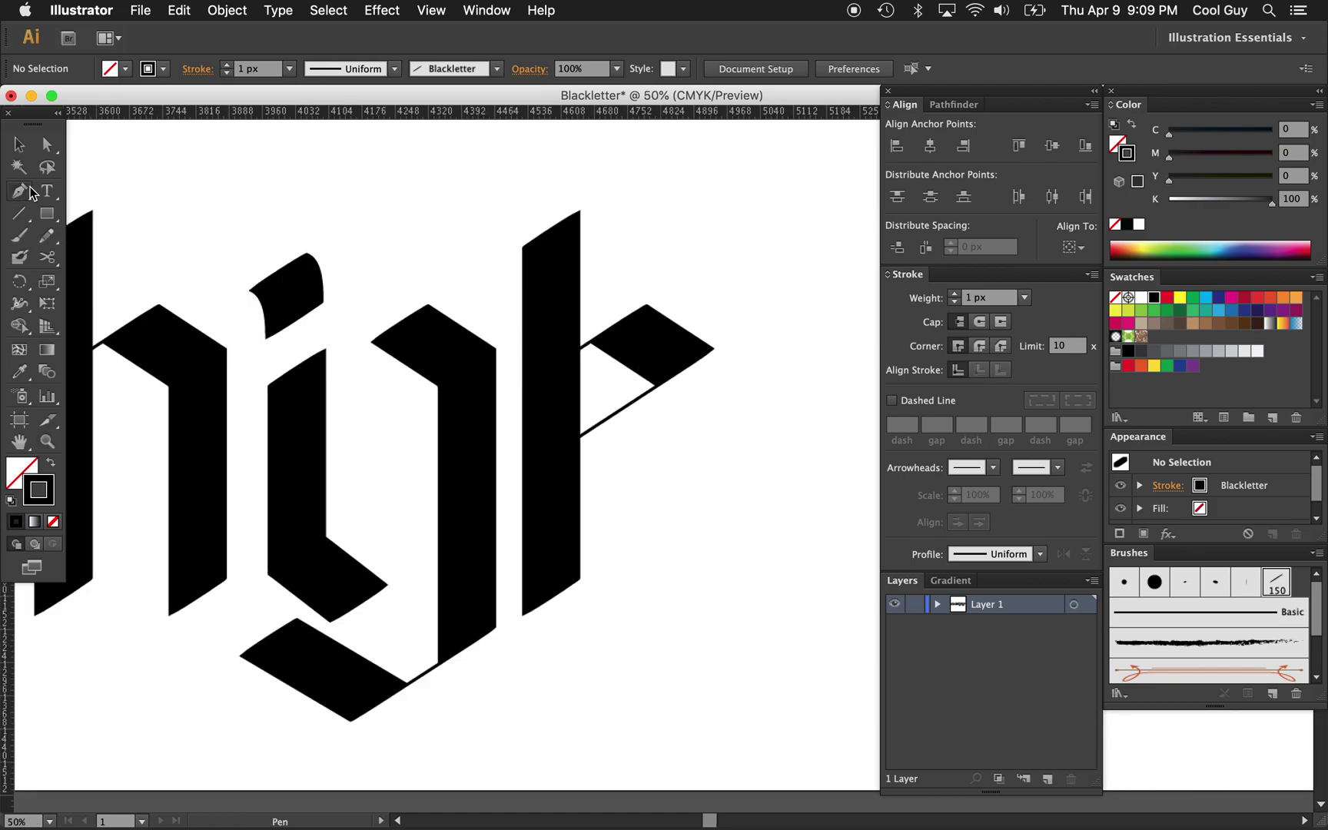
click(624, 409)
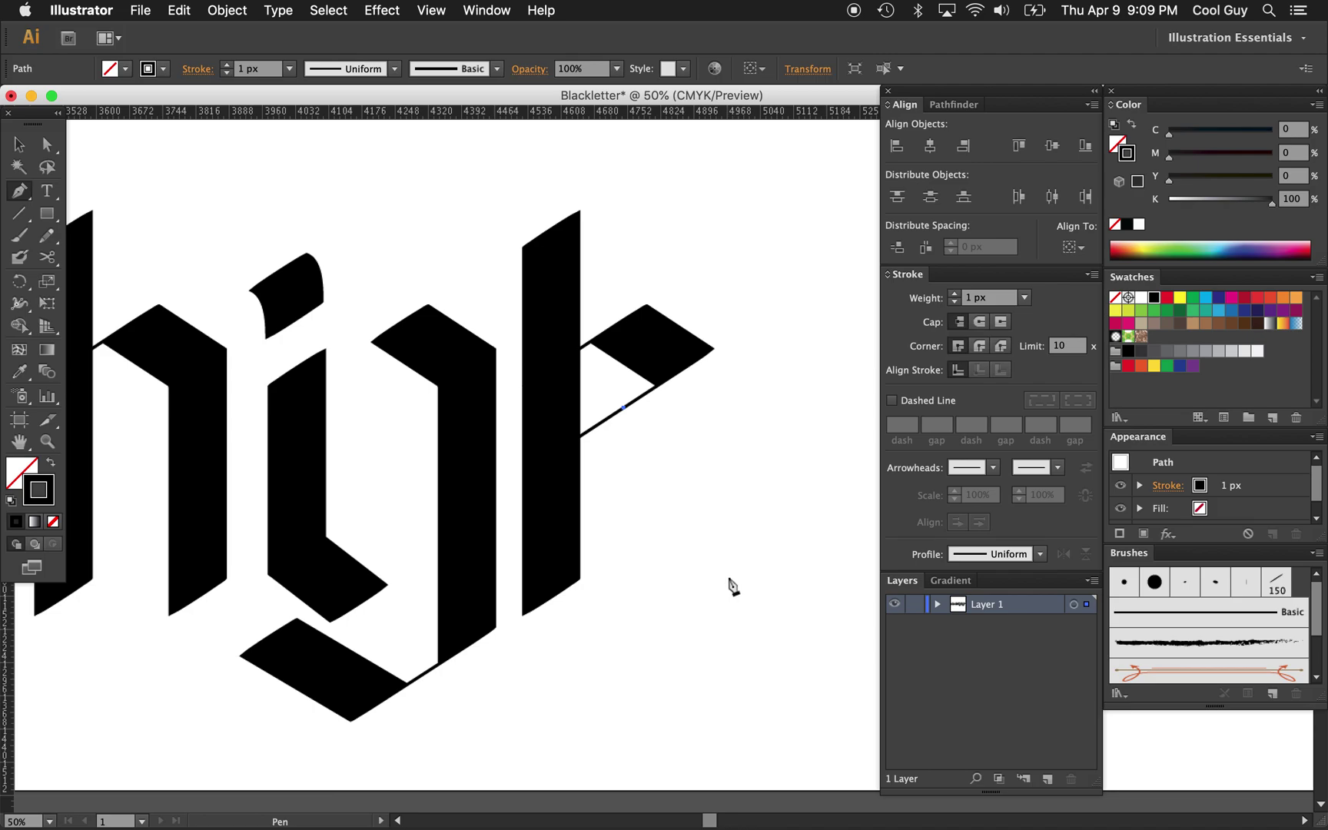
drag(625, 408, 761, 544)
key(a)
click(1279, 587)
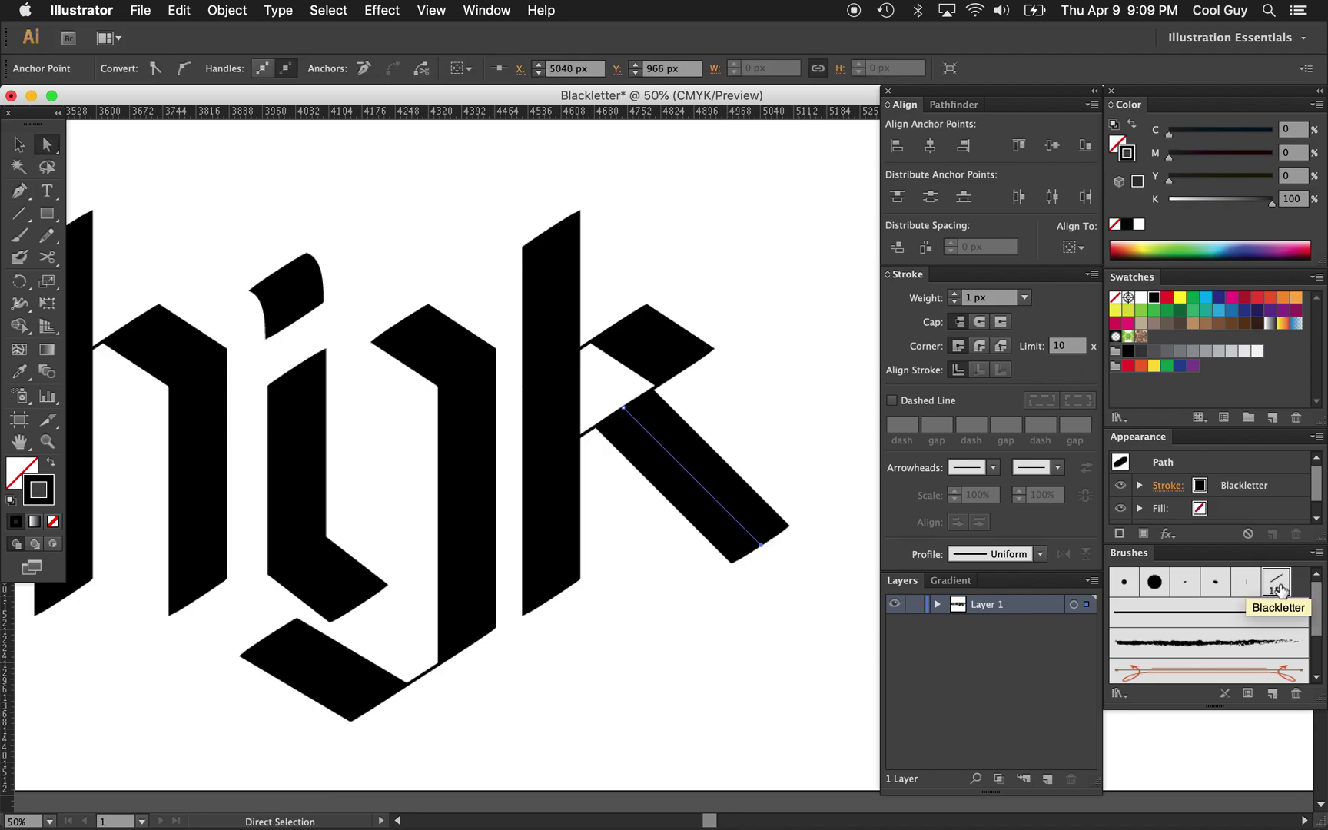
click(816, 538)
Step: Steepen the k's leg by nudging its bottom anchor to X 4920 px, Y 1061 px, and deselect it
key(z)
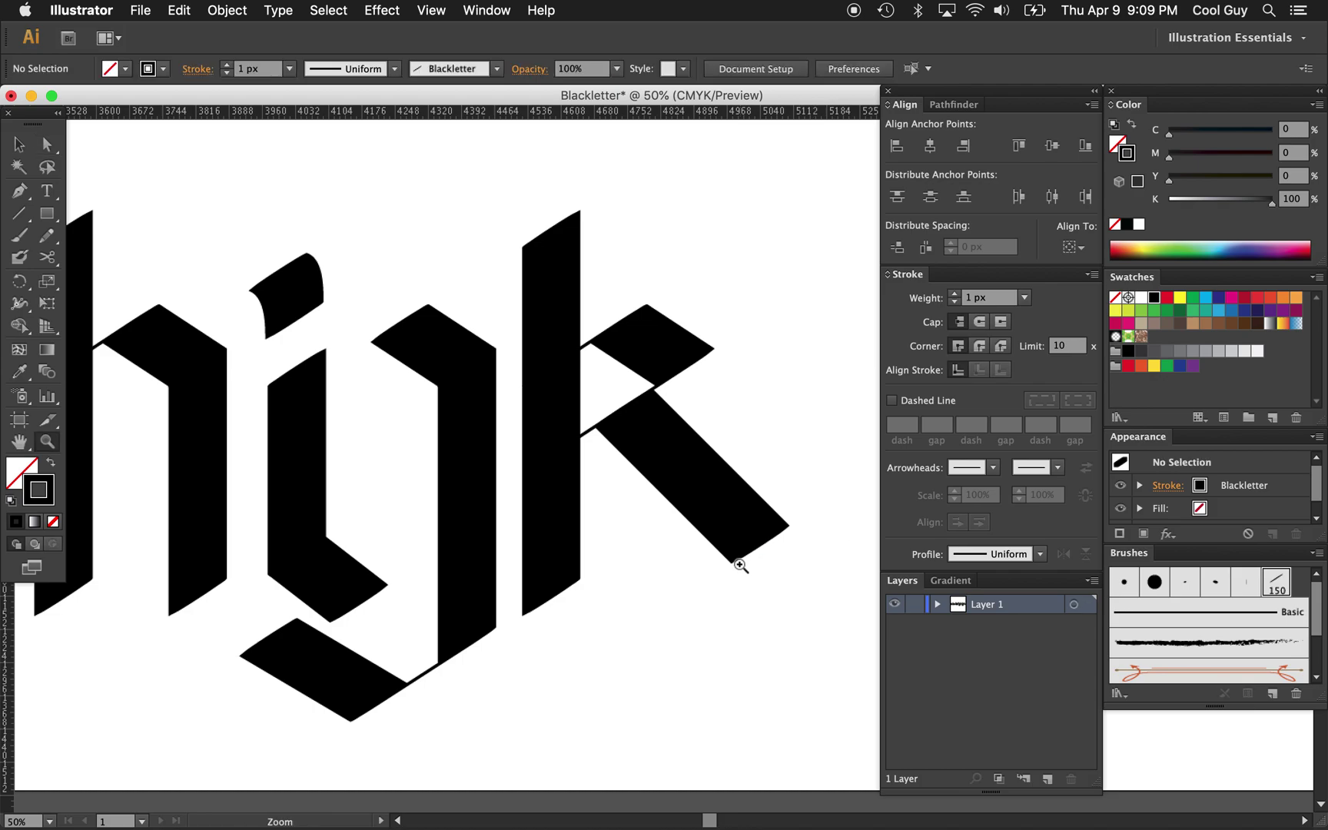
alt+click(736, 563)
key(a)
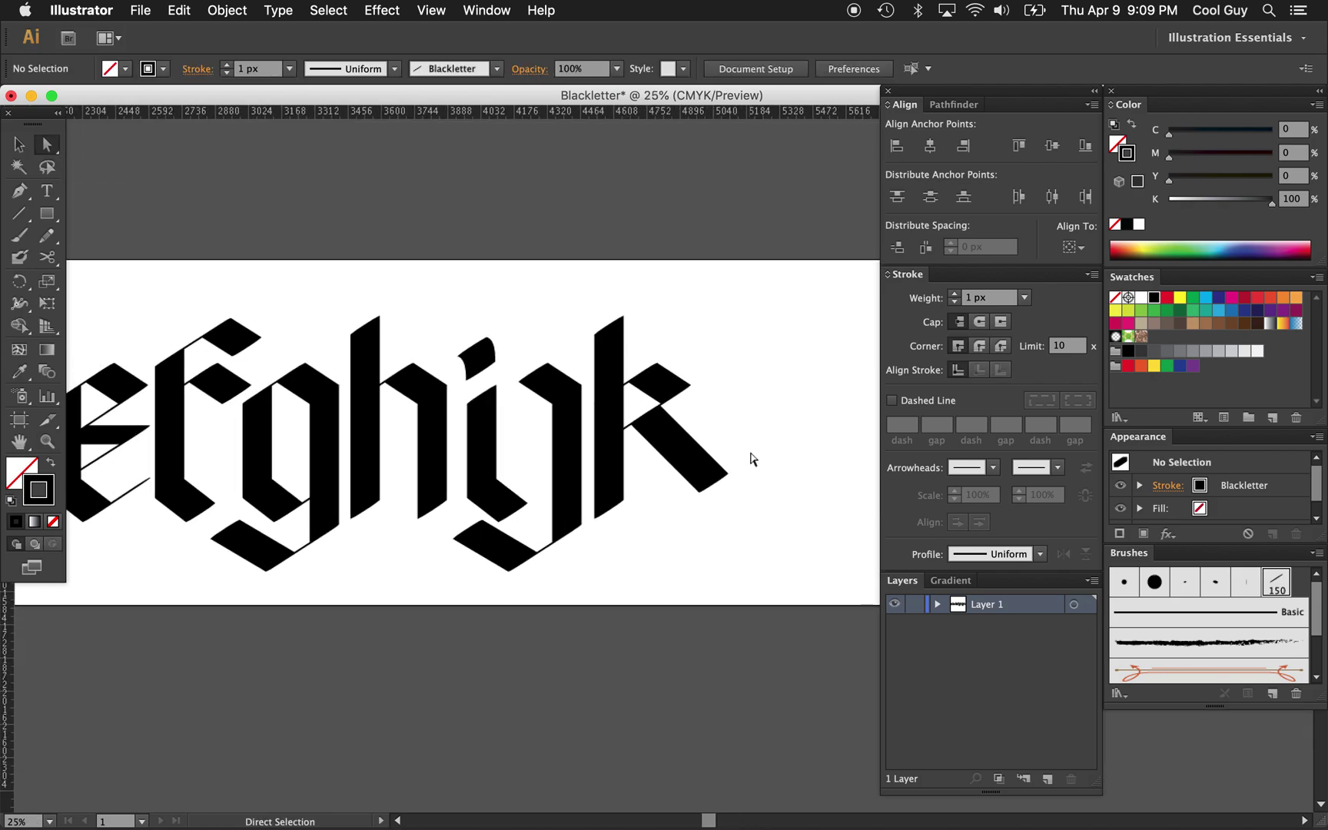
drag(740, 451, 664, 539)
key(shift+Left)
key(shift+Left)
key(shift+Left)
key(shift+Left)
key(shift+Left)
key(shift+Left)
key(shift+Left)
key(shift+Left)
key(shift+Left)
key(shift+Down)
key(shift+Down)
key(shift+Down)
key(shift+Down)
key(shift+Down)
key(shift+Down)
key(shift+Down)
key(shift+Down)
key(shift+Down)
key(shift+Down)
key(shift+Up)
key(shift+Right)
key(shift+Right)
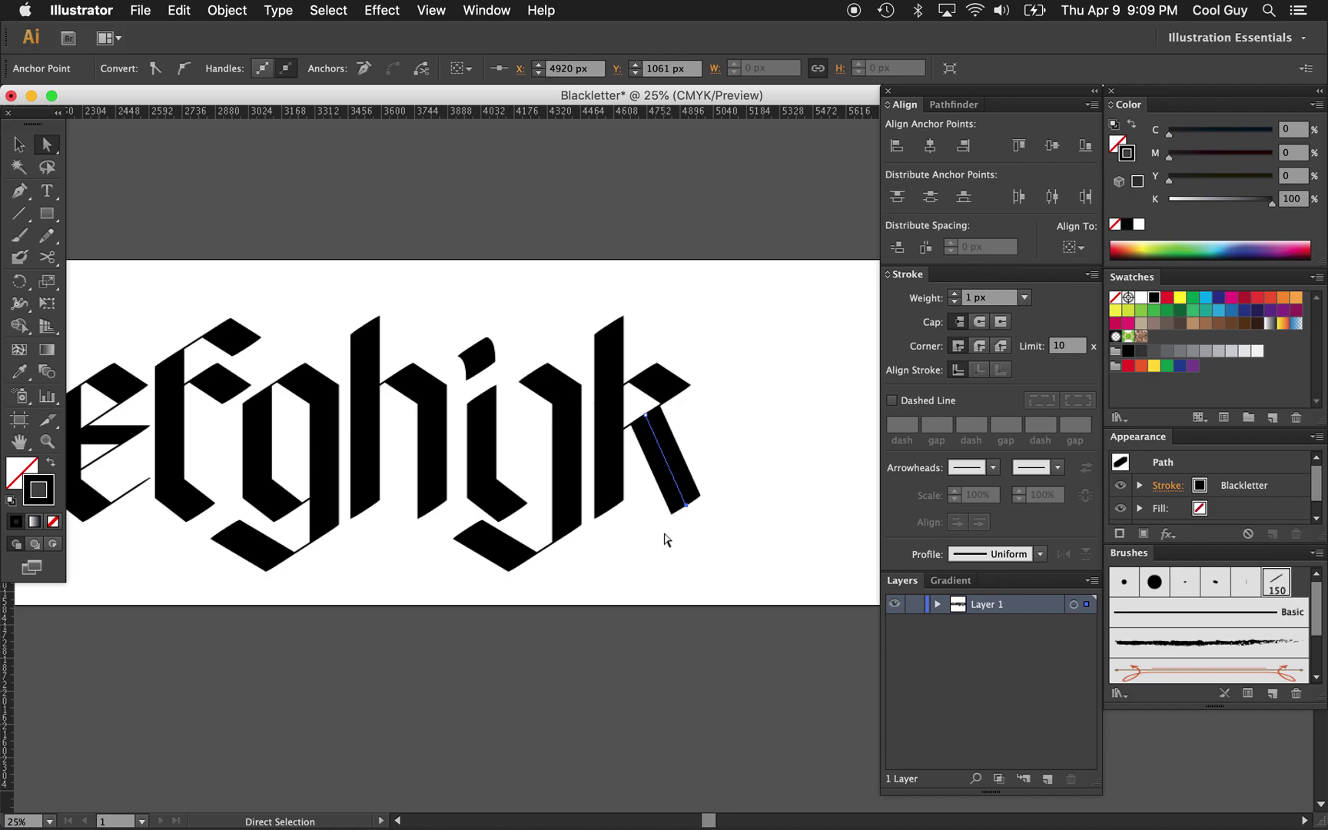
click(757, 382)
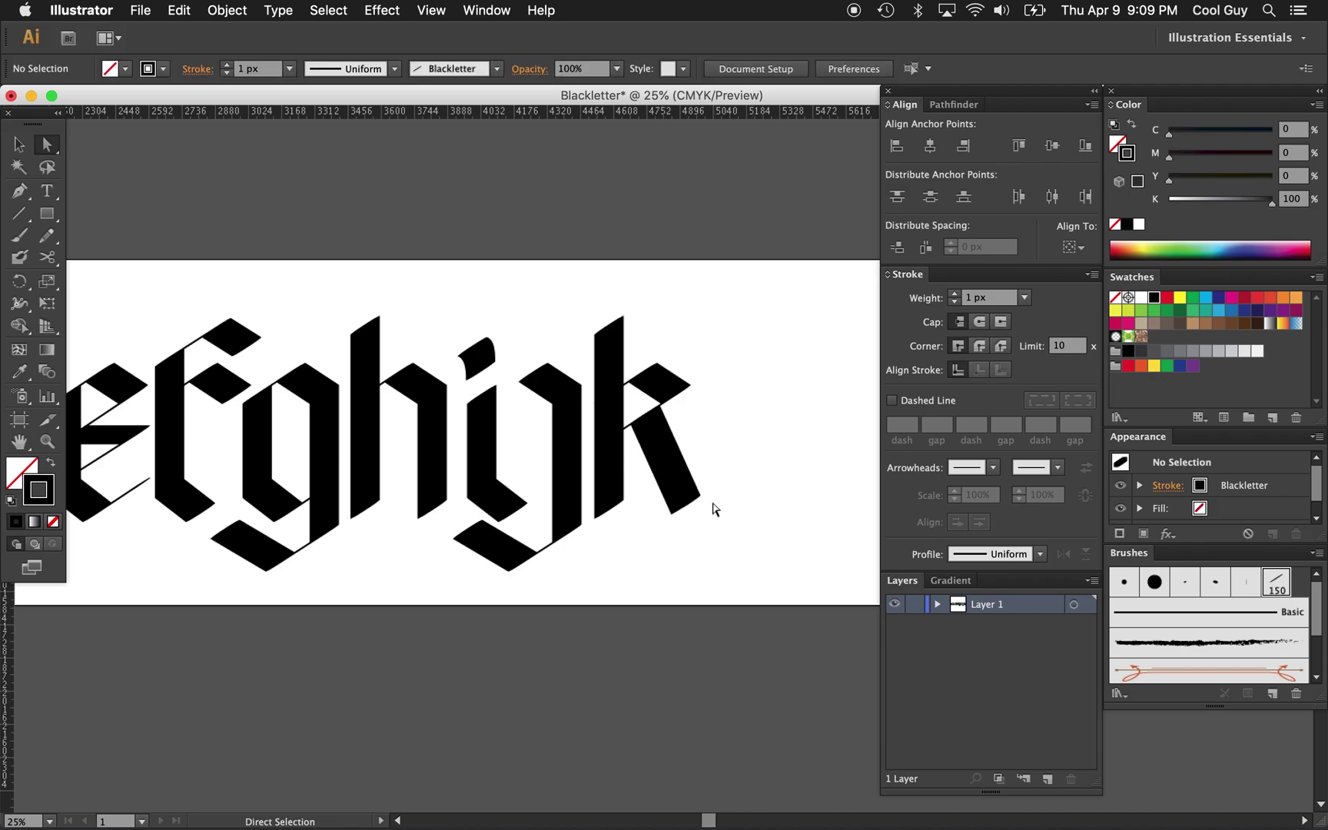
Step: Place a copy of the b after the k and nudge it right for even letter spacing
alt+super+click(714, 507)
alt+super+click(684, 477)
click(648, 416)
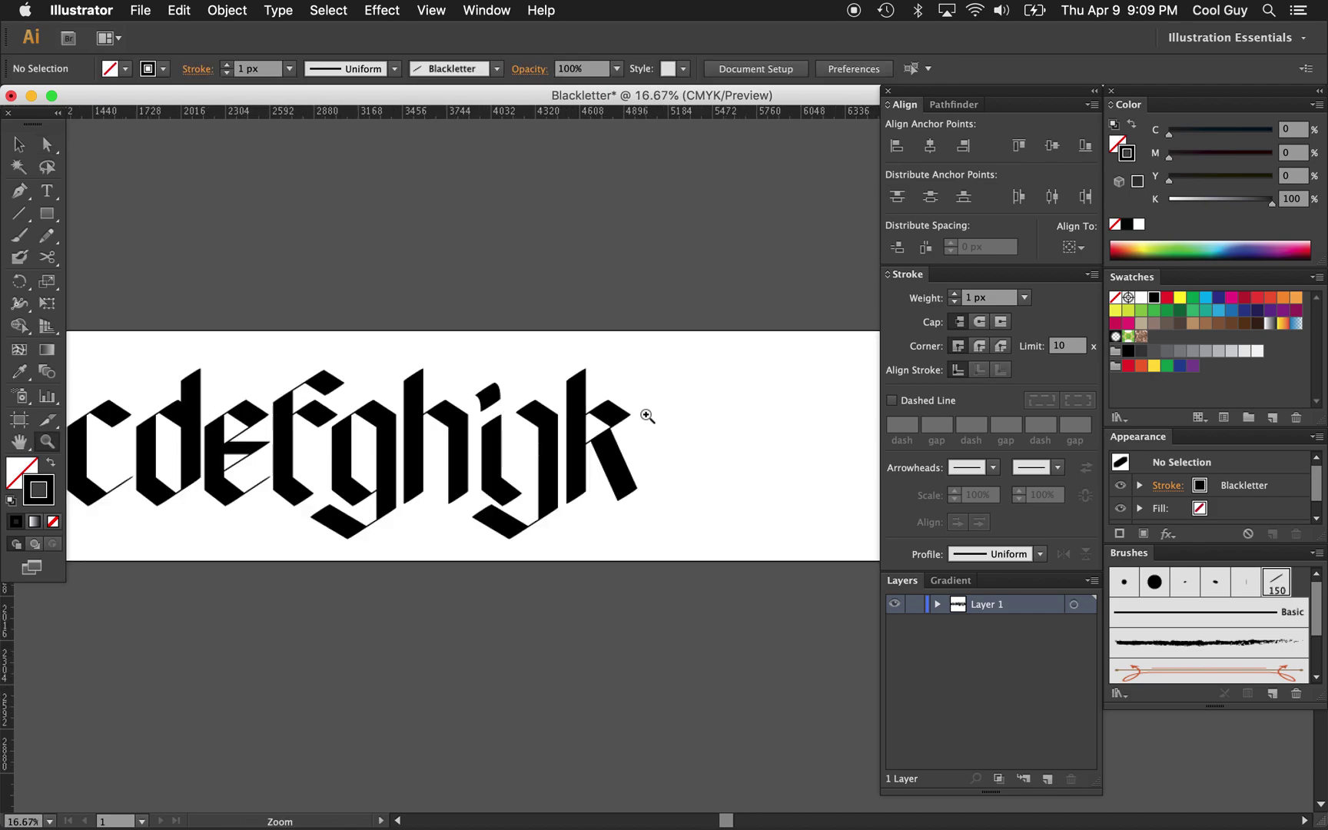
click(649, 463)
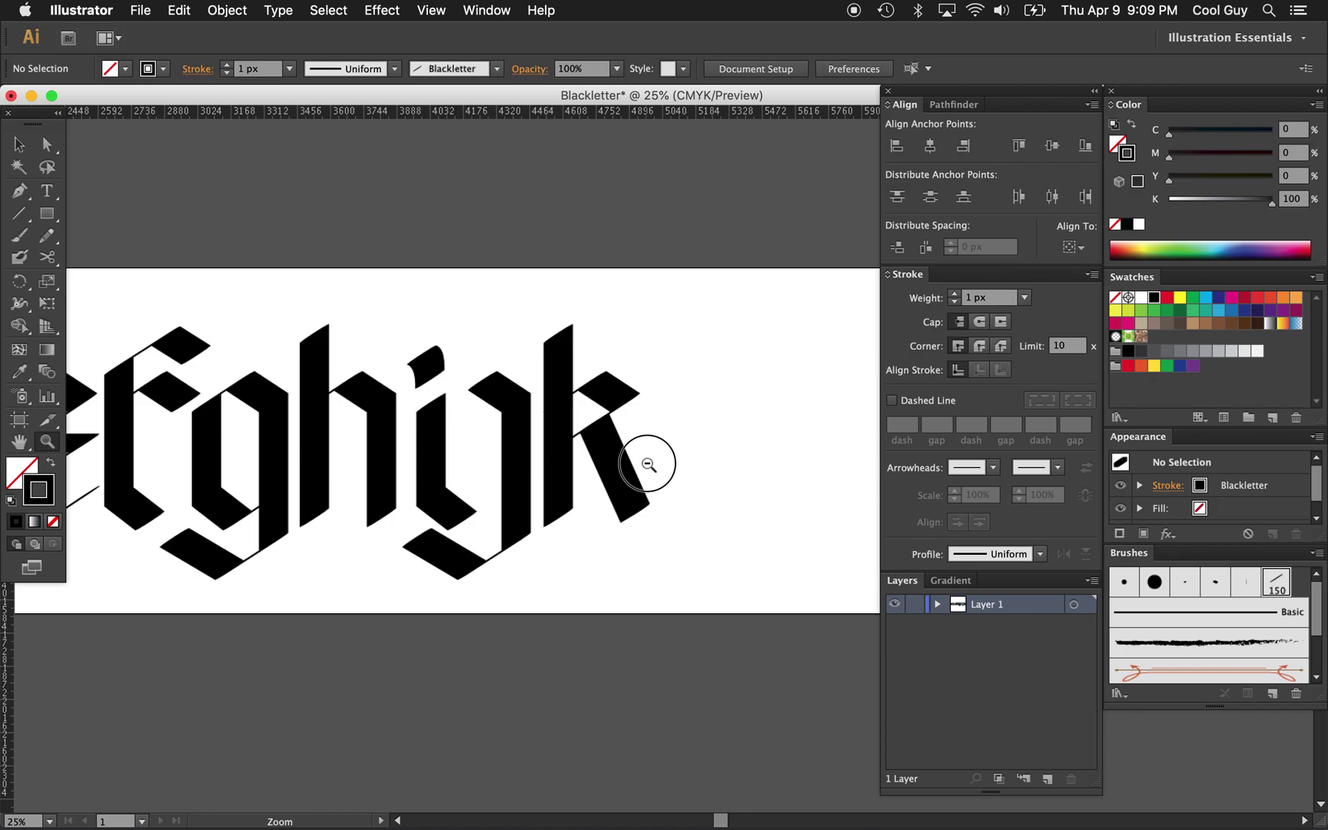
alt+click(648, 464)
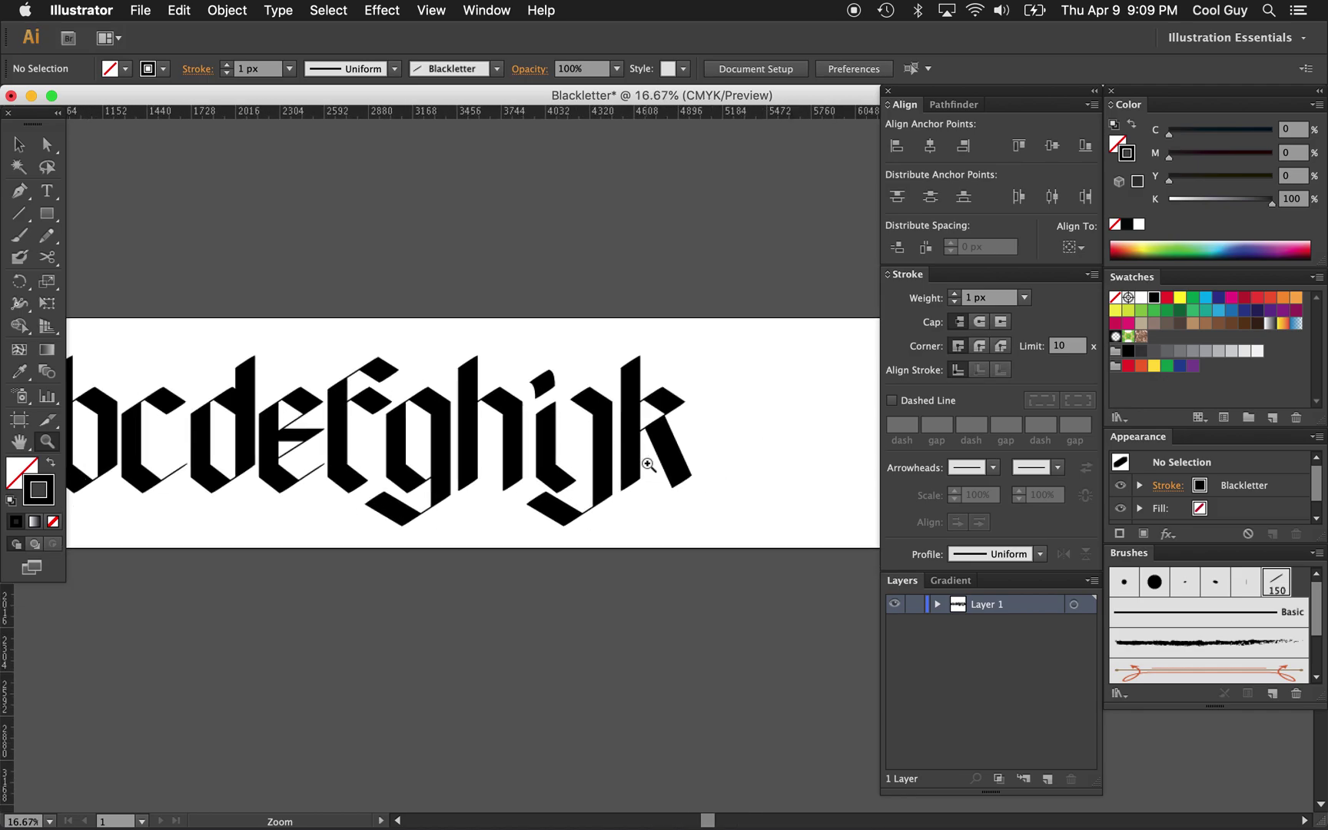
scroll(648, 464, left, 5)
scroll(648, 464, up, 1)
key(v)
drag(228, 378, 817, 462)
scroll(816, 461, right, 5)
scroll(817, 461, down, 2)
key(shift+Right)
key(shift+Right)
key(shift+Right)
key(shift+Right)
key(shift+Right)
key(shift+Right)
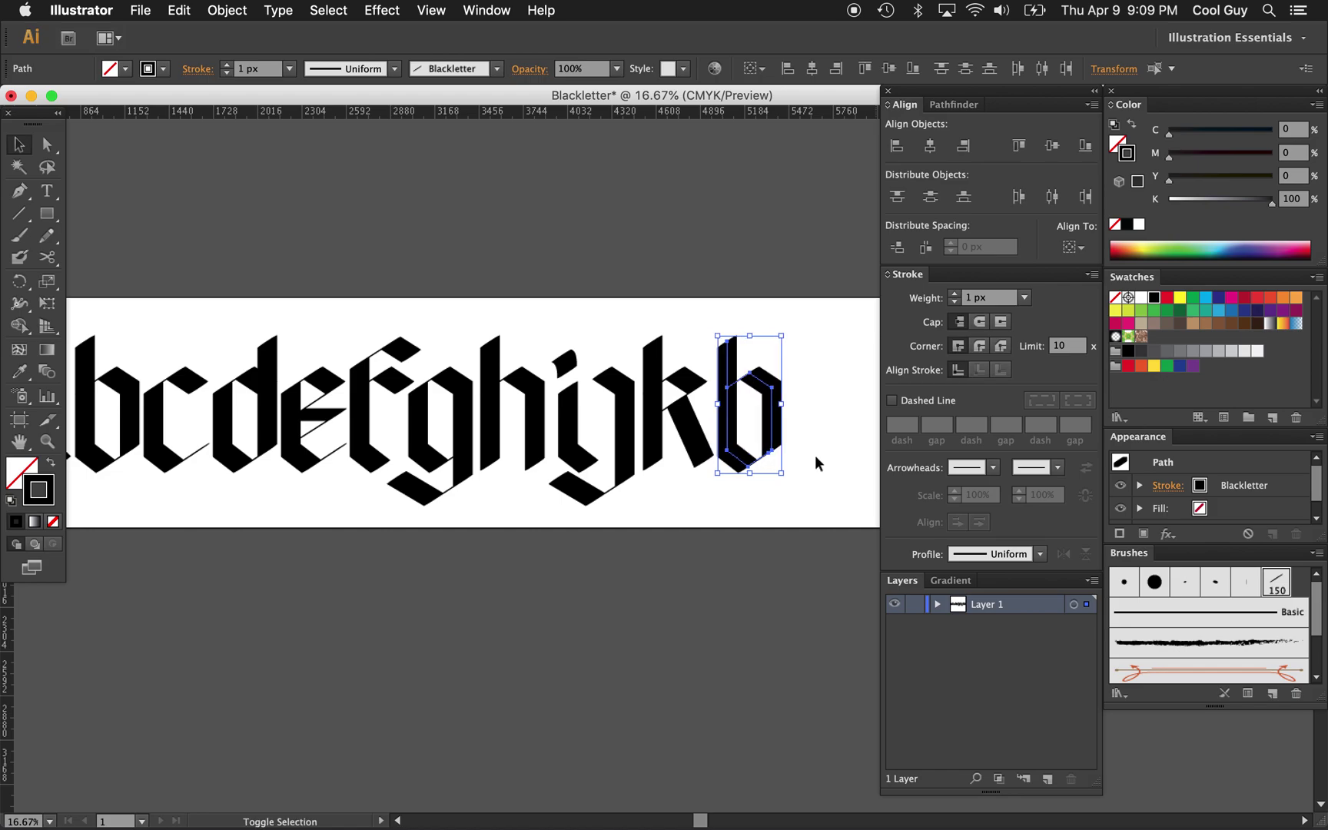
Step: Delete the anchor points of the copied b's bowl, keeping only the stem and its foot
key(z)
click(647, 474)
click(631, 468)
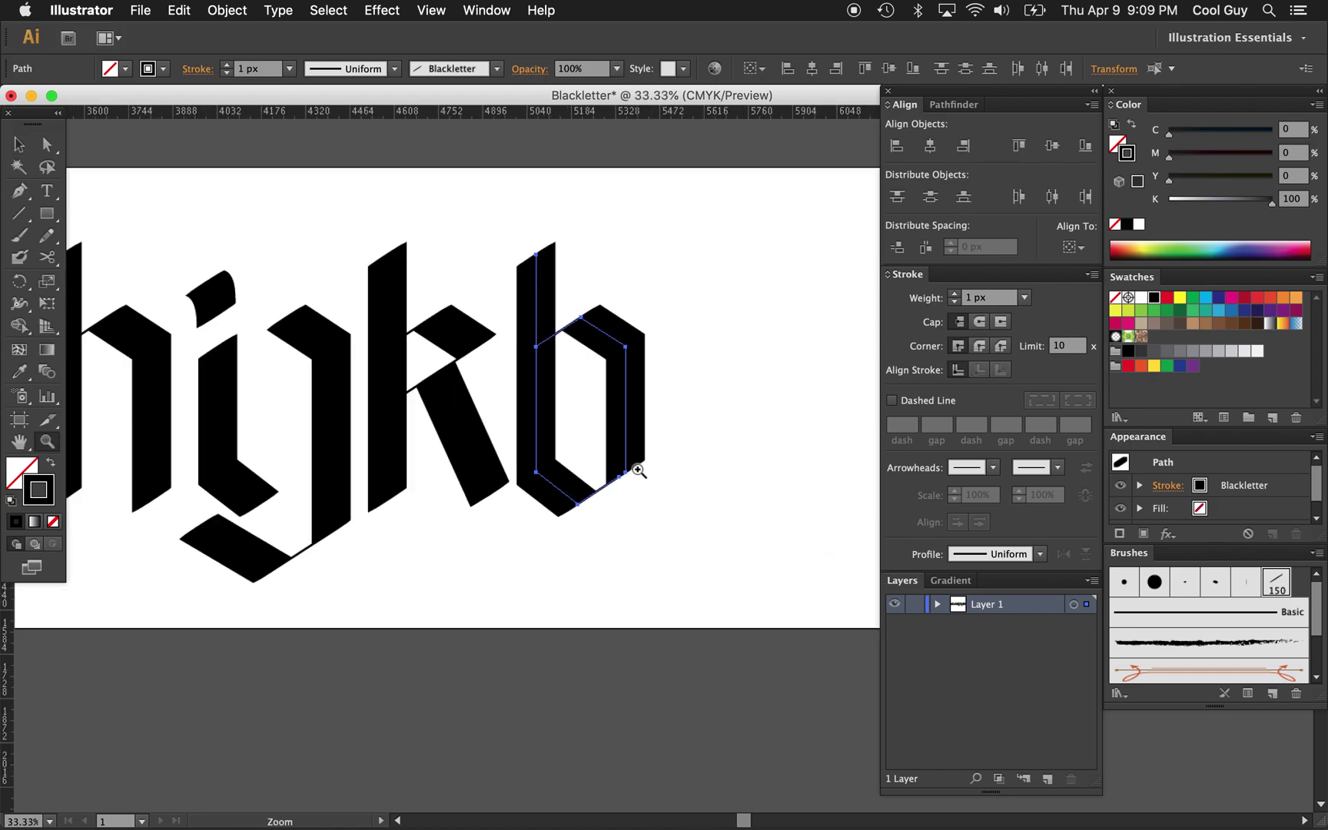
key(p)
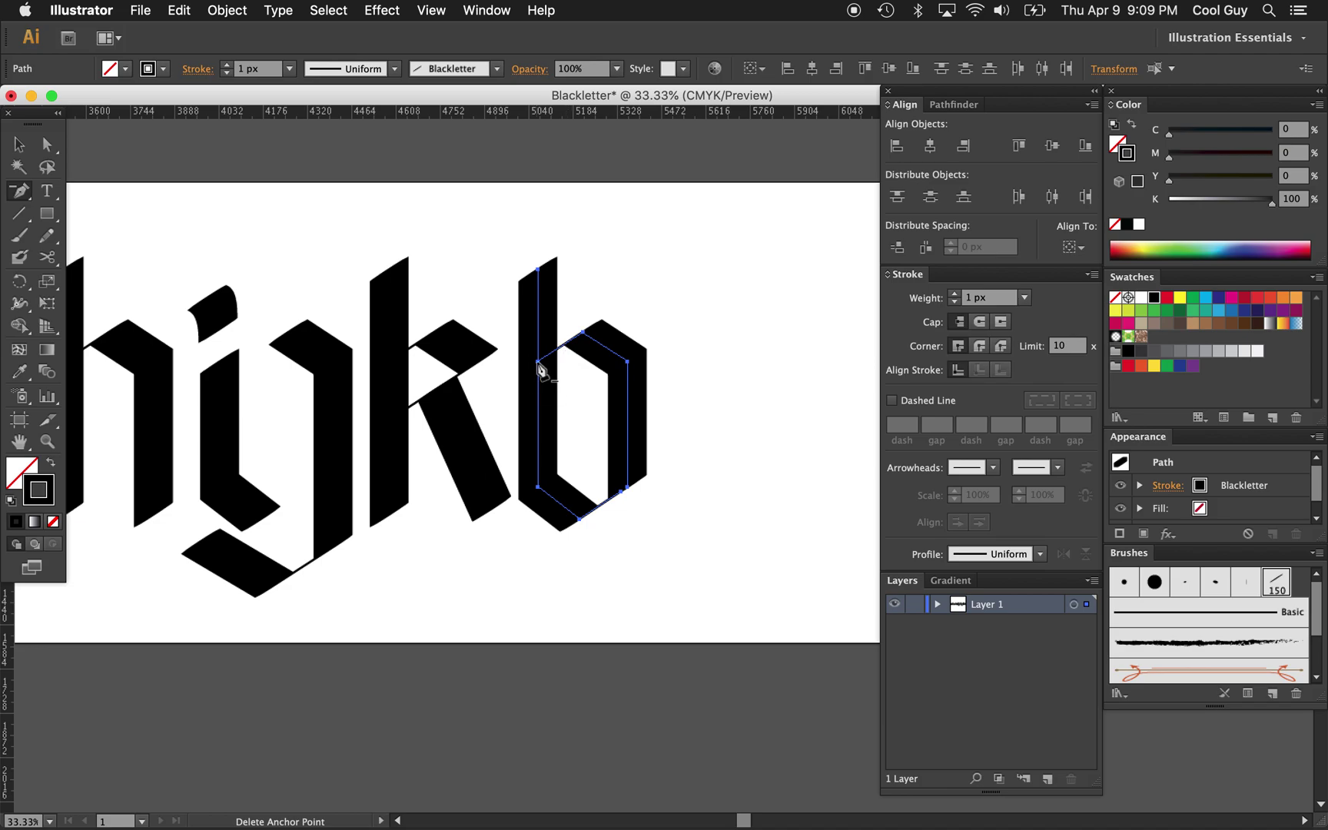
click(628, 490)
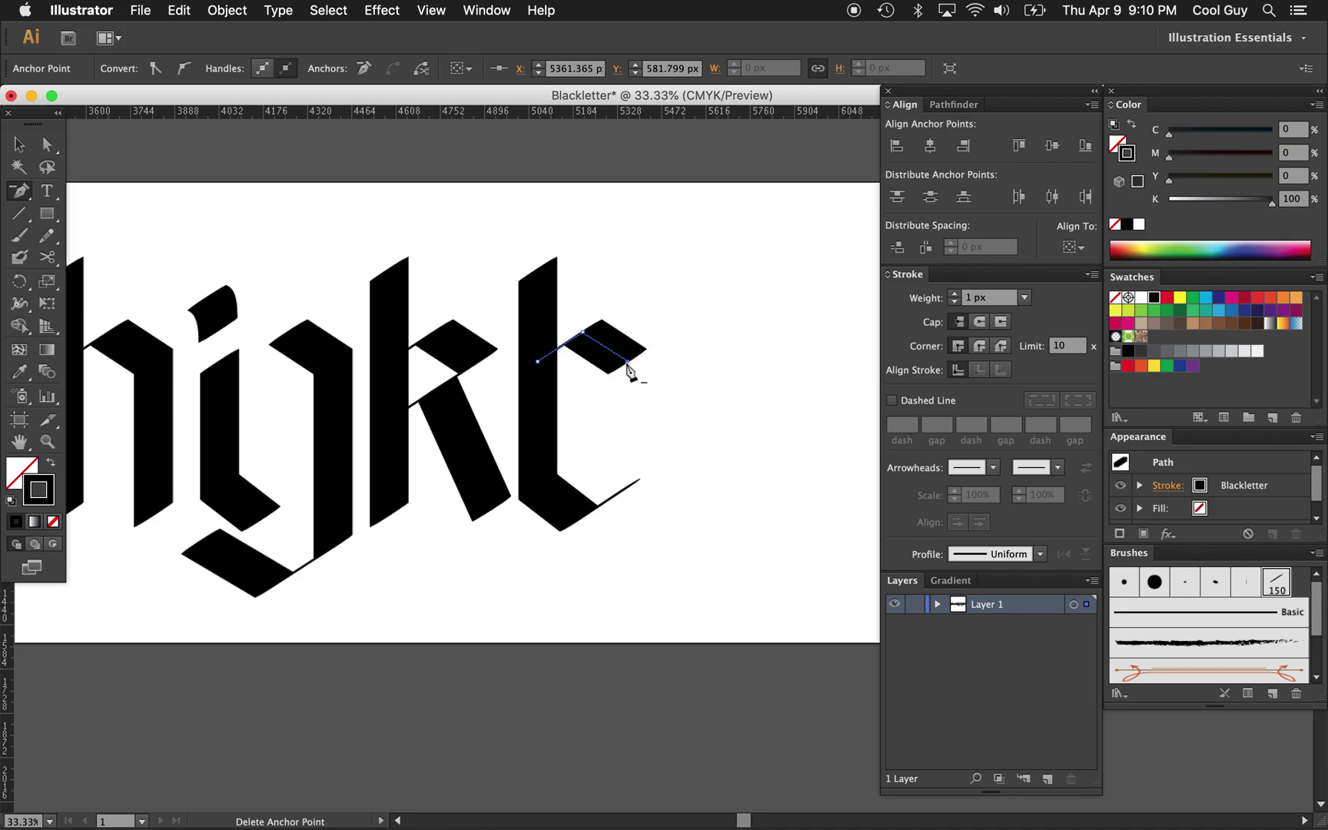
click(628, 363)
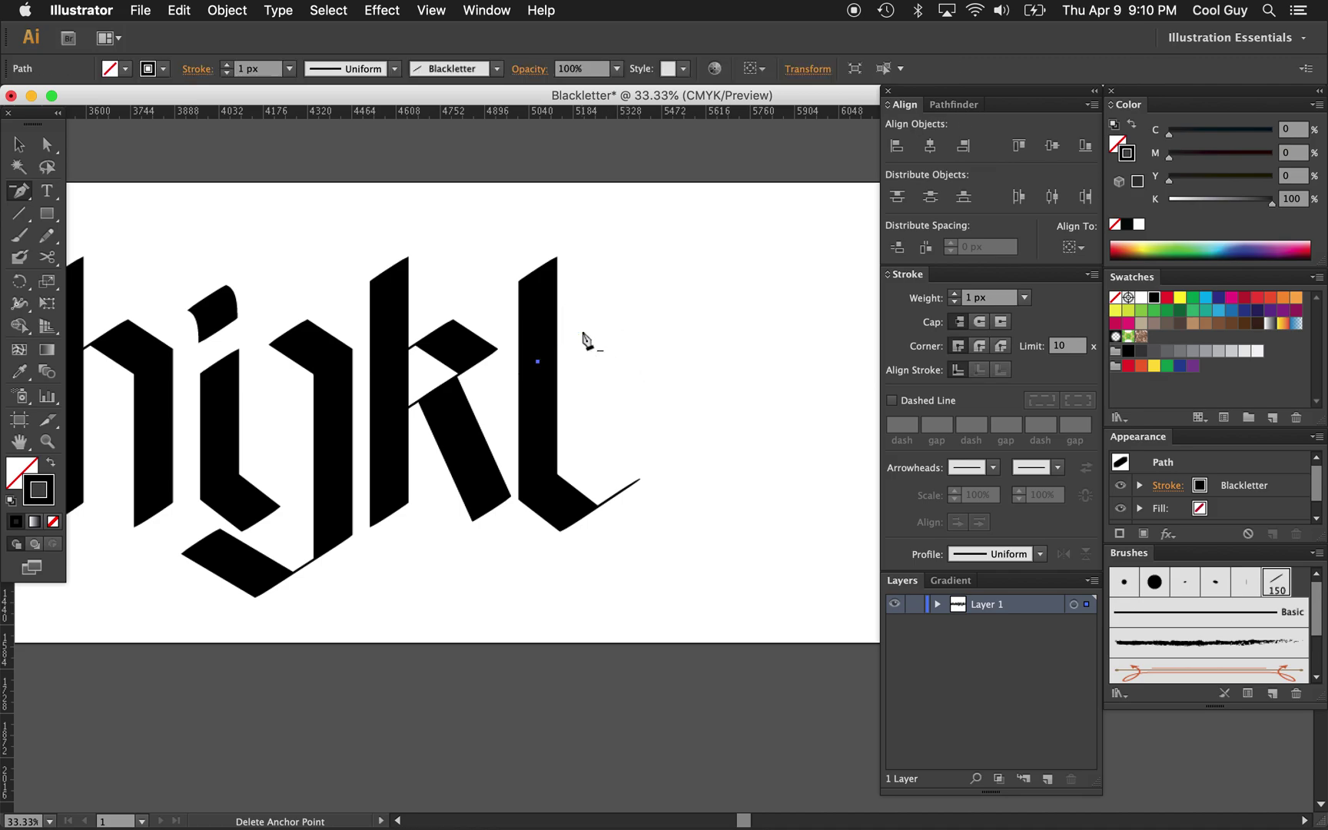
click(537, 362)
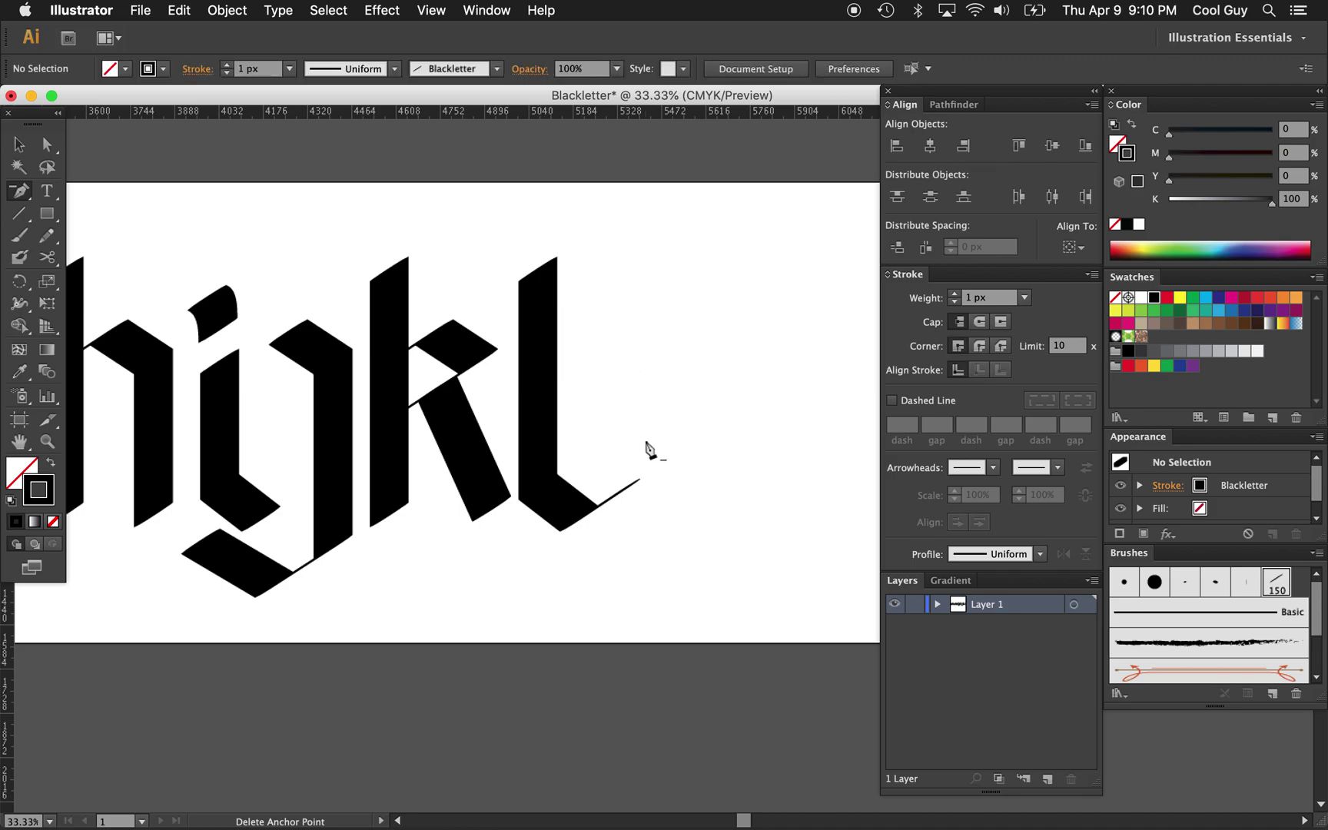
Step: Delete the end anchor of the thin upstroke at the l's foot and deselect the letter
key(a)
drag(664, 466, 608, 525)
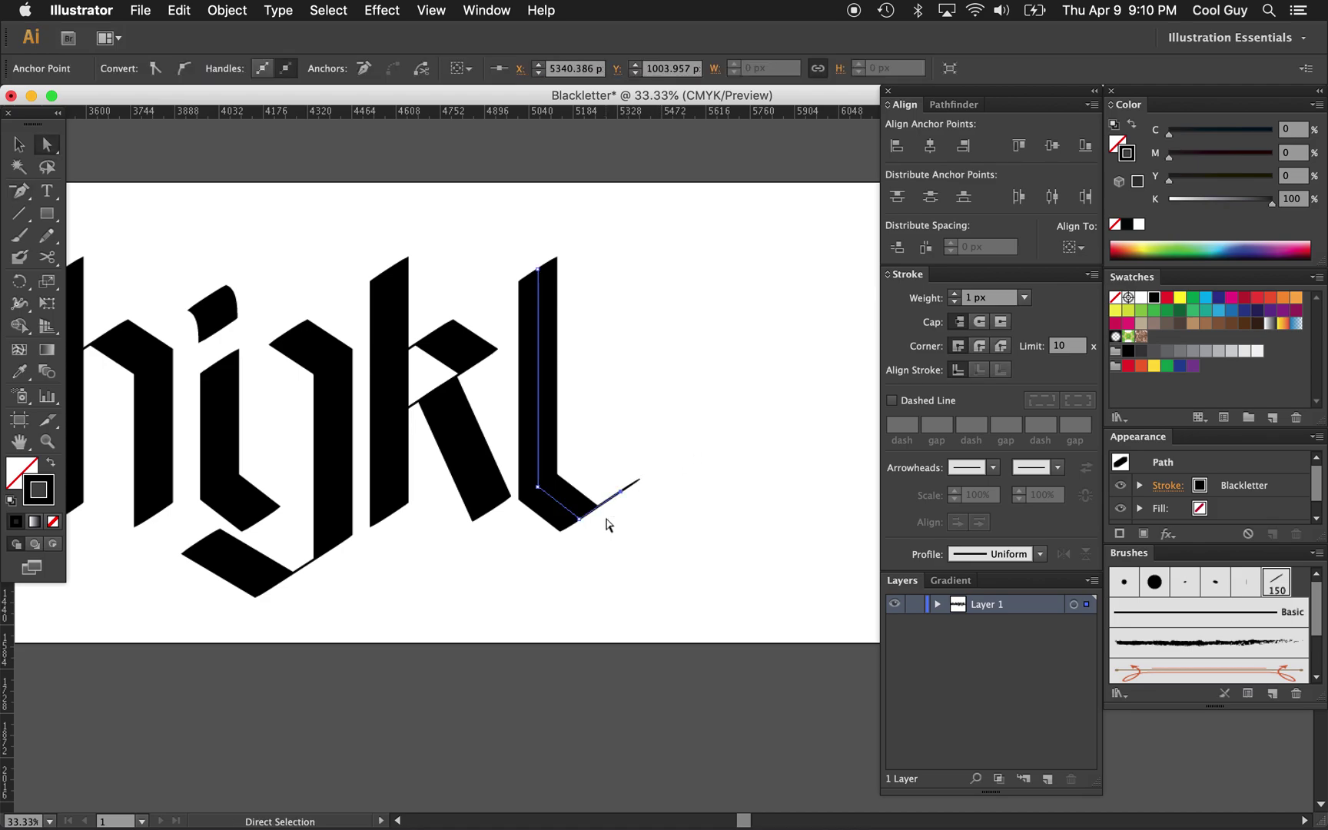
key(p)
click(621, 493)
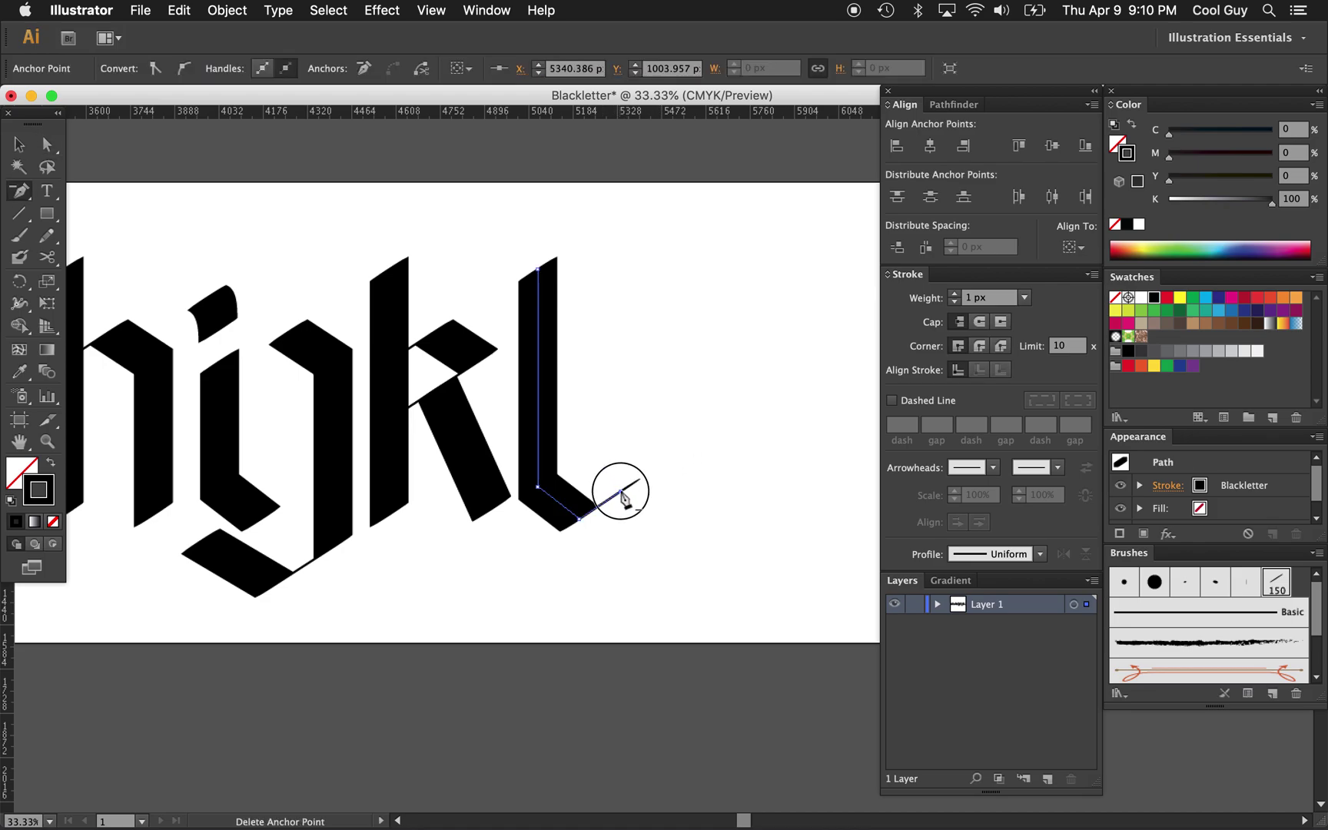
key(a)
click(609, 438)
Step: Extend the l's stem with the Pen tool by adding a short horizontal segment to the right from its top anchor
key(z)
alt+click(610, 371)
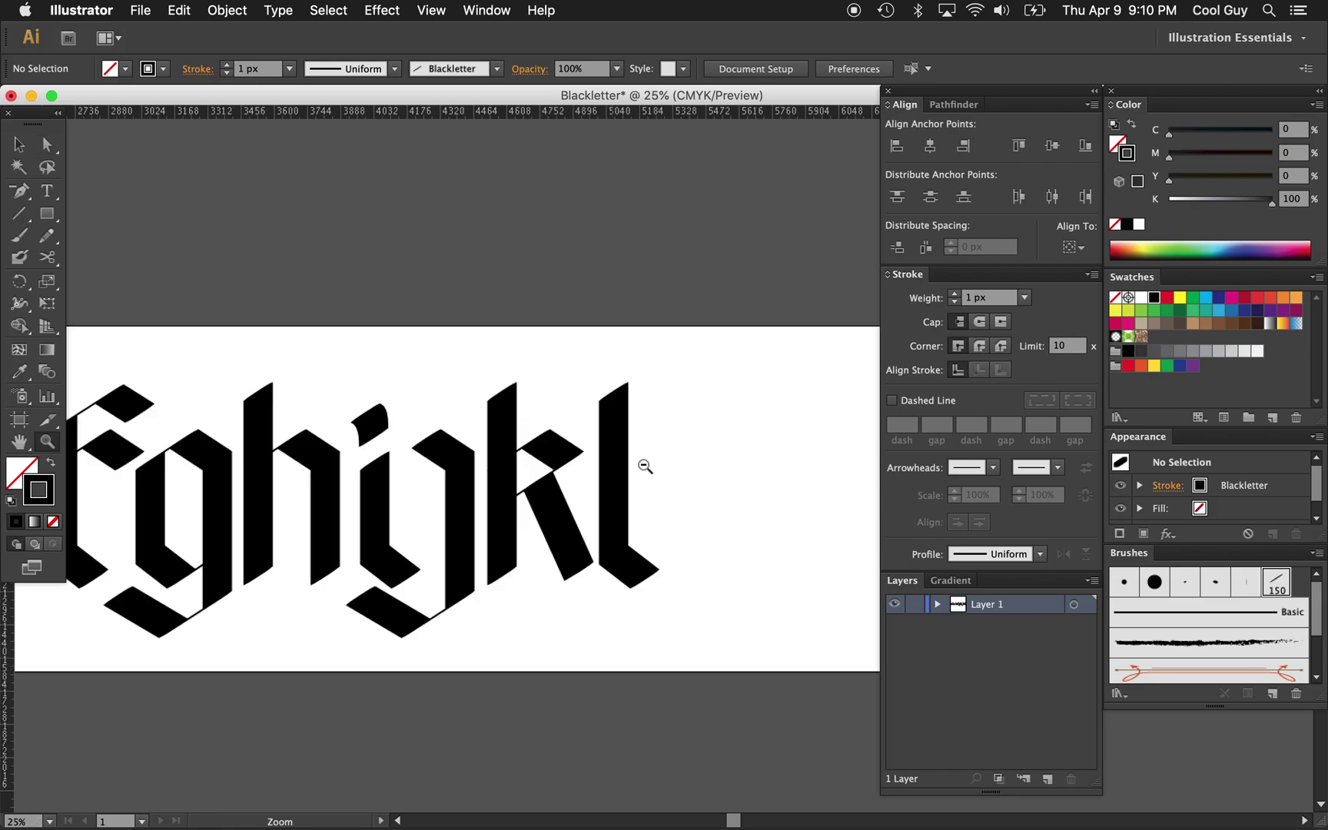
click(658, 415)
click(661, 417)
key(a)
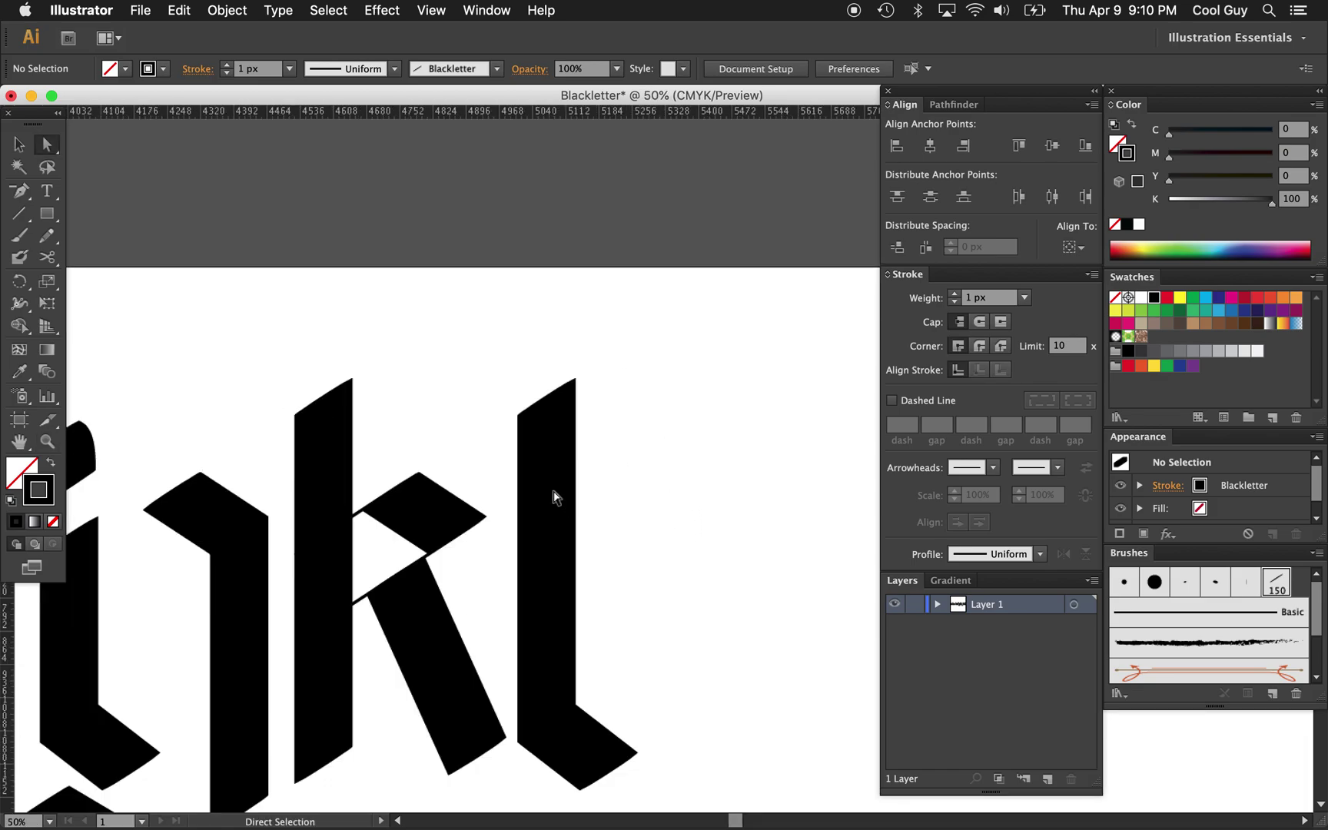
click(554, 495)
key(p)
click(548, 398)
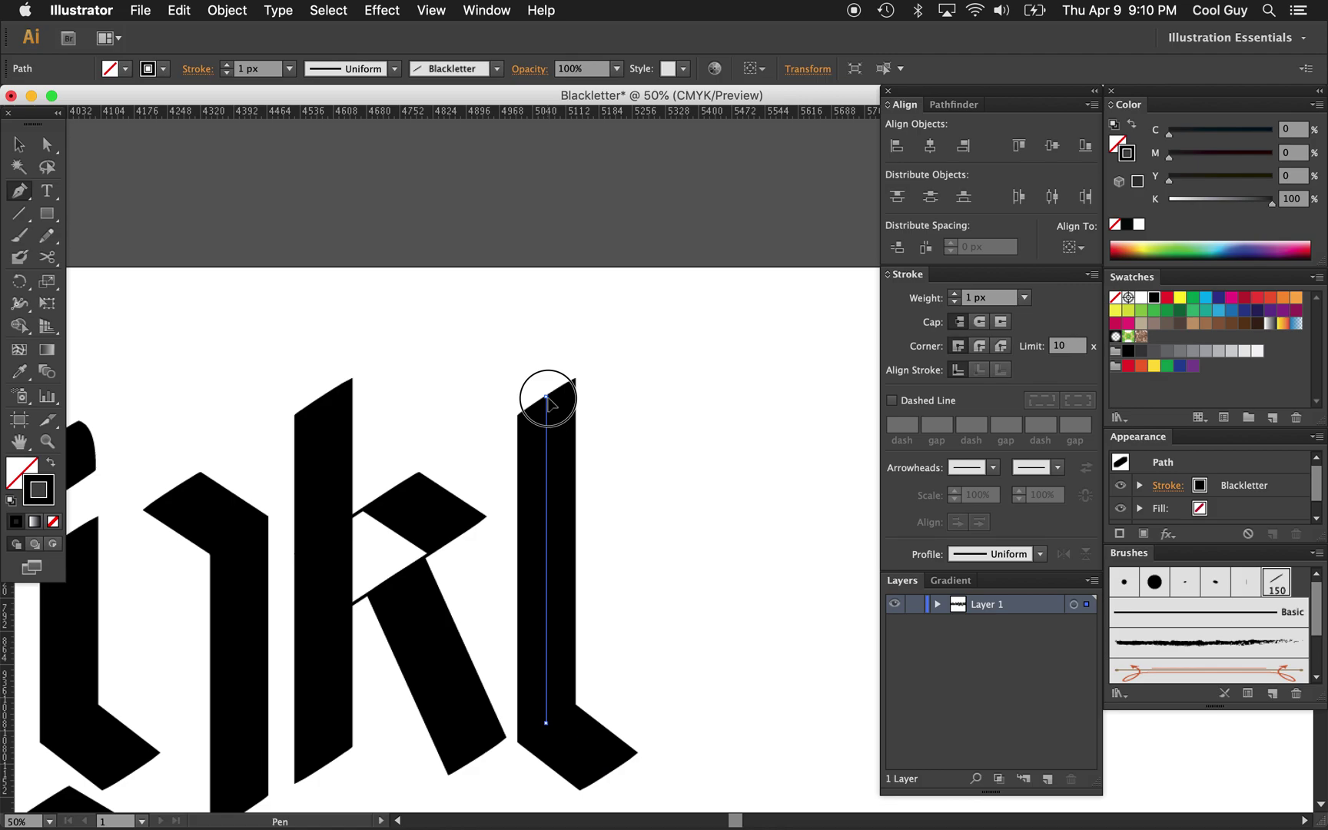
click(603, 397)
Step: Nudge the end anchor of the l's top serif left and slightly up to shorten it, and deselect
key(super)
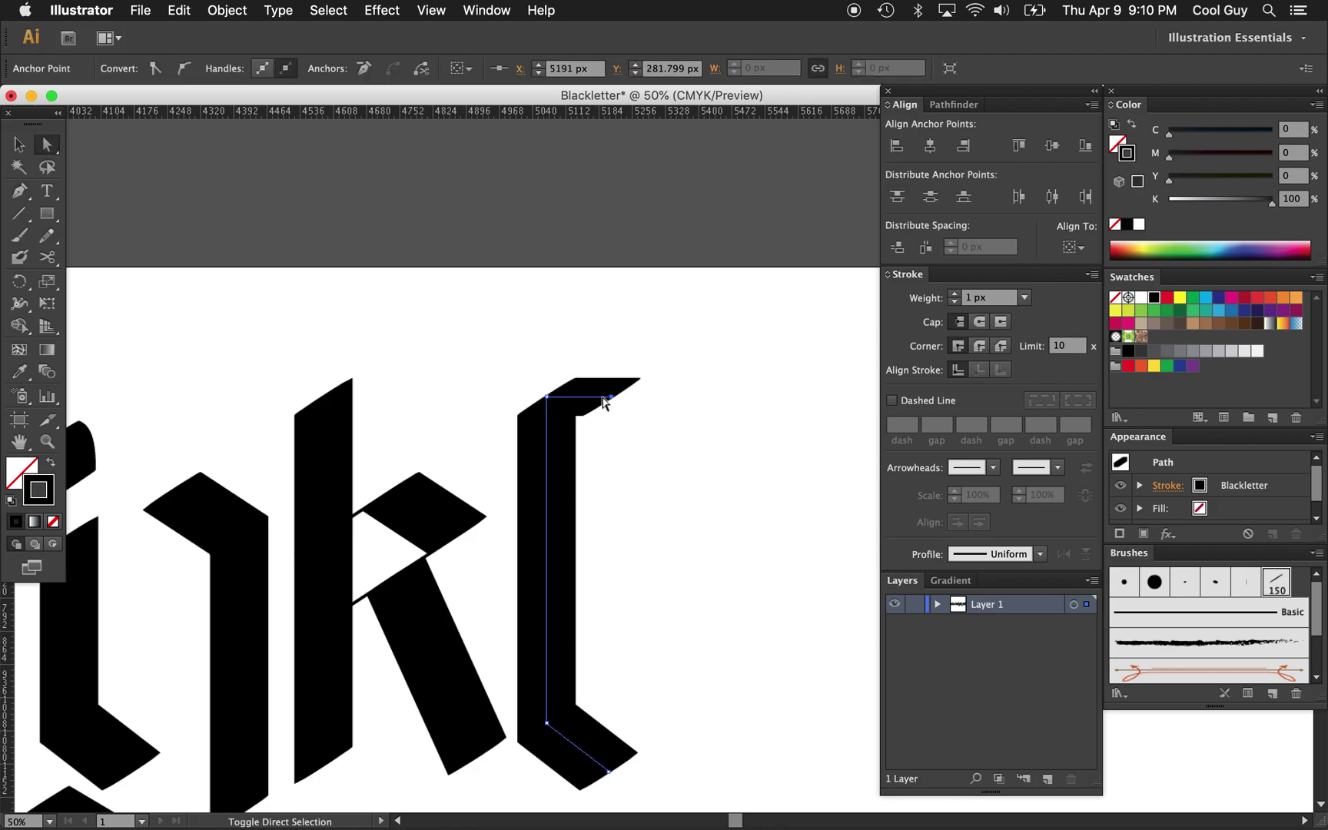
key(shift+Left)
key(shift+Left)
key(Left)
key(Left)
key(Left)
key(Up)
click(658, 520)
key(z)
alt+click(658, 557)
alt+click(685, 516)
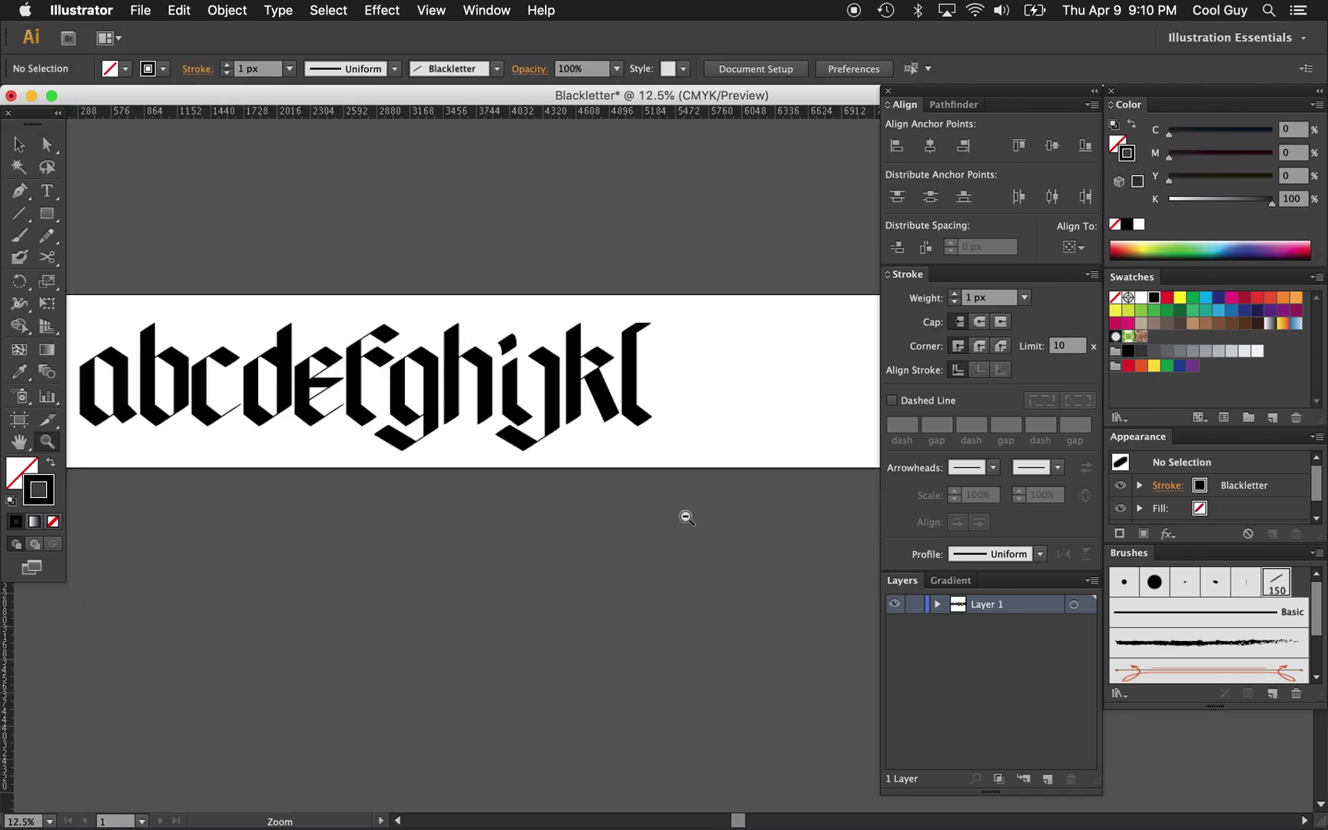
alt+click(683, 487)
scroll(528, 445, left, 3)
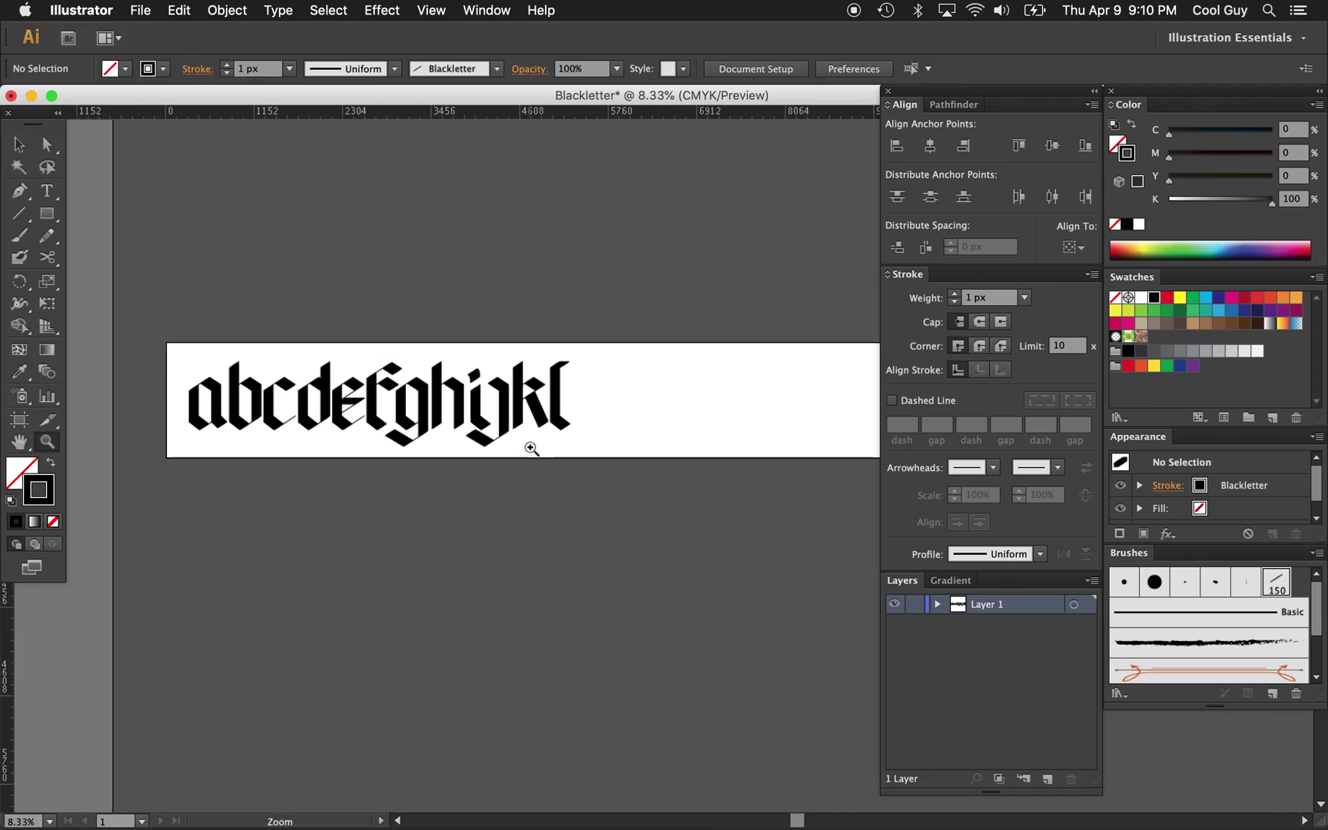
Step: Place a copy of the letter c on the same baseline, just after the letter l
click(570, 405)
click(632, 484)
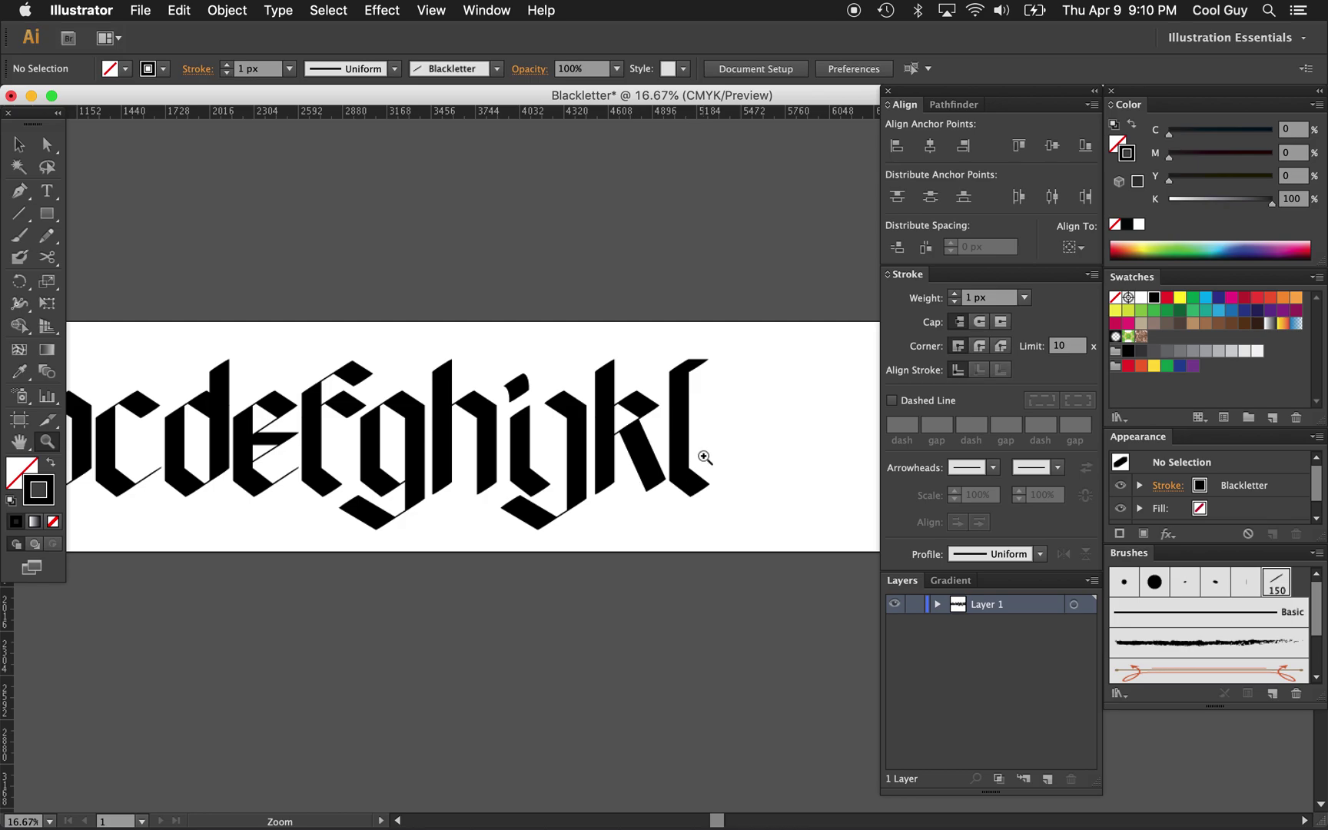
scroll(704, 457, right, 2)
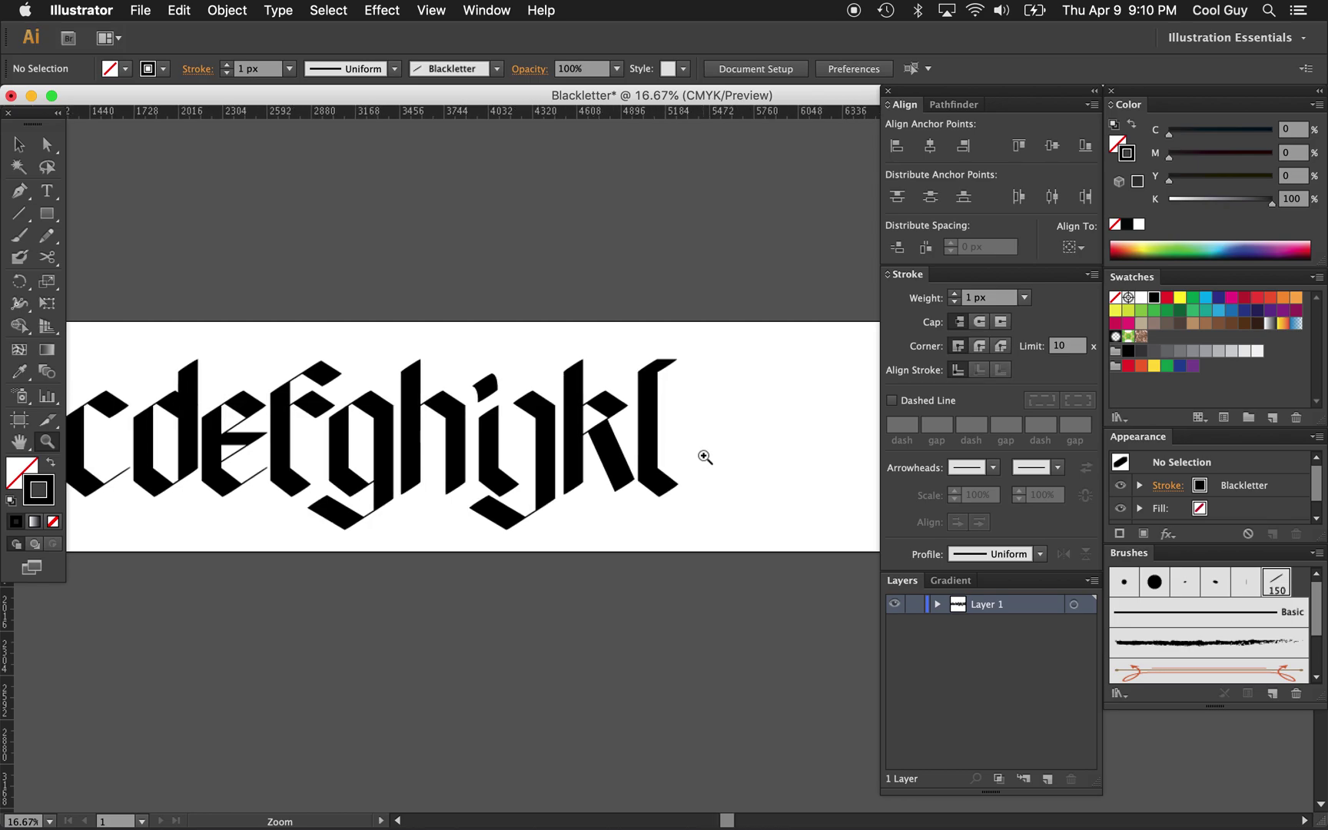
key(v)
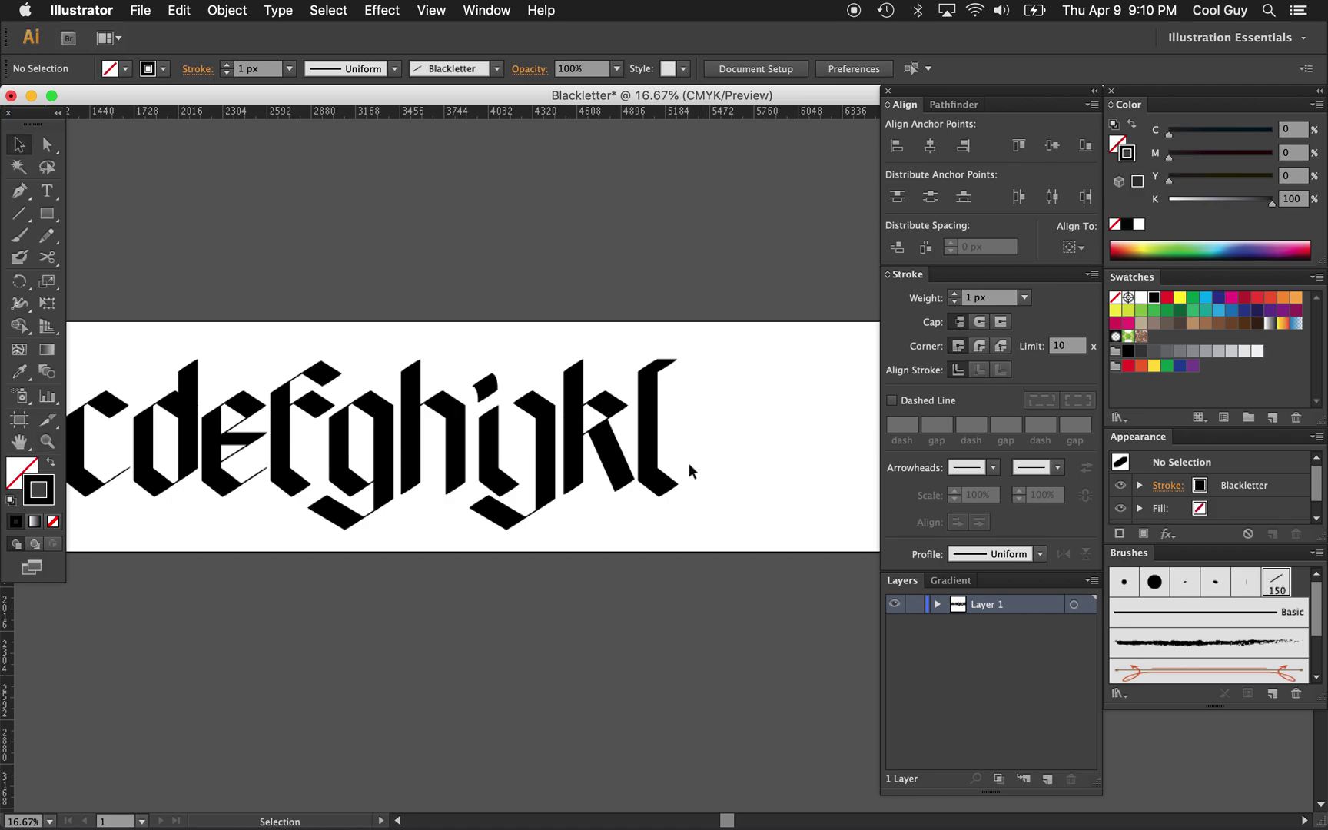
scroll(204, 430, left, 1)
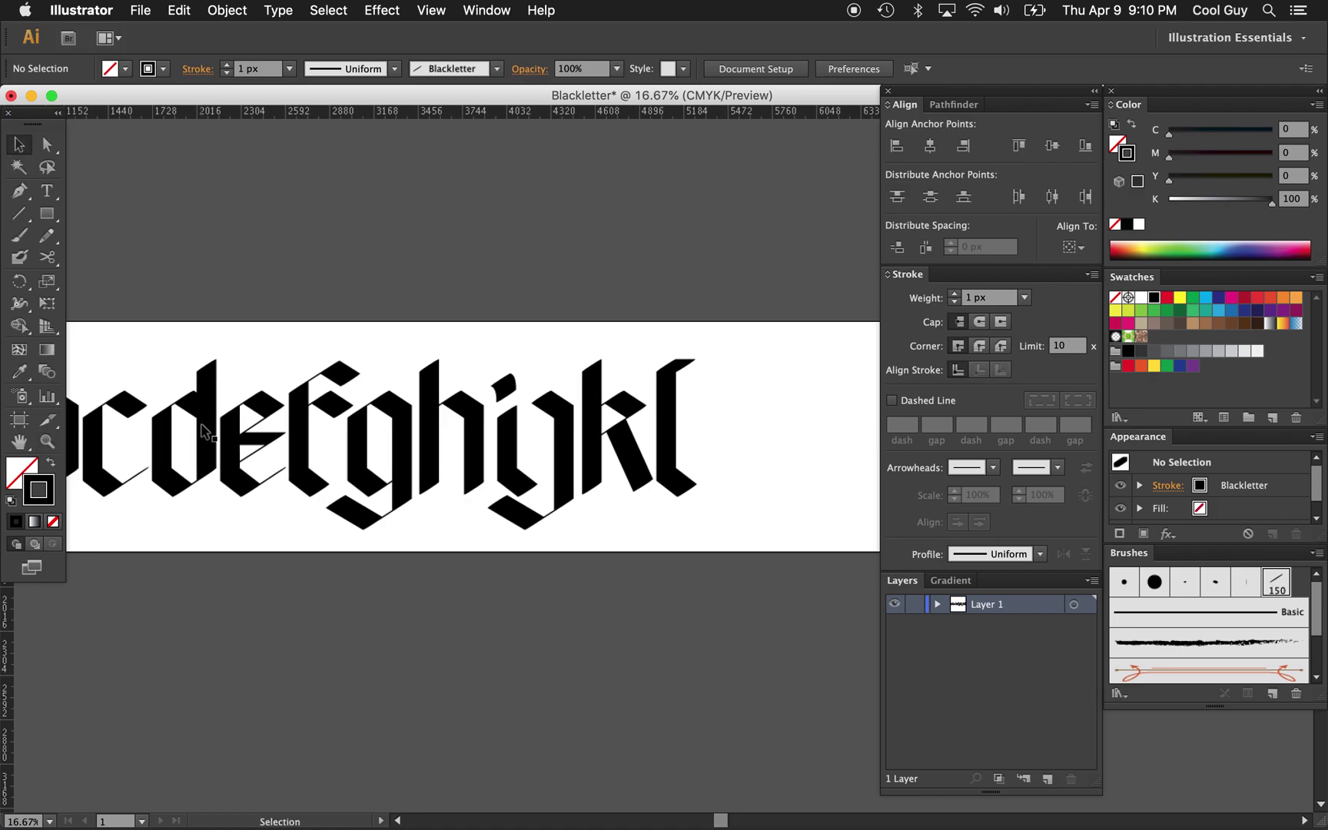
click(98, 450)
drag(100, 442, 714, 445)
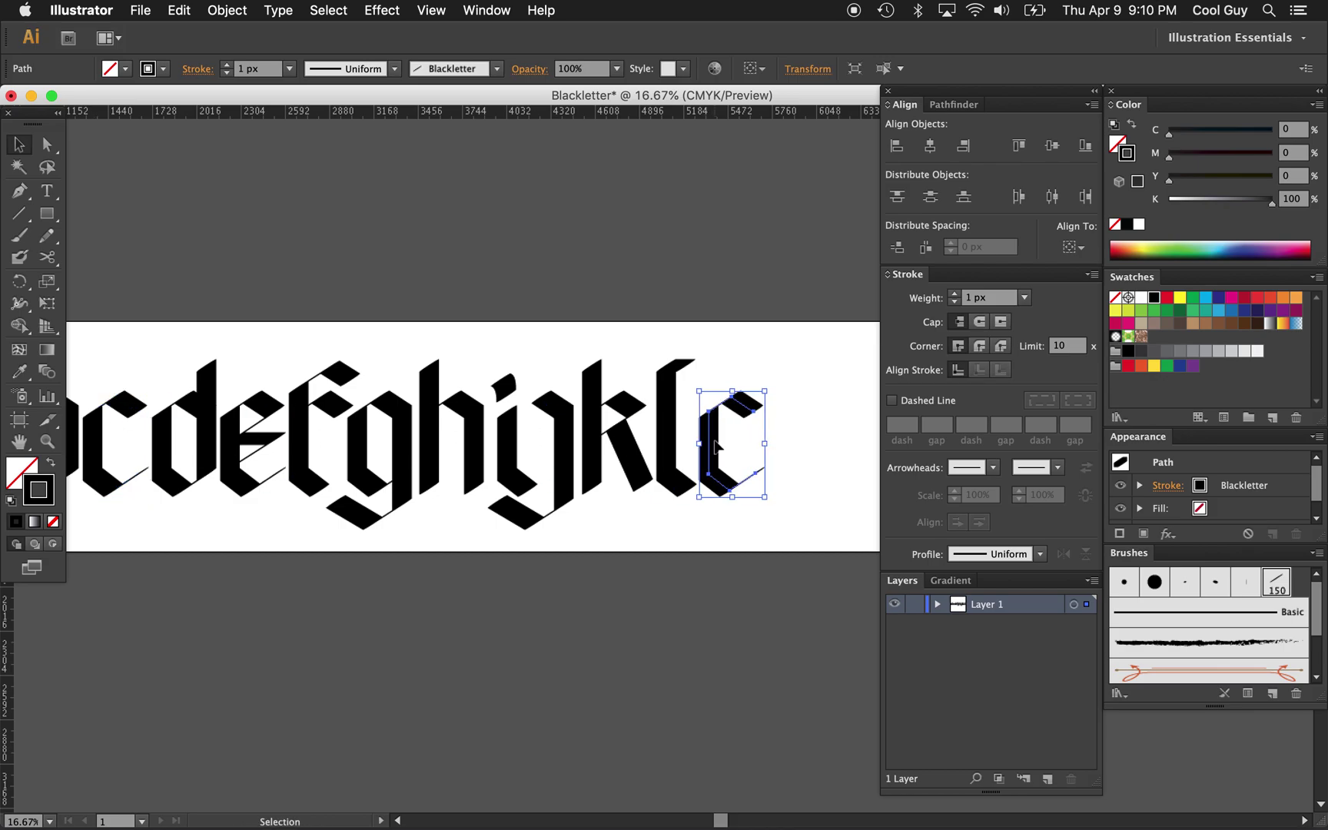
Step: Delete the end anchor point of the copied c's lower hairline so the path stops at the foot
click(779, 455)
click(750, 474)
key(p)
click(646, 504)
key(a)
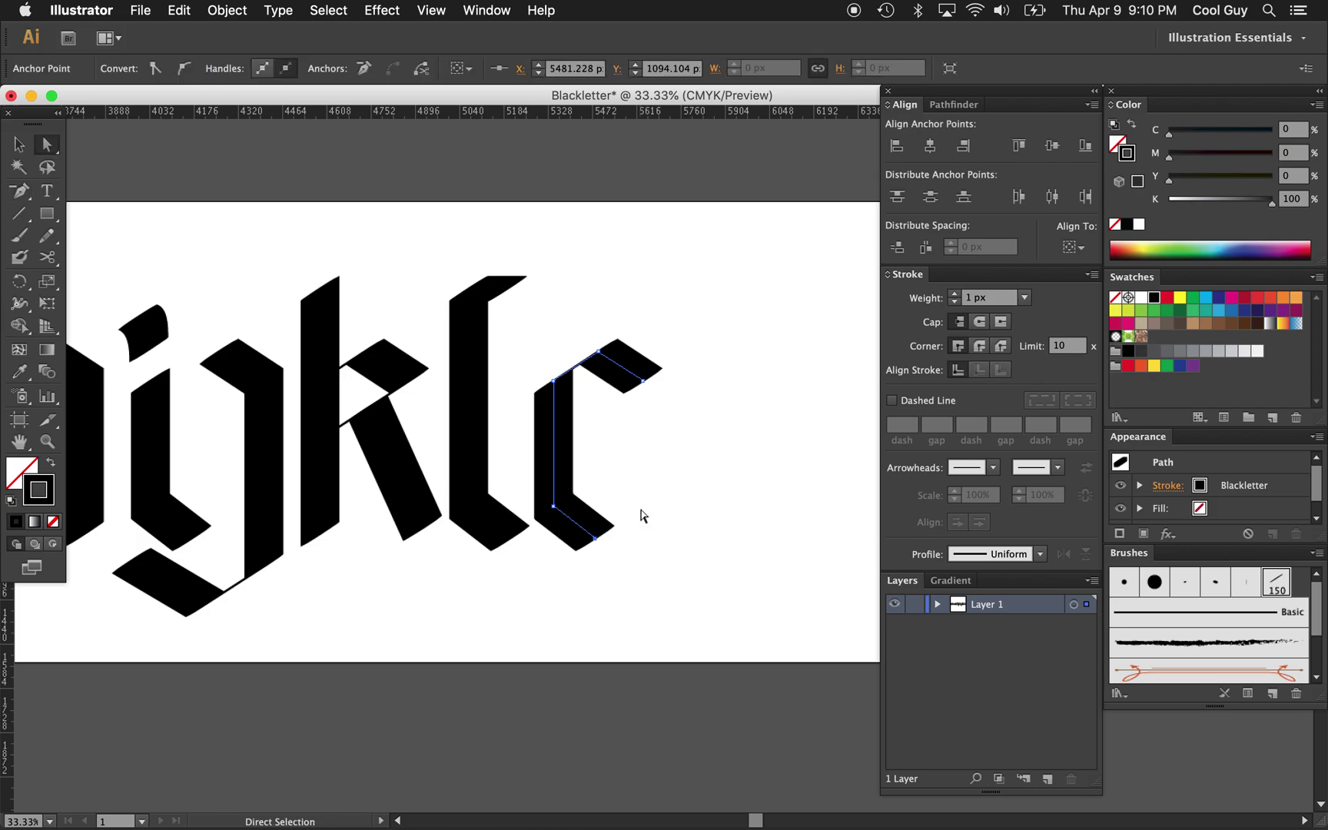
Step: Remove the copied c's upper hook by deleting its two top anchor points with the Pen tool
click(643, 515)
click(646, 379)
drag(645, 382, 646, 384)
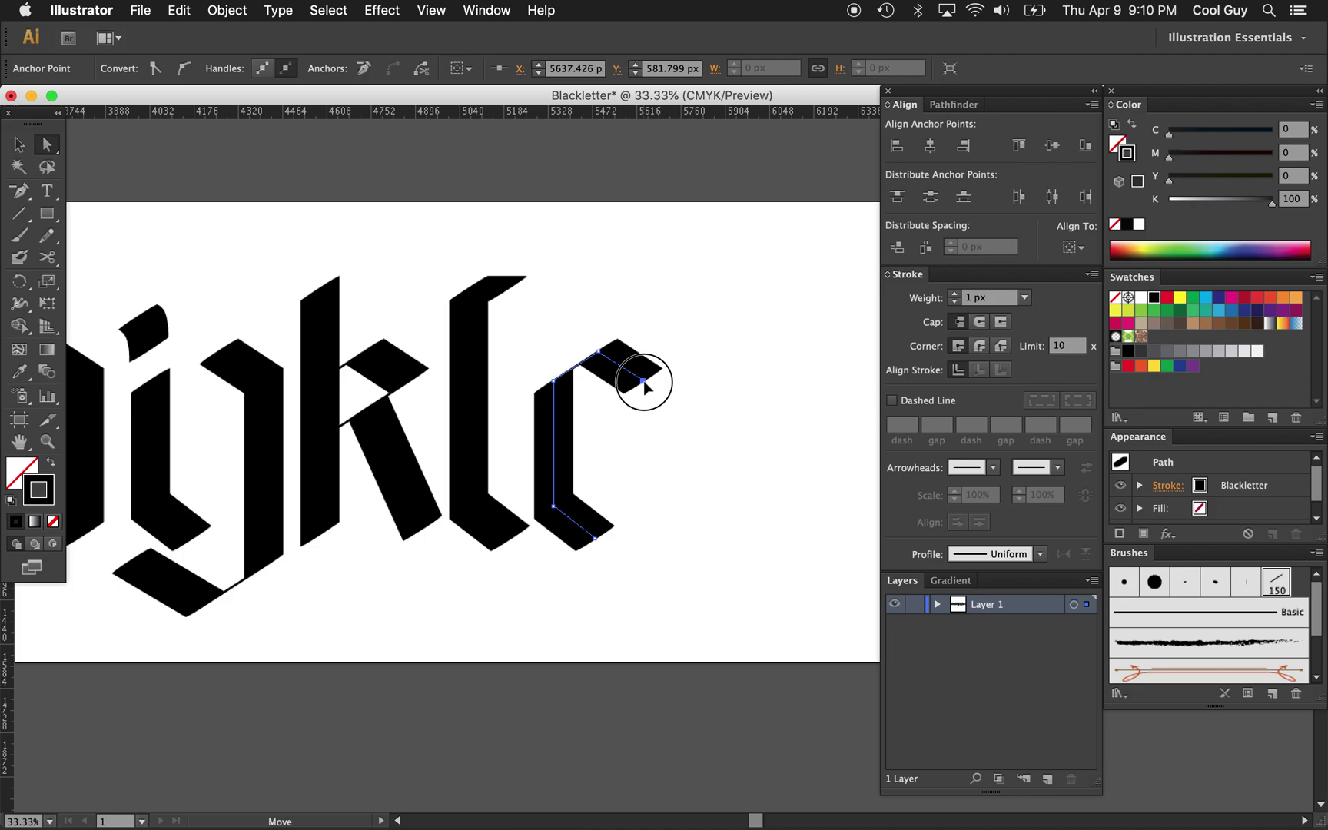
key(p)
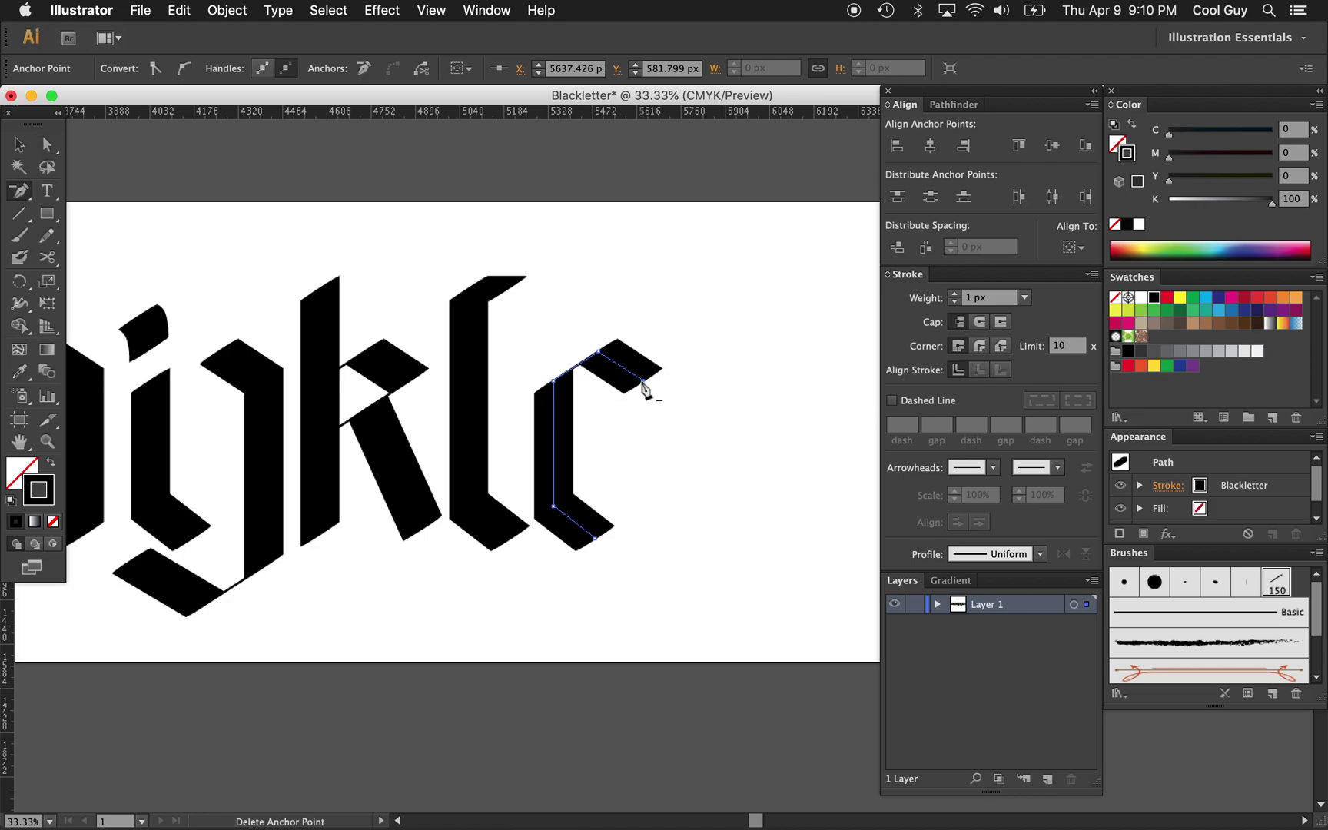
click(644, 382)
click(600, 354)
key(v)
click(659, 404)
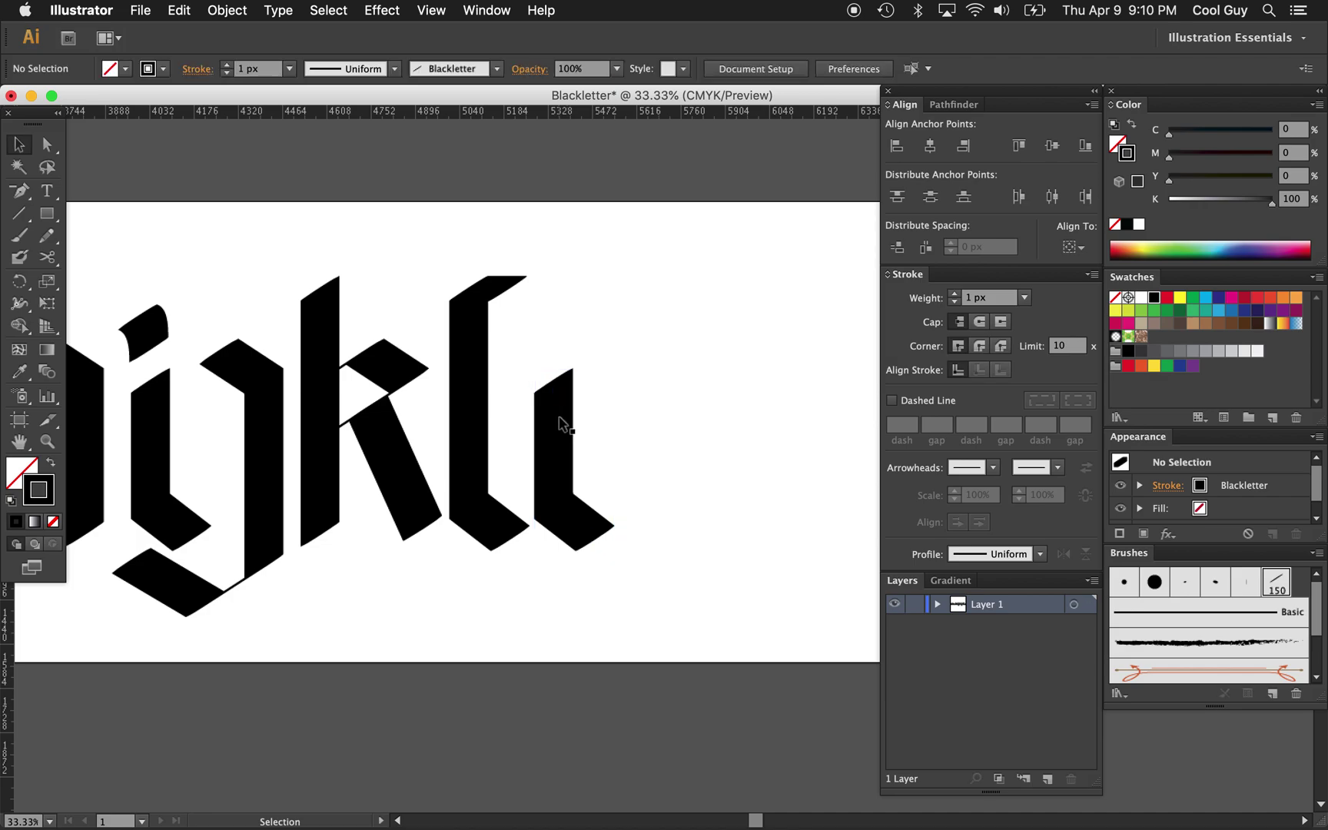
Step: Extend the stem's top end with a short diagonal Pen segment going up and to the left
click(559, 423)
key(p)
click(553, 379)
click(523, 352)
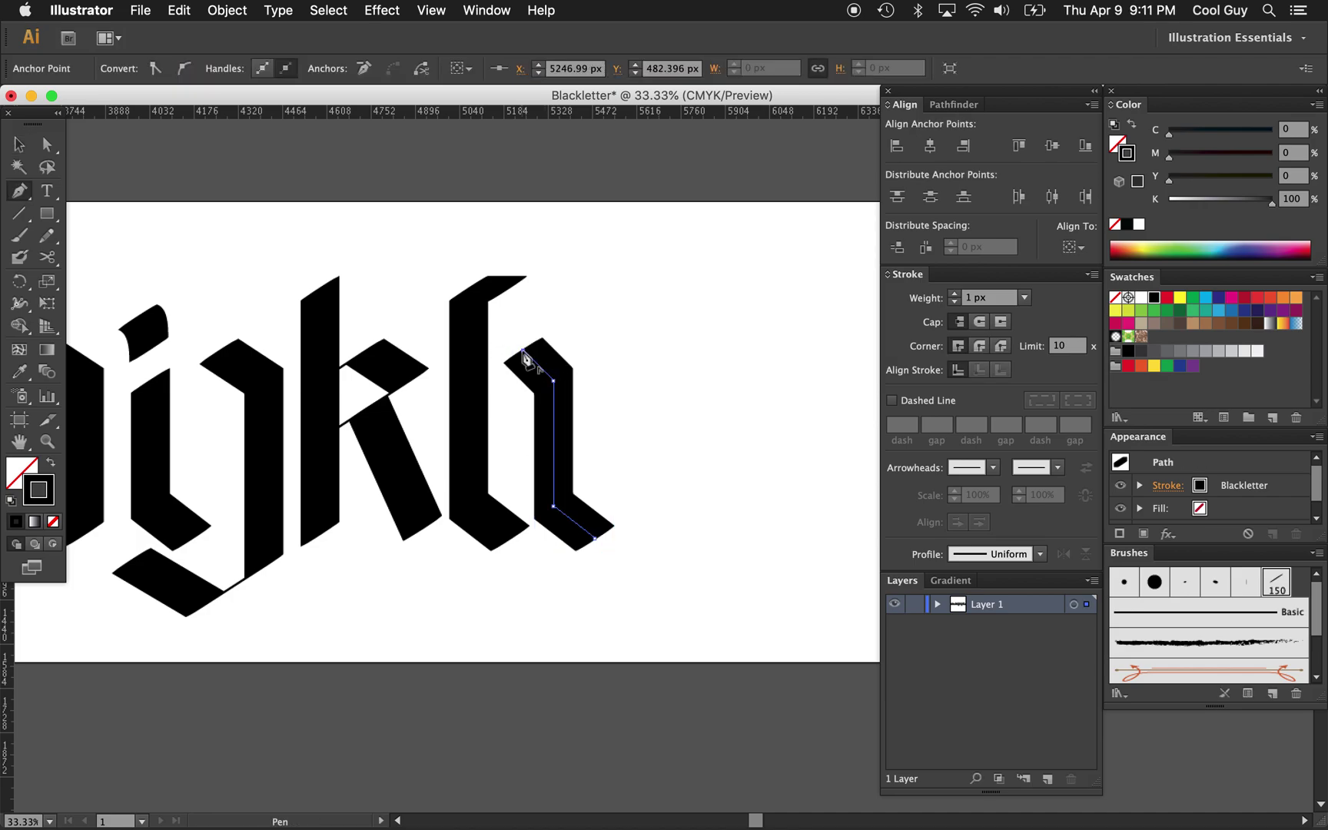
key(a)
click(635, 430)
Step: Shorten the stem's foot by moving its end anchor point inward along the diagonal
scroll(635, 430, down, 1)
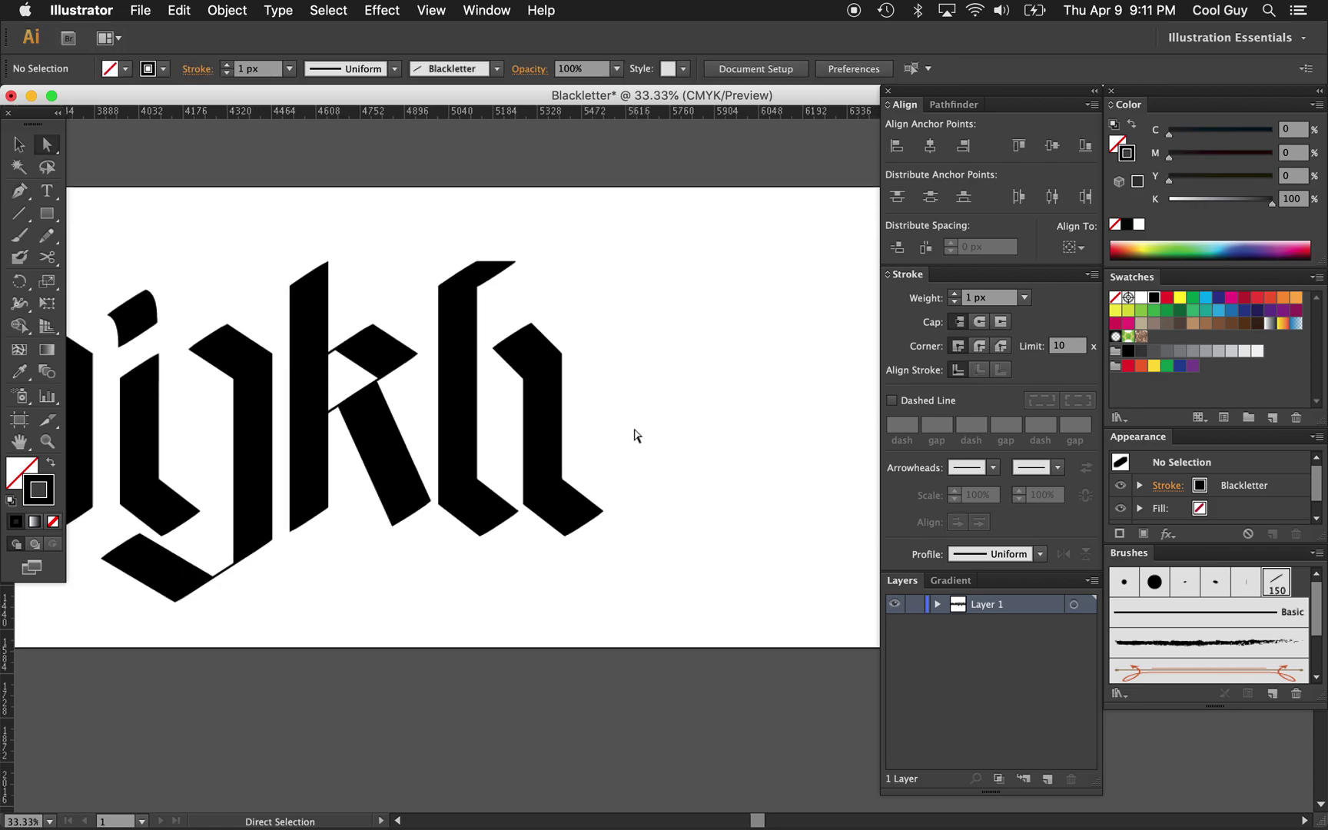
click(580, 523)
key(p)
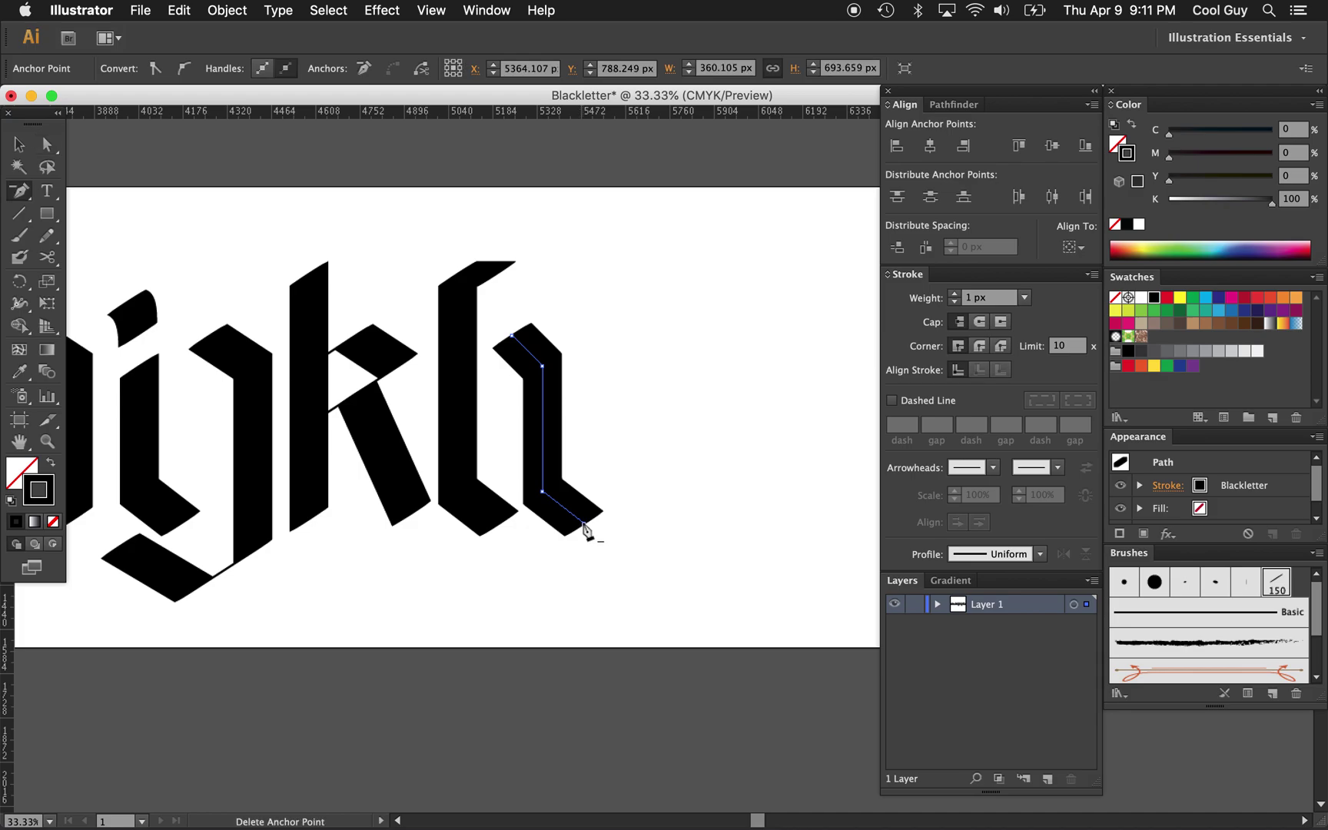
key(a)
click(583, 528)
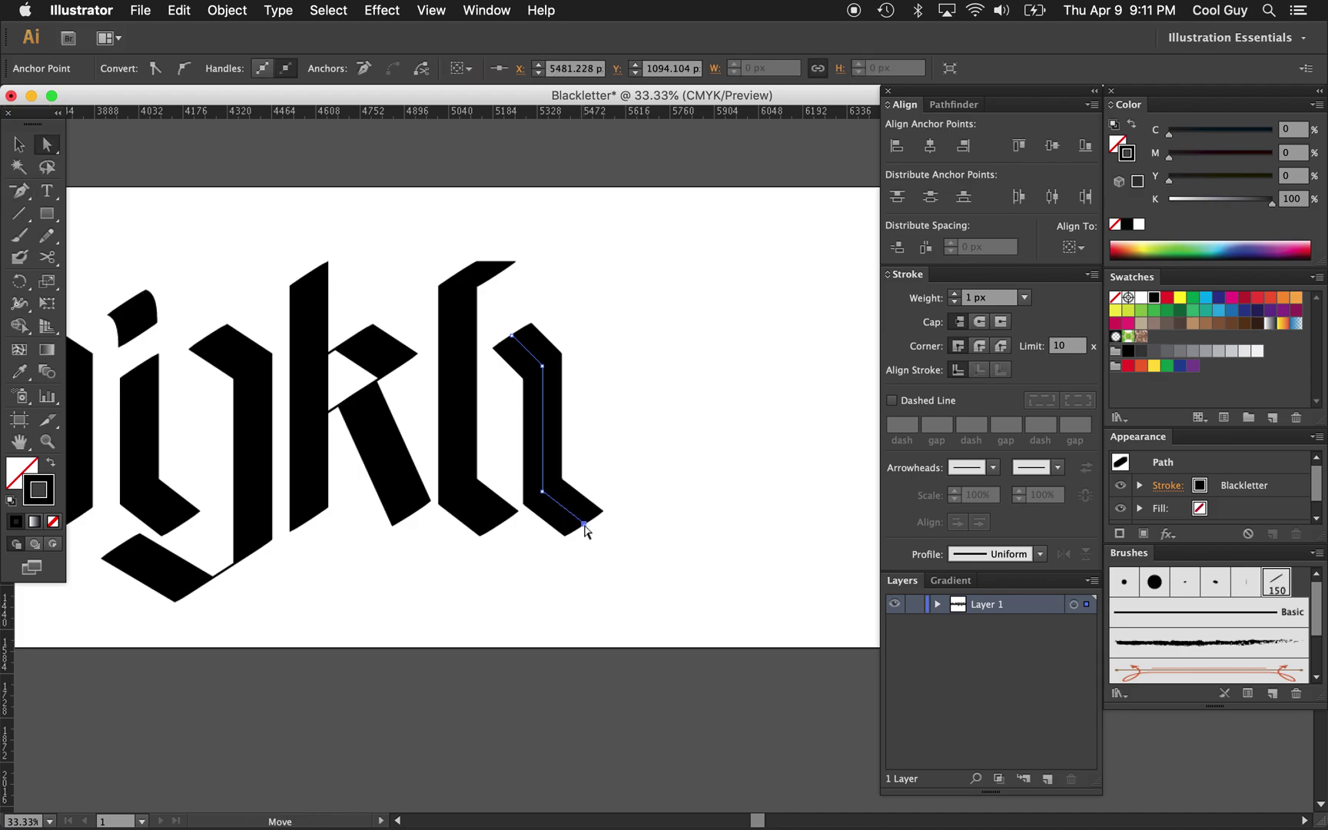
drag(573, 516, 564, 510)
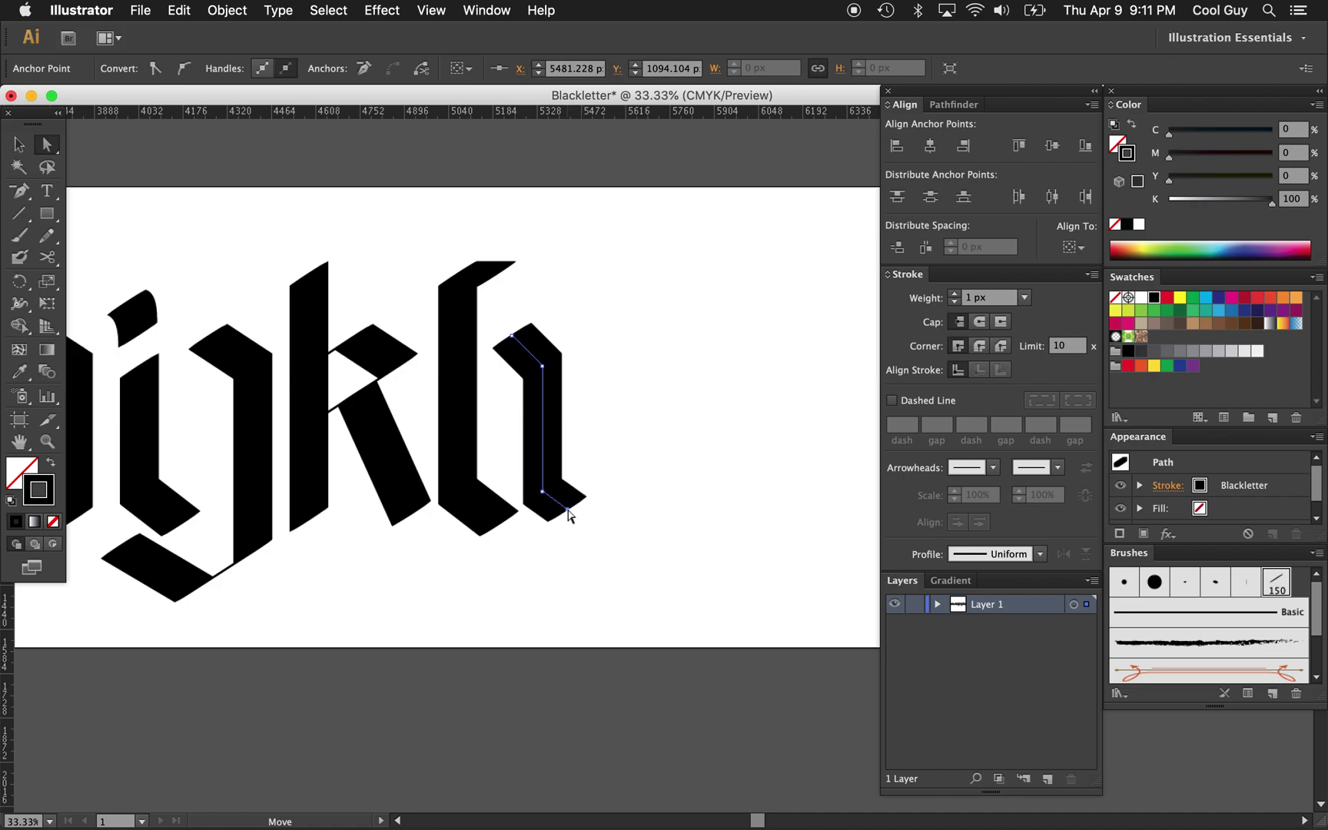
Step: Nudge the whole stem down so its foot lines up with the base of the letter l
key(v)
drag(603, 425, 527, 522)
key(Down)
key(Down)
key(Down)
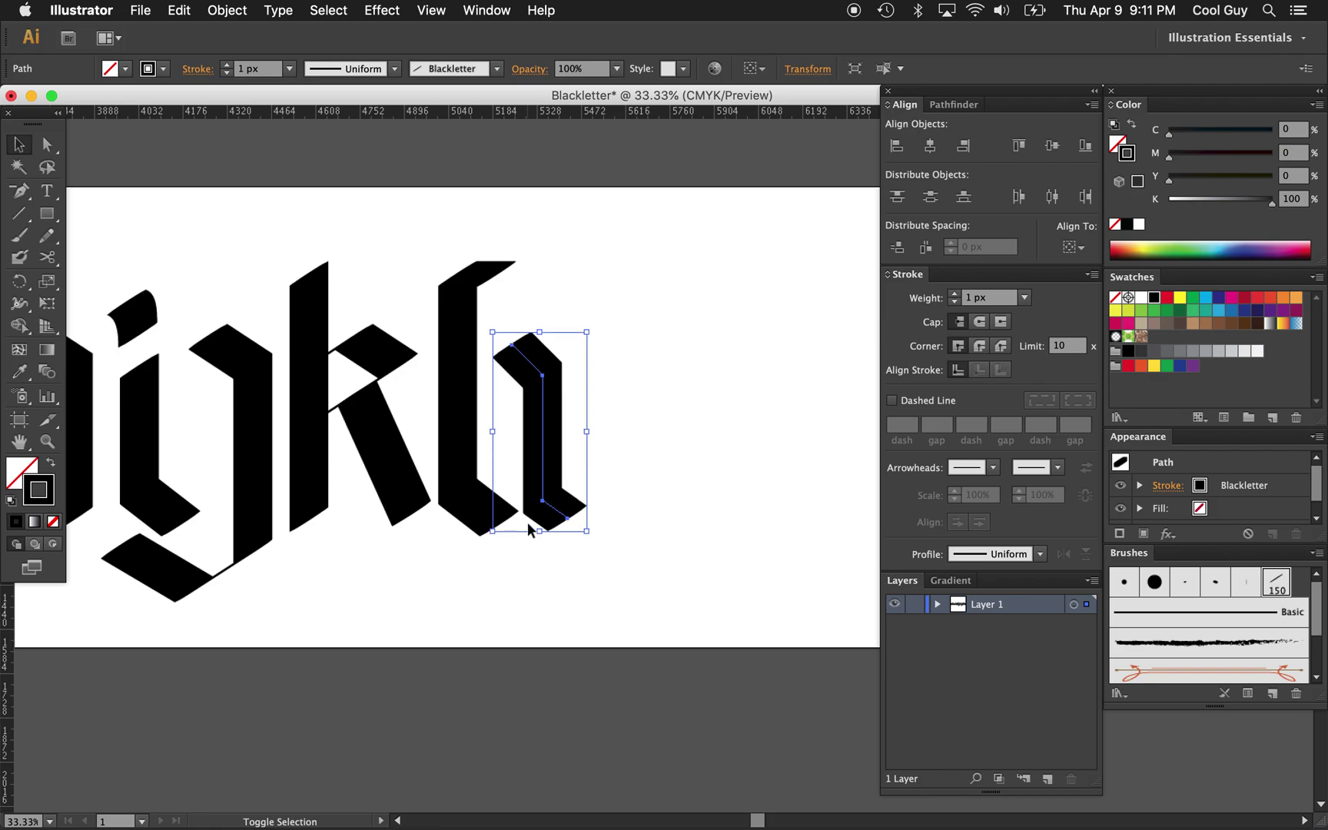
click(608, 477)
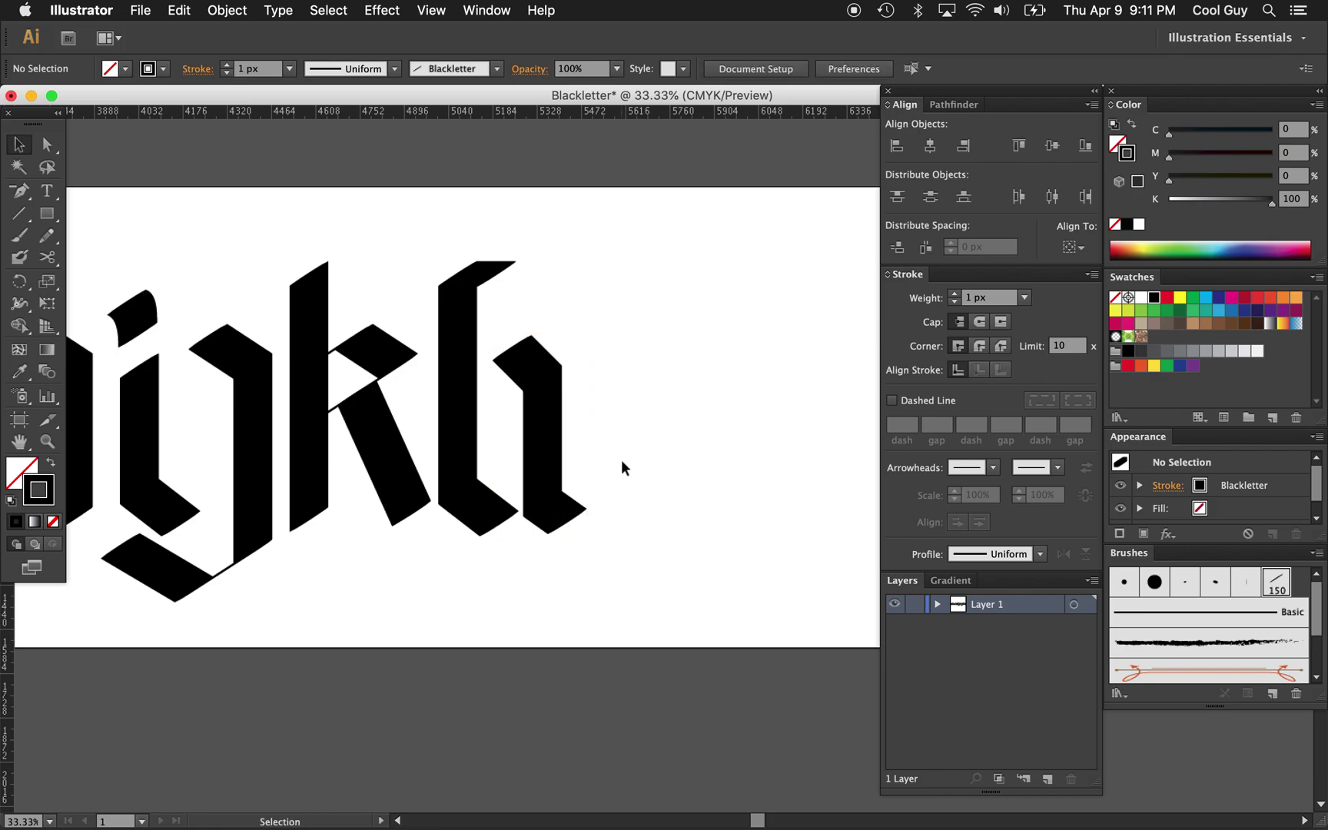
scroll(582, 433, right, 3)
scroll(582, 433, up, 1)
click(475, 433)
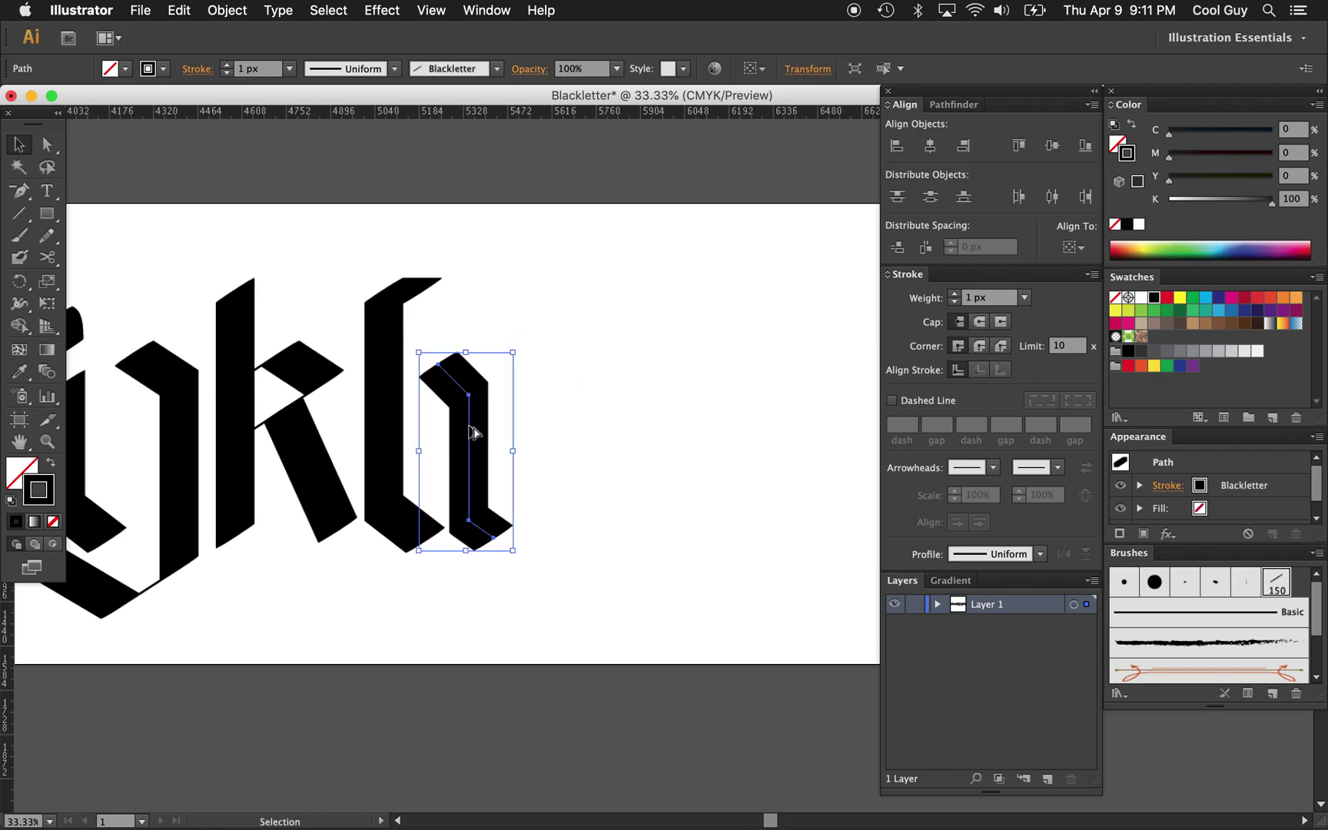
drag(475, 433, 544, 441)
key(Right)
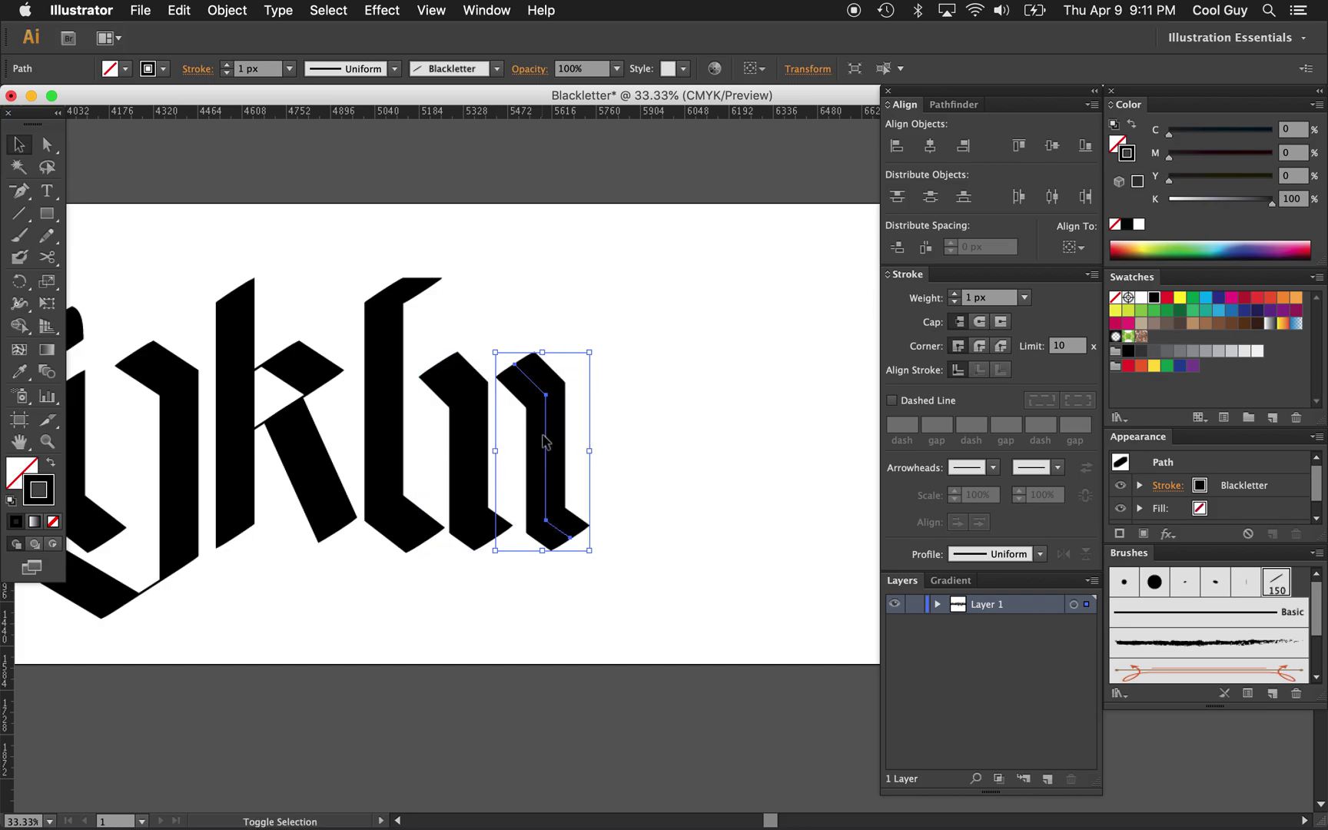
key(Right)
key(Right)
key(Right)
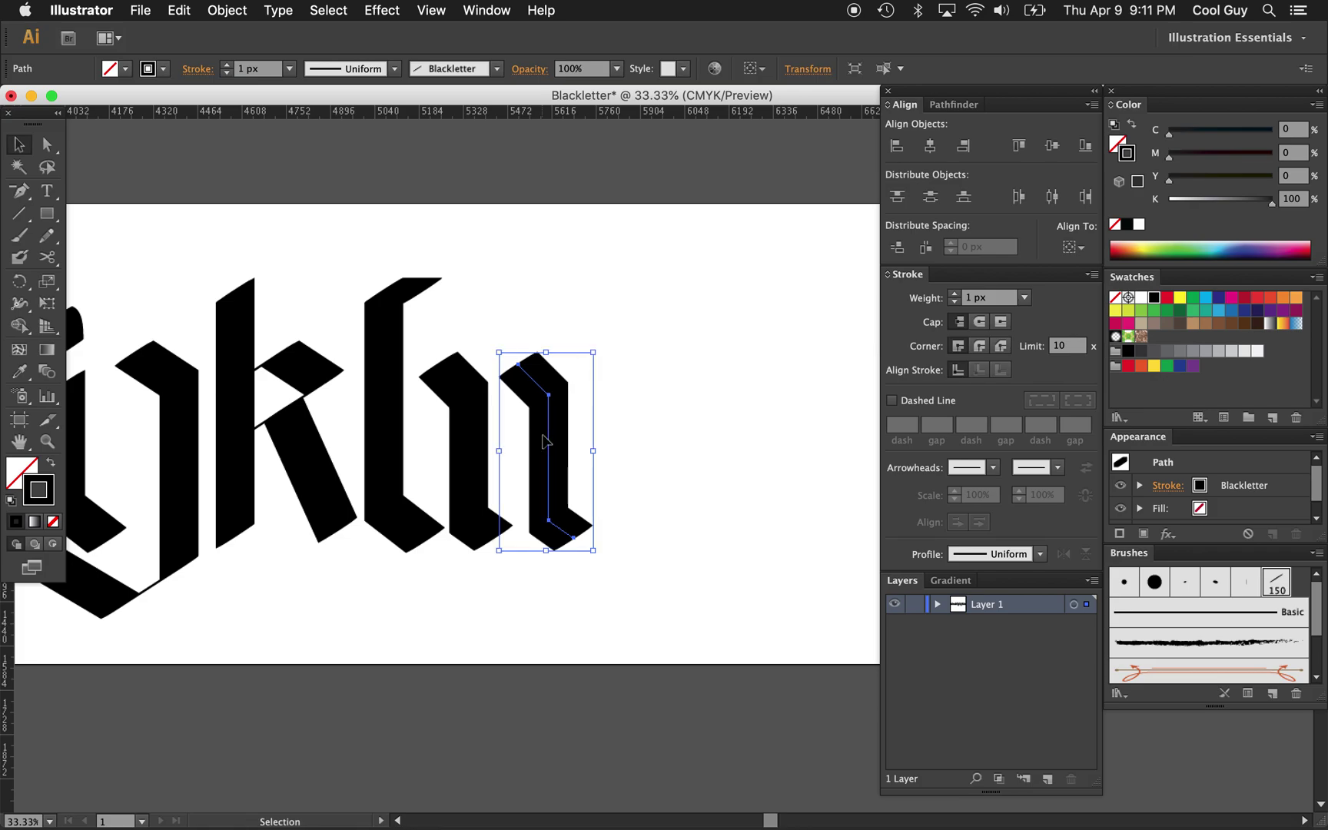
key(Delete)
Step: Duplicate the stem to the right and repeat the transformation to make the three evenly spaced stems of an m
click(472, 440)
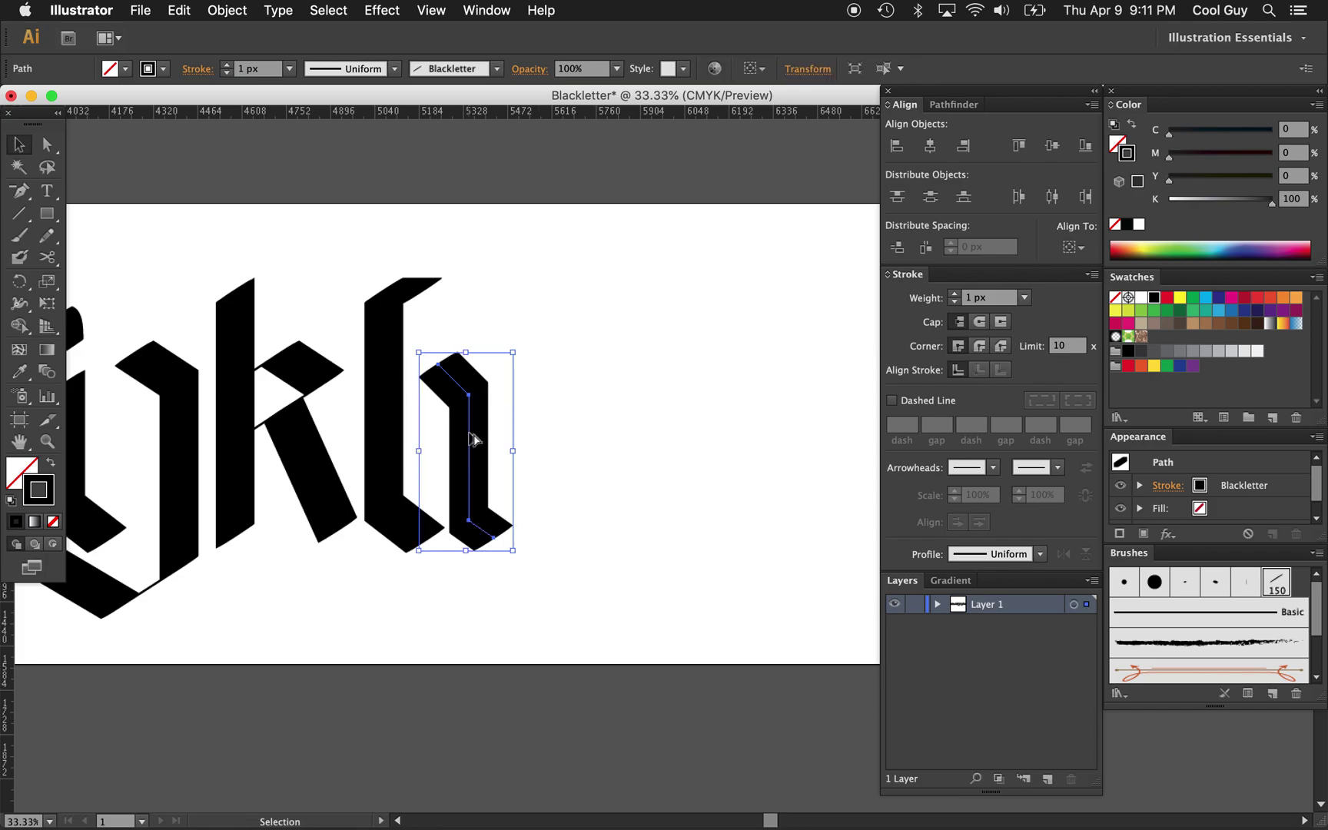
drag(472, 439, 549, 444)
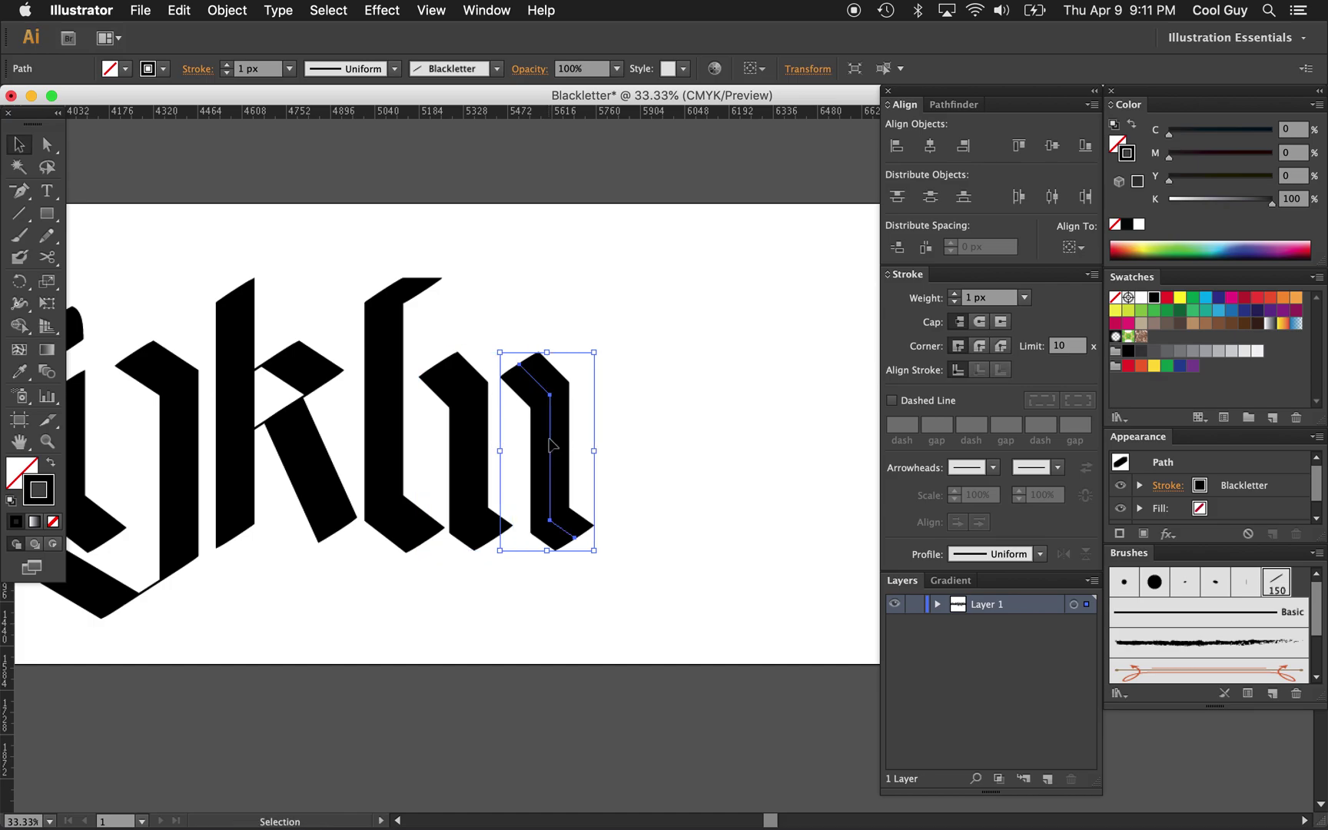
key(a)
key(super+d)
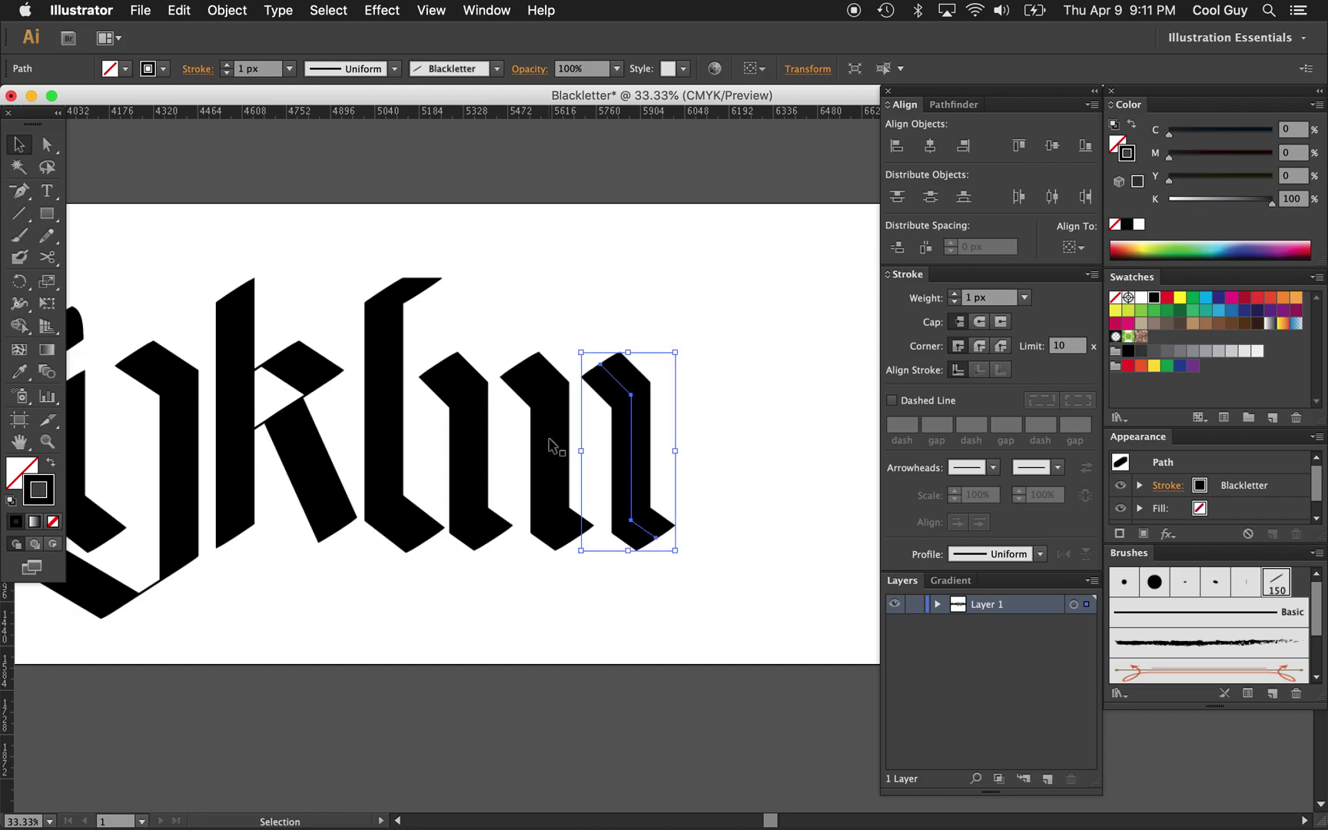
click(689, 471)
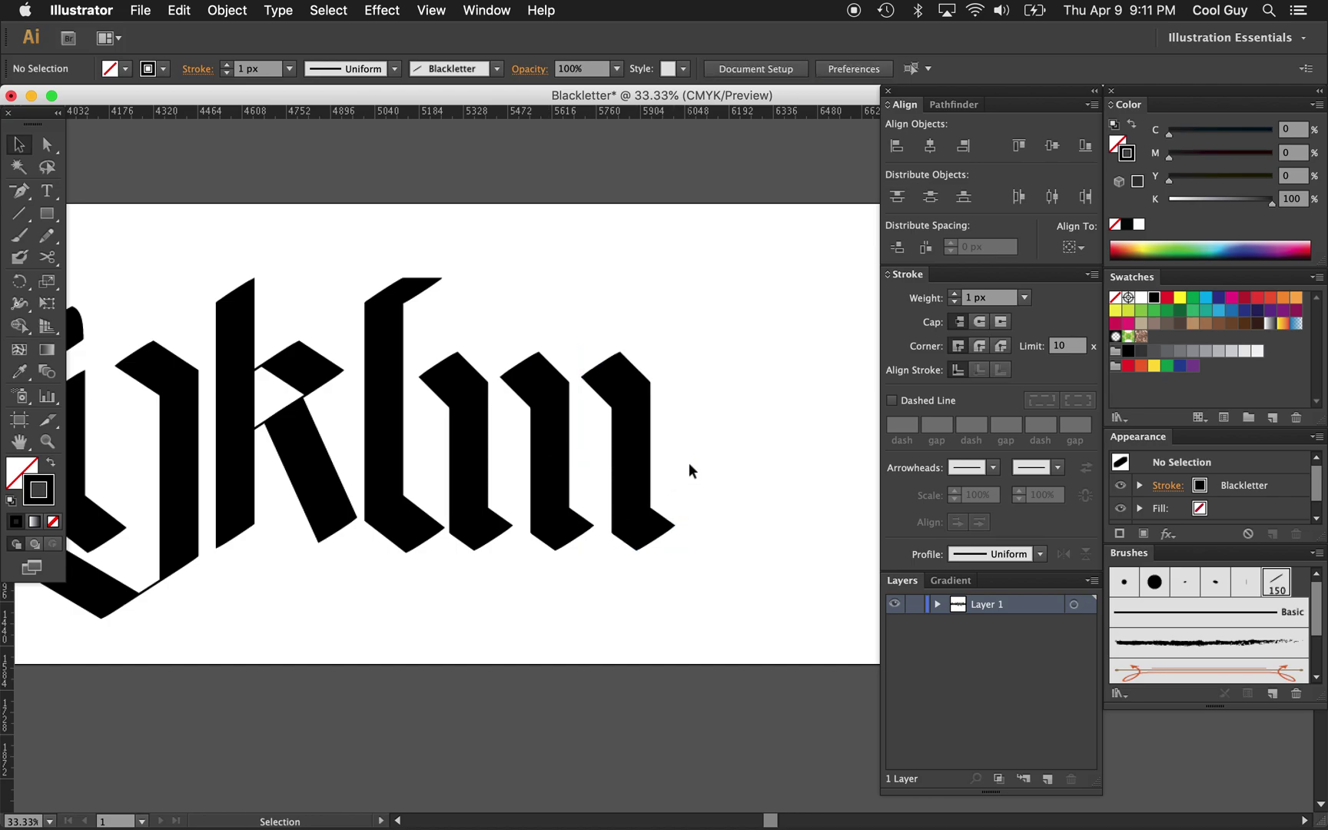
Step: Draw a thin Pen segment from the third stem's top end down into the second stem as a connecting hairline
key(z)
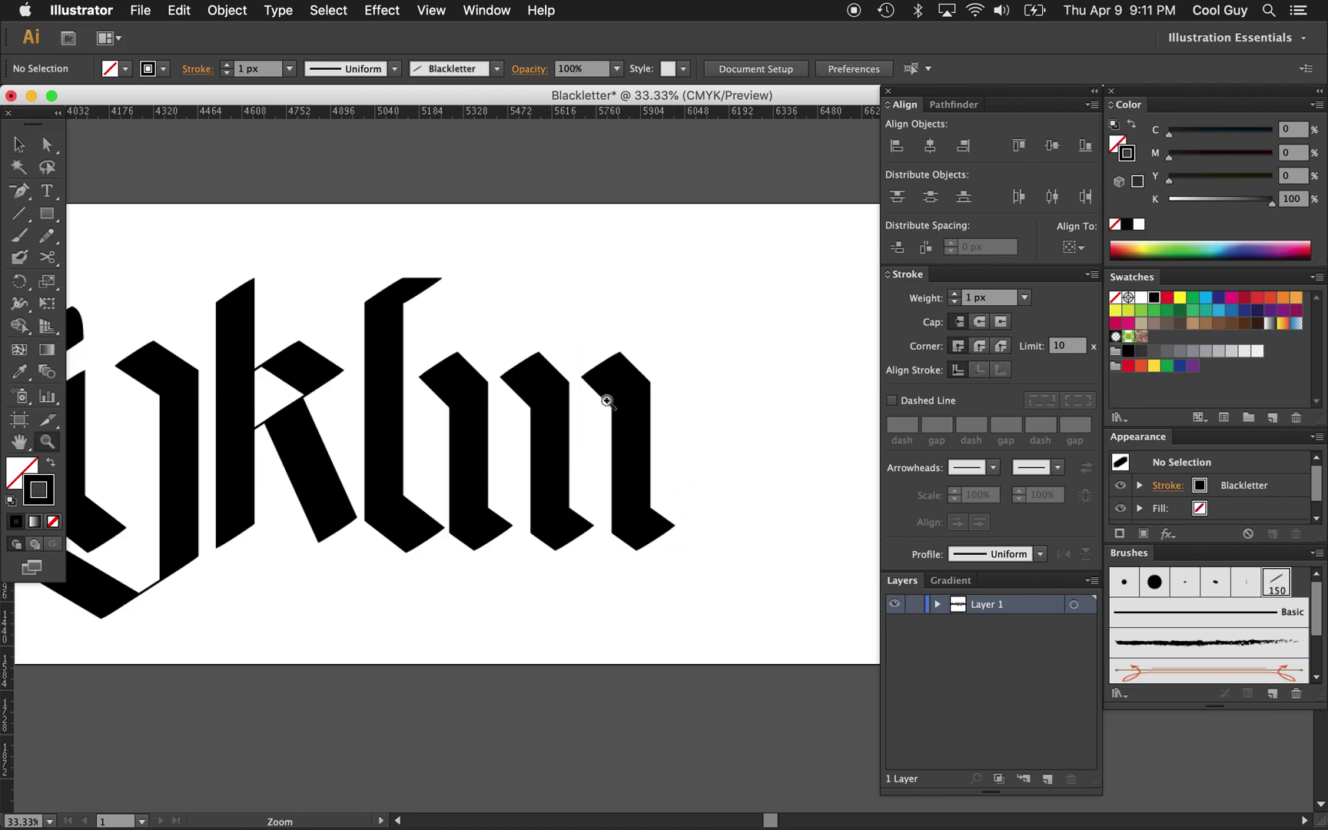
click(607, 401)
click(659, 495)
key(p)
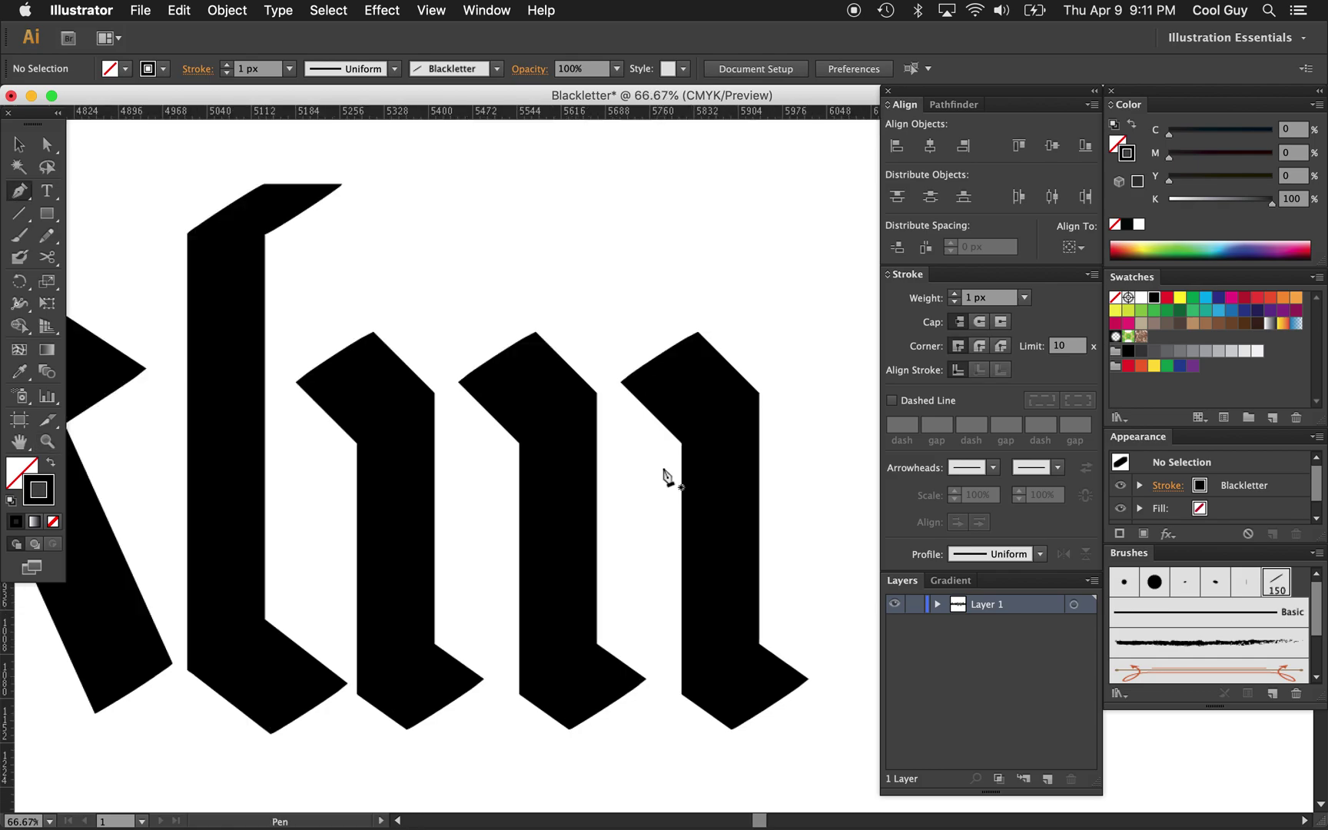
super+click(644, 349)
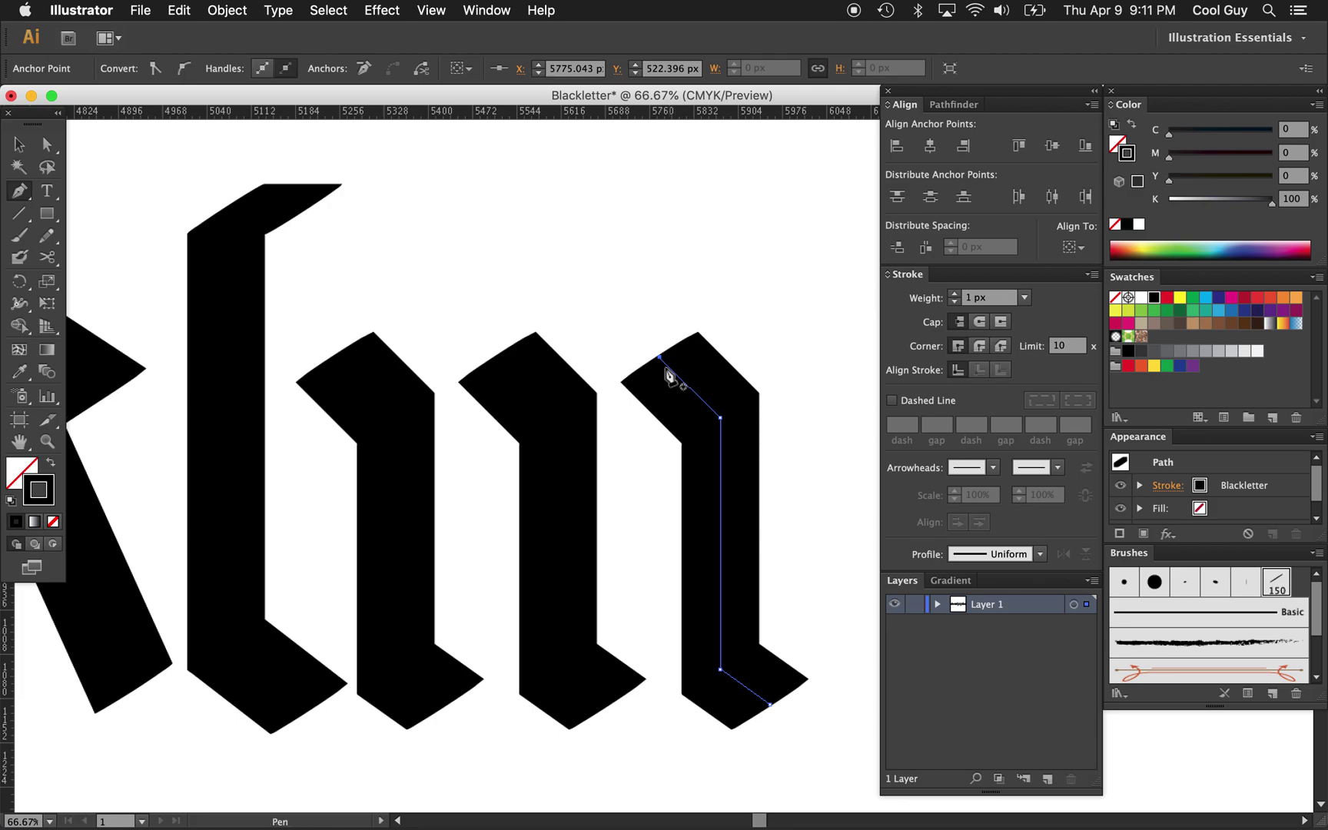
click(586, 400)
key(a)
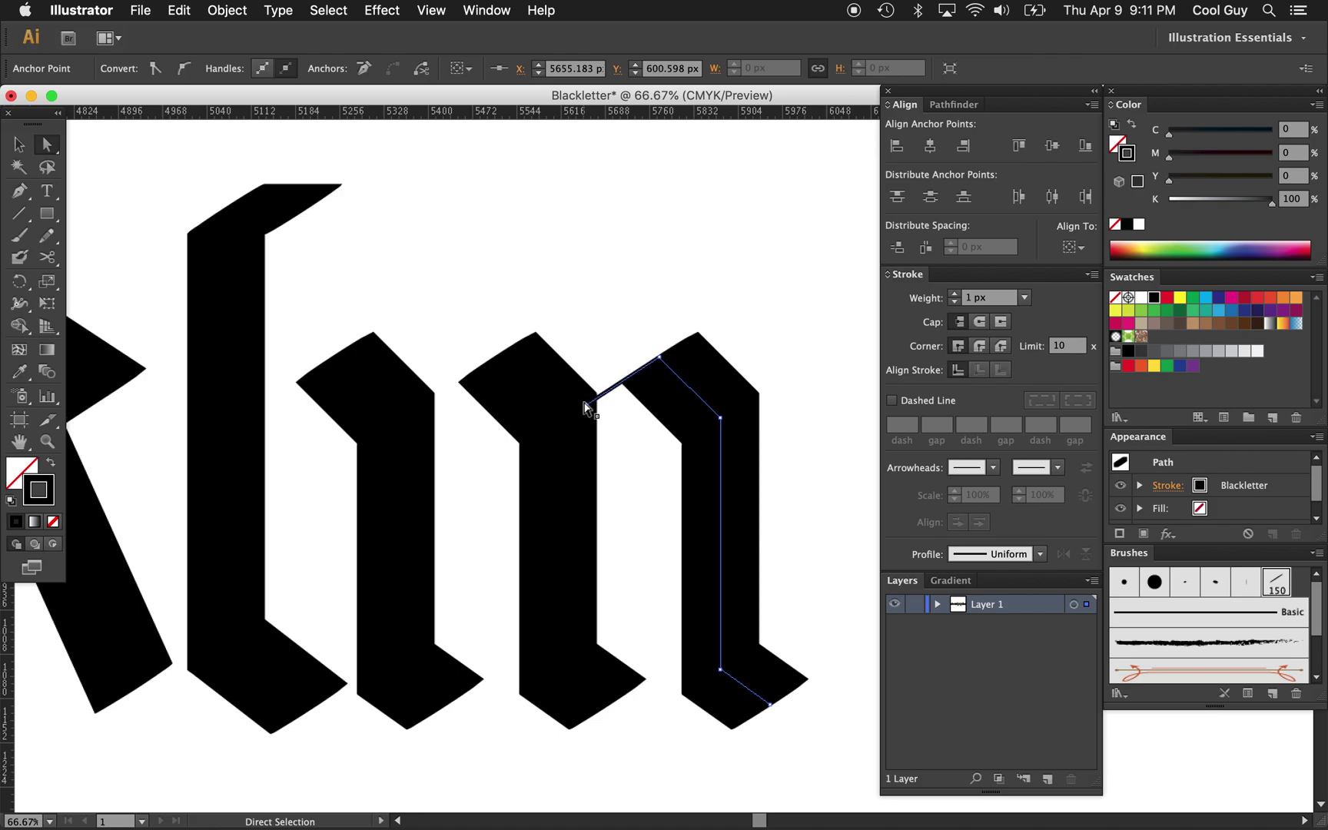
Step: Draw a matching hairline from the second stem's top end into the first stem and nudge its endpoint up 1 px
click(759, 302)
click(499, 403)
key(p)
click(497, 357)
click(416, 407)
key(a)
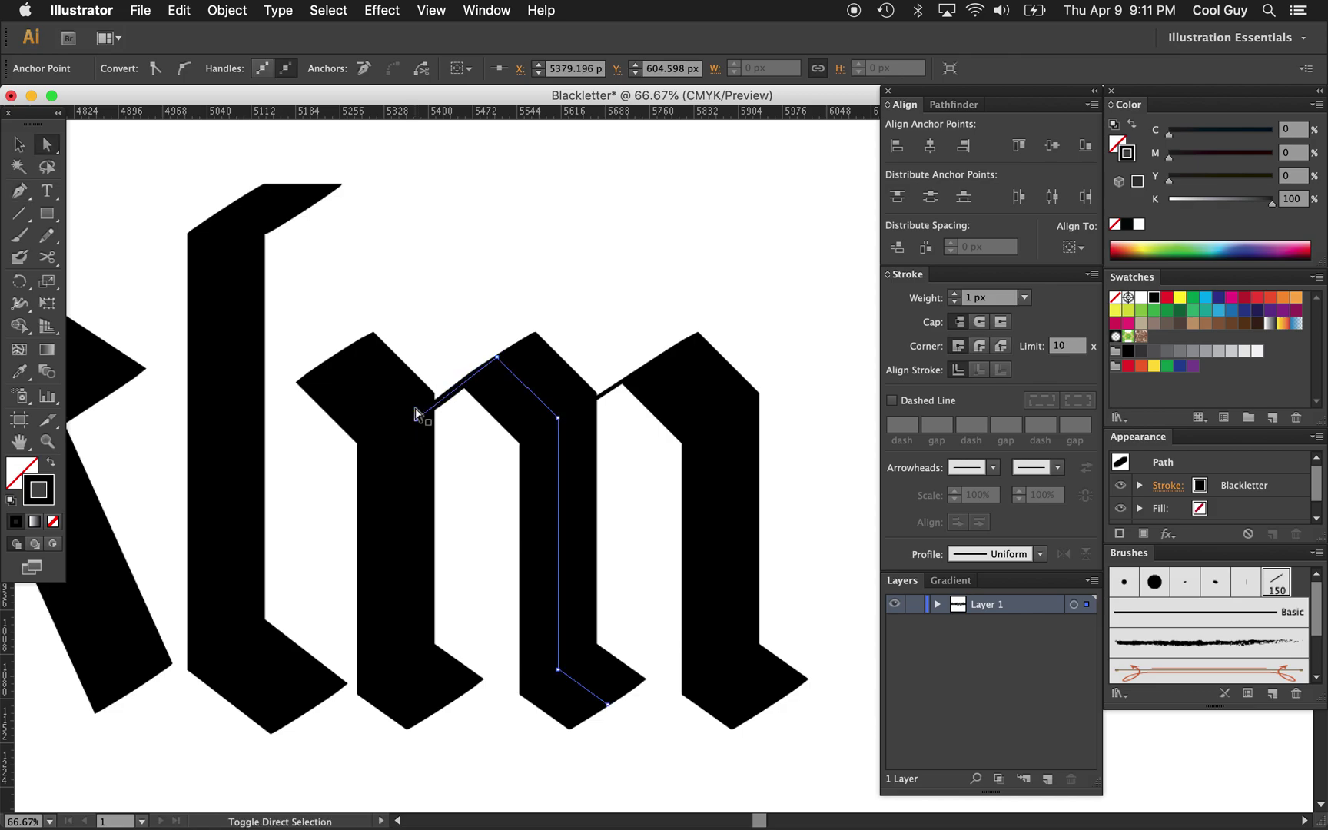
key(Up)
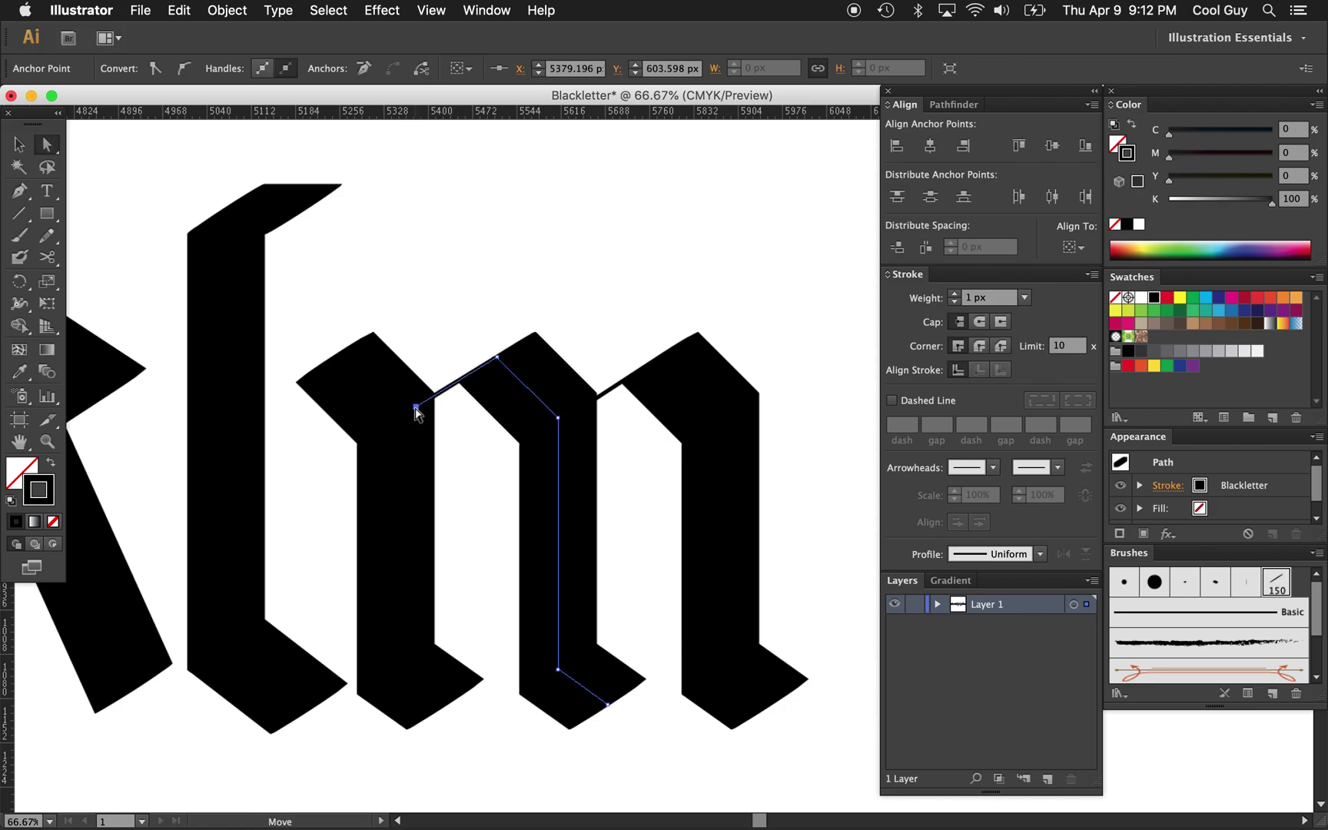
Step: Align the end anchor points of the two connecting hairlines to each other with Vertical Align Center
shift+click(615, 394)
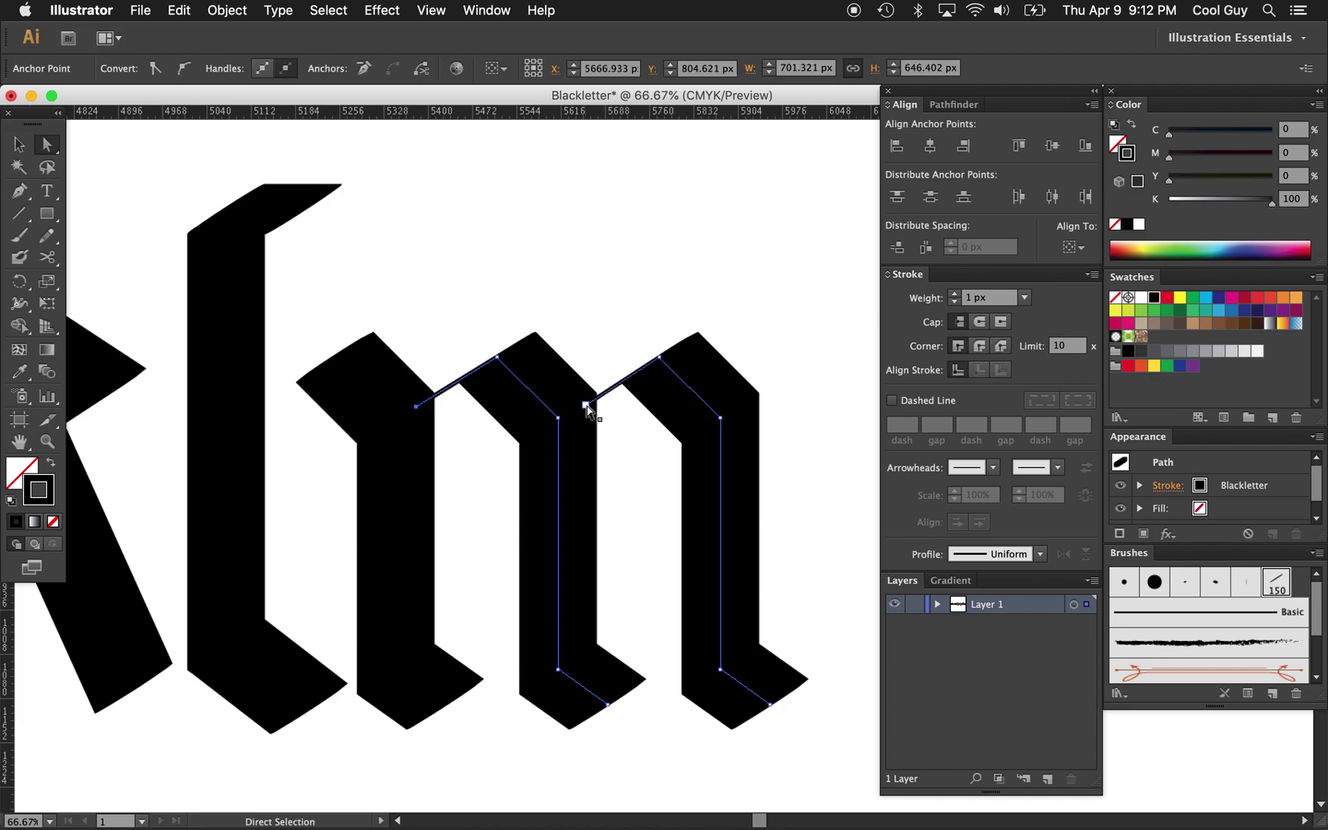
click(586, 406)
shift+click(415, 407)
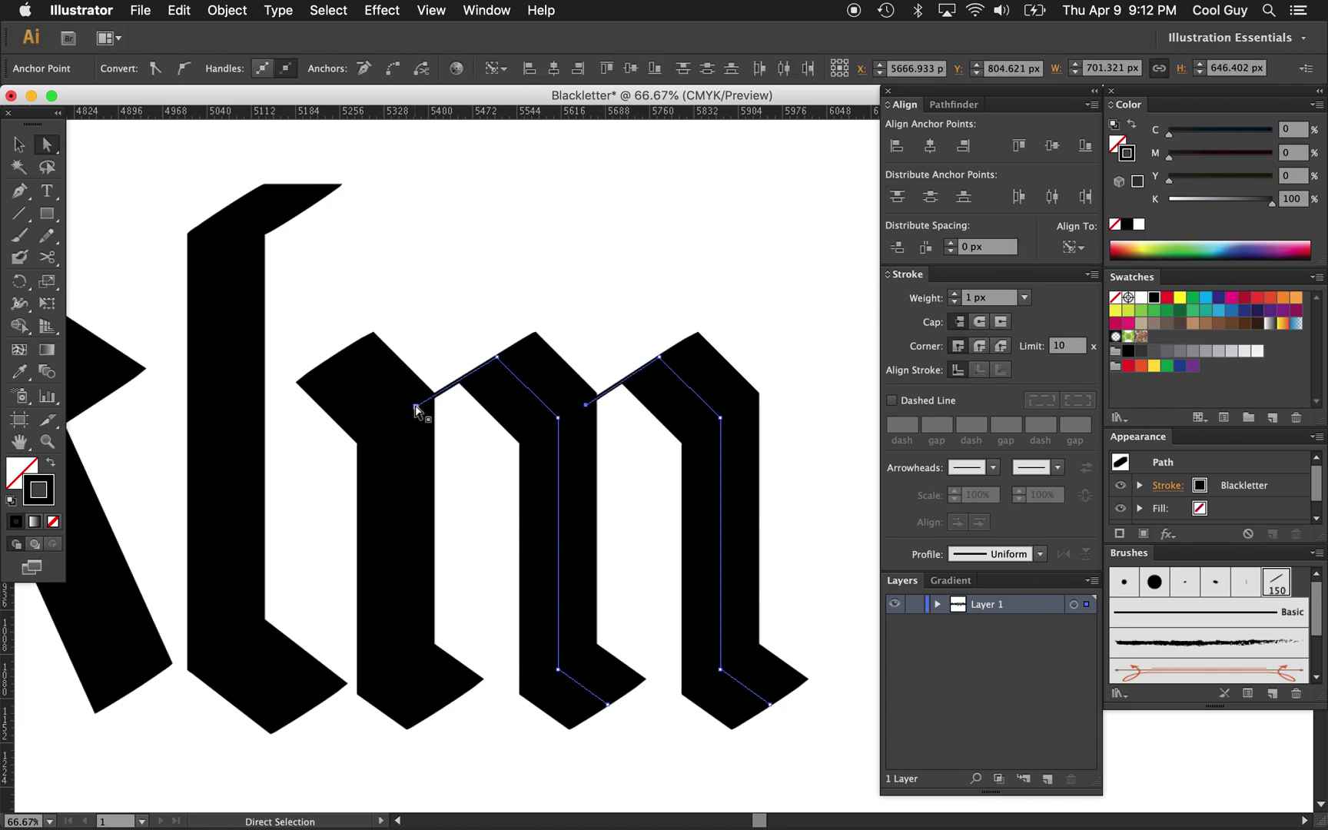
click(631, 68)
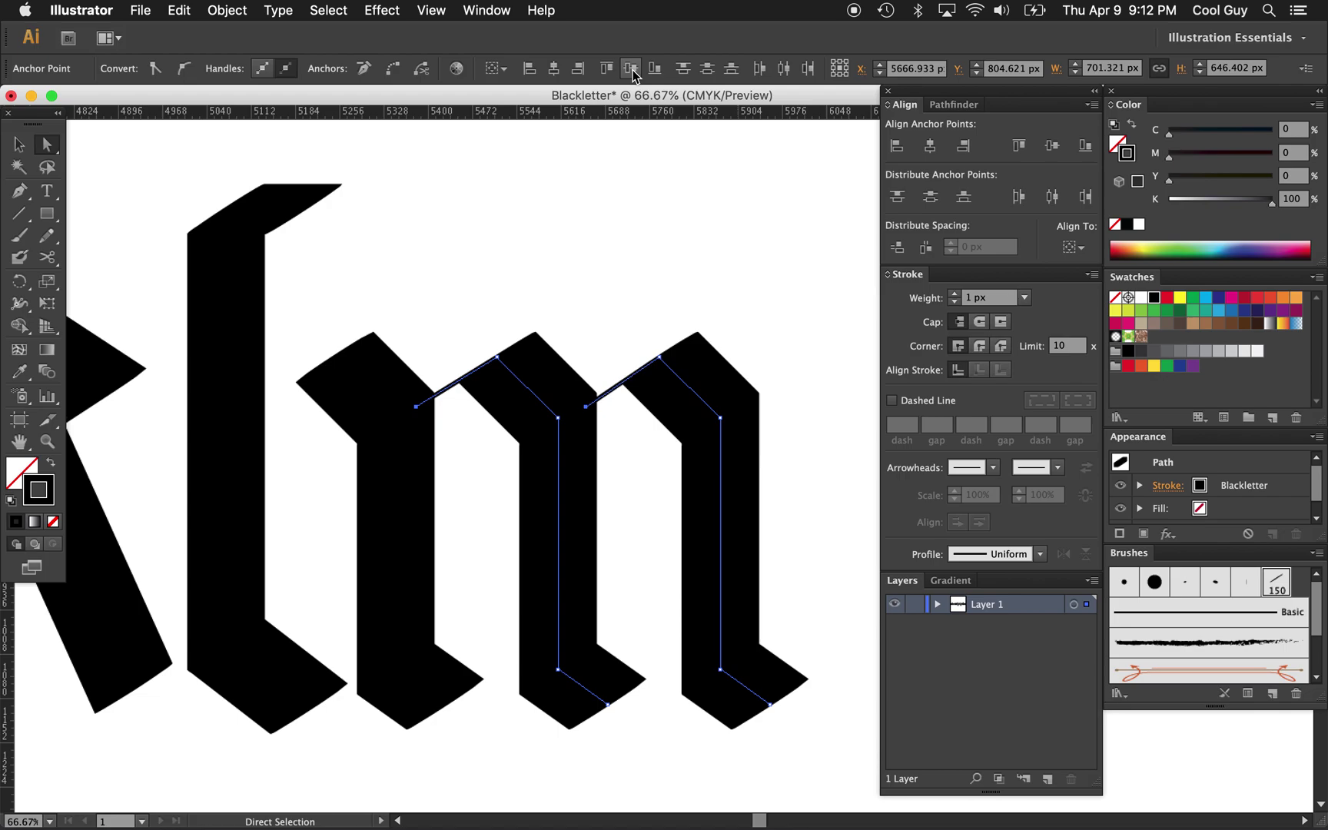
click(635, 289)
Step: Select all three stems of the m and shift them slightly right to widen the gap after the l
key(z)
alt+click(637, 565)
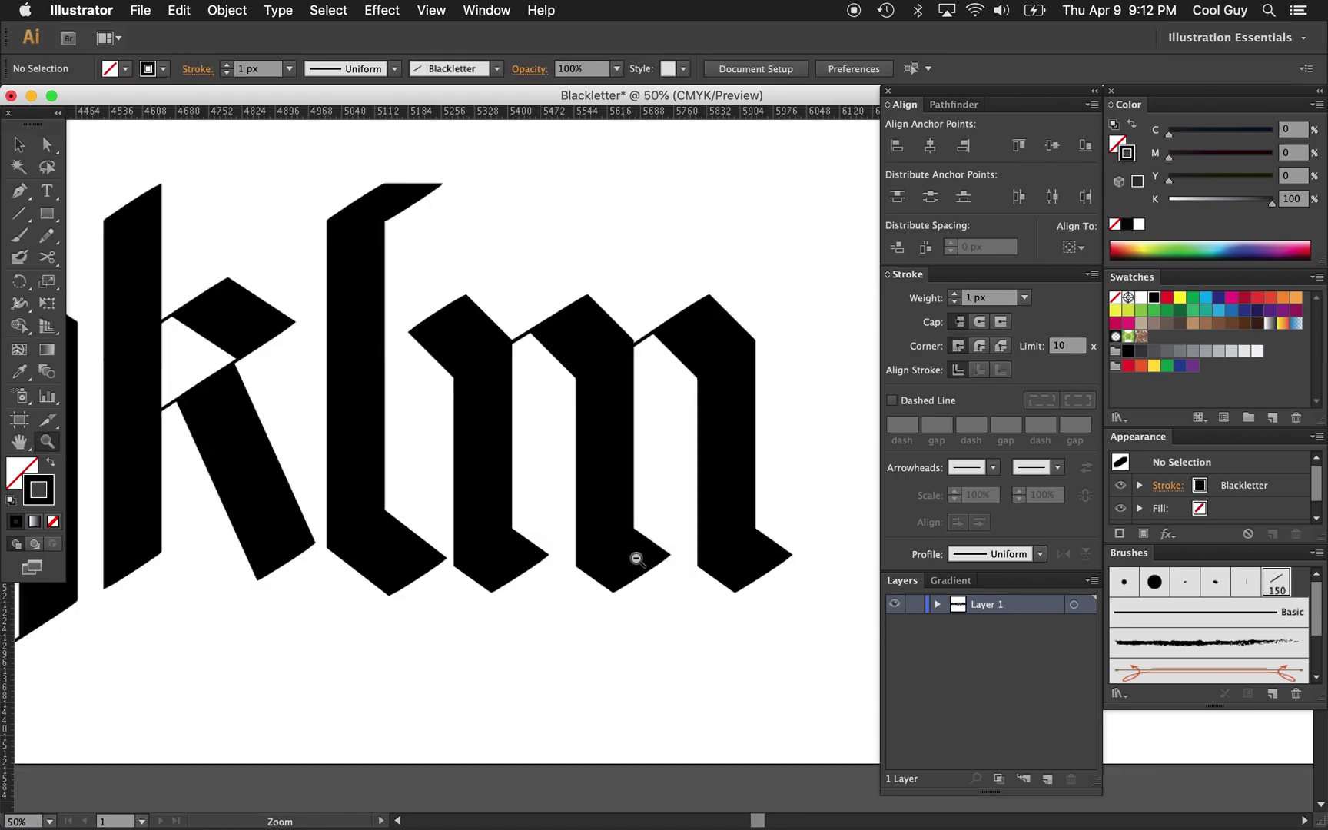
alt+click(676, 499)
alt+click(741, 465)
alt+click(741, 465)
key(v)
drag(665, 389, 536, 500)
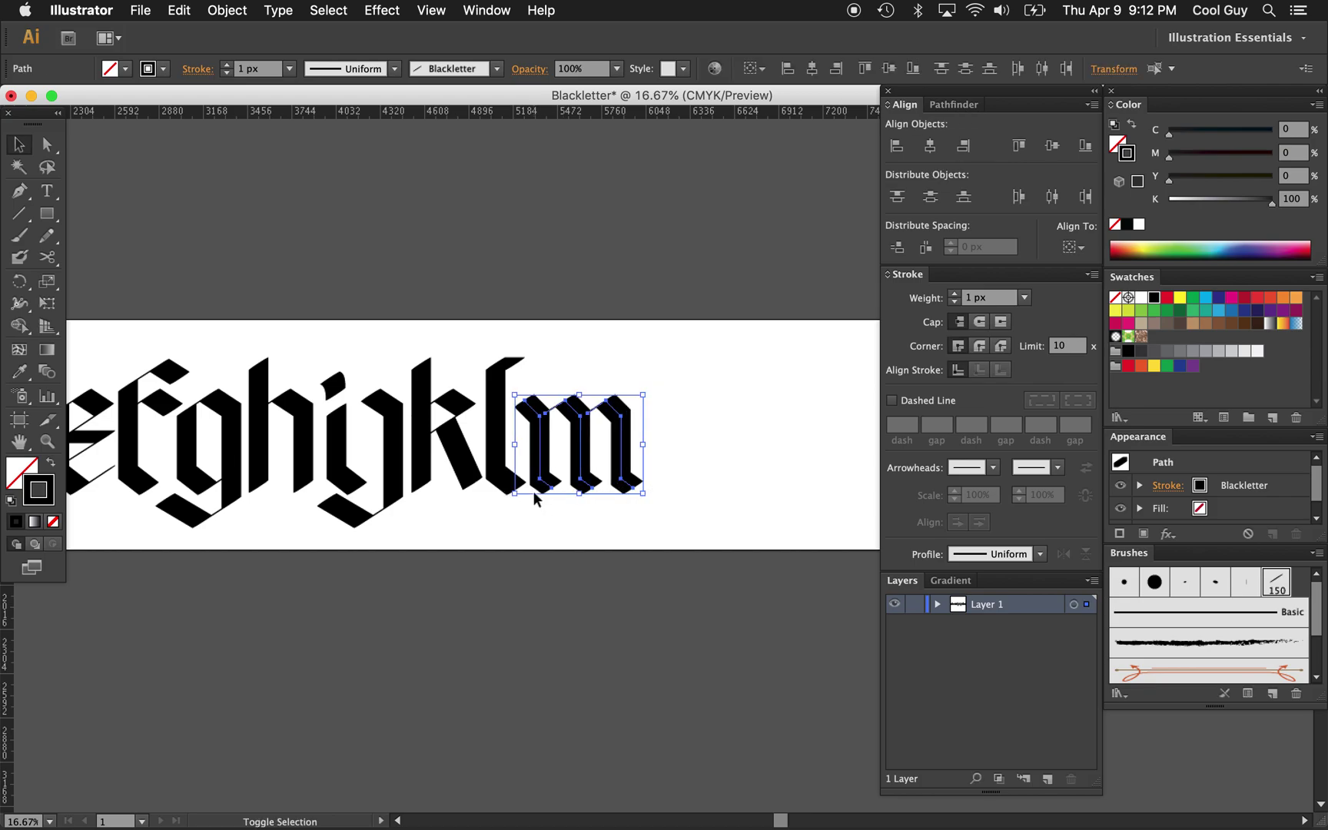
key(shift+Right)
key(shift+Right)
key(shift+Right)
key(shift+Right)
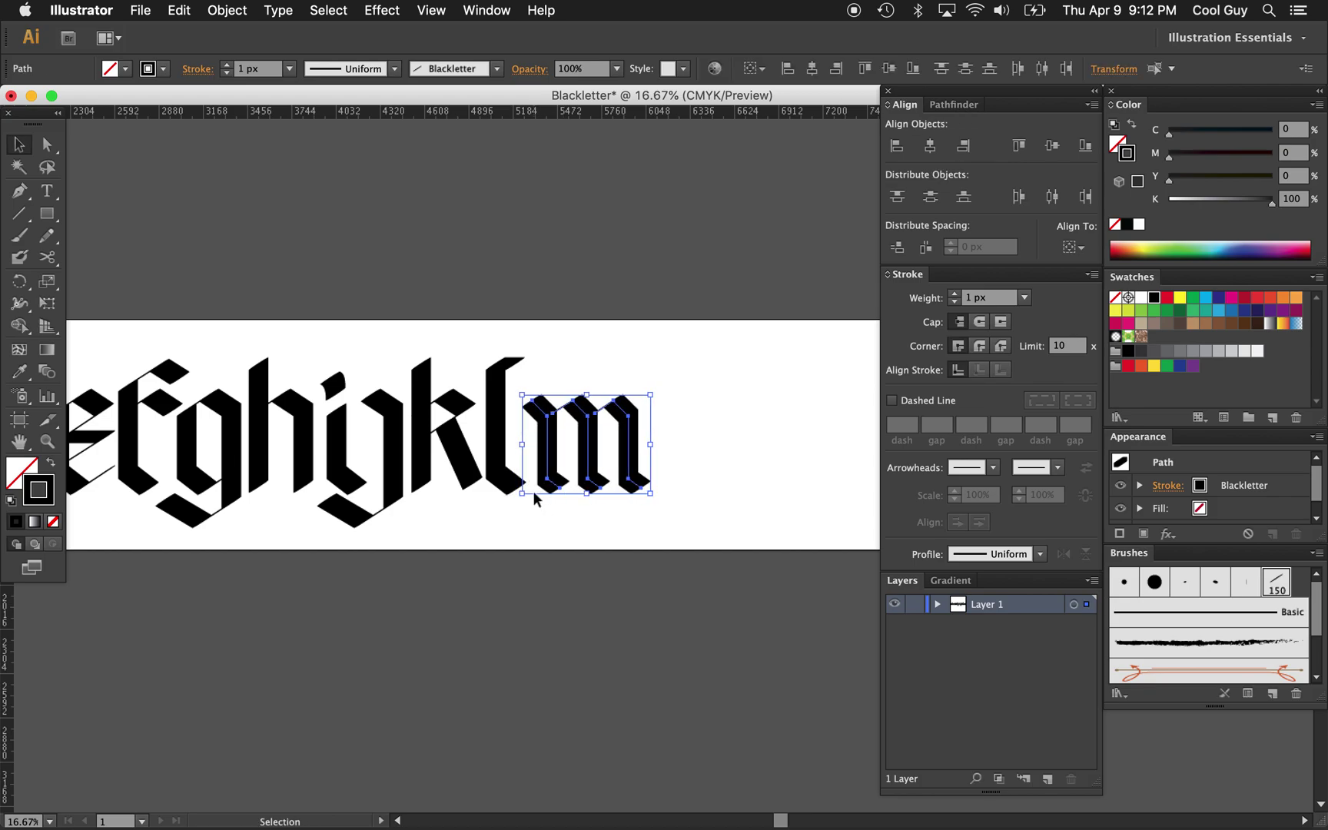
Step: Tighten the m by shifting its second and third stems left together and the third stem slightly further left
click(700, 462)
key(z)
alt+click(662, 452)
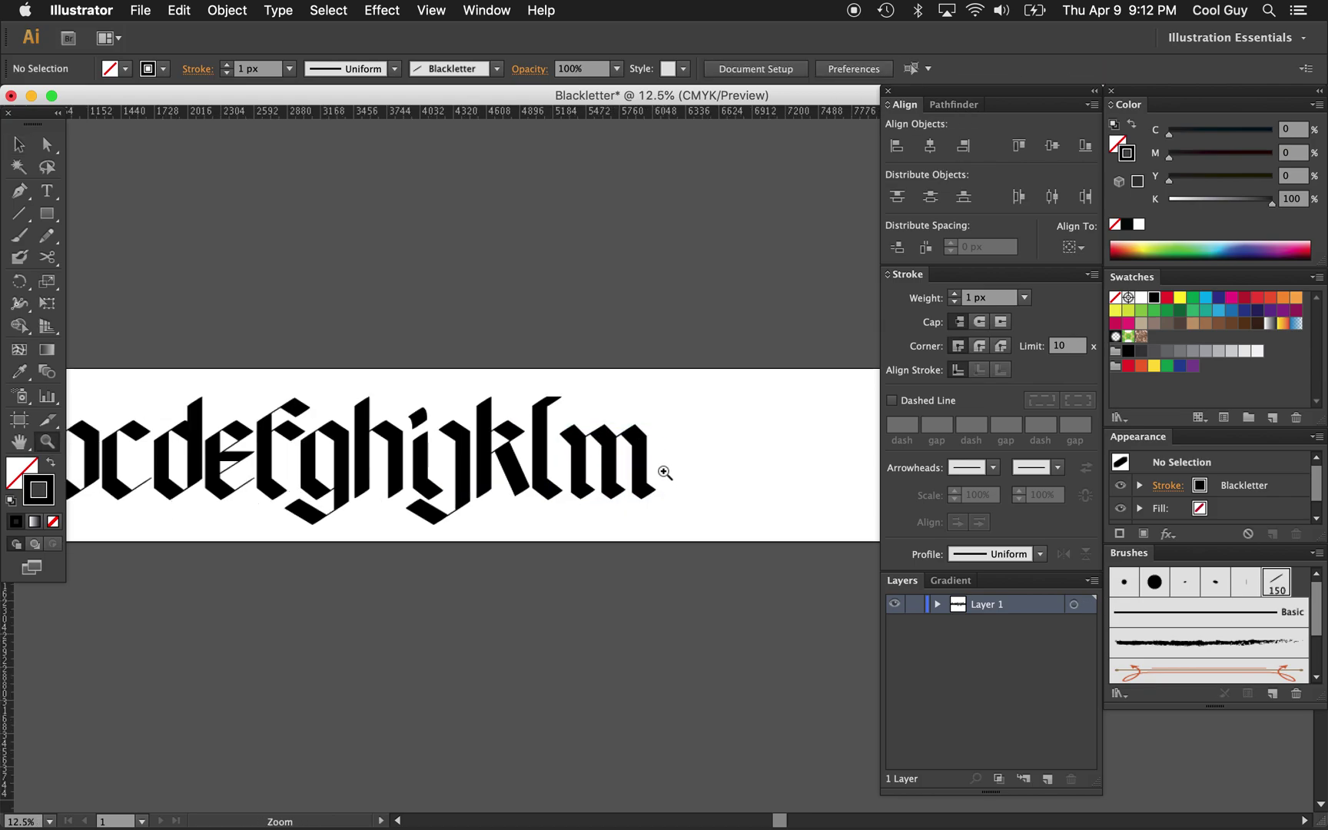
click(663, 471)
click(655, 453)
click(654, 458)
key(a)
mouse_move(706, 340)
mouse_down()
mouse_move(557, 519)
mouse_move(516, 608)
mouse_up()
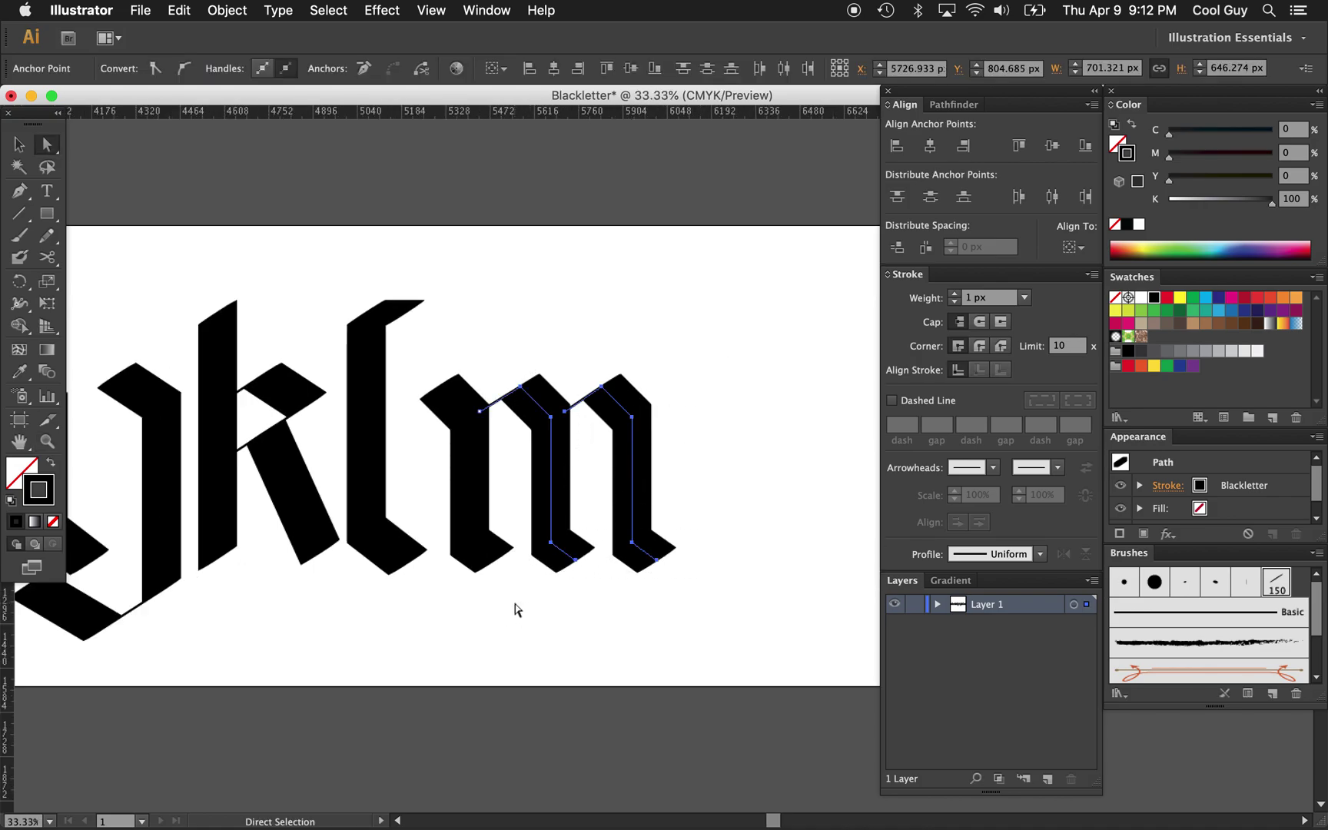
mouse_move(702, 359)
mouse_down()
mouse_move(551, 598)
mouse_move(600, 619)
mouse_up()
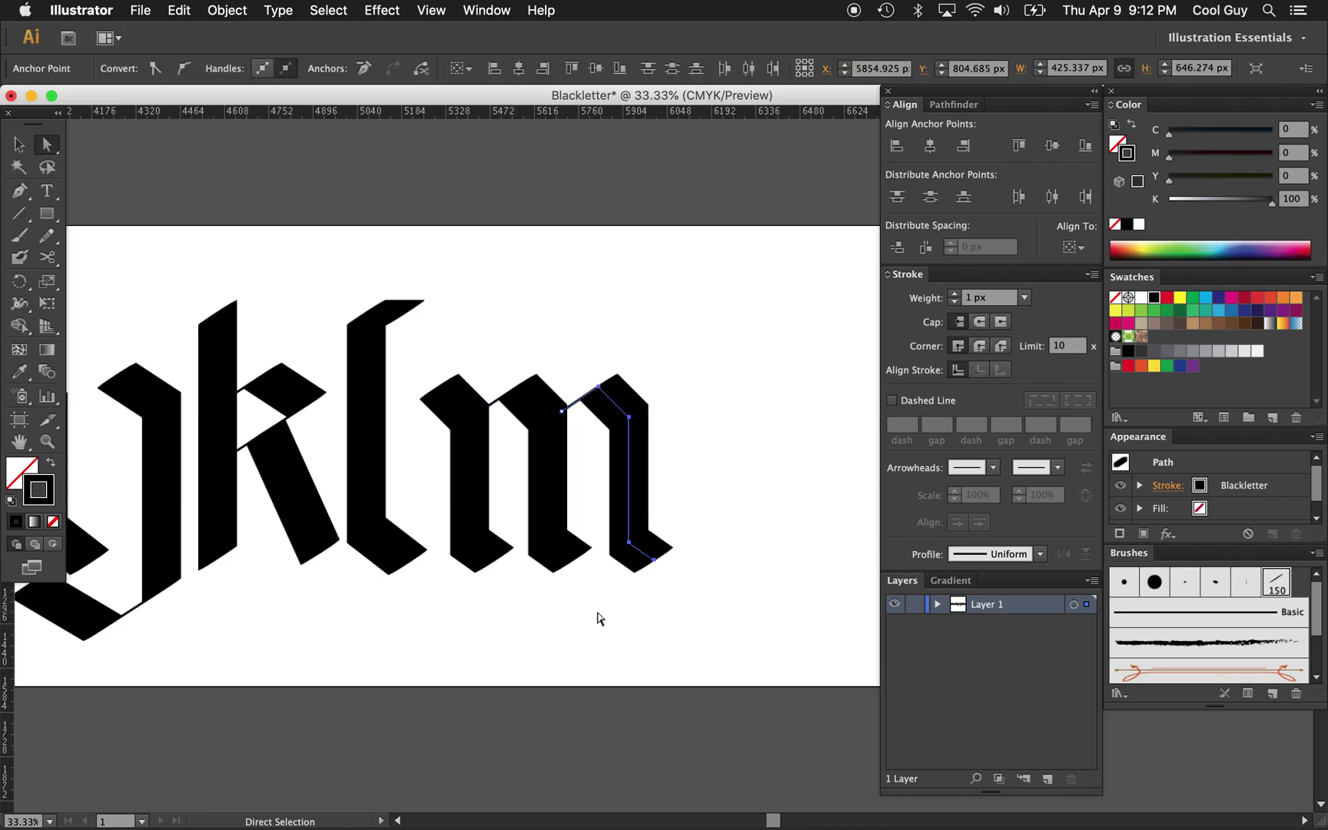
click(788, 487)
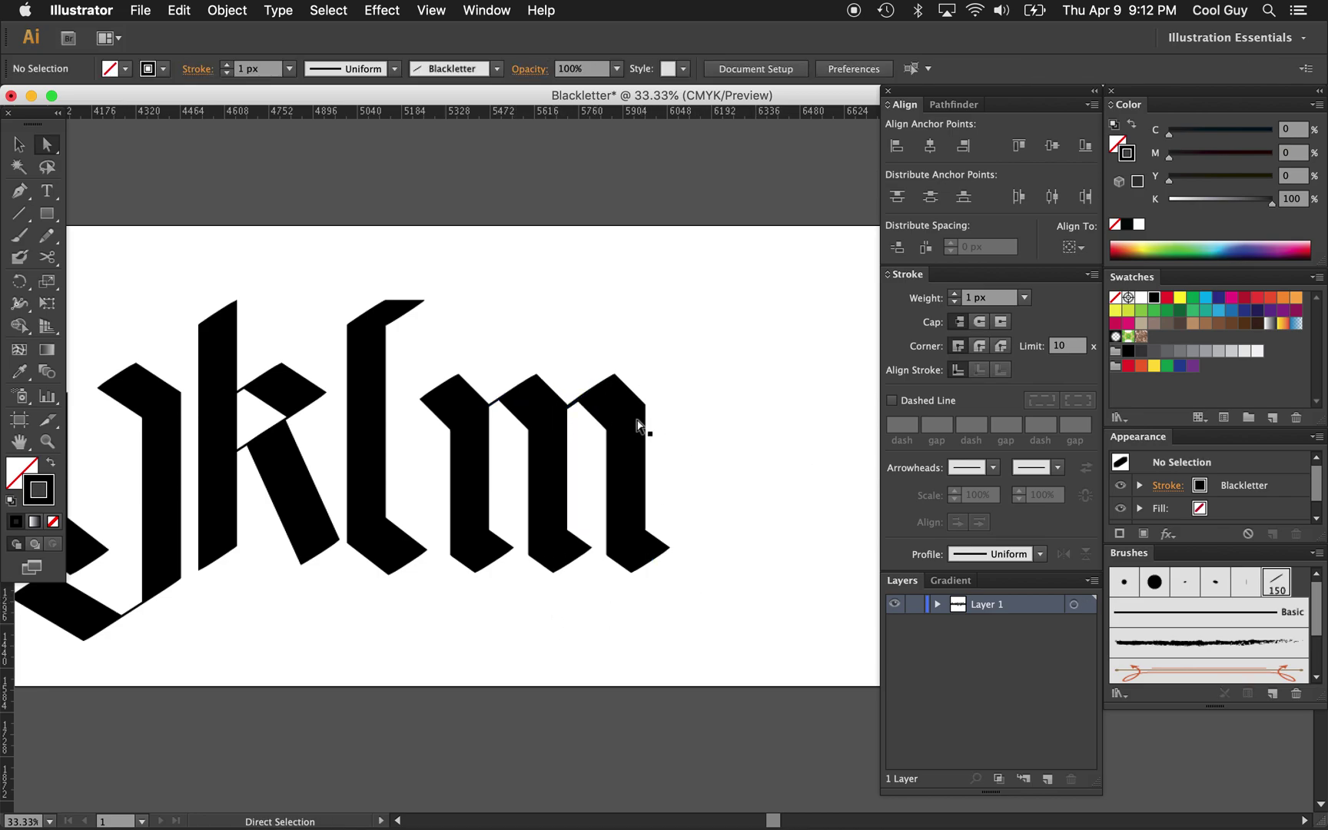
Step: Align the end anchor points of the m's two connecting hairlines with Vertical Align Center
super+click(643, 431)
super+click(664, 508)
super+click(654, 461)
click(602, 380)
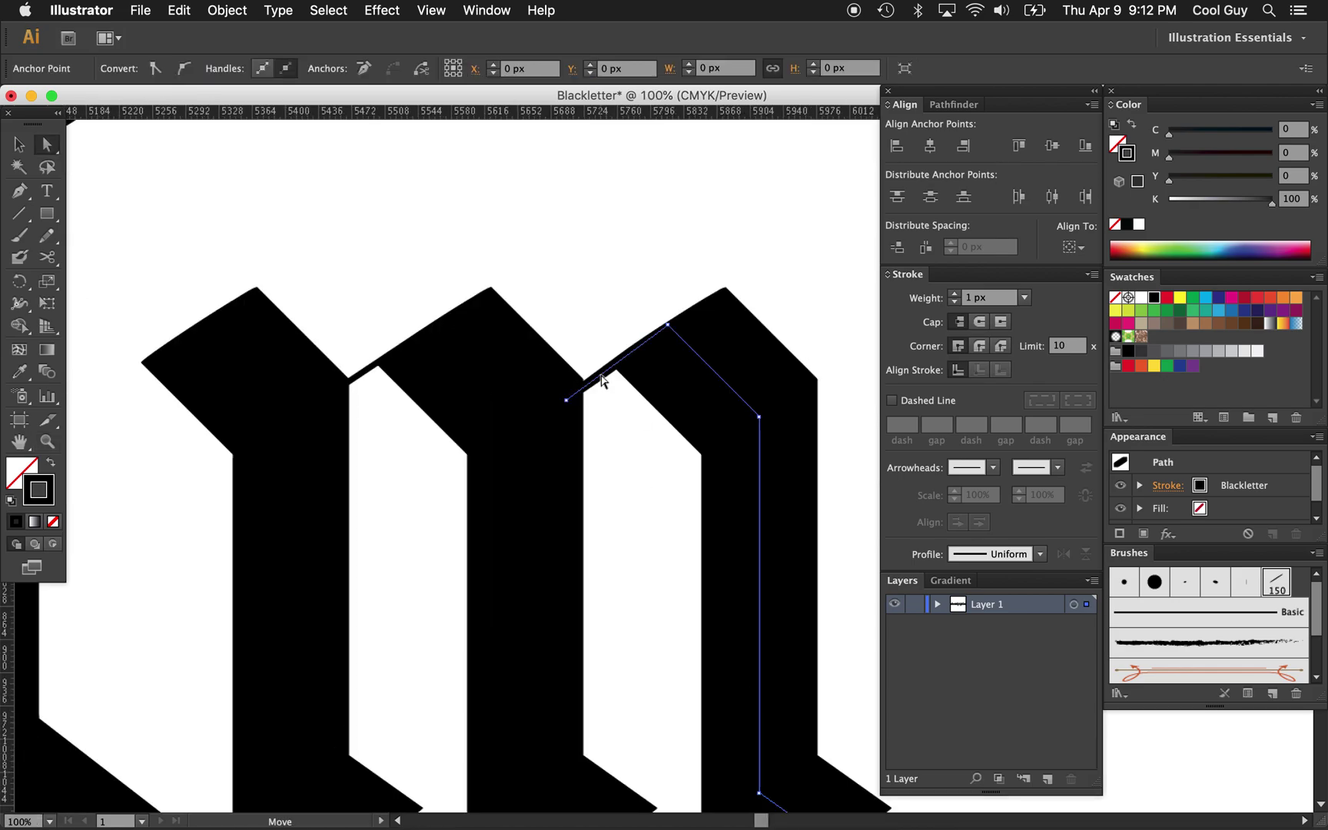
shift+click(361, 379)
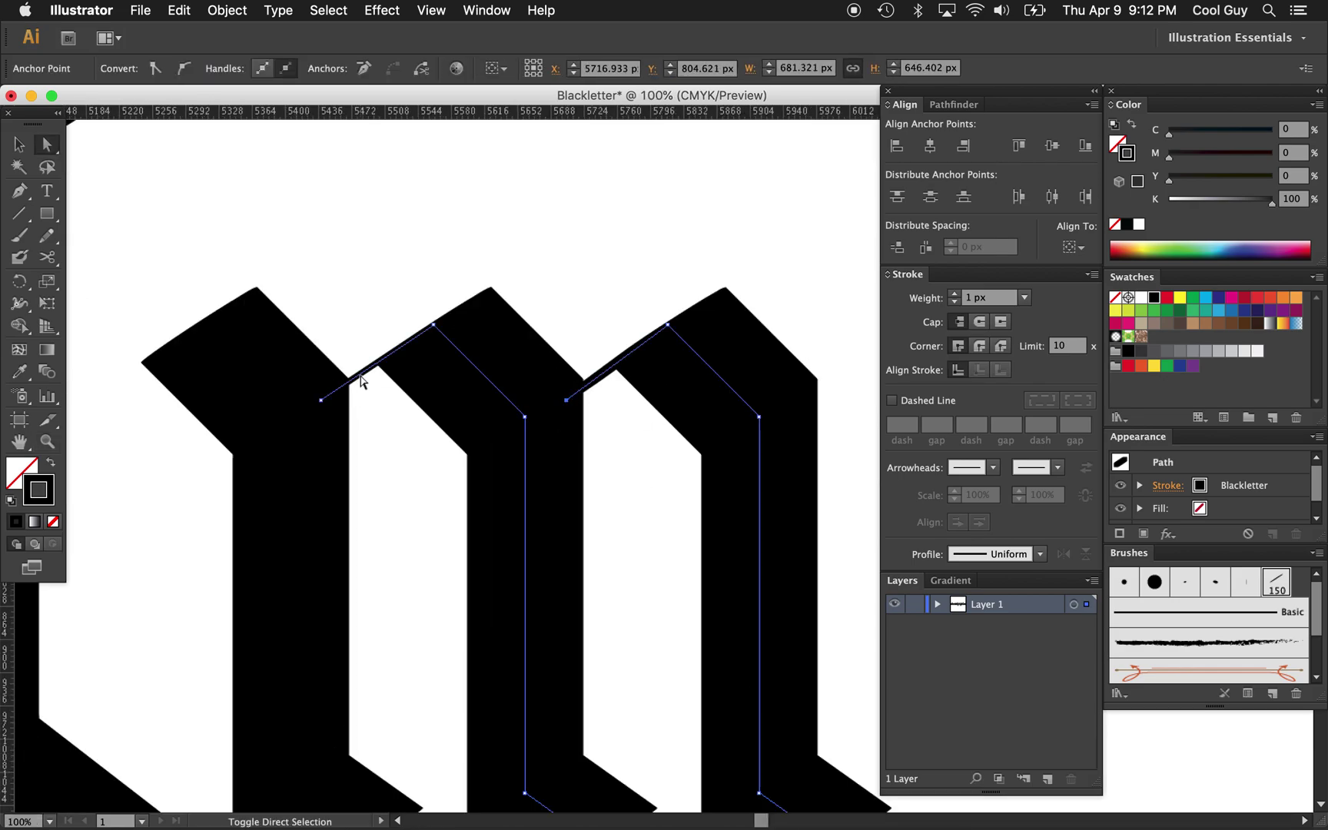
click(321, 400)
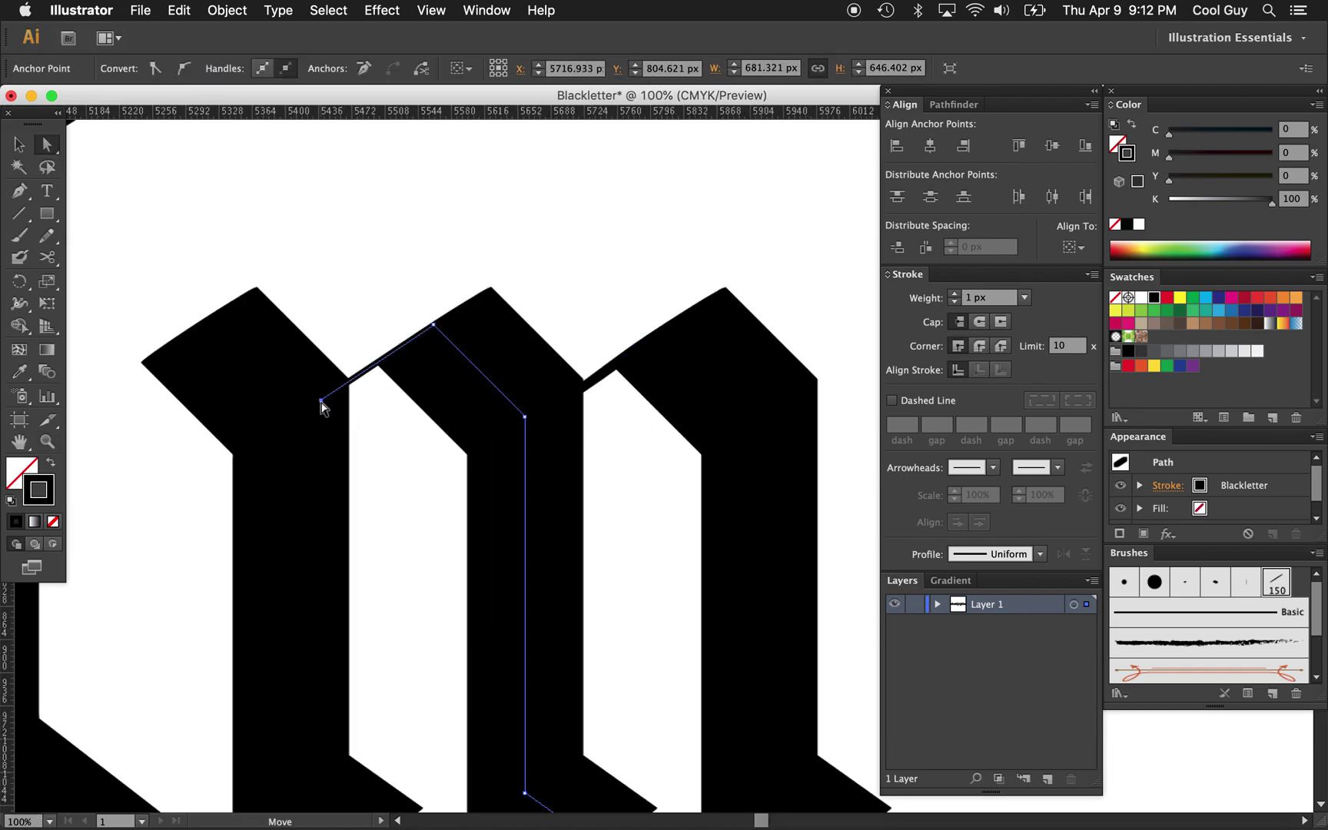
shift+click(566, 401)
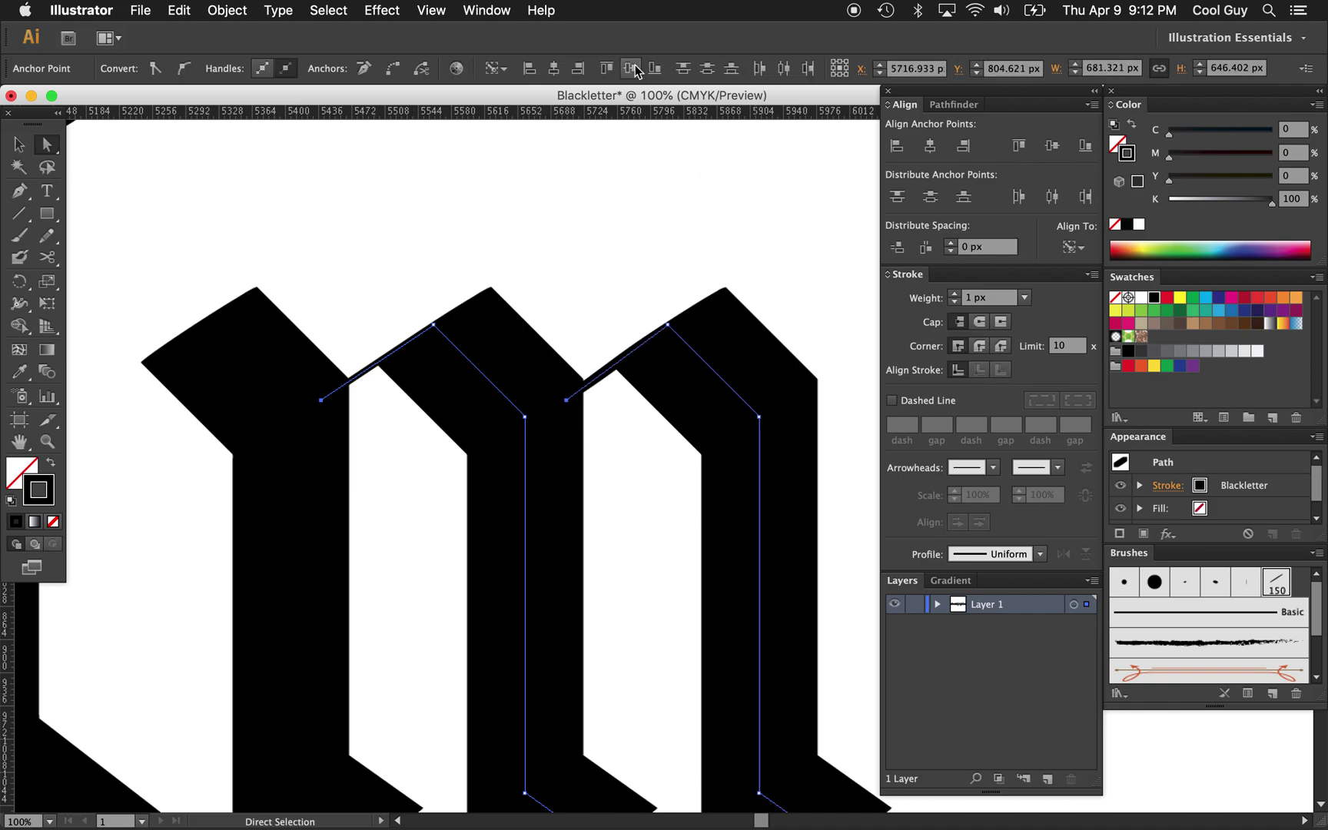
Step: Raise the left endpoint of the third stem's hairline a few pixels so its thickness matches the first hairline
click(620, 350)
click(607, 379)
click(567, 401)
key(Up)
key(Up)
key(Up)
key(Up)
key(Up)
key(Up)
key(Up)
key(Up)
key(Up)
key(Up)
key(Up)
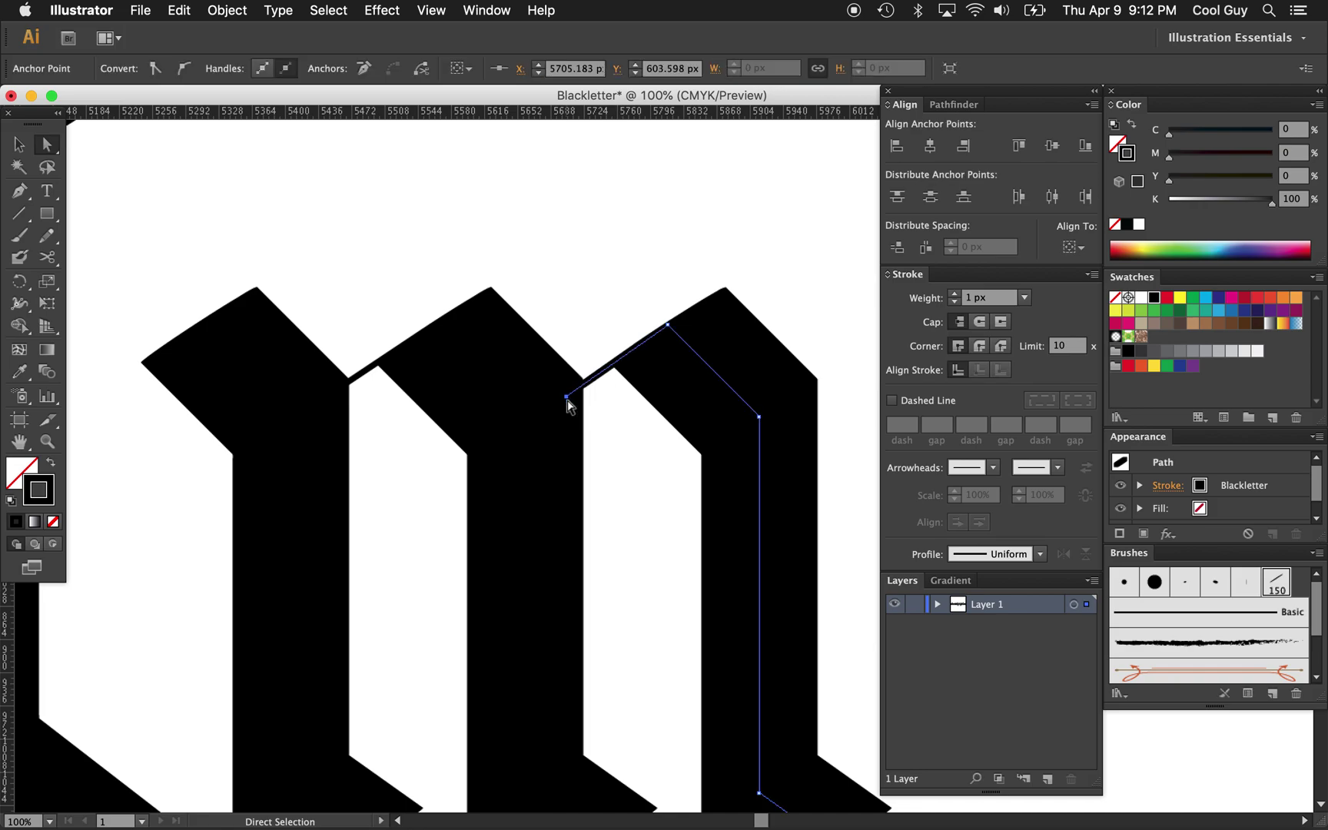
key(Up)
key(Up)
key(Up)
click(636, 197)
Step: Duplicate all three stems of the m and place the copy directly to its right as the base for the n
key(z)
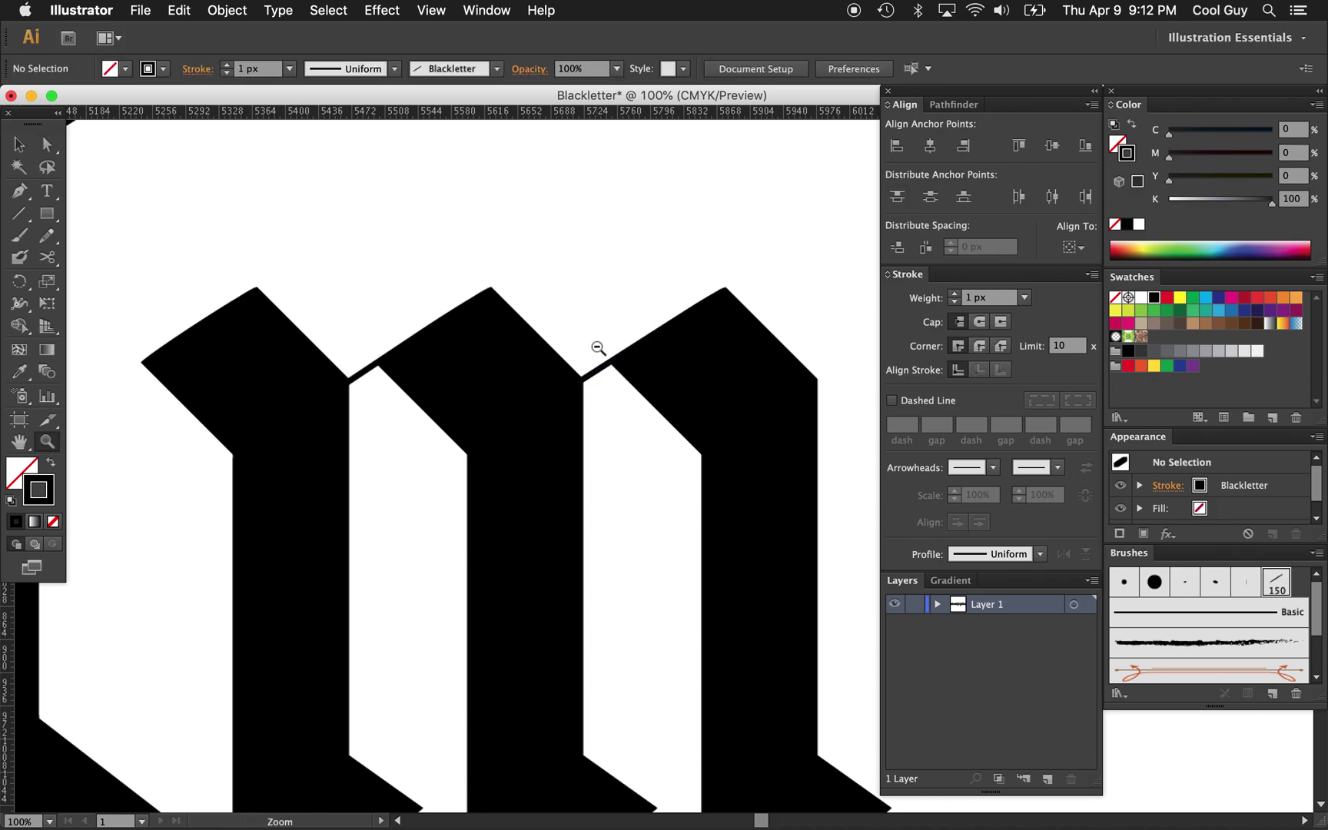
alt+click(608, 400)
alt+click(640, 525)
alt+click(653, 542)
scroll(652, 543, right, 3)
scroll(652, 543, down, 2)
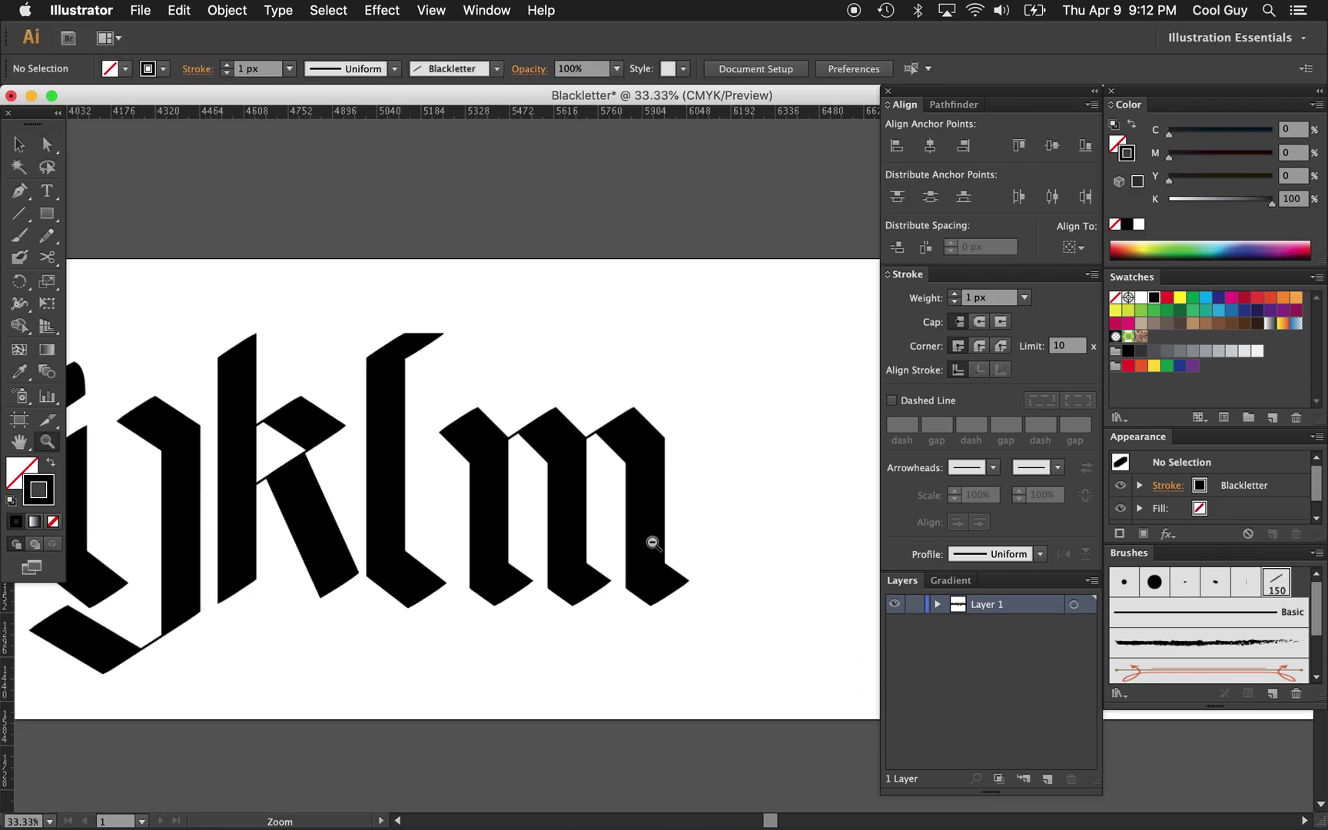
alt+click(653, 542)
scroll(658, 523, right, 3)
scroll(658, 523, down, 2)
key(v)
drag(635, 377, 415, 544)
drag(440, 488, 628, 488)
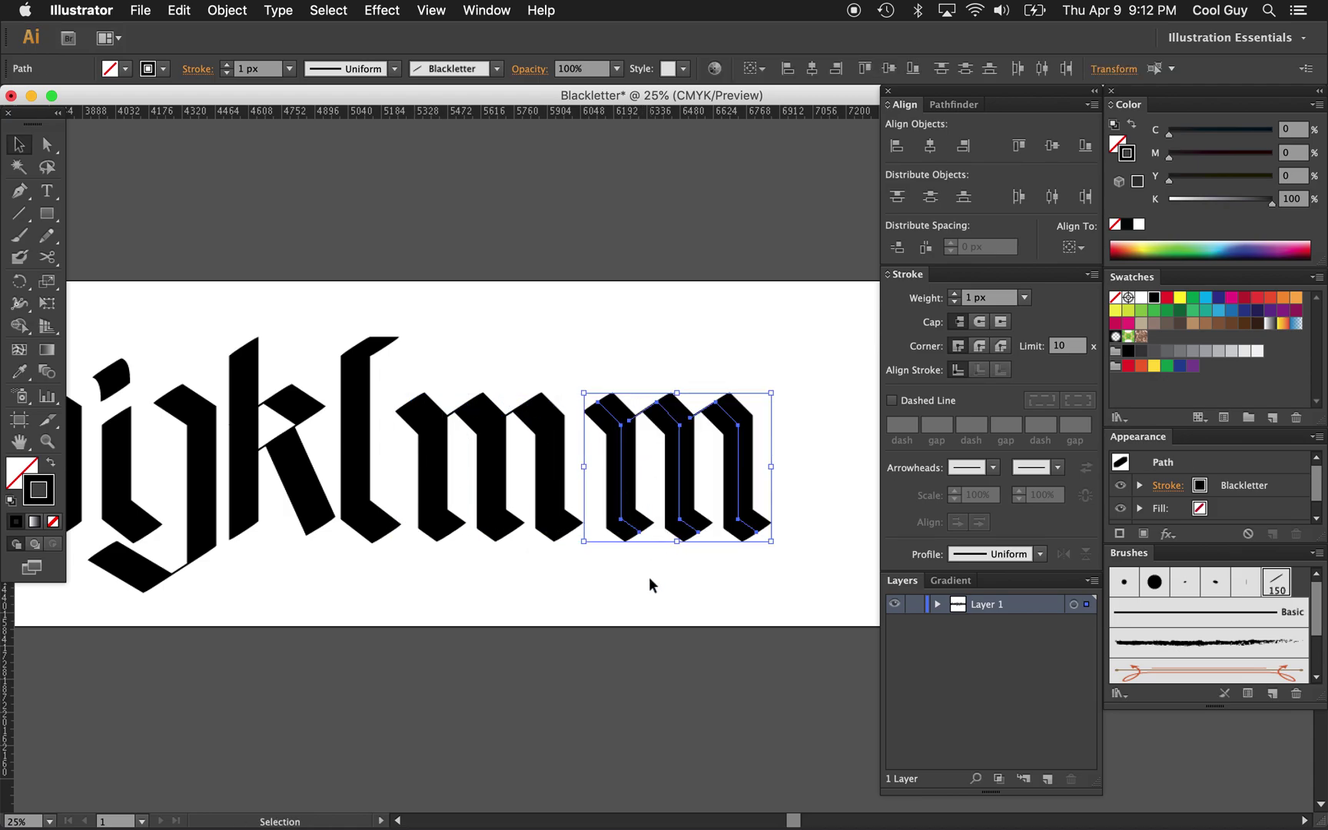
Step: Delete the third stem of the copied m to leave a two-stem n
click(650, 584)
mouse_move(813, 413)
mouse_down()
mouse_move(741, 439)
mouse_move(719, 471)
mouse_up()
key(Delete)
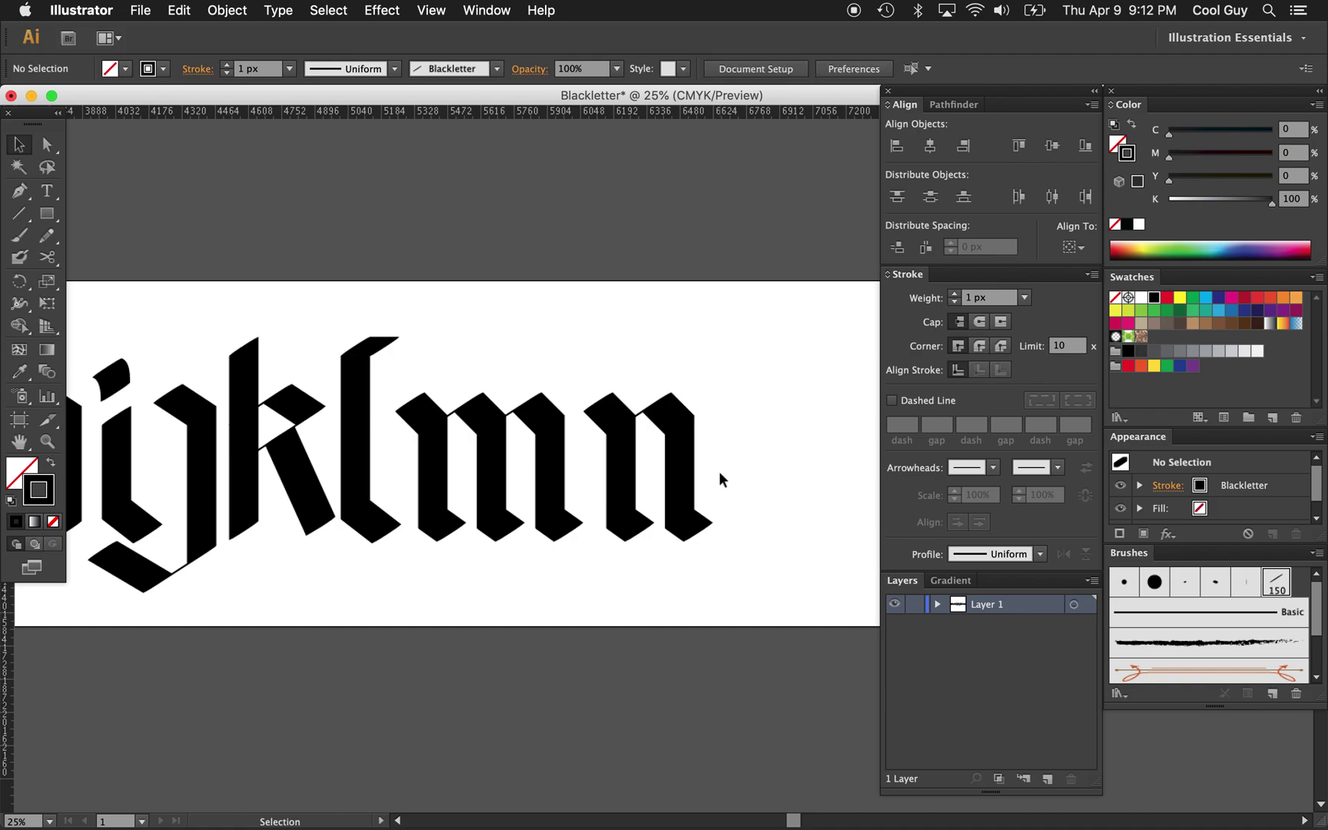
Step: Widen the n by moving its second stem right until the hairline just touches the first stem's edge
click(687, 466)
key(shift+Right)
key(shift+Right)
key(shift+Right)
key(shift+Right)
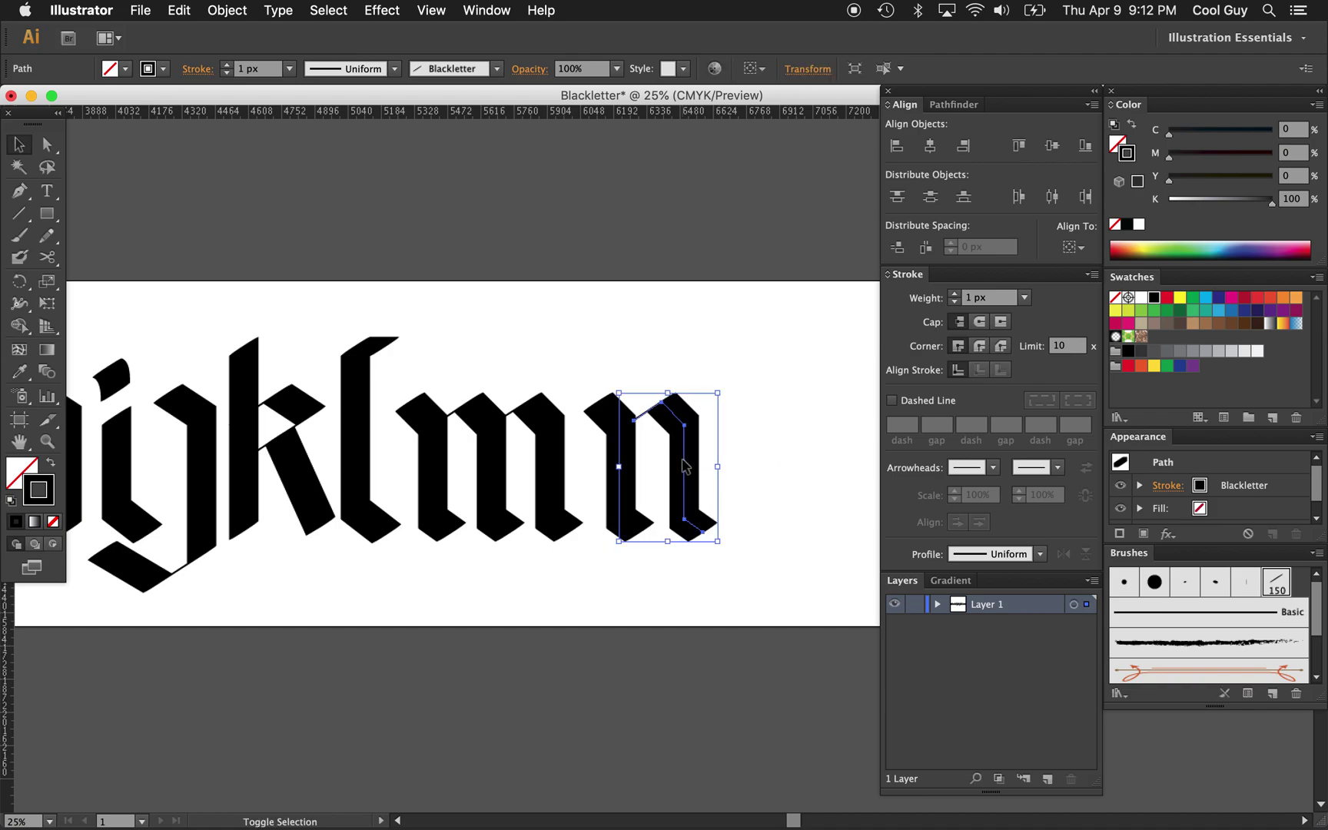
key(shift+Right)
key(shift+Right)
key(shift+Right)
key(shift+Right)
key(shift+Right)
key(shift+Right)
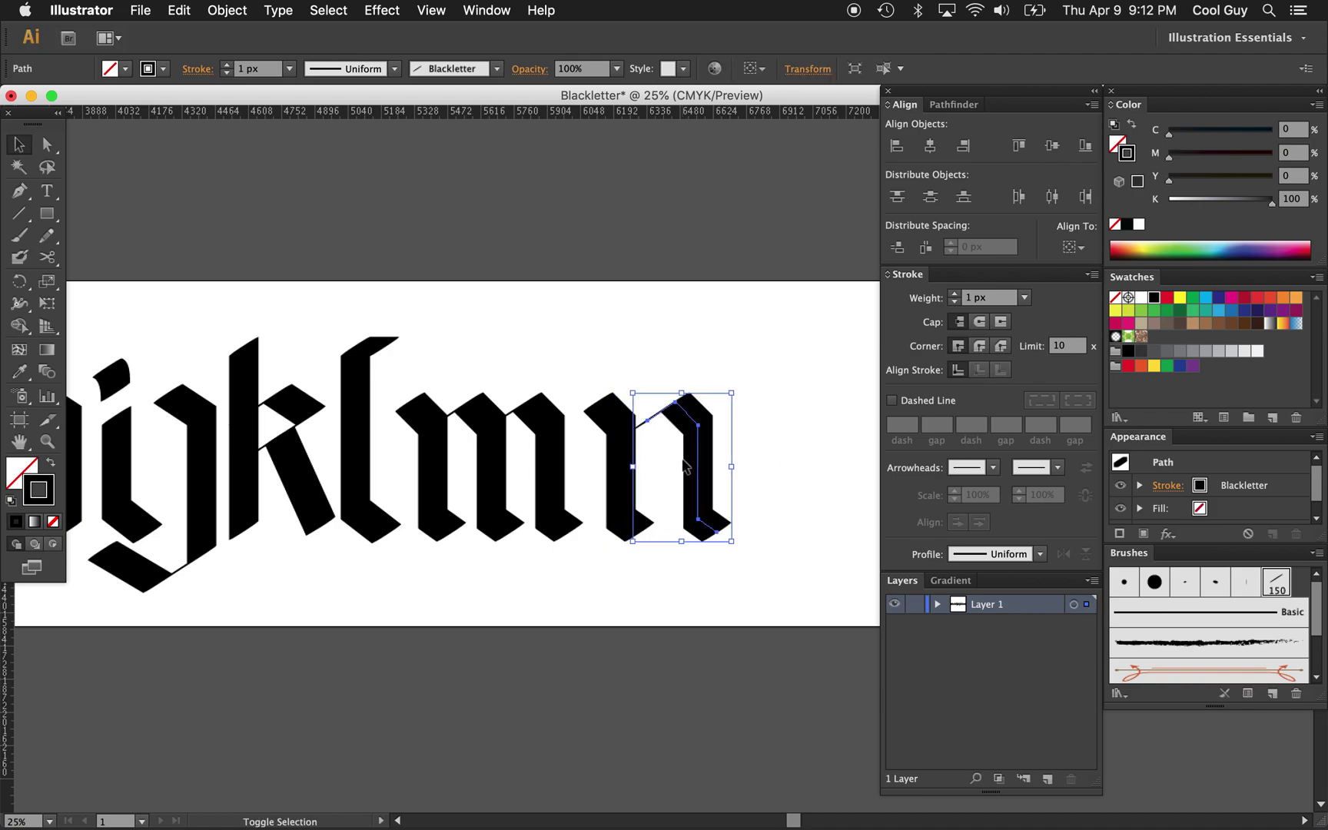
key(z)
click(670, 445)
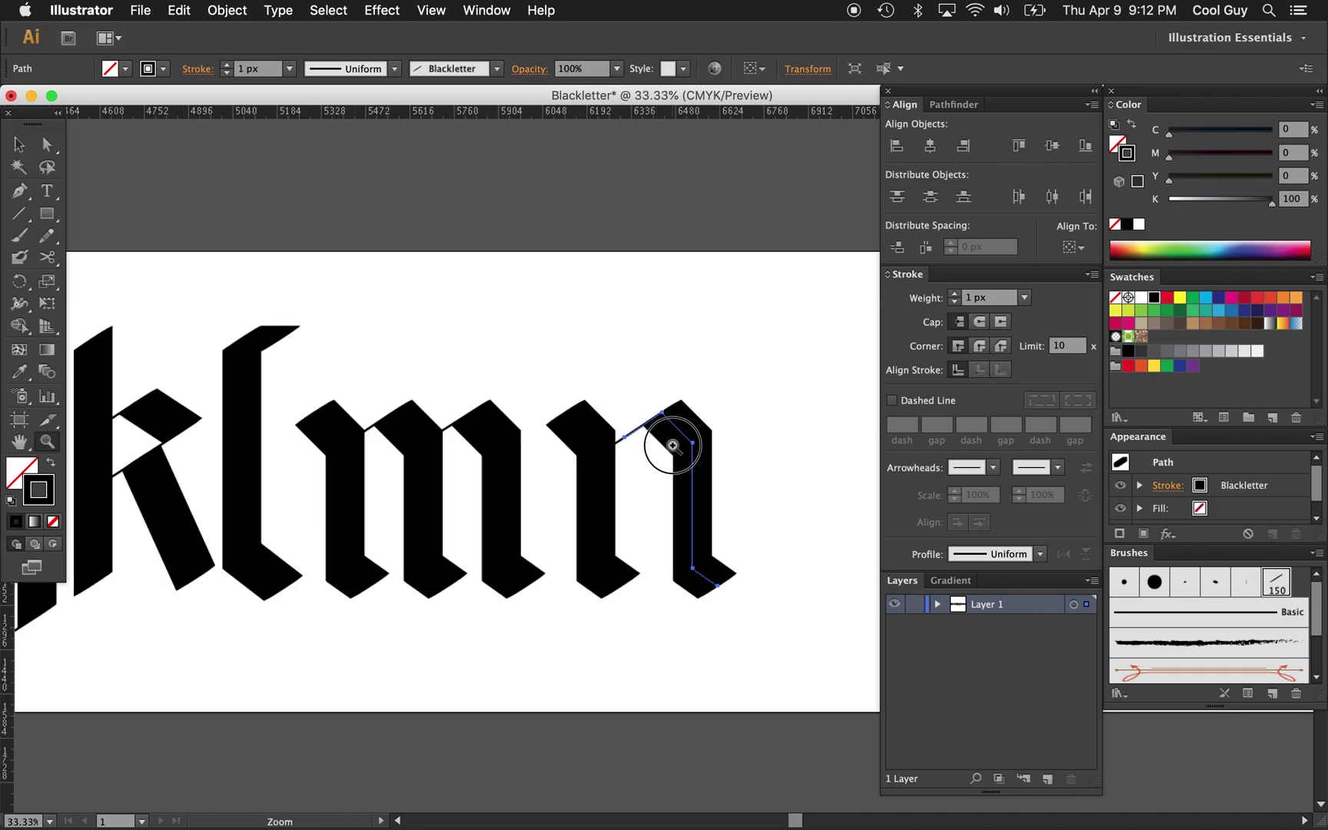
click(673, 445)
click(673, 446)
key(shift+Right)
key(shift+Right)
key(shift+Right)
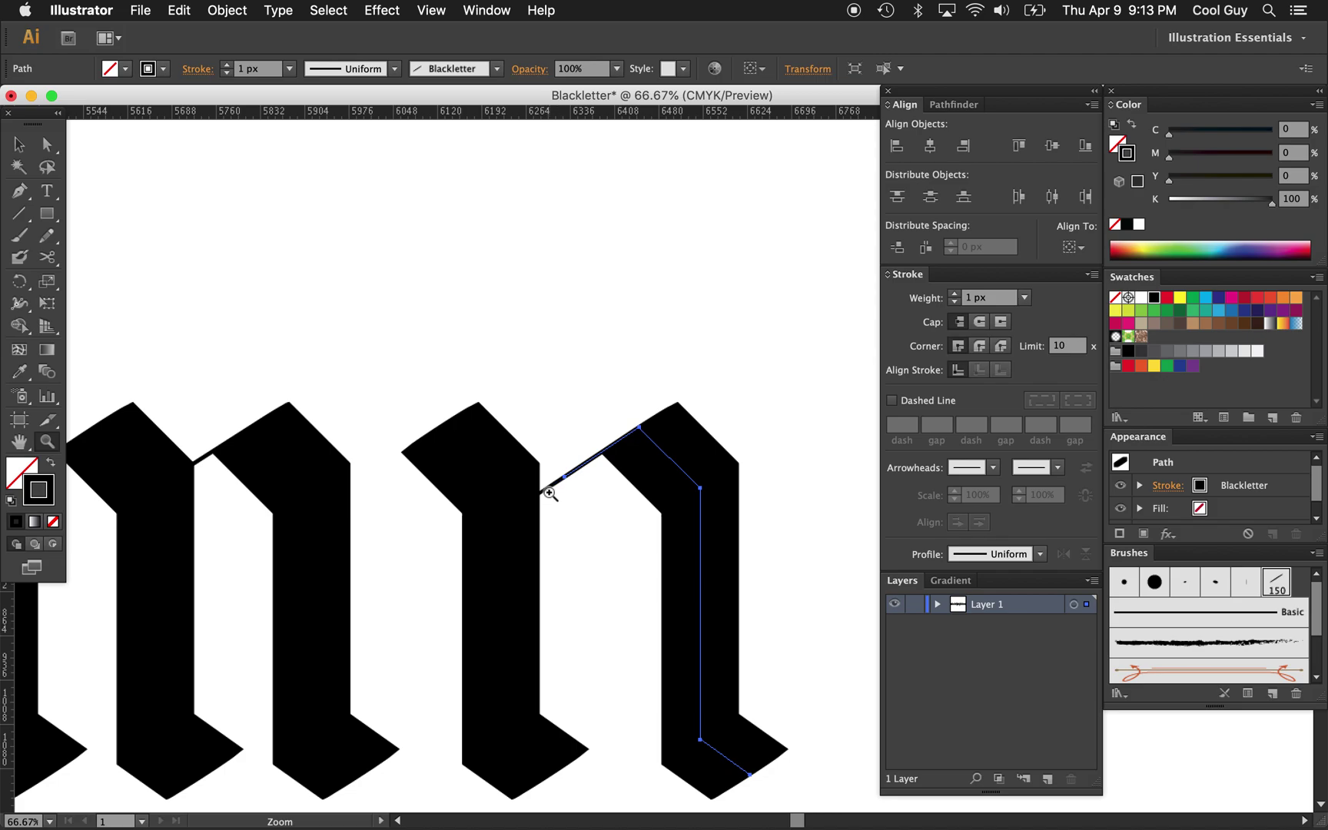
super+click(664, 366)
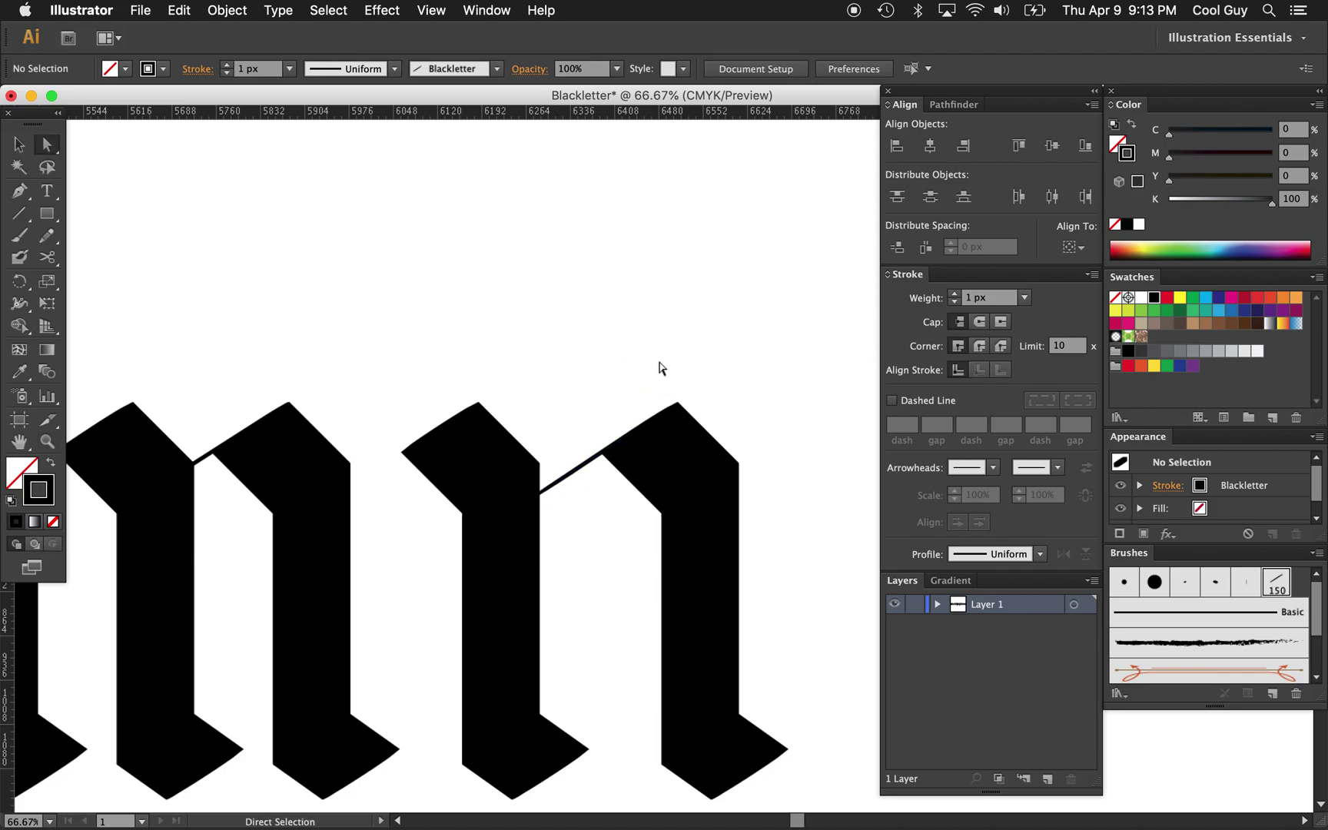
Step: Select the three stems of the m and nudge them slightly right to even its spacing between l and n
alt+click(647, 415)
alt+click(647, 492)
alt+click(646, 563)
alt+click(654, 598)
scroll(655, 598, up, 1)
key(v)
drag(613, 415, 510, 498)
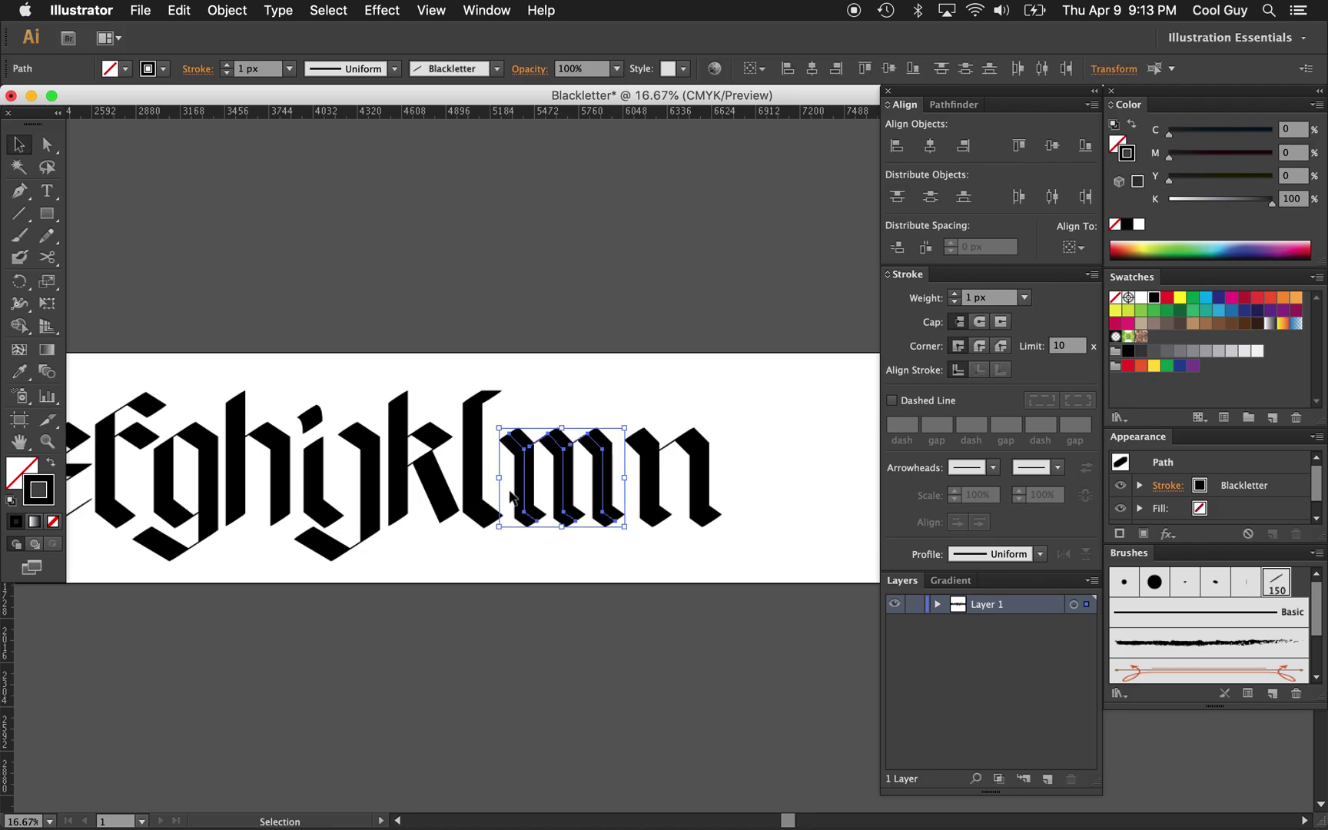
click(727, 458)
Step: Duplicate the letter a and place the copy after the n as the base for the o
key(z)
alt+click(729, 465)
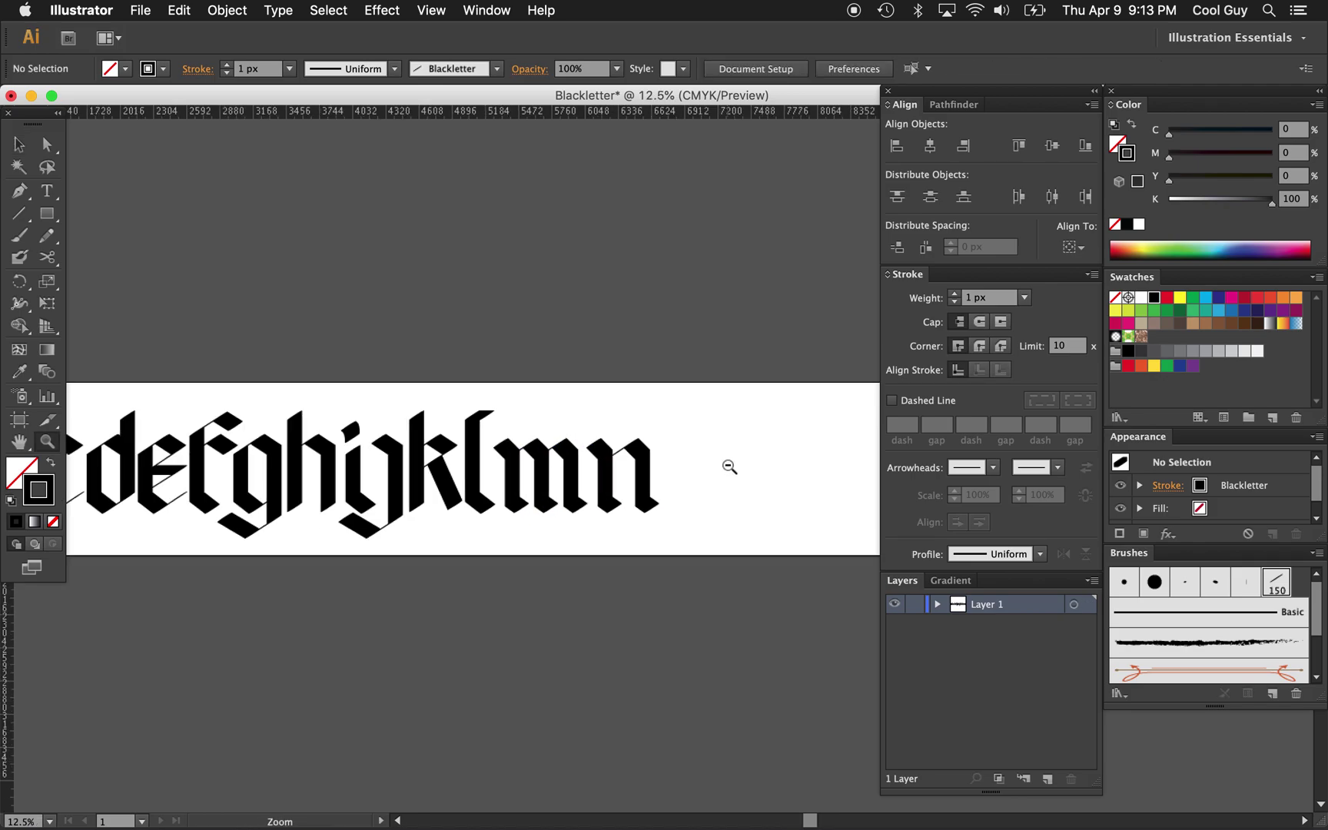
alt+click(730, 466)
scroll(730, 467, left, 2)
key(v)
drag(169, 432, 693, 472)
Step: Remove the foot's end anchor point from the copied a's right stem to turn it into an o
key(z)
click(726, 480)
click(726, 481)
click(608, 445)
click(595, 442)
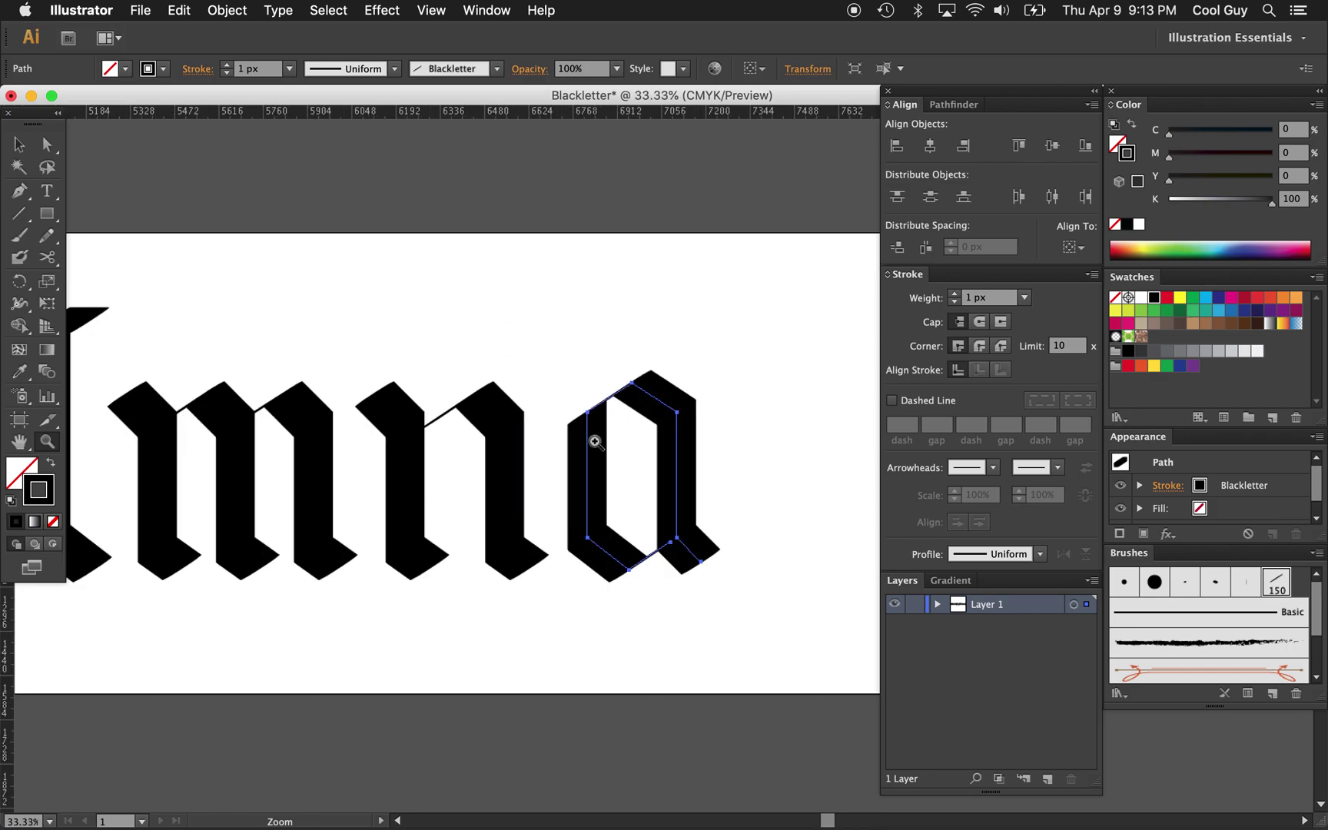
key(p)
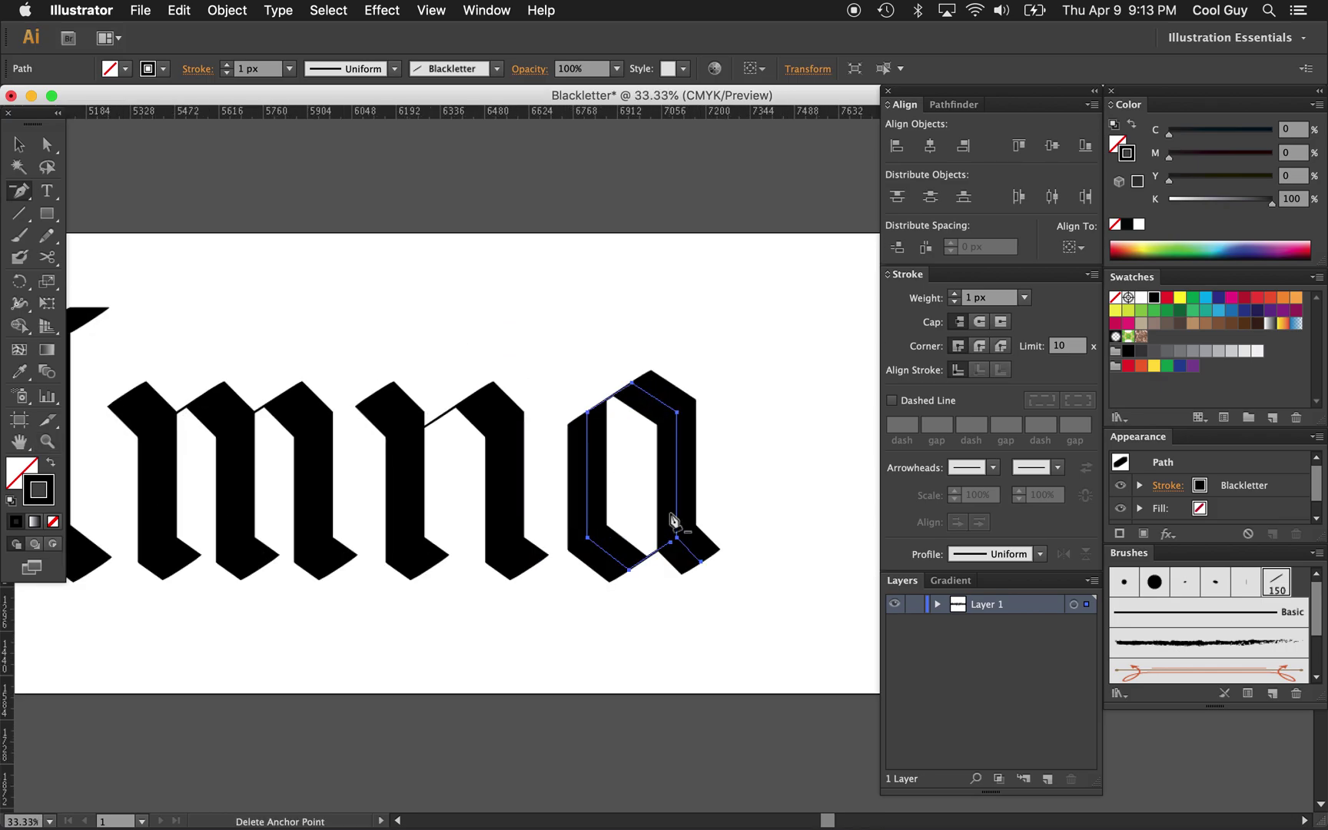
click(703, 566)
super+click(706, 563)
Step: Duplicate the o to its right as the base for the p and nudge the copy left to tighten the gap
key(z)
alt+click(705, 562)
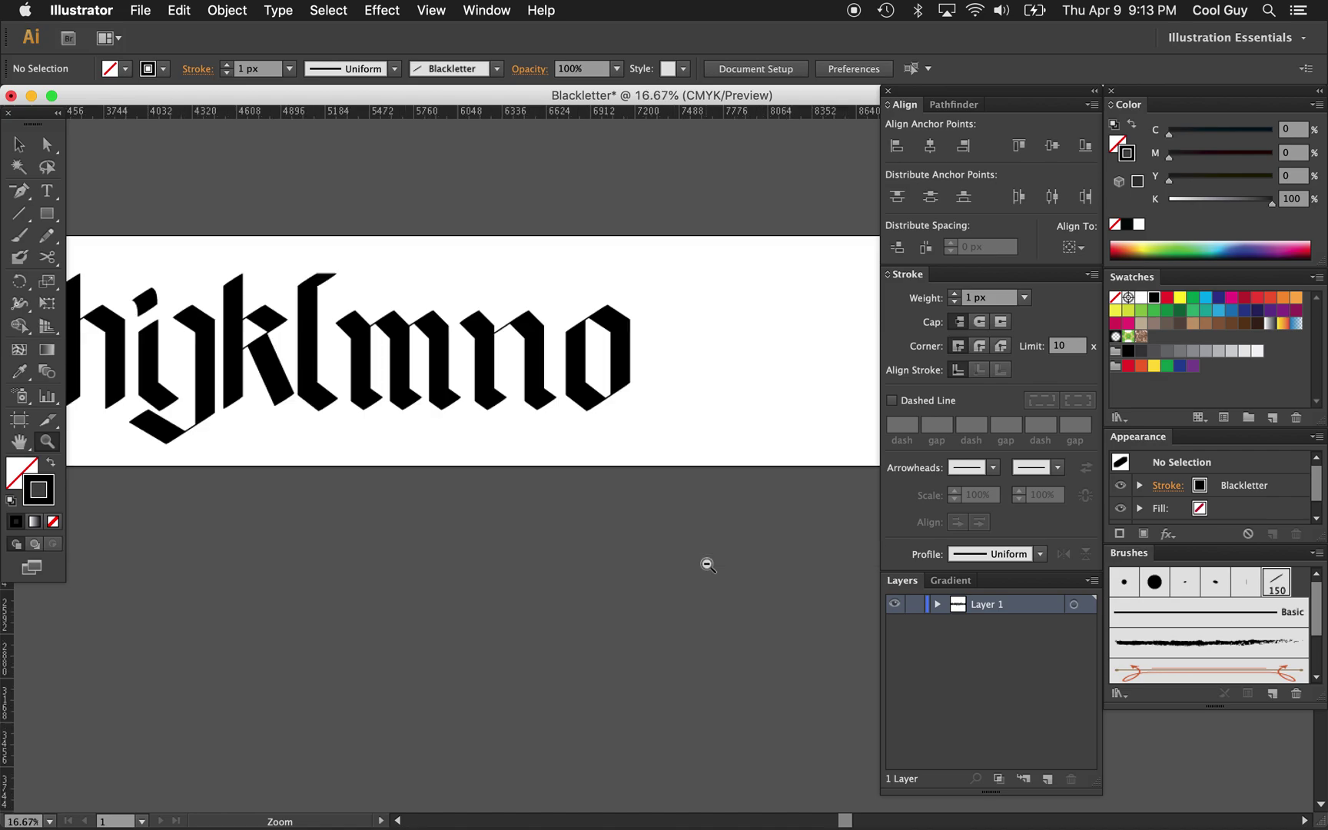
scroll(706, 563, up, 2)
click(708, 464)
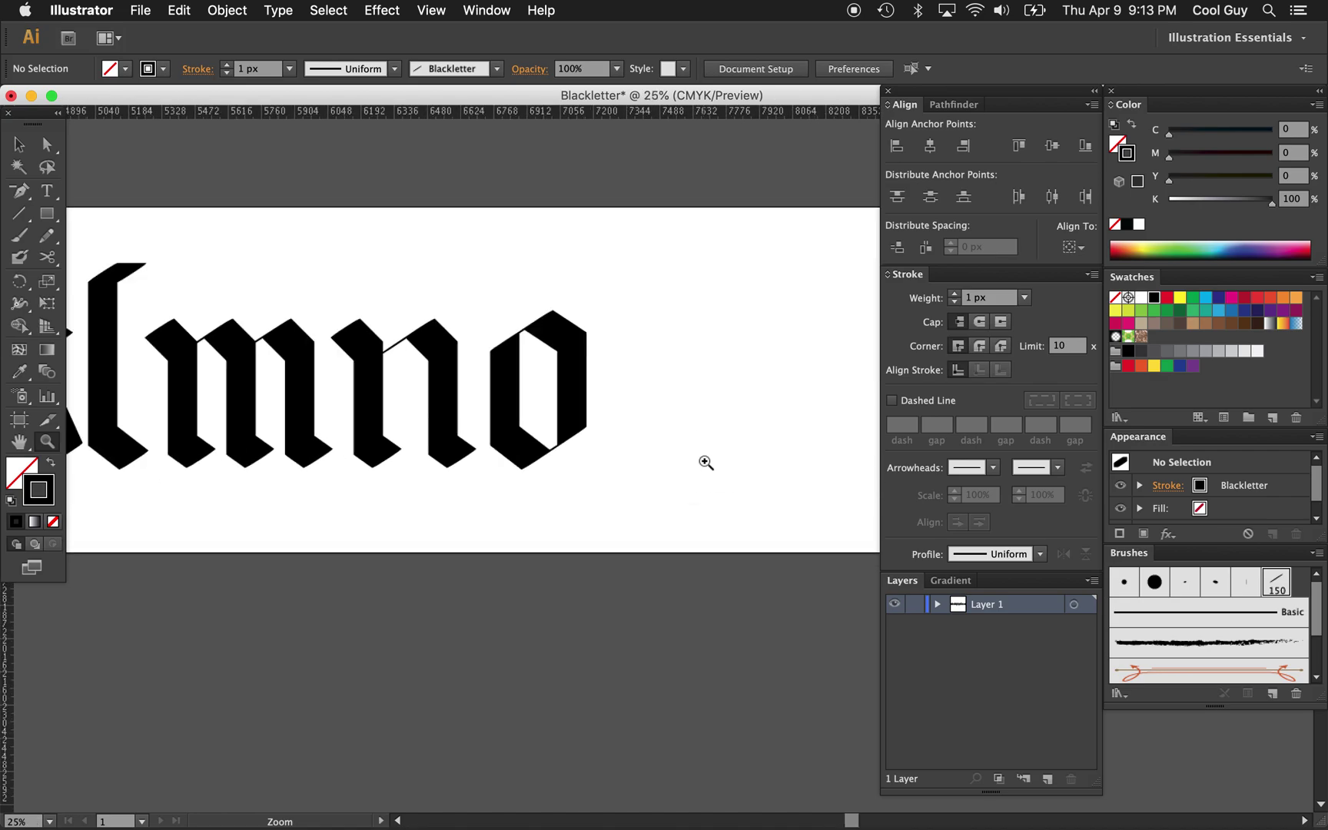
click(687, 448)
key(v)
drag(617, 308, 452, 505)
drag(458, 432, 624, 442)
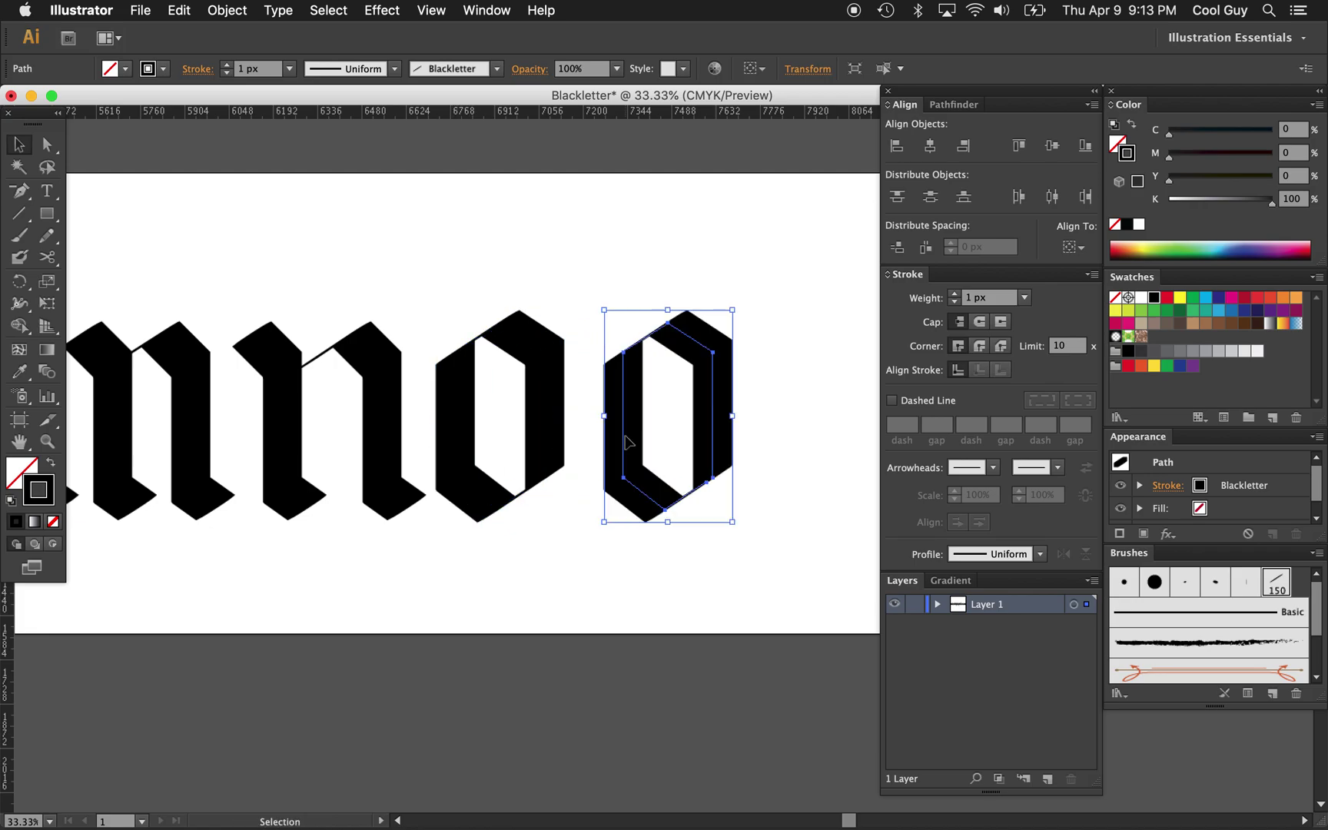
key(shift+Left)
key(shift+Left)
key(shift+Left)
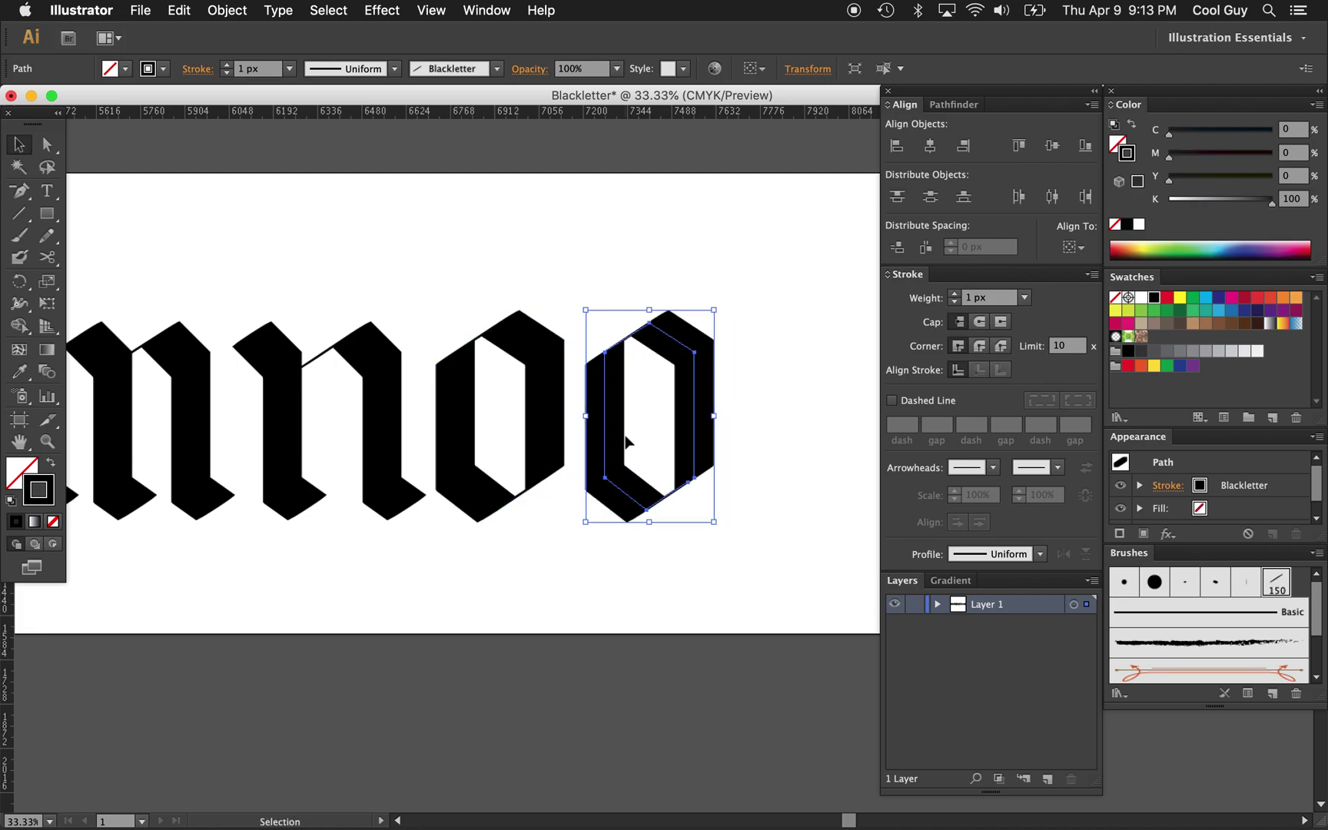
click(765, 490)
Step: Cut the copied o's path at its lower-left corner anchor with the Scissors tool
click(605, 446)
key(c)
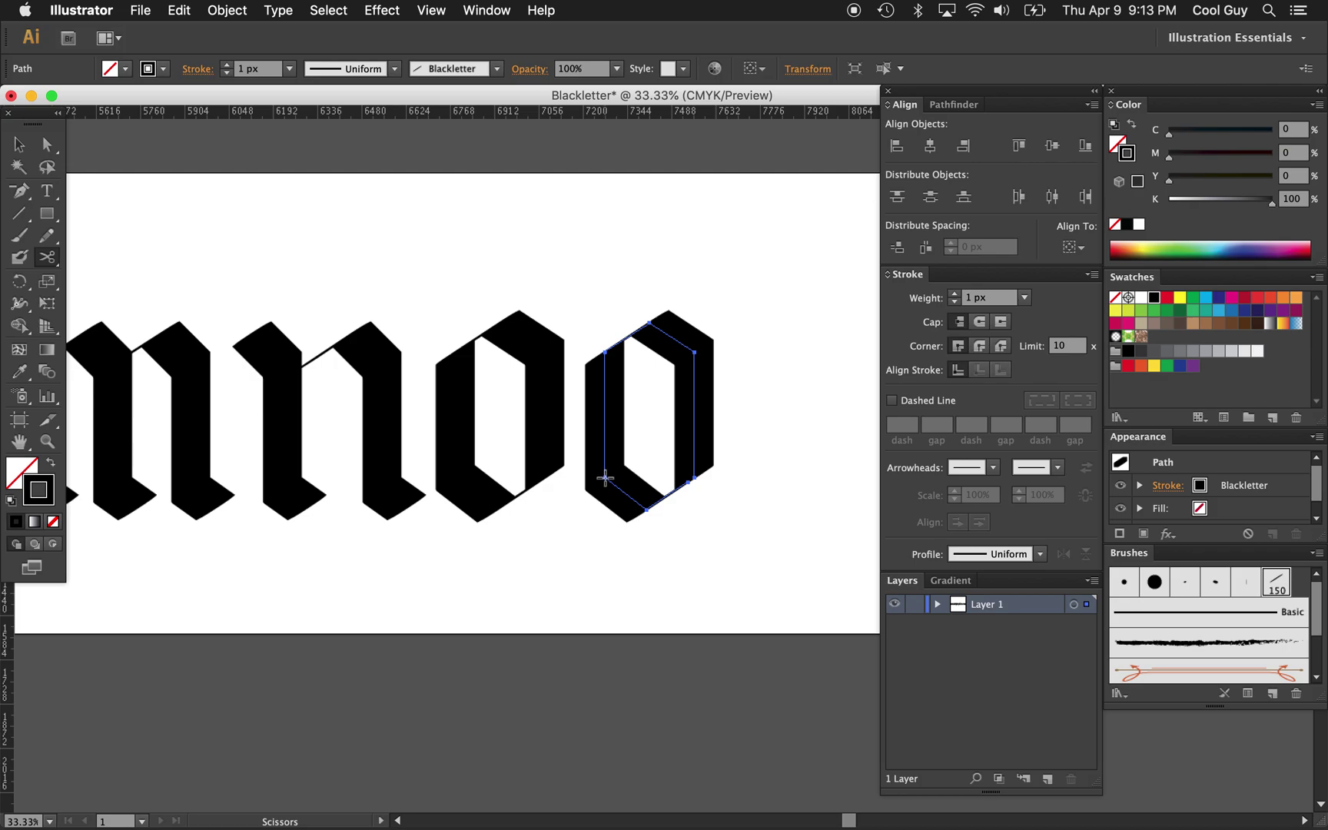
click(605, 477)
key(a)
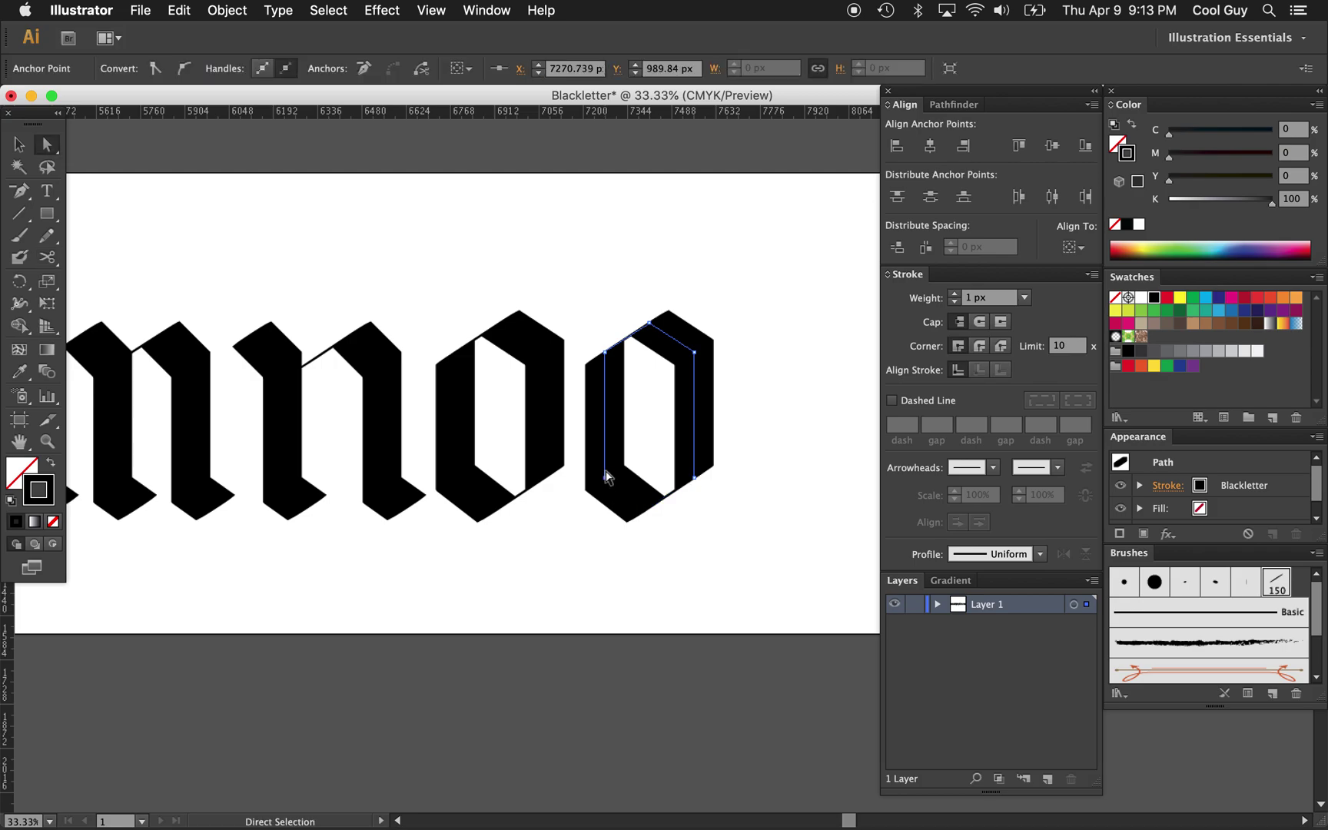
click(601, 430)
Step: Extend the cut left stem's lower endpoint straight down to about Y 1309.84 px to form the p's descender
click(605, 478)
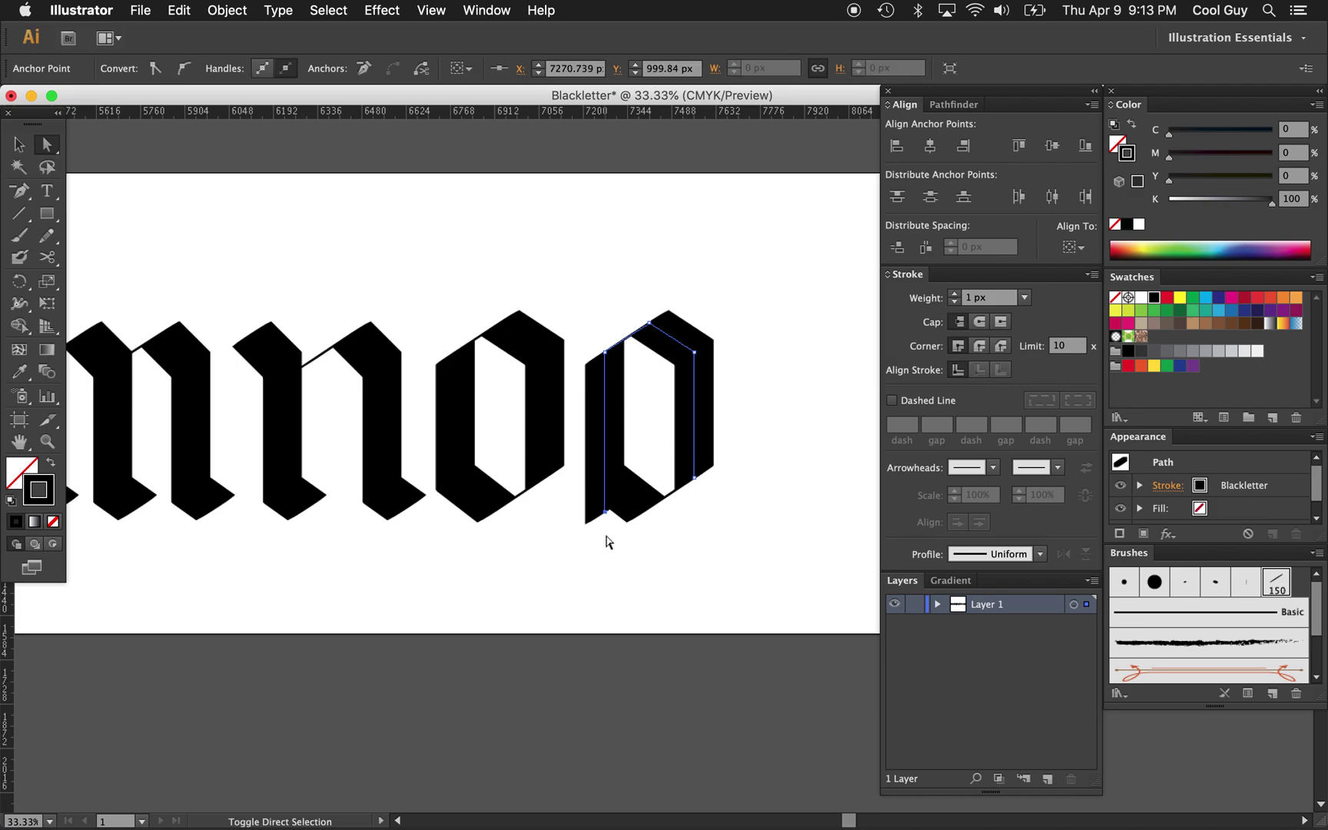
key(shift+Down)
key(shift+Down)
key(shift+Down)
key(shift+Down)
key(shift+Down)
key(shift+Down)
key(shift+Down)
key(shift+Down)
key(shift+Down)
key(shift+Down)
key(shift+Down)
key(shift+Down)
key(shift+Down)
key(shift+Down)
key(shift+Down)
key(shift+Down)
key(shift+Down)
key(shift+Down)
key(shift+Down)
key(shift+Down)
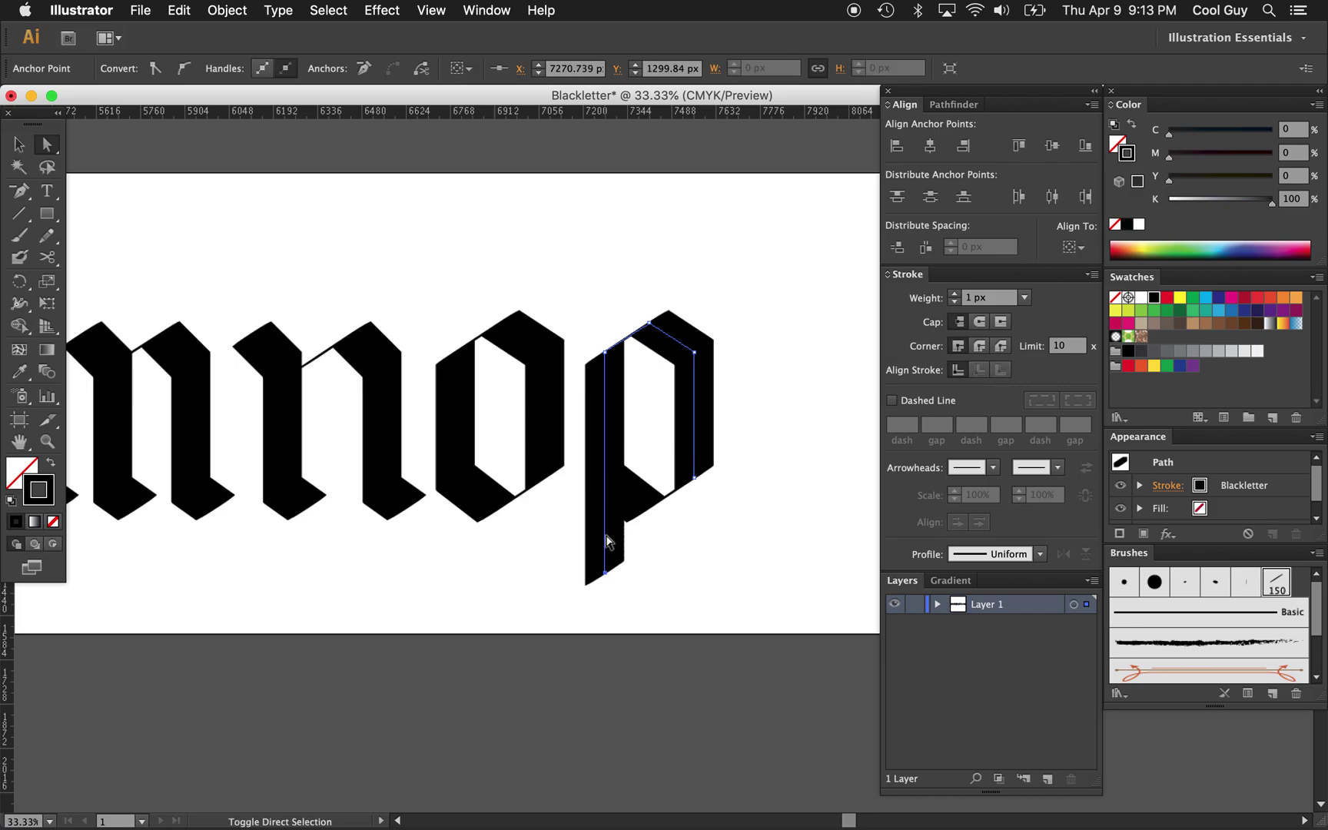
Step: Cut the p's path at the top-left corner anchor with the Scissors tool to separate the stem from the bowl
key(z)
key(super+minus)
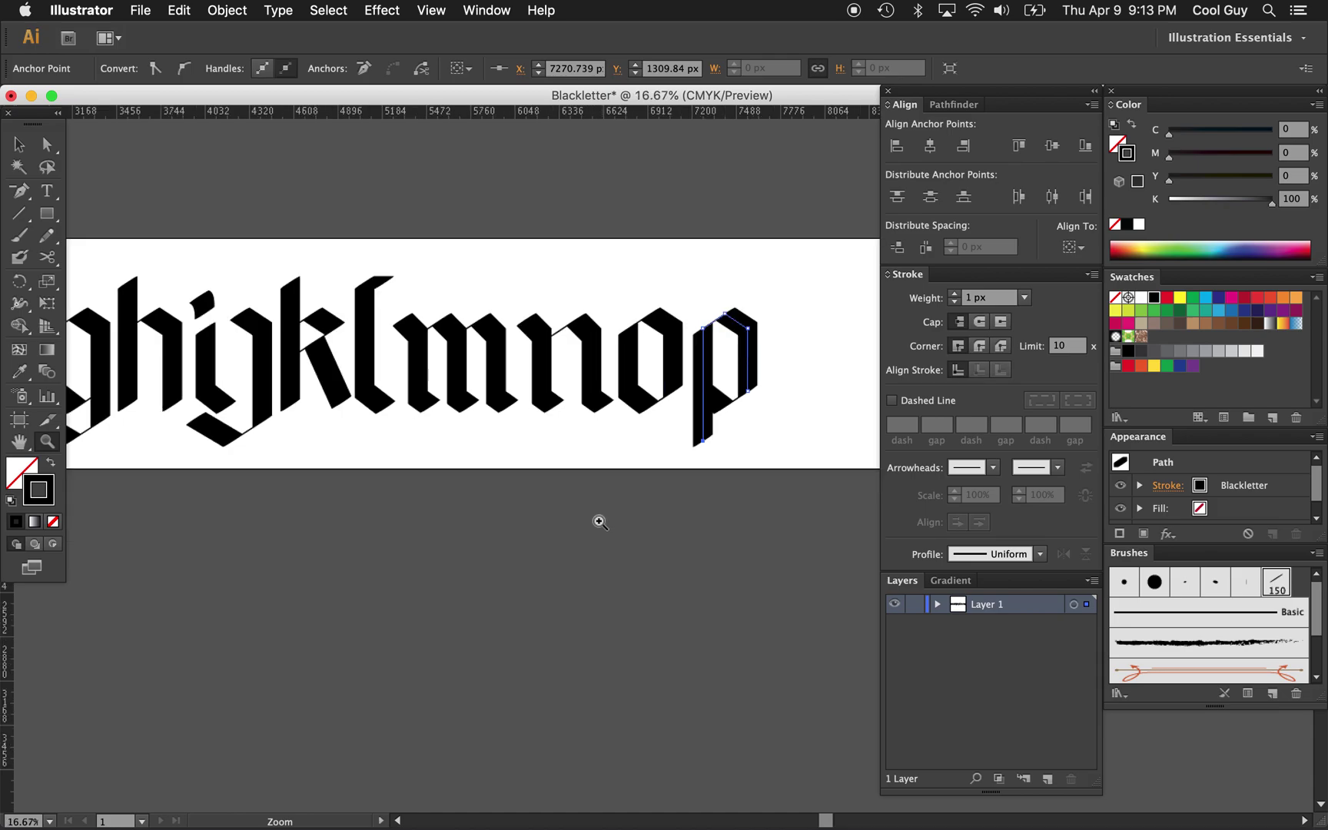
scroll(602, 525, up, 2)
scroll(601, 523, left, 3)
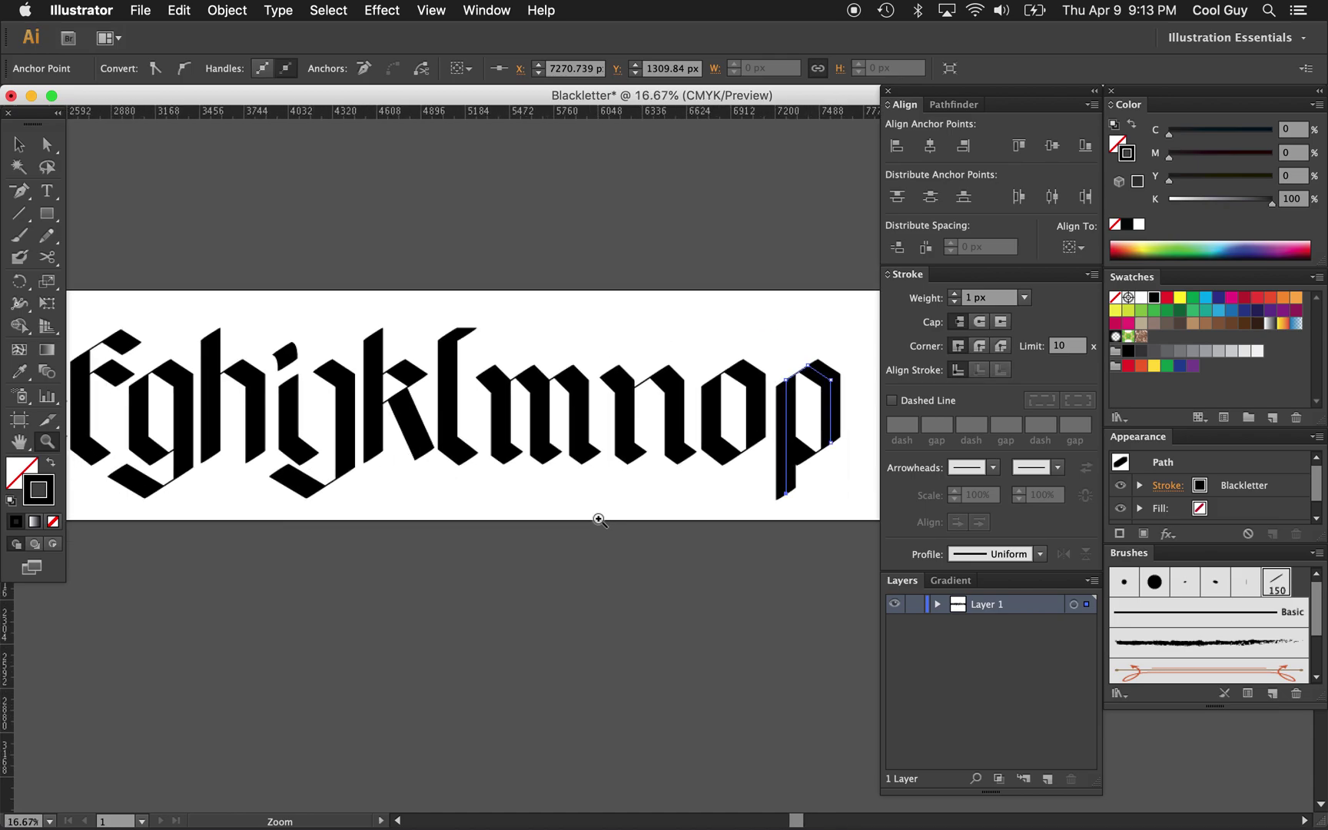
click(812, 459)
click(701, 382)
click(614, 501)
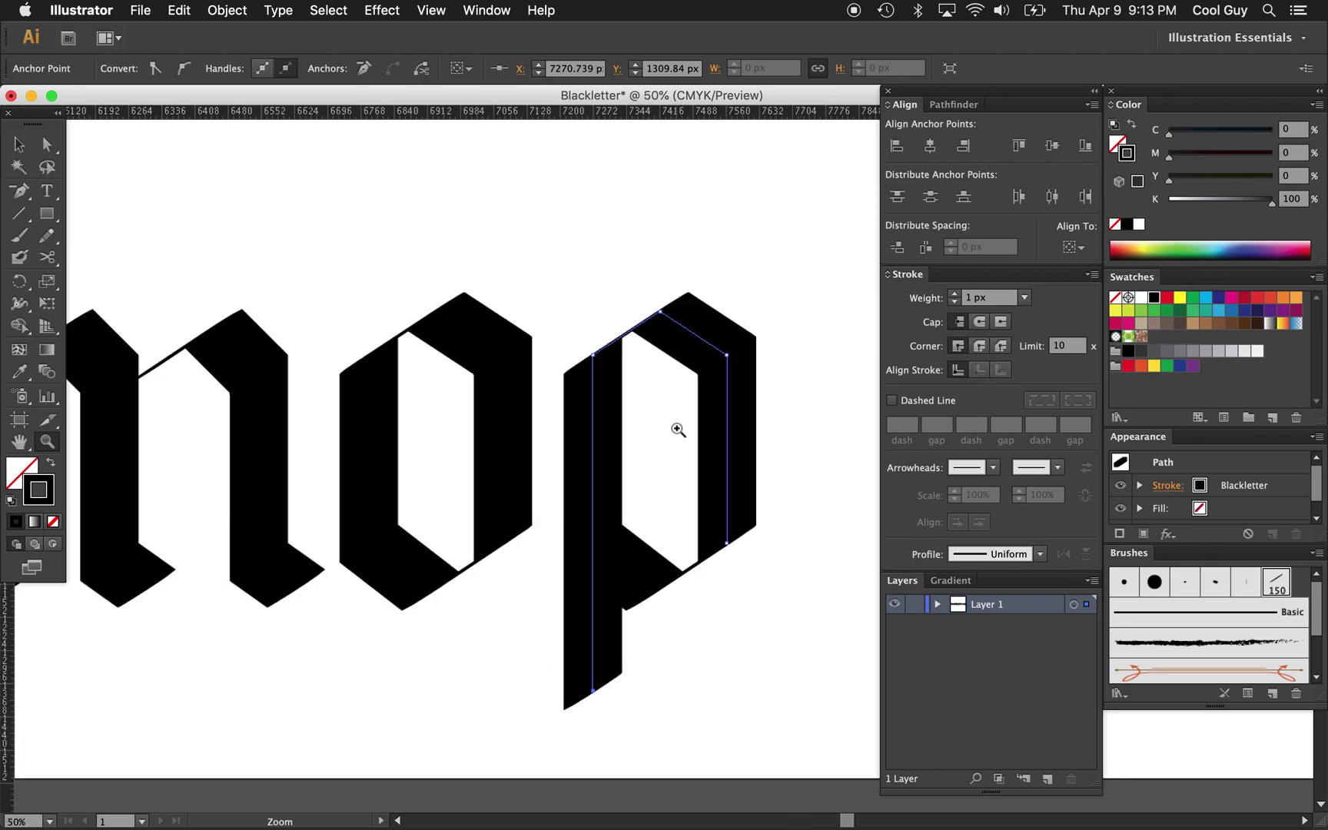
key(c)
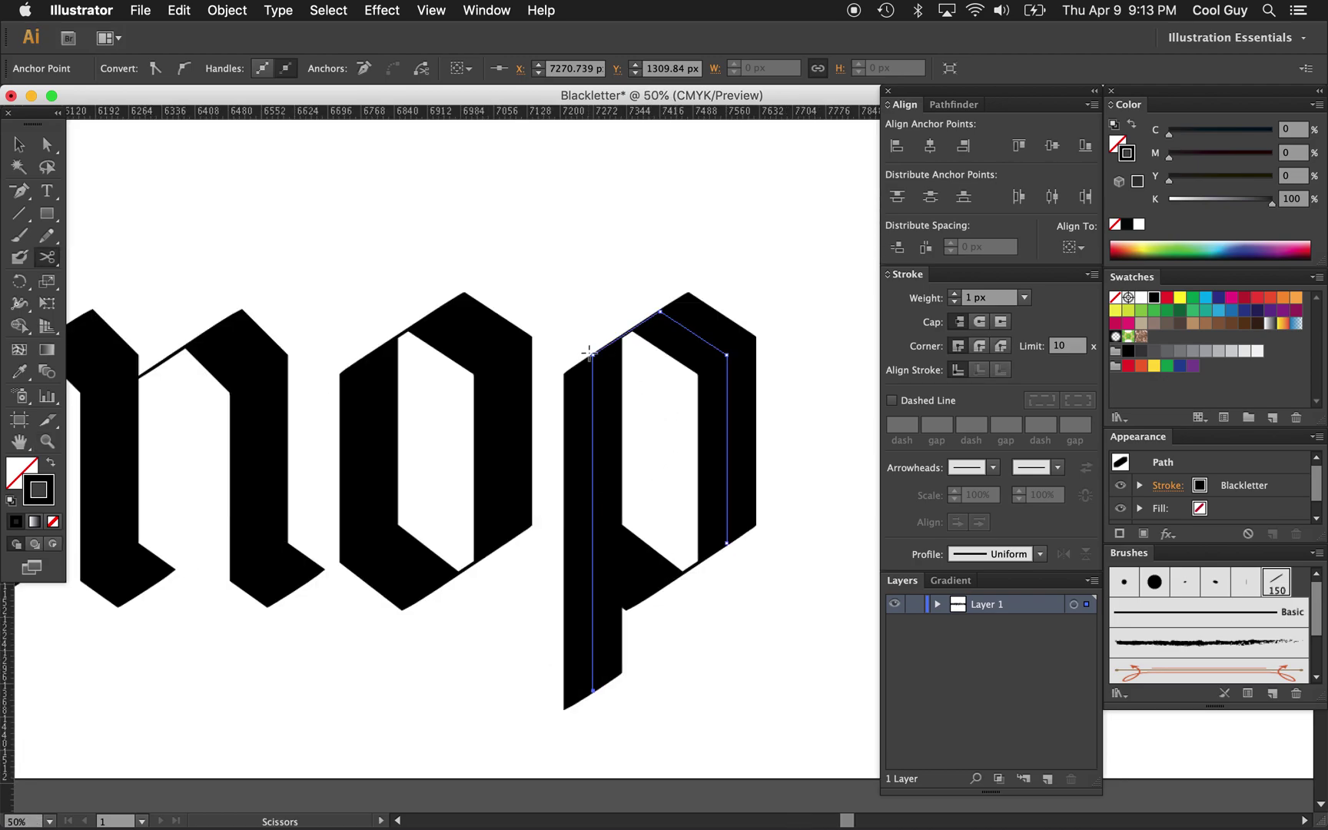
click(592, 354)
key(a)
Step: Extend the p's stem path from its top anchor with a short diagonal Pen stroke up-left to about X 7210, Y 522 px
click(592, 372)
key(p)
click(592, 355)
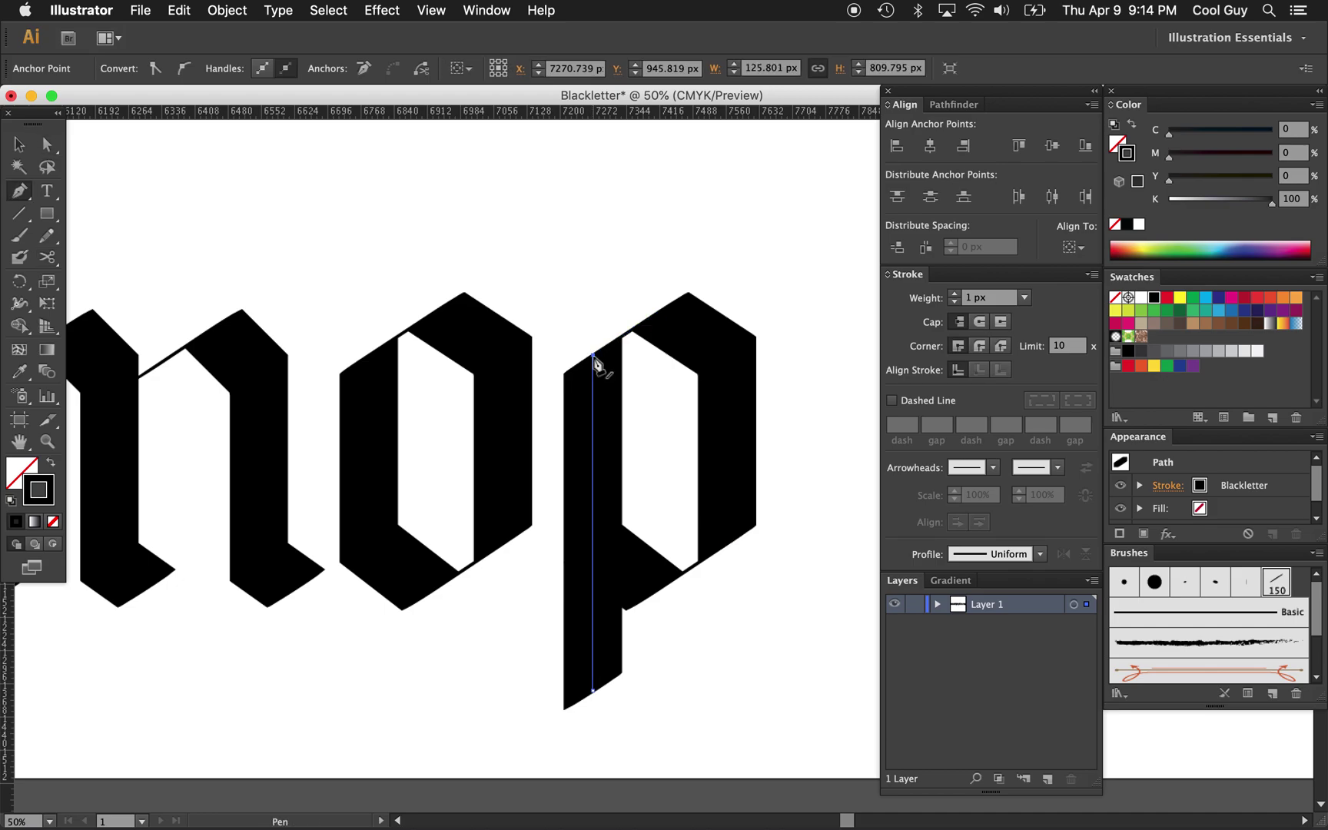
click(567, 327)
key(a)
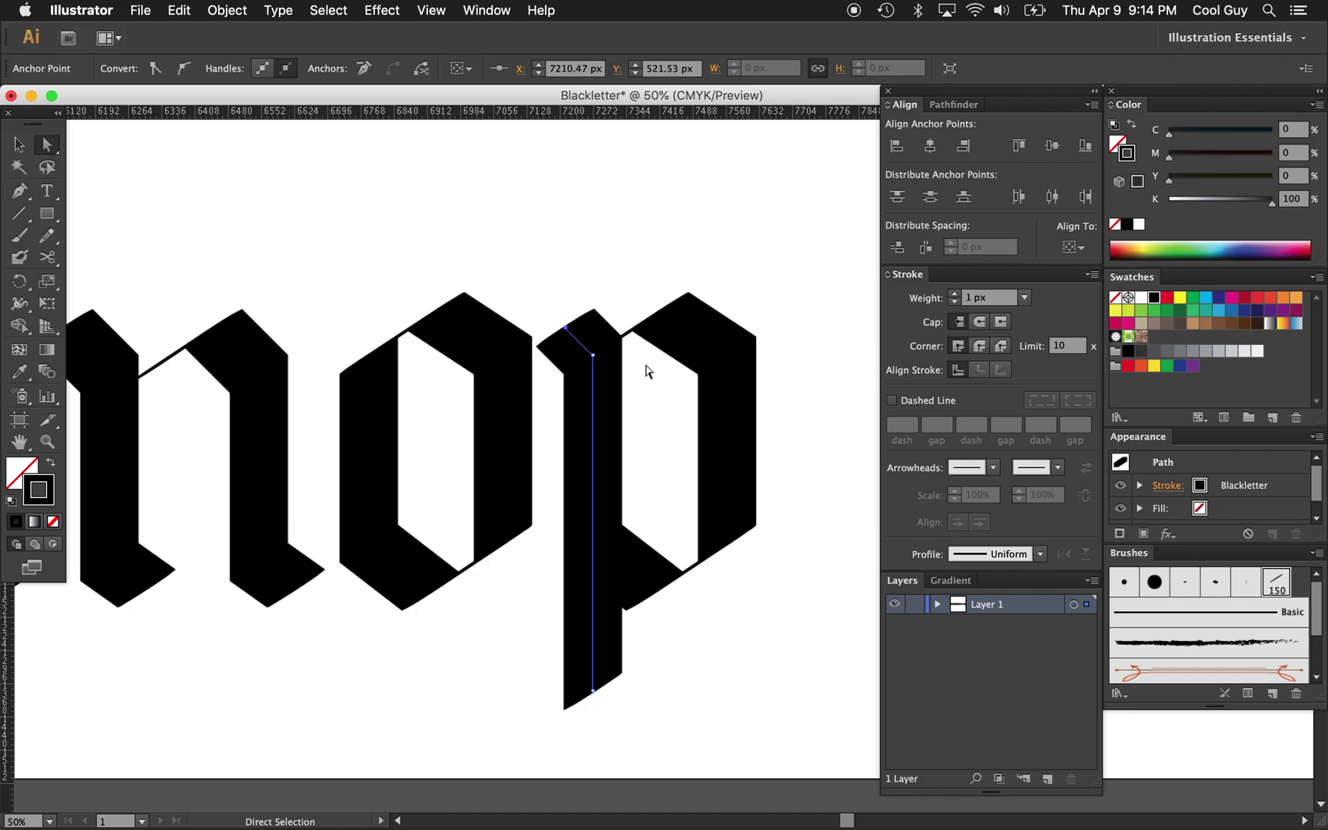
Step: Select all strokes of the p and nudge the letter right to widen its gap from the o
key(v)
click(807, 237)
drag(816, 245, 552, 724)
key(Right)
key(Right)
key(Right)
key(Right)
key(Right)
key(Right)
key(Right)
key(Right)
key(Right)
key(Right)
click(578, 238)
Step: Move the free end of the p's top-left diagonal stroke slightly further up and left
key(a)
click(584, 328)
drag(584, 329, 572, 317)
click(554, 246)
Step: Duplicate the n to the right of the p as the base for the r
key(z)
alt+click(567, 395)
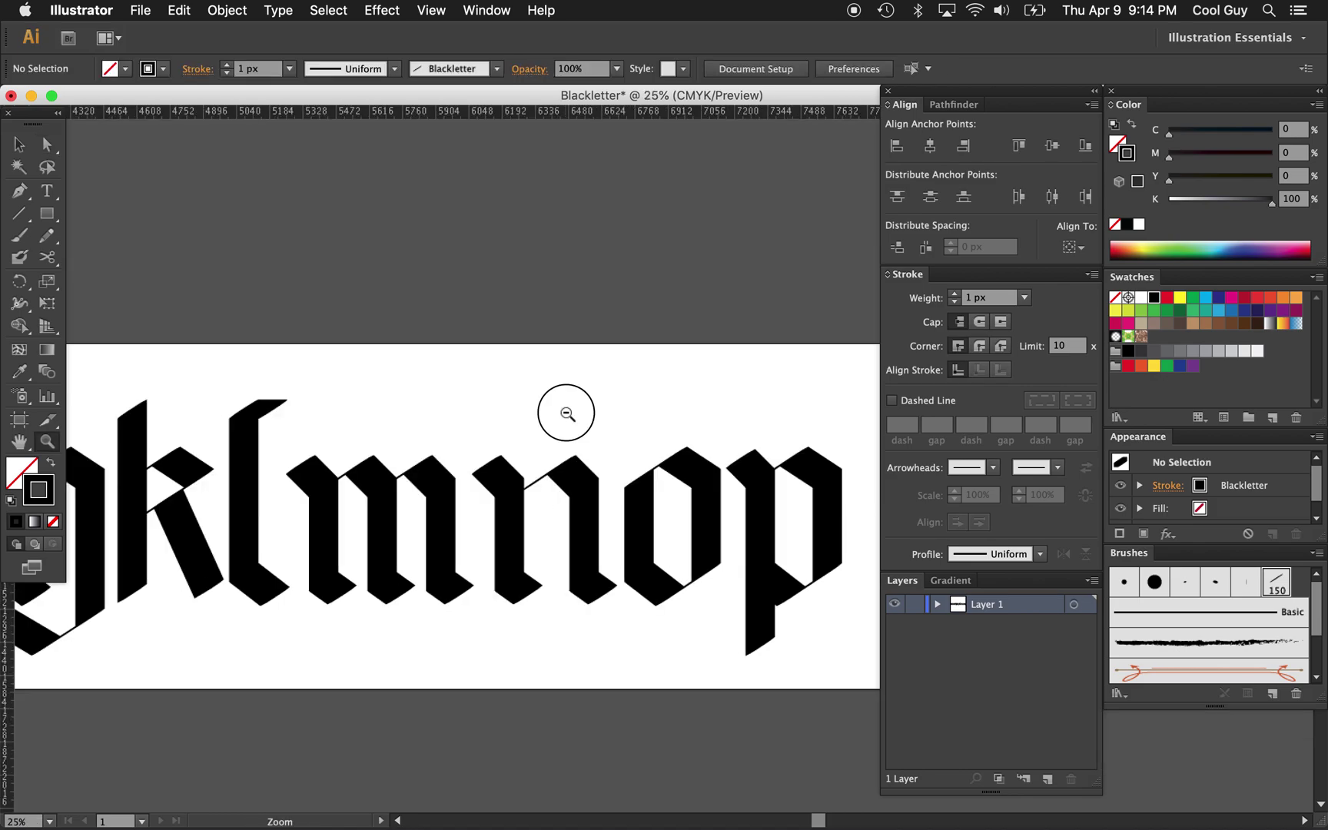
alt+click(567, 415)
alt+click(560, 430)
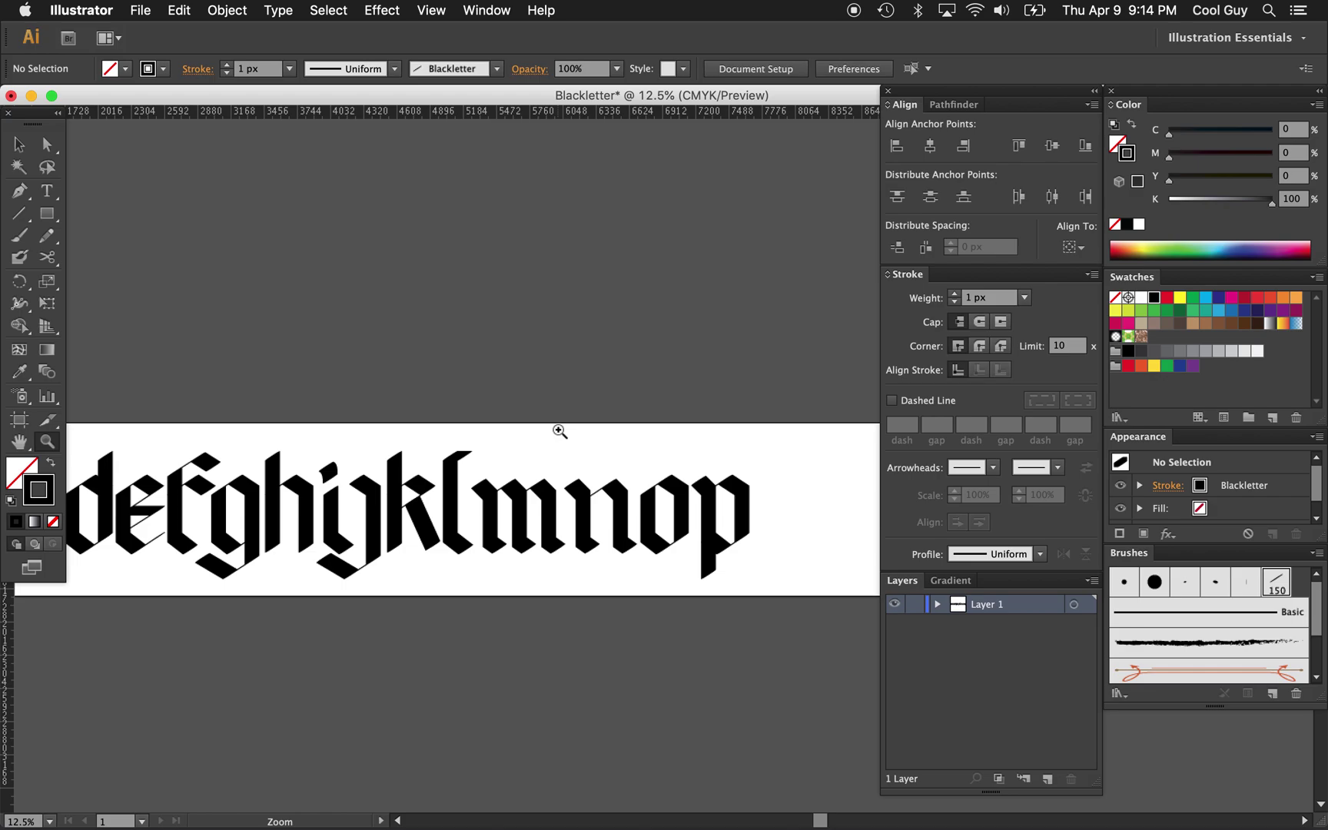
scroll(569, 442, right, 3)
click(692, 519)
scroll(726, 537, right, 2)
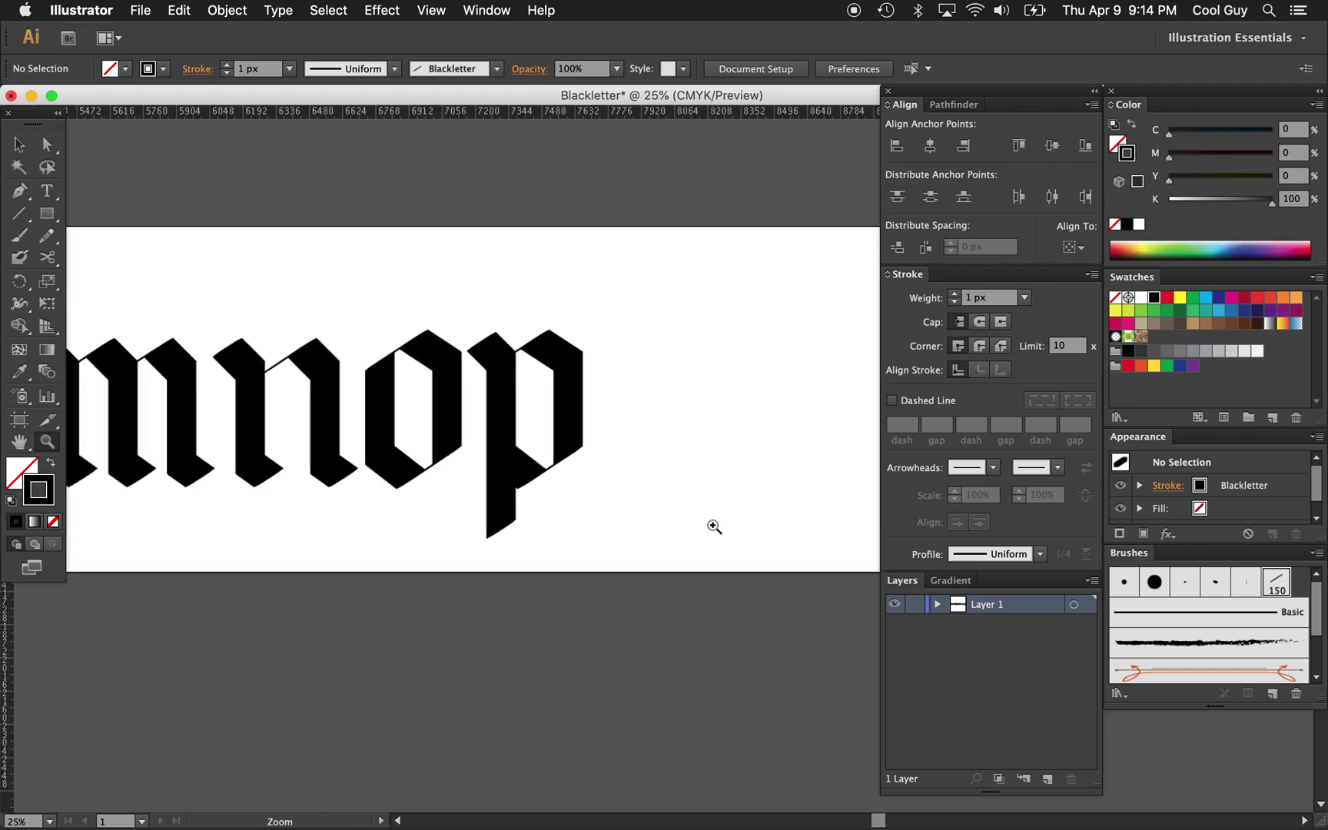
key(v)
drag(355, 318, 241, 510)
drag(254, 408, 622, 418)
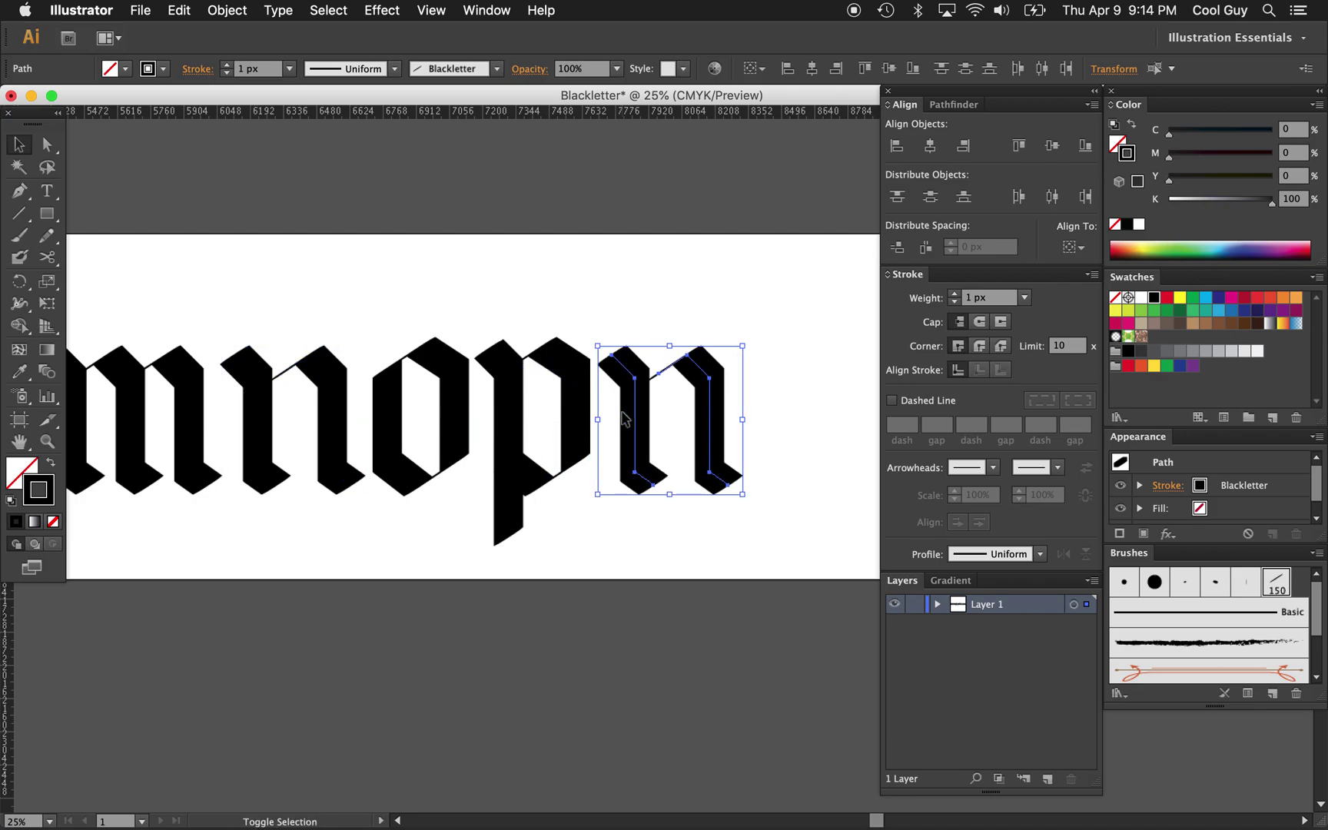
Step: Delete the two lower anchors of the copied n's right stem to form an r
key(p)
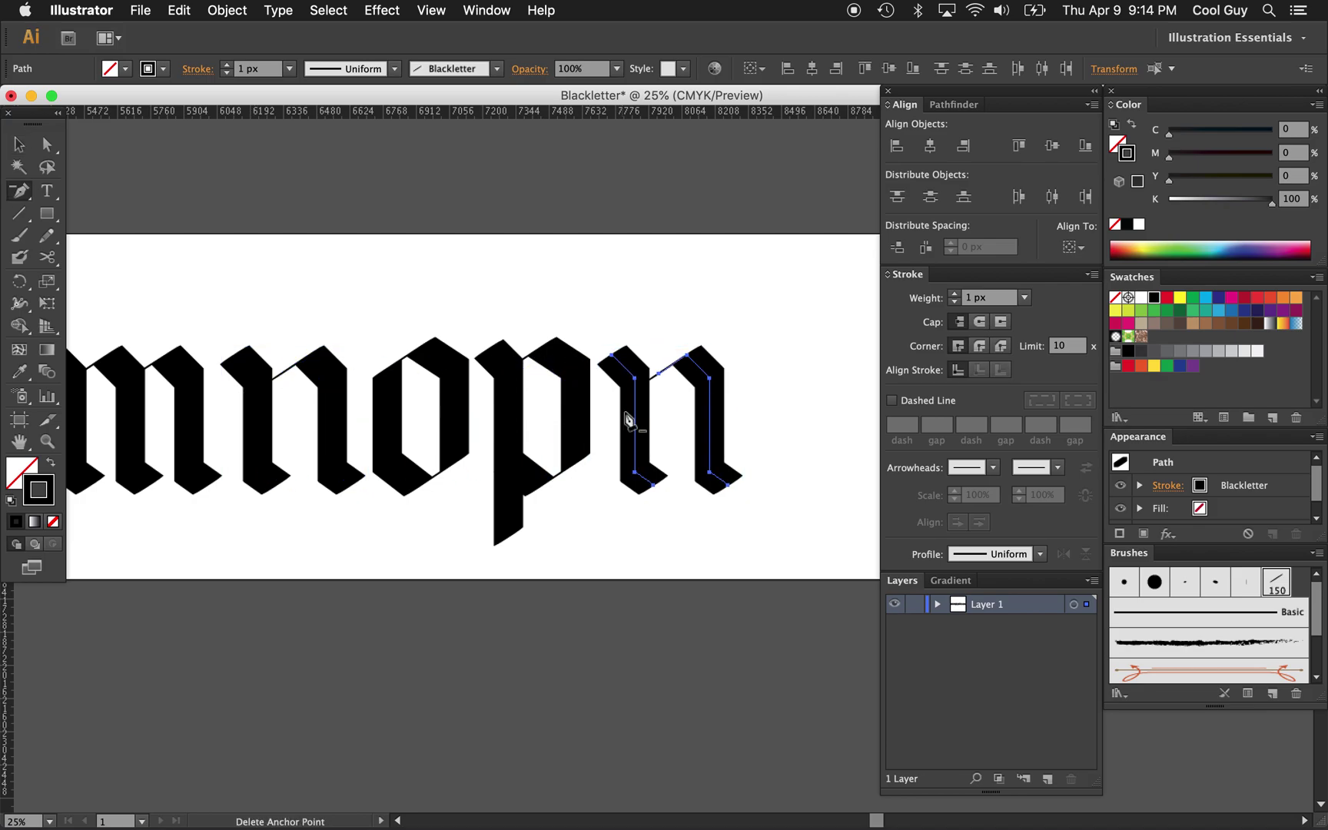
click(729, 487)
click(709, 472)
super+click(720, 454)
Step: Duplicate the c to the right of the r as the base for the s
key(super+space)
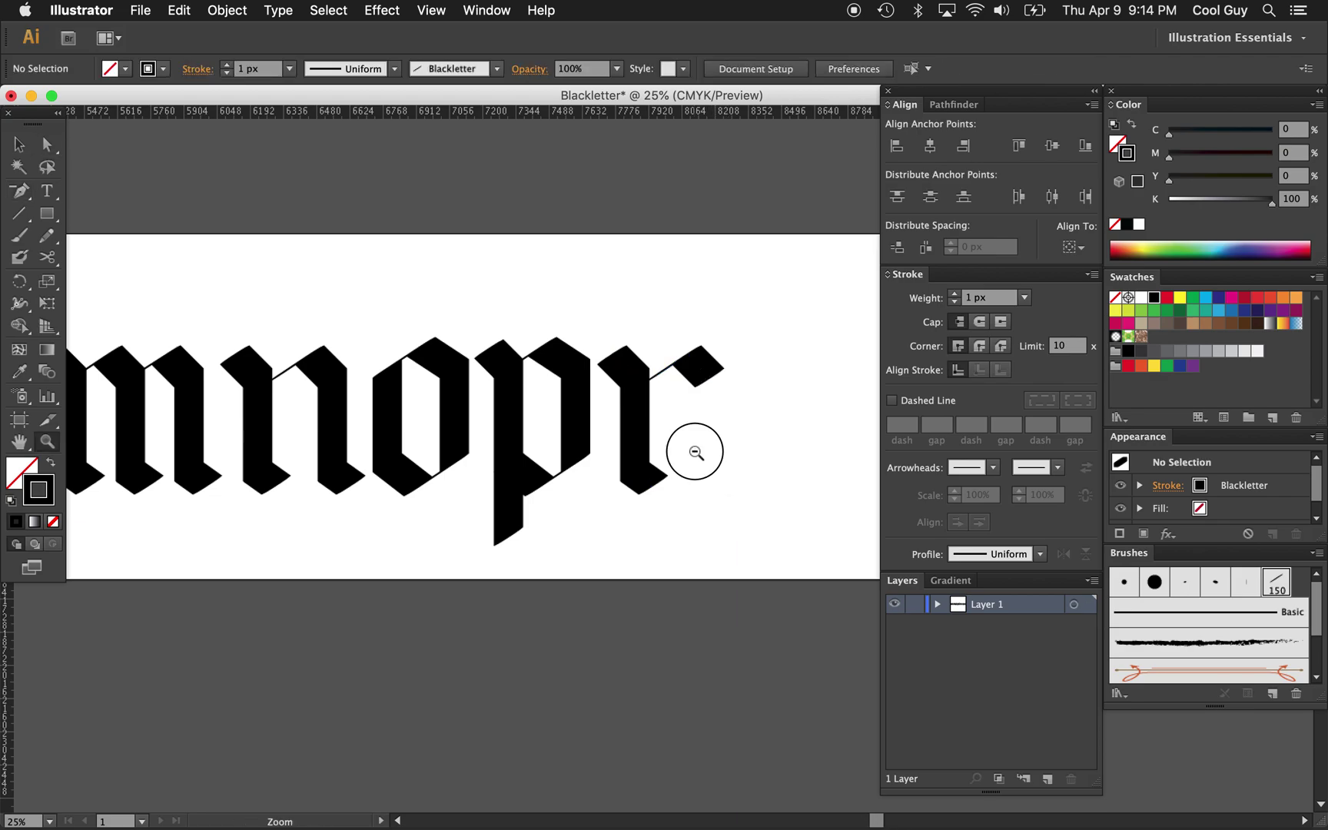
alt+click(695, 452)
alt+click(690, 472)
alt+click(641, 481)
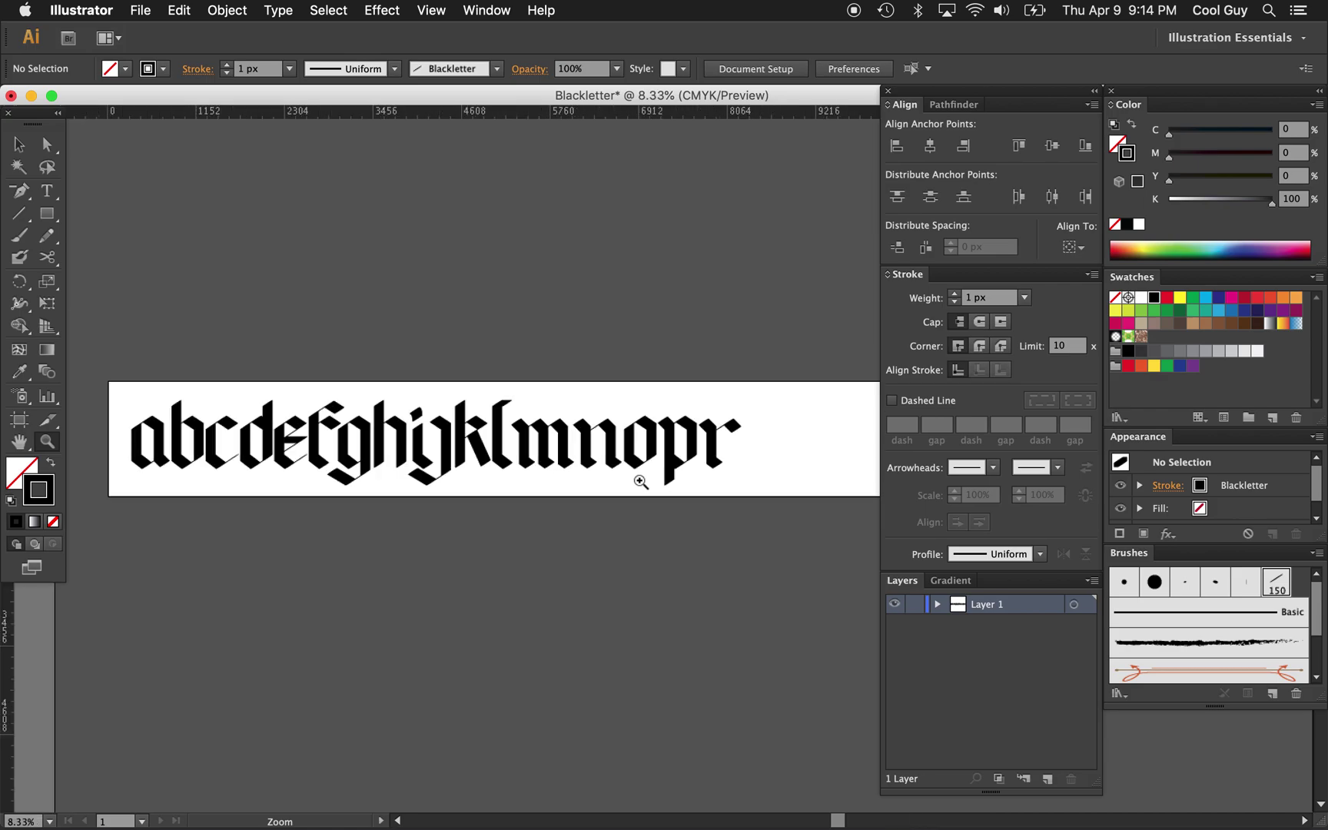
scroll(640, 480, right, 1)
key(v)
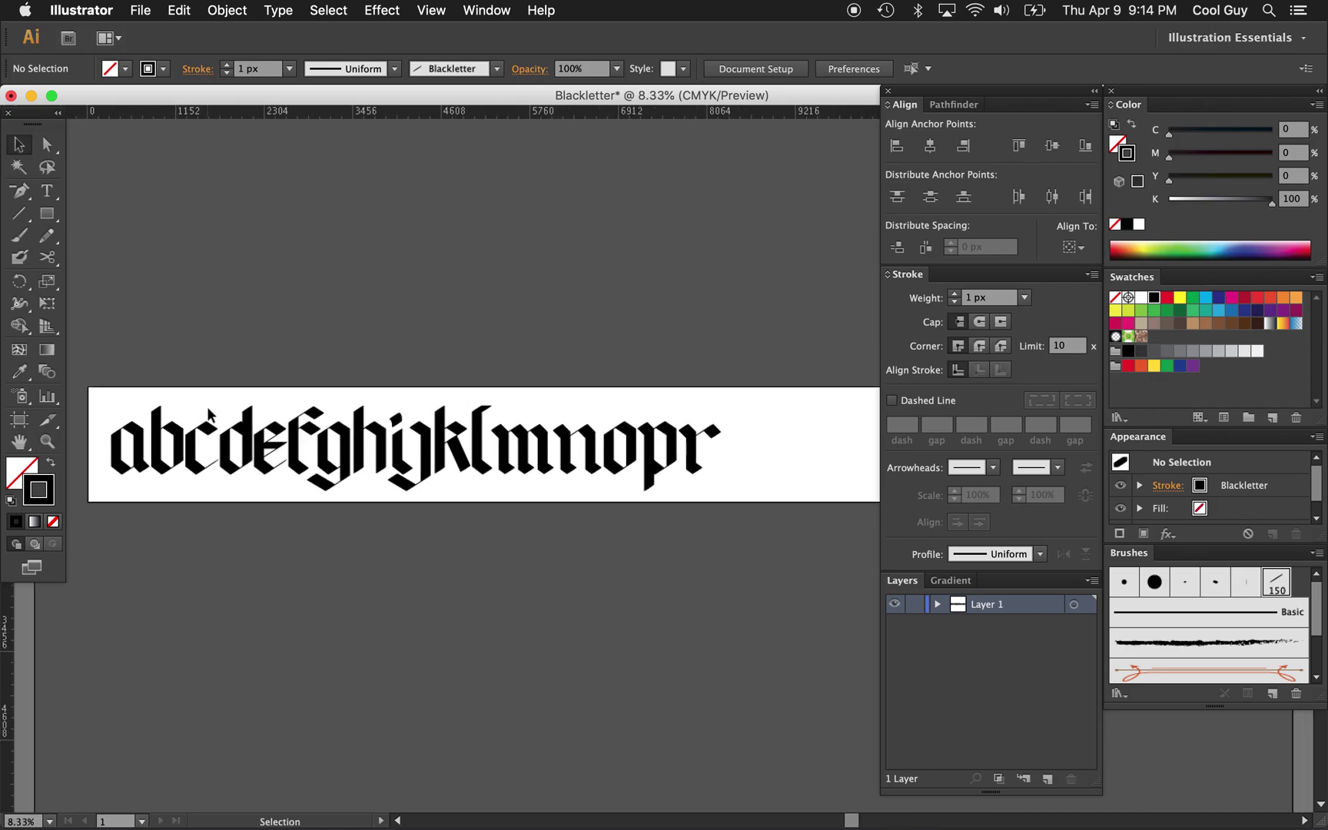
click(192, 465)
drag(198, 452, 734, 459)
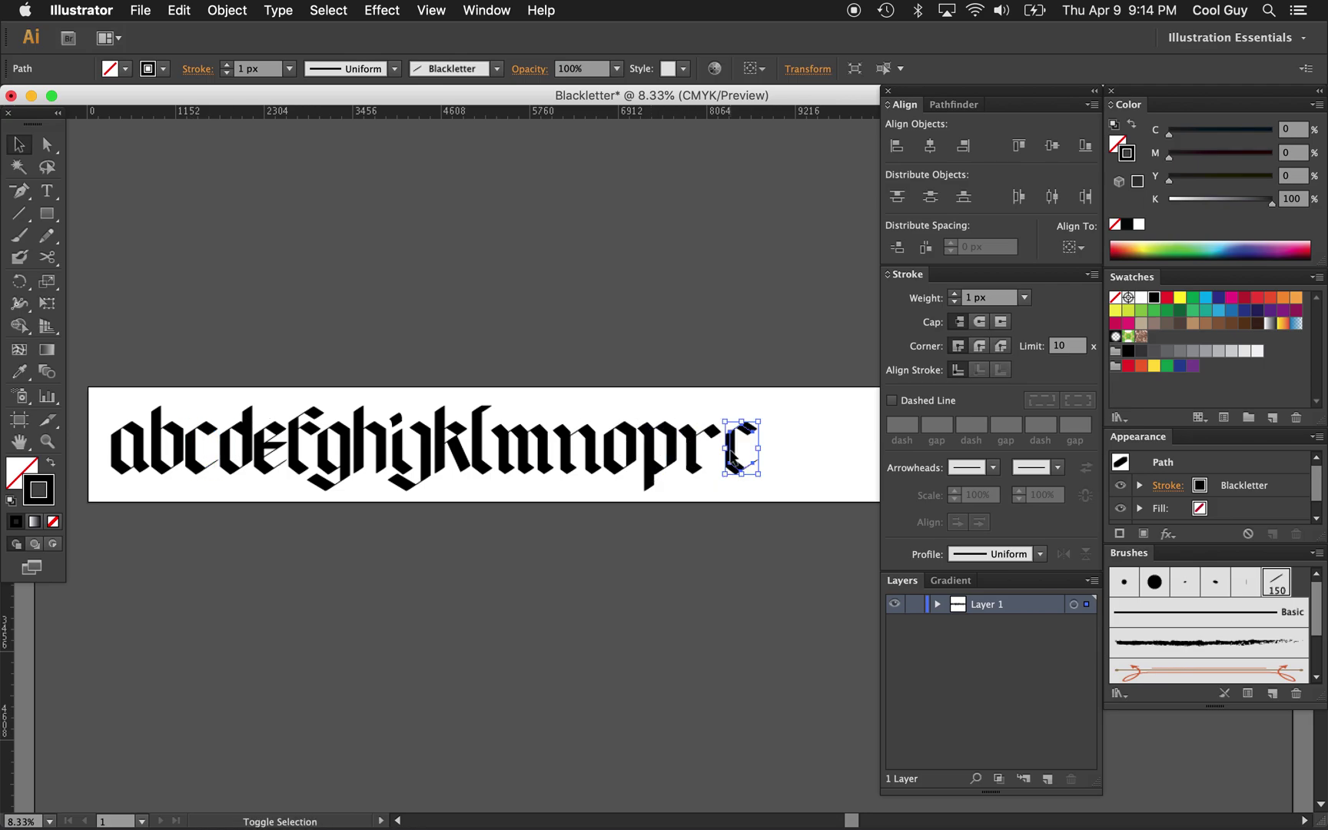
click(773, 440)
Step: Delete the copied c's hairline end anchor and its bottom corner anchor, leaving only the top stroke and left stem
key(z)
click(763, 446)
click(683, 481)
click(630, 457)
click(670, 473)
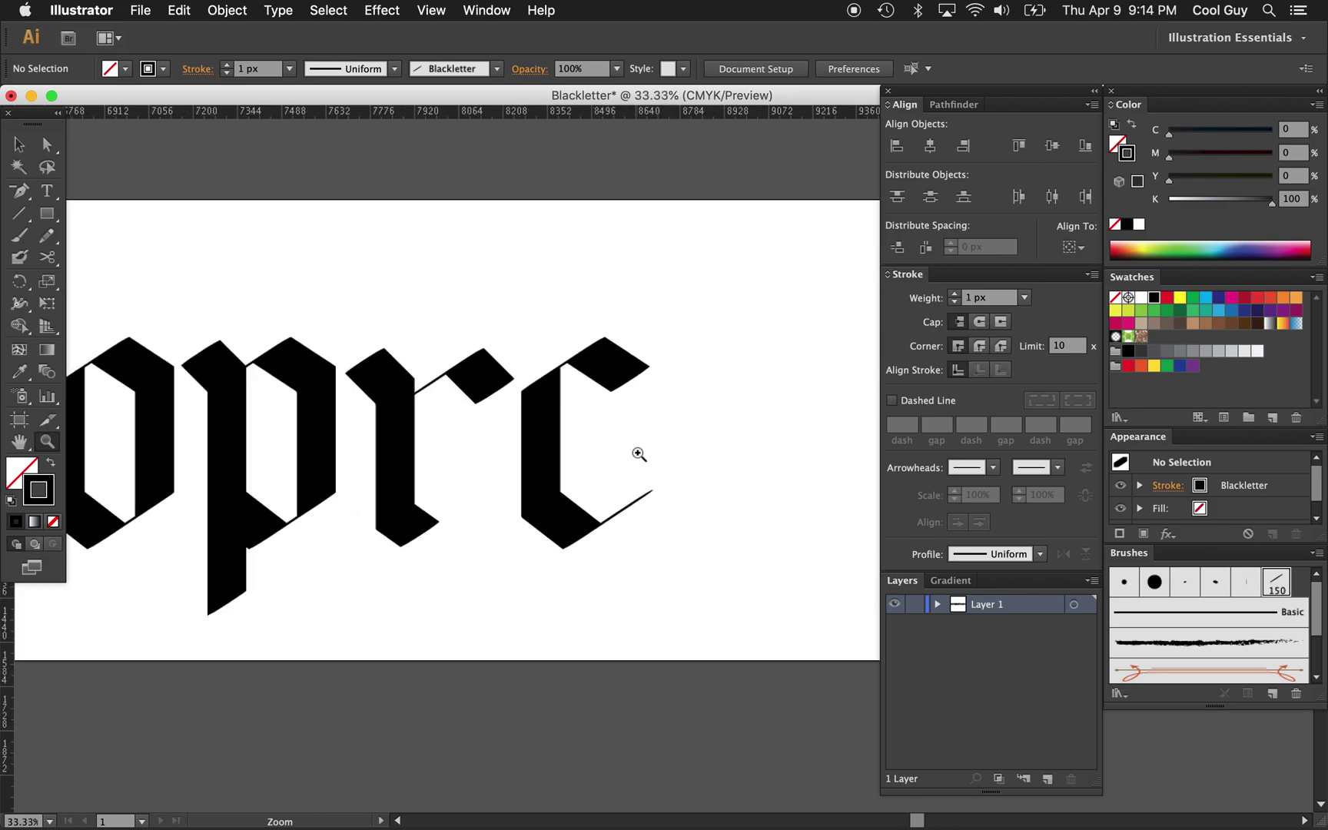
key(a)
key(minus)
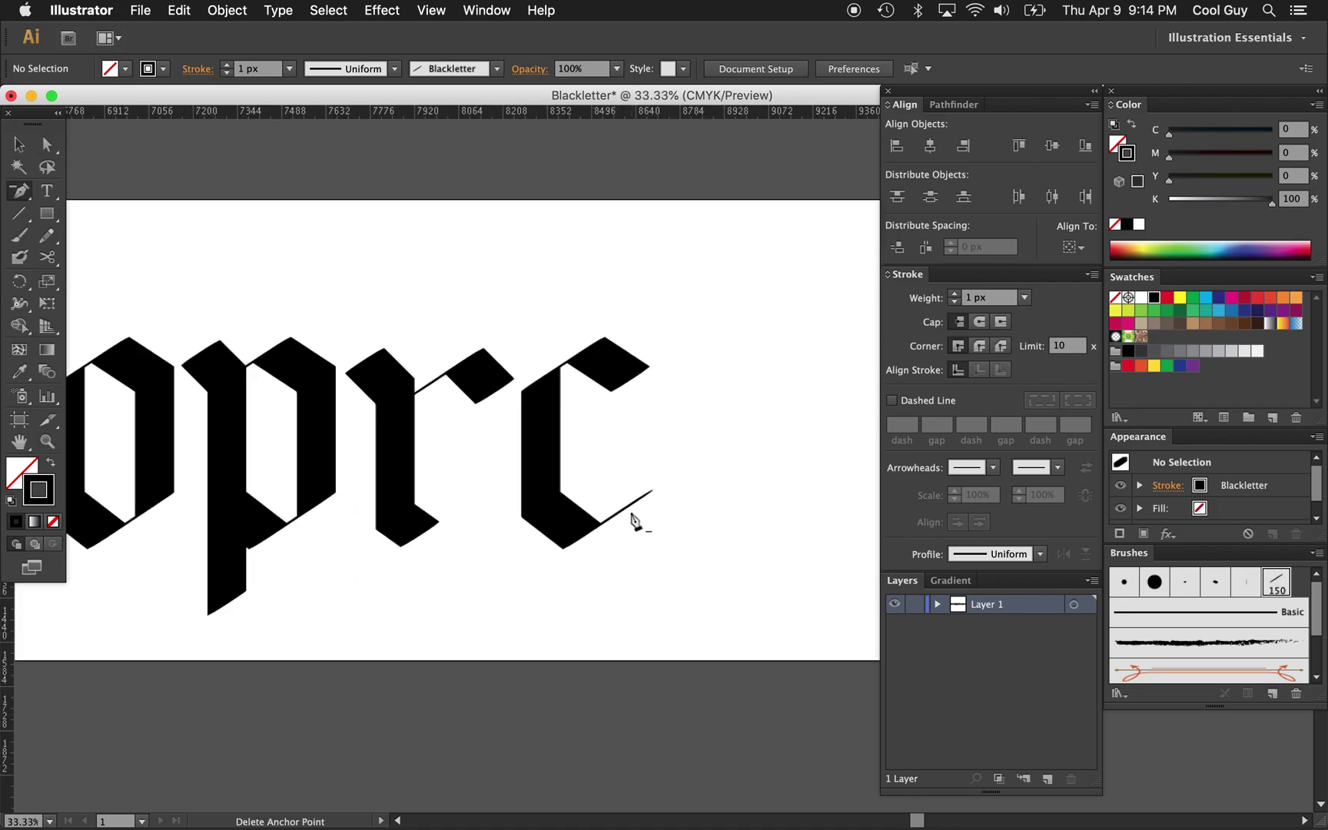
key(a)
drag(658, 475, 600, 548)
key(minus)
click(635, 503)
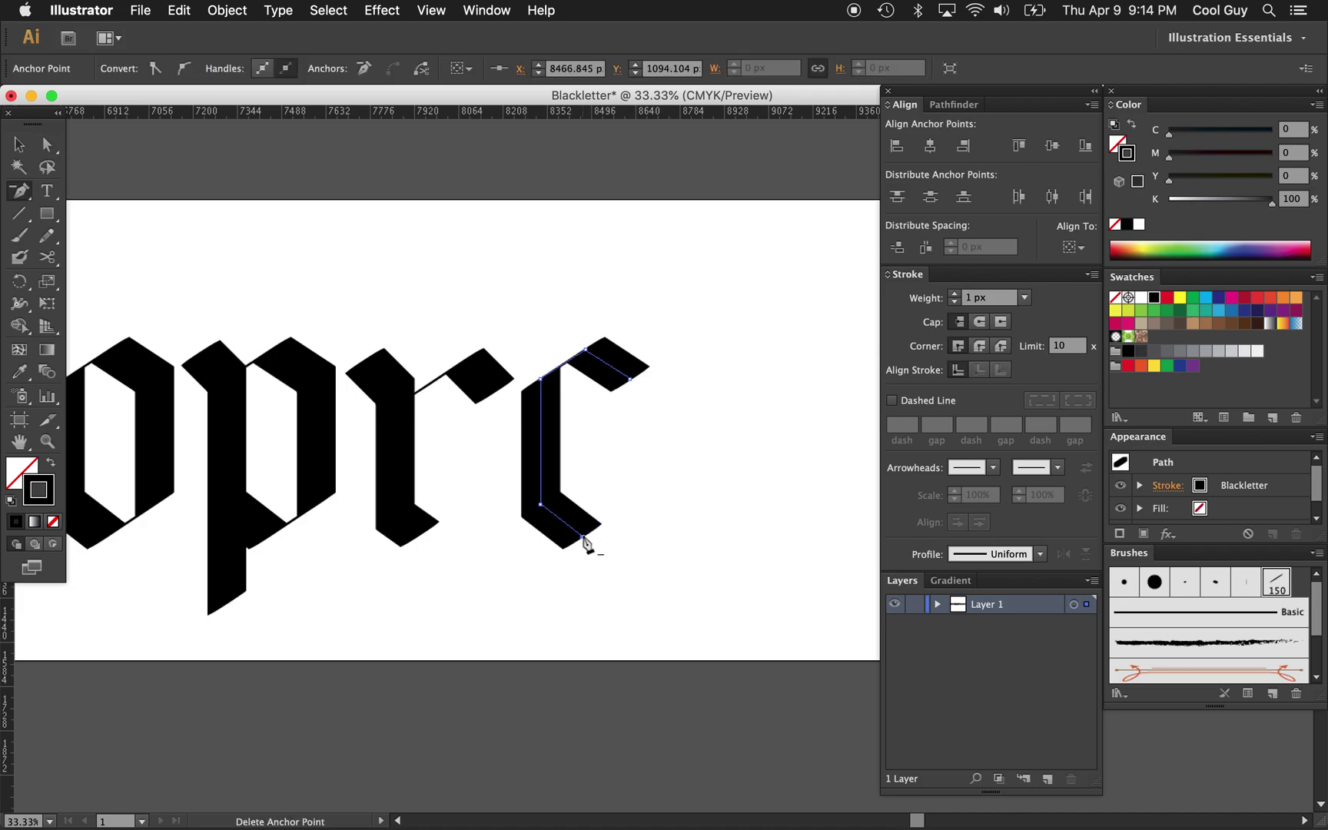
click(583, 538)
Step: Shorten the s's left stem by raising its lower endpoint to Y 849.84 px
super+click(540, 504)
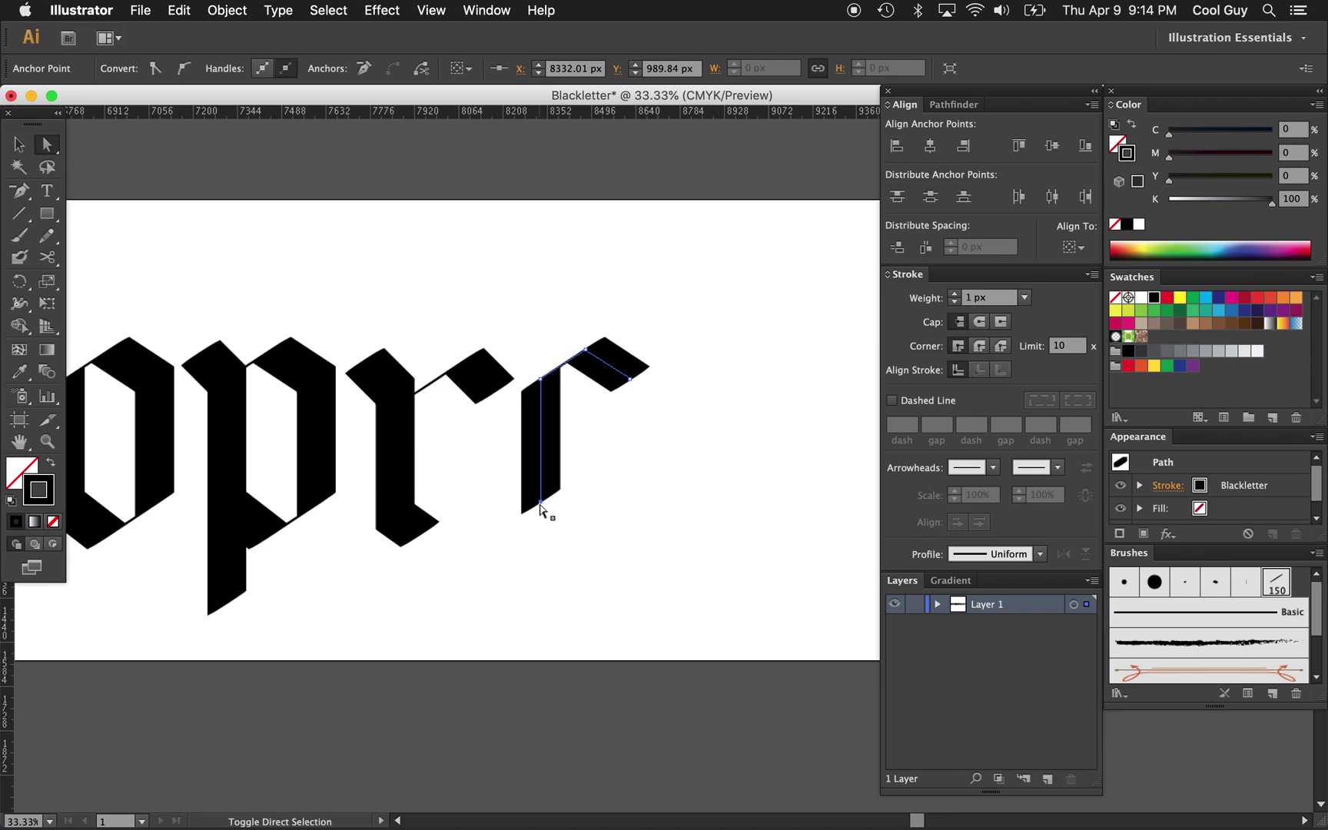
key(shift+Up)
key(shift+Up)
key(shift+Up)
key(shift+Up)
key(shift+Up)
key(shift+Up)
key(shift+Up)
key(shift+Up)
key(shift+Up)
key(shift+Up)
key(shift+Up)
key(shift+Up)
key(shift+Up)
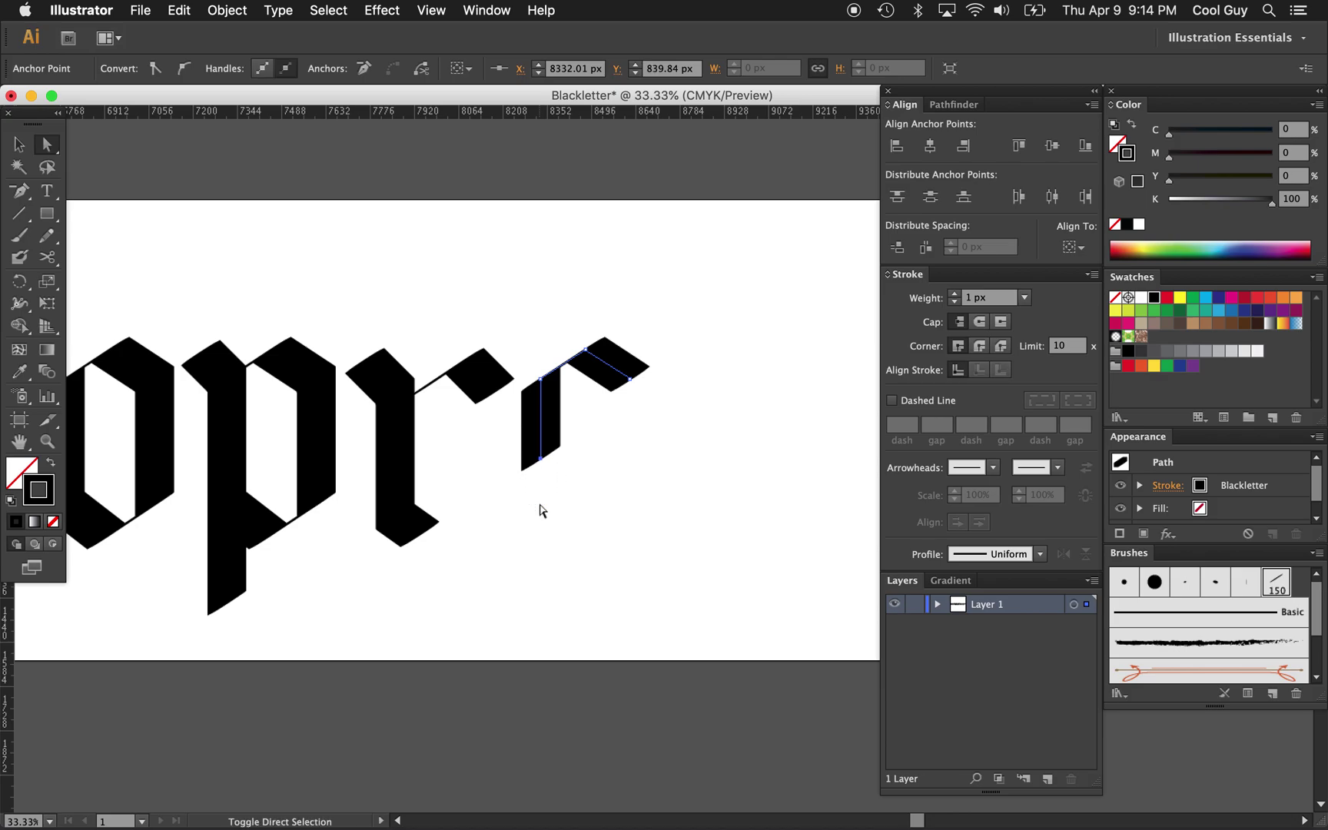
key(shift+Down)
click(646, 429)
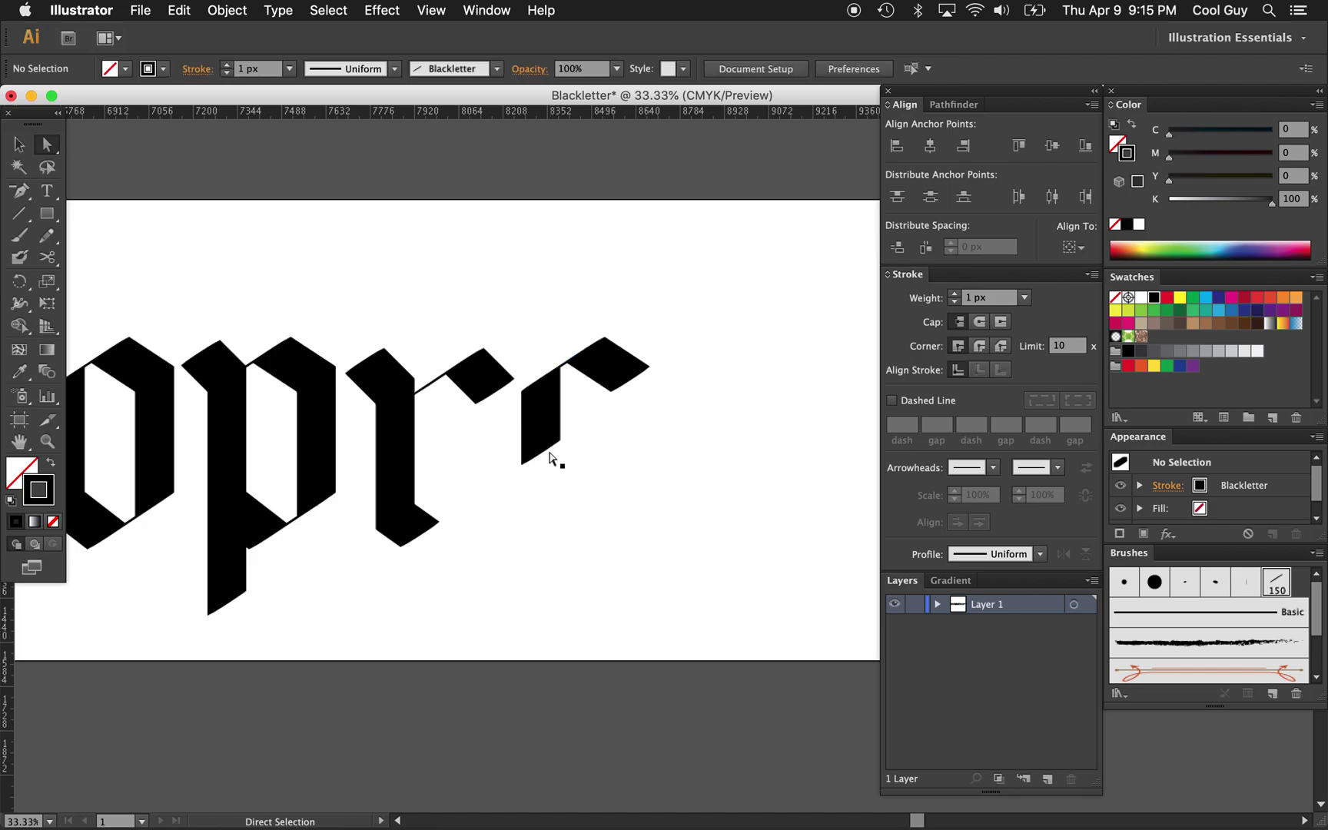
key(p)
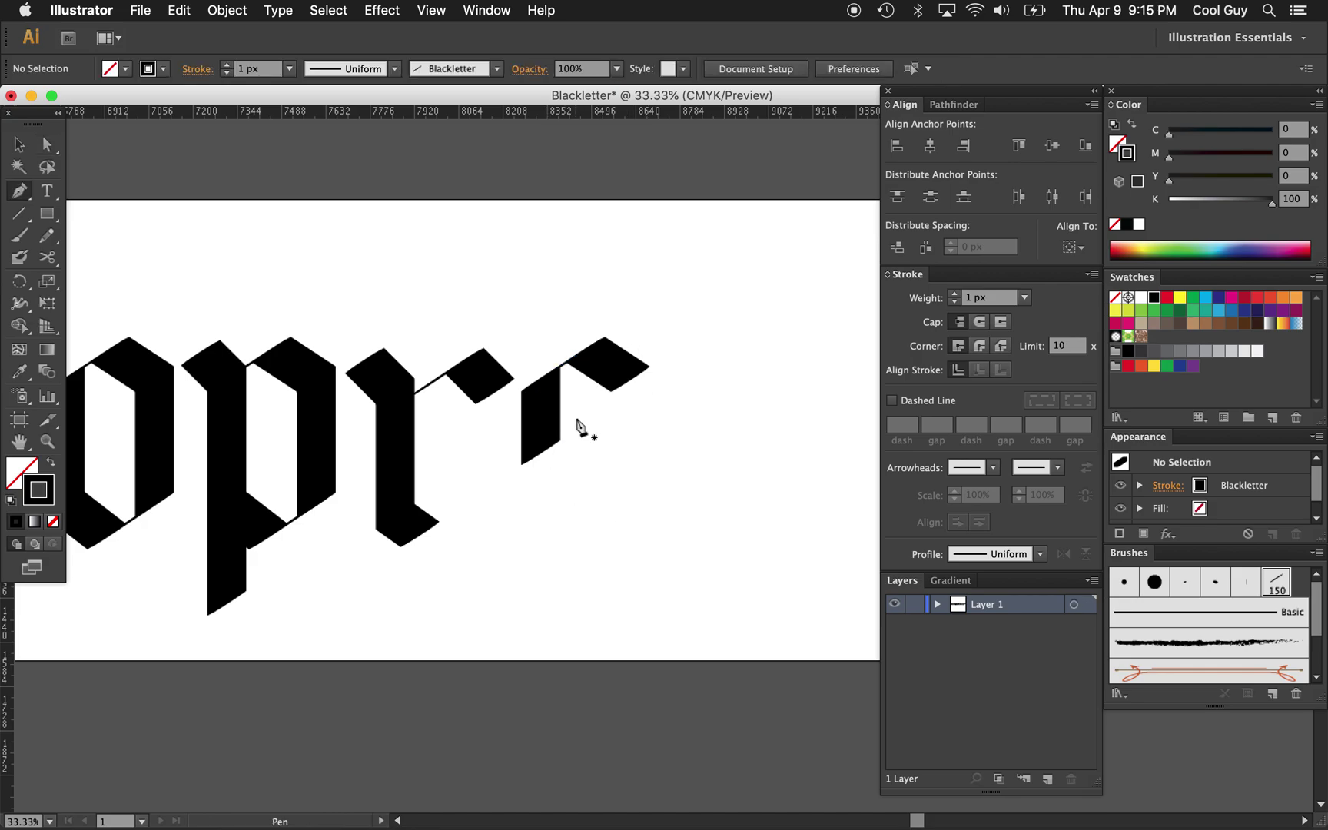
super+click(543, 451)
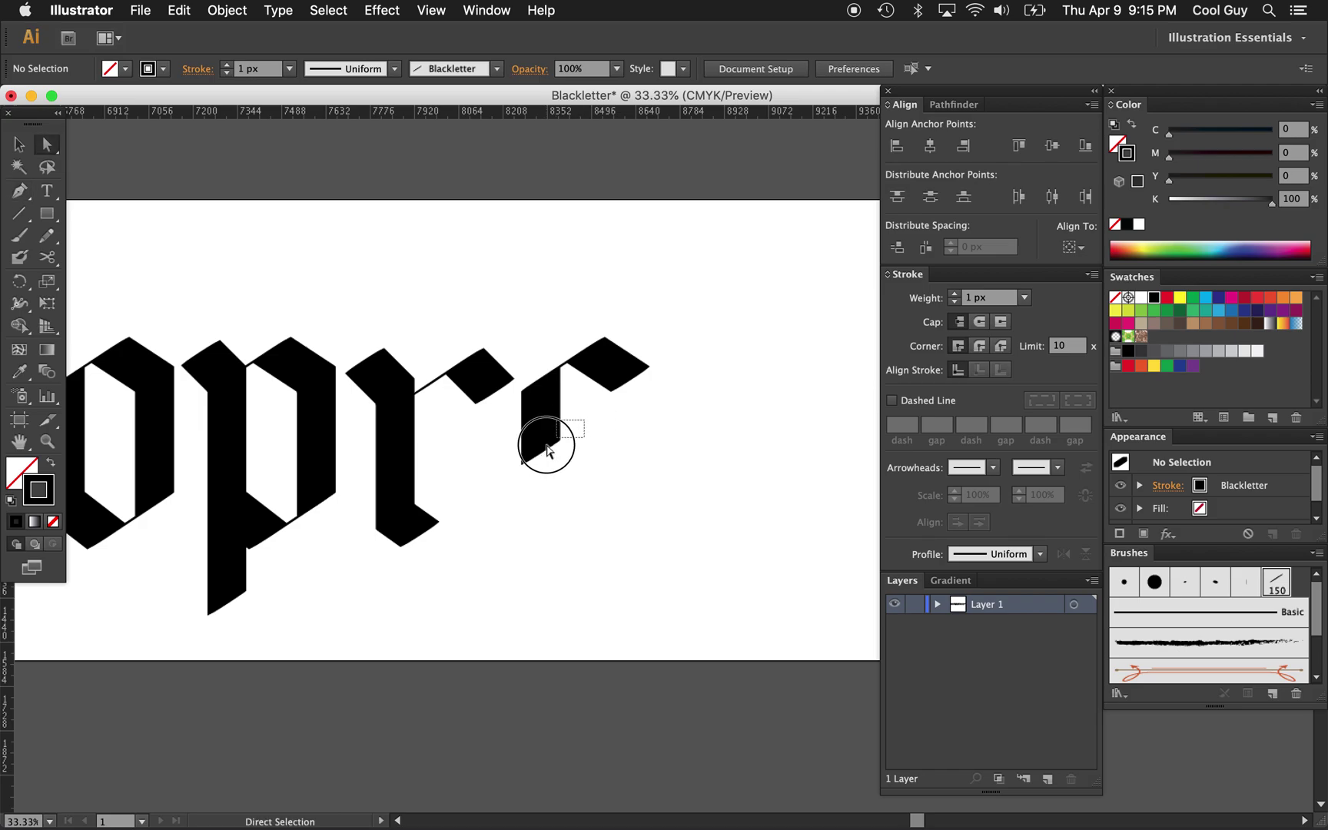
super+click(616, 465)
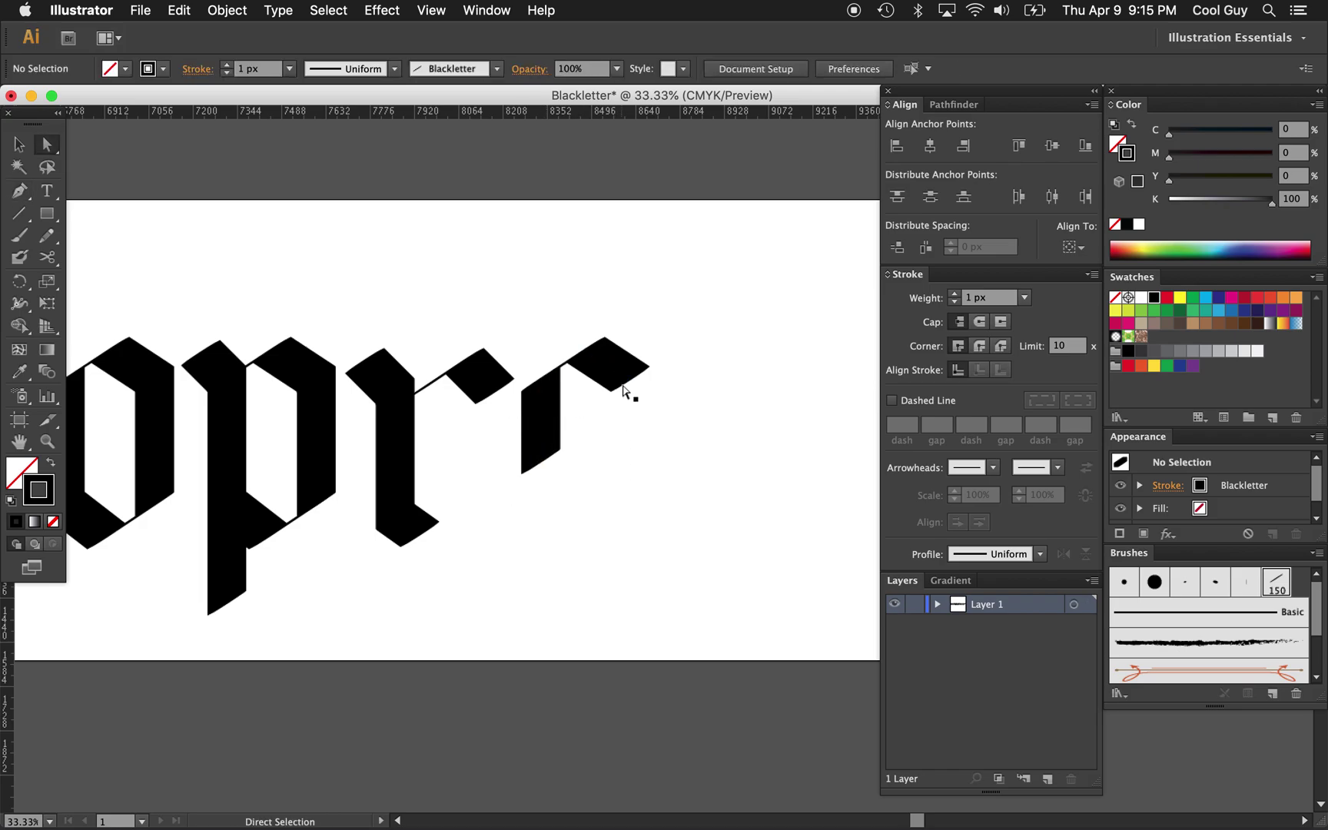
Step: Draw a thin diagonal up-right from the s's short left stem with the Pen tool and adjust its end to about X 8654, Y 643 px
key(p)
click(542, 462)
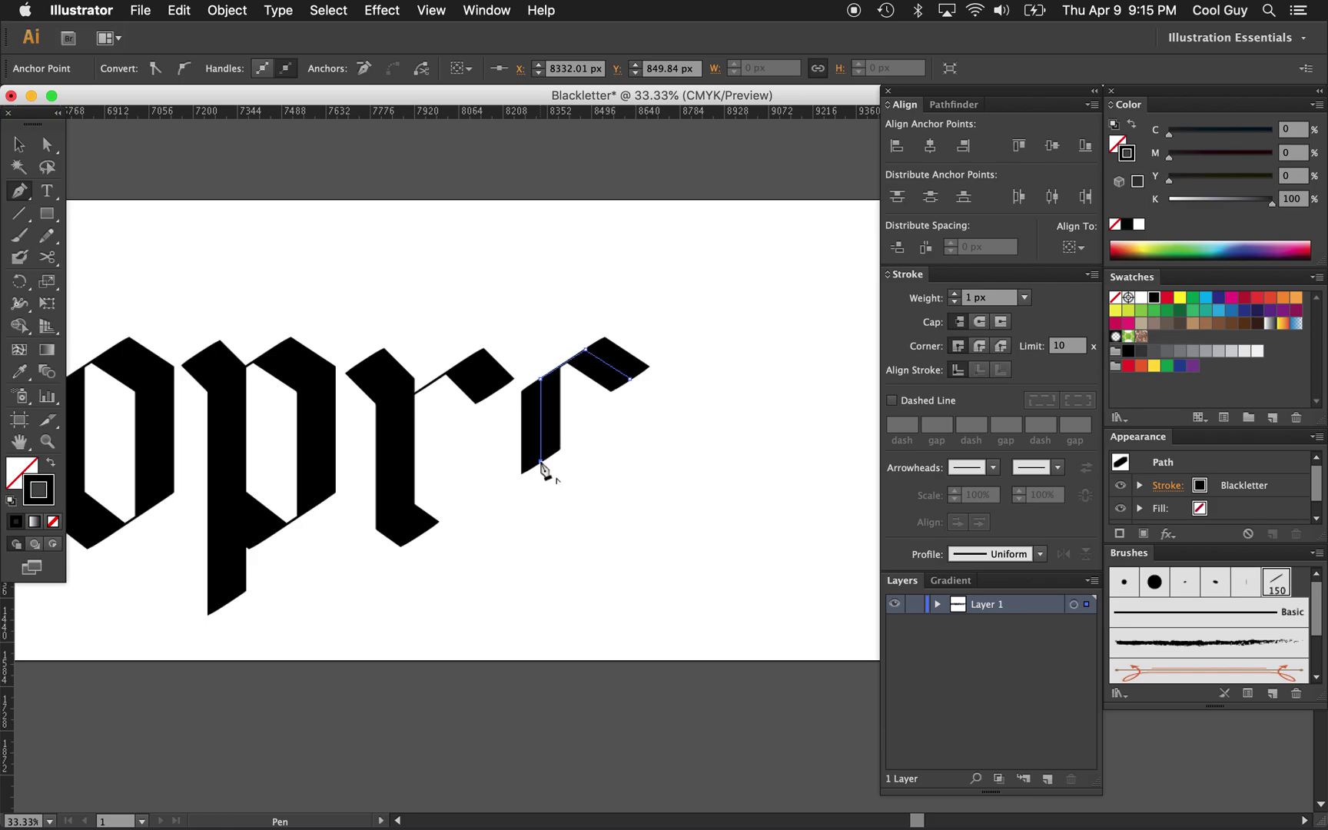
click(643, 395)
key(super)
key(Left)
key(Left)
key(Left)
key(Down)
key(Down)
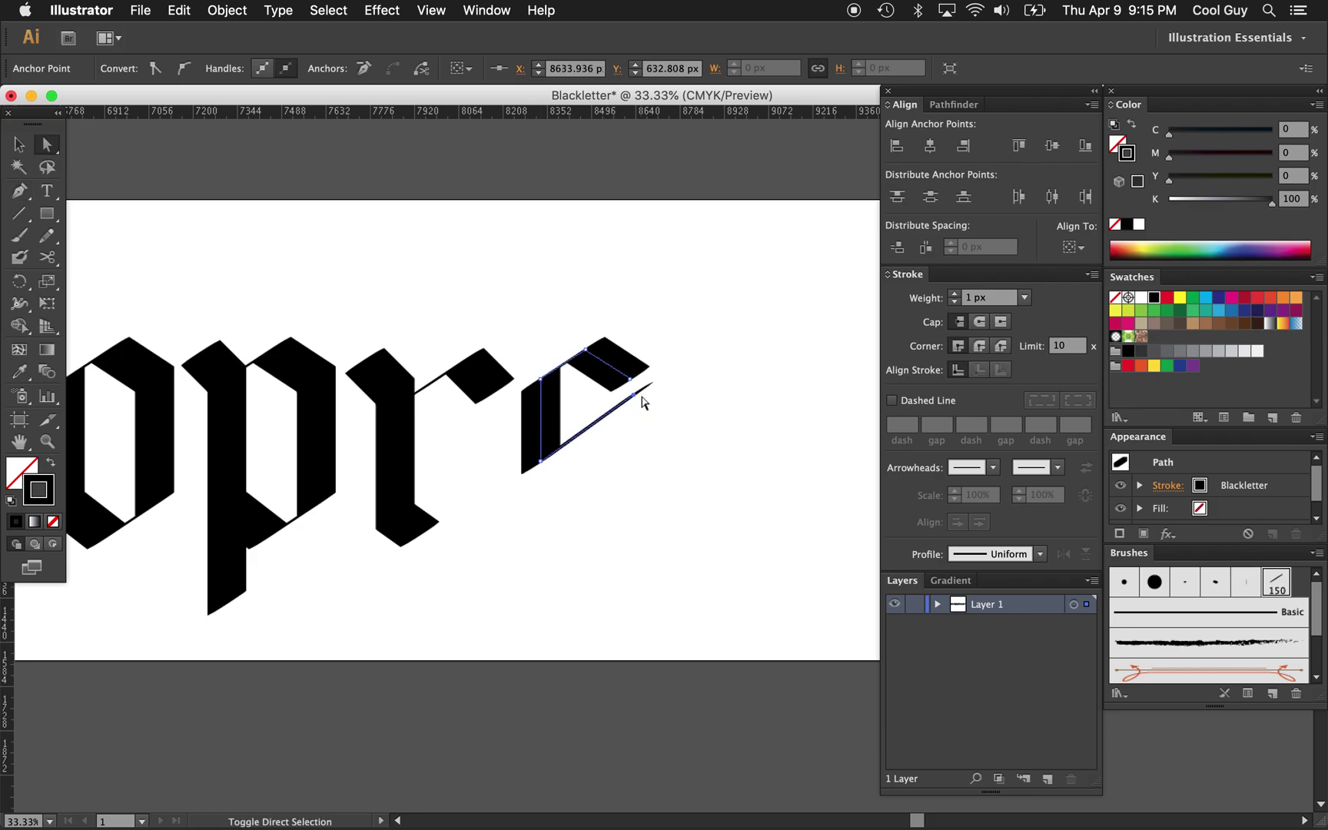
key(Right)
key(Up)
key(Right)
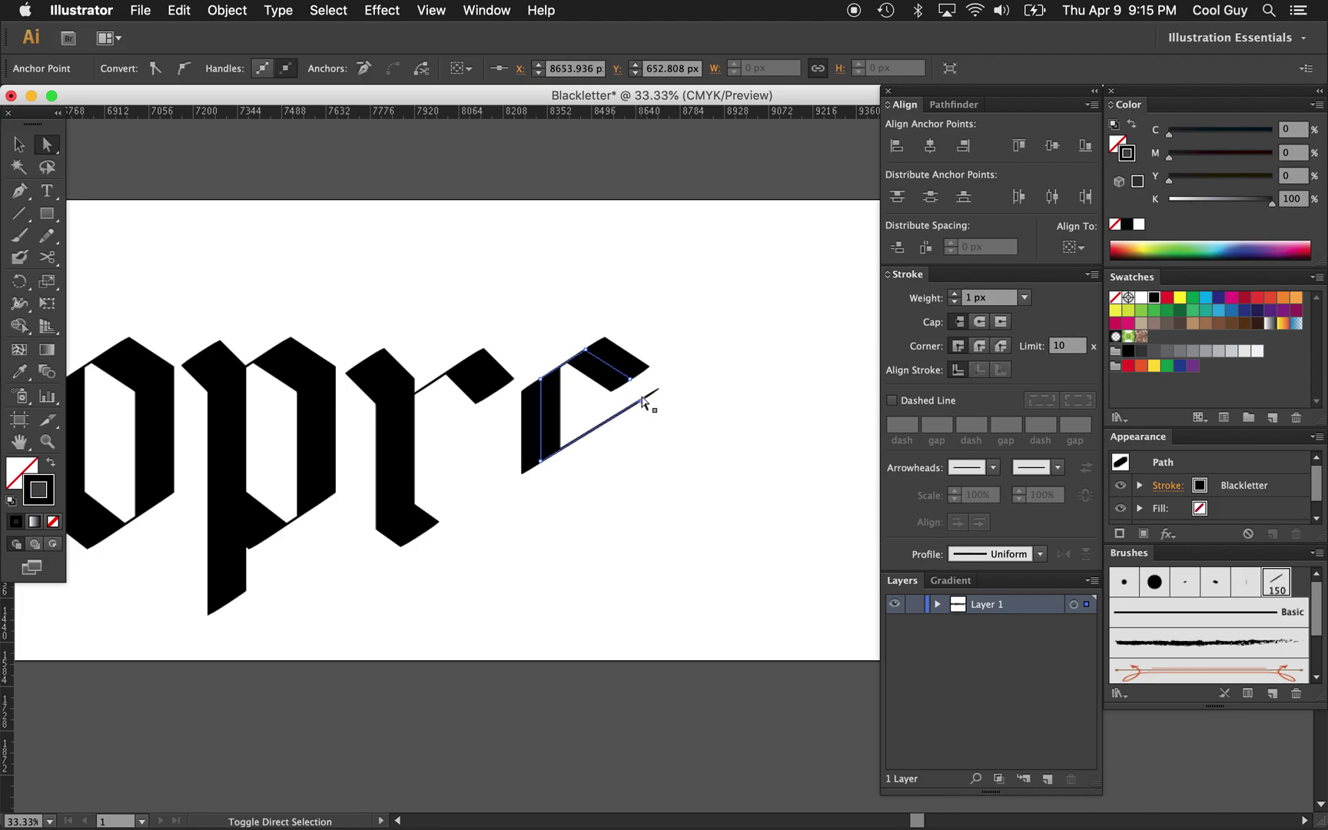
click(691, 456)
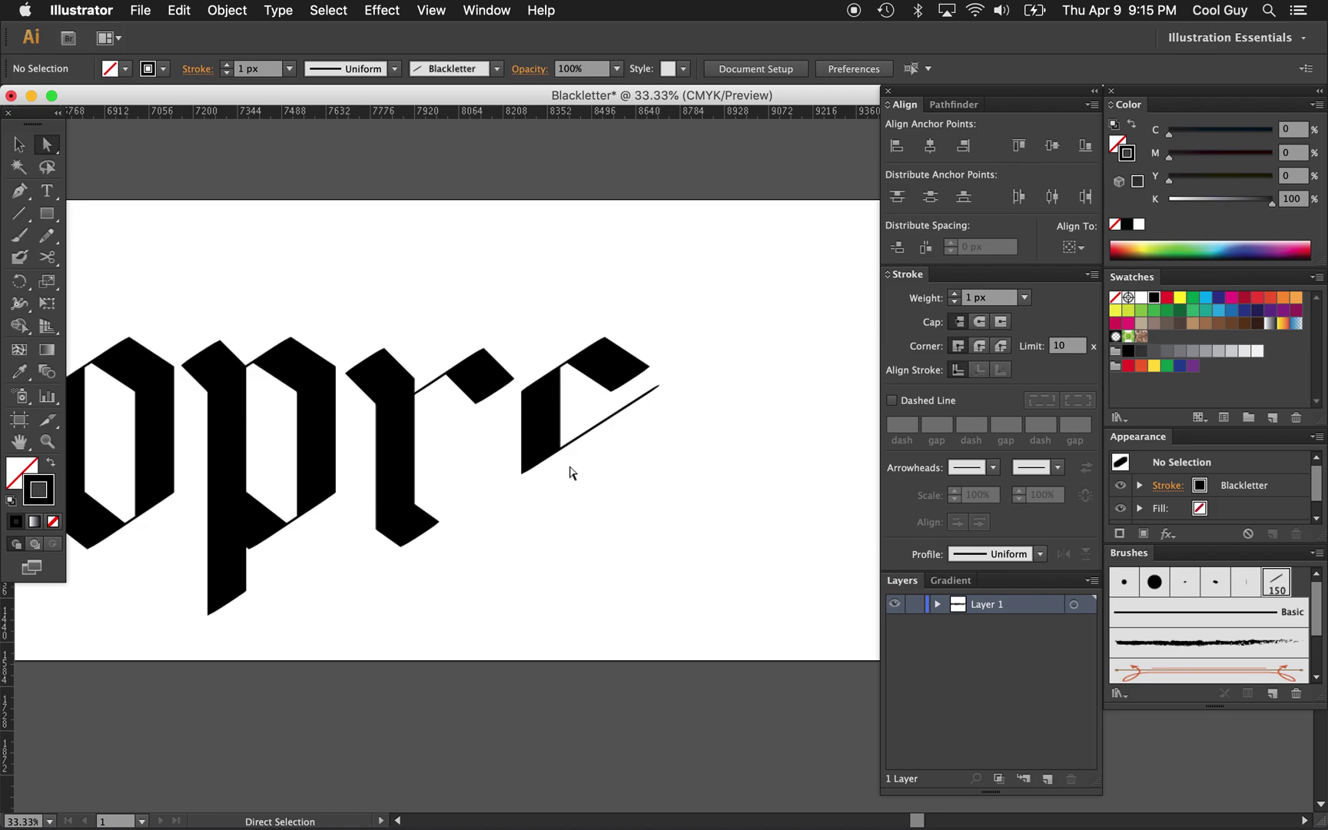
Step: Continue the s's path straight down from the diagonal's upper end to the baseline as the right stem
click(628, 416)
key(p)
click(641, 399)
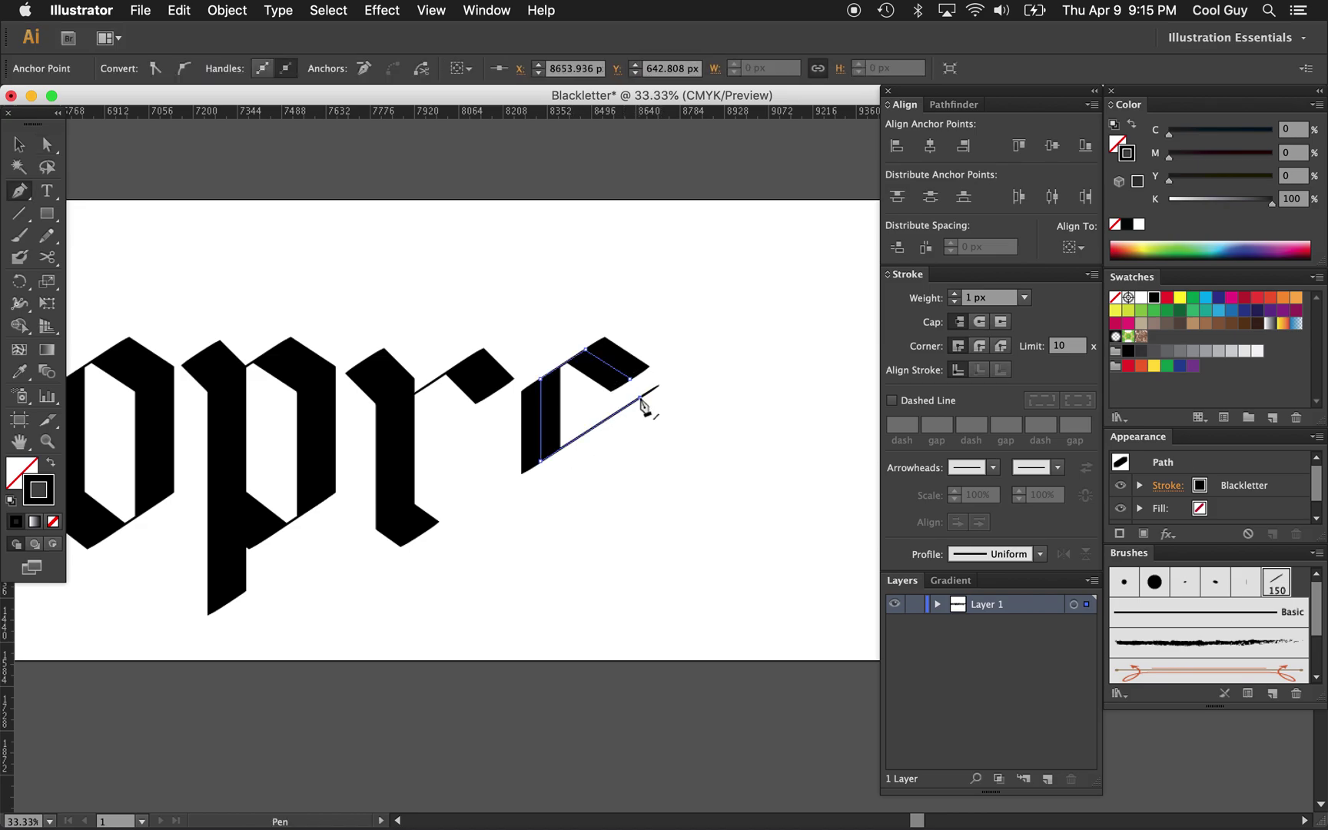
click(641, 528)
super+click(663, 565)
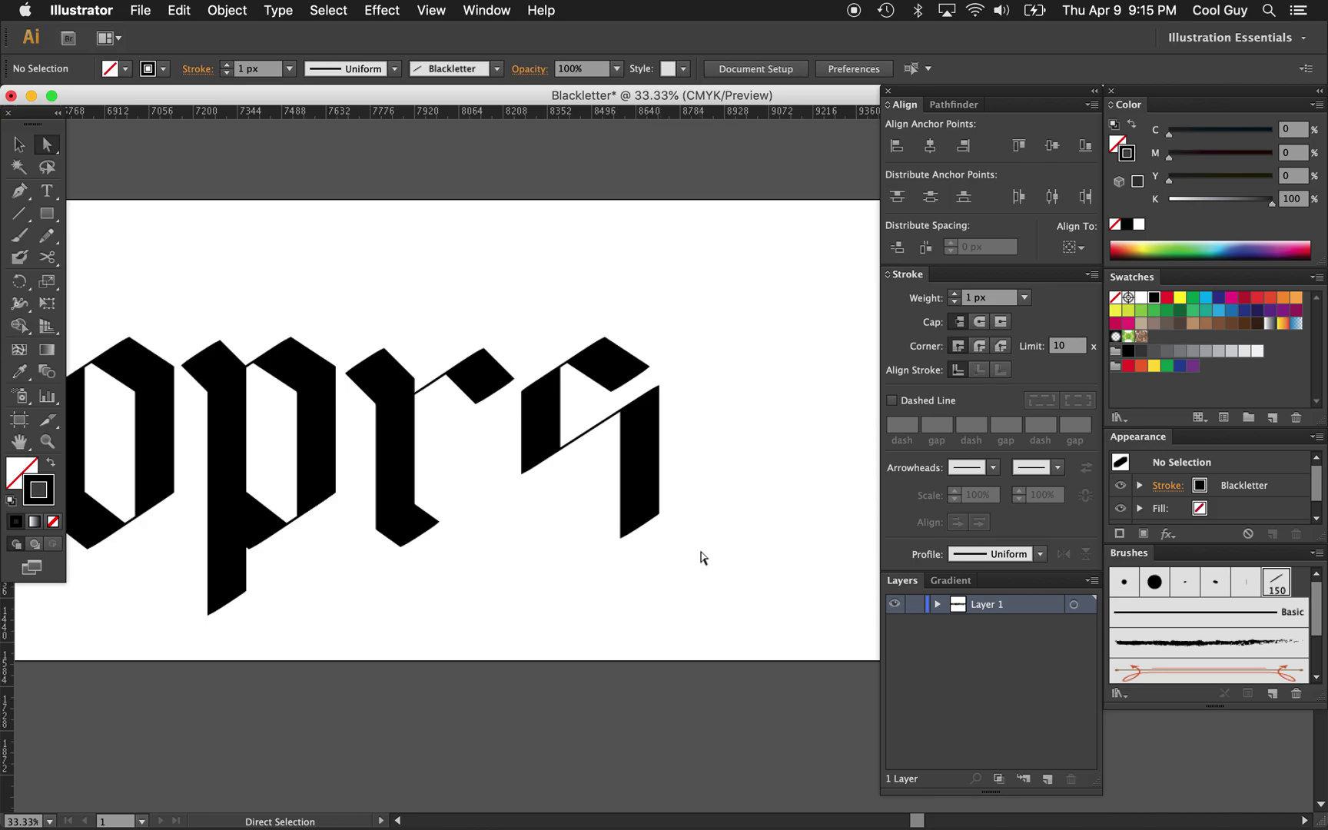
click(641, 527)
key(p)
click(528, 532)
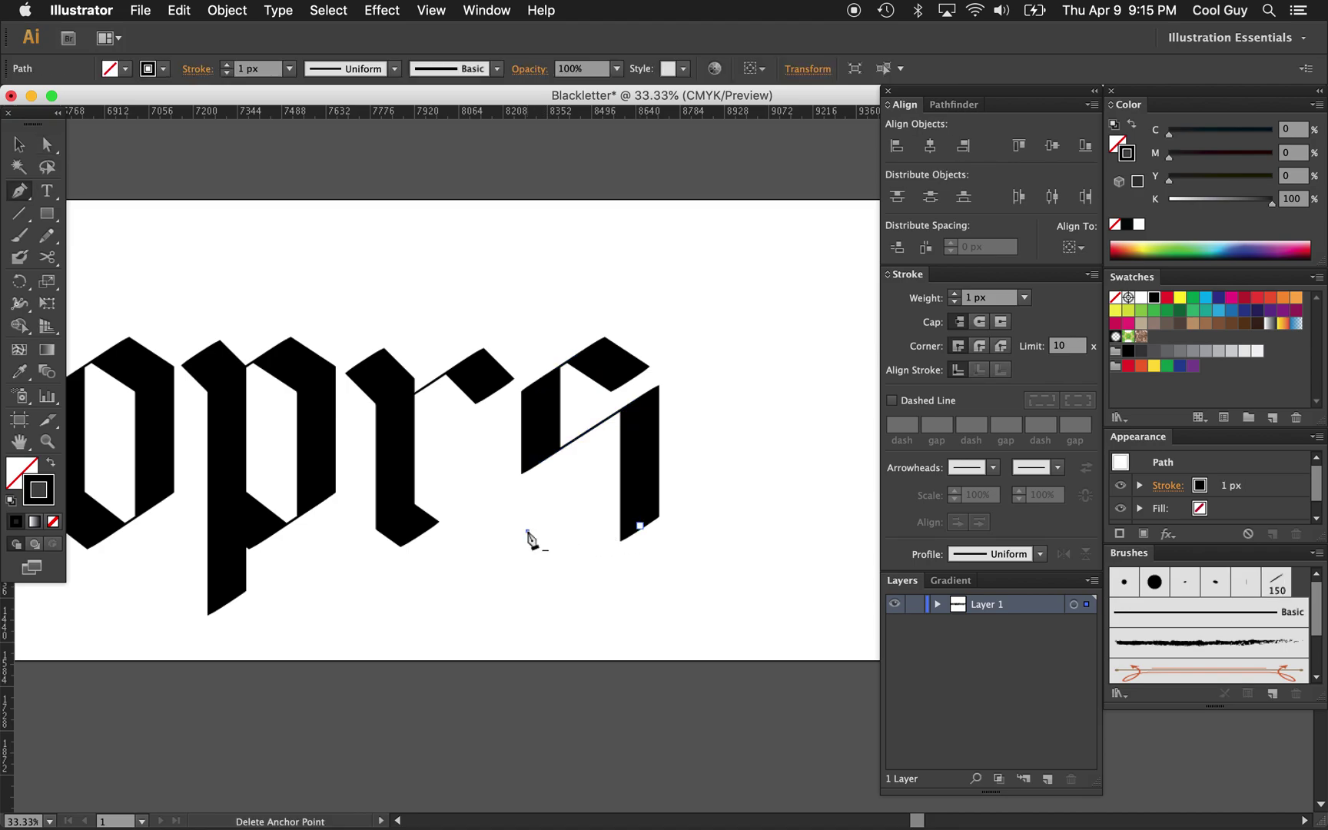
Step: Continue the s's path from the right stem's lower end with a horizontal bottom stroke left to about X 8316, Y 1069 px
click(641, 528)
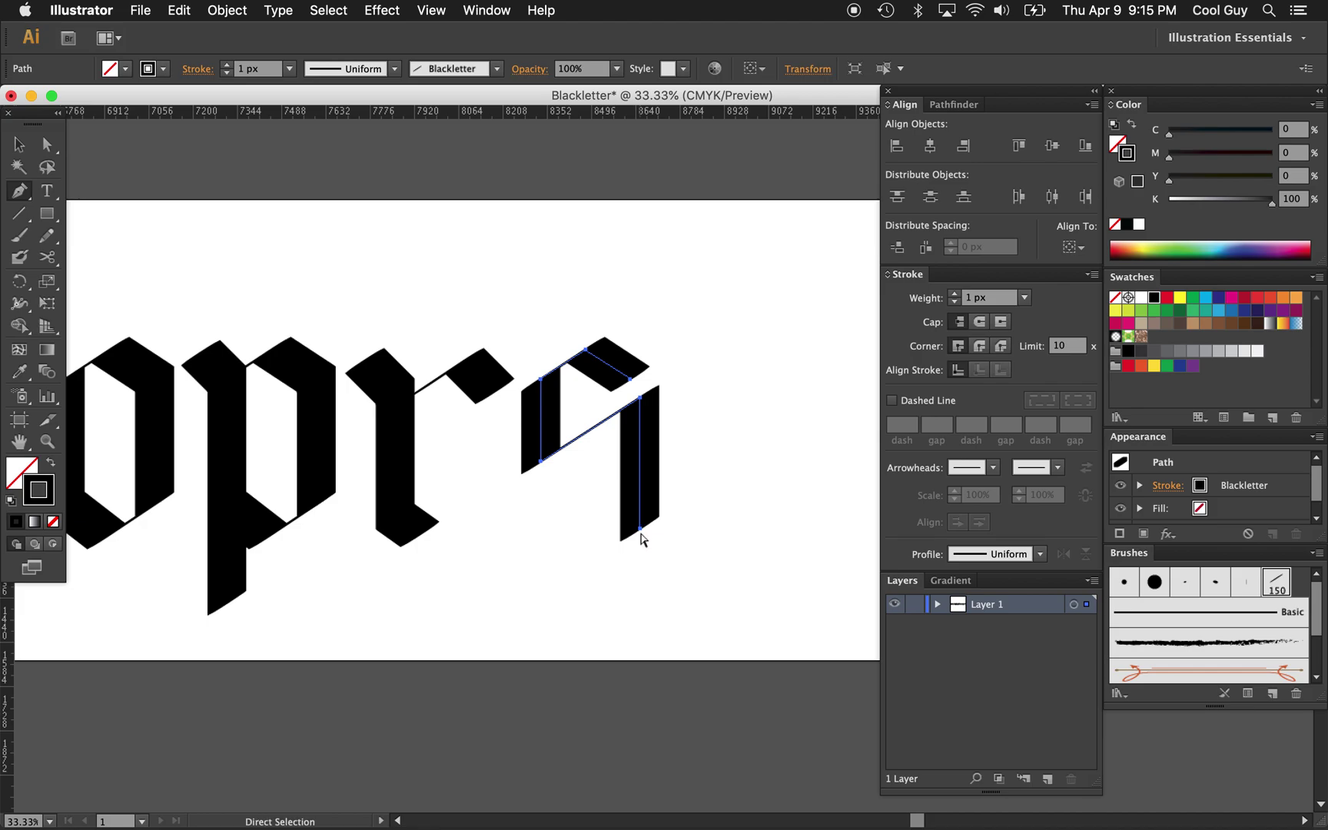
click(641, 528)
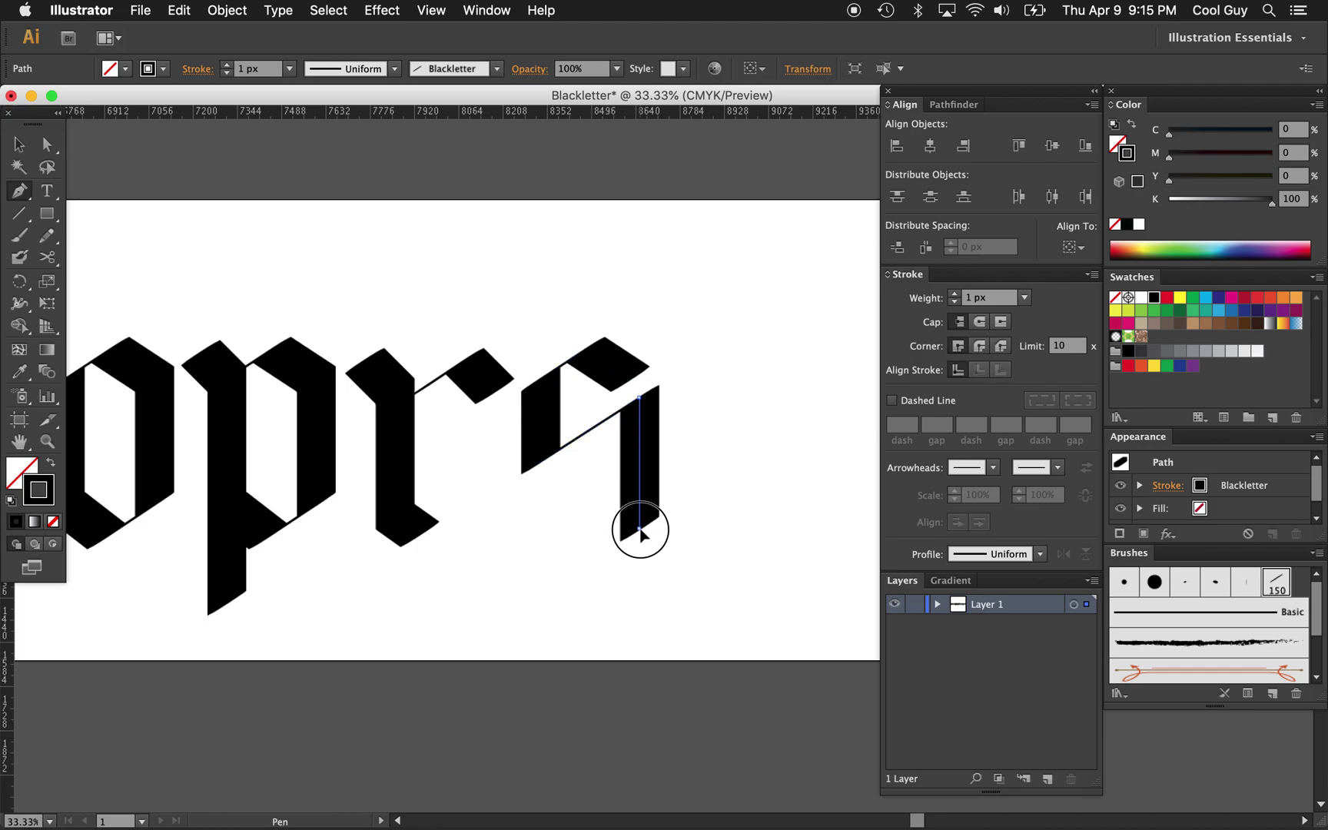
click(536, 530)
key(a)
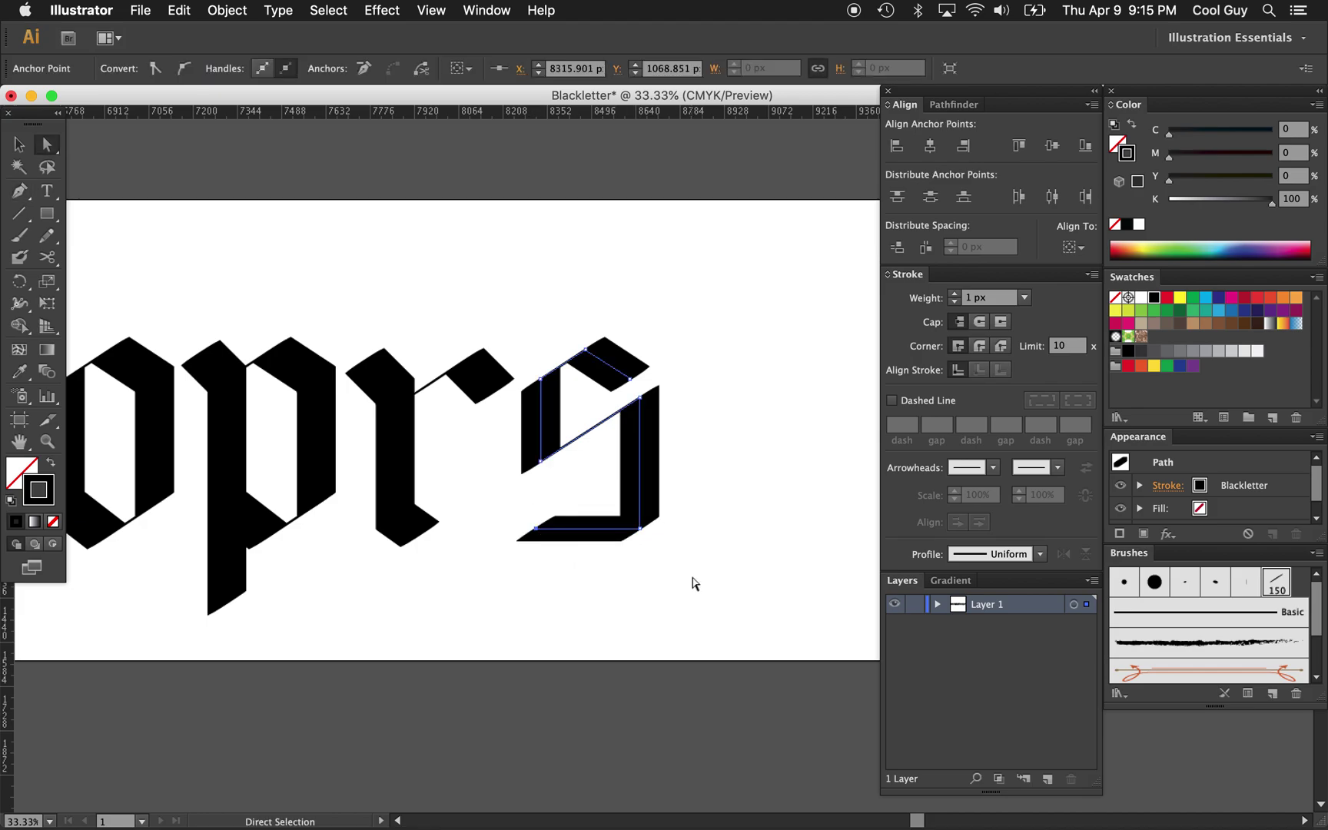
click(694, 584)
Step: Lengthen the s's bottom stroke by moving its left endpoint slightly further left
key(z)
key(a)
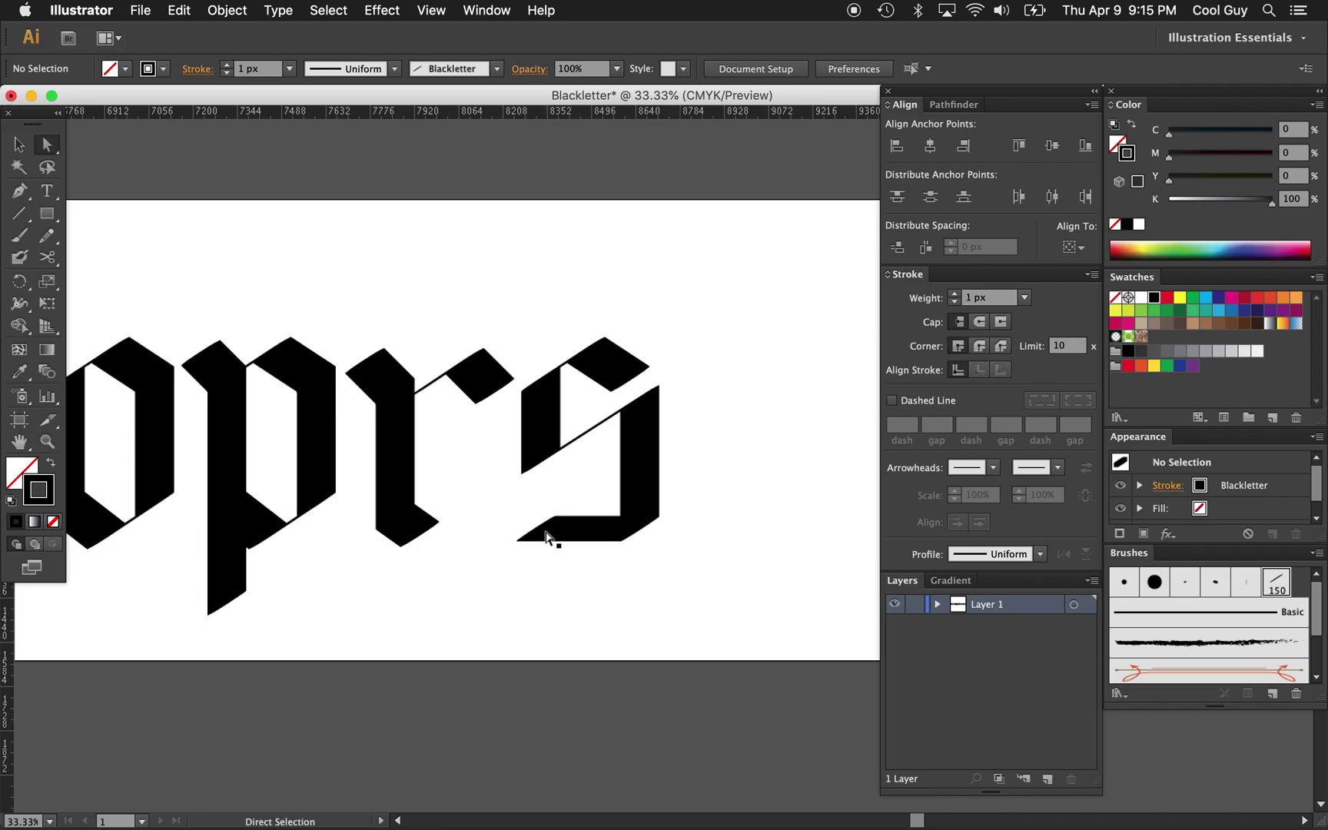
click(544, 536)
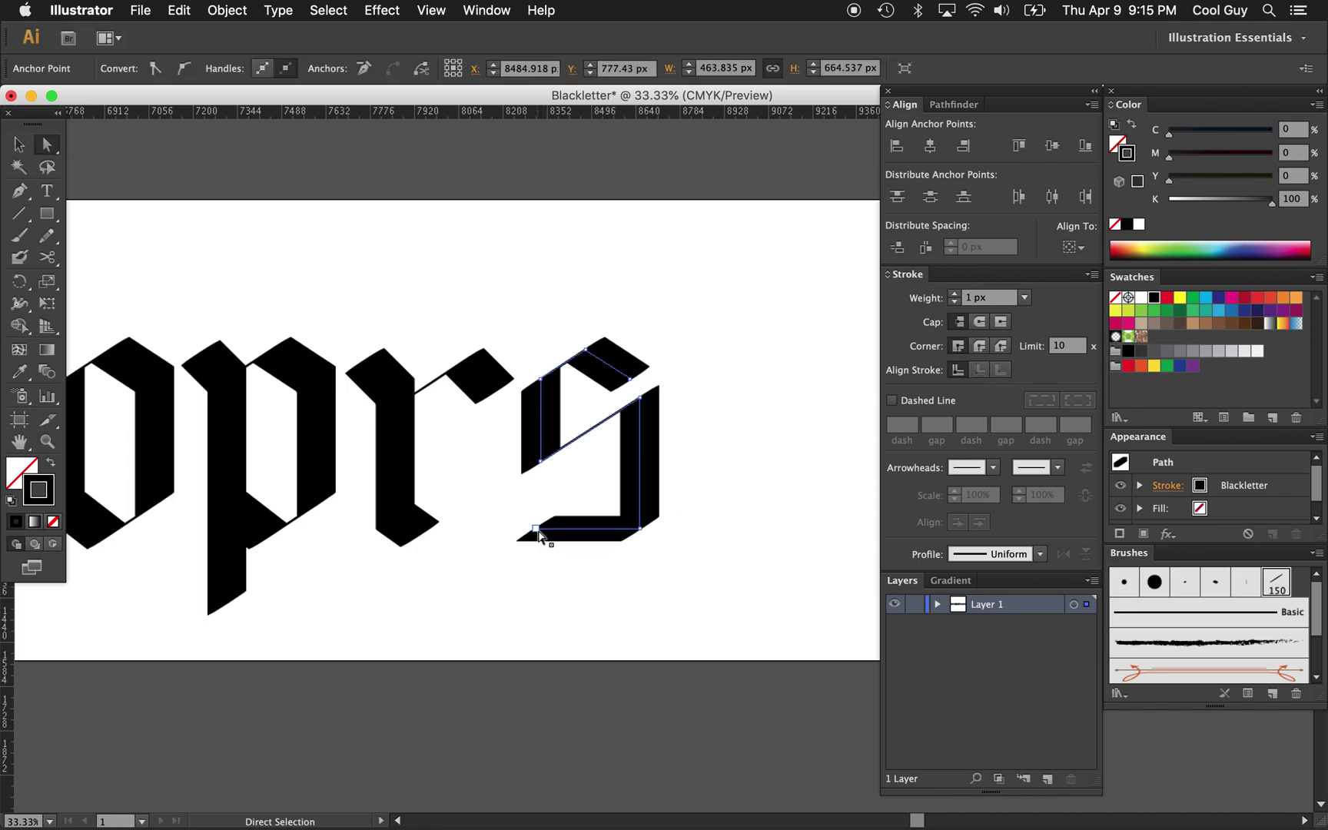
click(536, 532)
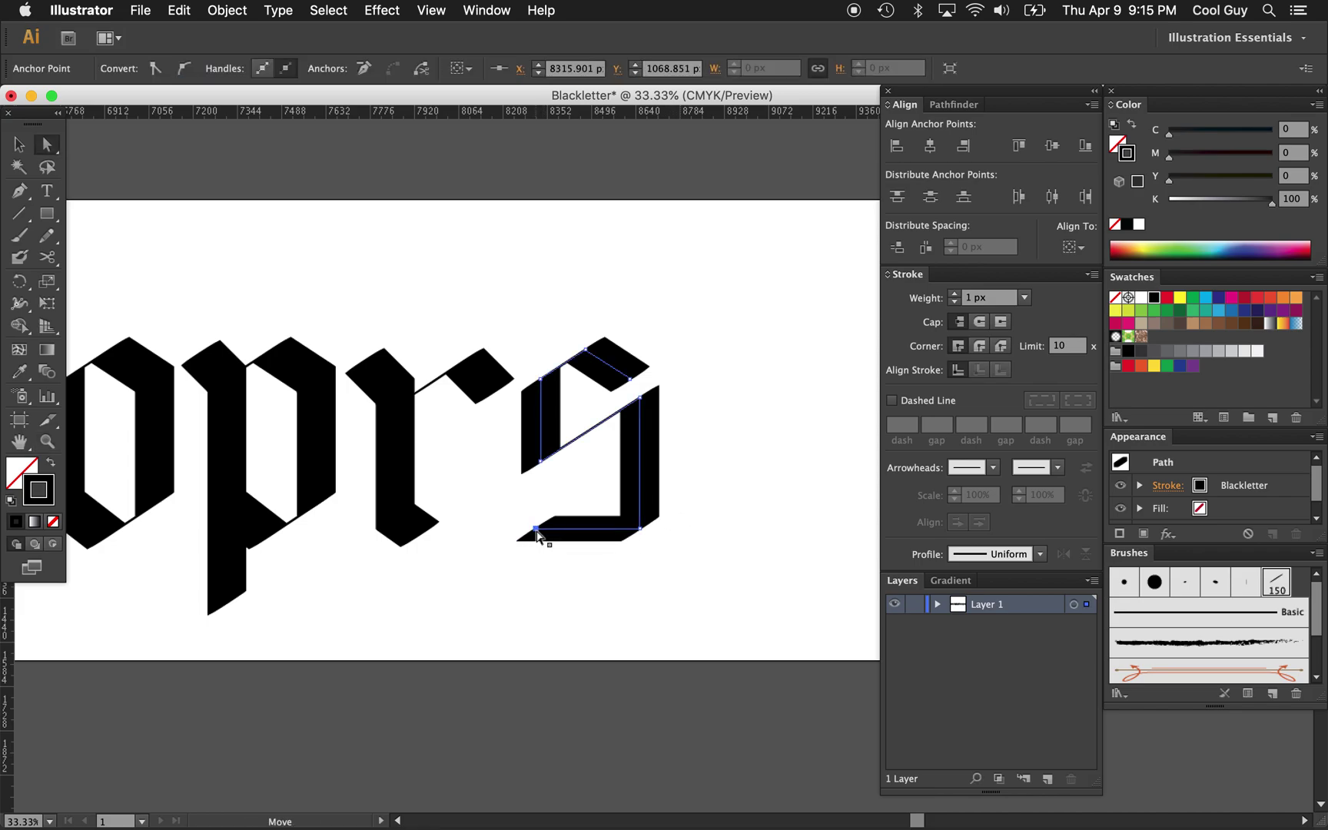
click(628, 591)
Step: Select the whole s and nudge it left to tighten its gap from the r
key(z)
alt+click(691, 530)
alt+click(619, 427)
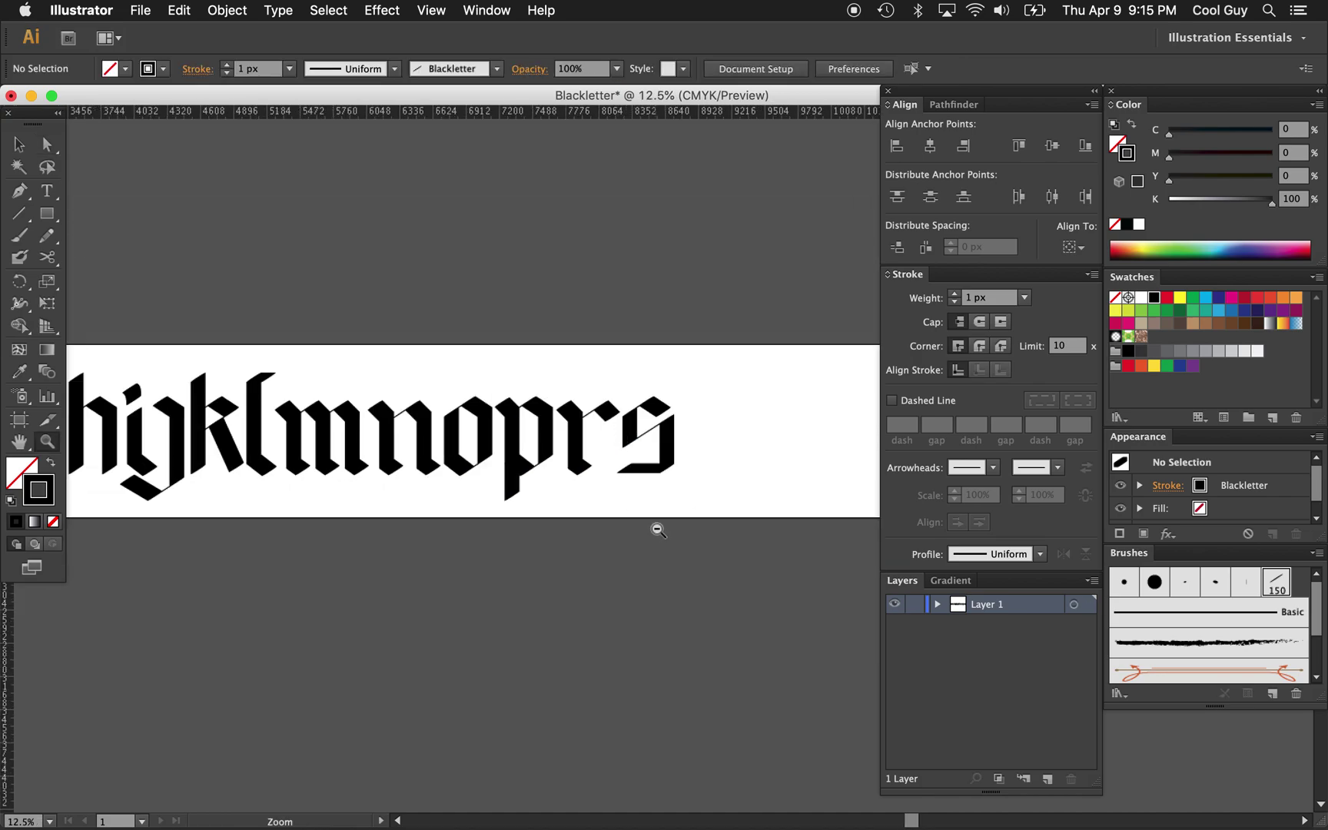
click(680, 478)
click(664, 458)
click(664, 459)
key(v)
drag(666, 350, 502, 548)
key(shift+Left)
key(shift+Left)
key(shift+Left)
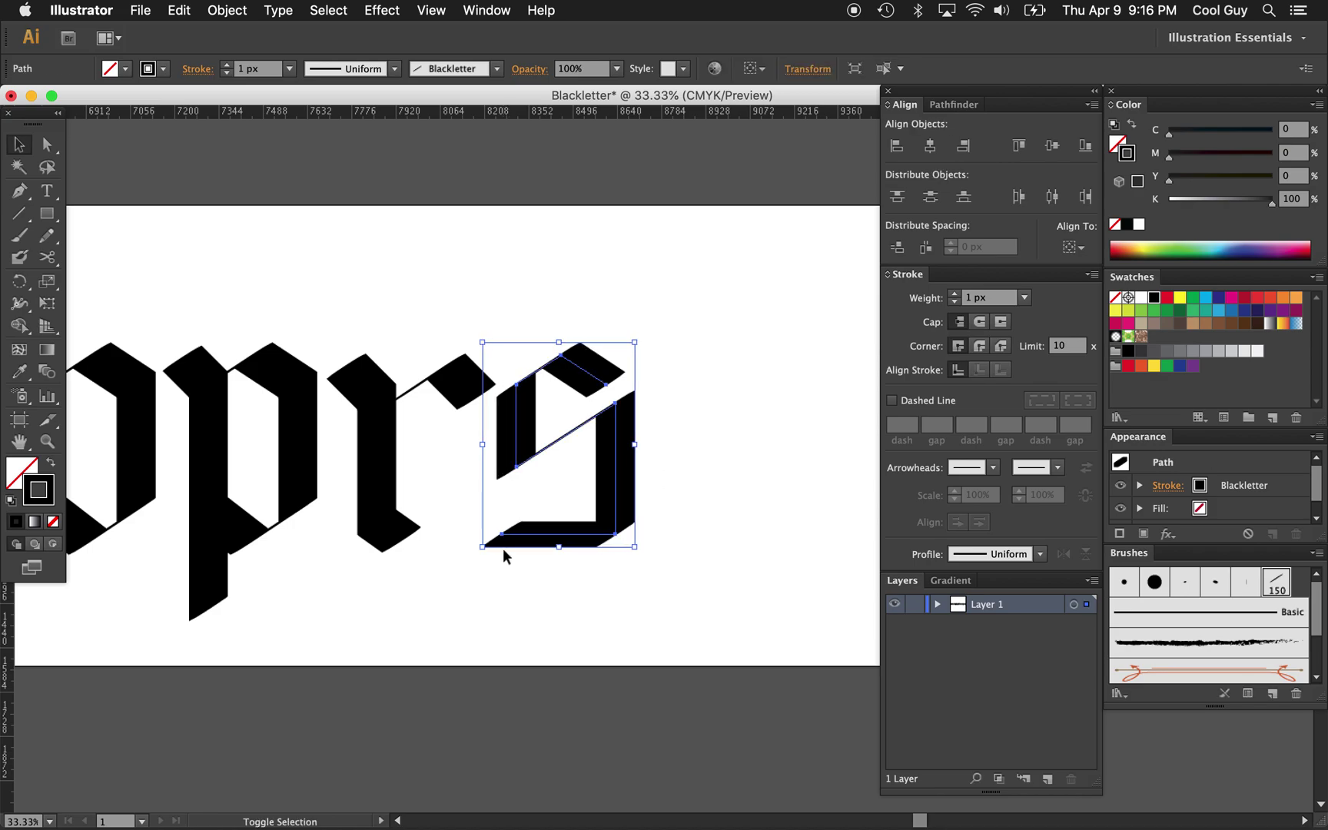
Step: Duplicate the l and place the copy right after the s as the base for the t
click(719, 457)
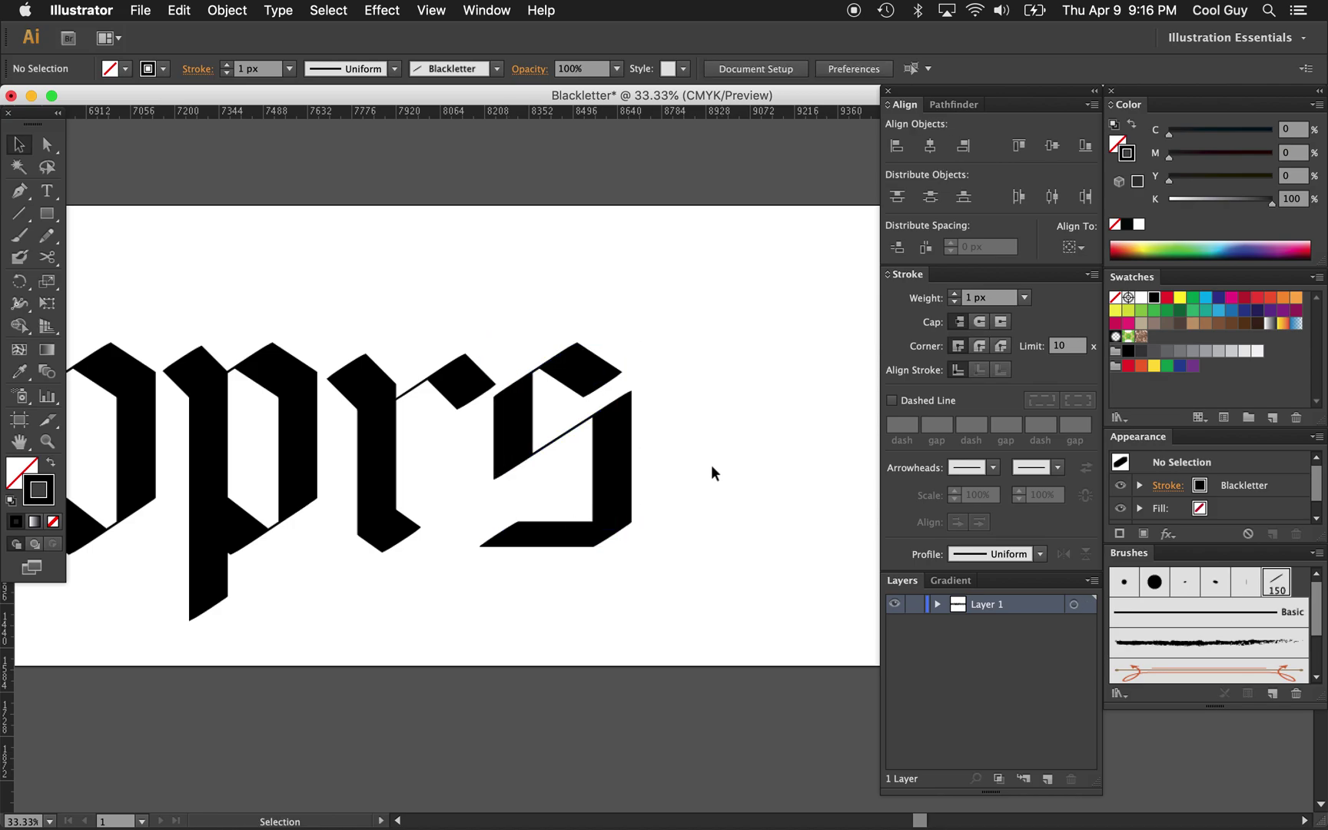
key(z)
alt+click(655, 546)
alt+click(663, 449)
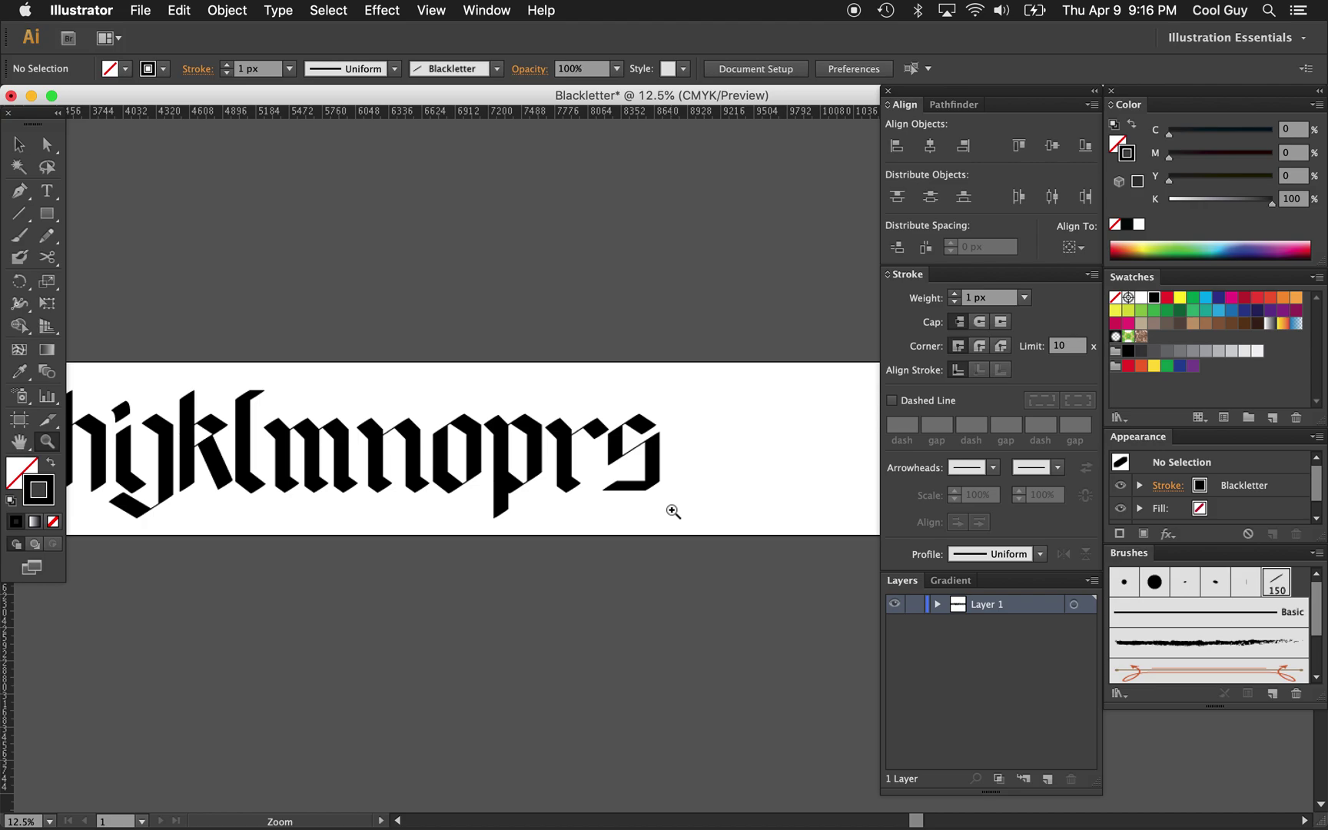
key(v)
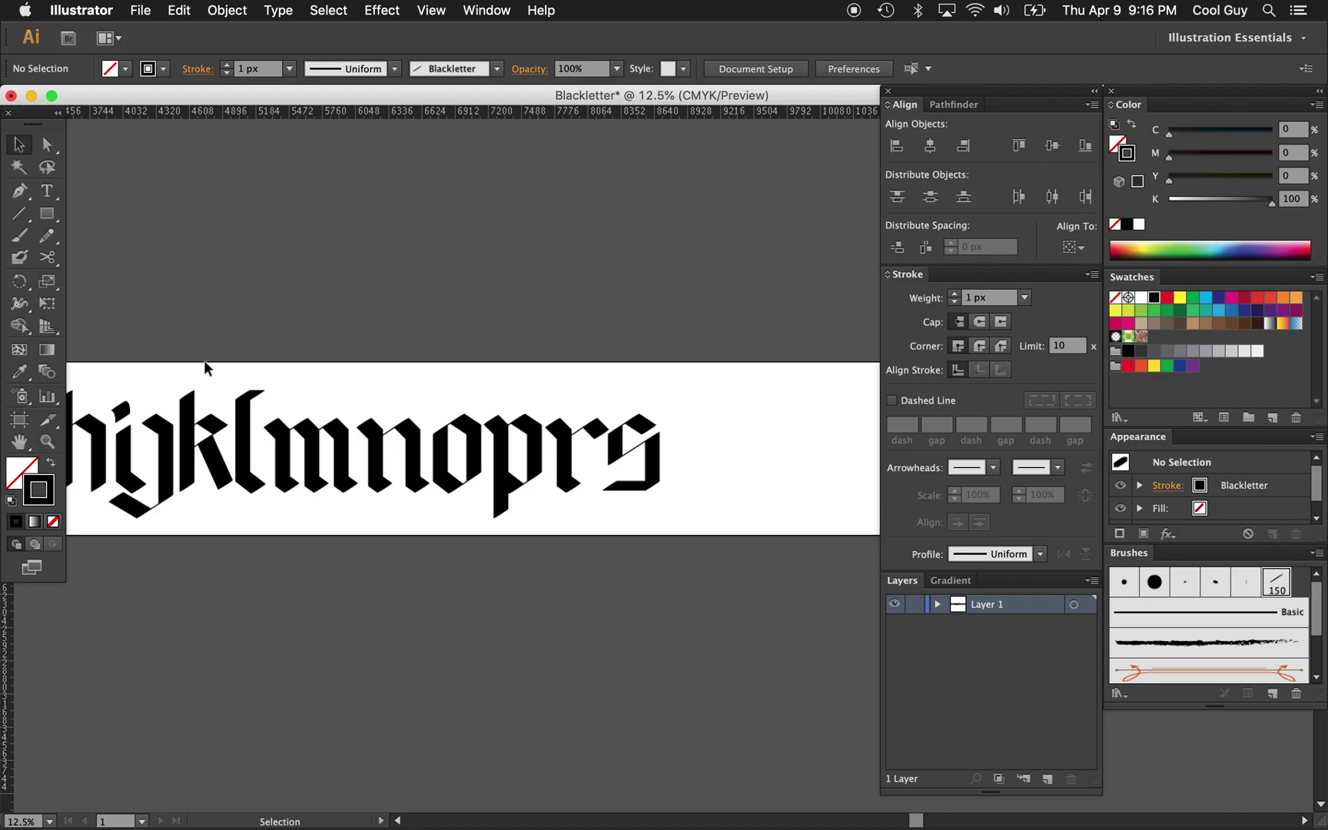
click(257, 460)
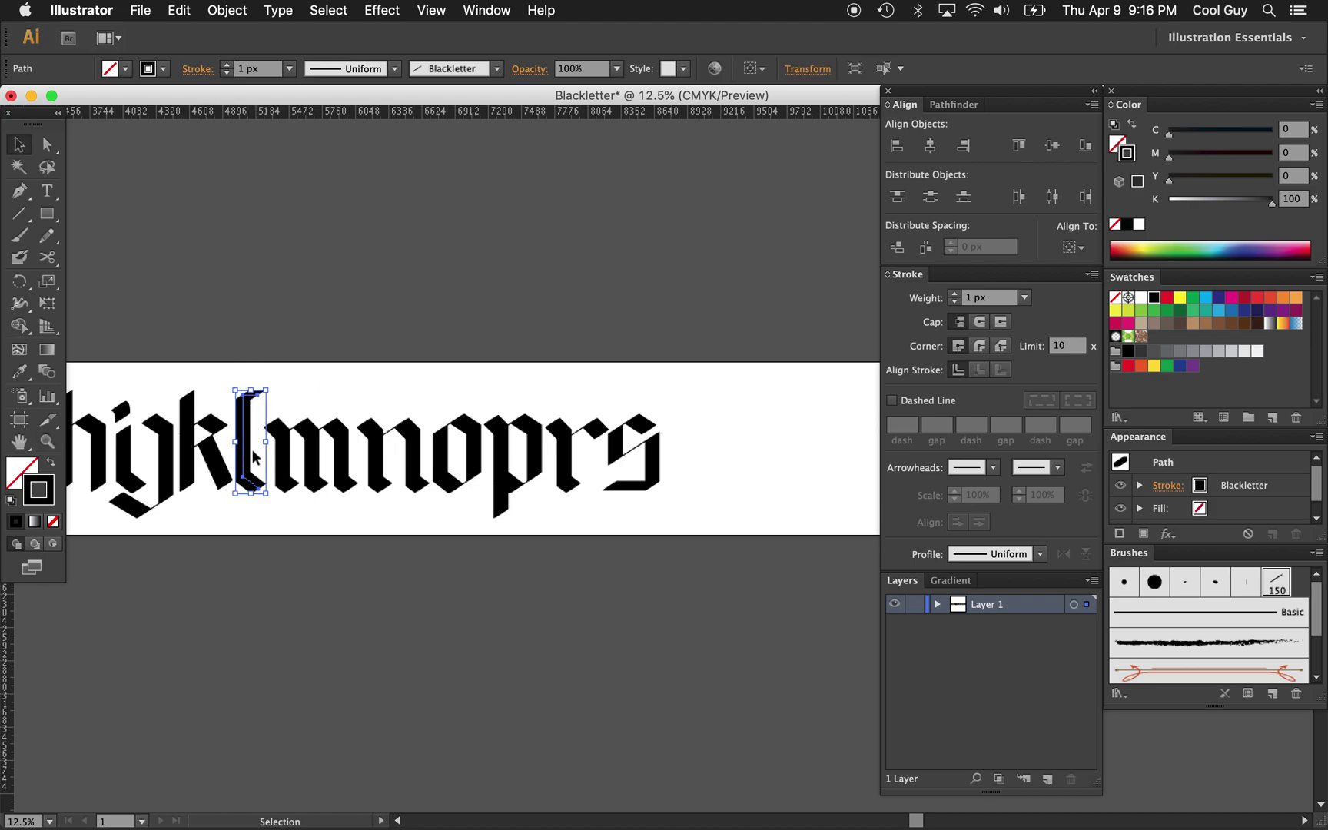
drag(250, 450, 681, 454)
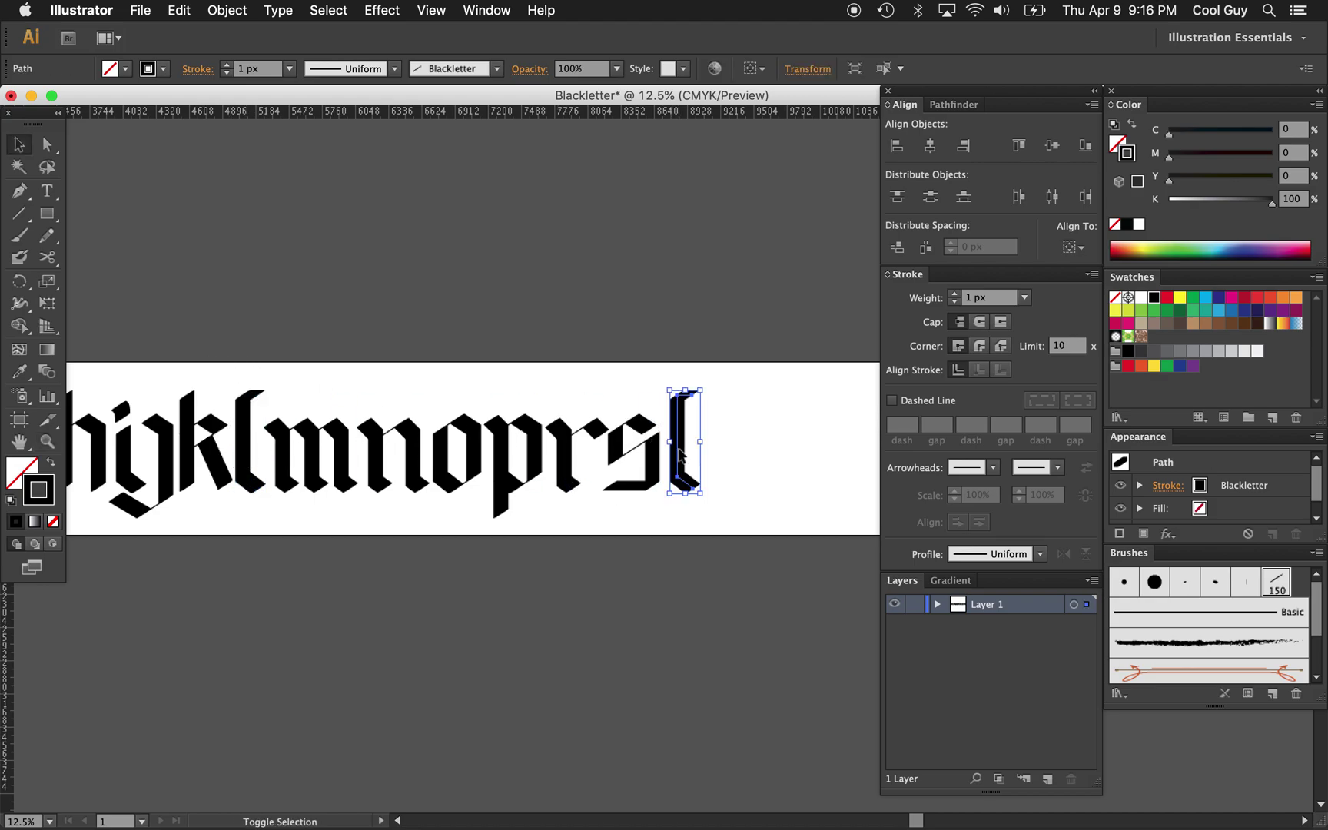
click(732, 439)
Step: Draw a horizontal crossbar across the copied l from about X 8658 to X 9021 px at Y 444 px and apply the Blackletter brush
key(z)
click(715, 439)
click(715, 439)
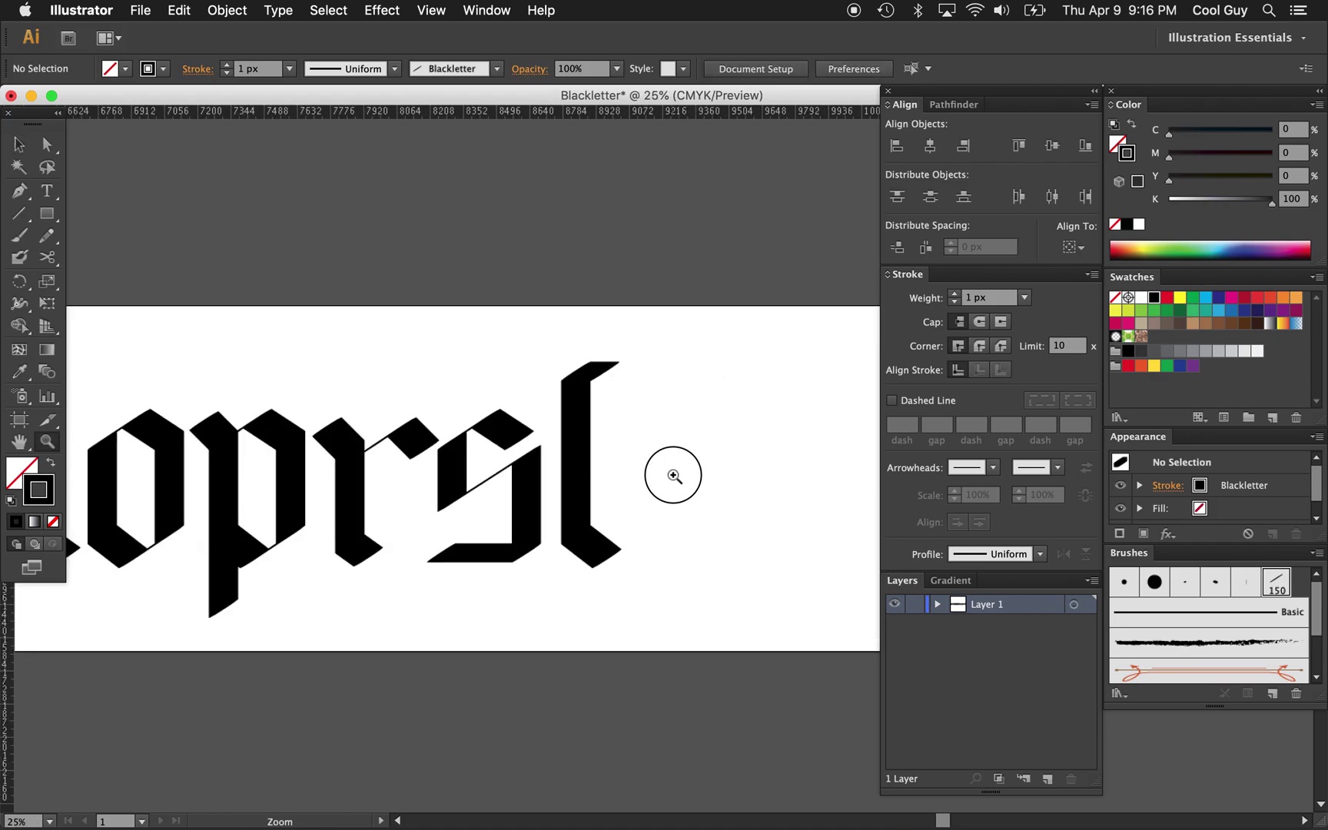
click(676, 474)
key(p)
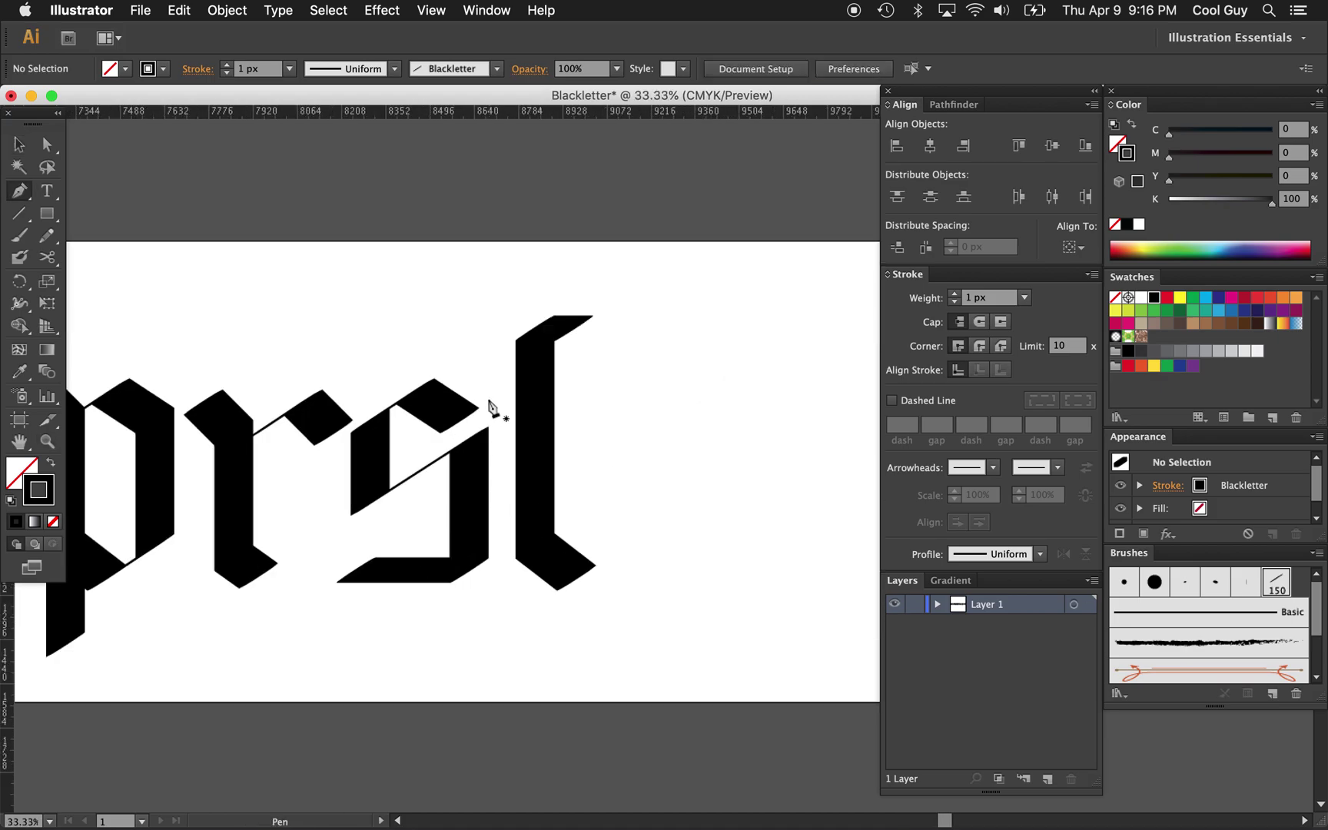
click(480, 378)
click(591, 377)
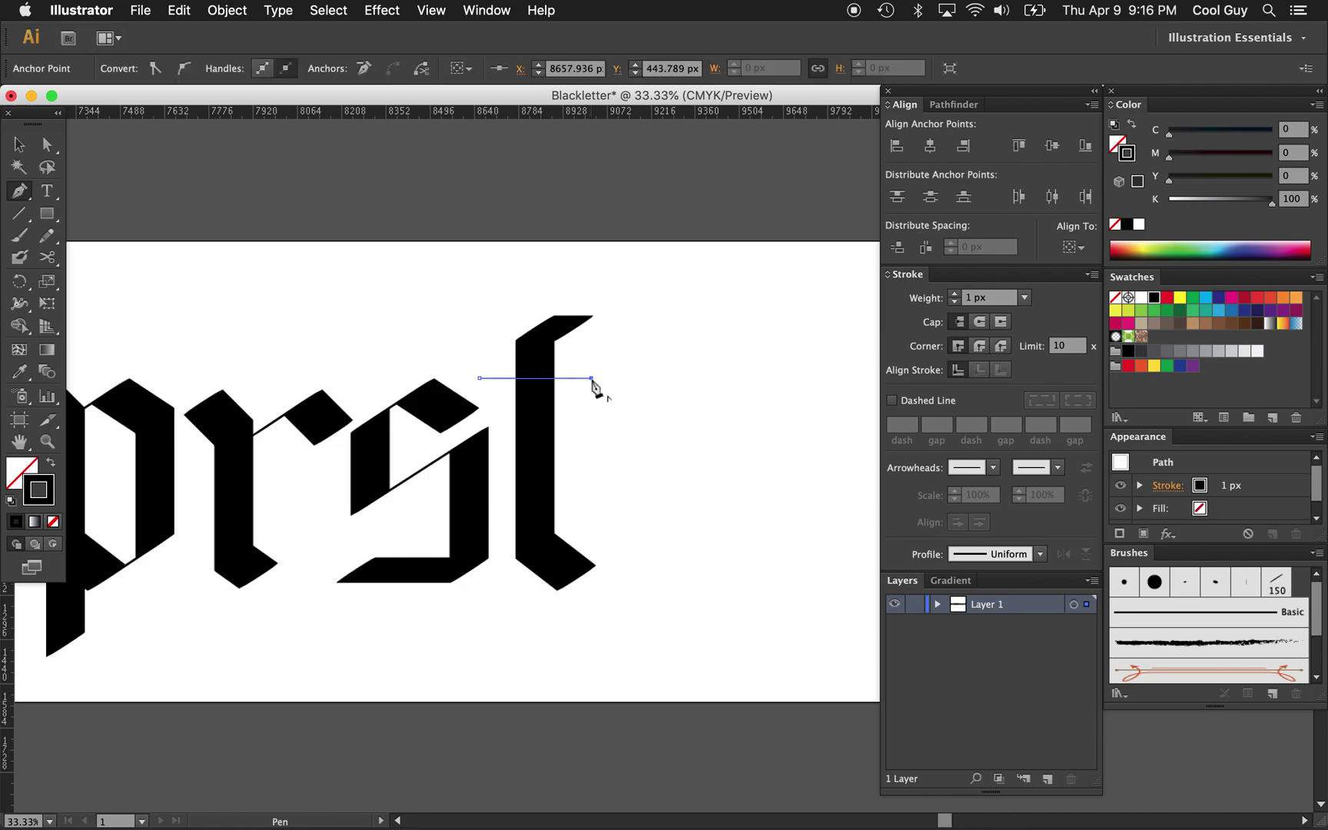
click(1276, 583)
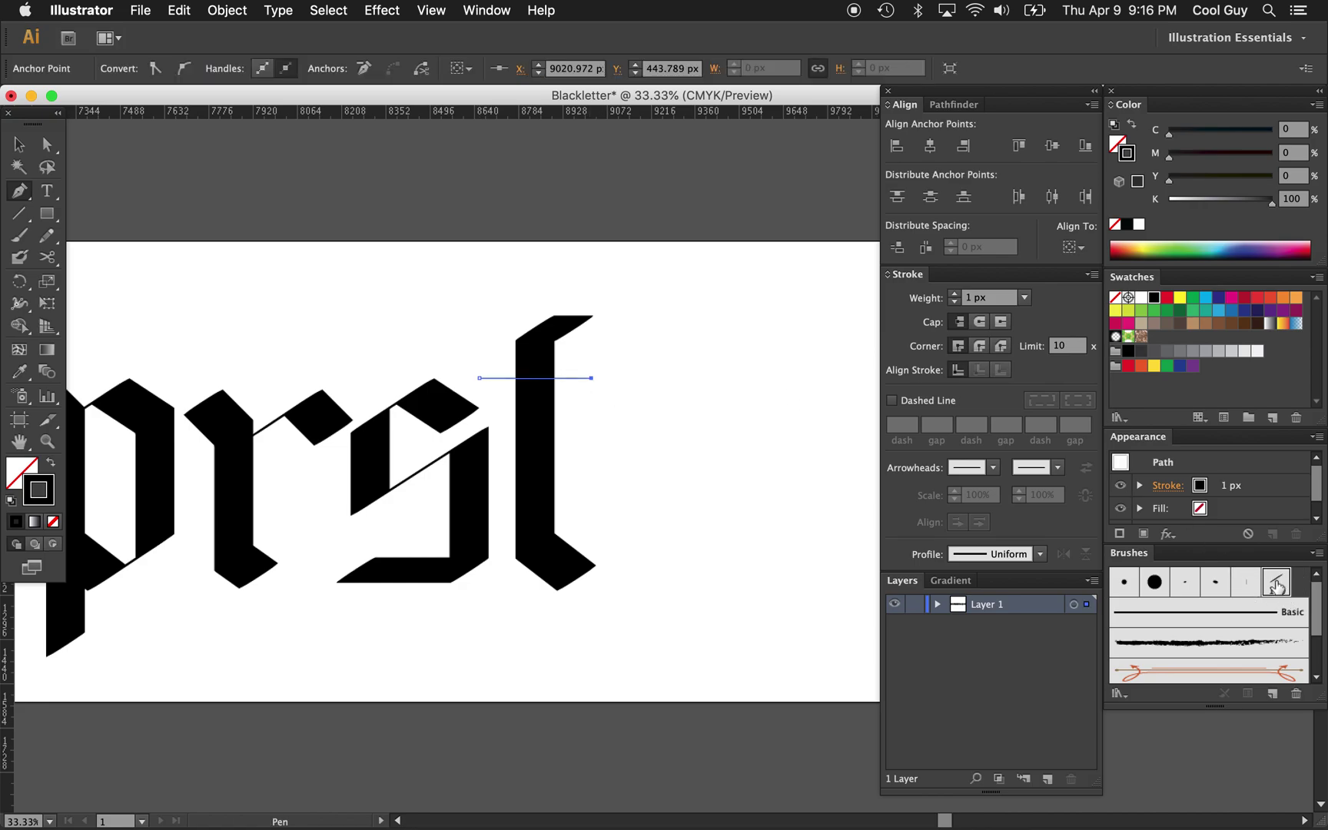
super+click(732, 461)
Step: Duplicate the a and place the copy right after the t as the base for the u
key(z)
alt+click(691, 465)
alt+click(691, 465)
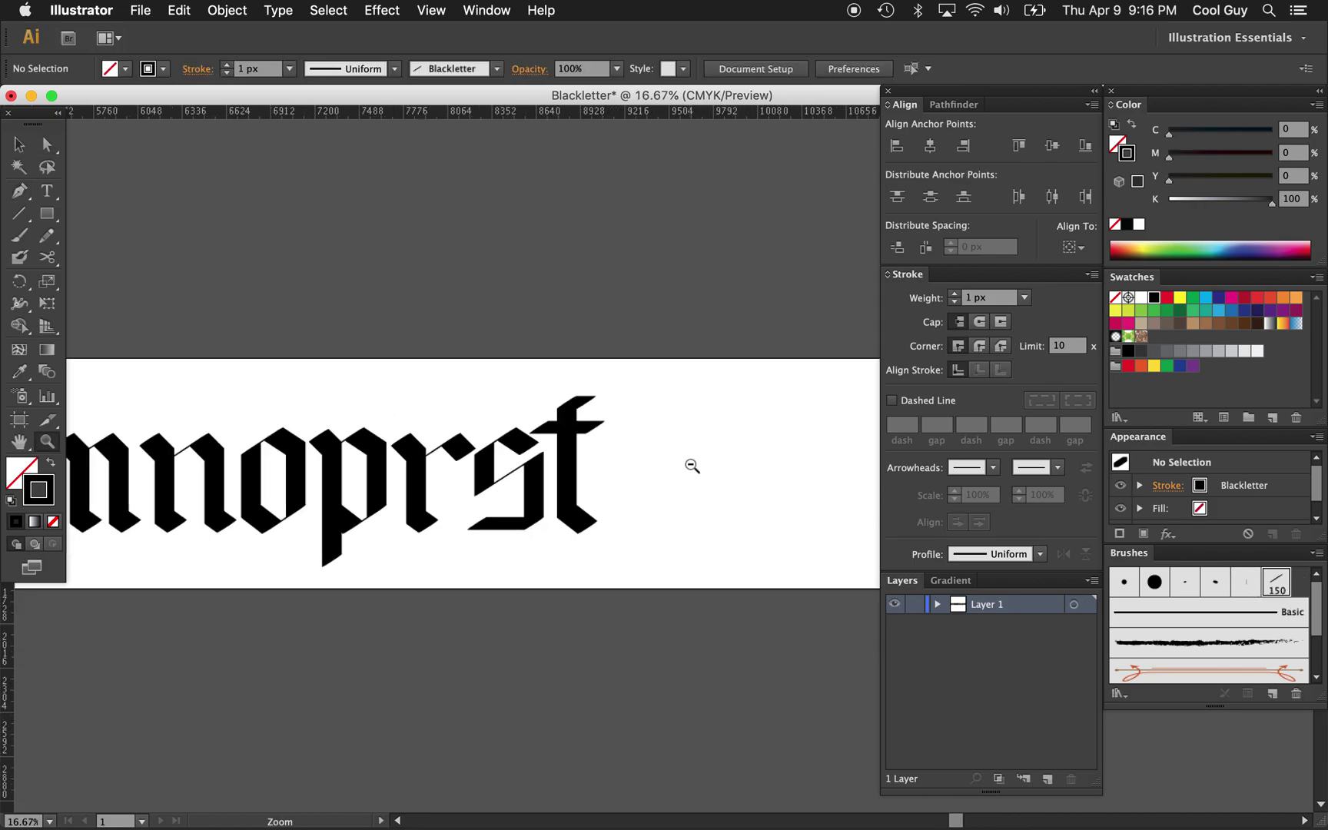
alt+click(688, 468)
alt+click(686, 470)
scroll(686, 470, right, 5)
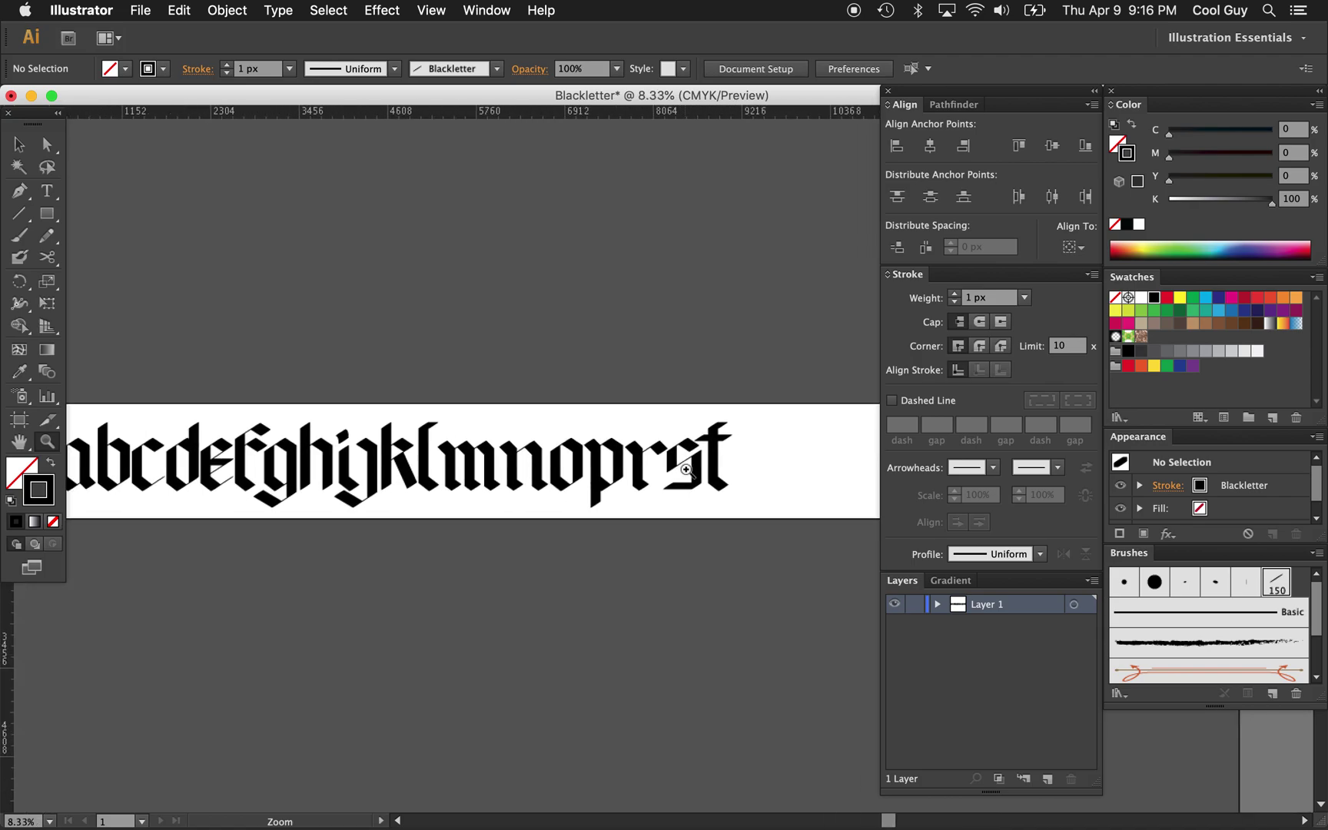
scroll(684, 465, left, 5)
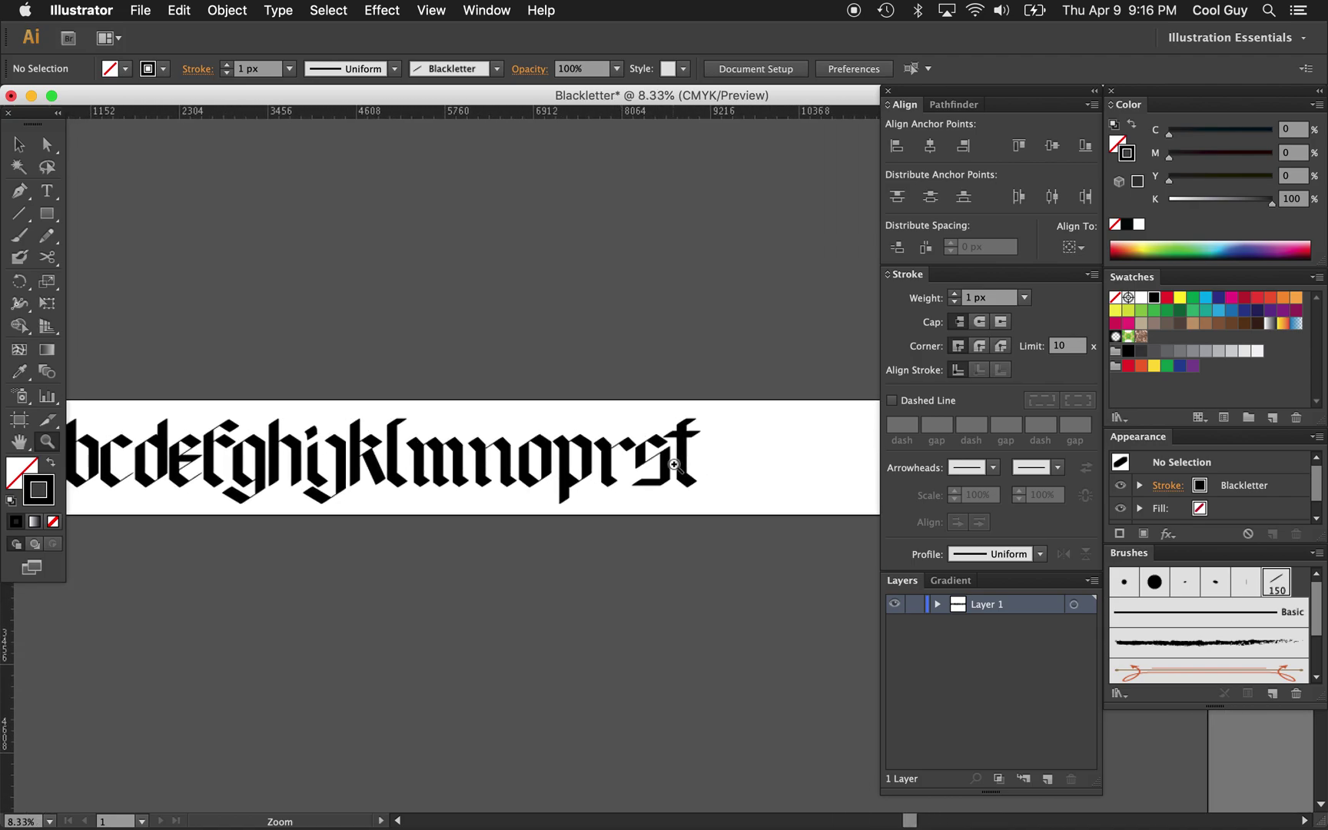
alt+click(675, 463)
scroll(674, 464, right, 1)
key(v)
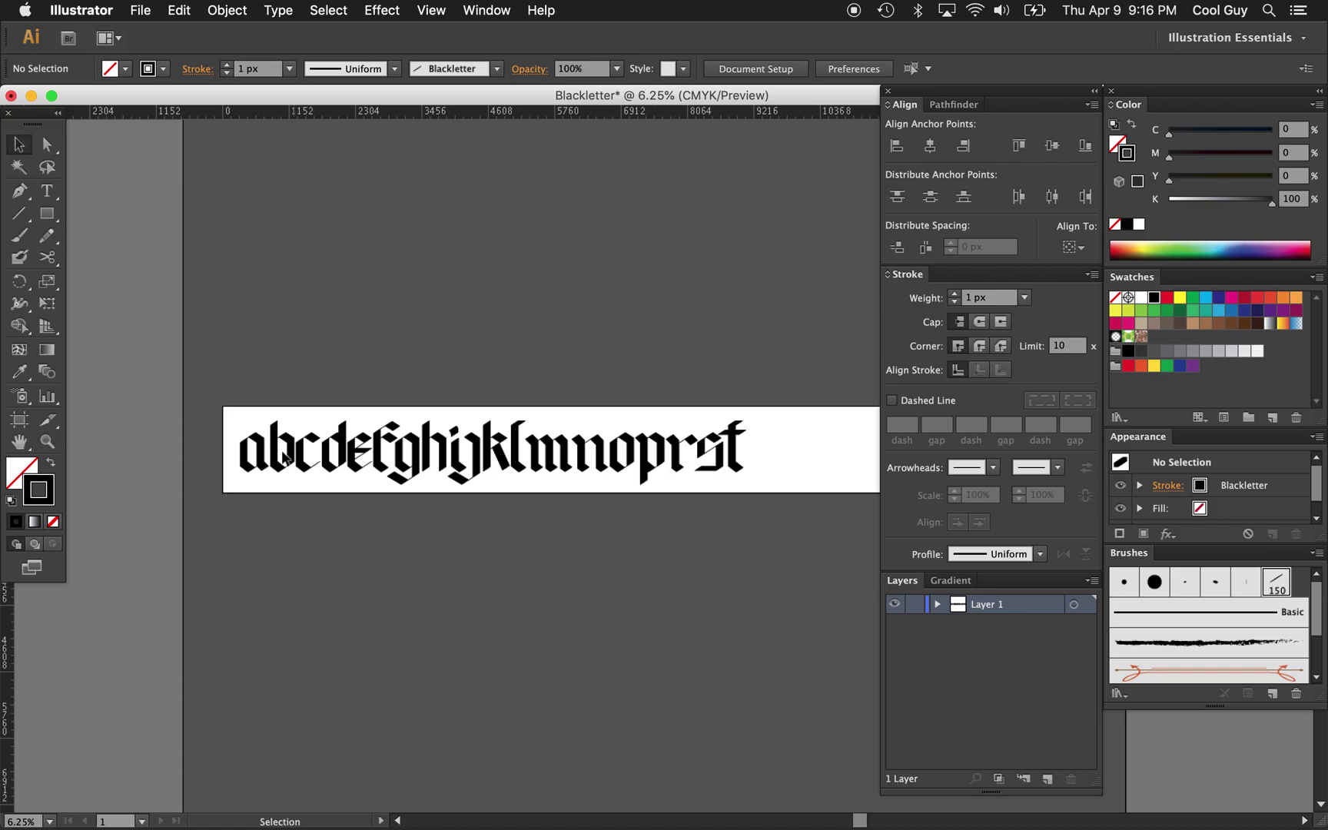
drag(228, 431, 779, 459)
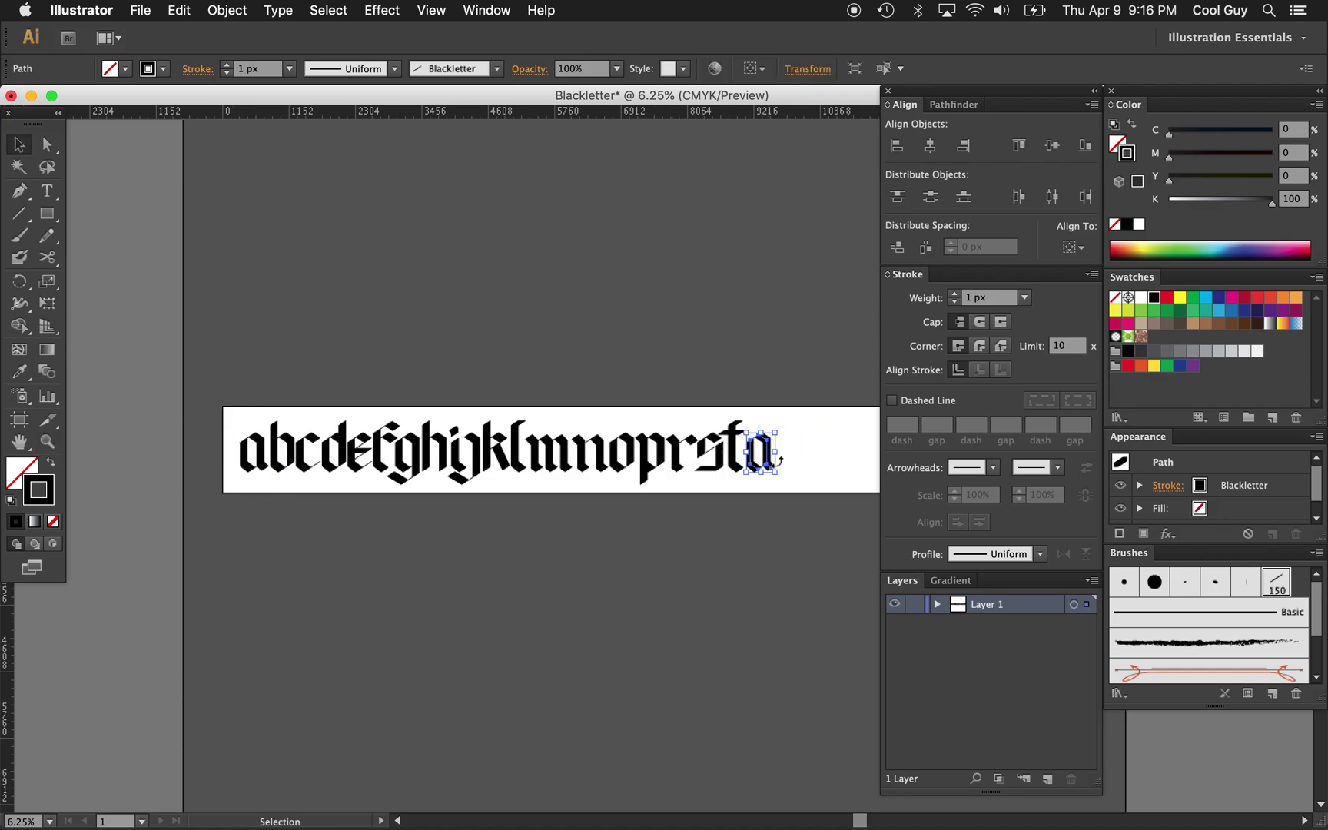
Step: Cut the copied a's path at its two upper corners with the Scissors tool and delete the top arch
key(z)
click(779, 461)
click(837, 470)
click(836, 471)
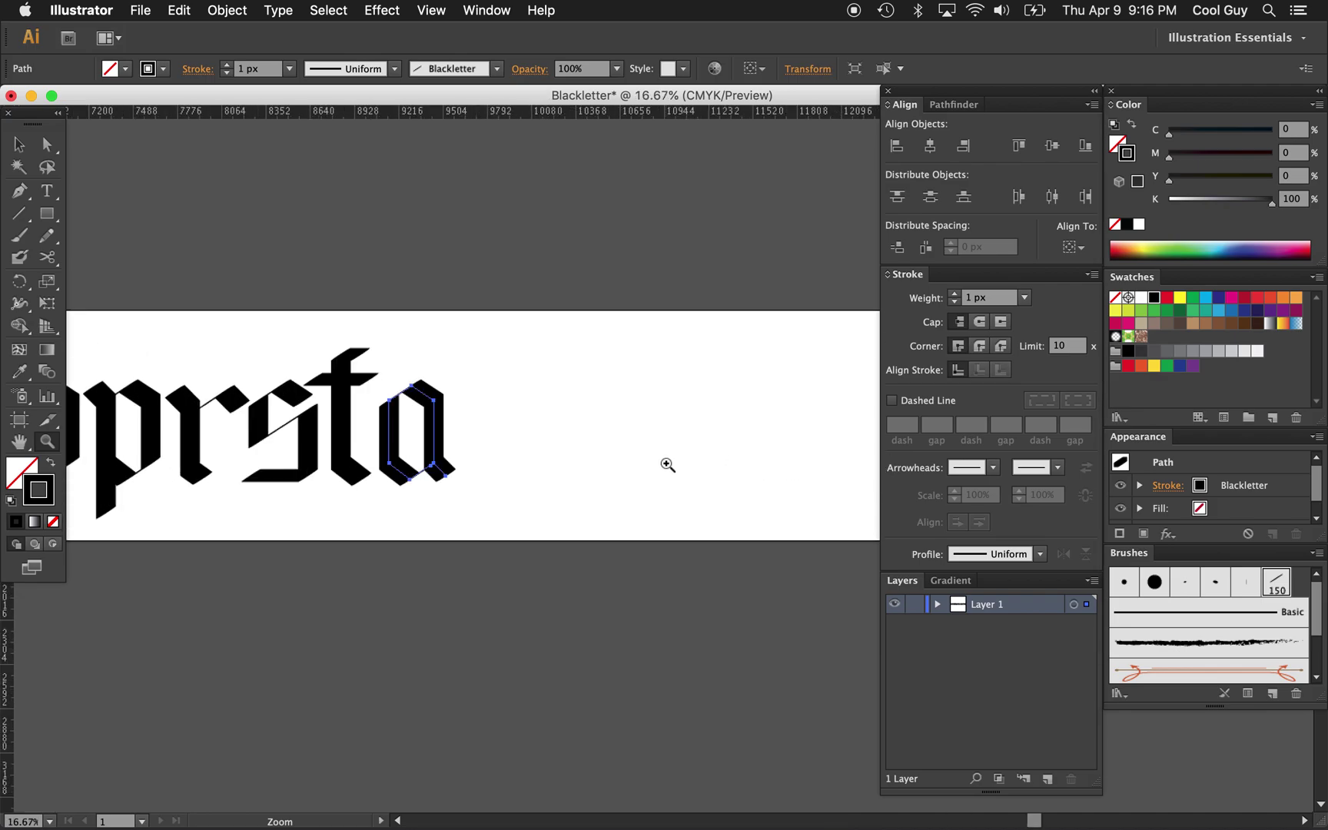
click(484, 463)
click(569, 476)
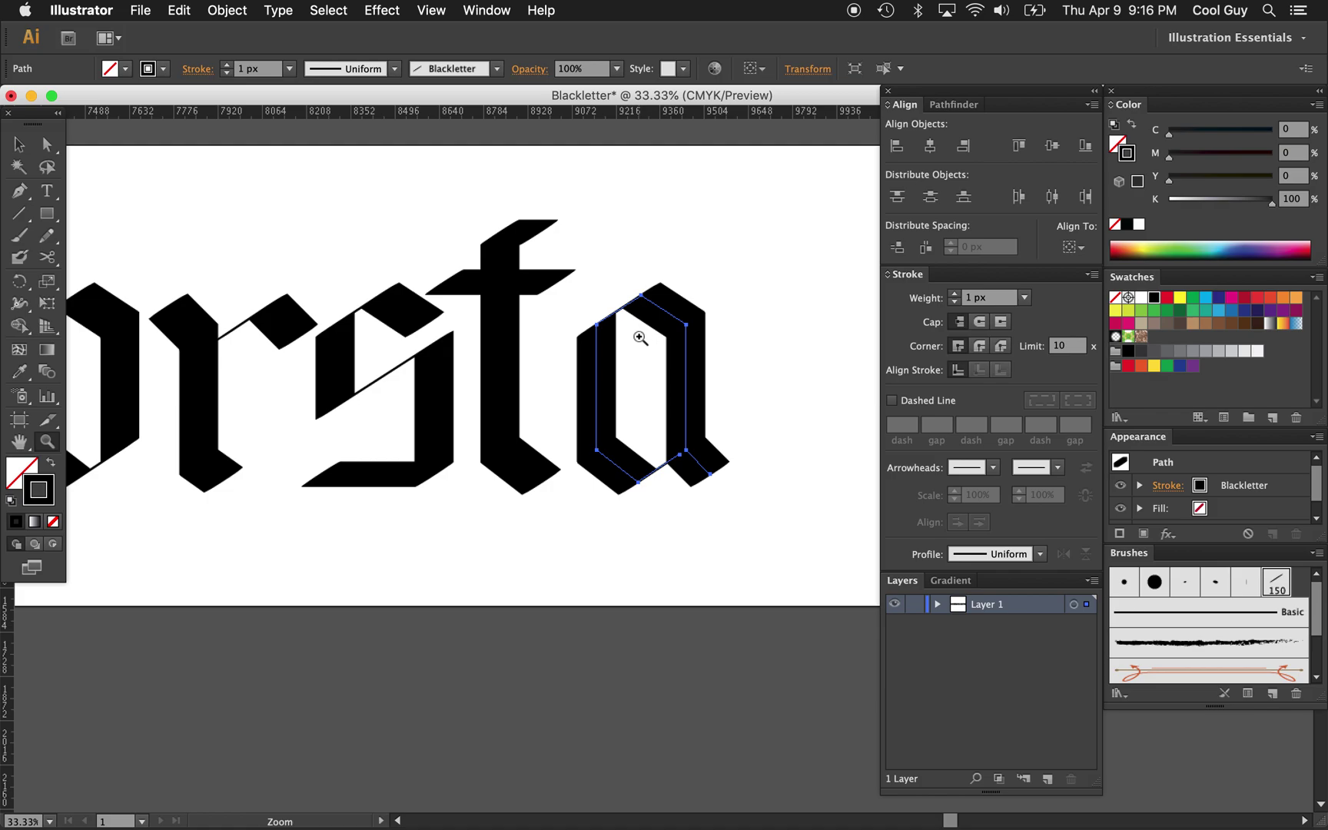
key(c)
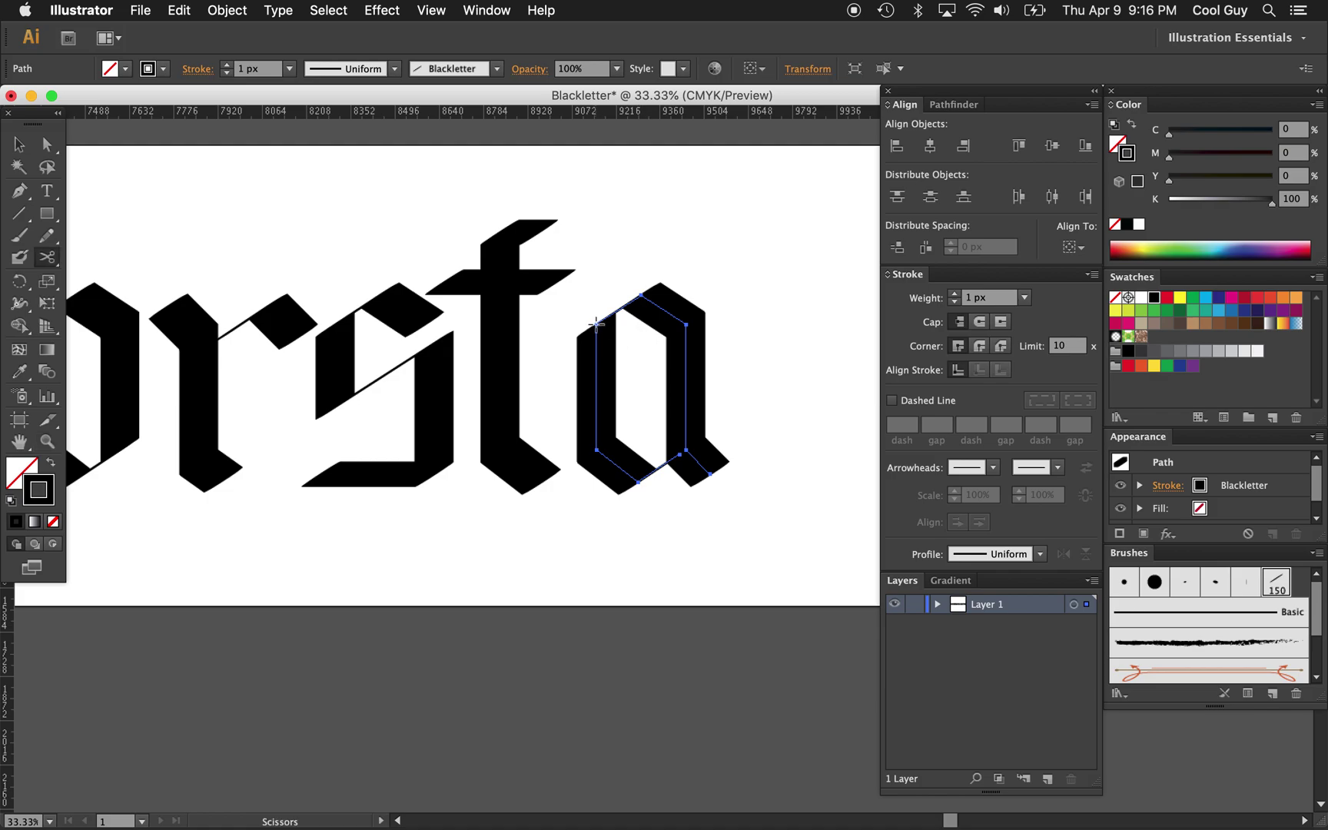
click(597, 324)
click(686, 324)
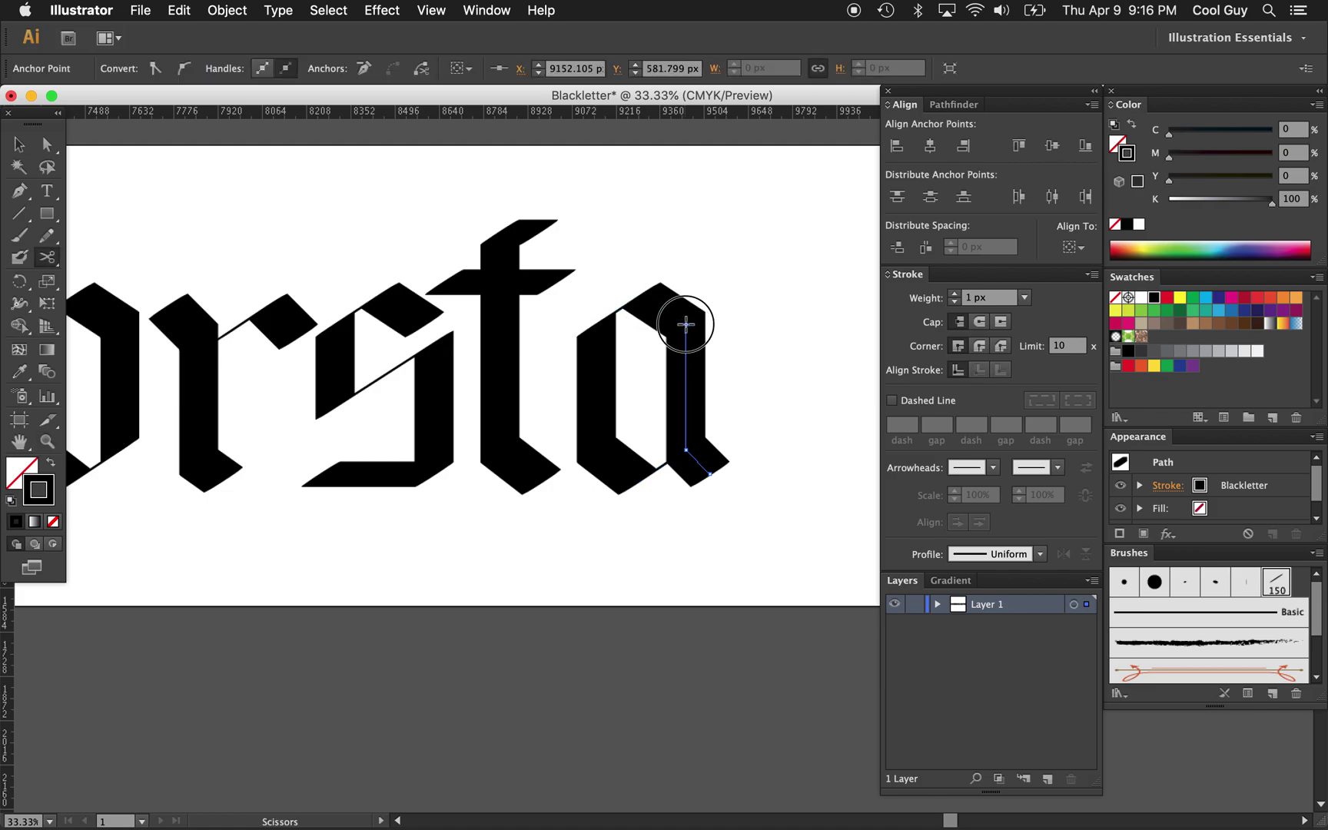
key(v)
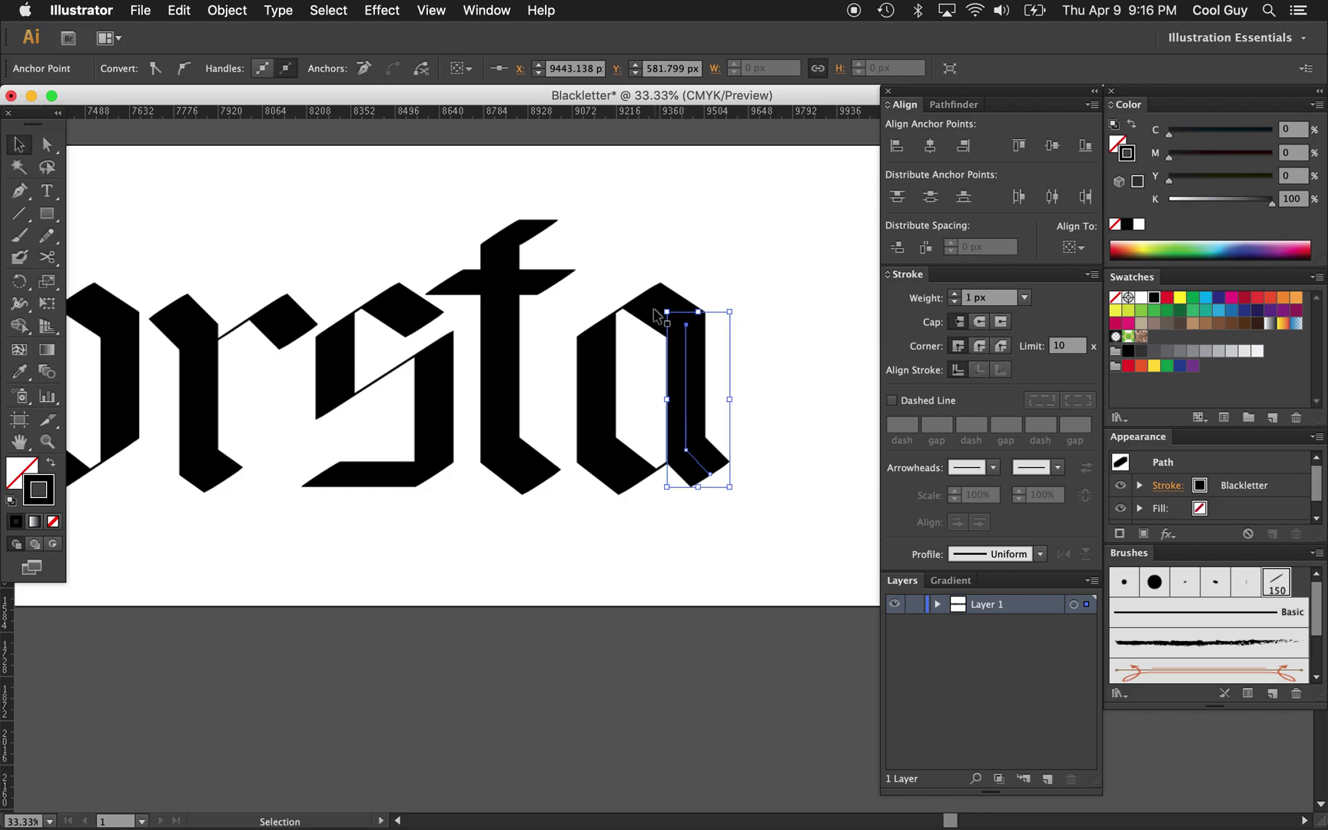
click(645, 305)
key(Delete)
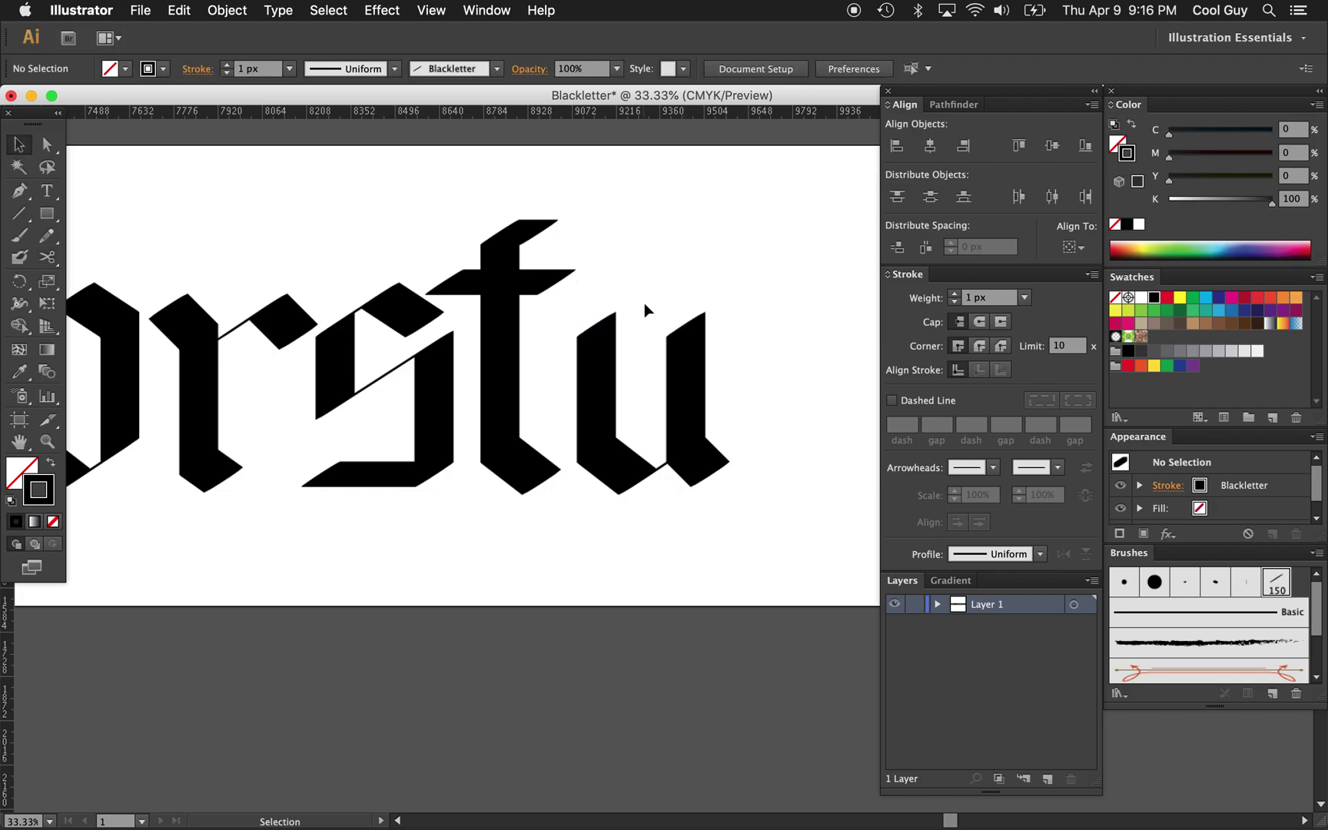
Step: Raise the u's right stem end to Y 511.799 px and extend the left stem's top with a short diagonal stroke up and left
key(a)
drag(721, 301, 662, 353)
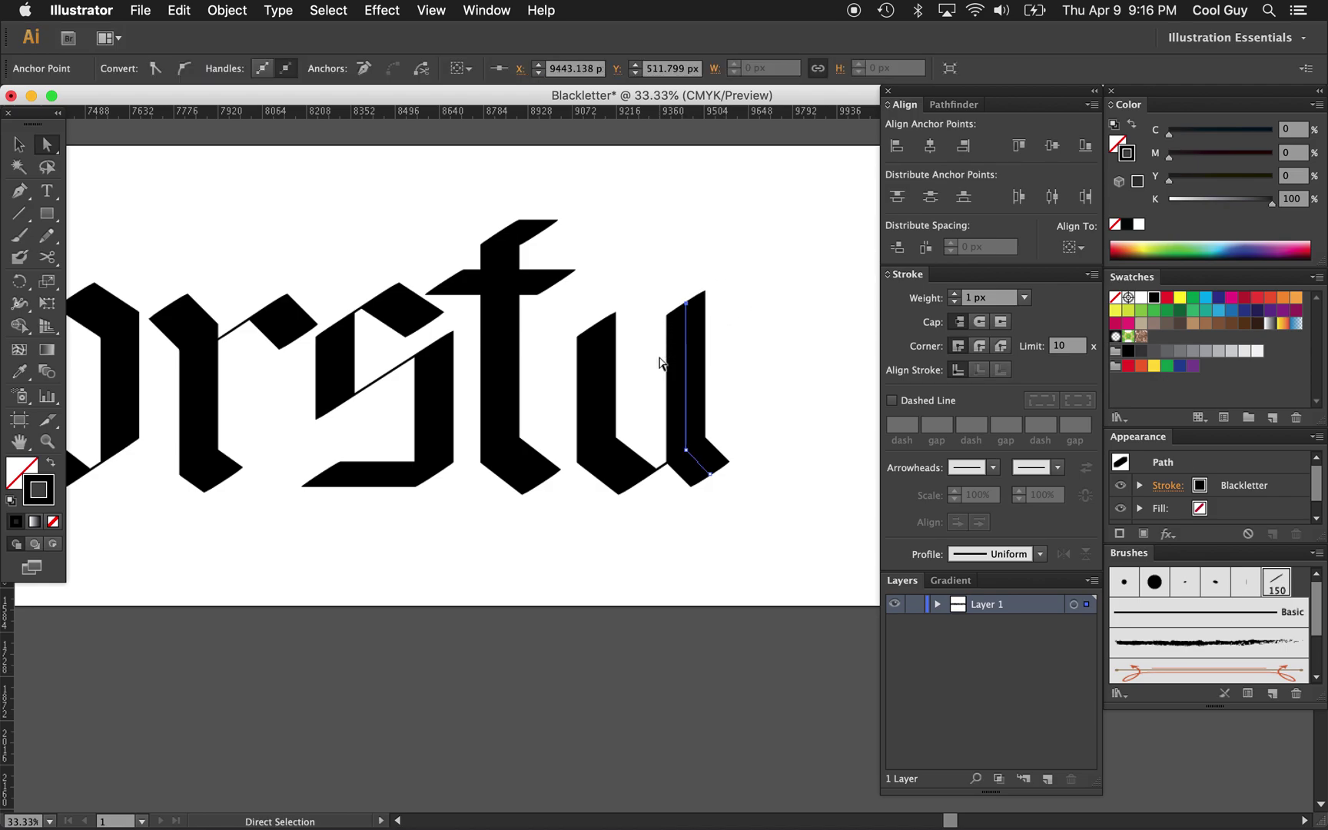
key(a)
click(601, 352)
key(p)
click(598, 325)
click(576, 305)
key(a)
click(530, 361)
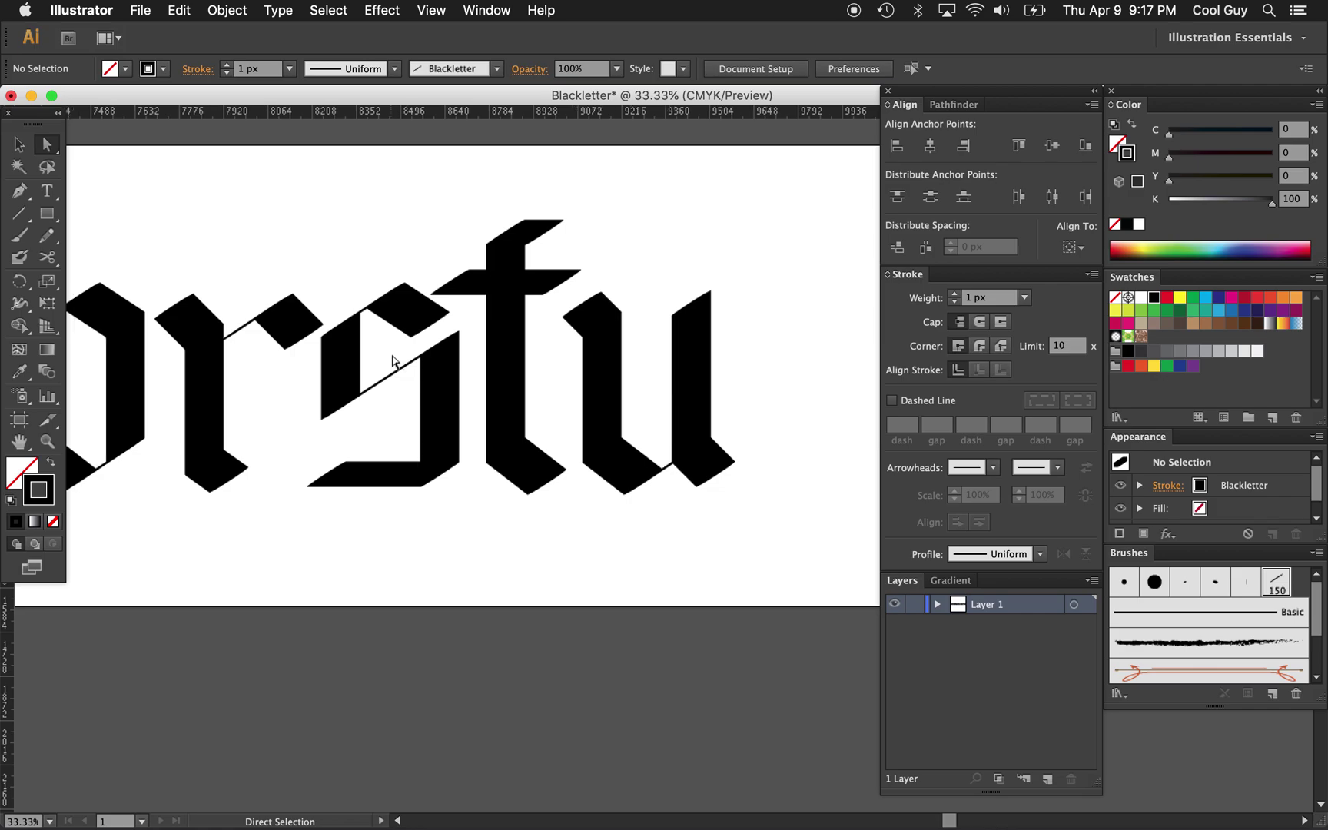
Step: Examine the finished u's shape and spacing against the t and the rest of the alphabet
scroll(394, 361, left, 3)
scroll(394, 361, down, 1)
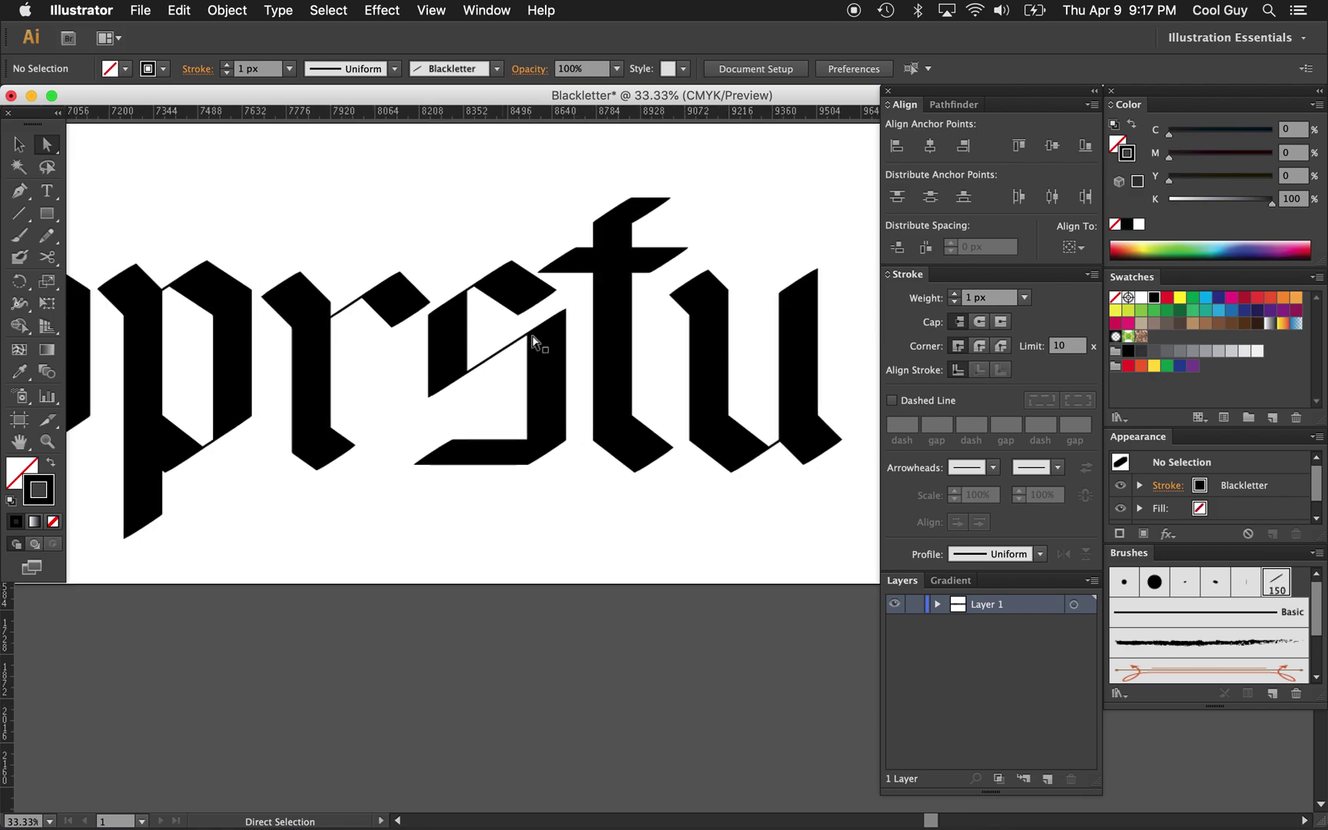
key(z)
alt+click(711, 435)
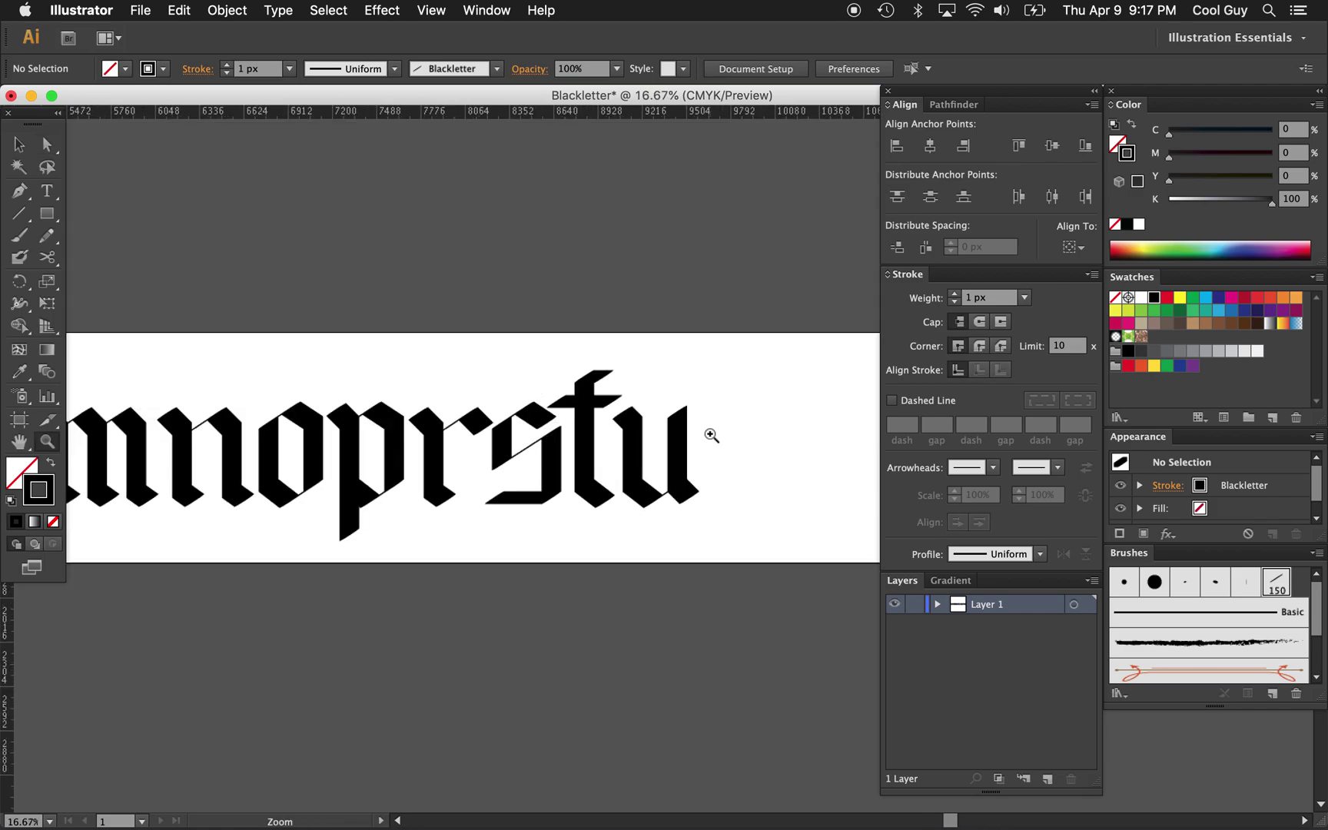
key(v)
click(629, 498)
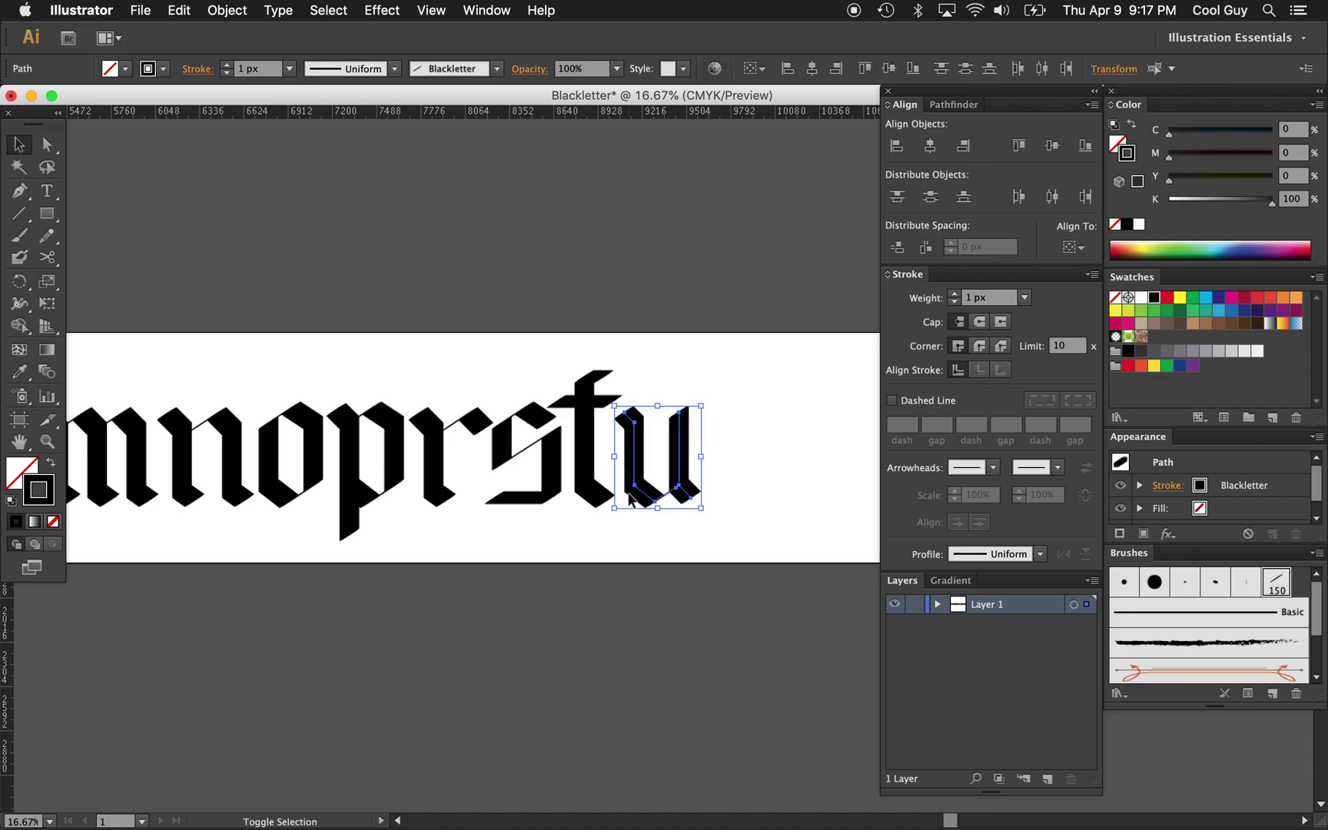
click(716, 463)
key(z)
alt+click(717, 465)
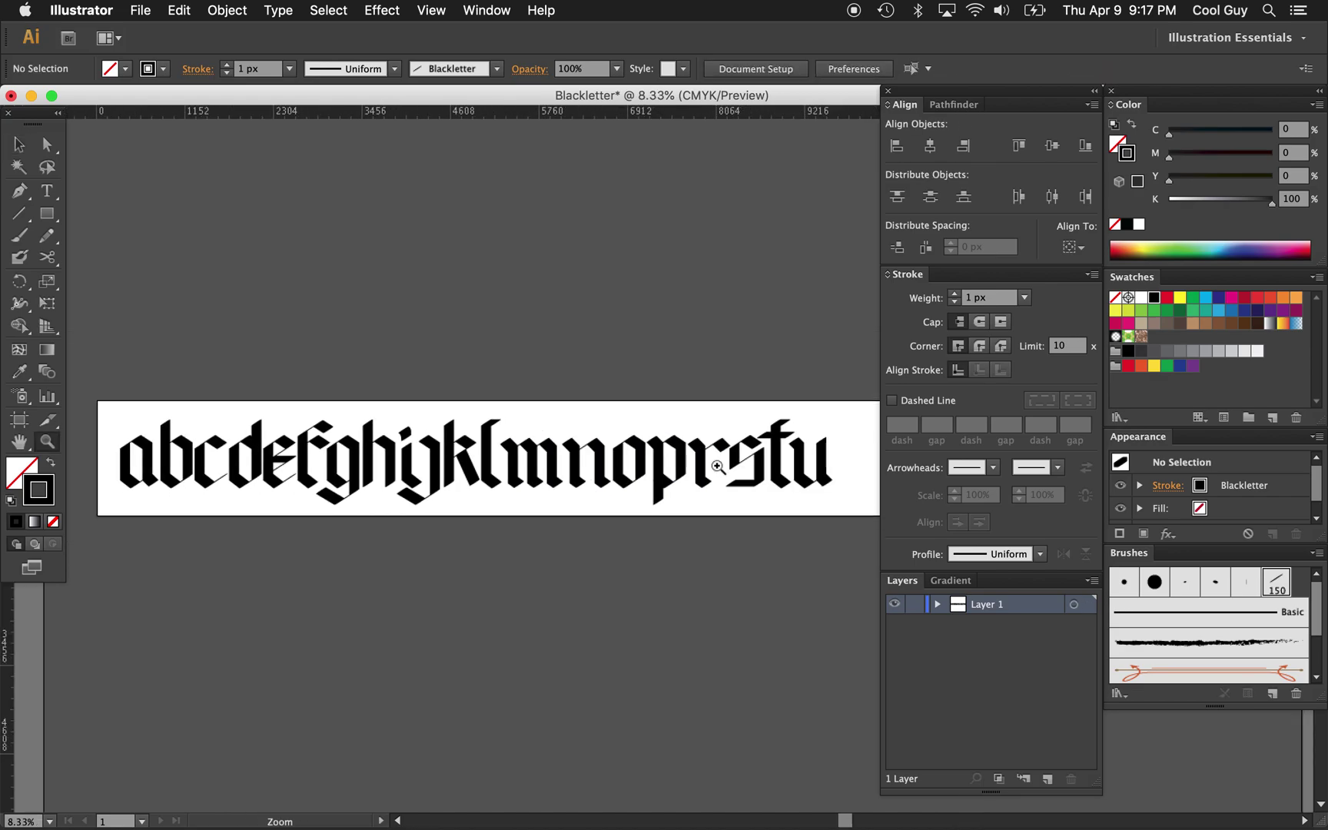
Step: Duplicate the whole u and place the copy directly to its right as the base for the v
click(666, 466)
click(669, 466)
click(670, 465)
key(v)
drag(602, 380, 443, 563)
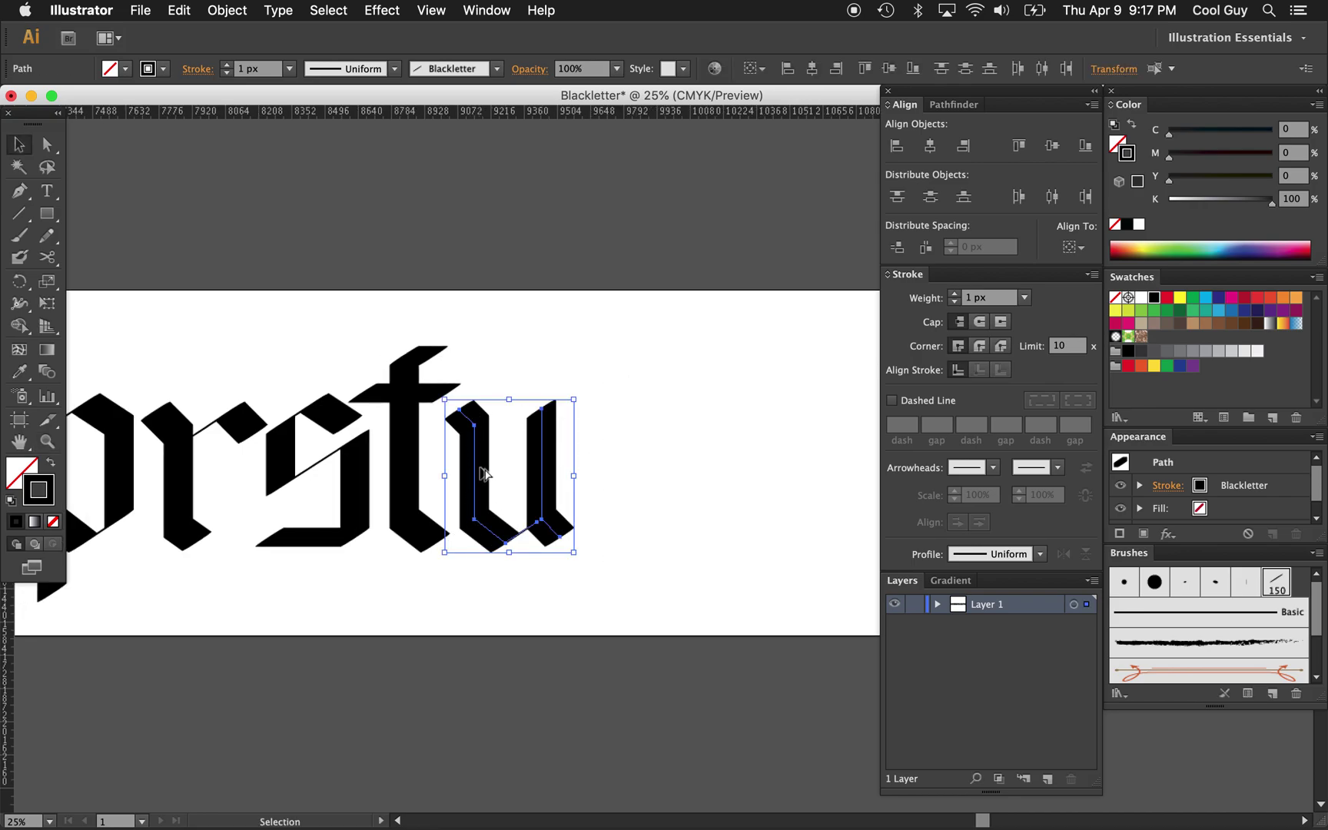
alt+drag(478, 472, 607, 476)
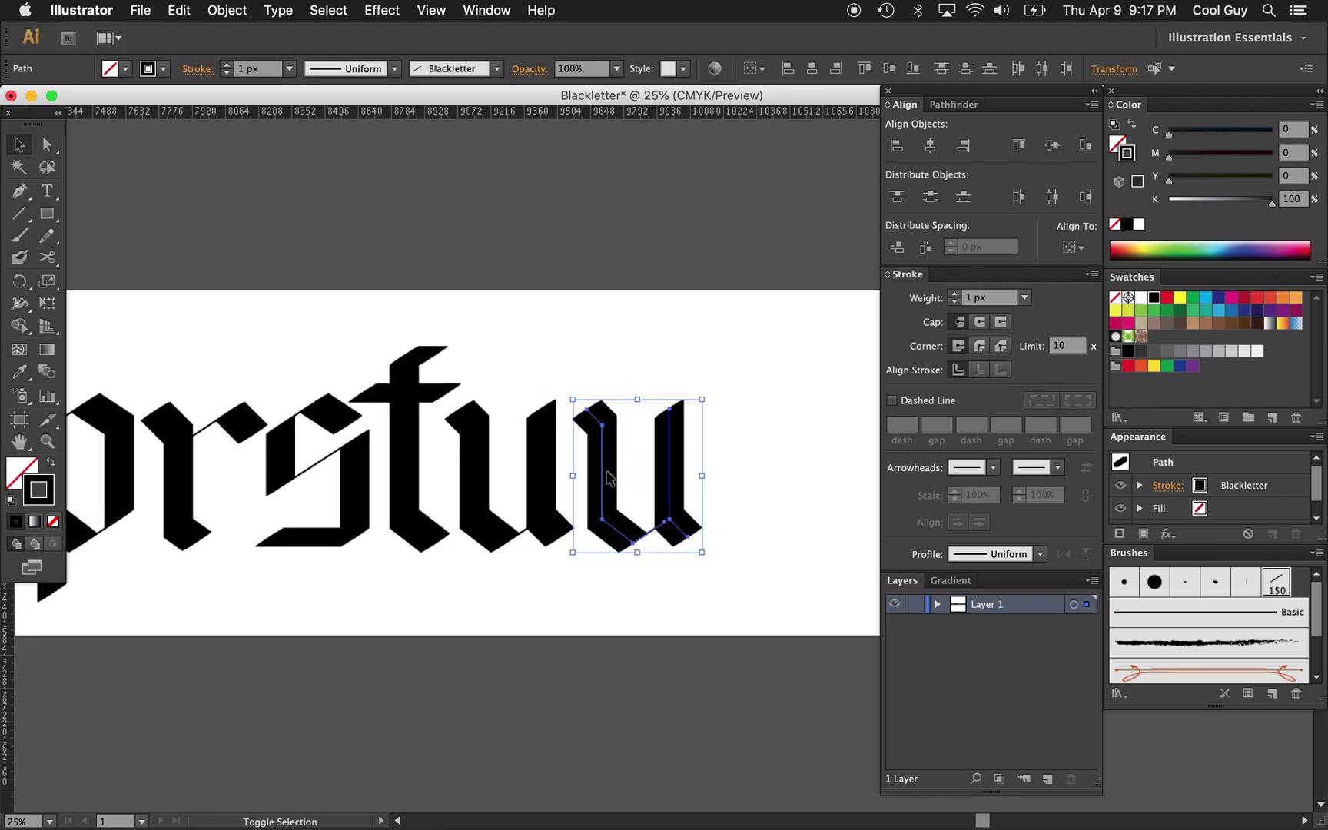
click(732, 512)
Step: Remove the foot of the copied u's right stem by deleting its end anchor point, forming a v
key(z)
click(705, 513)
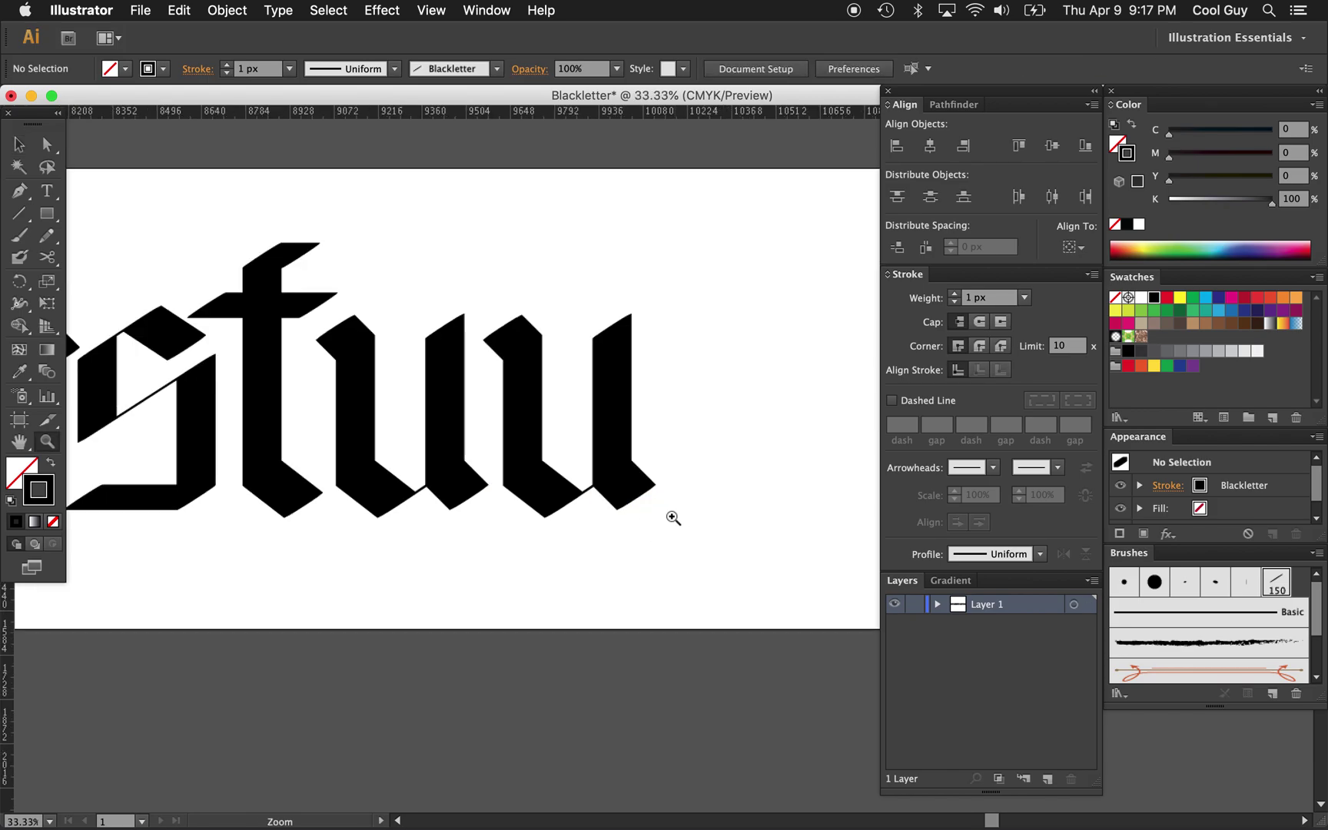
click(673, 517)
key(a)
click(608, 444)
key(minus)
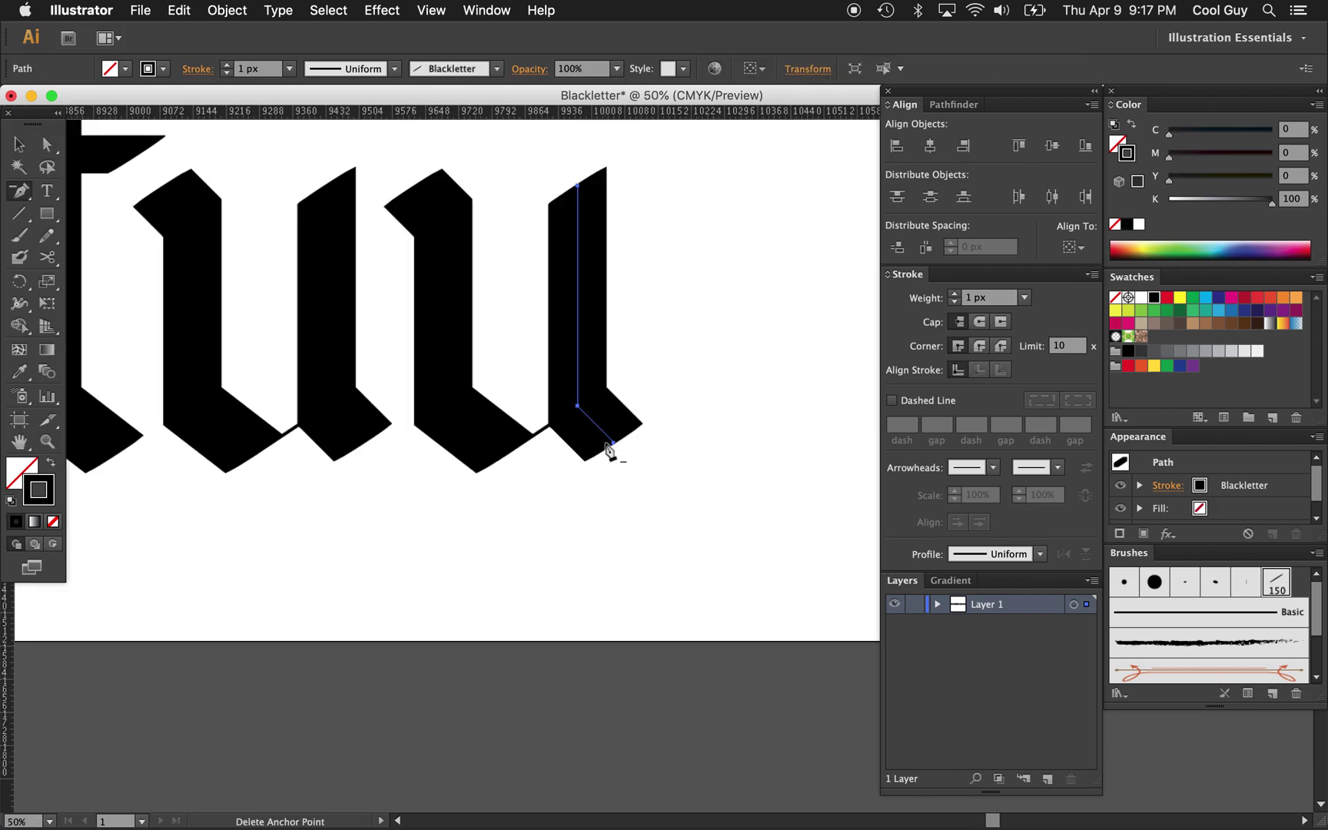
click(612, 445)
key(super+shift+a)
Step: Duplicate the whole v and place the copy to its right as the base for the next letter
key(z)
alt+click(619, 461)
alt+click(619, 461)
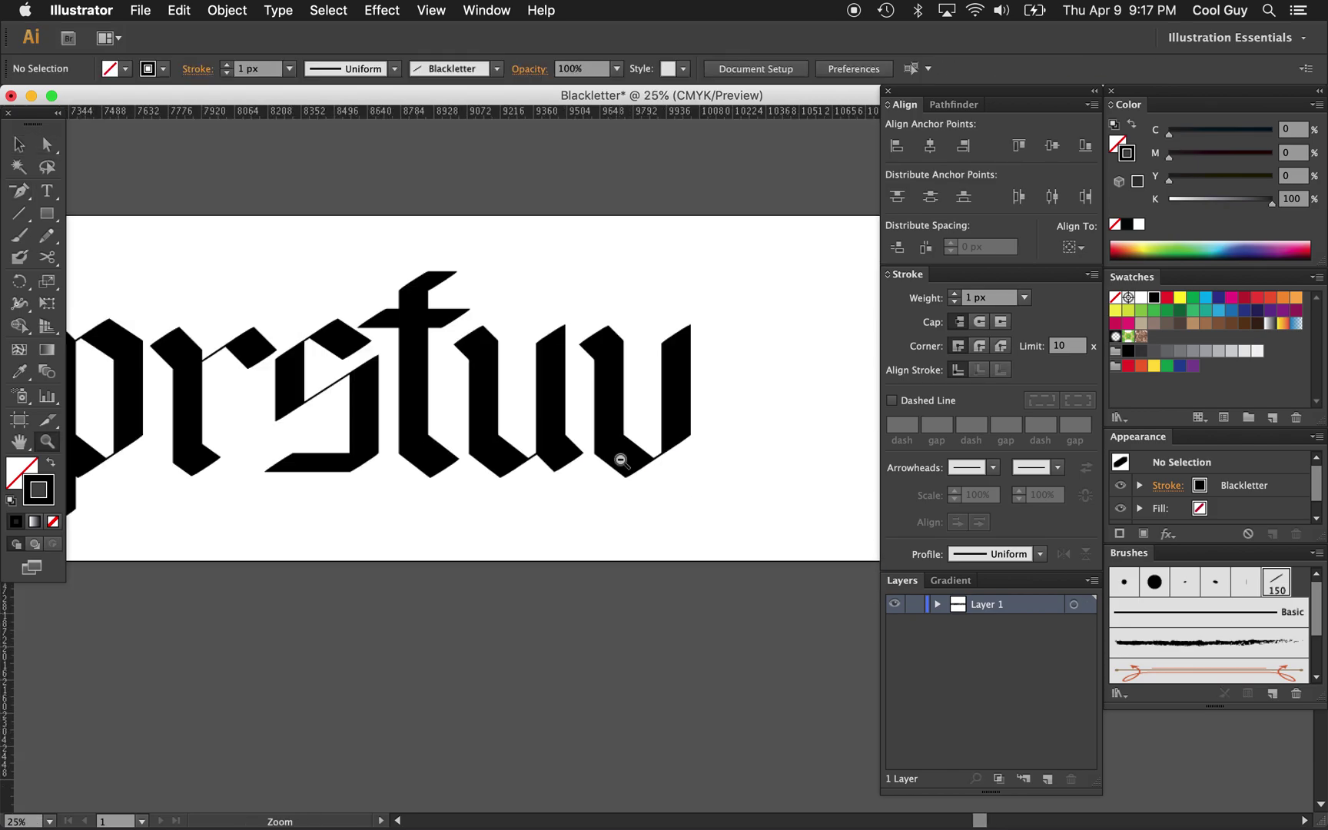
alt+click(692, 495)
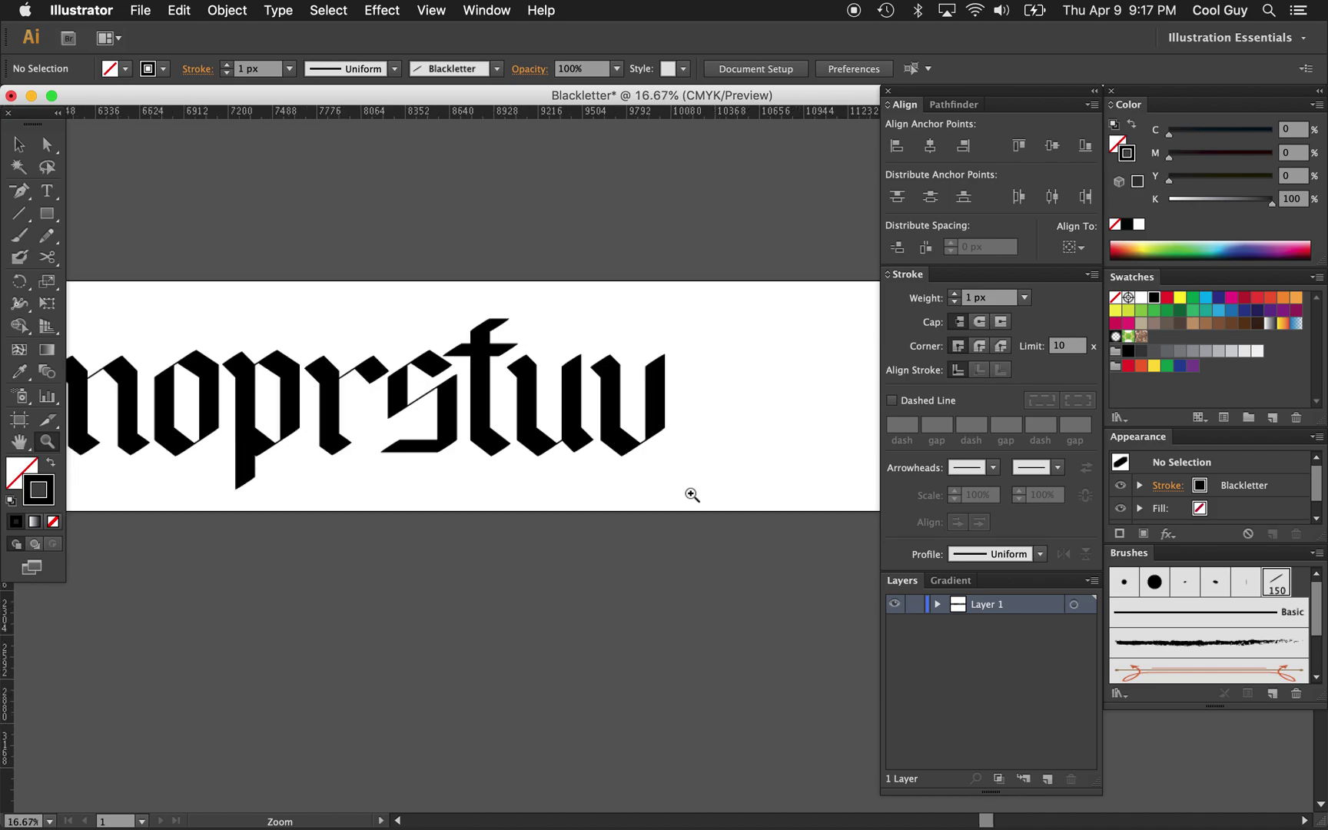
click(691, 435)
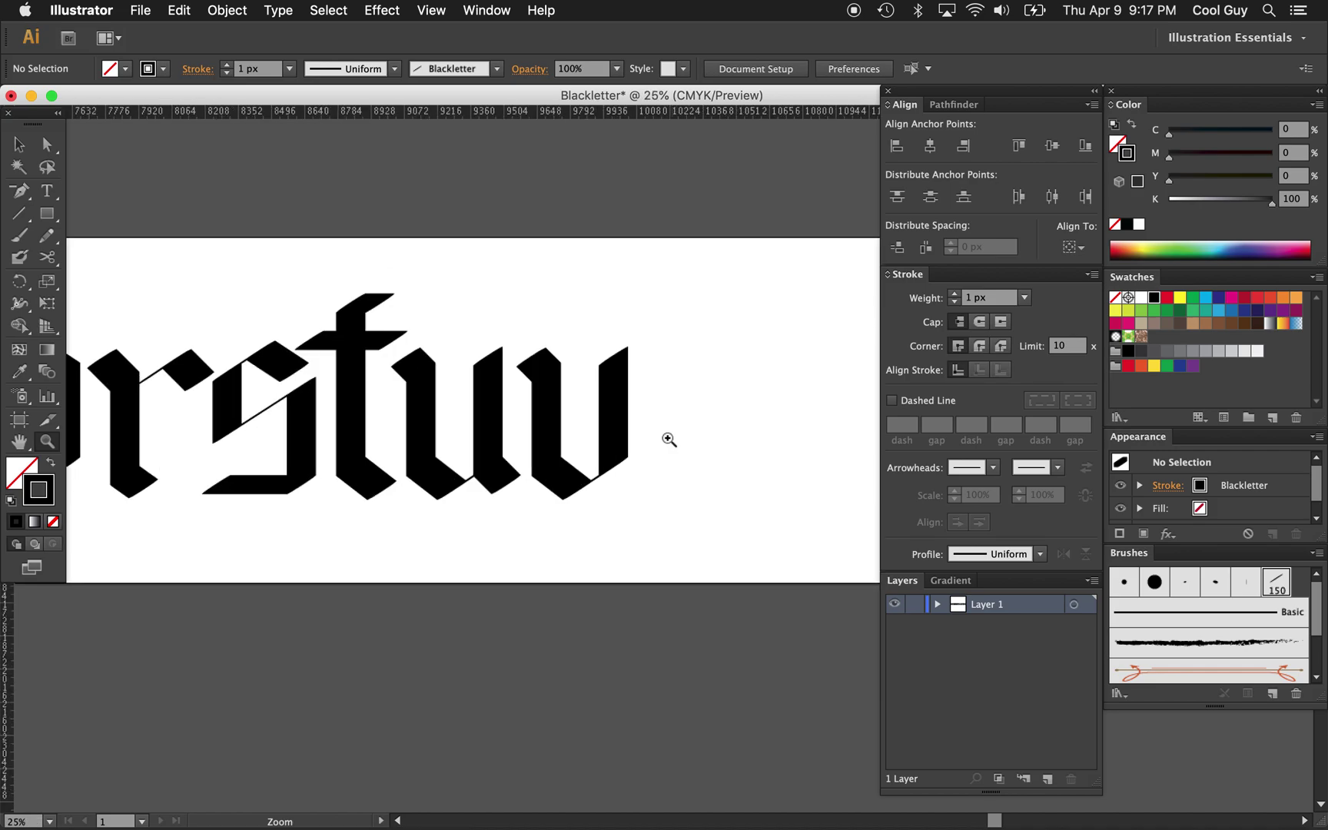
scroll(669, 443, right, 3)
key(v)
drag(592, 336, 456, 473)
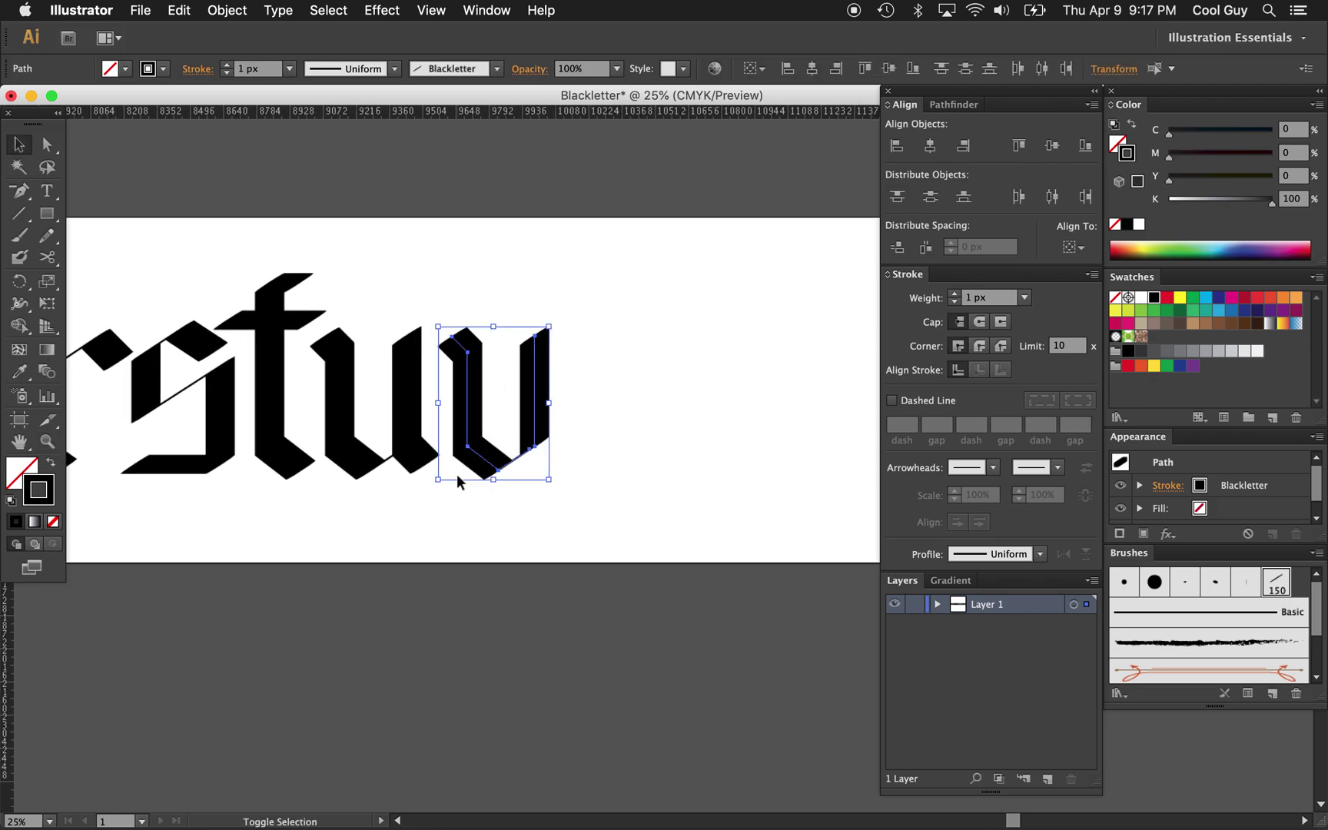
click(638, 403)
drag(593, 317, 590, 411)
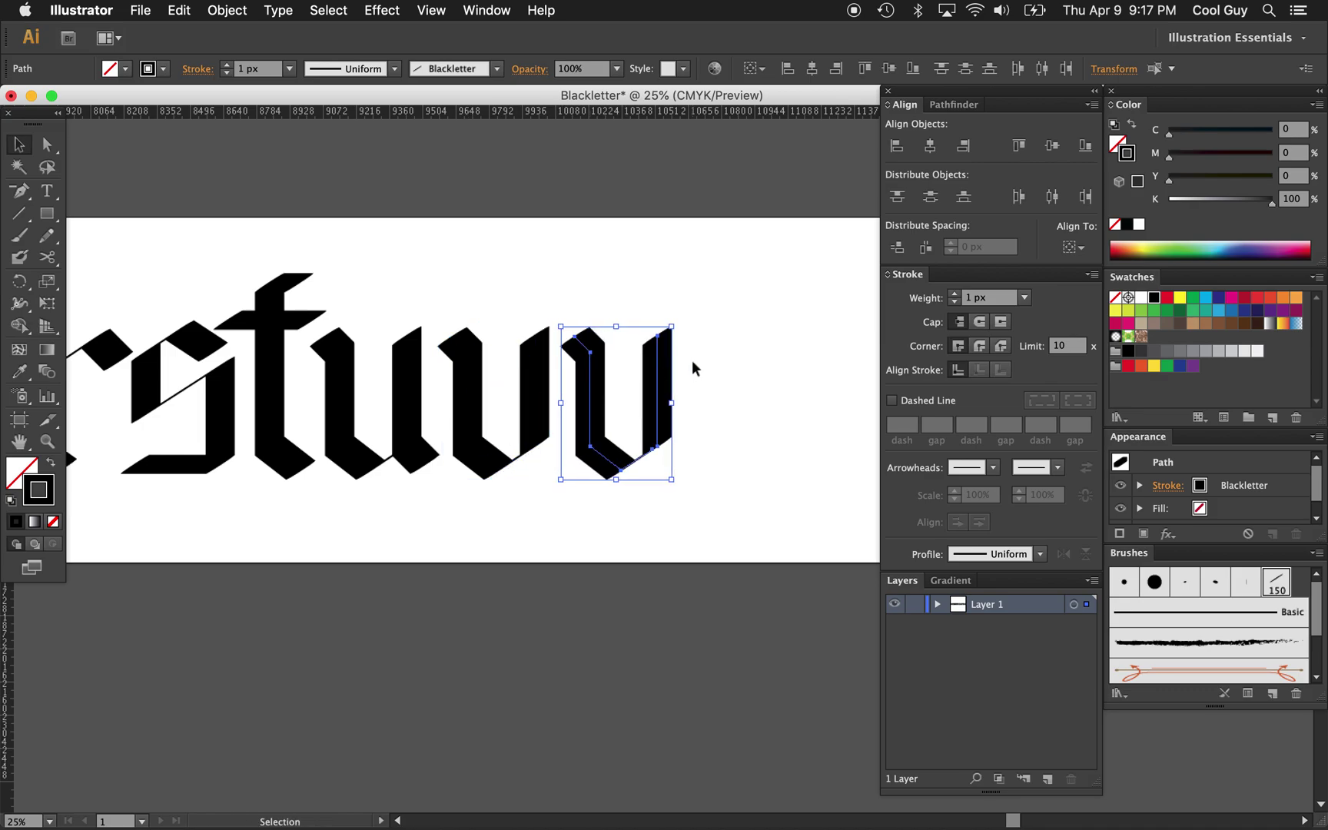
Step: Duplicate the v one stem-width to the right to form a w, and delete the top anchor points of the copy's overlapping left stem
drag(606, 394, 661, 400)
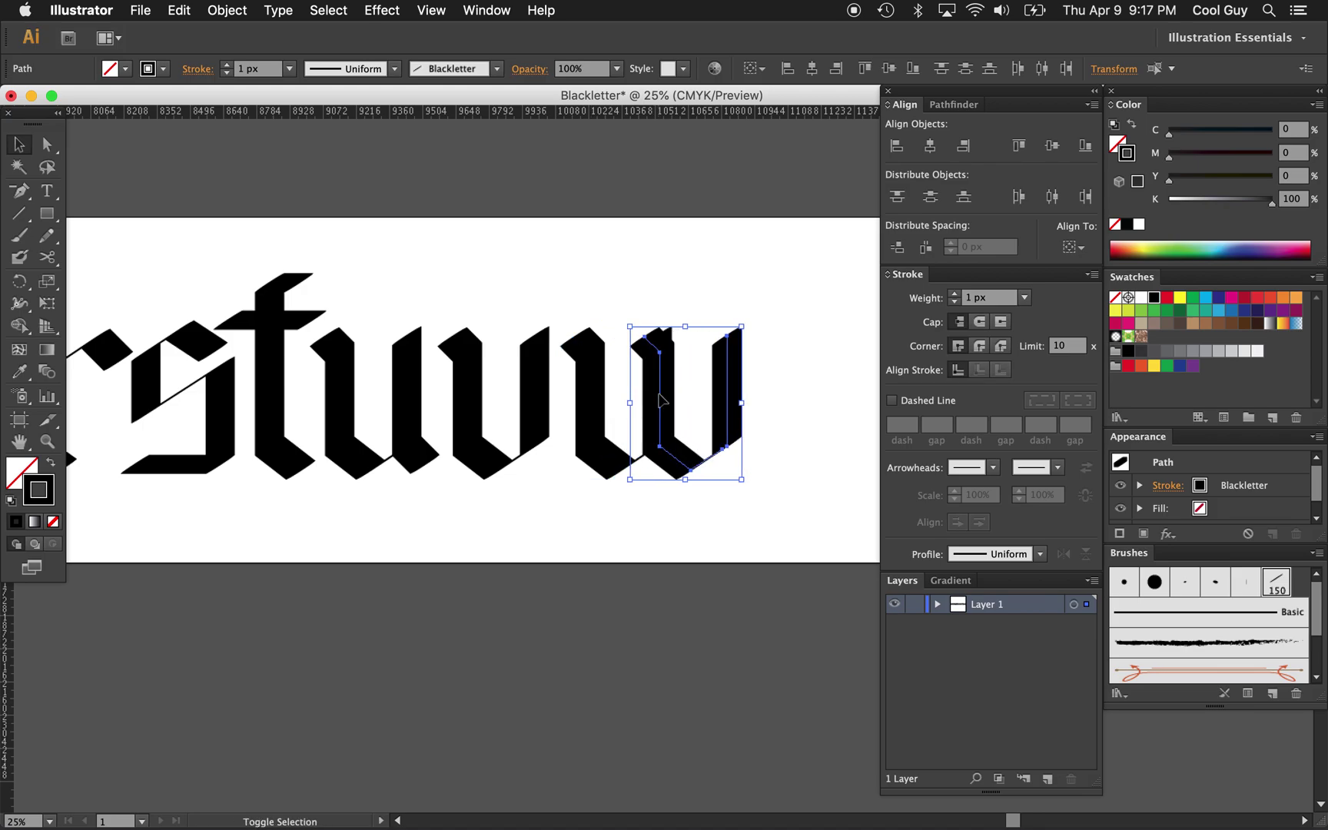
click(753, 368)
click(728, 376)
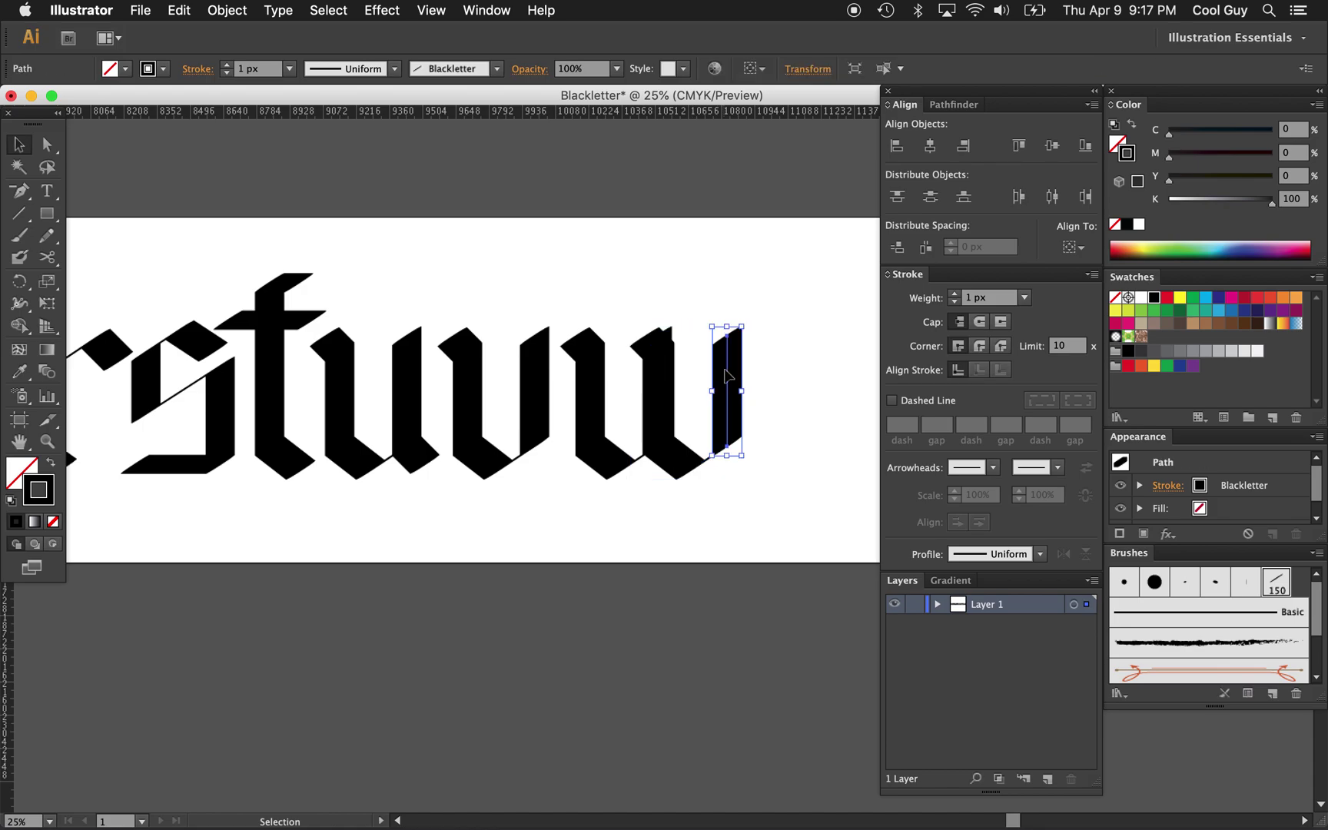
click(660, 378)
key(p)
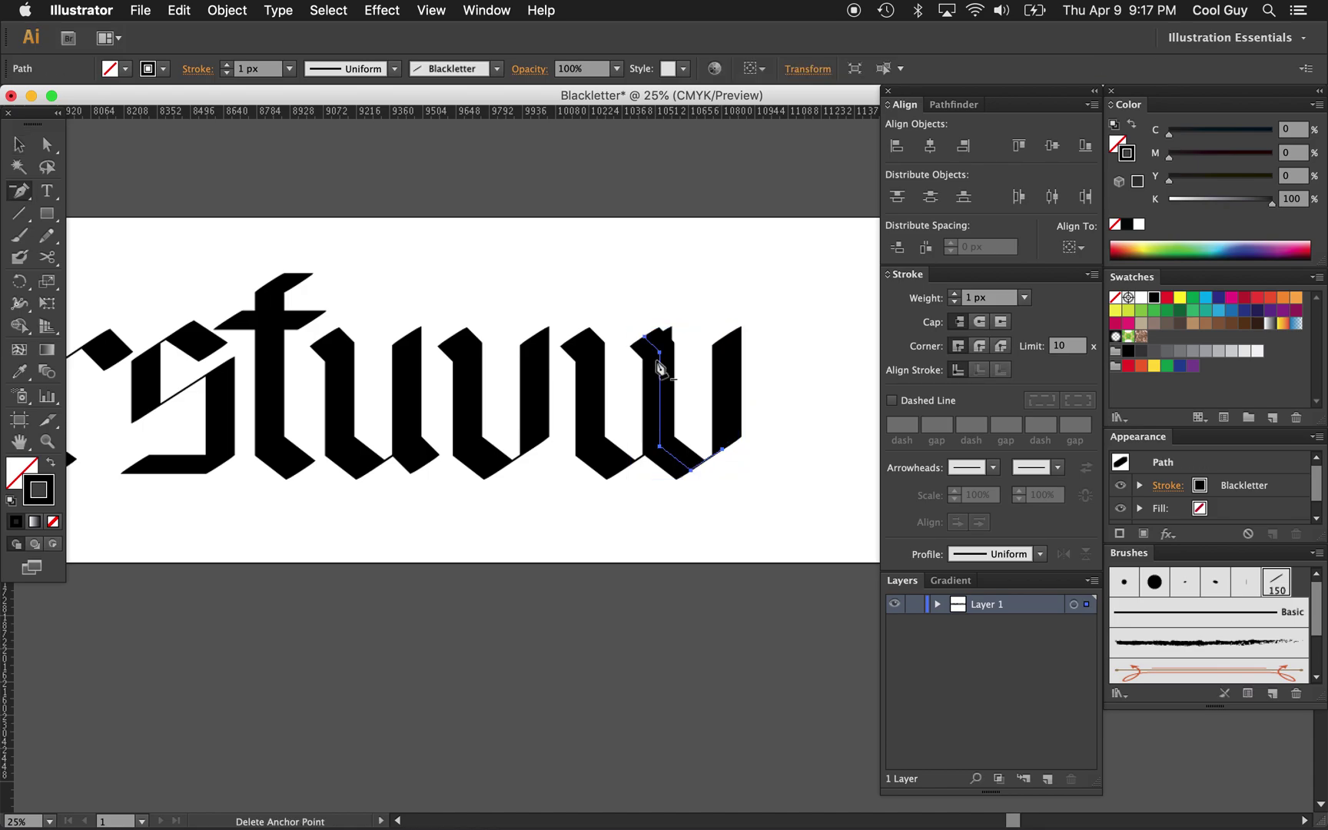
click(637, 339)
click(660, 355)
key(a)
click(741, 483)
Step: Shift the w's second half slightly left until its lower stroke lines up flush with the middle stem
key(z)
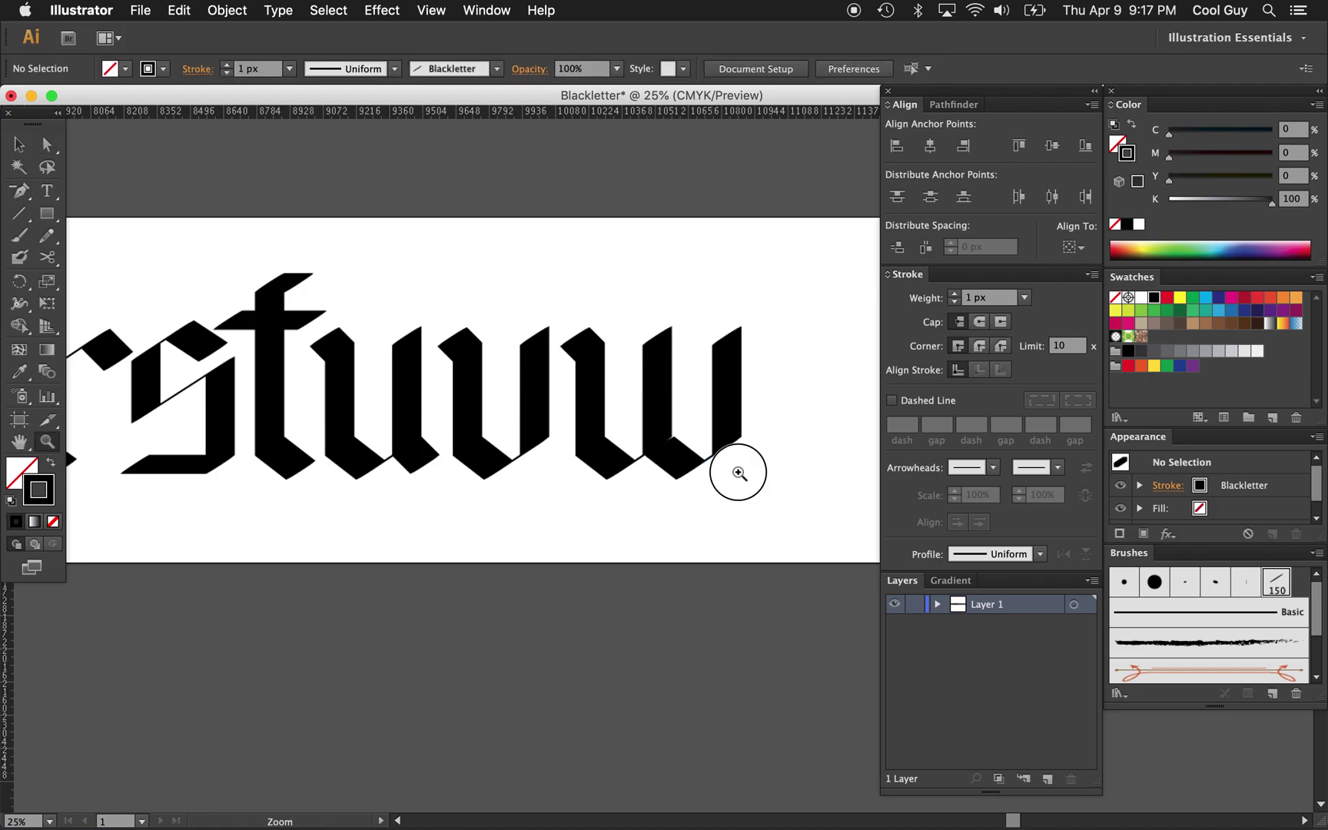
click(735, 474)
click(688, 412)
key(v)
drag(672, 349, 543, 570)
key(Left)
key(Left)
key(Left)
key(Left)
key(Left)
key(Left)
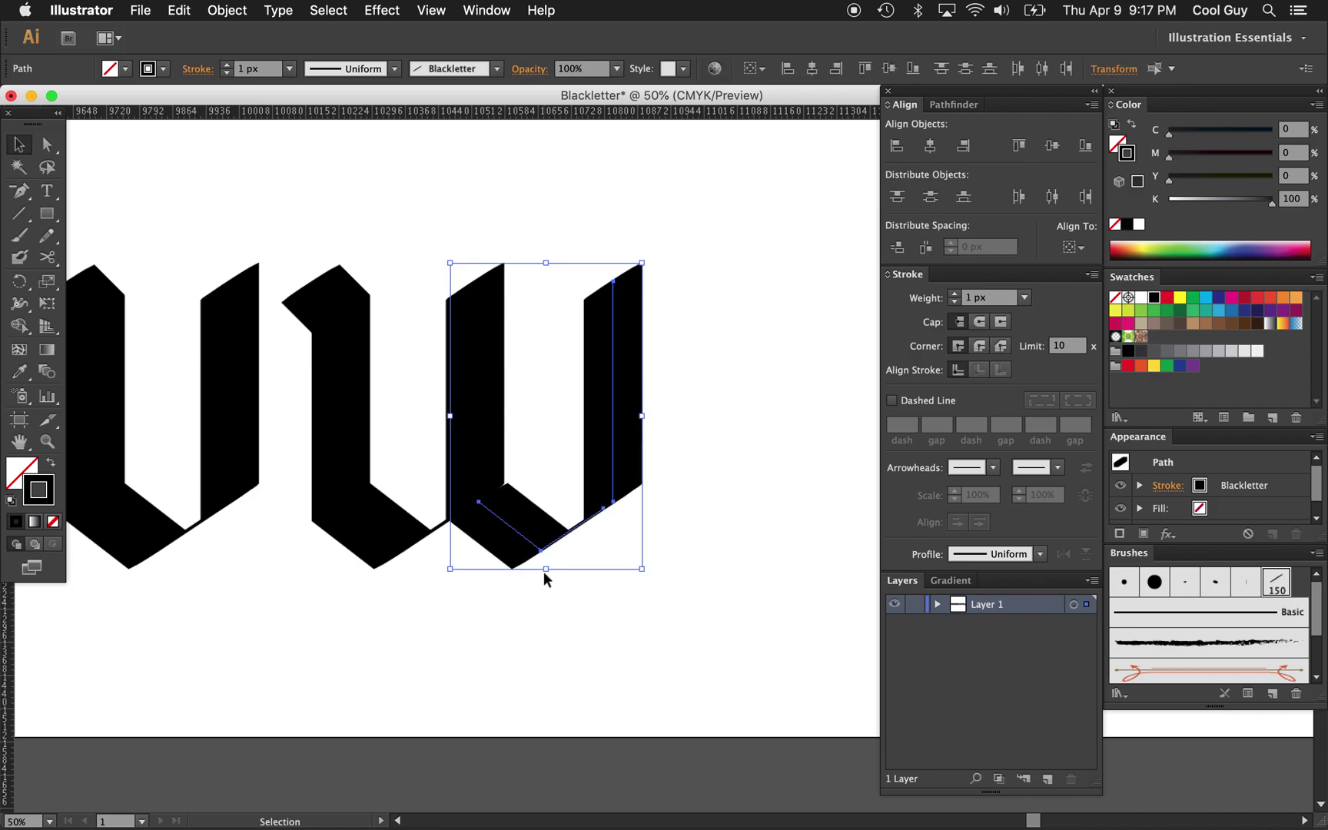
key(Left)
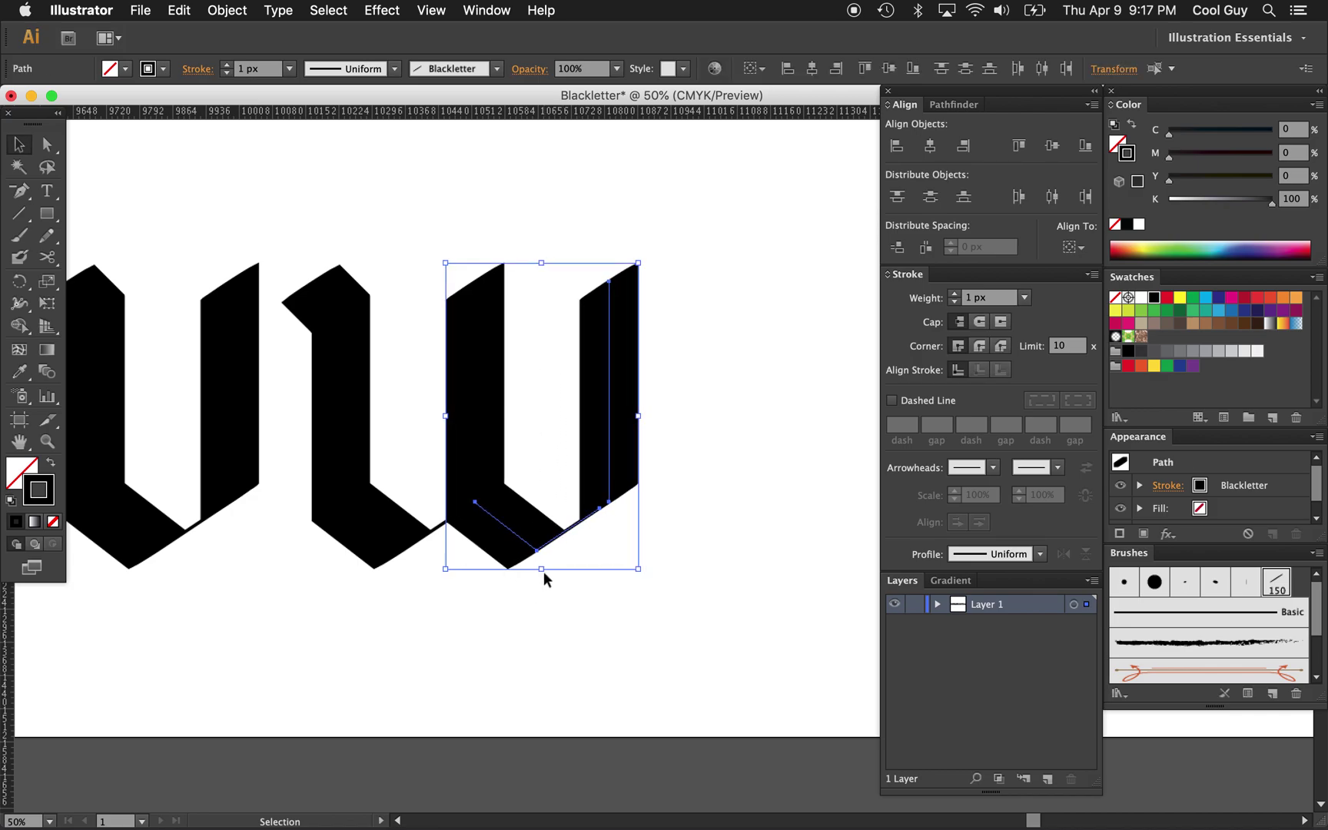
click(750, 412)
Step: Examine the finished w's shape and spacing against the preceding letters of the alphabet
key(z)
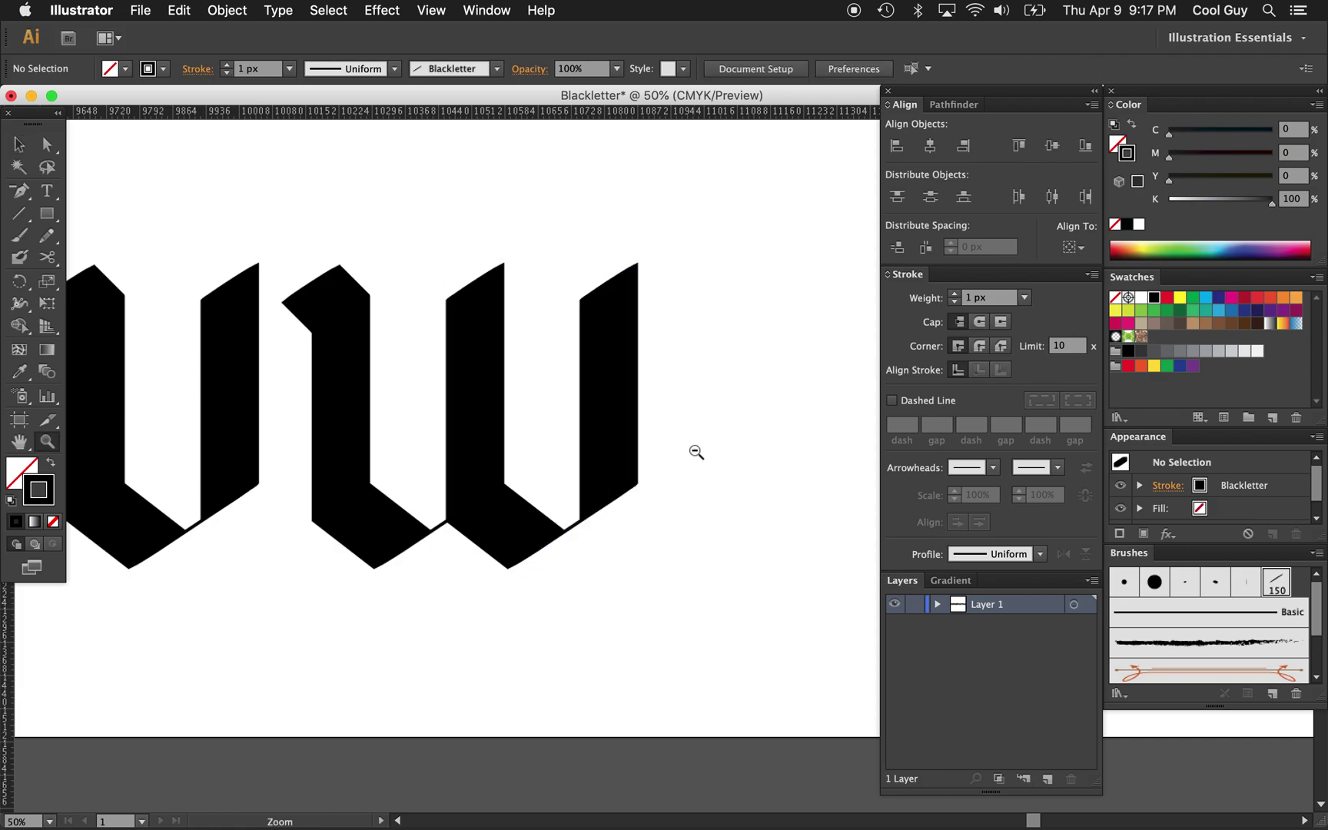
key(super+minus)
key(super+minus)
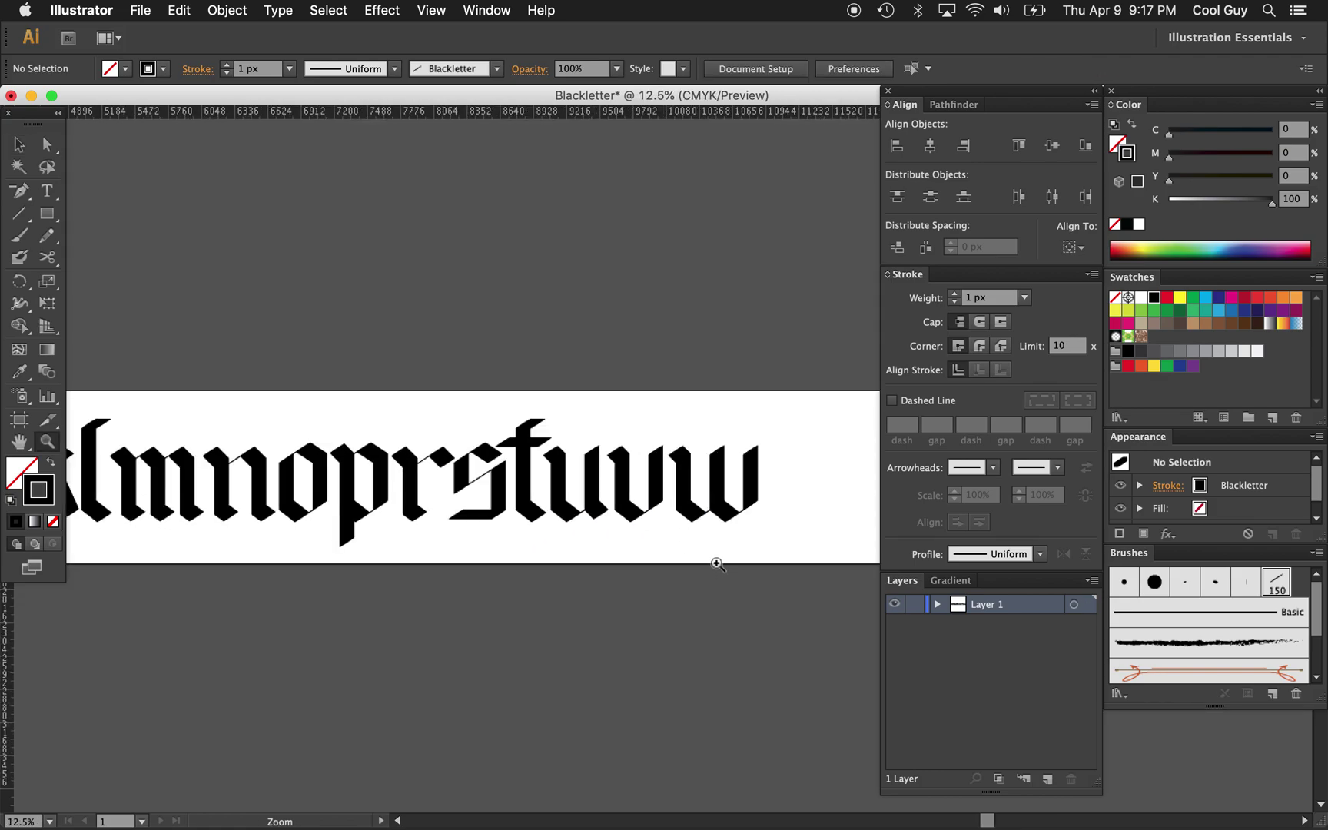
scroll(717, 564, right, 2)
scroll(717, 564, up, 1)
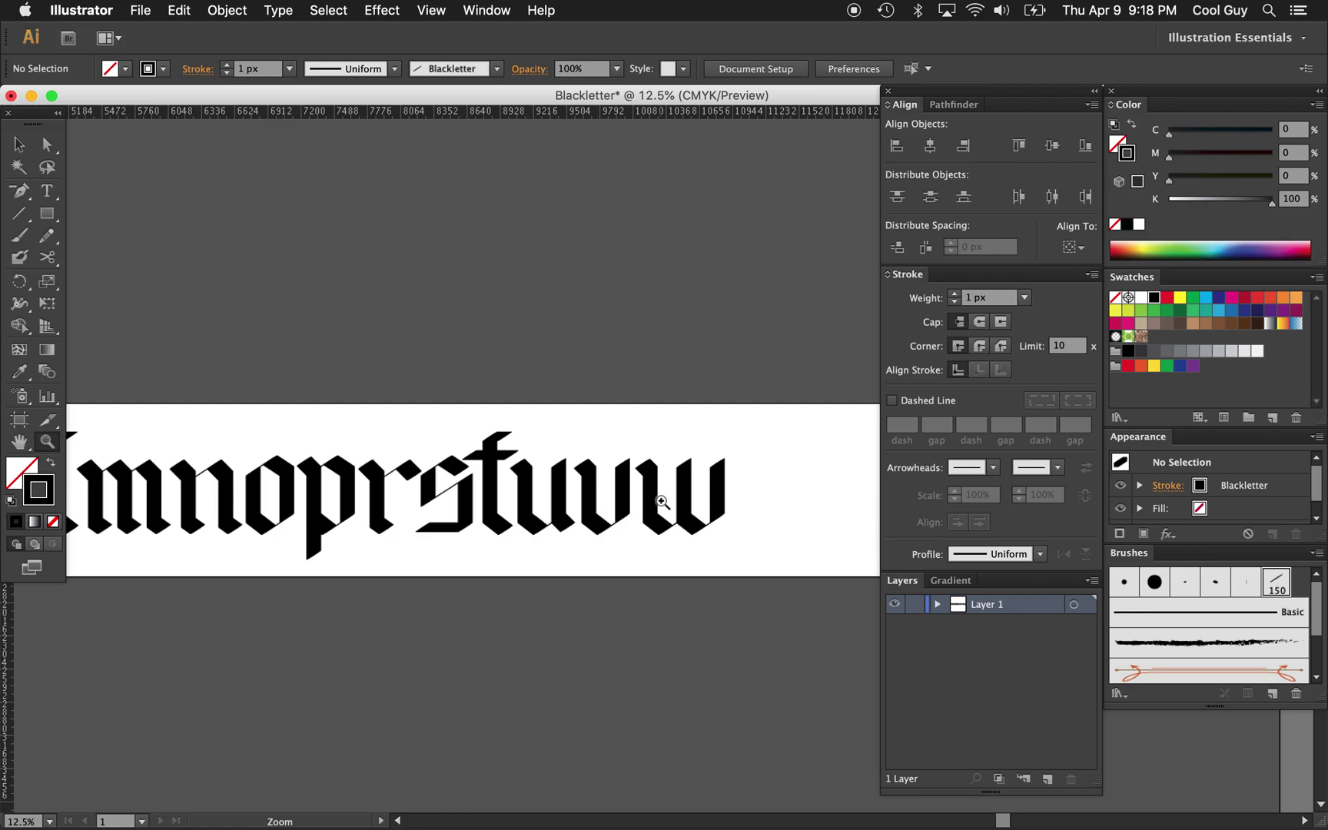
click(757, 499)
click(699, 440)
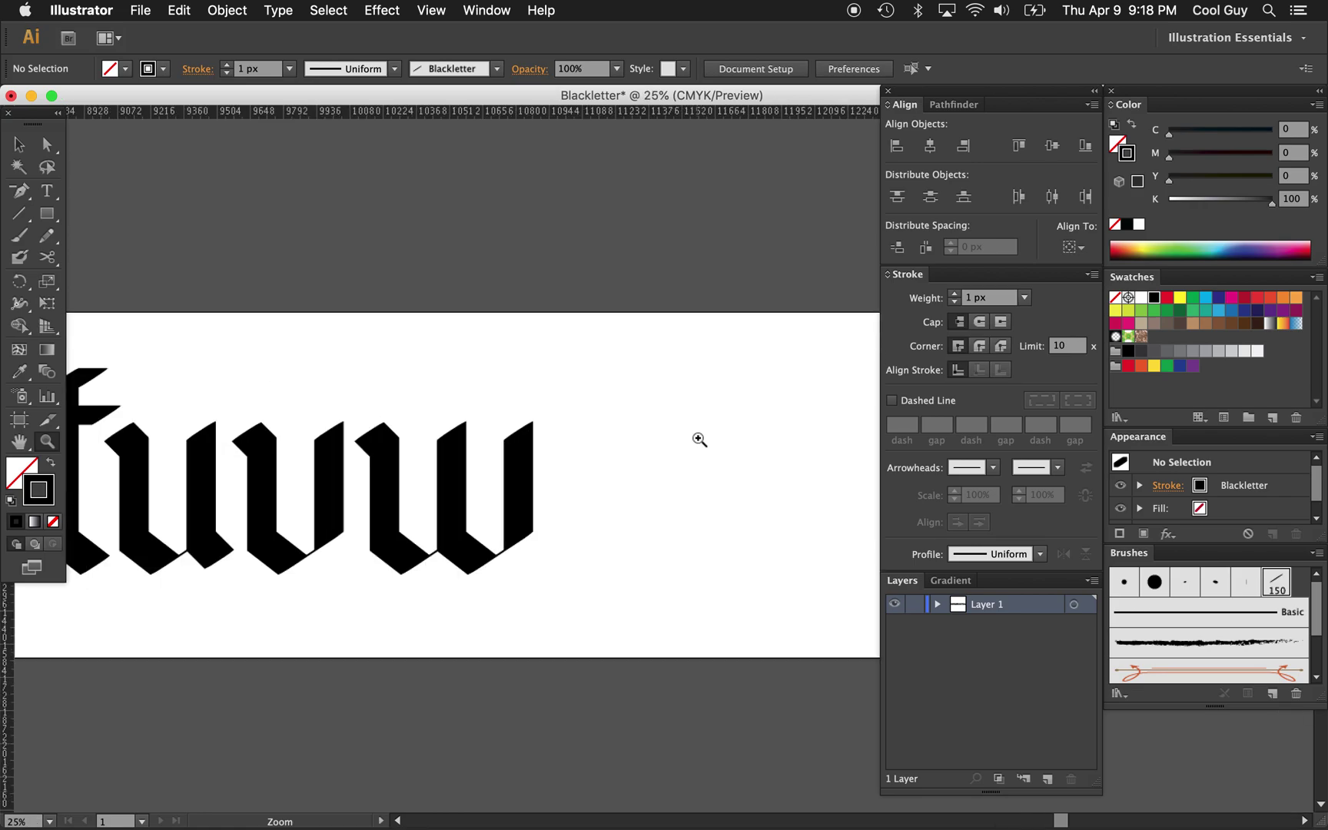
scroll(634, 519, right, 1)
scroll(634, 519, down, 1)
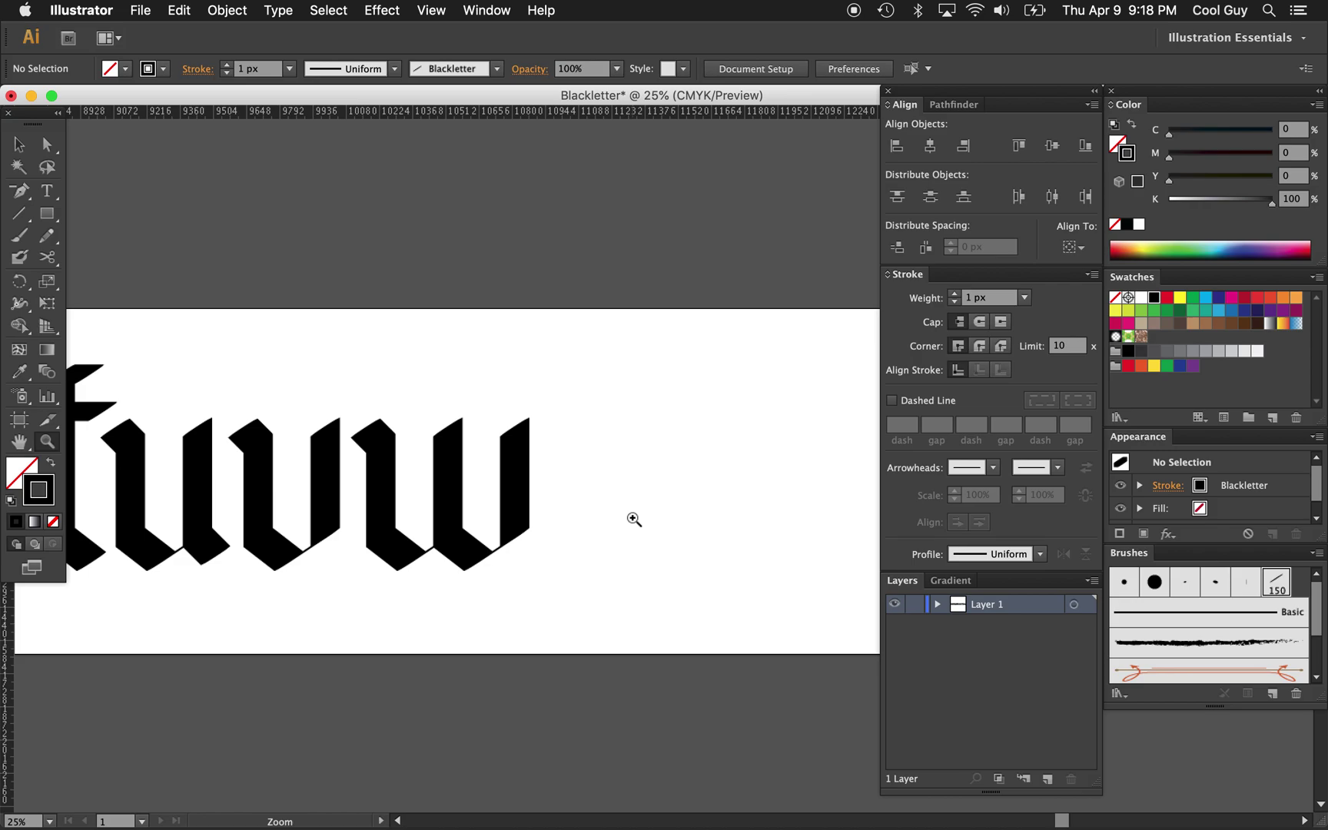
Step: Duplicate the u's left stroke and place the copy directly to the right of the w as the base for the next letter
key(v)
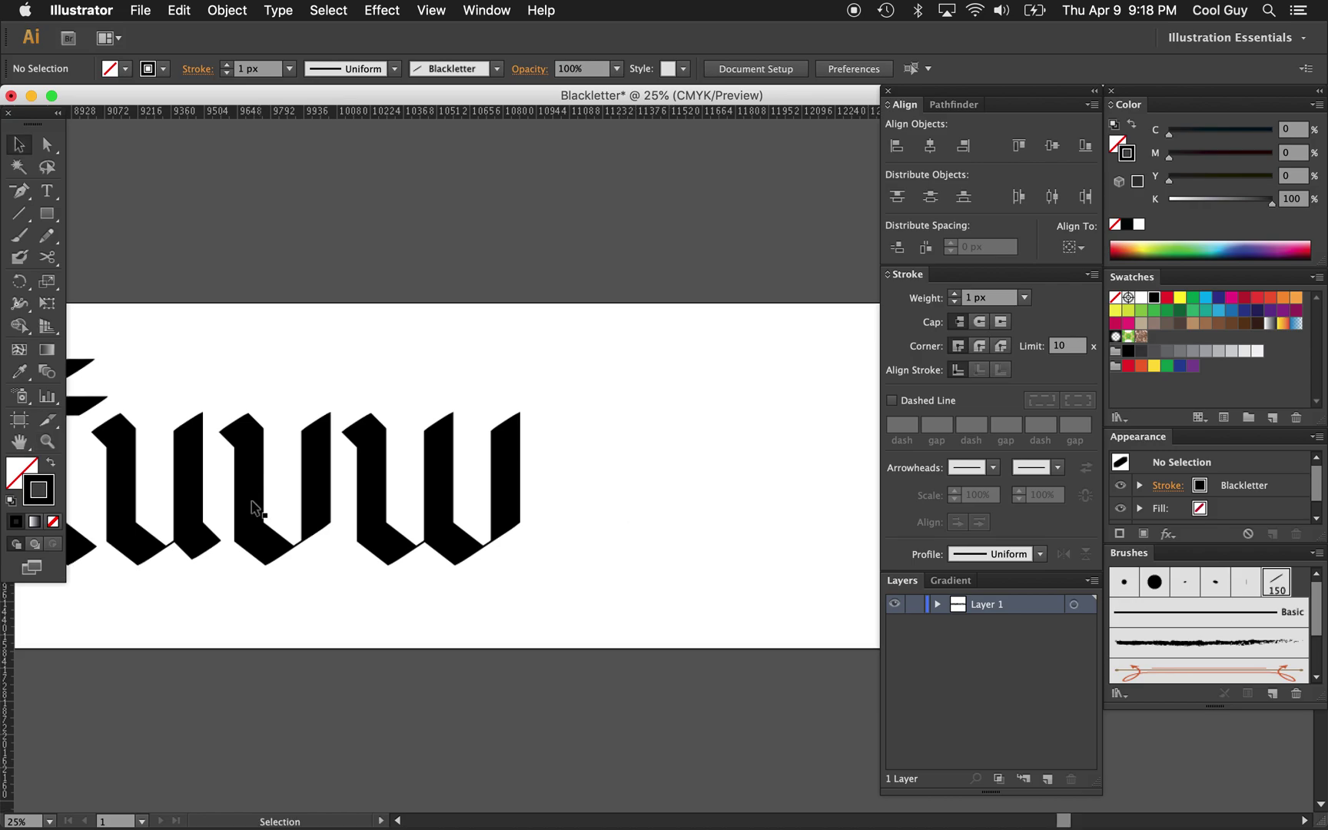
click(128, 484)
drag(127, 474, 567, 495)
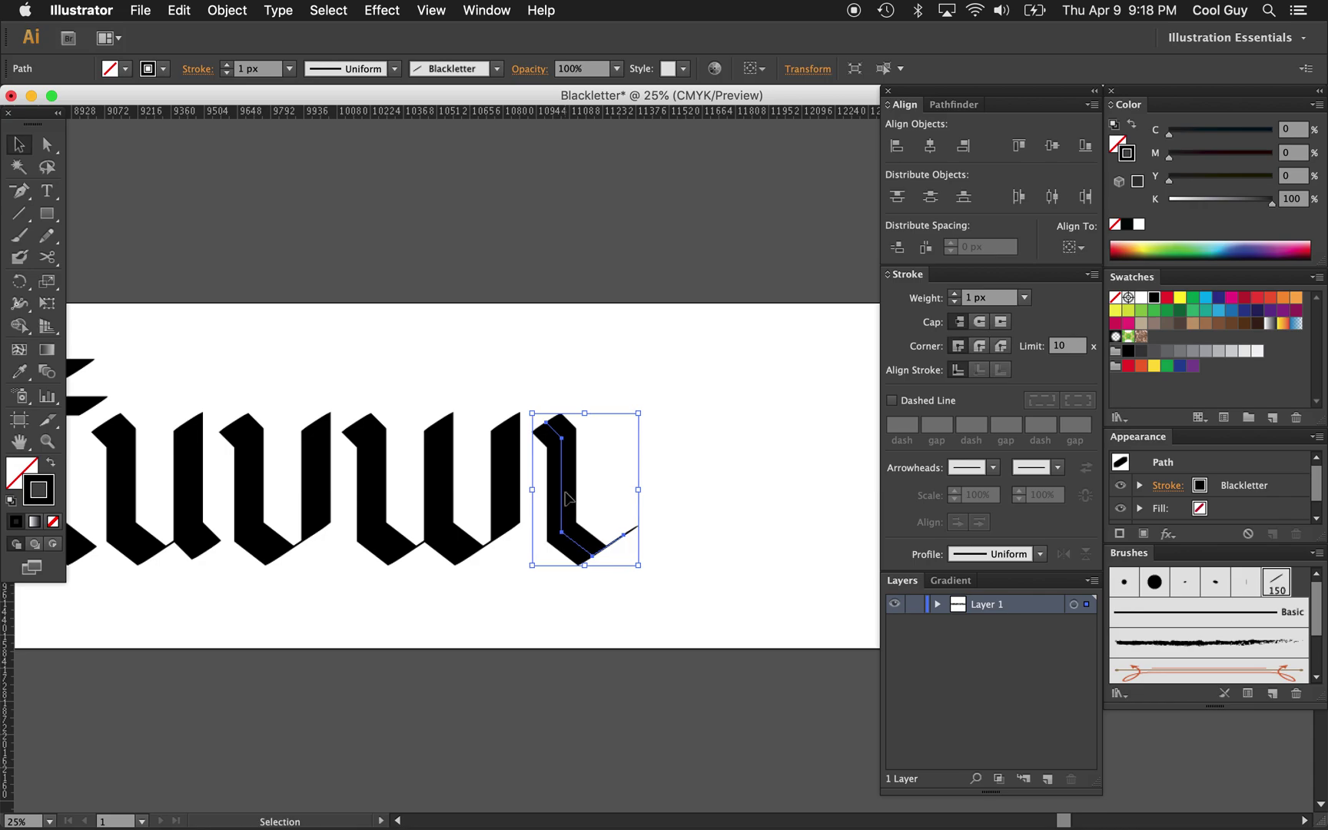
Step: Remove the copied stroke's foot by deleting its last two anchor points, and shorten the stem to about half the letter height
key(p)
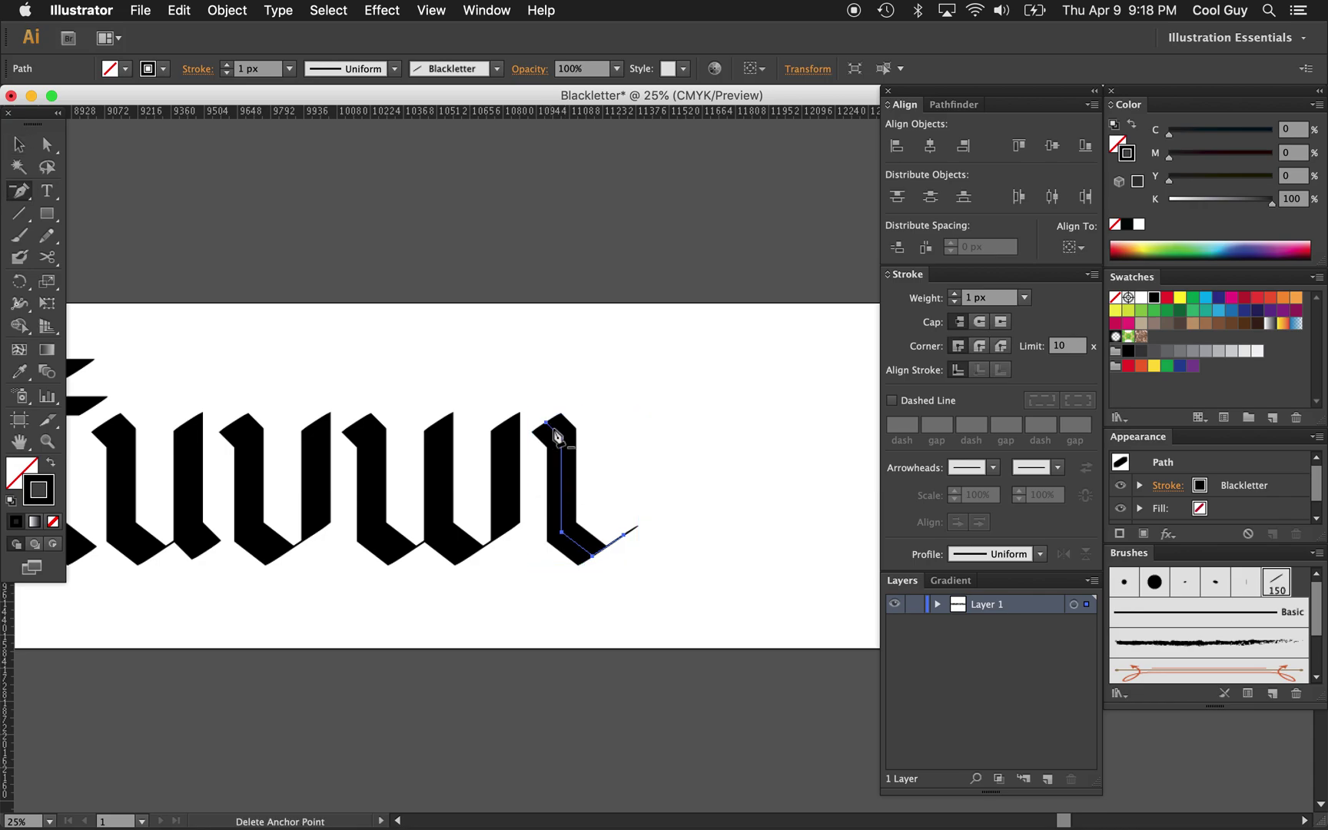
click(622, 535)
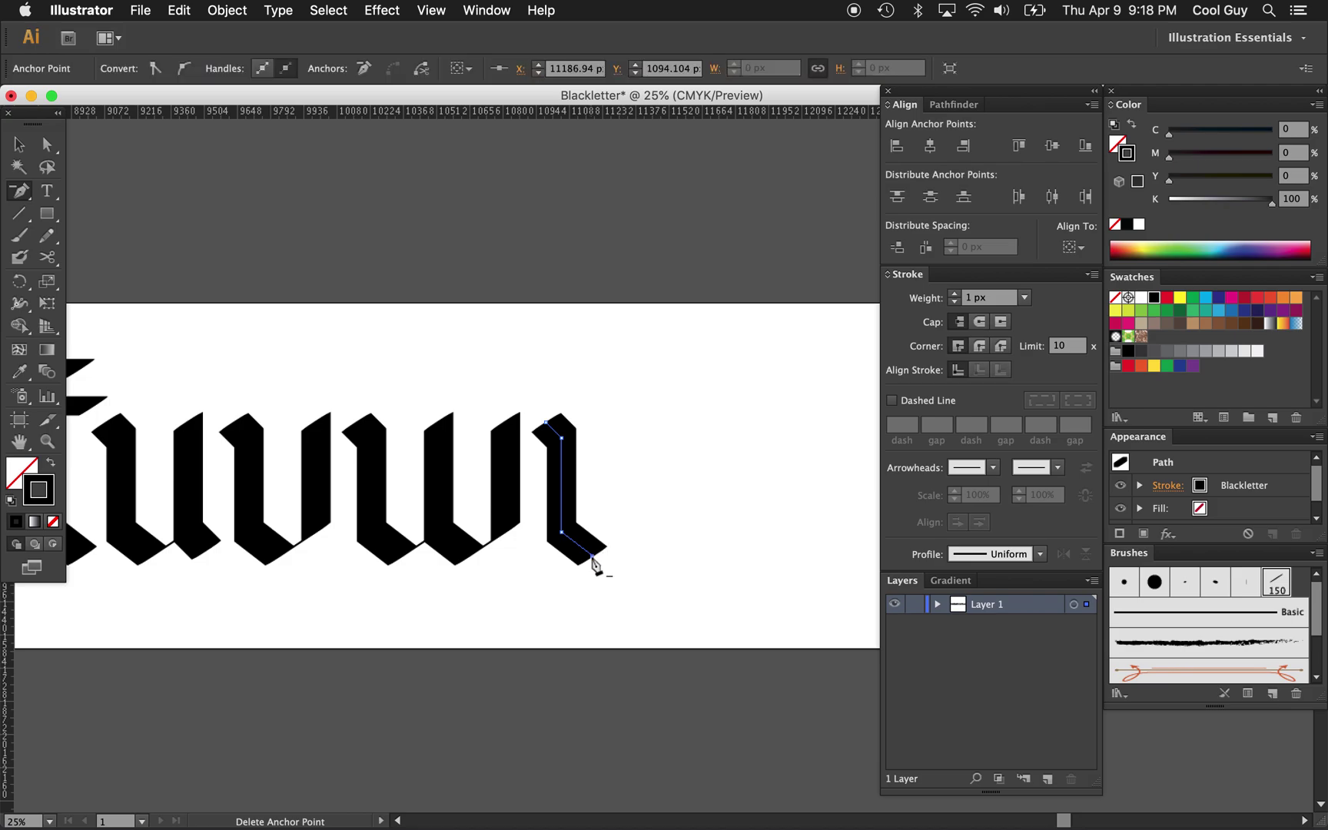
click(592, 554)
key(a)
drag(562, 534, 561, 531)
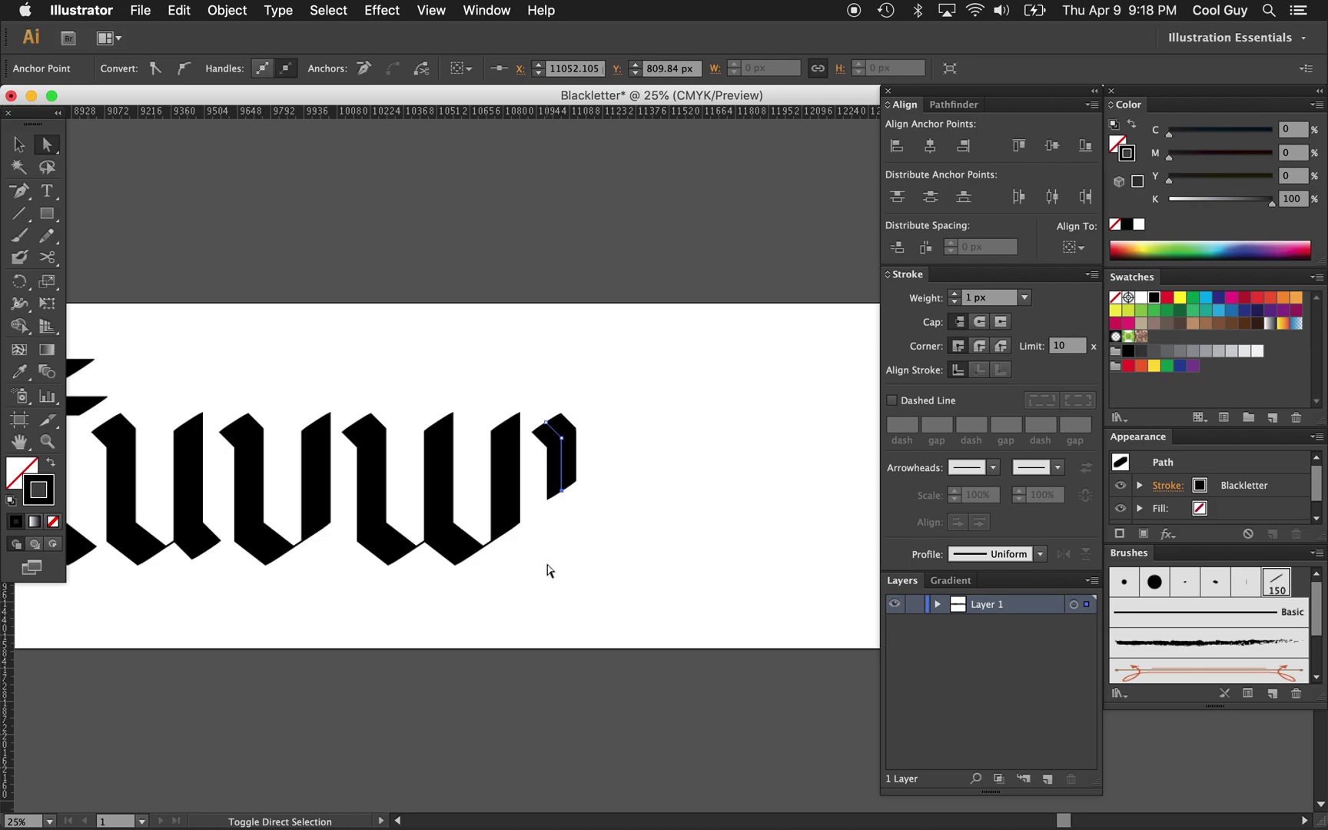
click(629, 501)
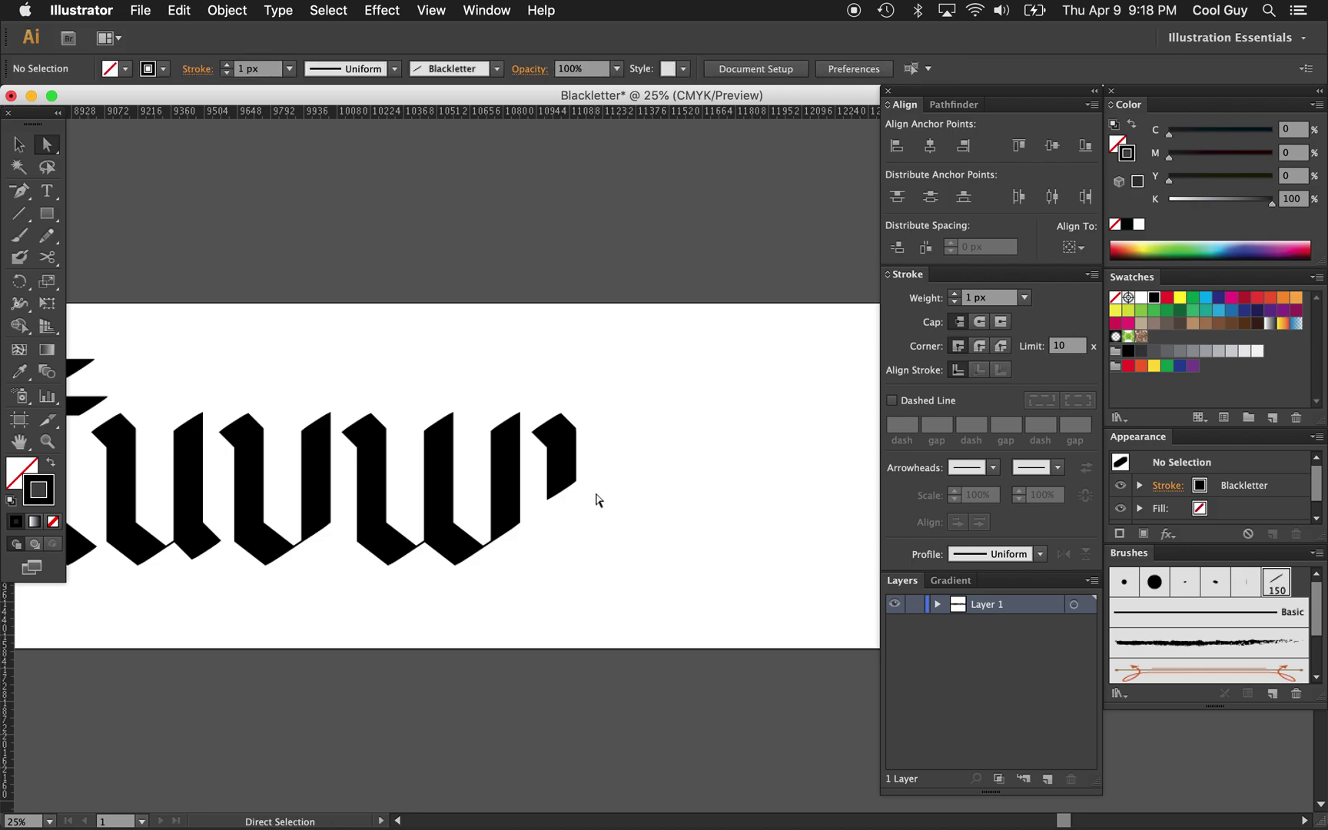
Step: Extend the shortened stem with a horizontal crossbar to the right, about 263 px long
key(p)
click(564, 490)
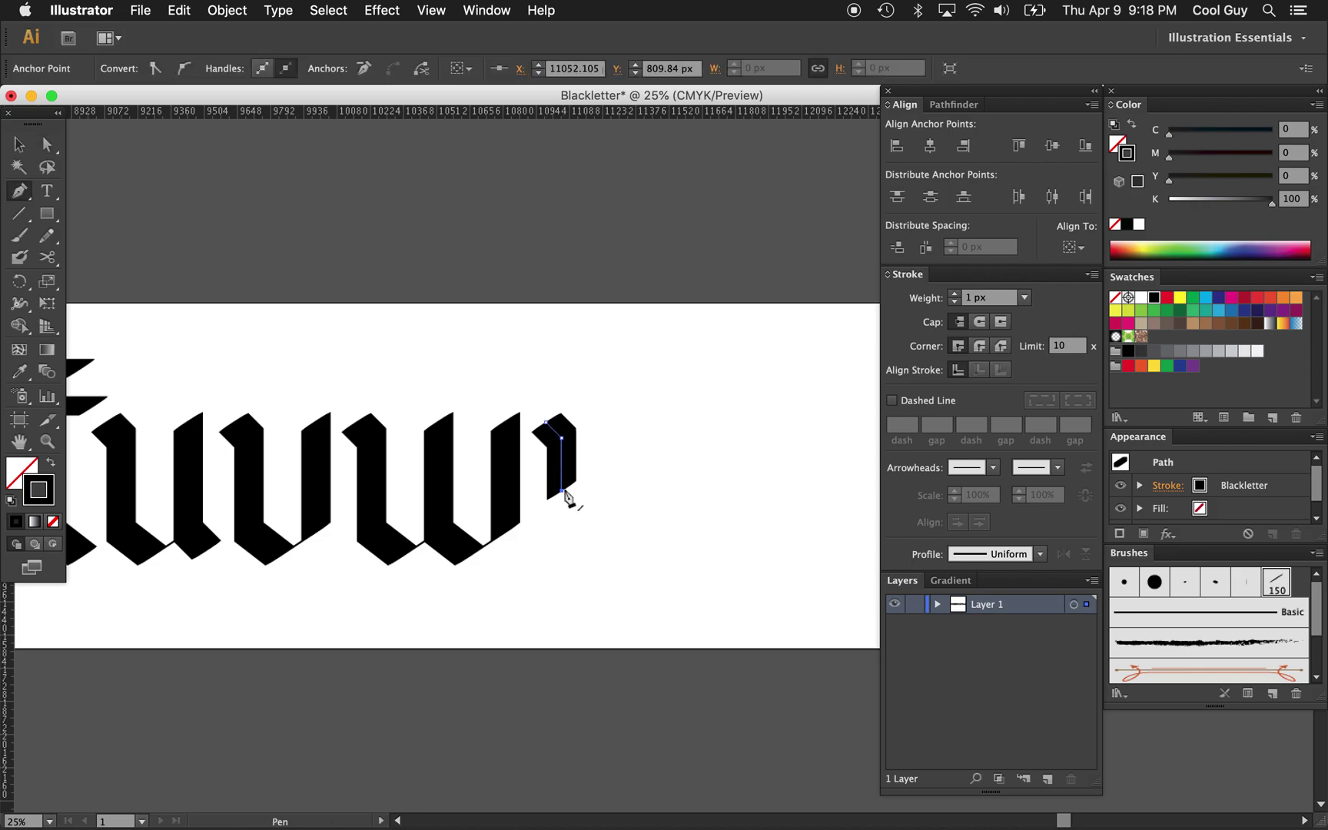
click(635, 492)
key(super)
drag(635, 491, 632, 492)
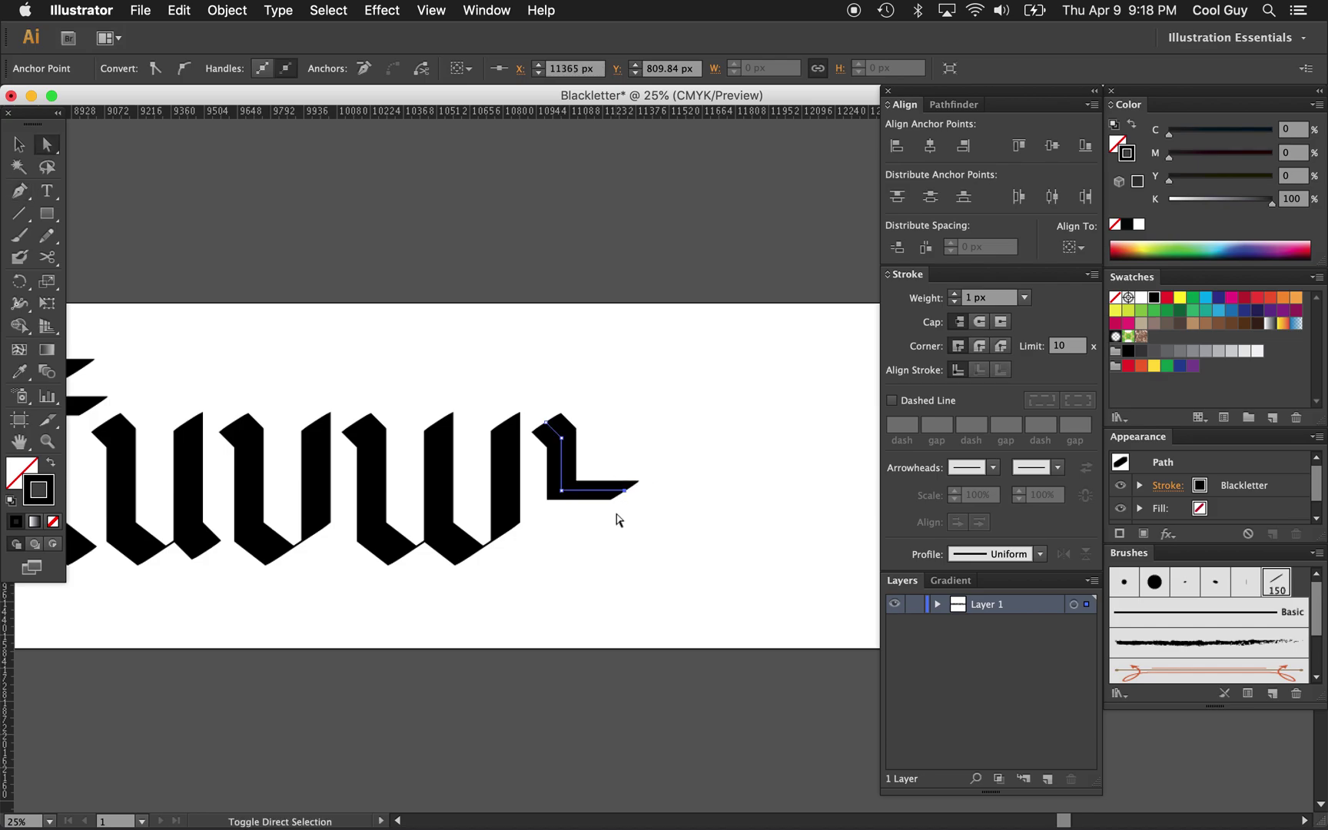
click(626, 524)
Step: Continue the crossbar with a short vertical stem and a diagonal foot, and lower the end points to the baseline of the w
click(594, 500)
key(p)
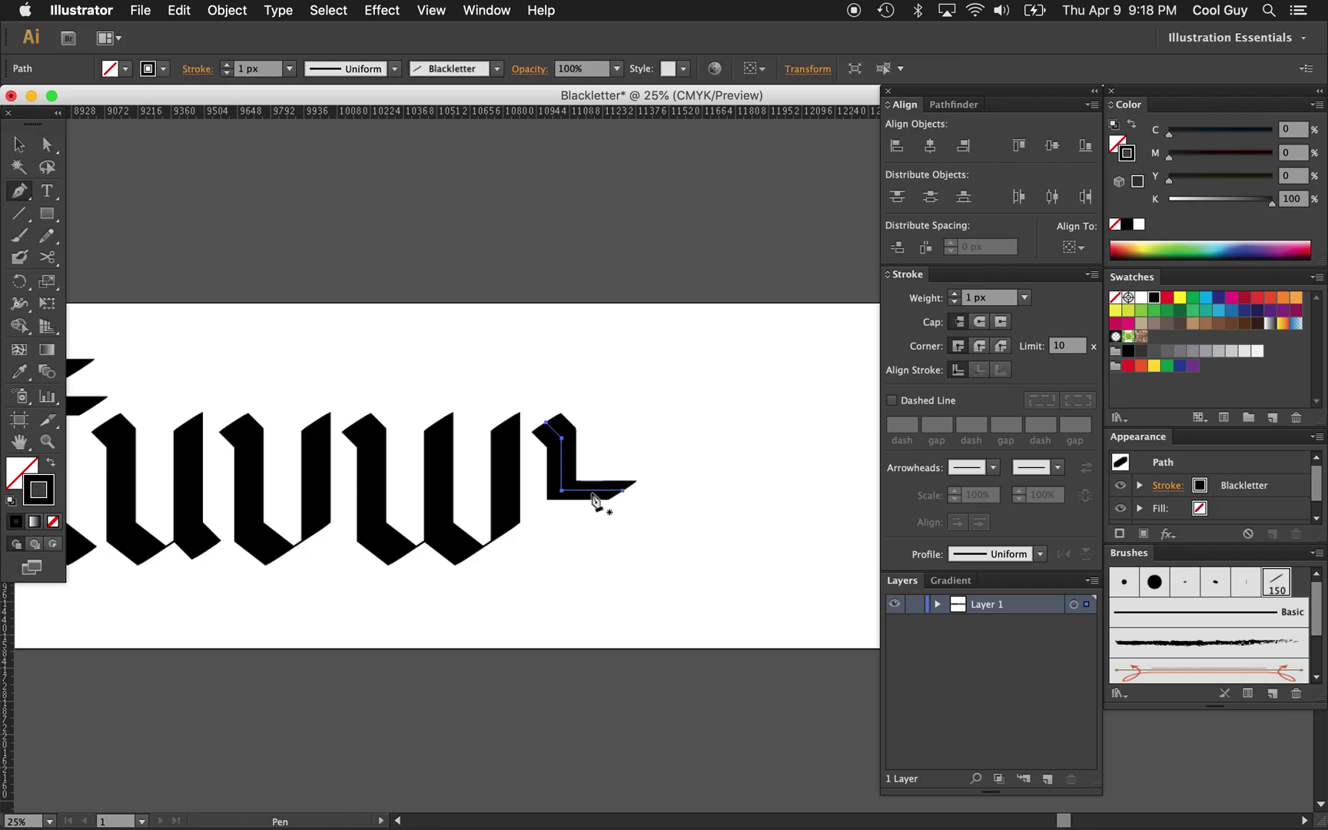
click(624, 493)
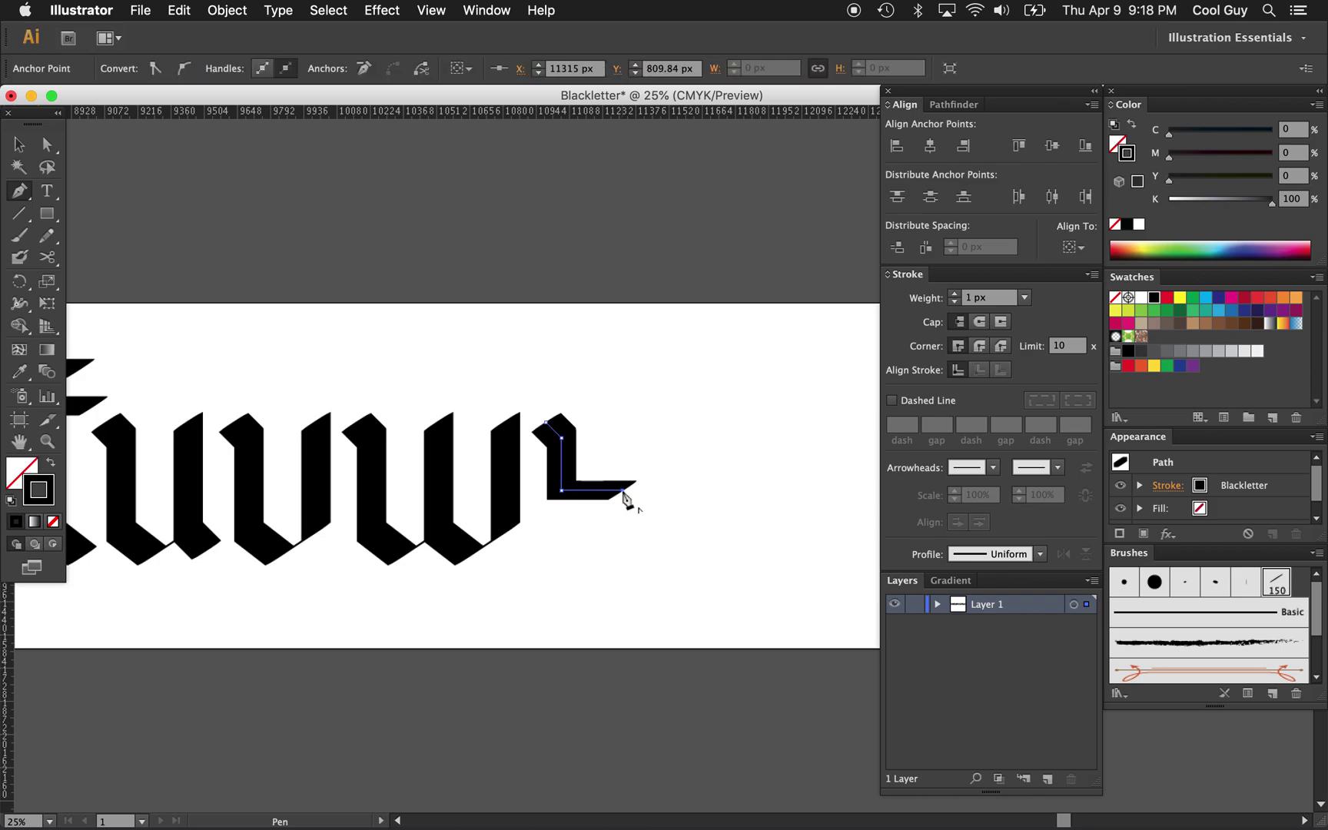
click(623, 534)
click(642, 544)
super+click(676, 566)
drag(670, 510, 598, 570)
key(Down)
key(Down)
key(Down)
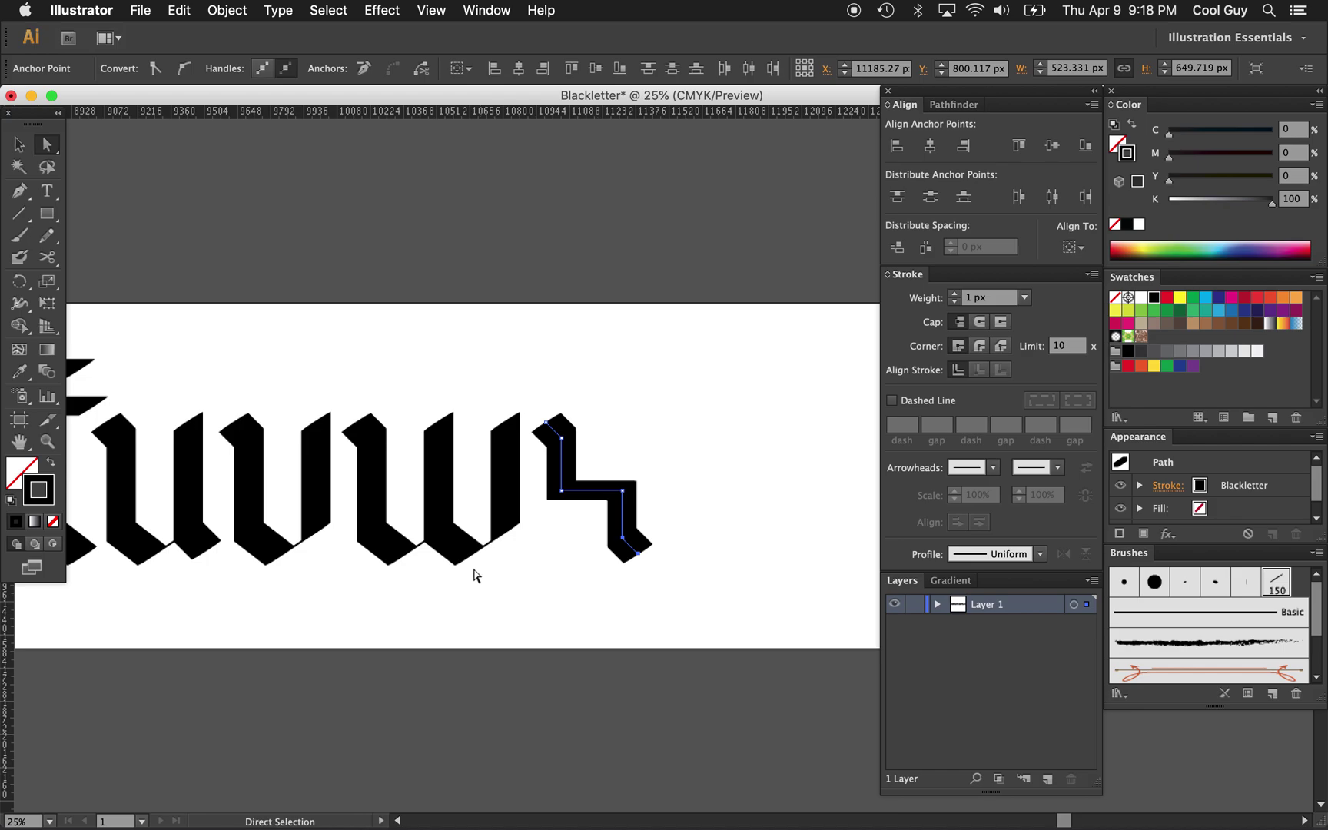
click(688, 532)
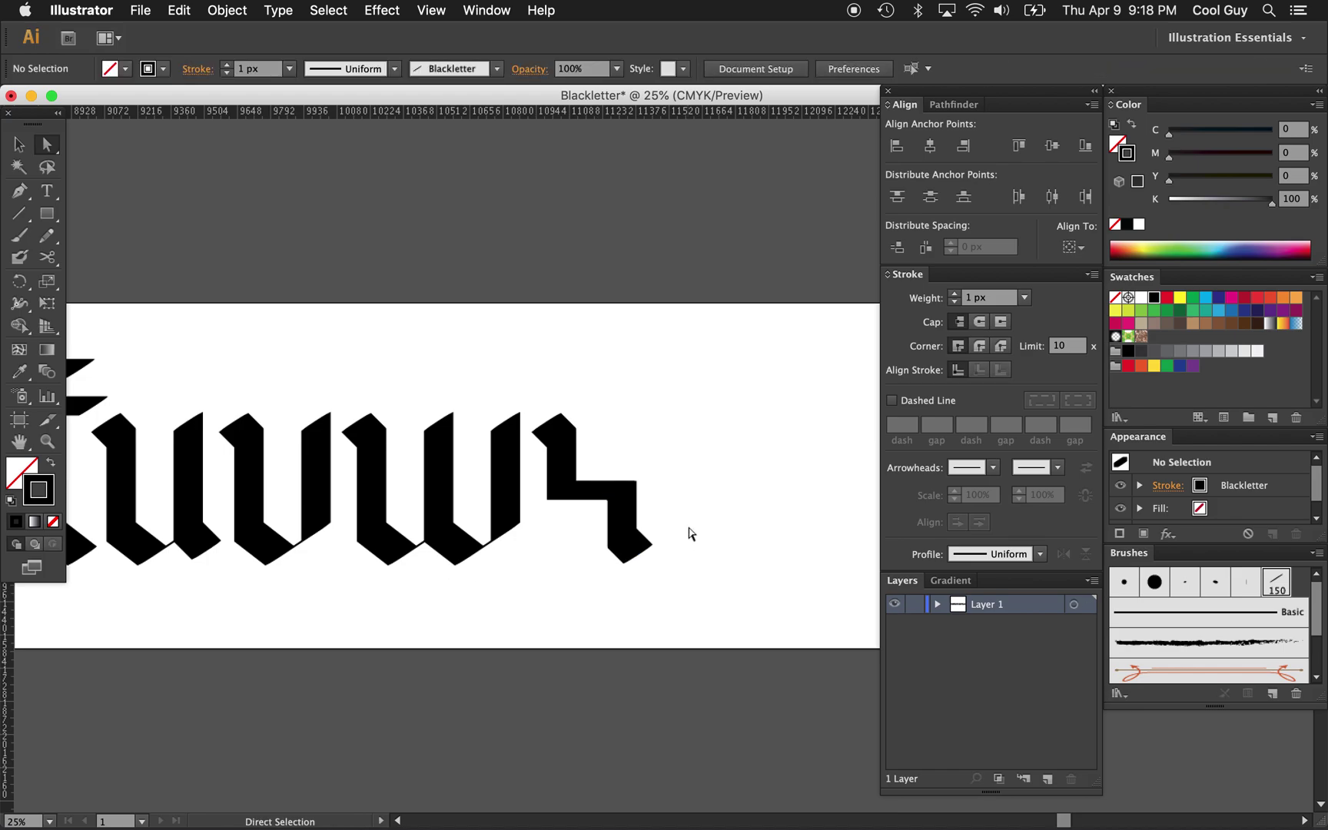
Step: Duplicate the new stroke to its right and delete all the copy's anchor points except those of its upper vertical segment
key(v)
click(565, 466)
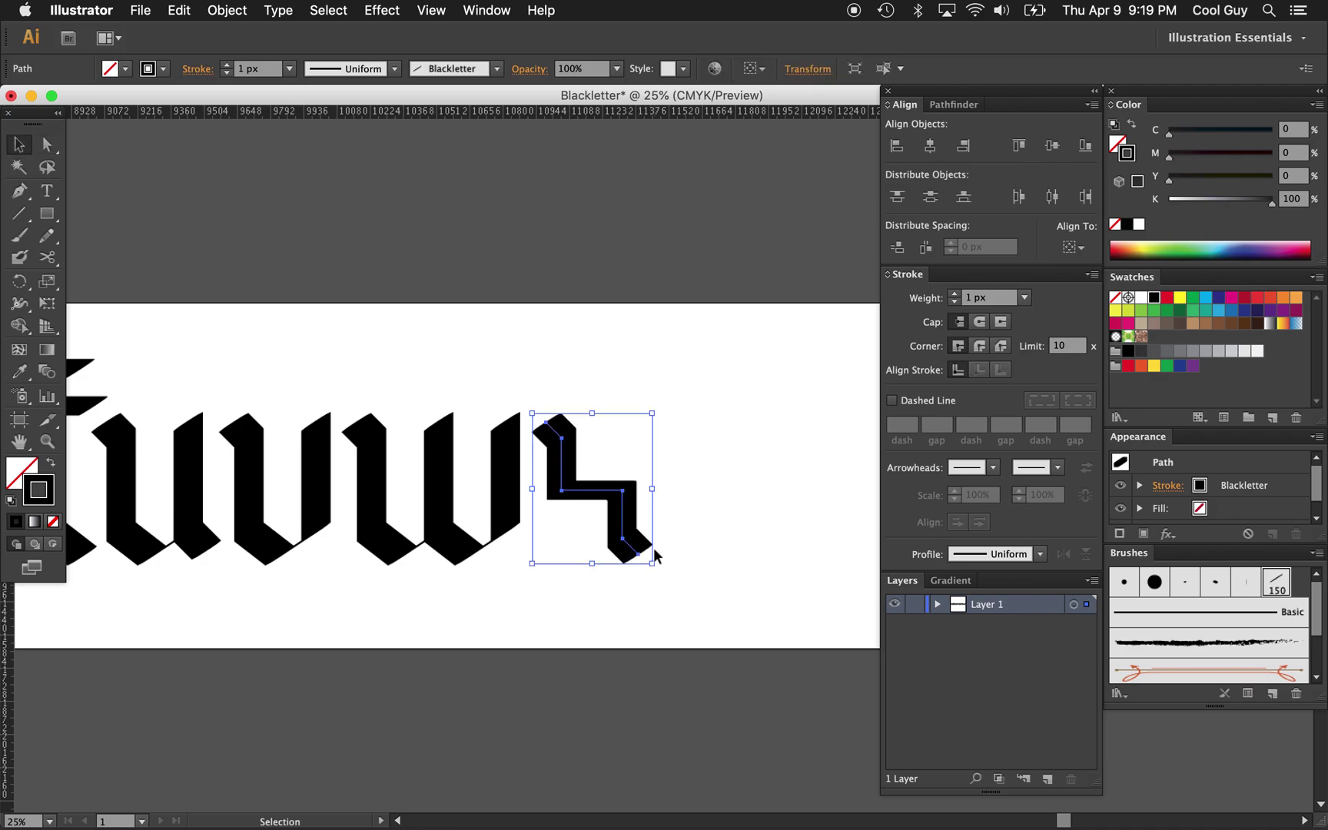
drag(566, 467, 709, 478)
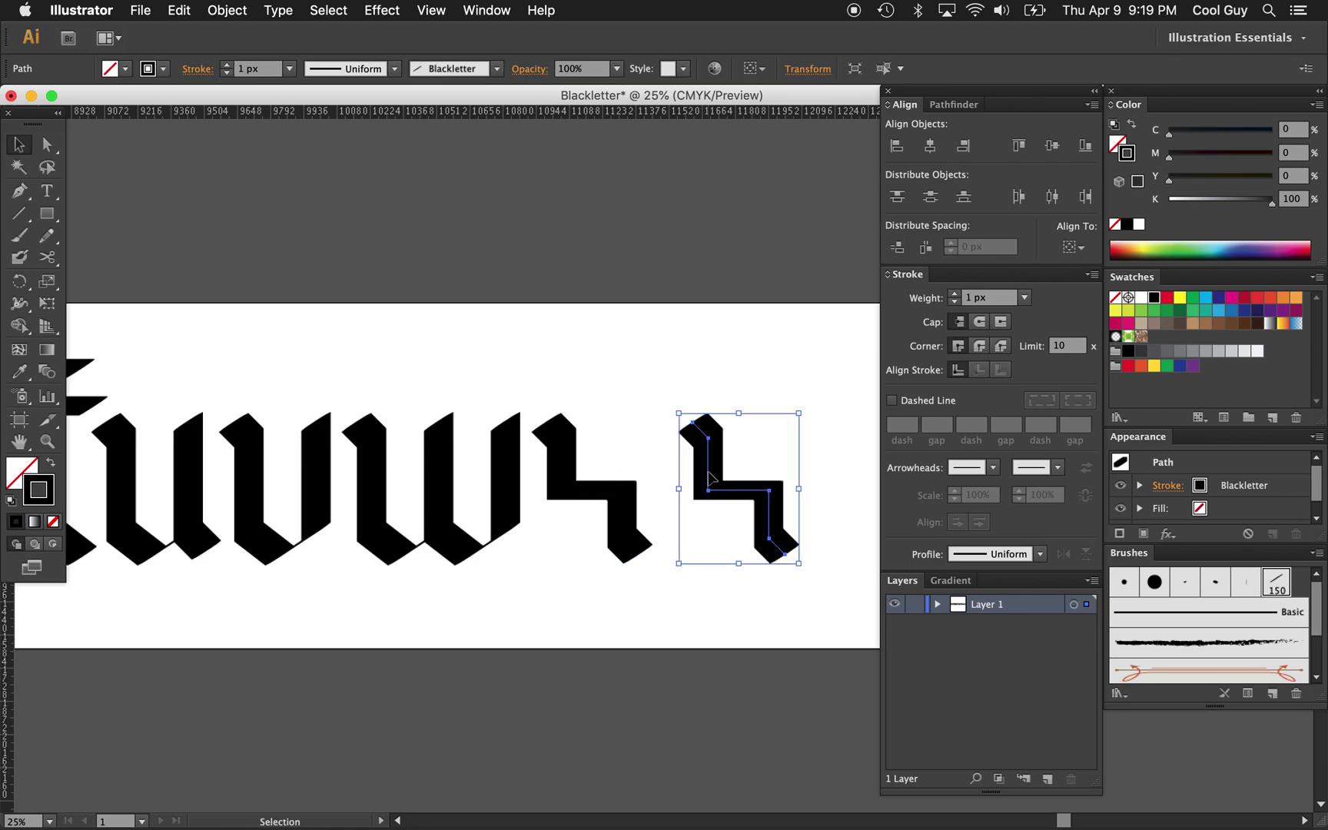
key(p)
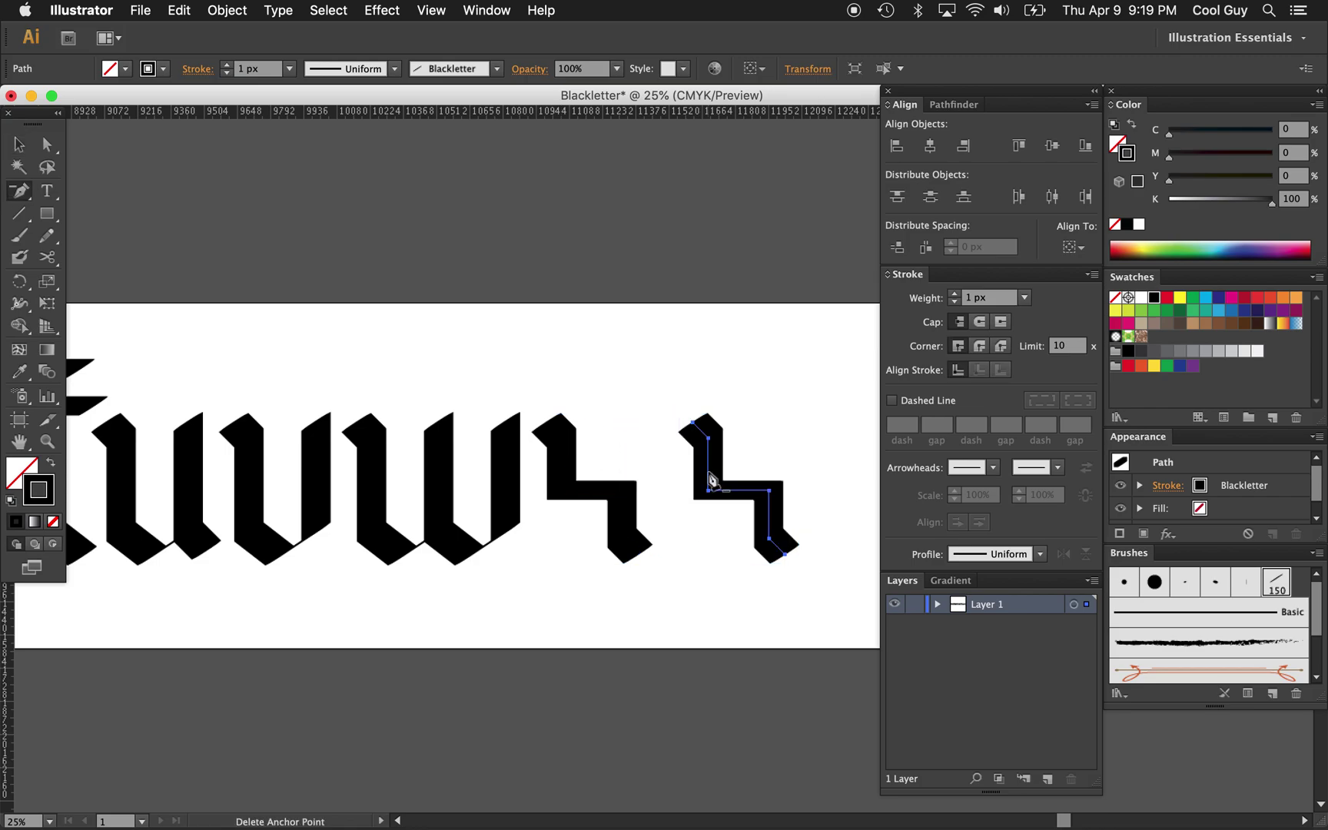
click(694, 422)
click(785, 554)
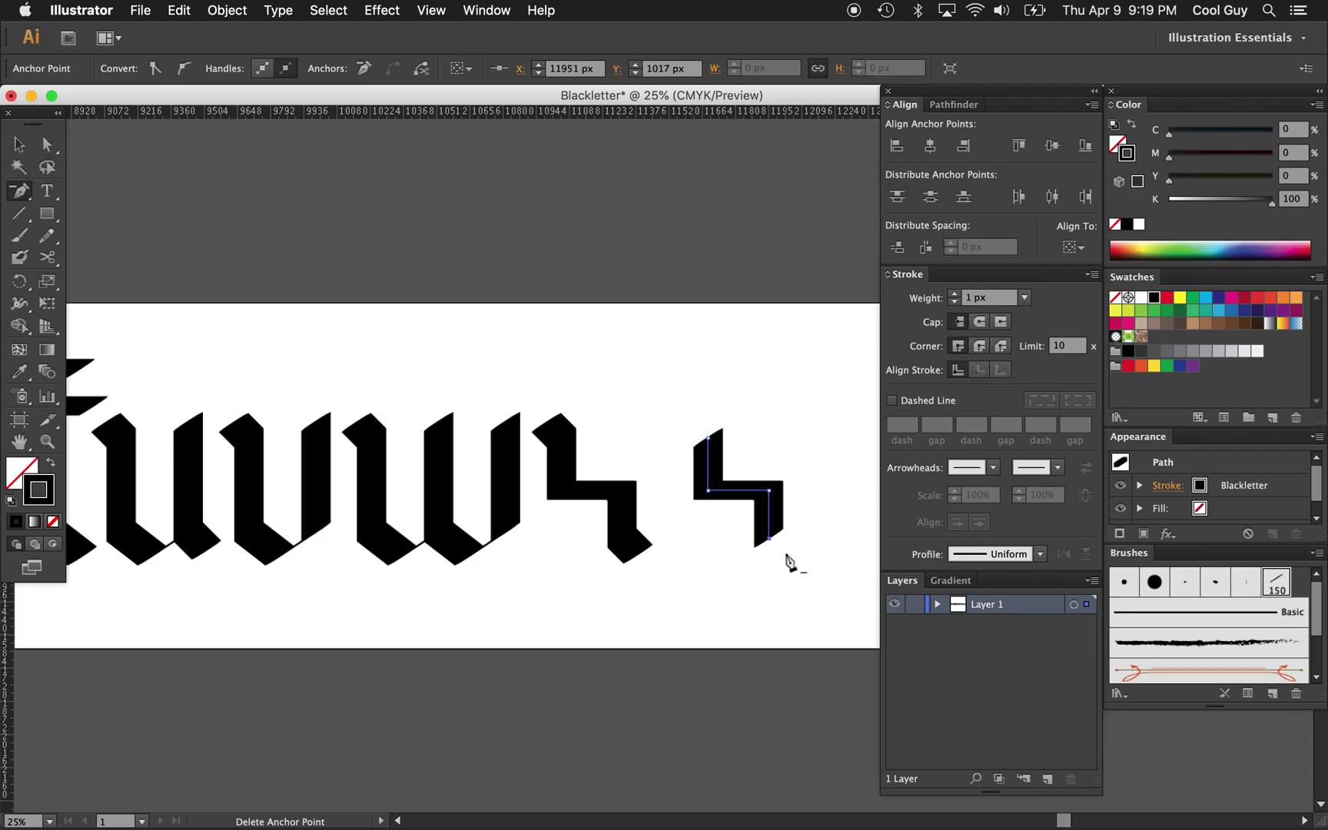
click(769, 539)
click(769, 491)
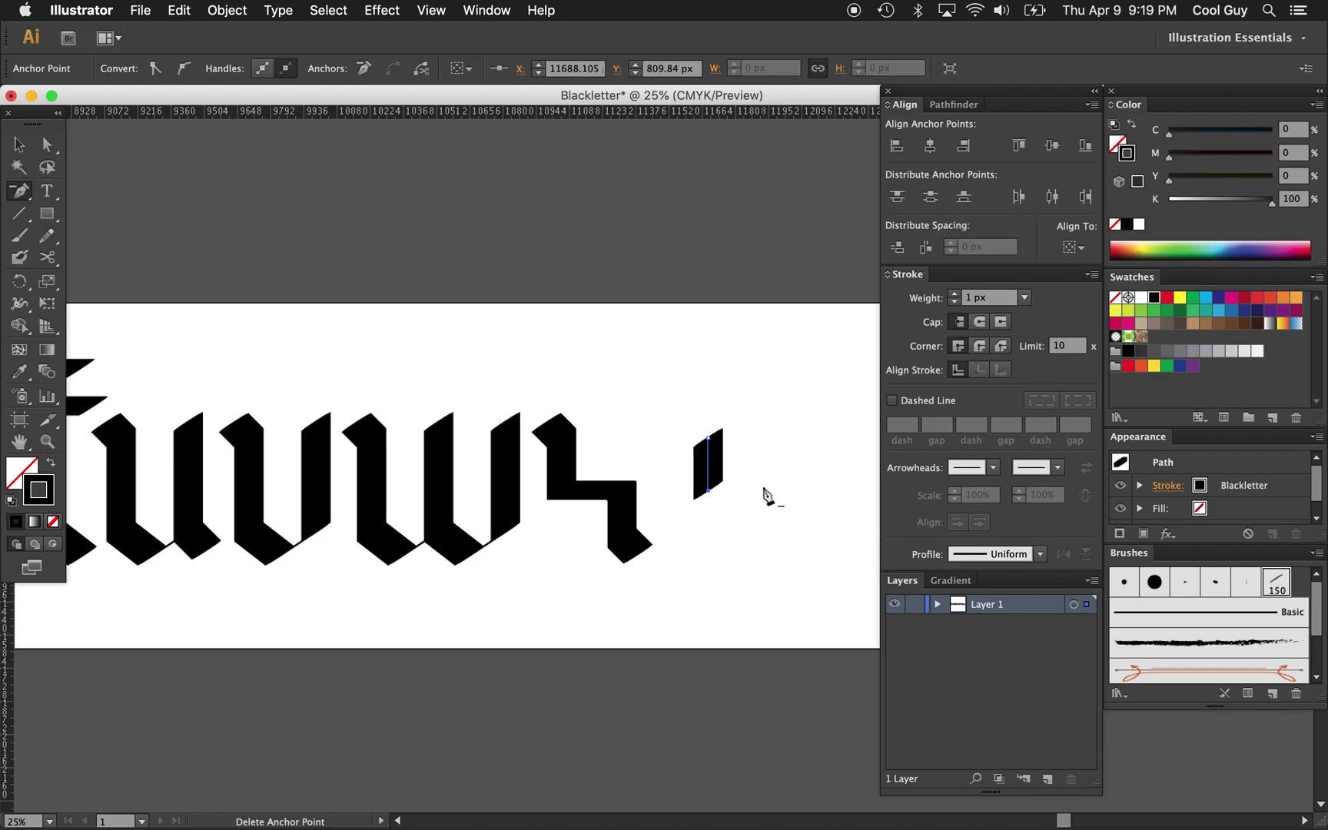
Step: Move the short vertical segment left until it lines up with the new letter's lower right stem
super+click(746, 471)
super+click(711, 460)
key(Left)
key(Left)
key(Left)
key(Left)
key(Left)
key(Left)
key(Left)
key(Left)
key(Left)
key(Left)
key(Left)
key(Left)
key(Left)
key(Left)
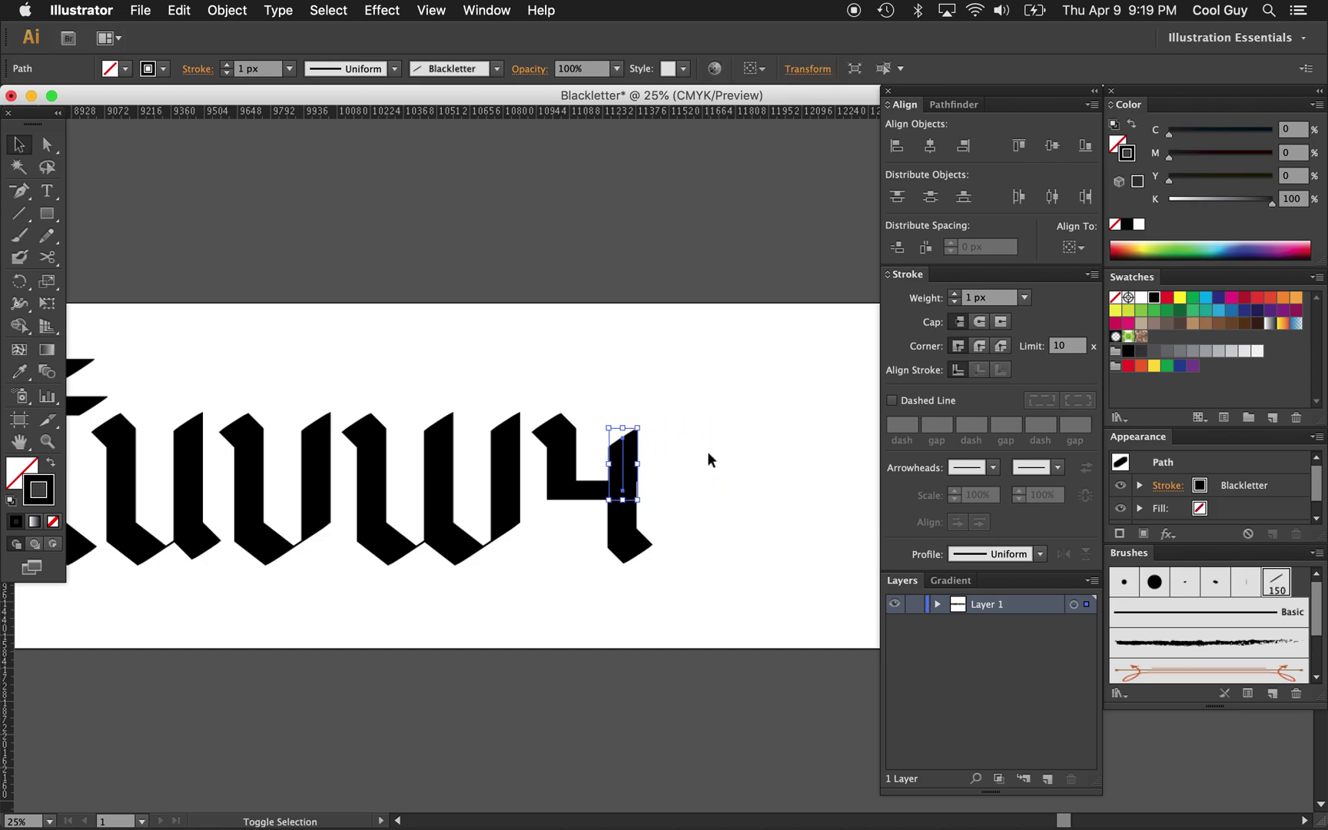
key(Left)
key(Left)
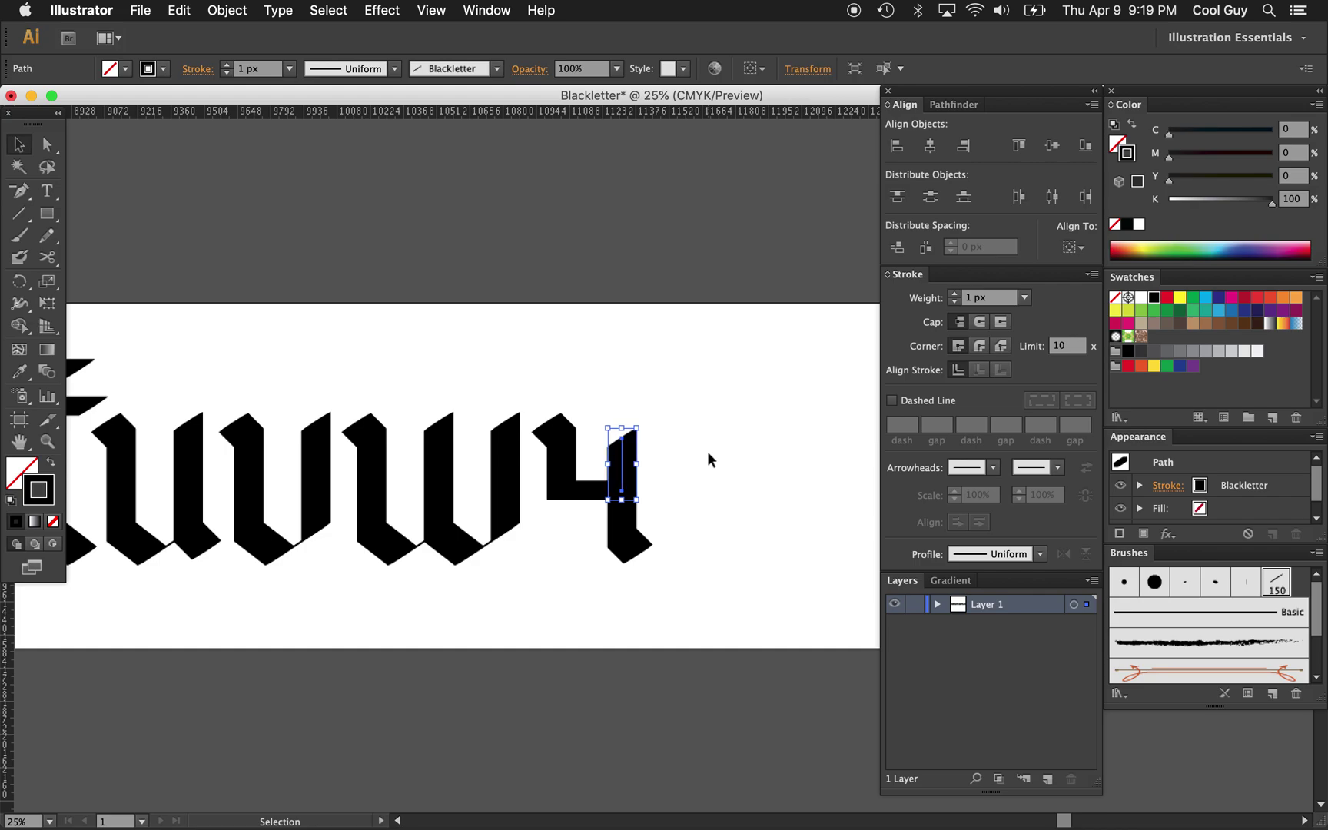
click(743, 448)
Step: Raise the short segment above the crossbar so its top is about level with the neighbouring letters
click(629, 456)
key(Up)
key(Up)
key(Up)
key(Up)
key(Up)
key(Up)
key(Up)
key(Down)
click(674, 481)
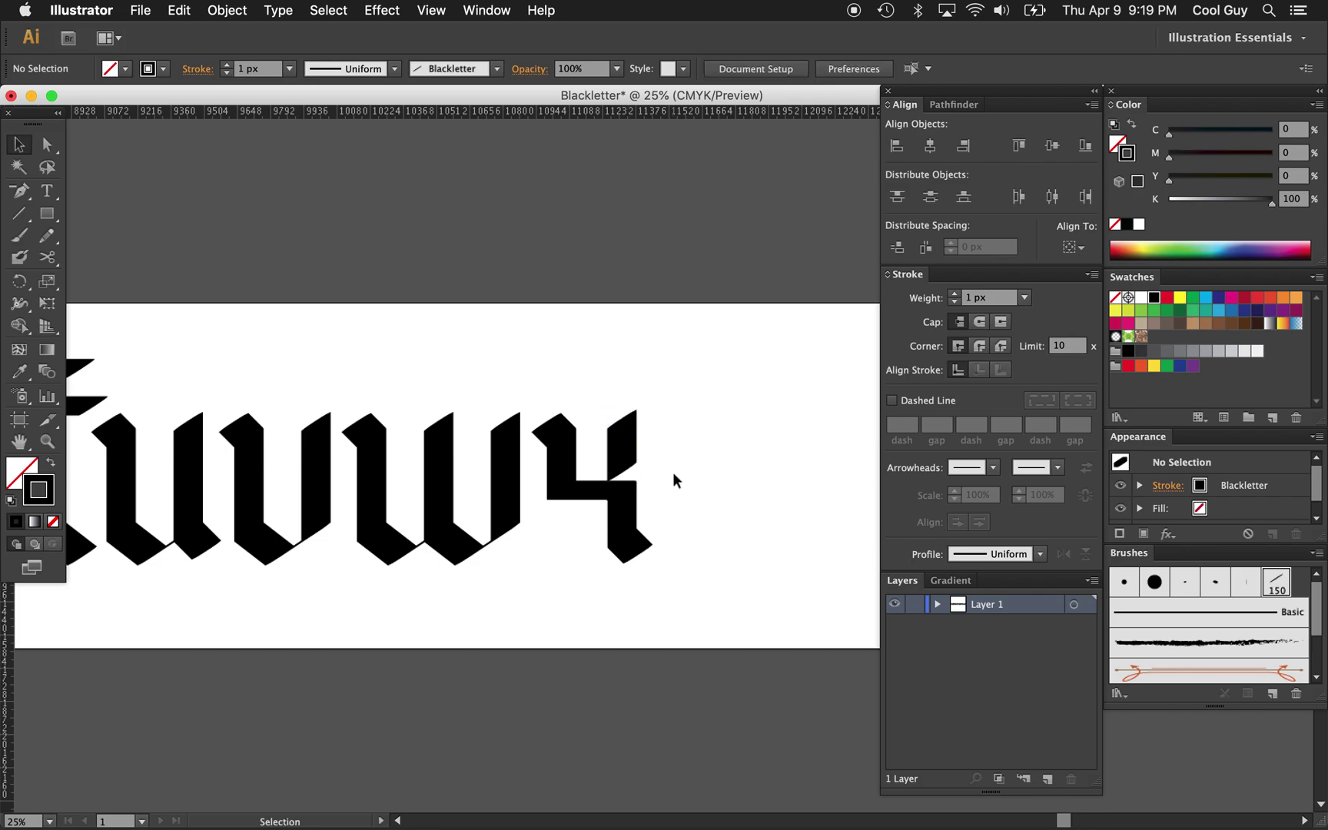
Step: Fine-tune the height of the upper right segment so its lower tip just meets the crossbar
key(z)
click(667, 474)
click(629, 449)
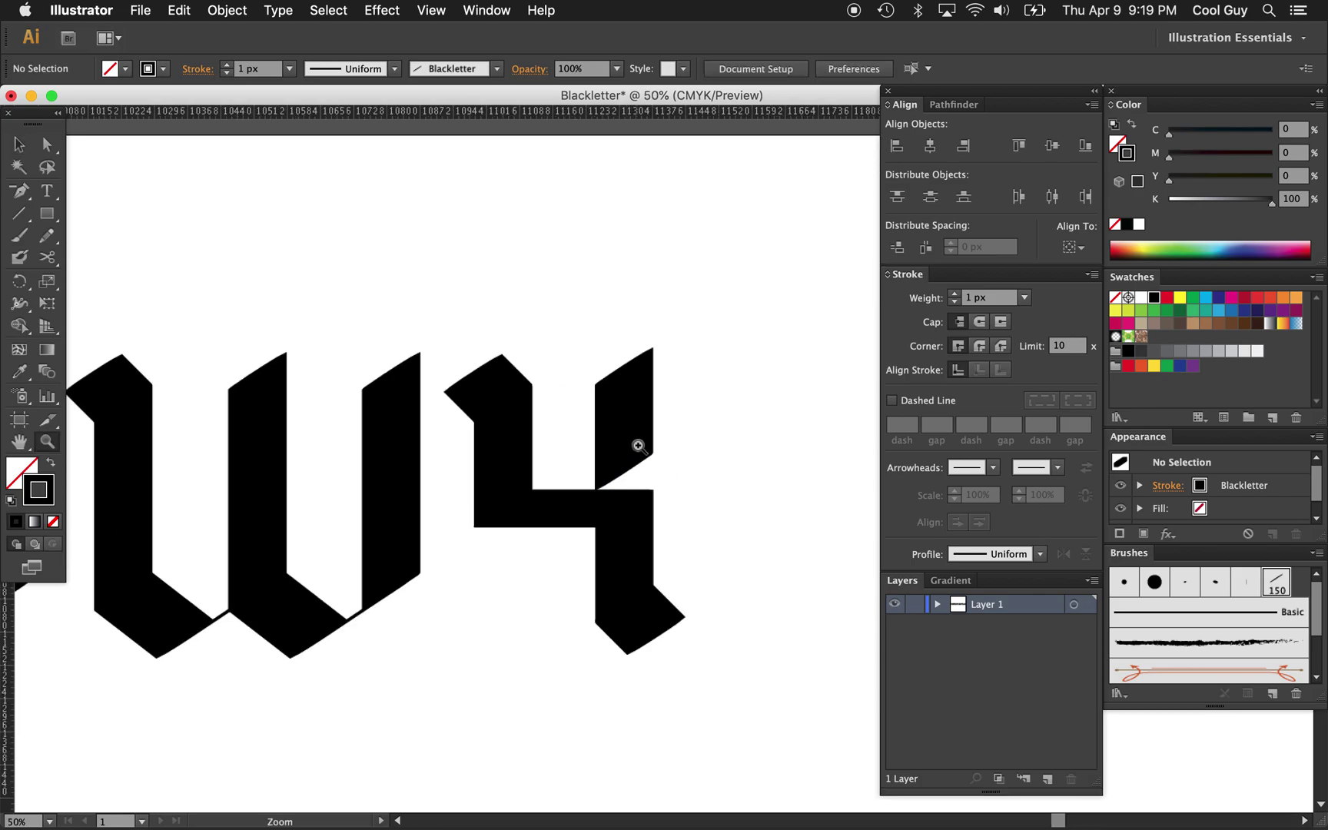
key(v)
click(627, 437)
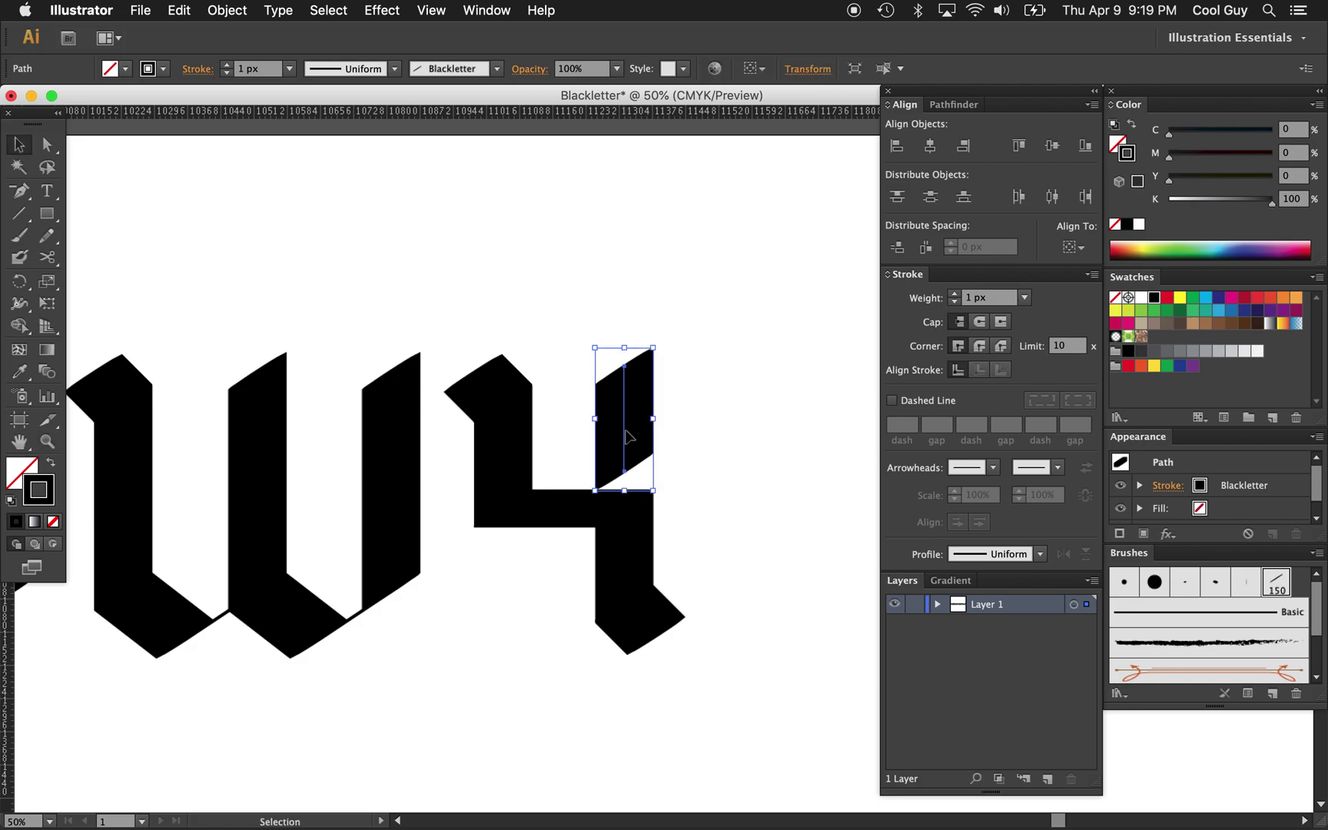
key(Down)
key(Down)
key(Down)
click(728, 471)
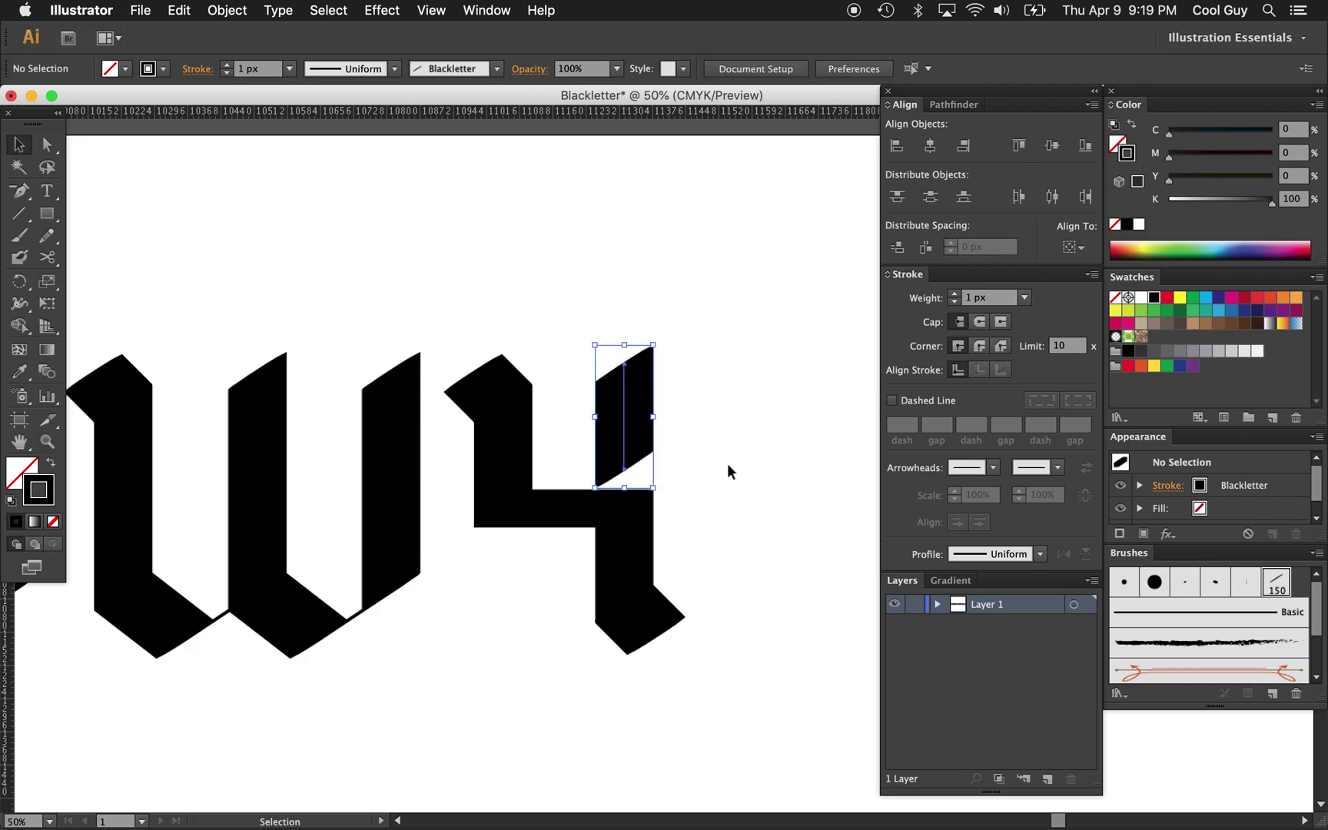
click(623, 445)
key(Down)
key(Down)
click(672, 430)
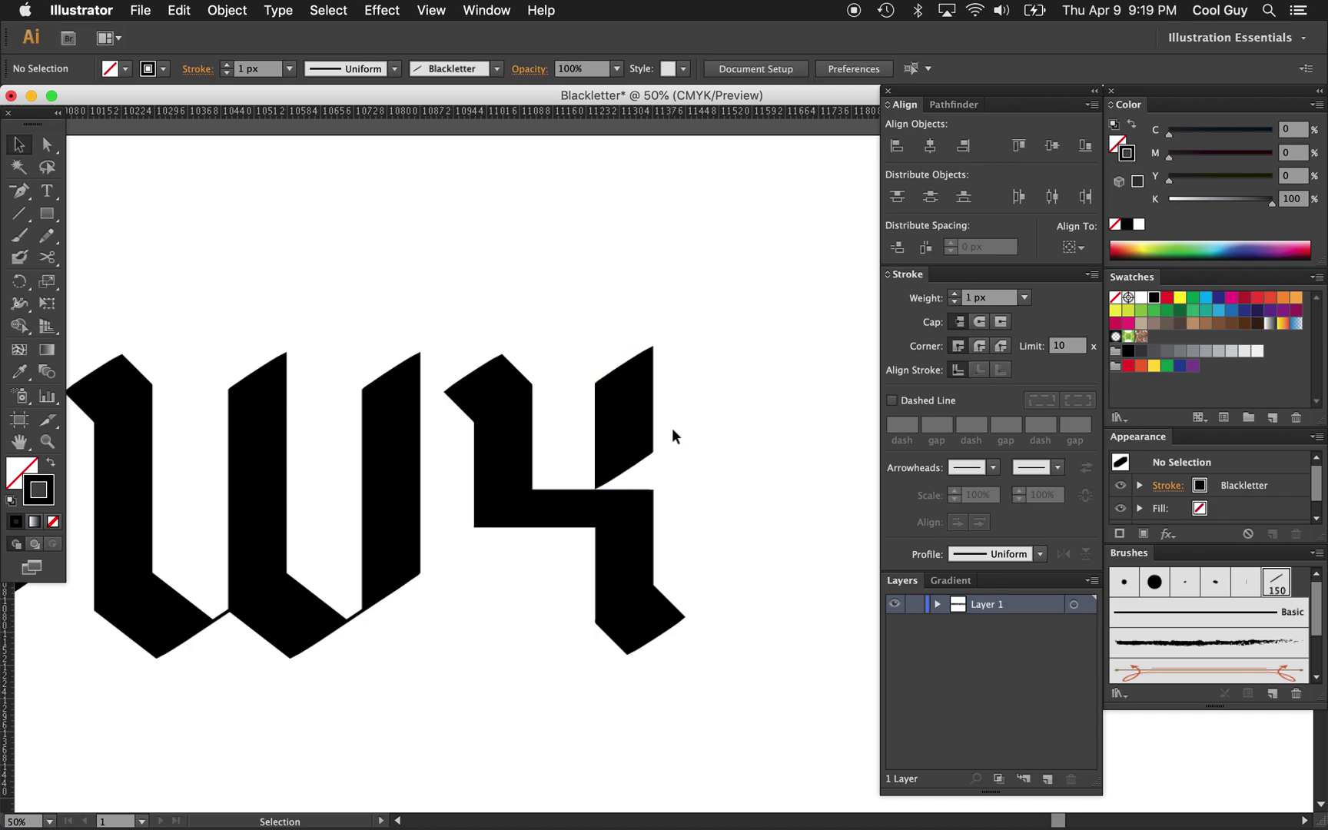
Step: Lower the top end of the x's upper right segment slightly, to about the neighbouring letters' top height
key(a)
drag(676, 332, 587, 411)
key(shift+Down)
key(shift+Down)
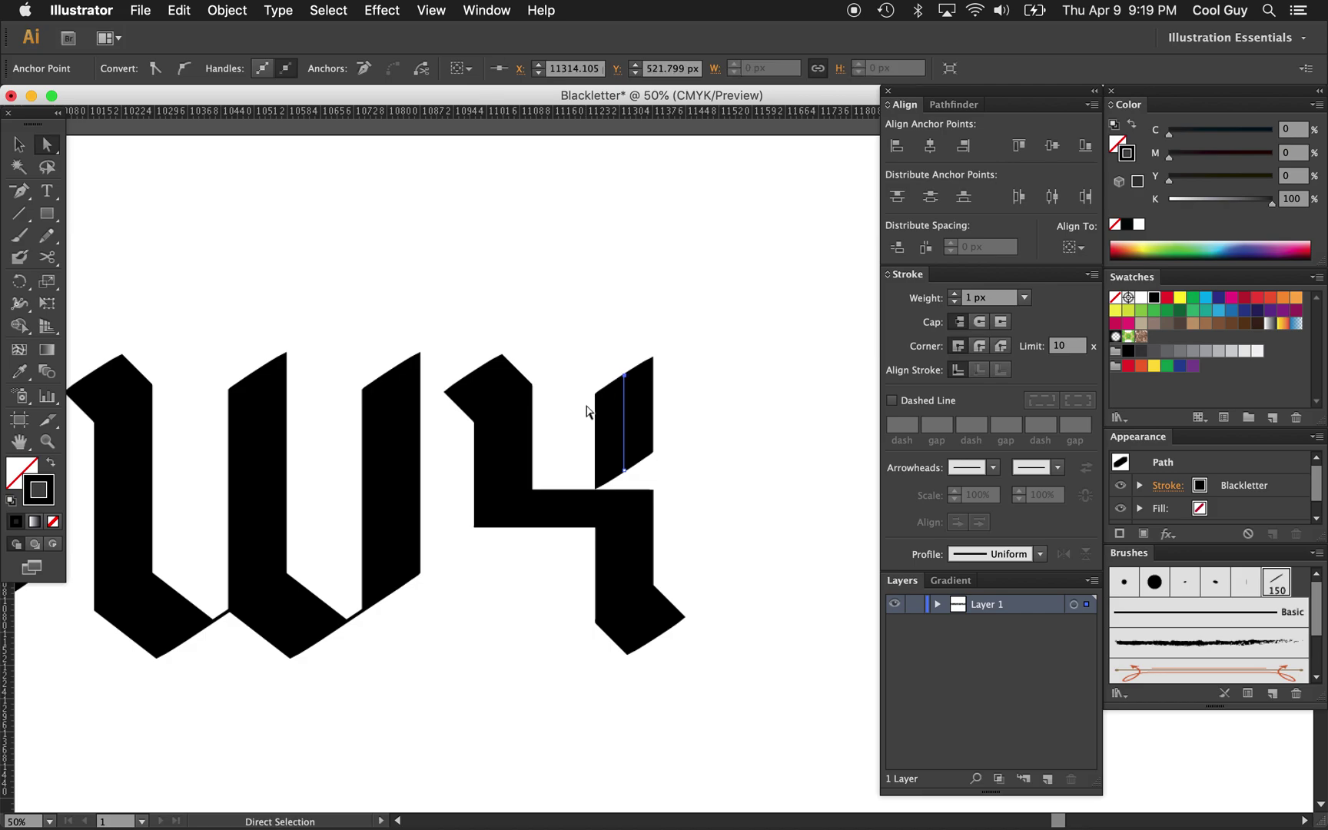
click(709, 360)
Step: Duplicate the x's upper right segment onto the left stem's column and lower the copy until its tip meets the crossbar's underside
key(v)
click(627, 411)
drag(627, 411, 508, 515)
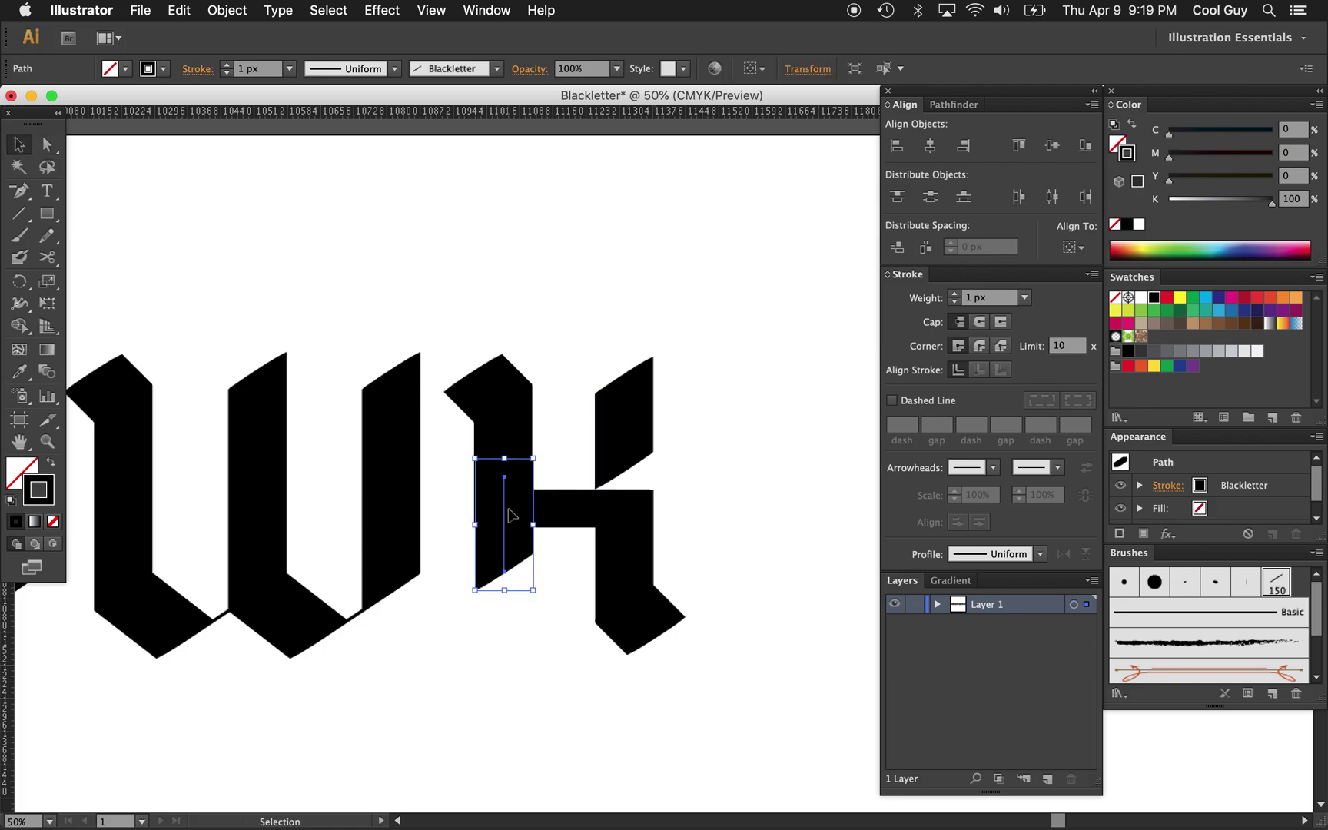
key(shift+Down)
key(shift+Down)
key(shift+Down)
key(shift+Down)
key(shift+Down)
key(shift+Down)
key(shift+Down)
key(shift+Down)
key(shift+Down)
key(shift+Down)
key(shift+Down)
key(shift+Down)
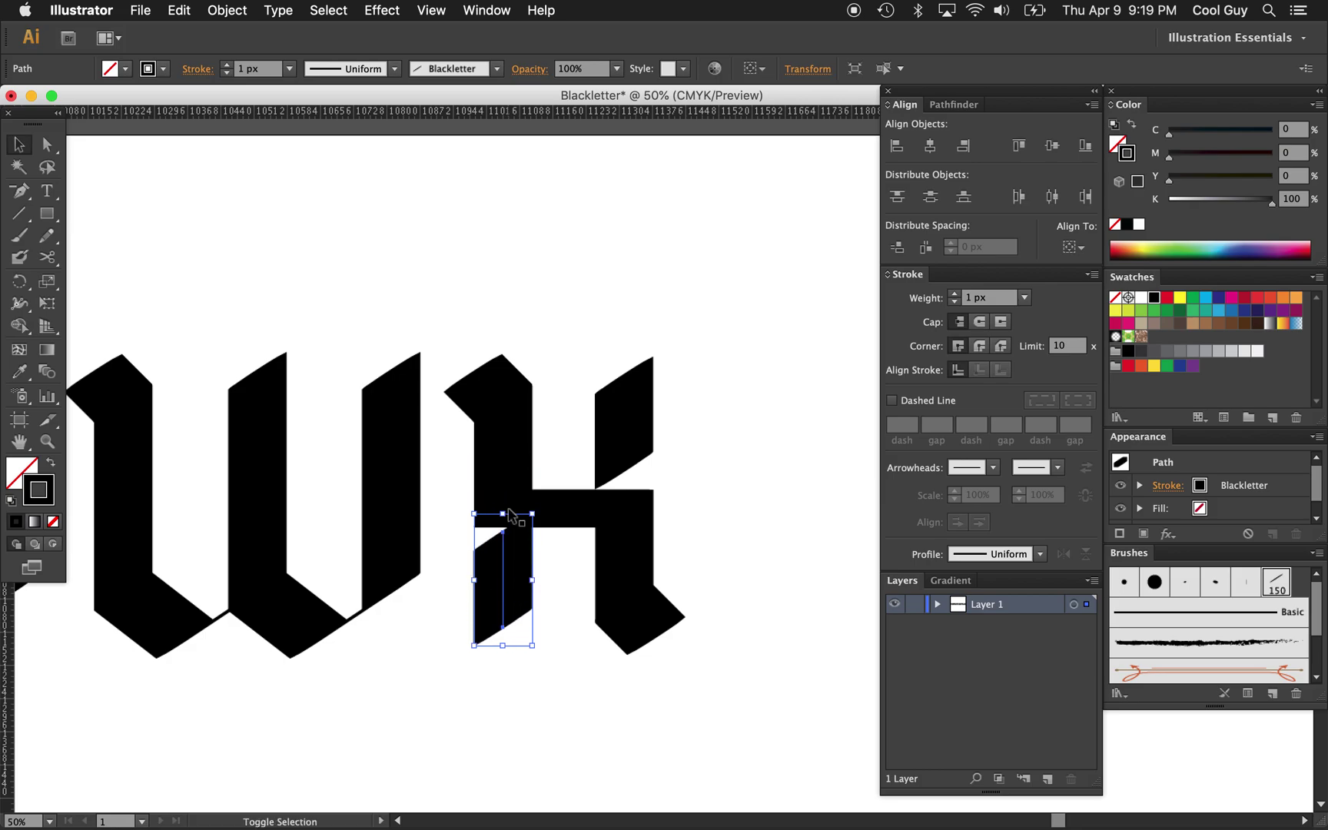
key(shift+Down)
key(shift+Down)
key(shift+Down)
click(860, 492)
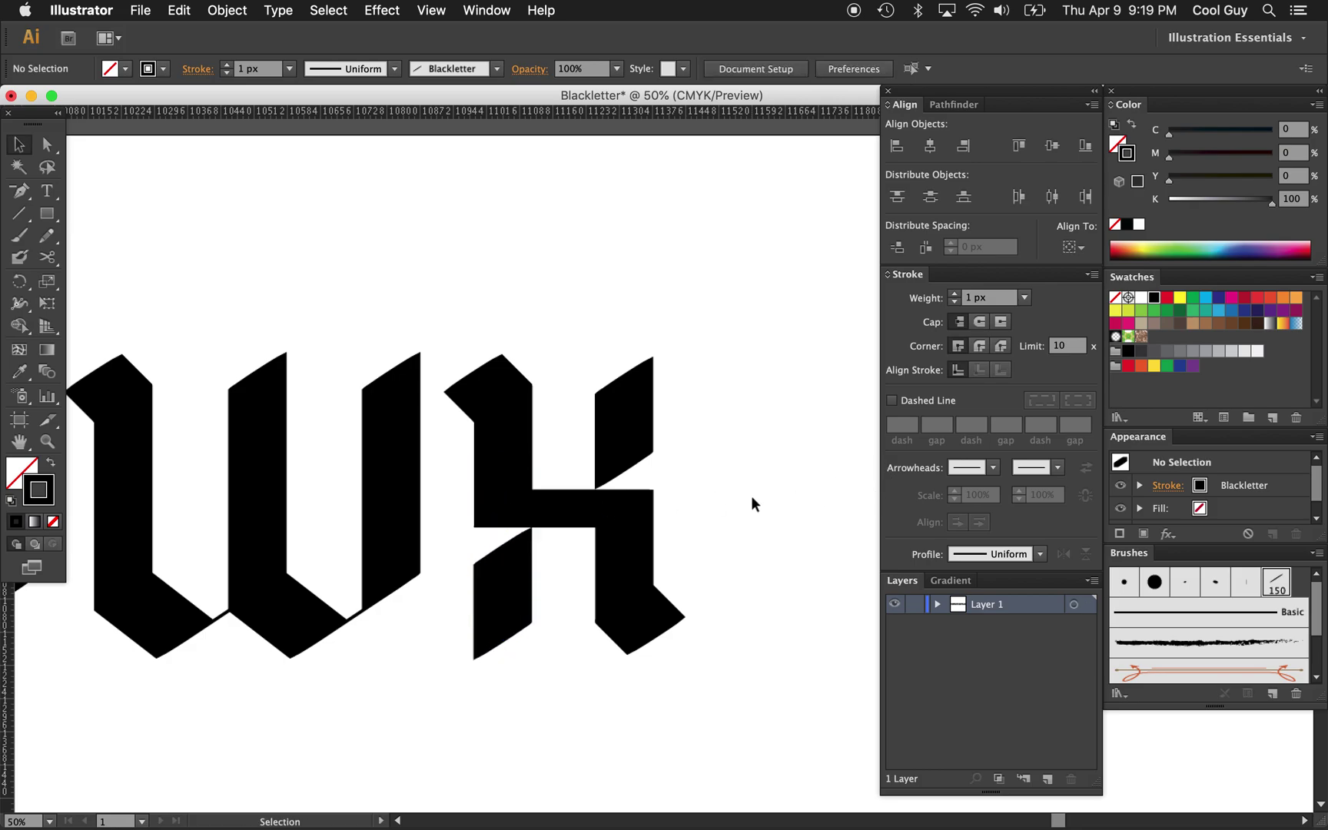
Step: Examine the finished x alongside the rest of the alphabet to compare its shape and spacing
key(z)
alt+click(673, 551)
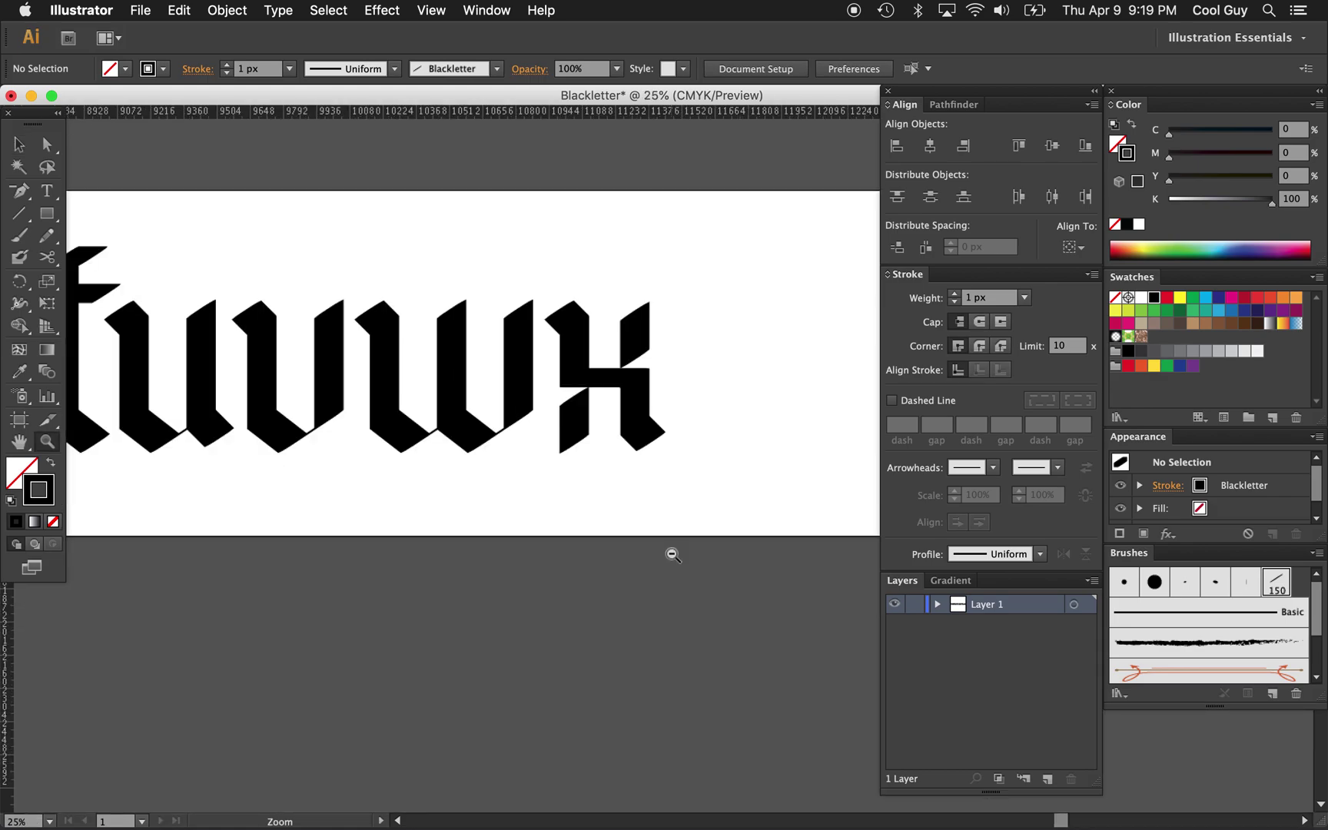
alt+click(676, 433)
alt+click(664, 531)
scroll(664, 530, right, 10)
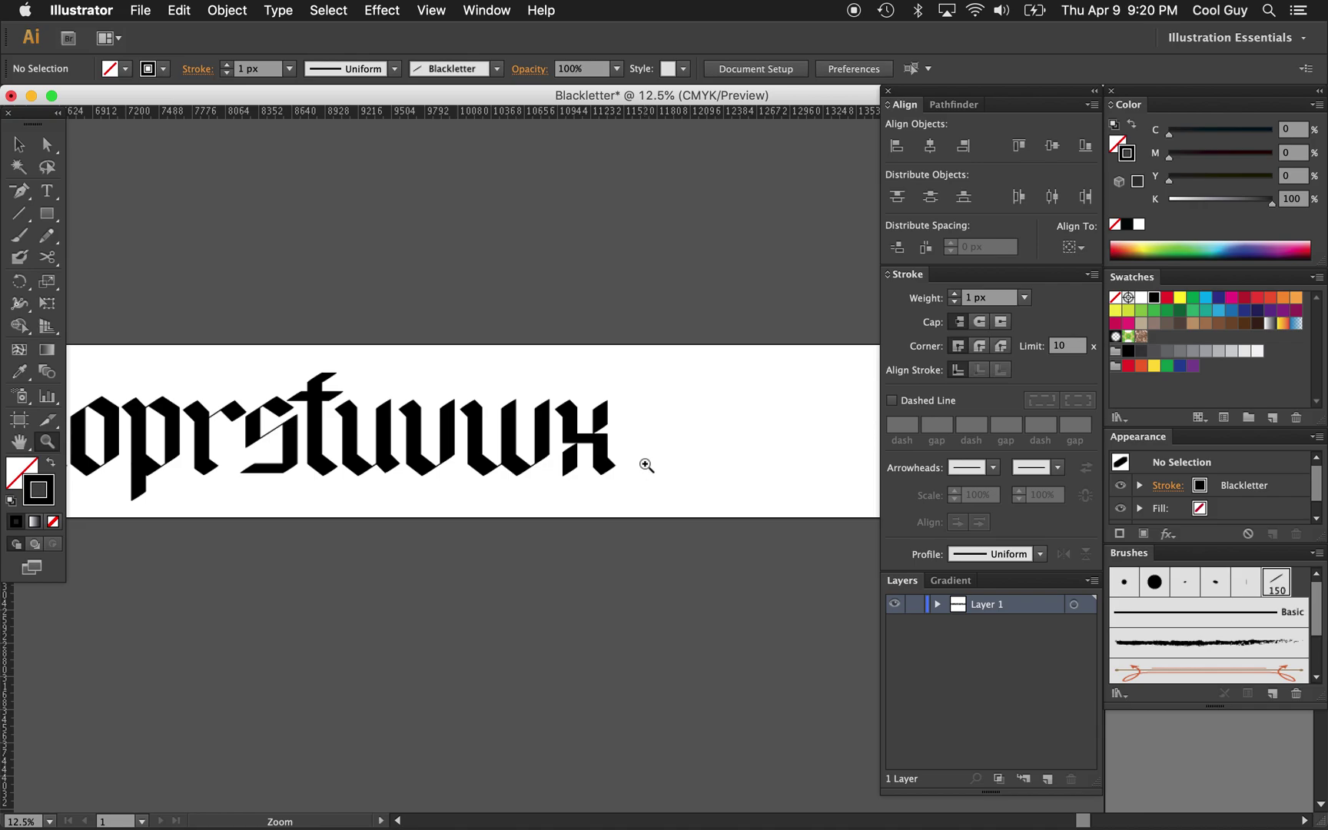
key(v)
key(z)
alt+click(370, 397)
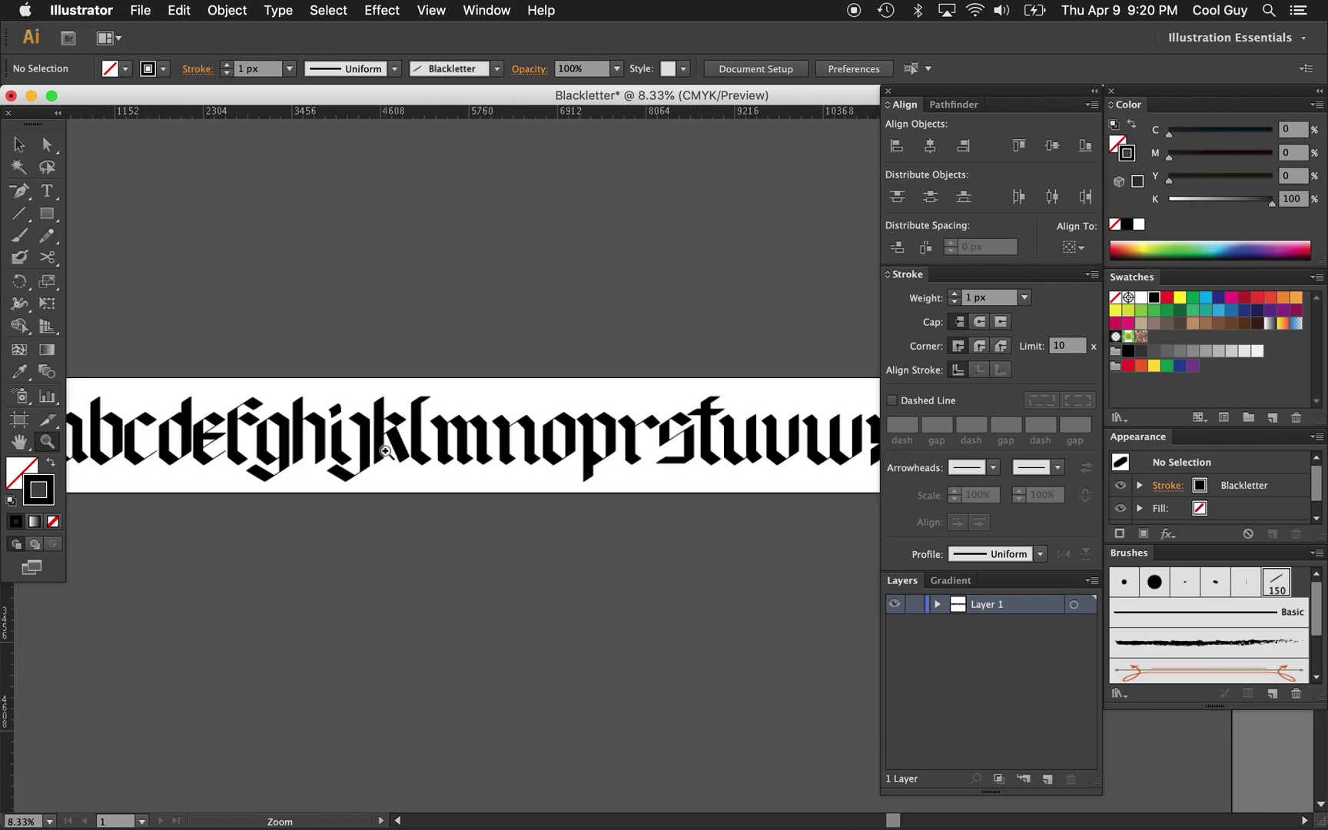
scroll(385, 452, right, 2)
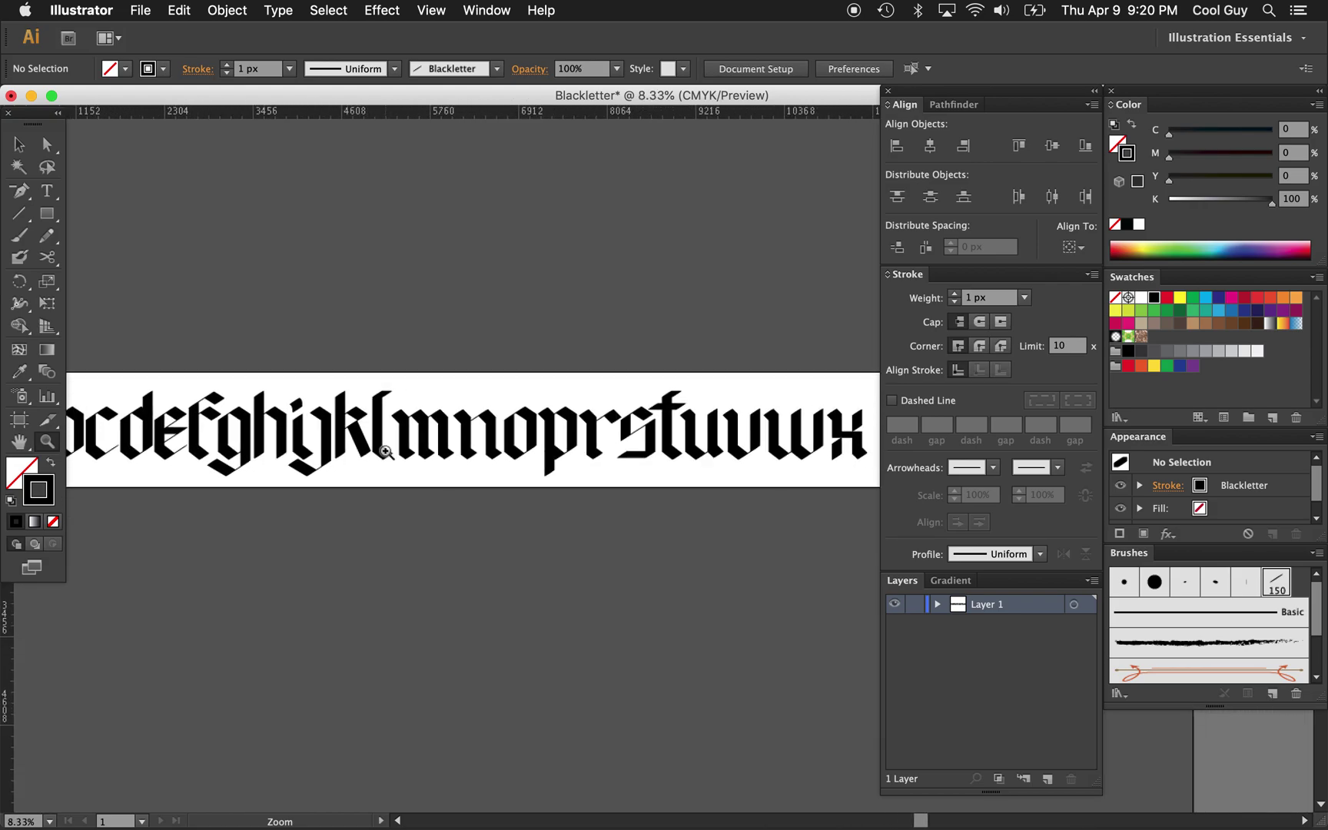
scroll(386, 452, right, 4)
scroll(386, 452, left, 3)
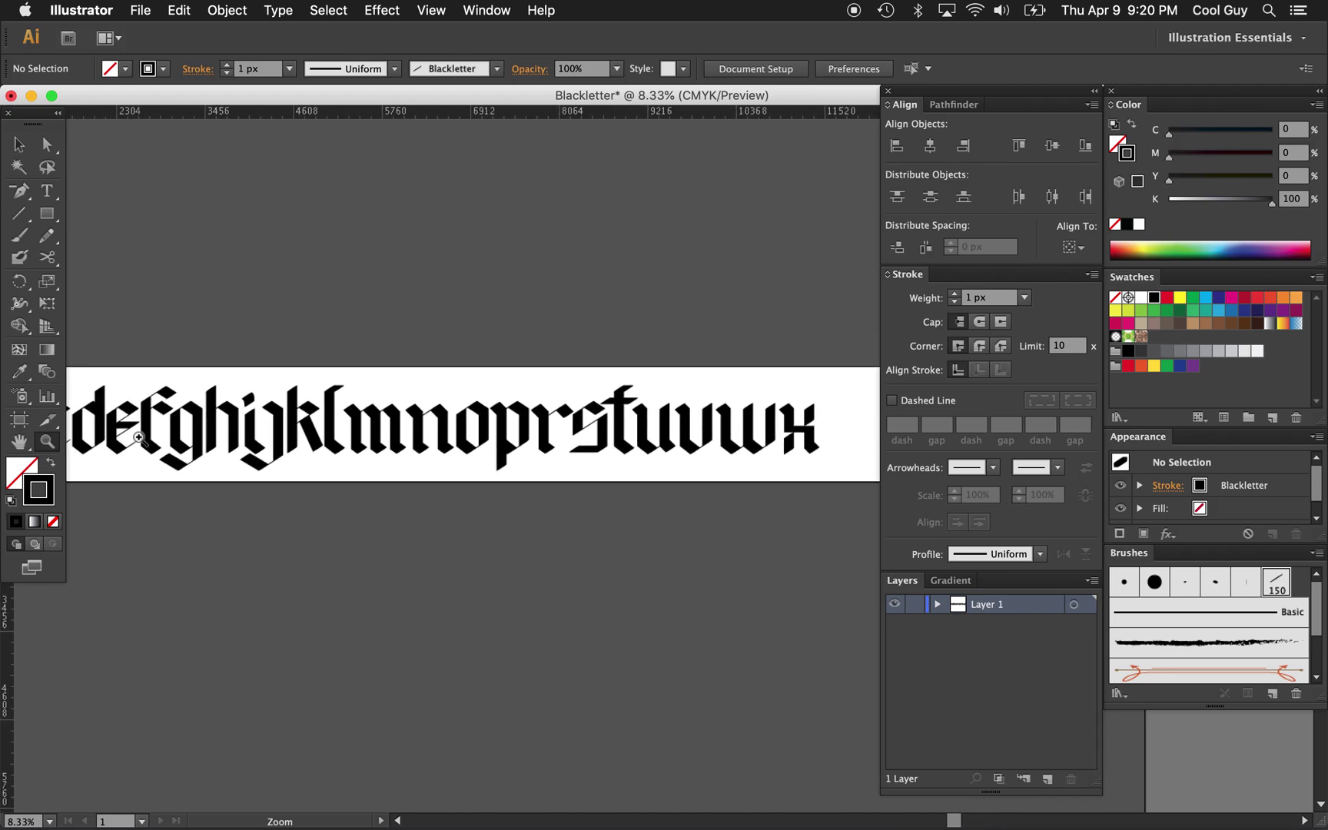
Step: Duplicate both strokes of the u and place the copy directly to the right of the x
click(664, 442)
click(665, 443)
click(664, 445)
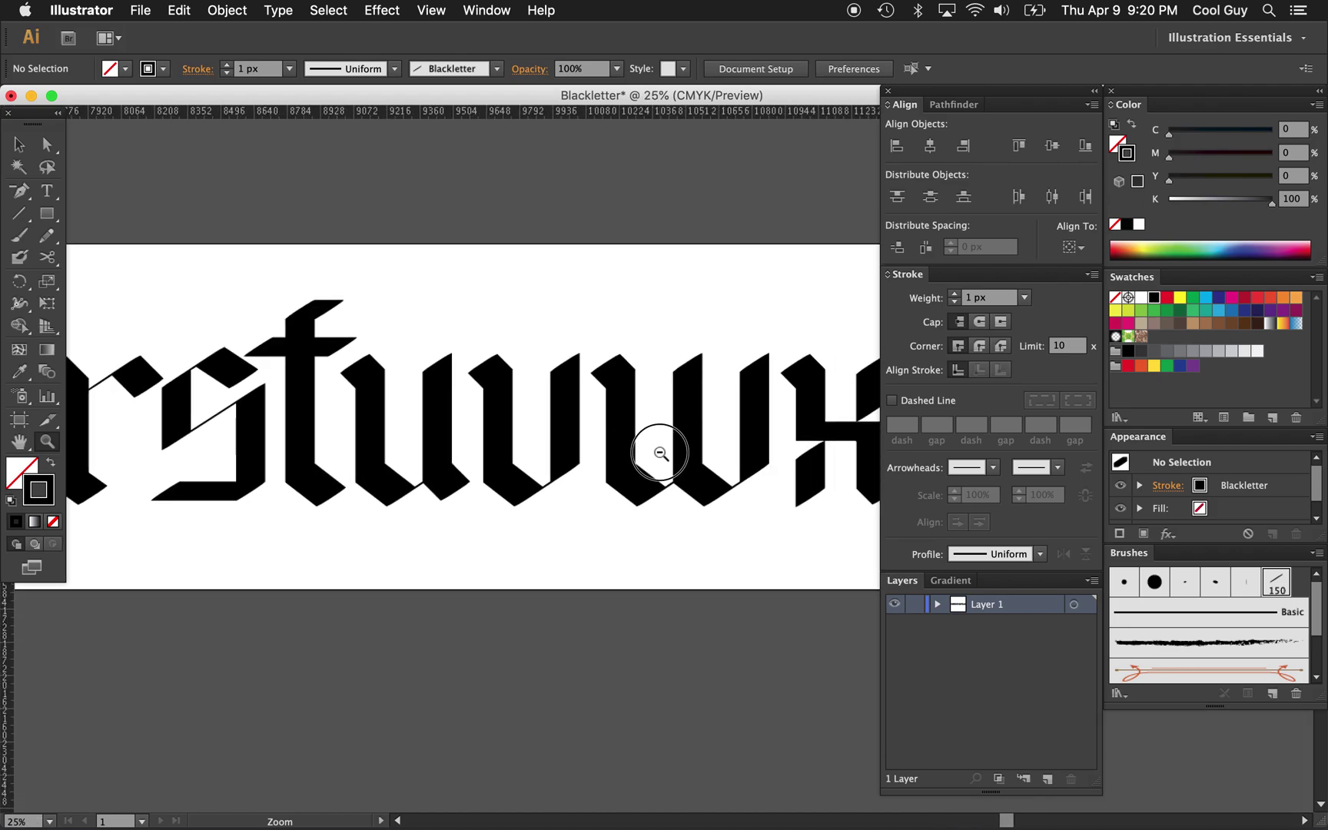
alt+click(659, 452)
scroll(660, 452, right, 5)
scroll(660, 452, down, 1)
key(v)
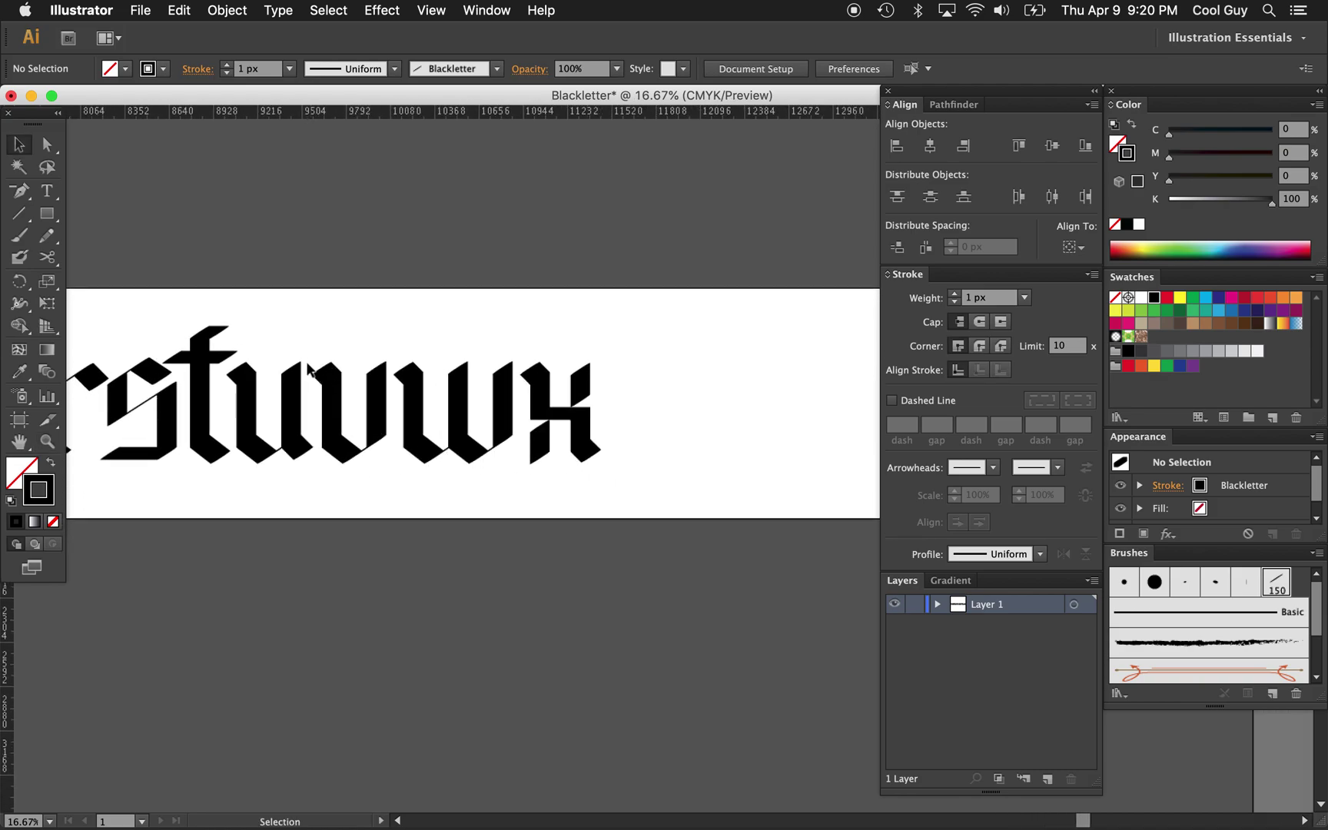
click(255, 419)
drag(255, 391, 624, 392)
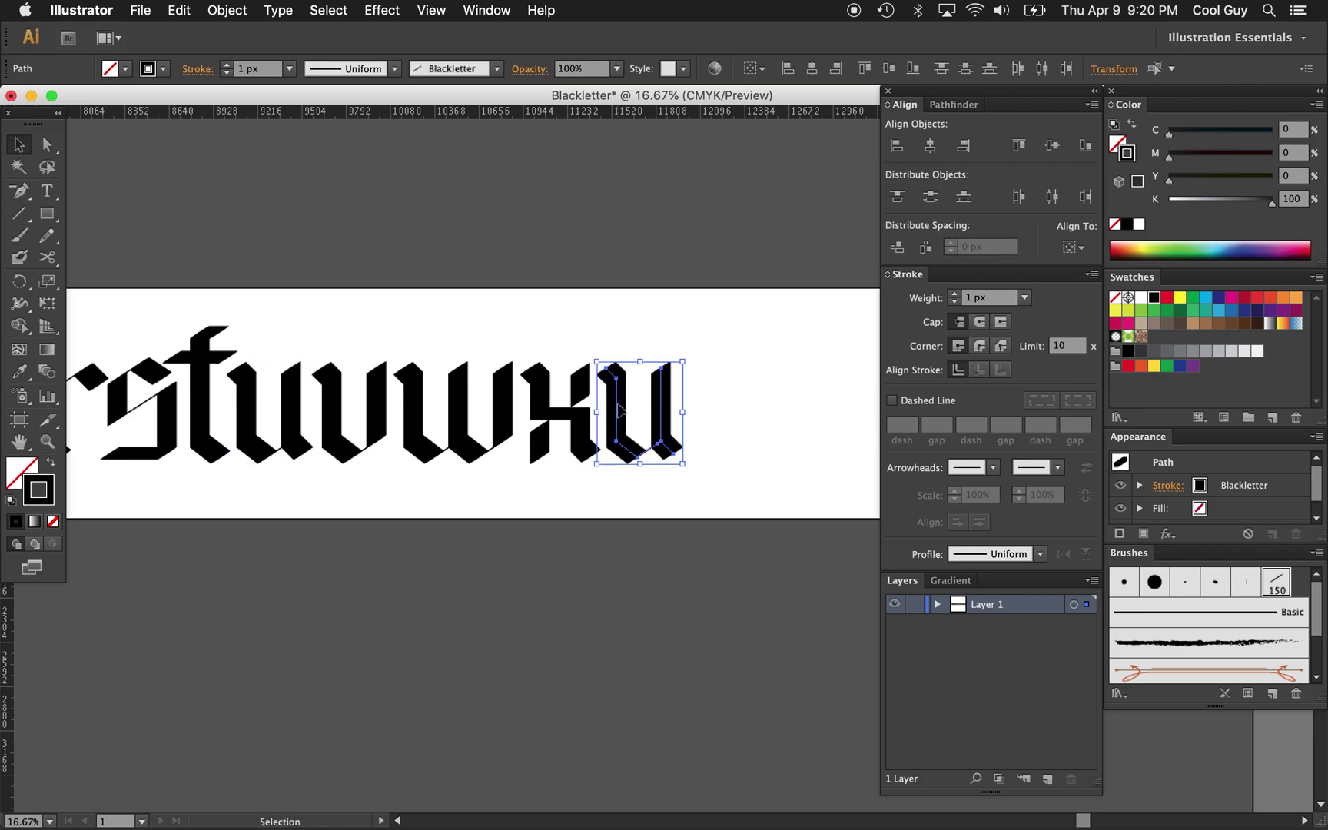
click(614, 492)
Step: Extend the copied u's right stroke from its lower end with a Pen segment running diagonally down and to the left
key(z)
click(652, 493)
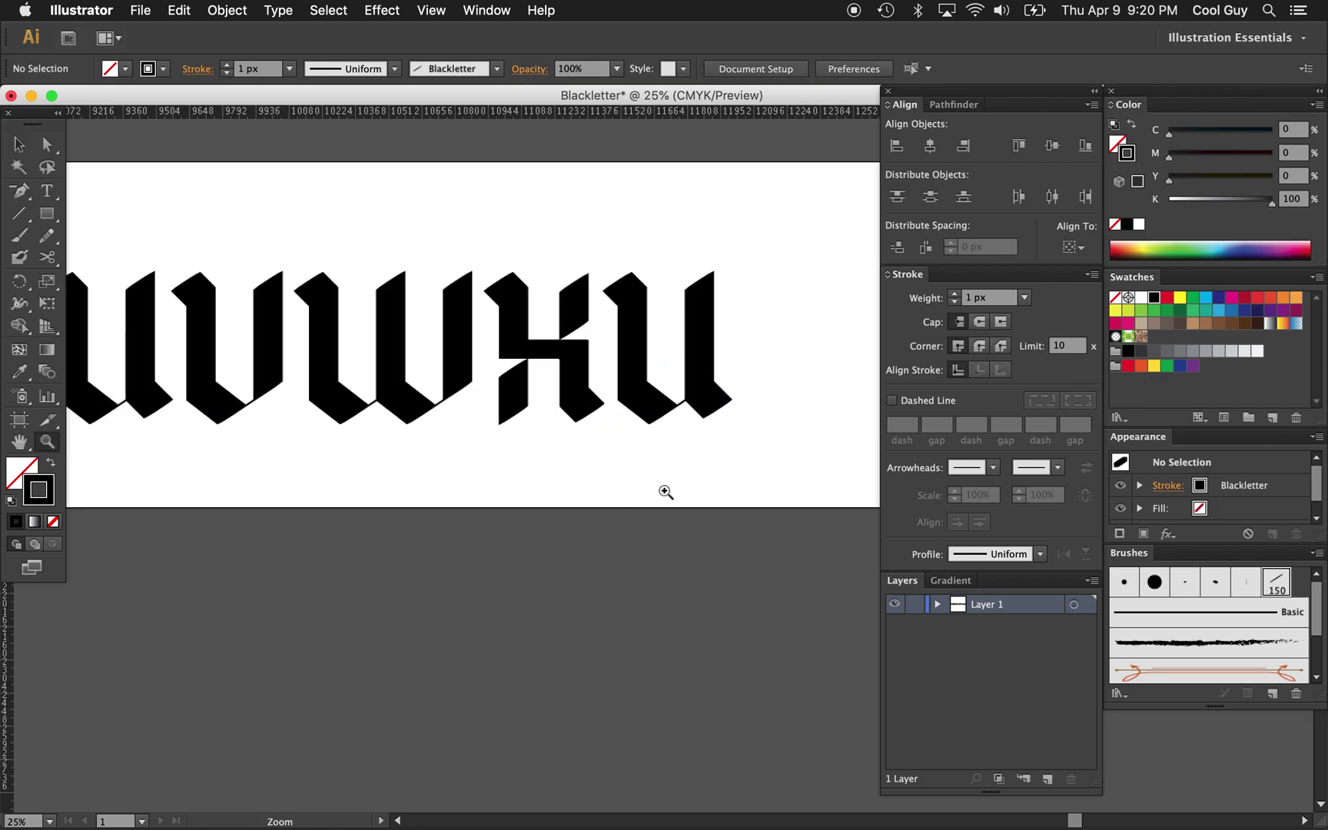
click(704, 477)
key(a)
key(p)
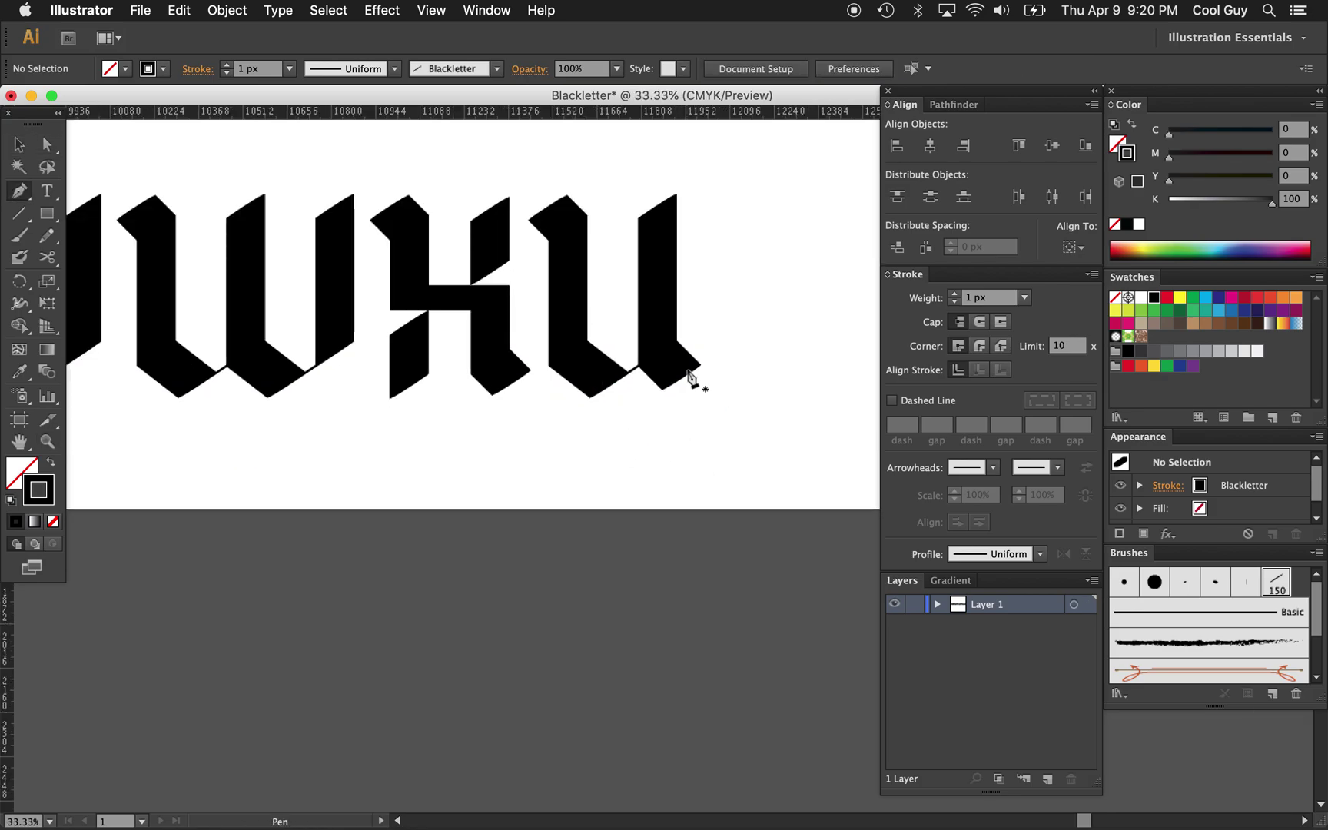
click(683, 377)
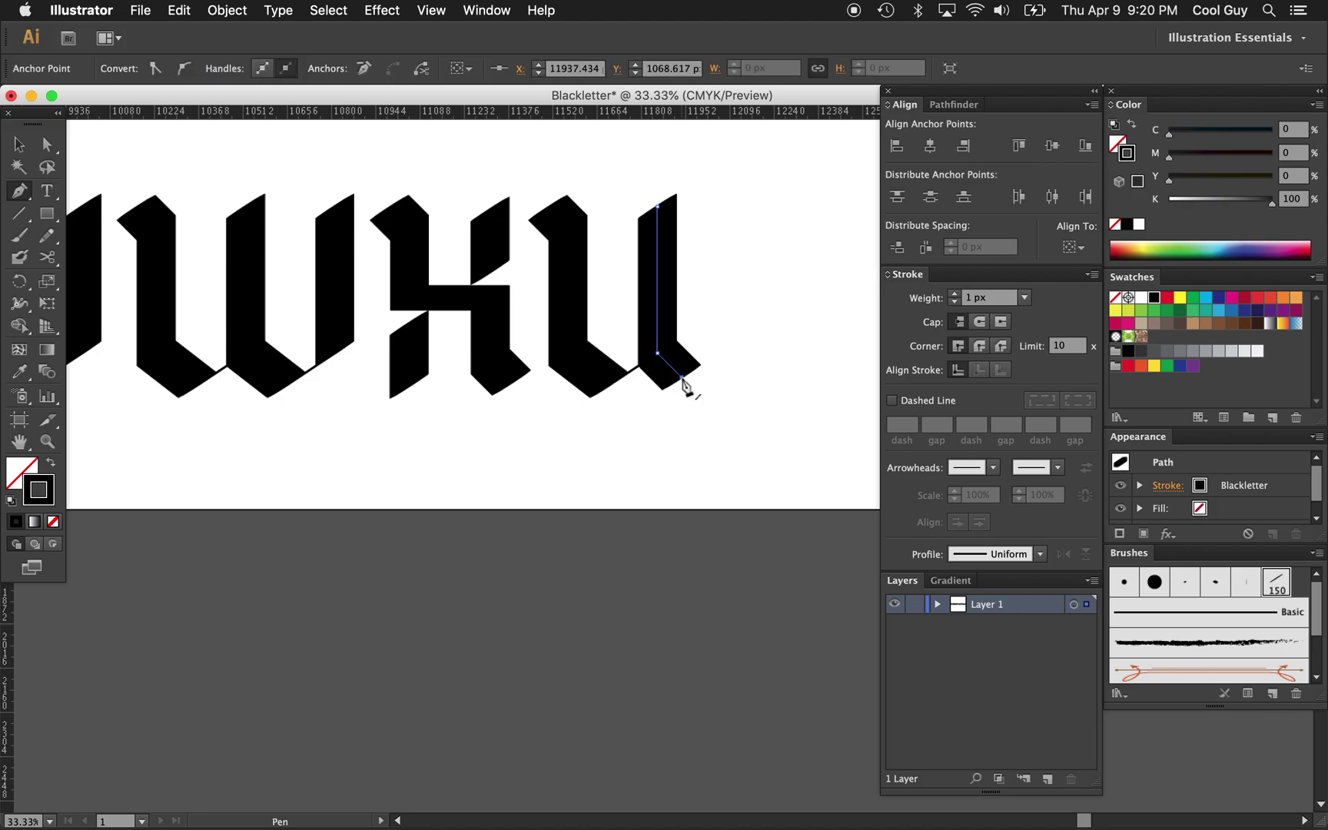
click(577, 454)
Step: Raise the diagonal's lower anchor point until the segment becomes a thin hairline at the brush angle
super+click(593, 463)
key(shift+Up)
key(shift+Up)
key(shift+Up)
key(shift+Up)
key(shift+Up)
key(shift+Up)
key(shift+Up)
key(shift+Up)
key(shift+Up)
key(shift+Up)
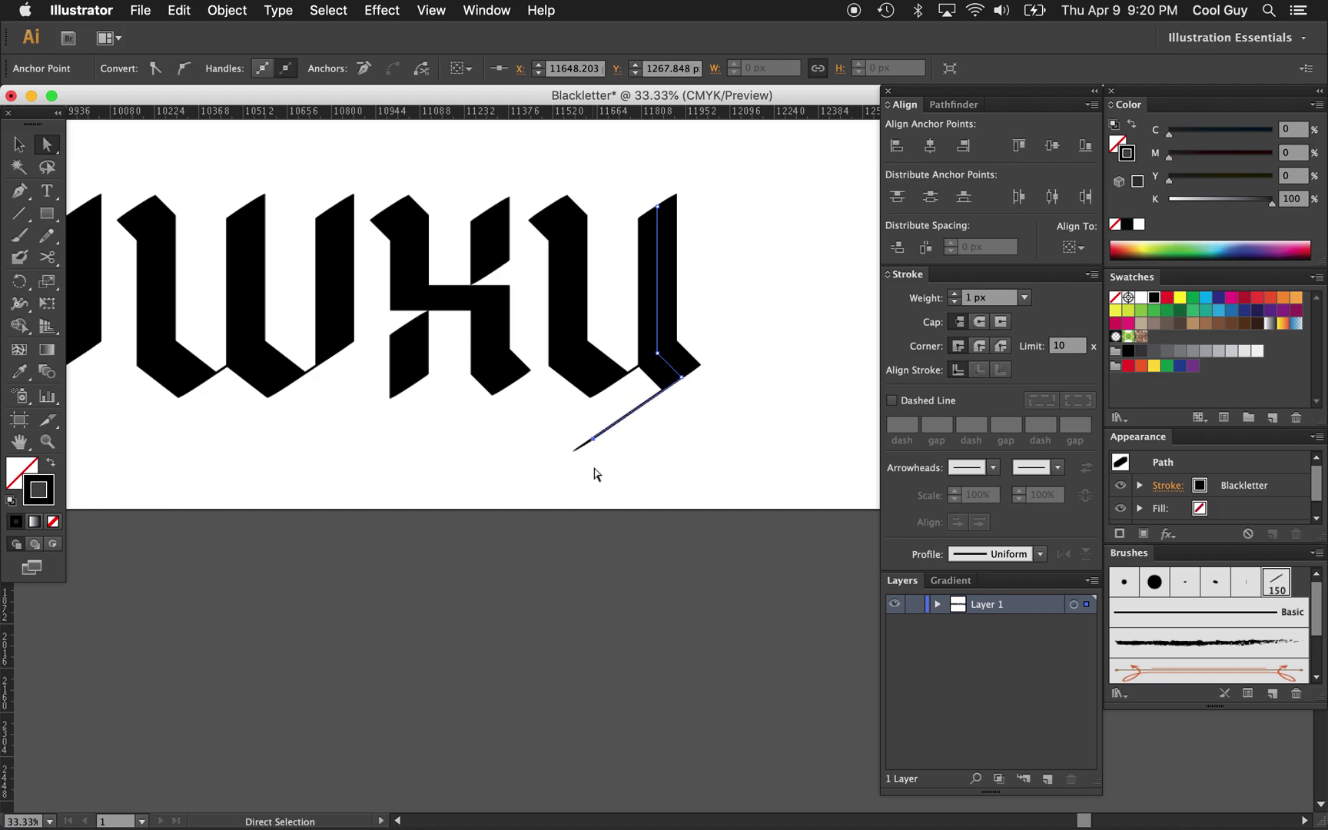
Step: Continue the hairline with a thick tail segment going up and left, and nudge its end point up and right
key(p)
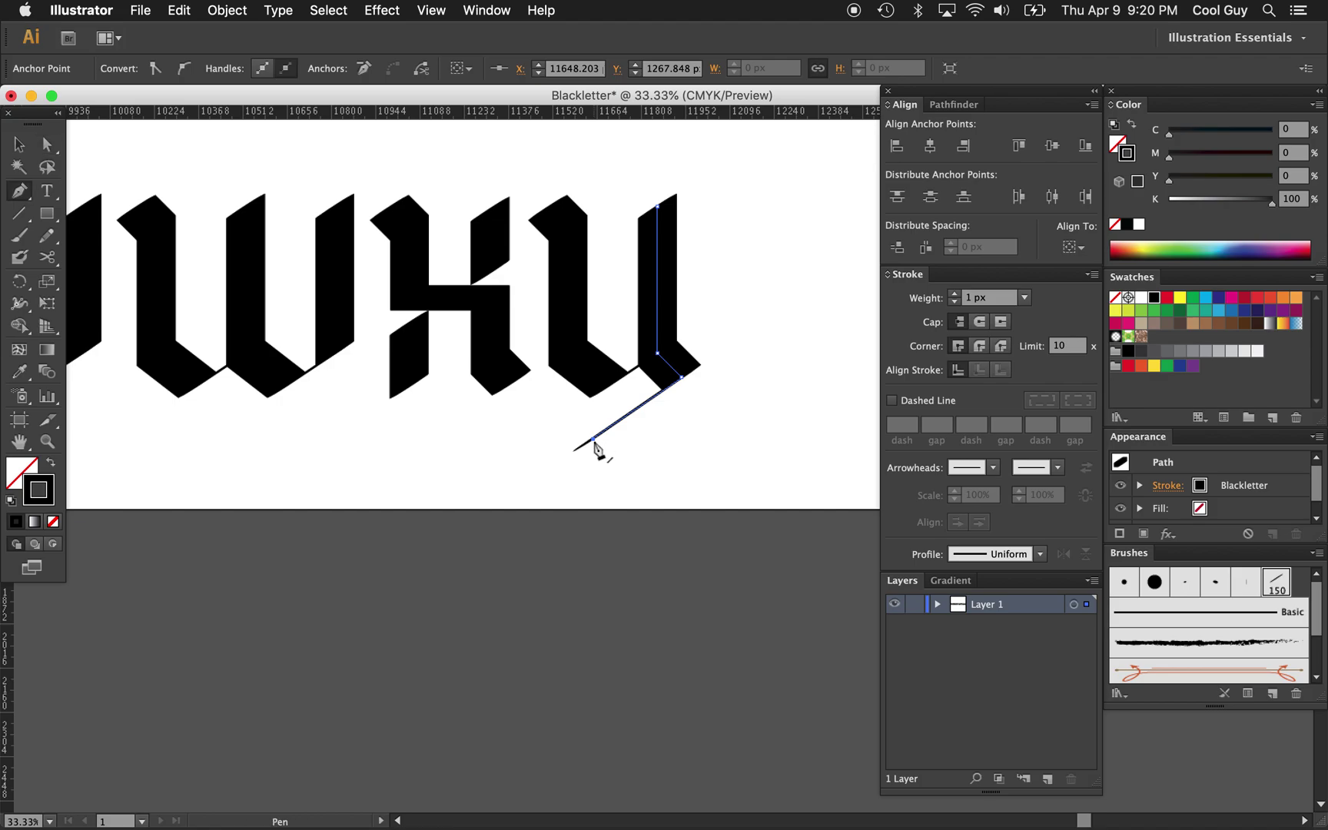
click(522, 400)
key(a)
key(shift+Up)
key(shift+Right)
key(shift+Up)
key(shift+Right)
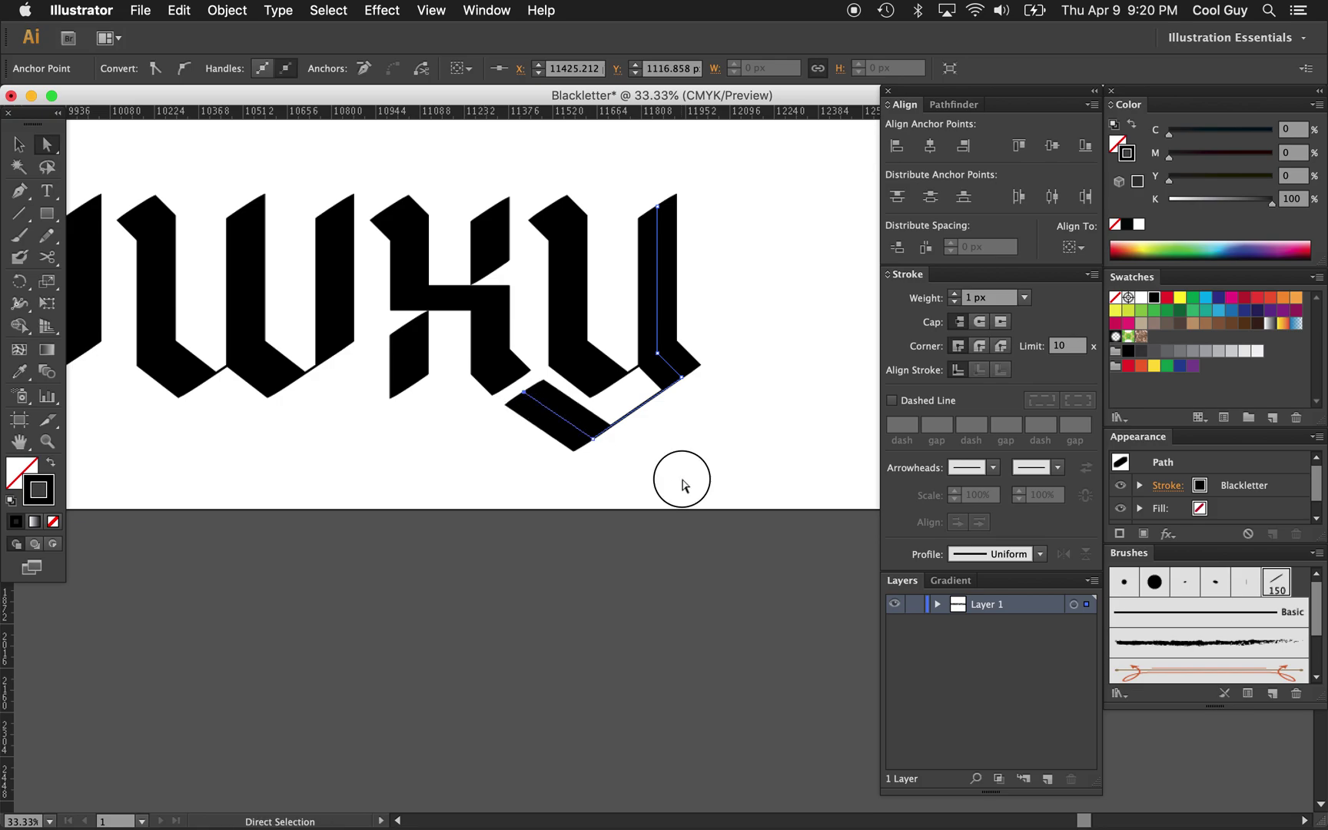
click(684, 461)
Step: Move the y's three lowest tail anchor points together 50 px right and 50 px down
key(z)
alt+click(691, 441)
click(685, 448)
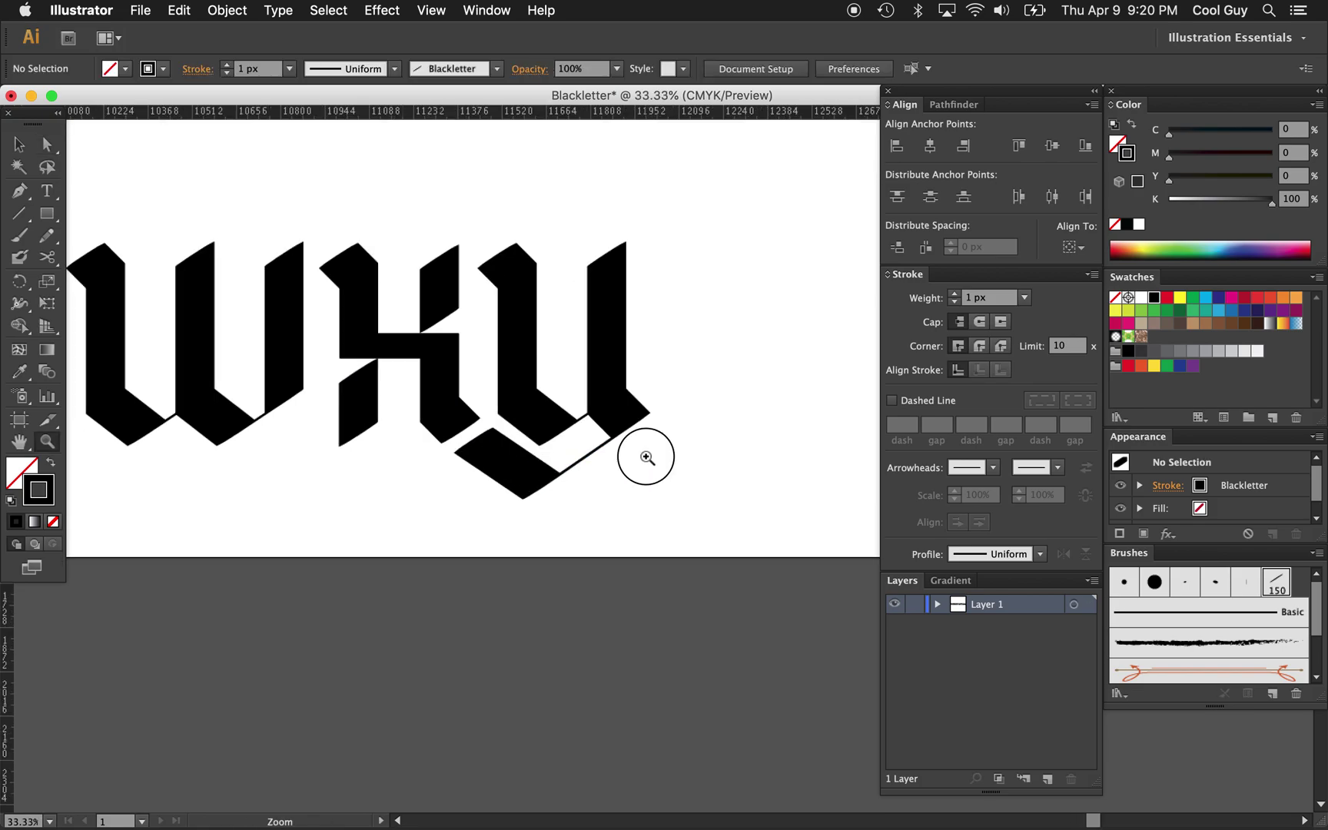
click(644, 455)
key(a)
click(634, 432)
click(643, 422)
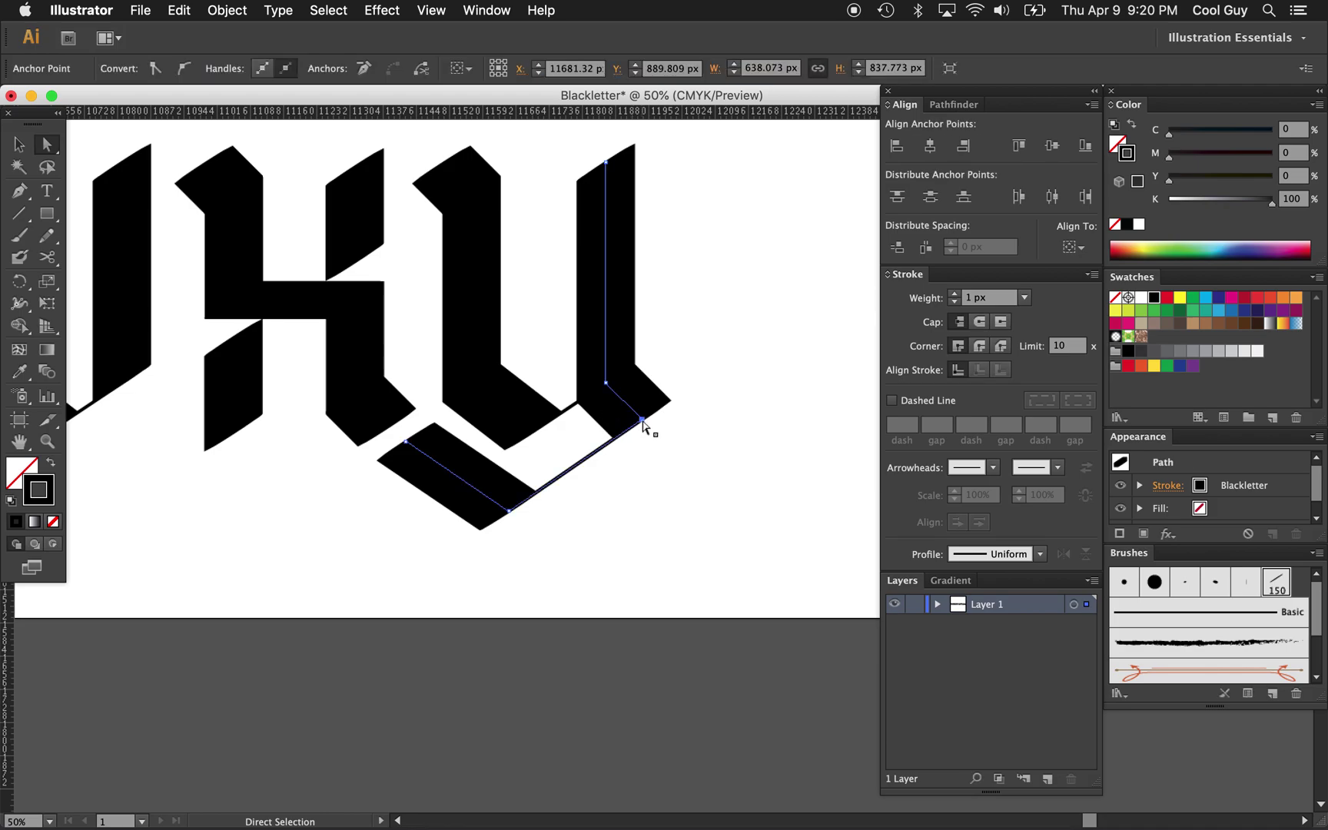
click(508, 512)
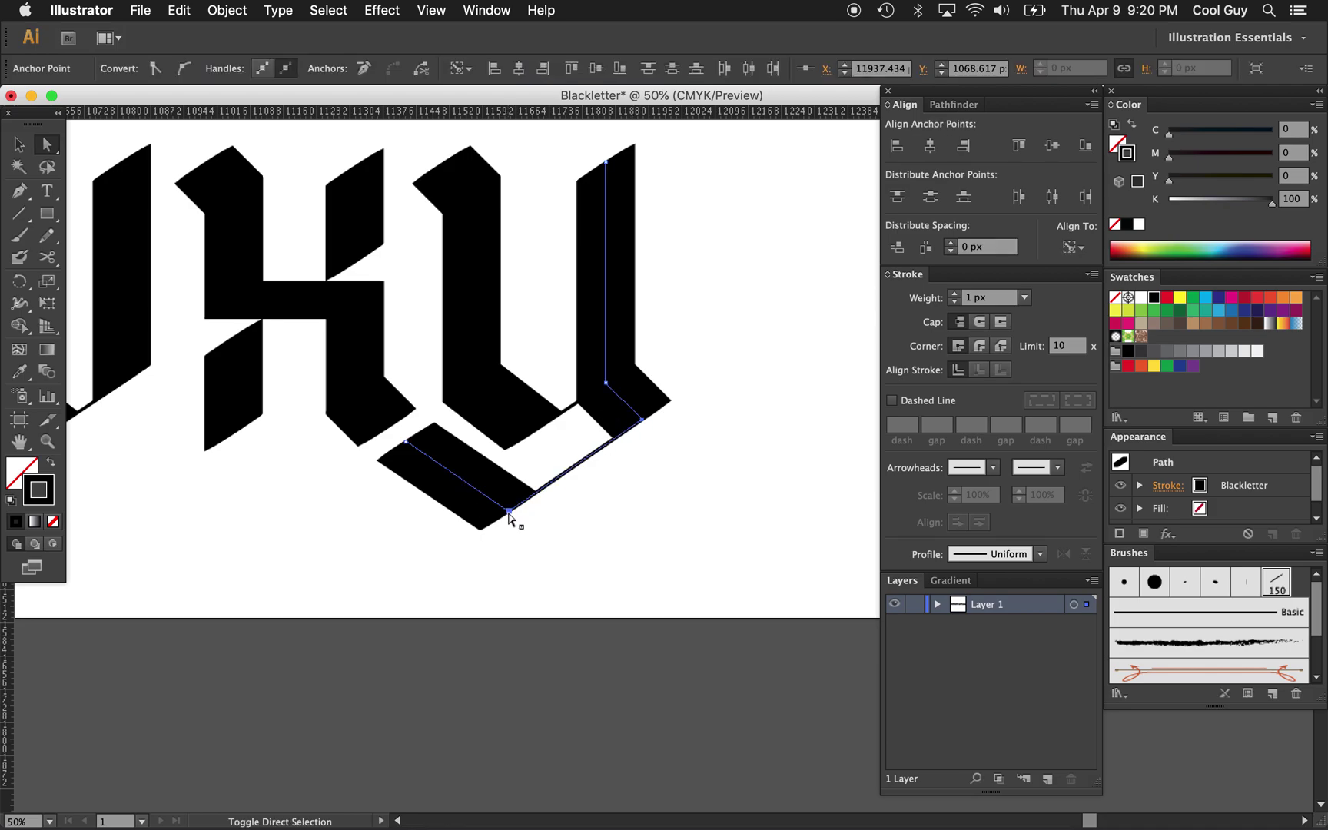
shift+click(406, 442)
key(shift+Right)
key(shift+Right)
key(shift+Right)
key(shift+Right)
key(shift+Right)
key(shift+Down)
key(shift+Down)
key(shift+Down)
key(shift+Down)
key(shift+Down)
key(shift+Down)
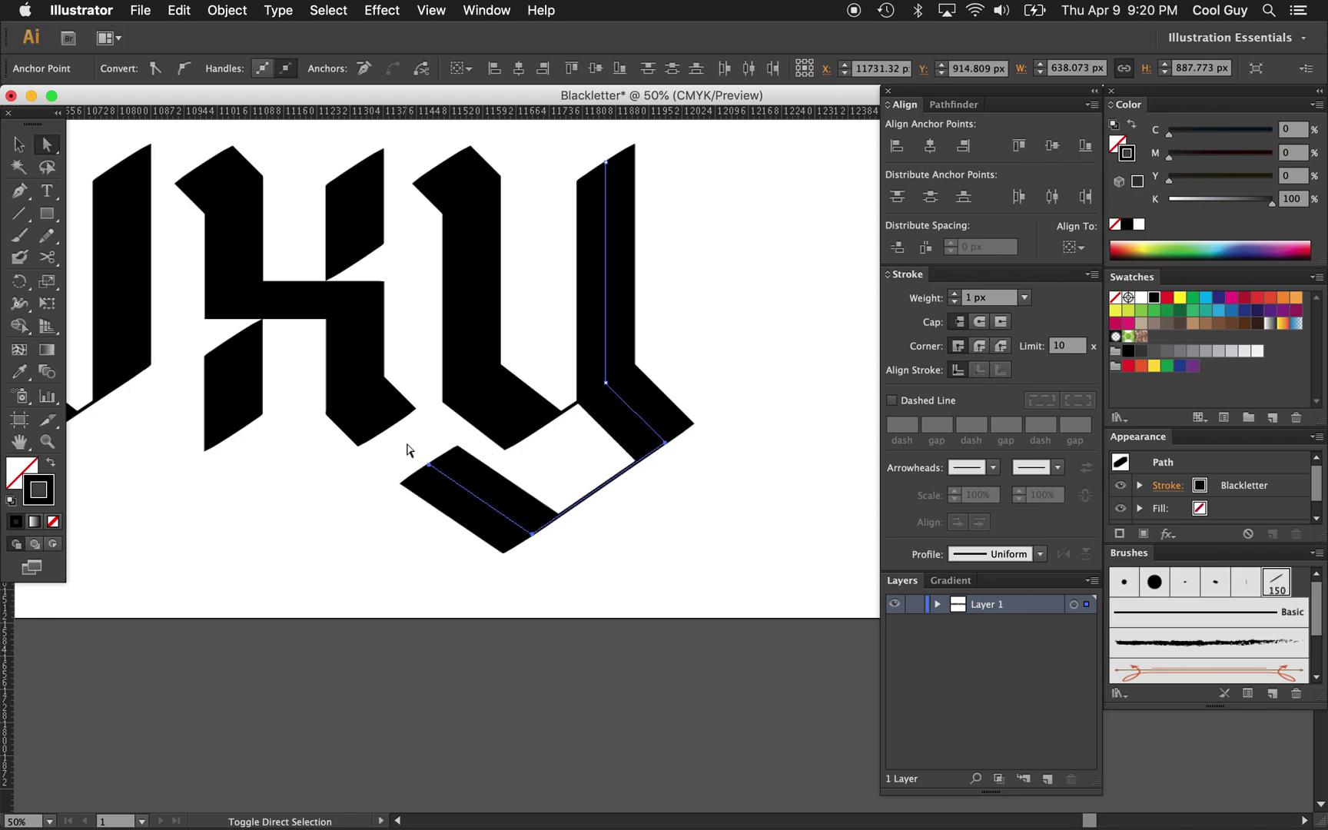
click(641, 530)
Step: Review the whole alphabet from a to y on the artboard without the interface in the way
key(z)
alt+click(642, 525)
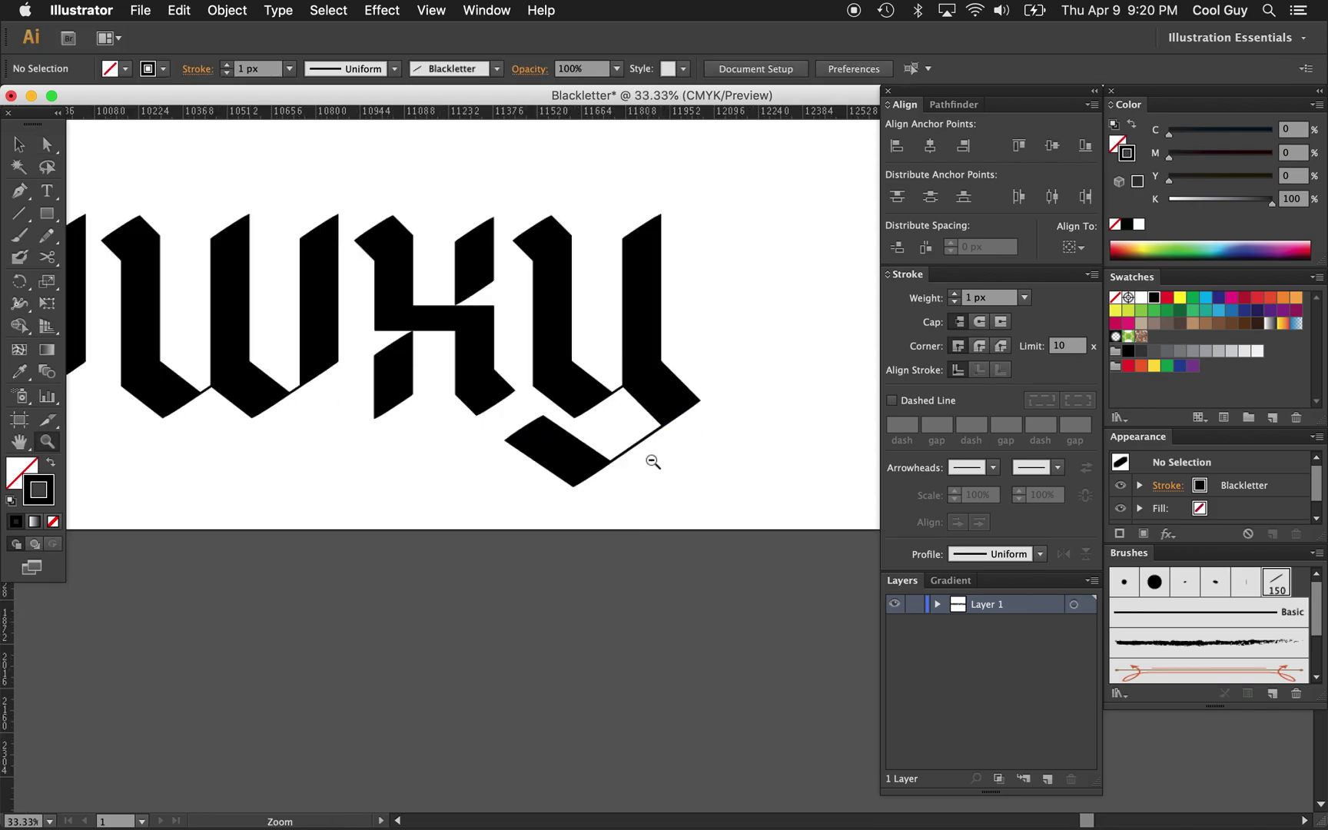
alt+click(653, 463)
alt+click(683, 506)
alt+click(714, 437)
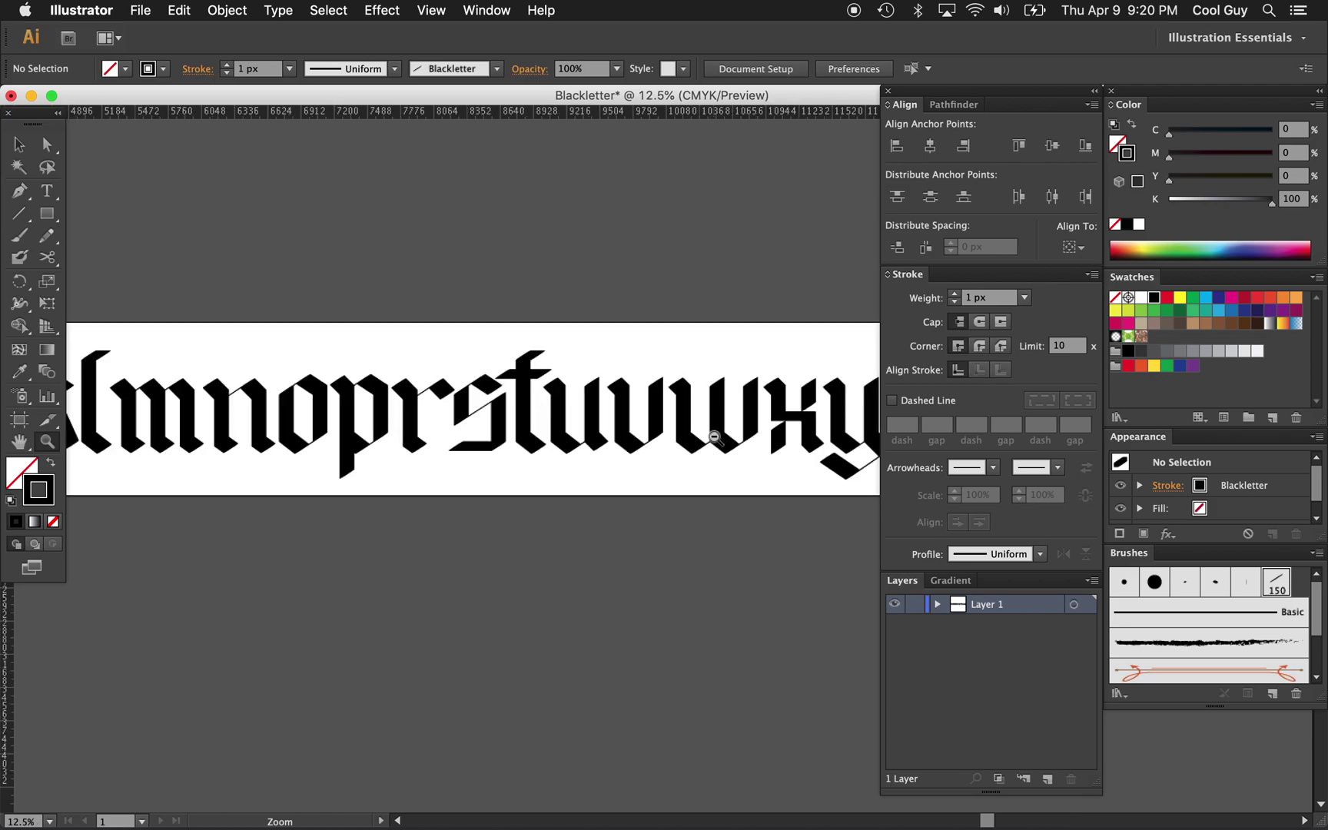
alt+click(712, 454)
alt+click(713, 457)
key(Tab)
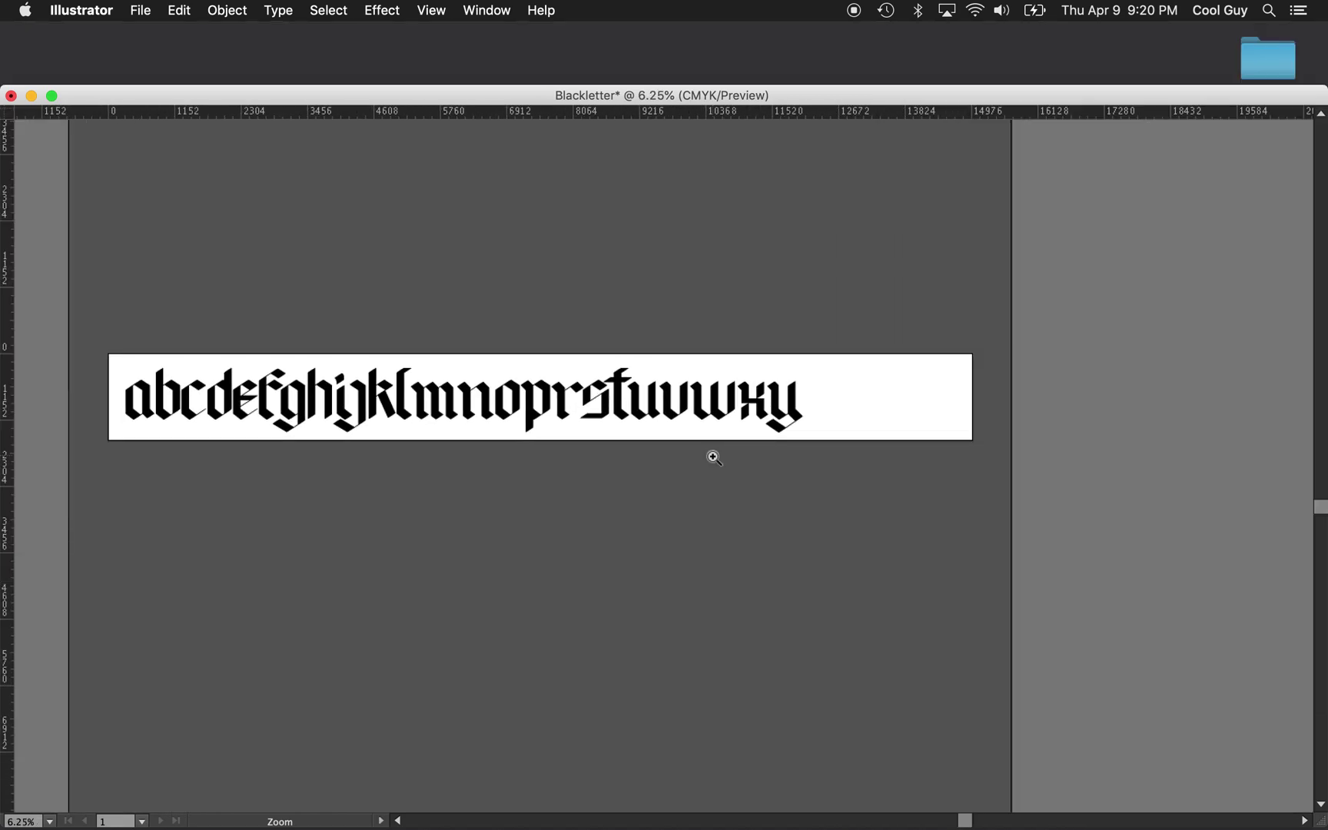
key(Tab)
Step: Draw a horizontal Pen stroke right of the y, level with the letter tops, and give it the Blackletter brush
click(819, 425)
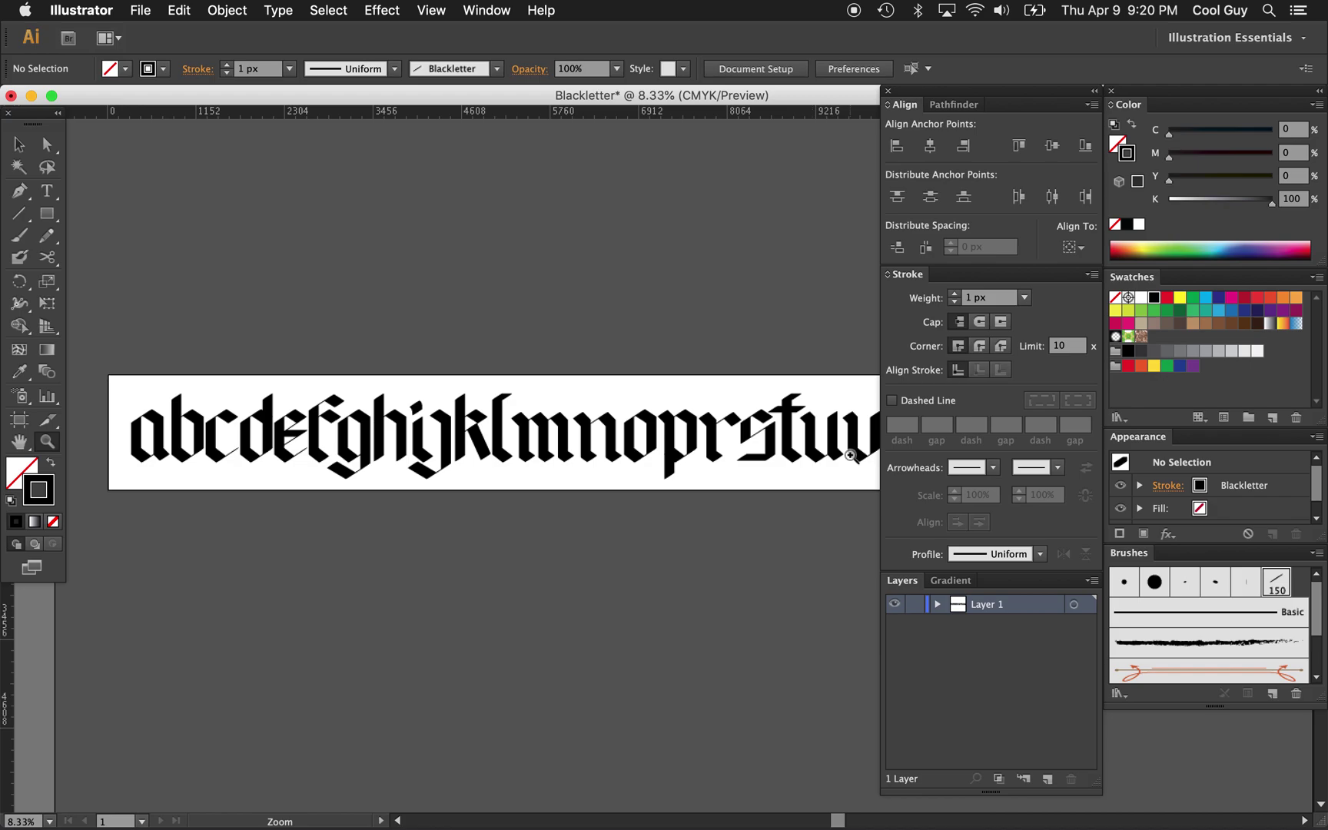
click(825, 452)
click(823, 451)
click(824, 451)
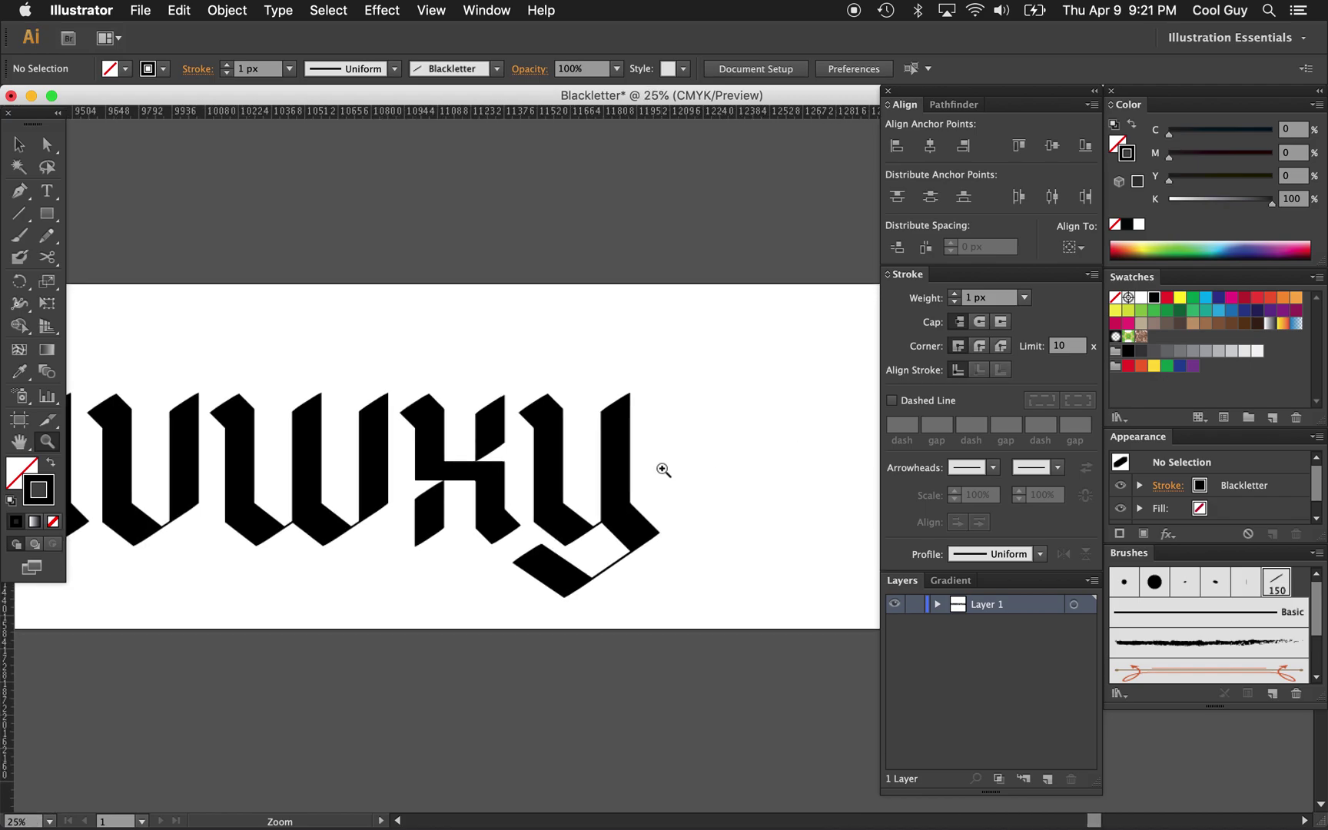
click(662, 469)
scroll(663, 469, right, 3)
scroll(663, 469, down, 1)
scroll(662, 470, right, 2)
scroll(662, 469, down, 1)
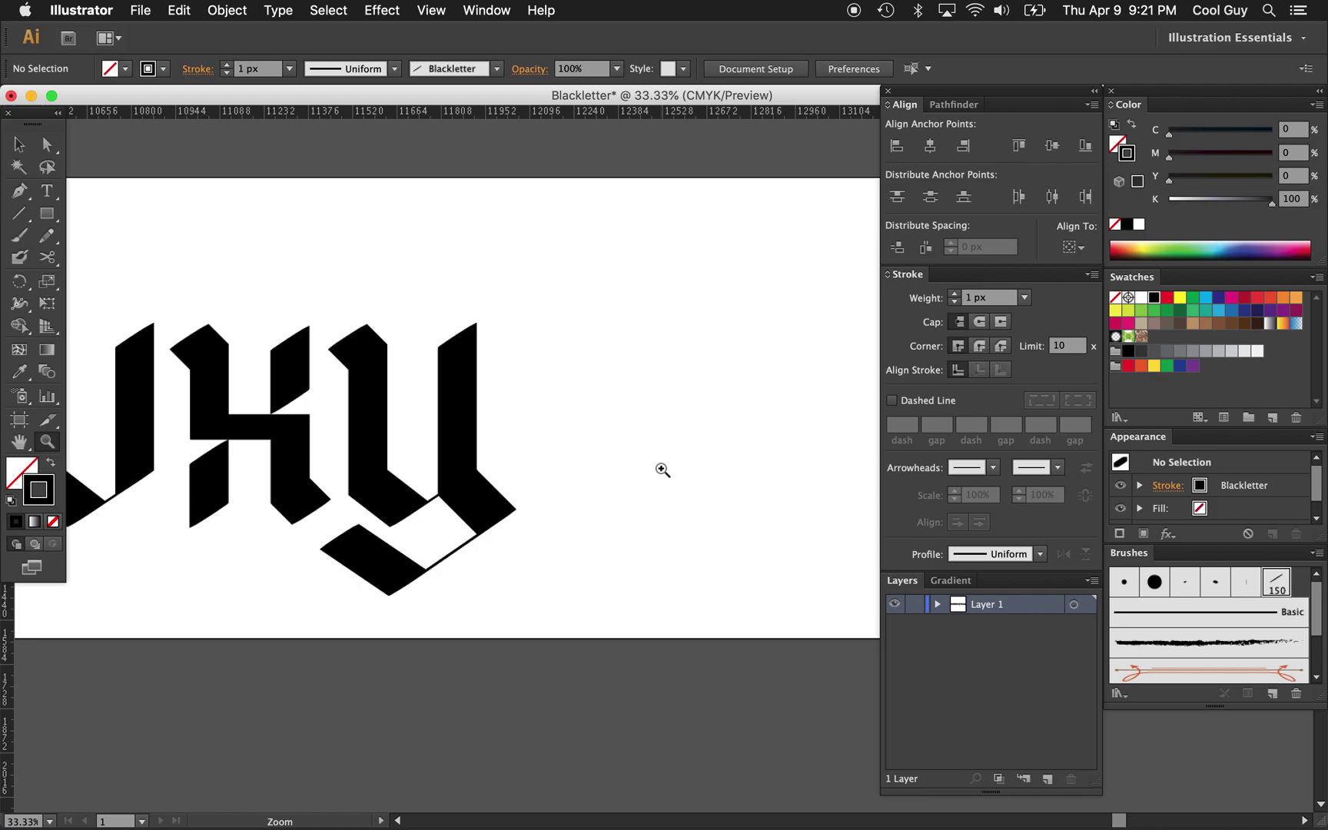
key(p)
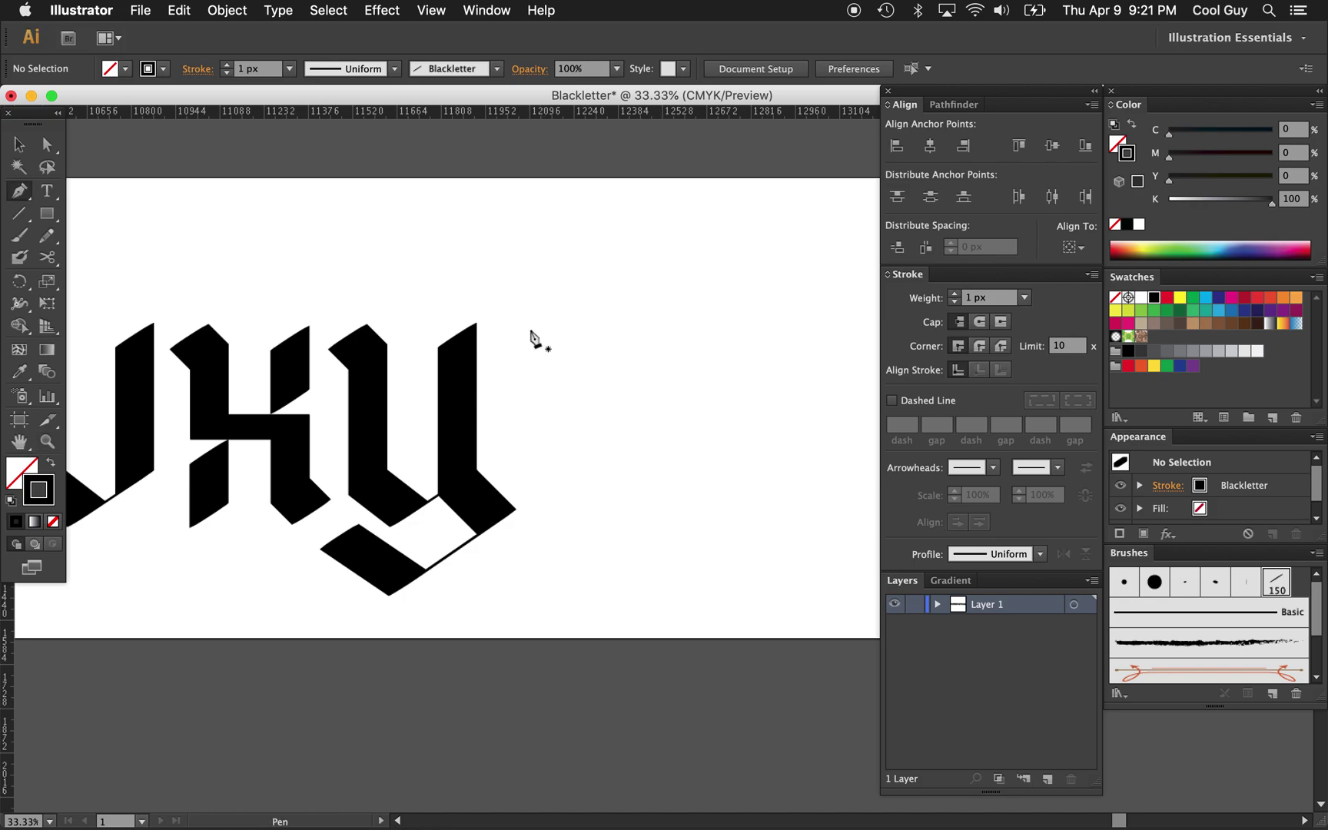
click(530, 330)
click(696, 330)
key(v)
click(1277, 582)
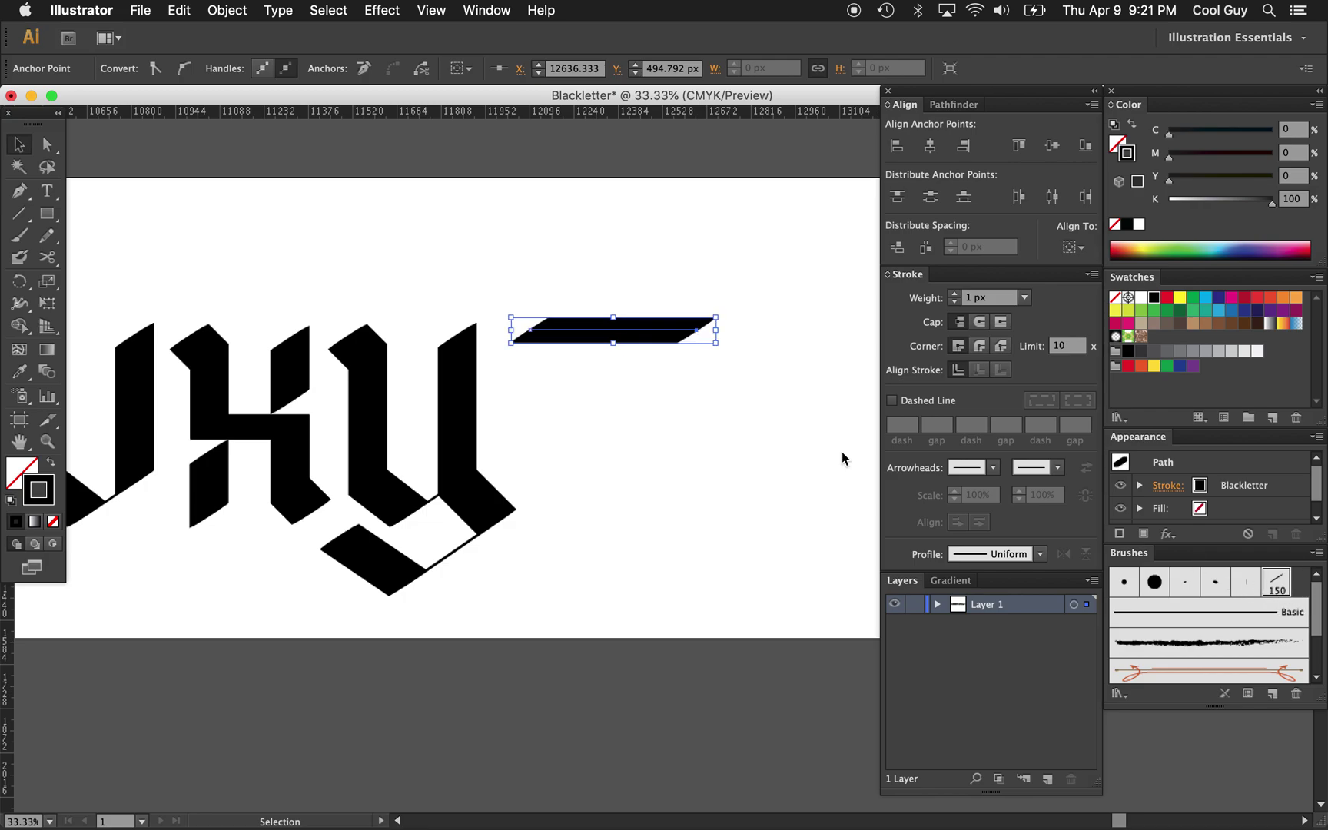
click(746, 444)
Step: Shorten the new horizontal stroke by moving its right end point 90 px to the left
key(a)
drag(727, 290, 652, 392)
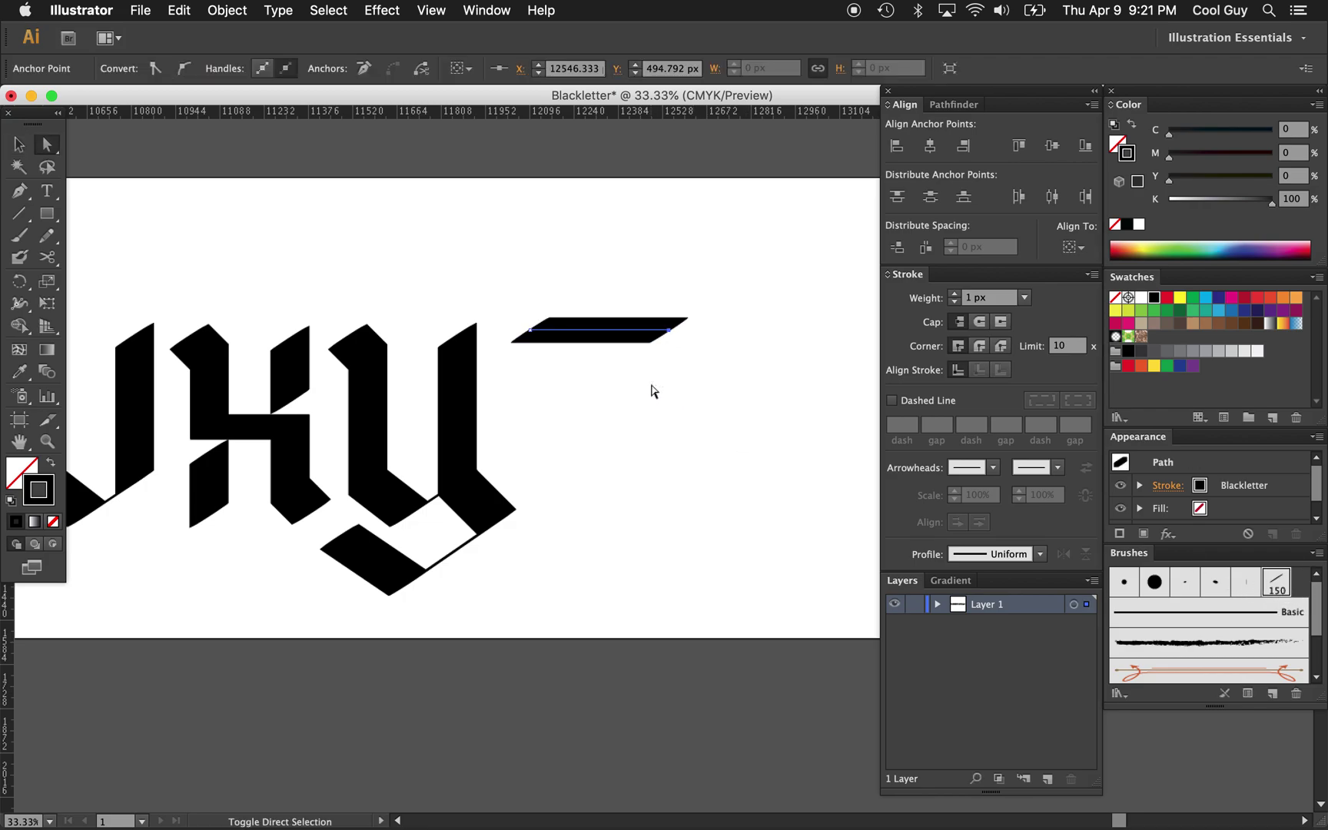
click(652, 391)
Step: Duplicate the horizontal stroke down near the baseline, offset slightly to the right, as the base of the z
key(v)
click(624, 335)
drag(624, 335, 639, 498)
key(shift+Down)
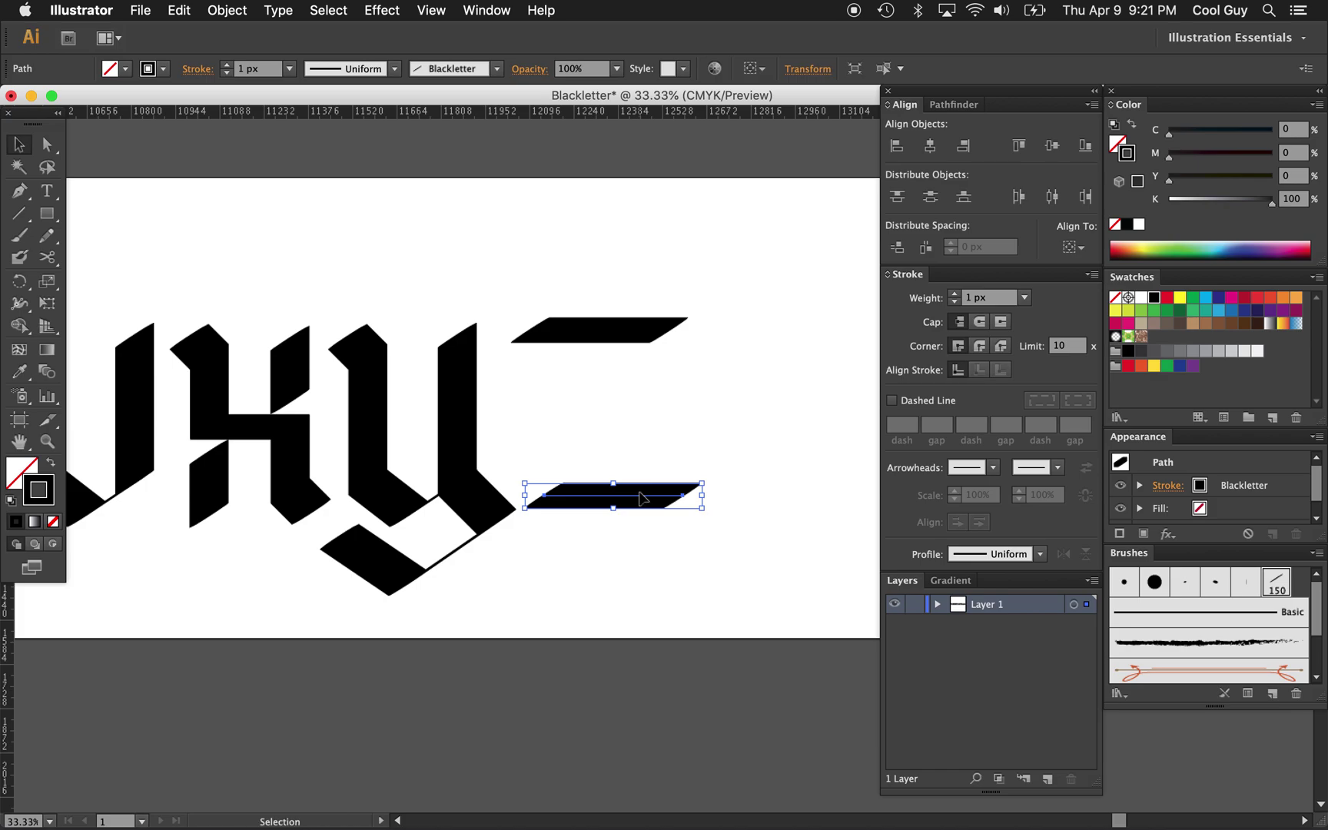
click(723, 428)
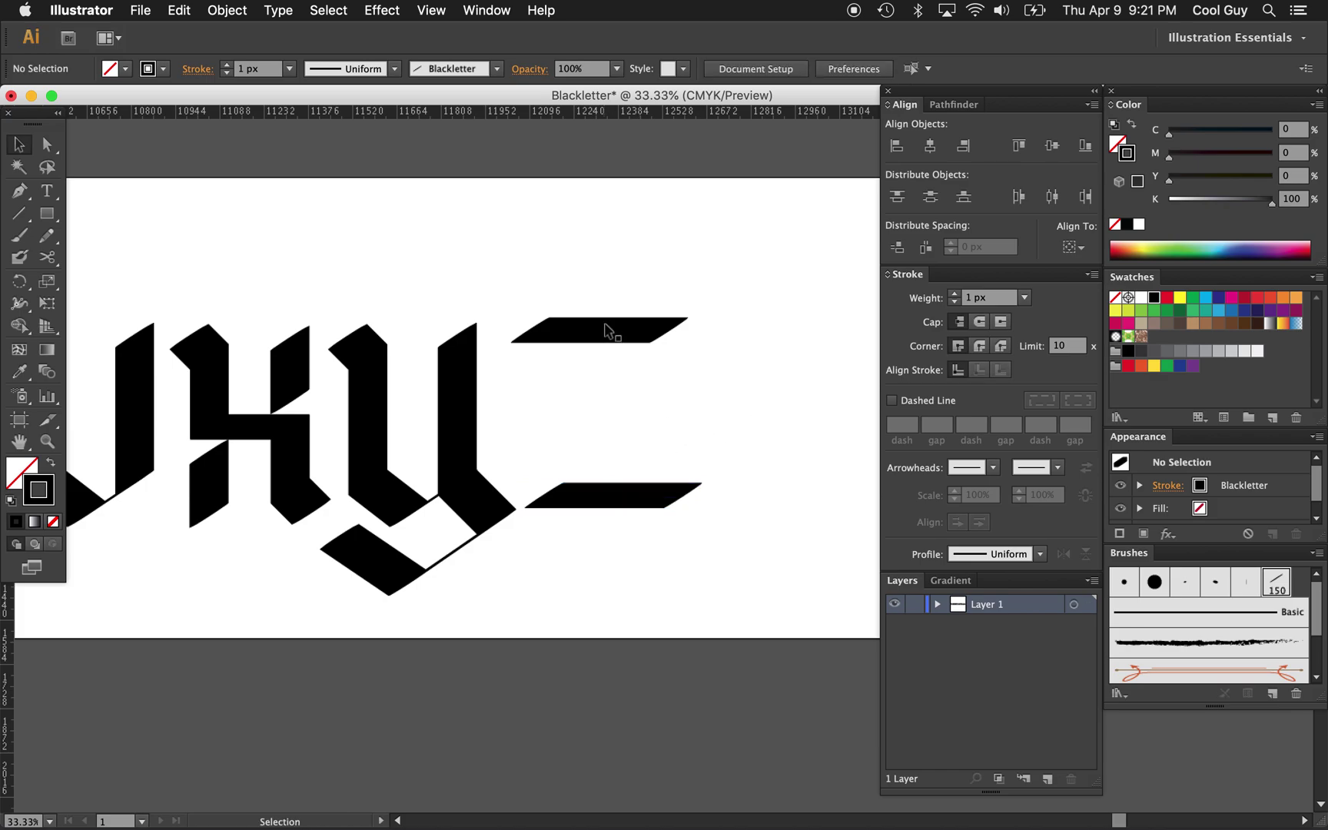
Step: Join the lower bar's left end to the upper bar's right end with a diagonal Pen segment, forming the z
click(637, 494)
key(p)
click(543, 495)
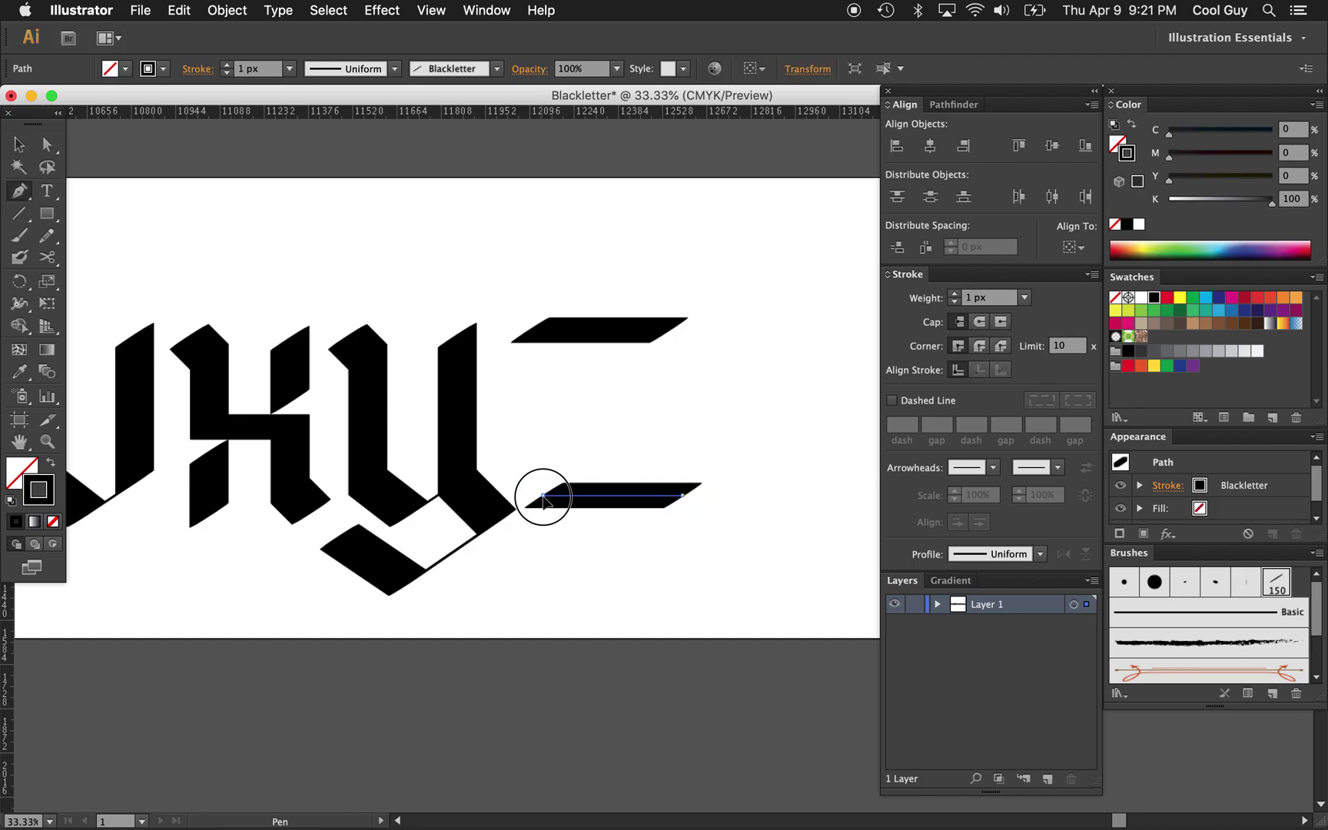
click(668, 331)
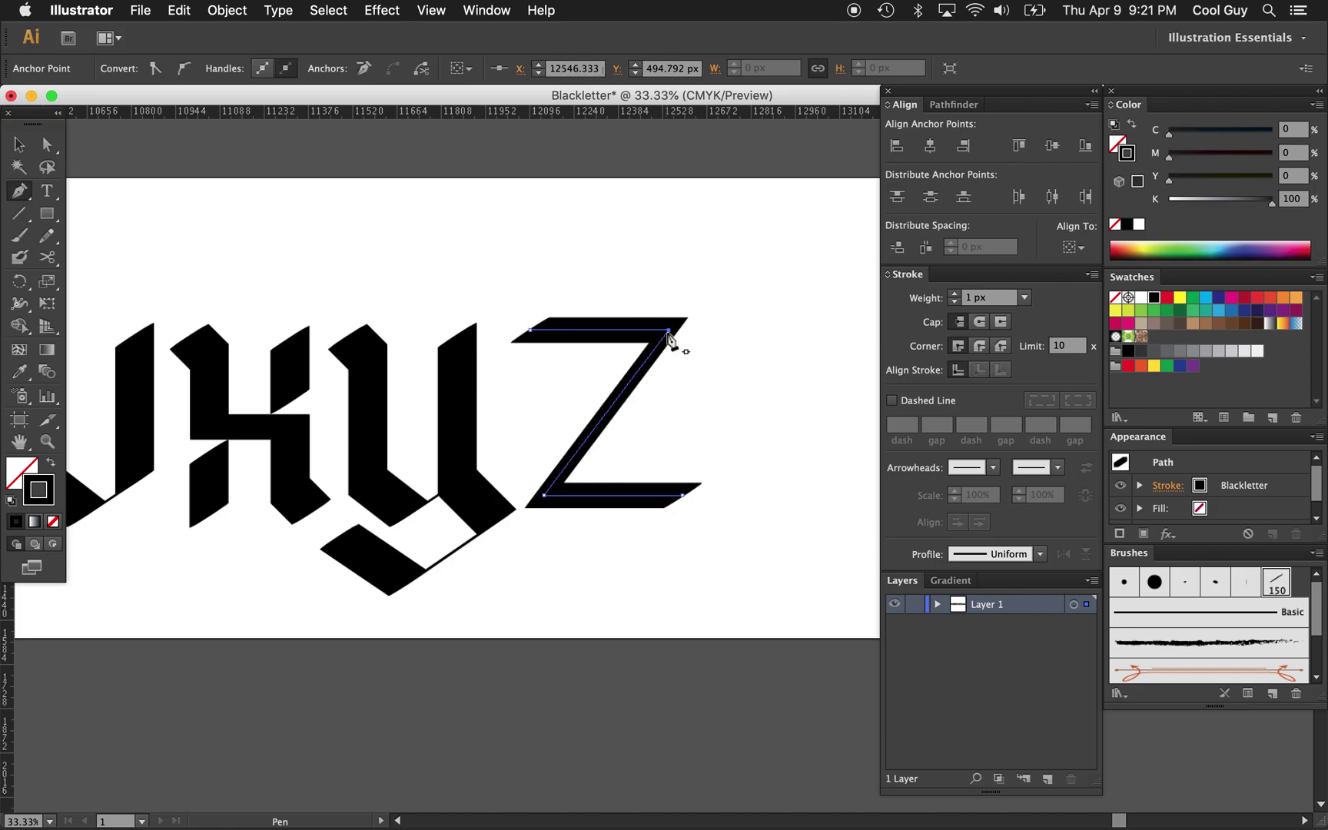
Step: Shift the z's upper bar, with the attached end of its diagonal, about 60 px to the right
super+click(701, 425)
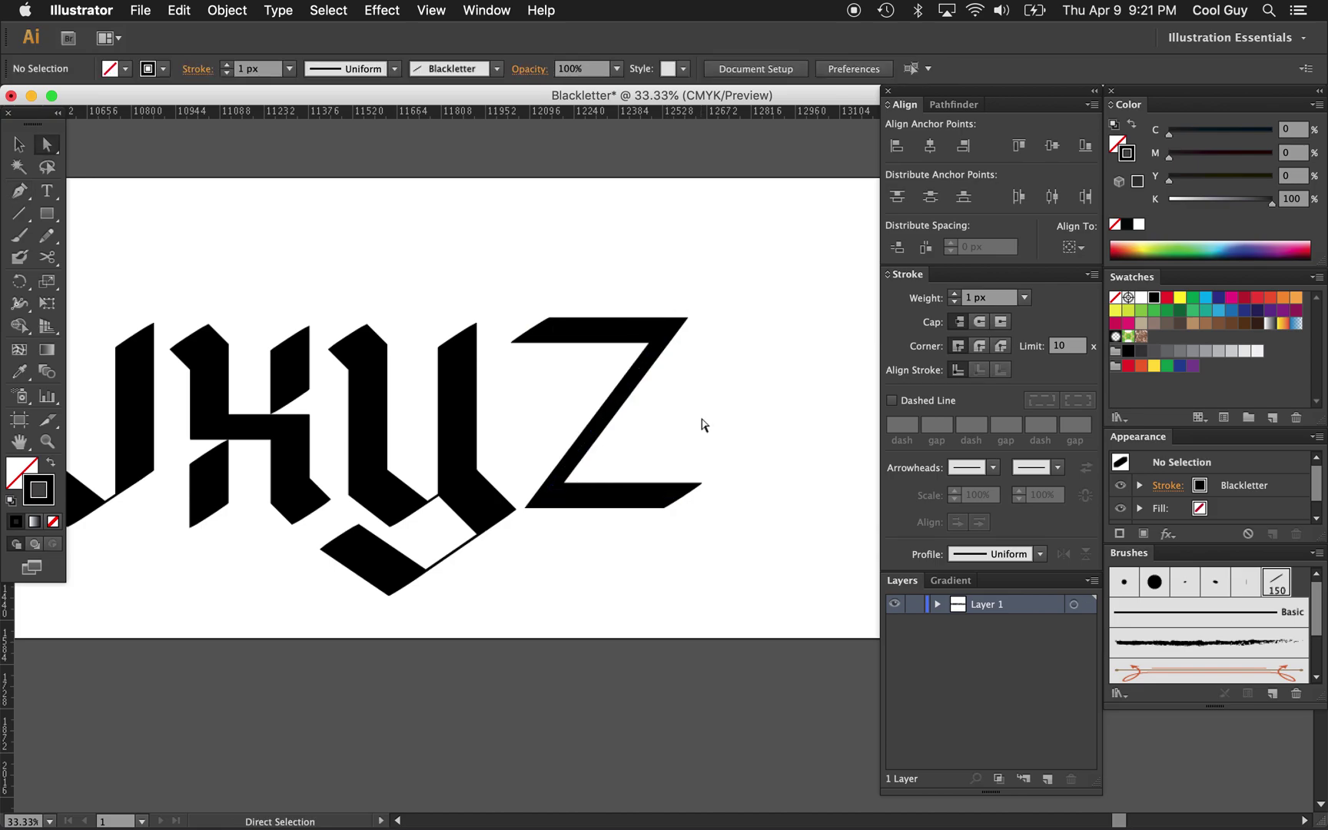
drag(736, 286, 480, 396)
key(shift+Right)
key(shift+Right)
key(shift+Right)
key(shift+Right)
key(shift+Right)
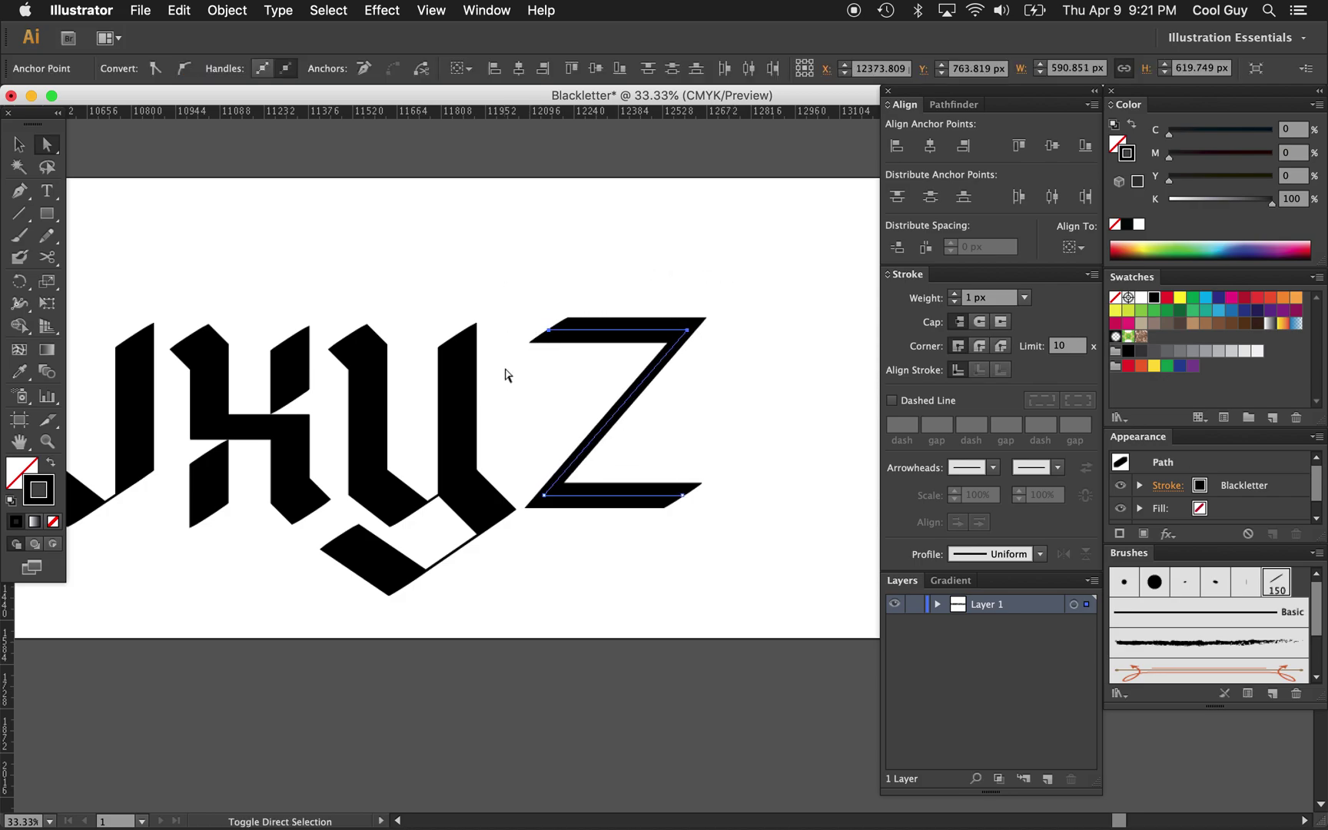
key(shift+Right)
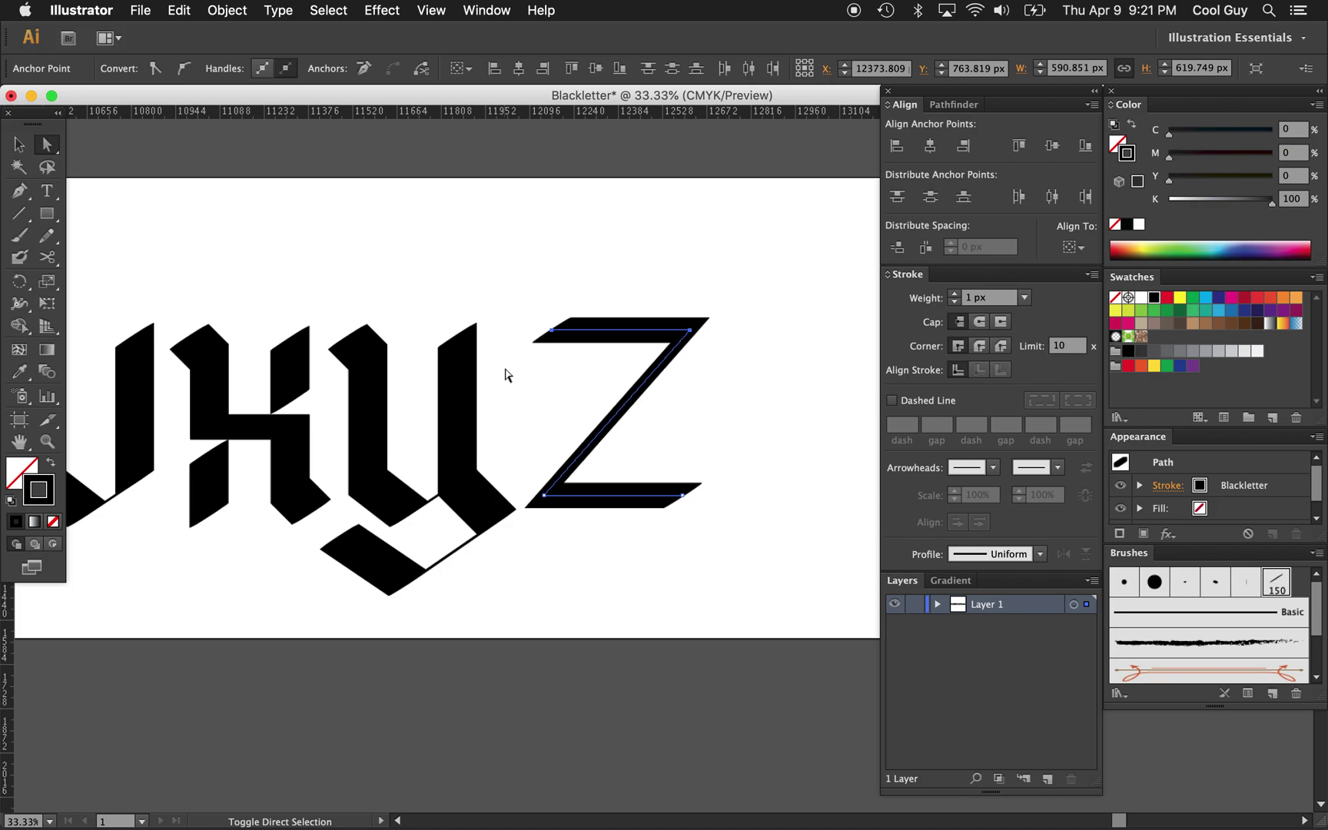
key(shift+Left)
click(683, 435)
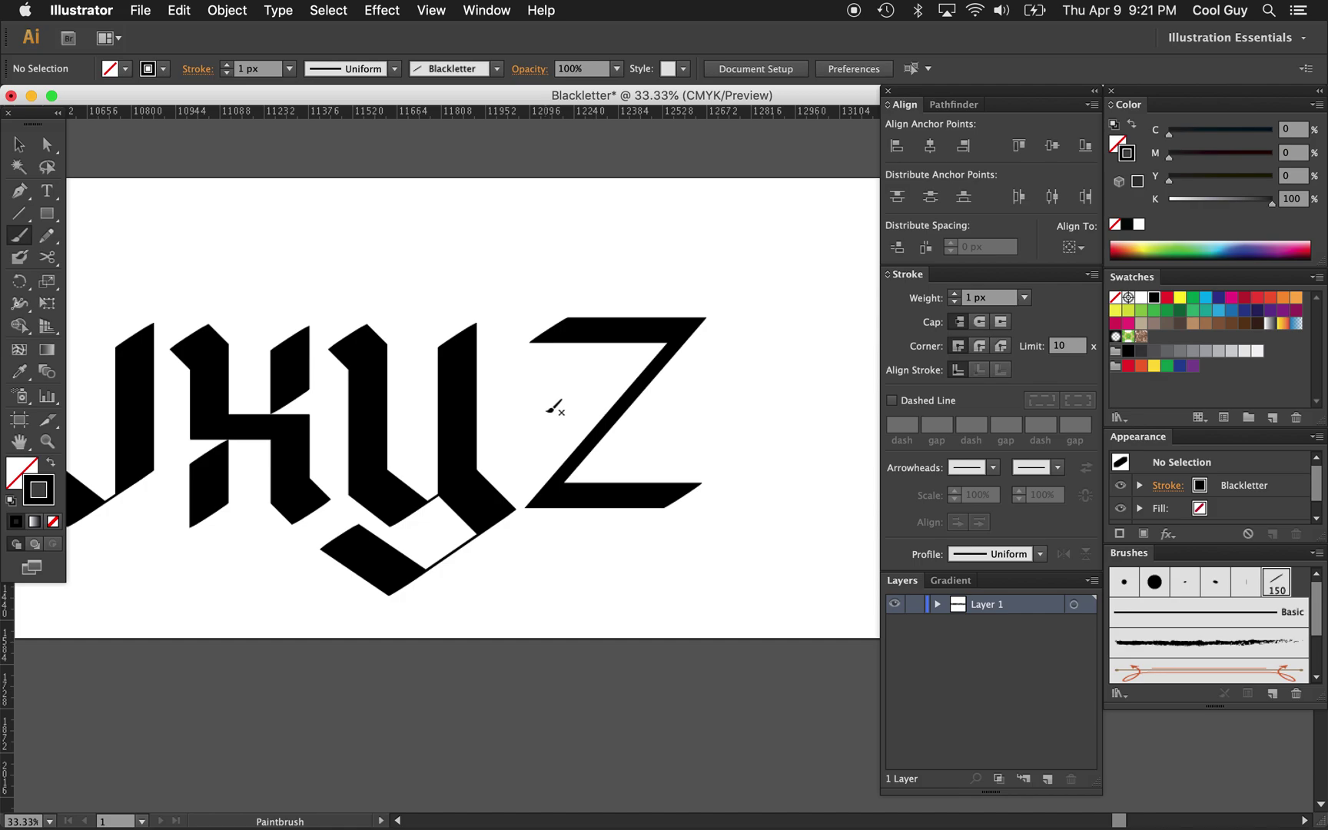
Step: Paint a wavy Blackletter crossbar through the middle of the z and adjust the curve at its left end
drag(548, 416, 695, 398)
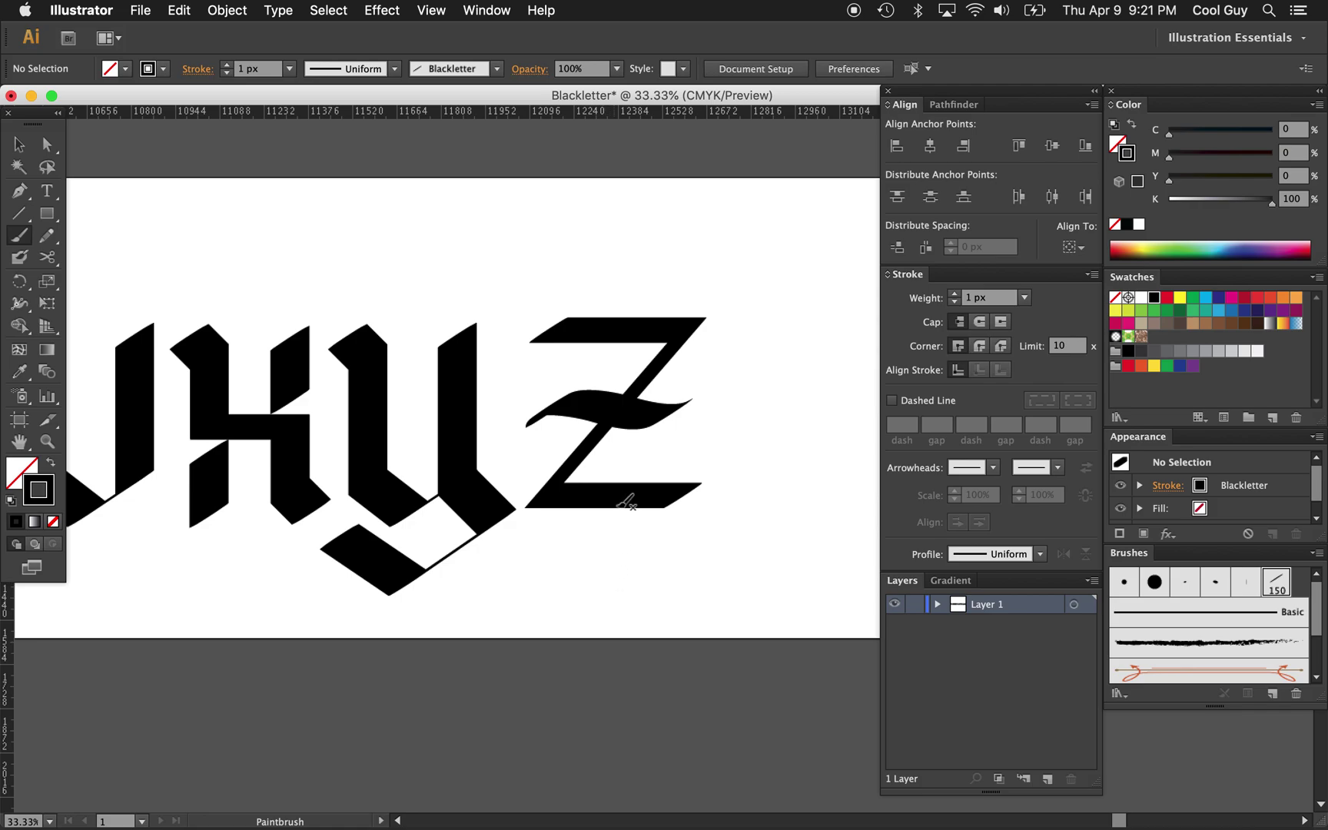
key(a)
click(626, 427)
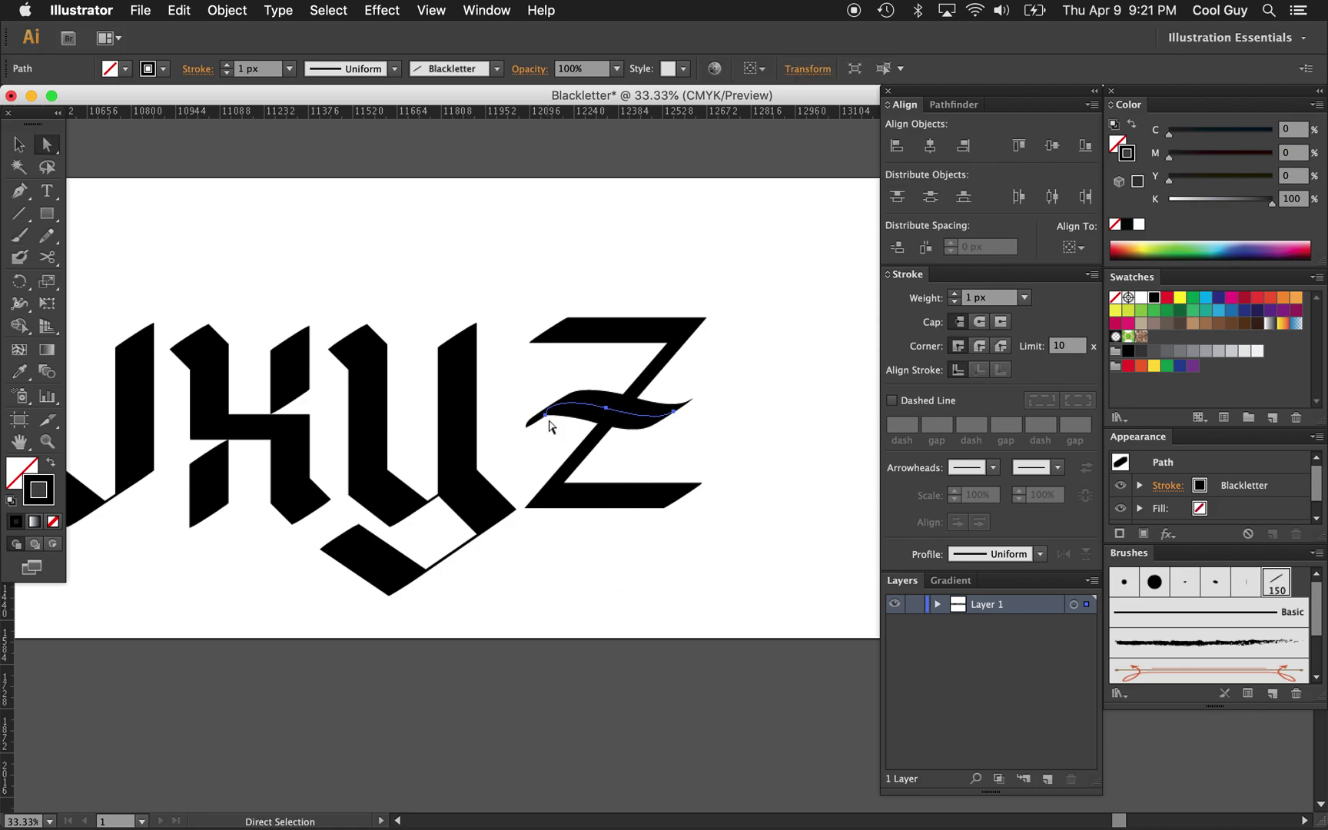
click(545, 416)
key(shift+c)
click(543, 419)
drag(544, 419, 556, 405)
key(a)
click(511, 372)
Step: Lower the z's upper bar, together with the joined end of the diagonal, by 20 px
key(z)
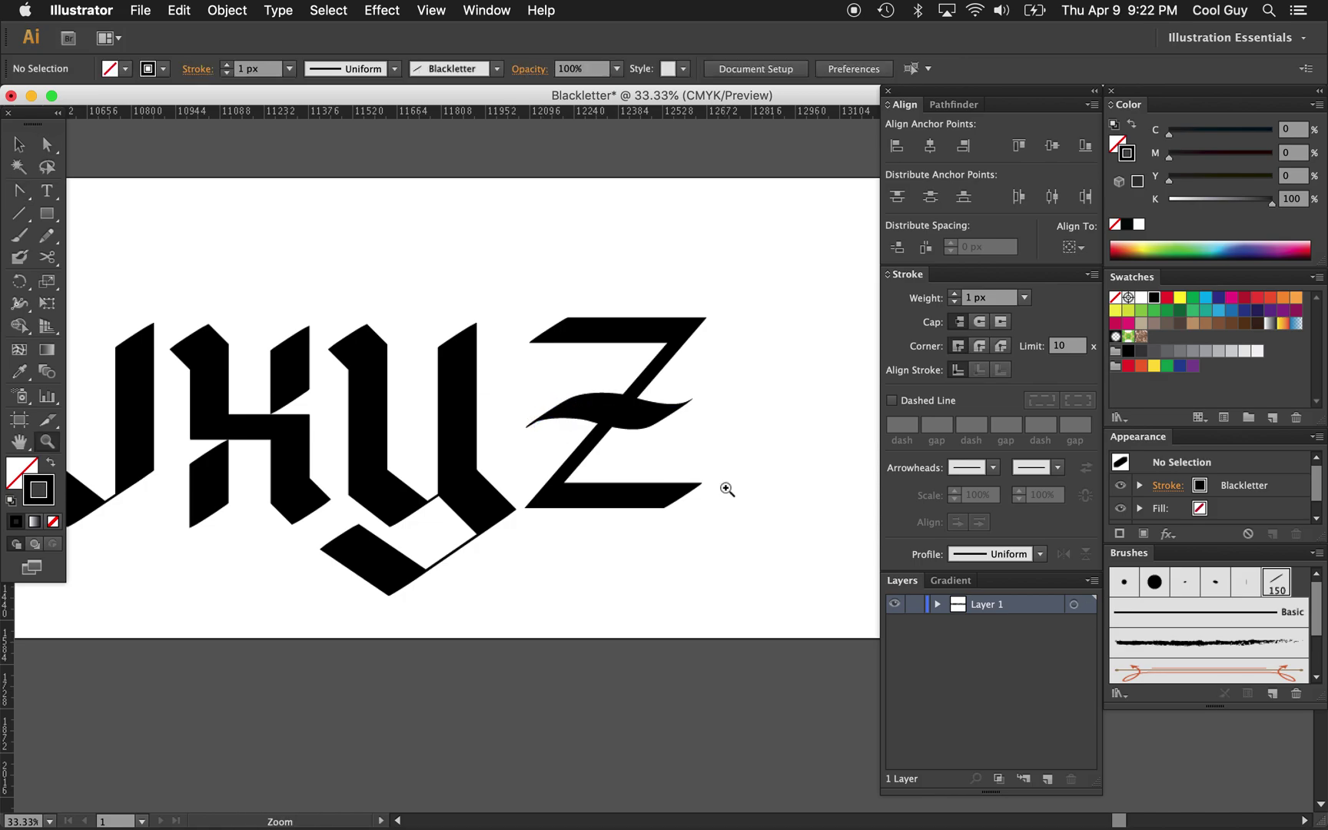
alt+click(707, 488)
alt+click(692, 480)
alt+click(676, 474)
scroll(677, 475, left, 5)
key(a)
drag(768, 357, 626, 446)
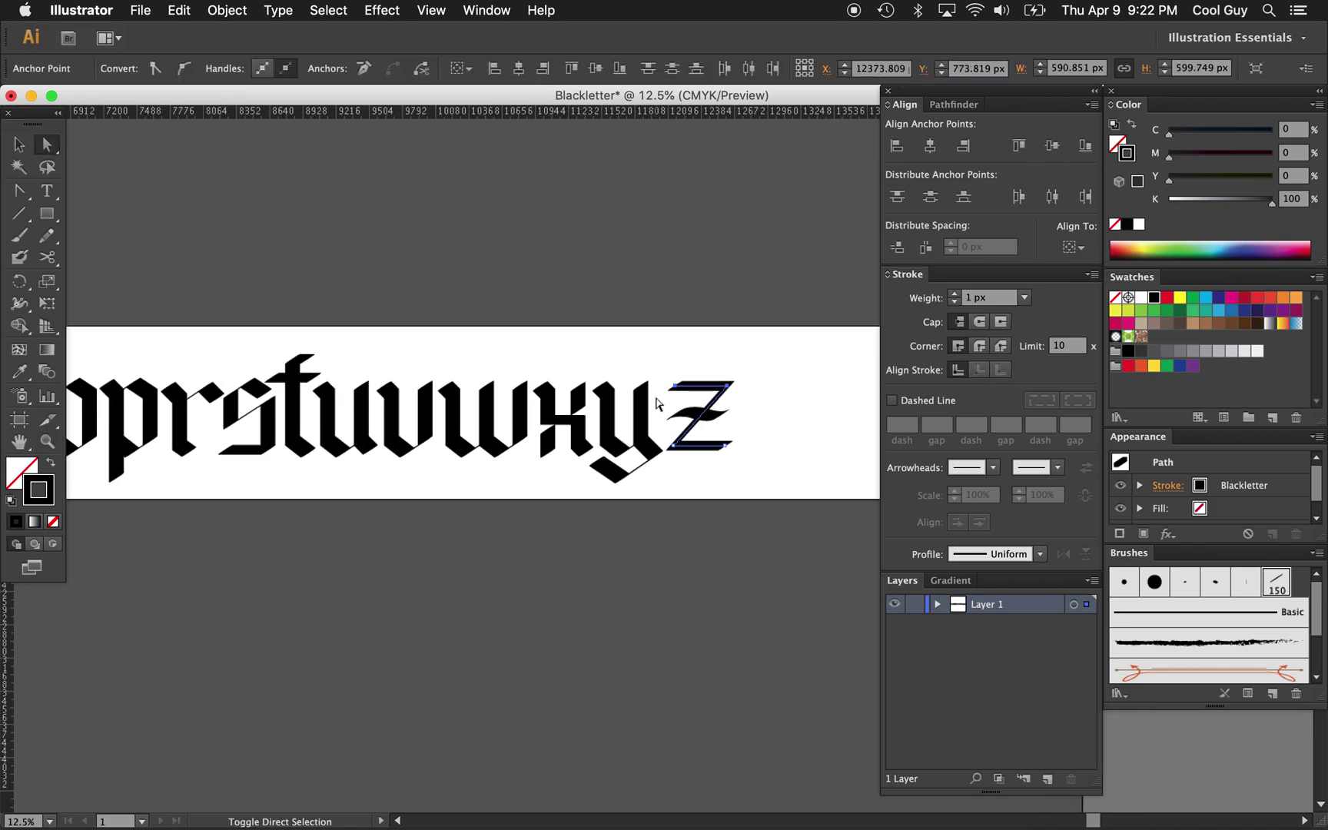
click(750, 436)
Step: Examine the whole a to z alphabet on its artboard without the surrounding panels
key(z)
alt+click(708, 459)
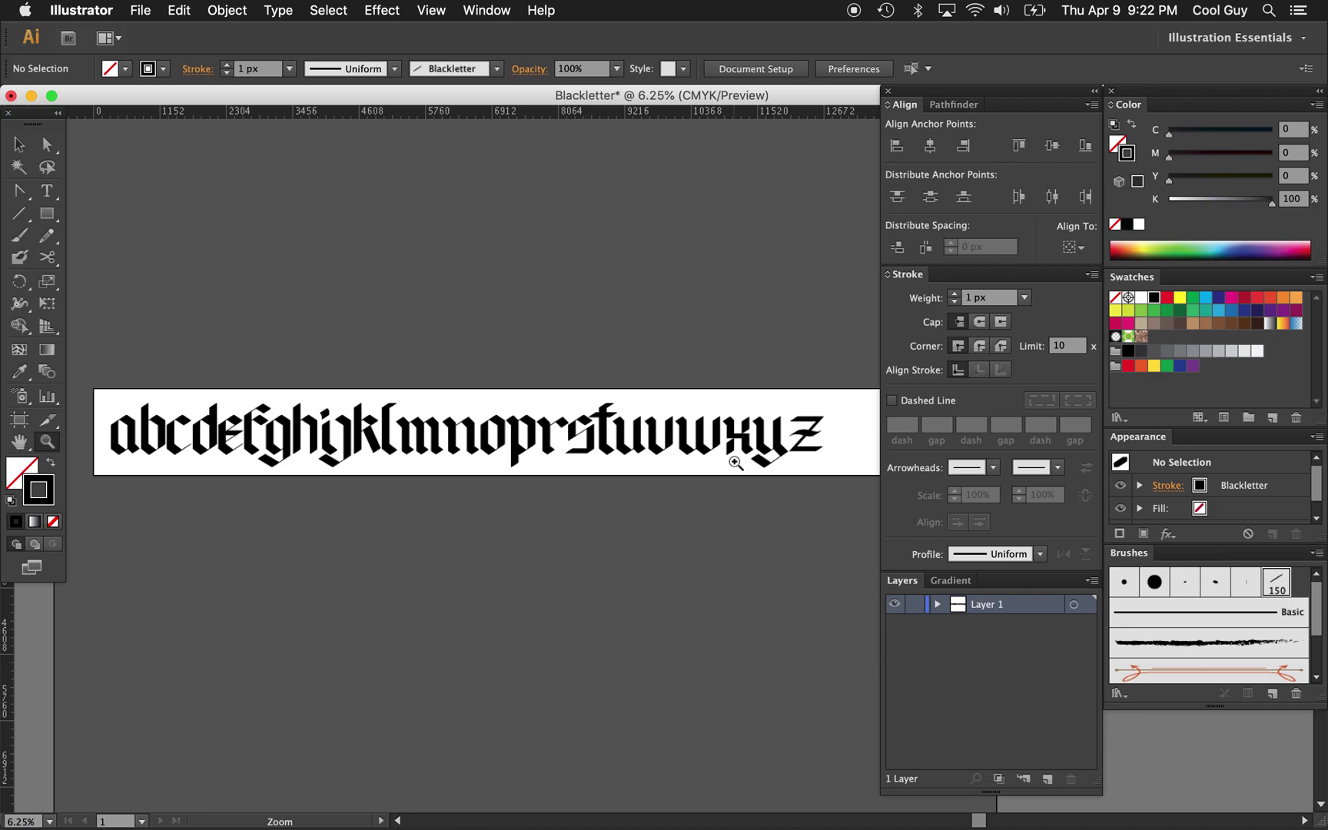
key(Tab)
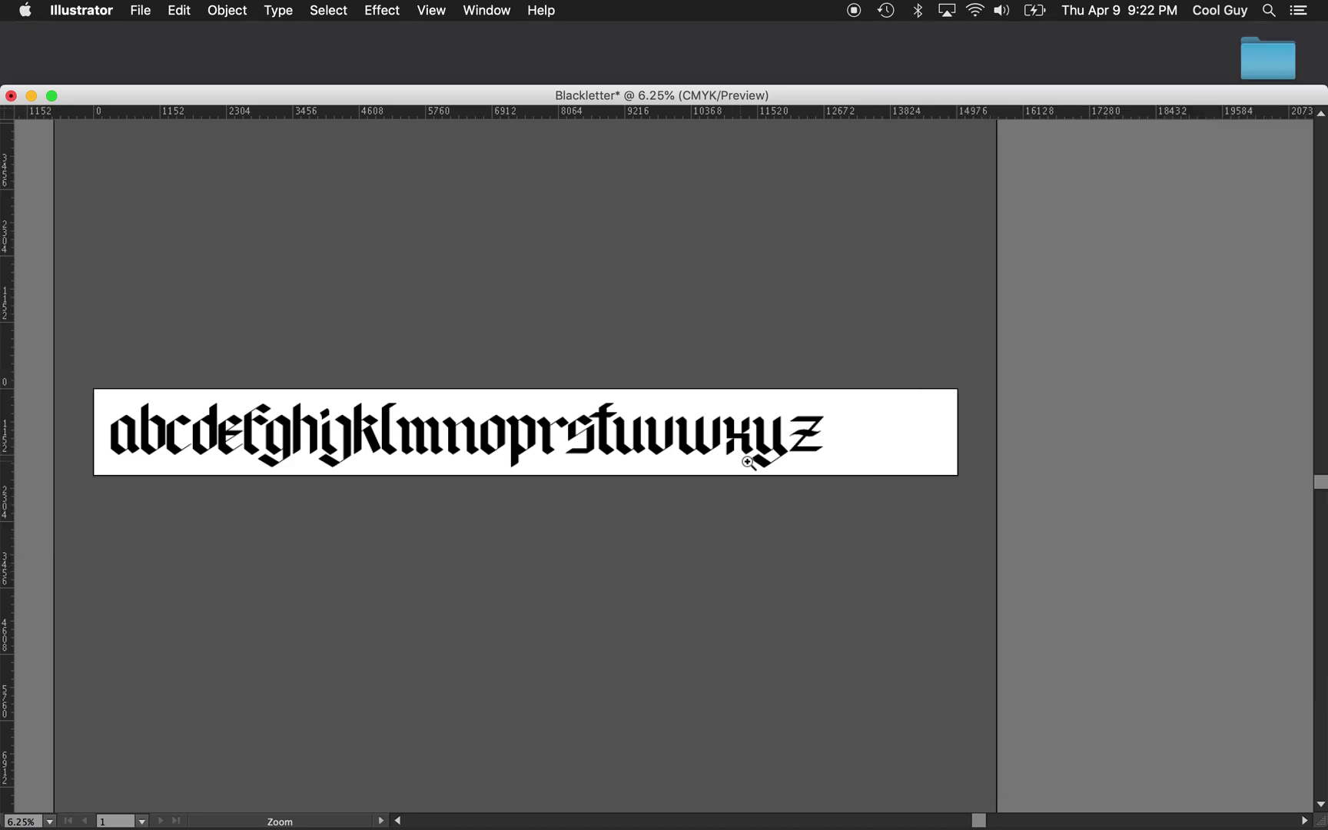
key(v)
scroll(752, 472, left, 5)
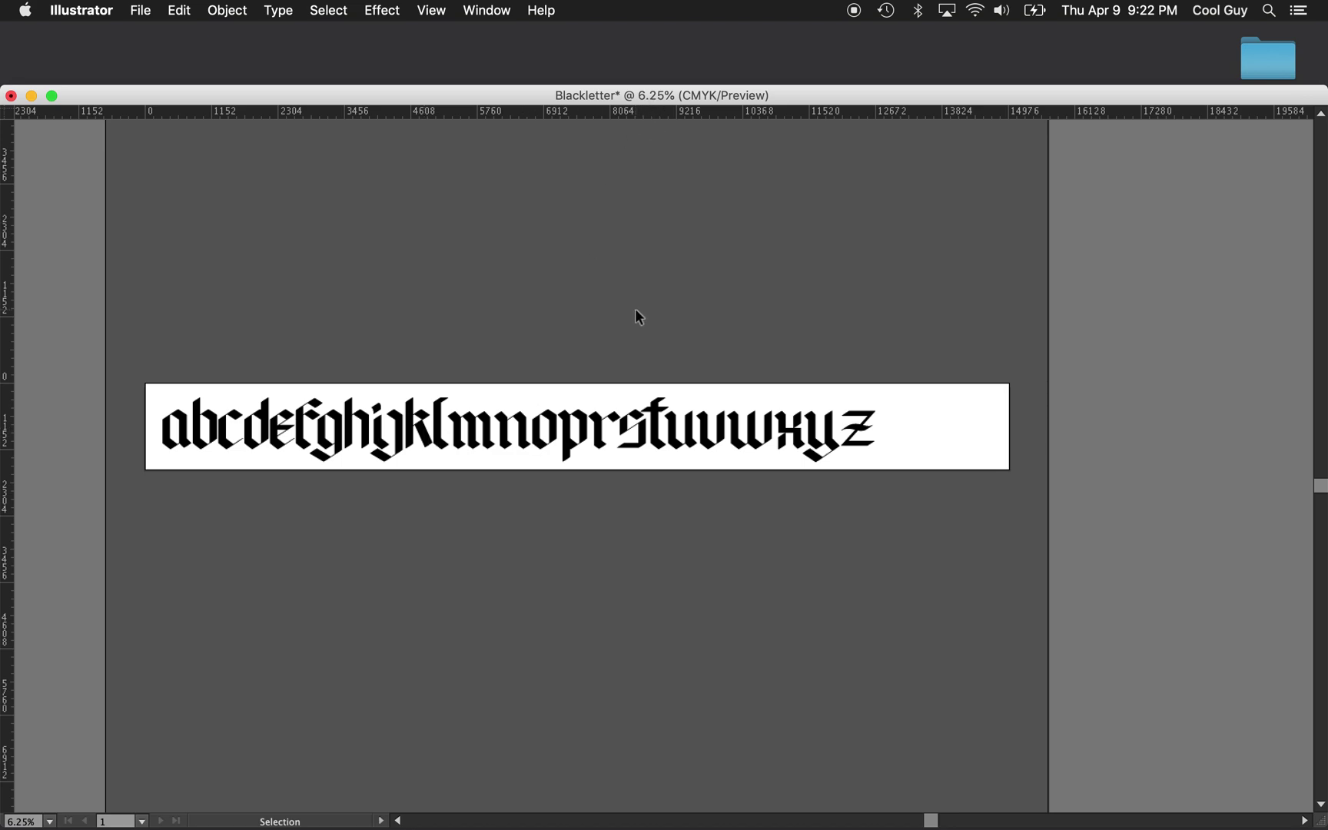
click(751, 299)
key(Tab)
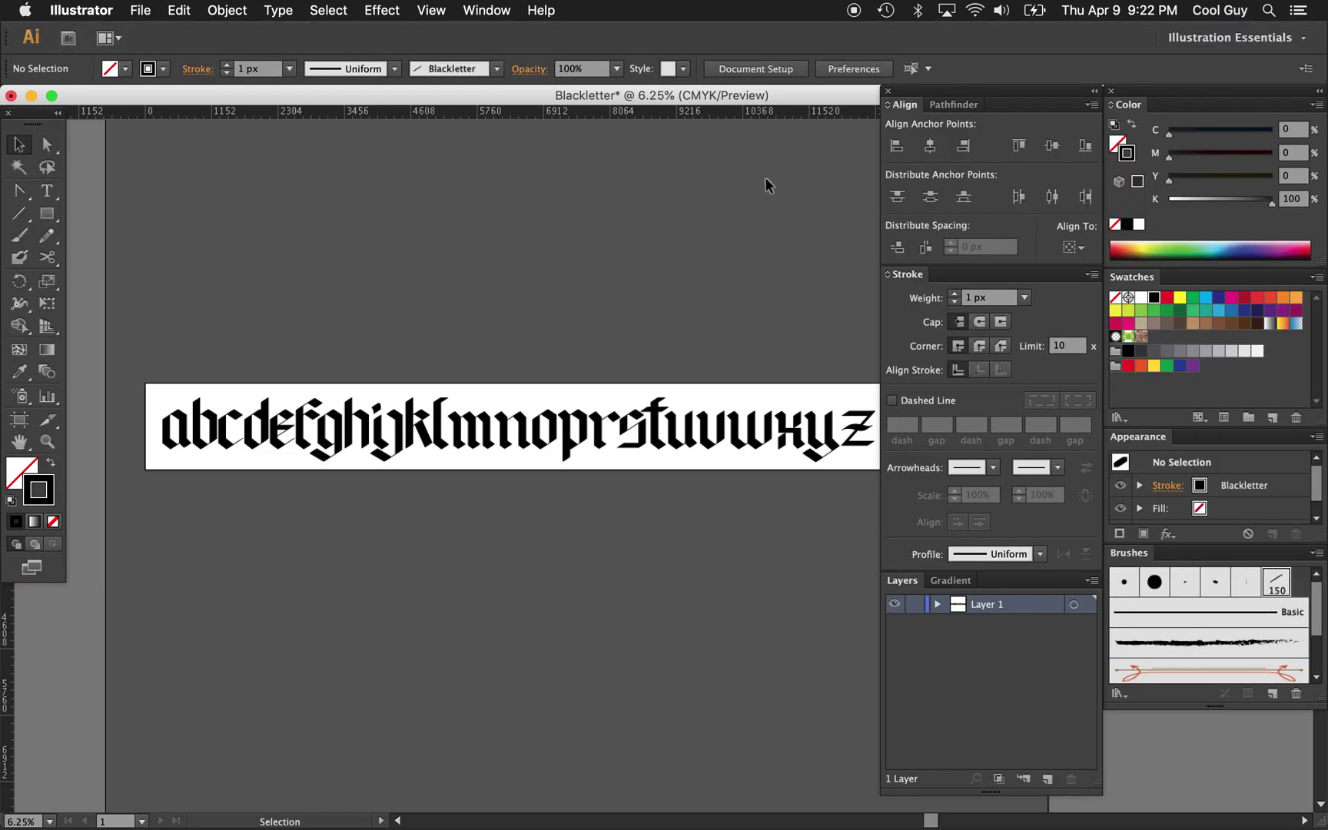
Step: Duplicate the alphabet artboard together with its artwork straight below the original
click(770, 66)
click(411, 114)
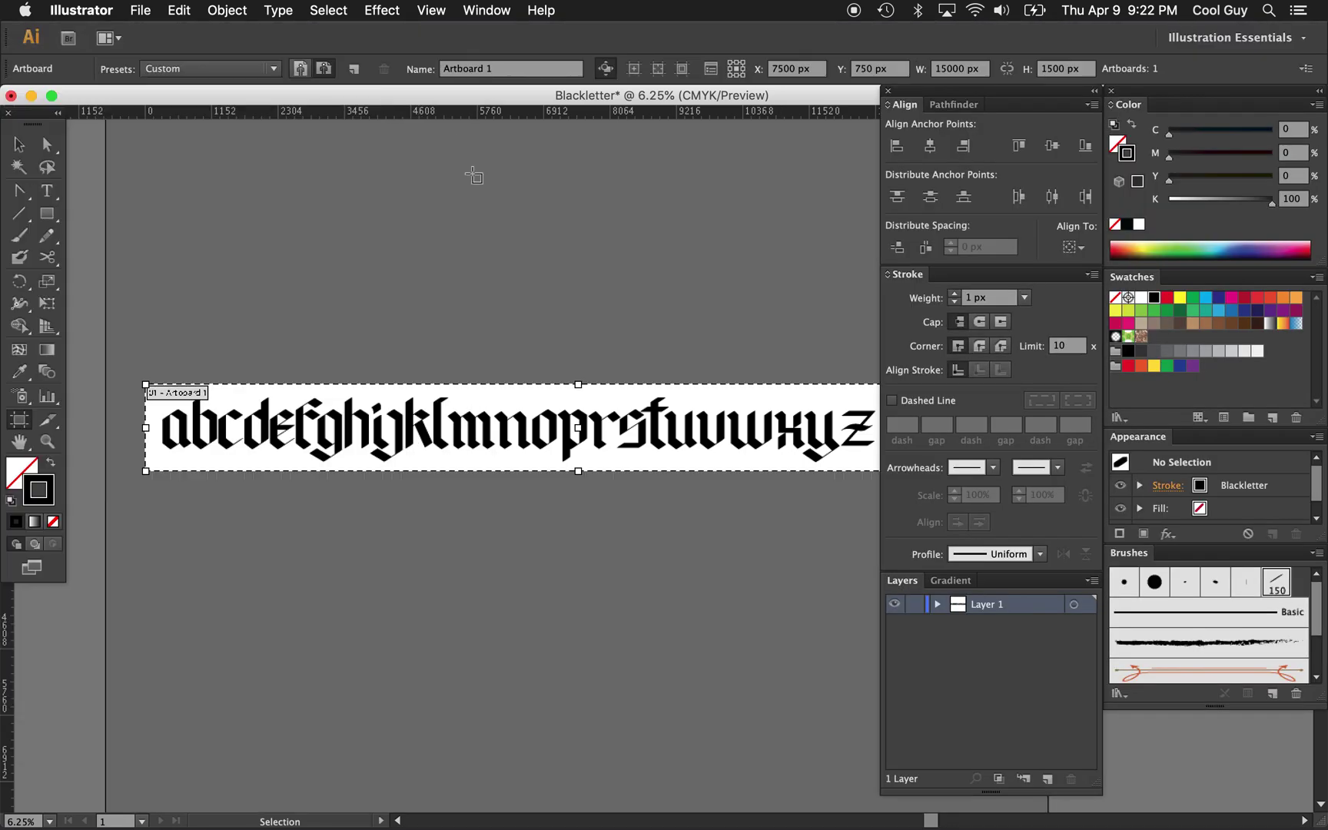
drag(558, 404, 555, 541)
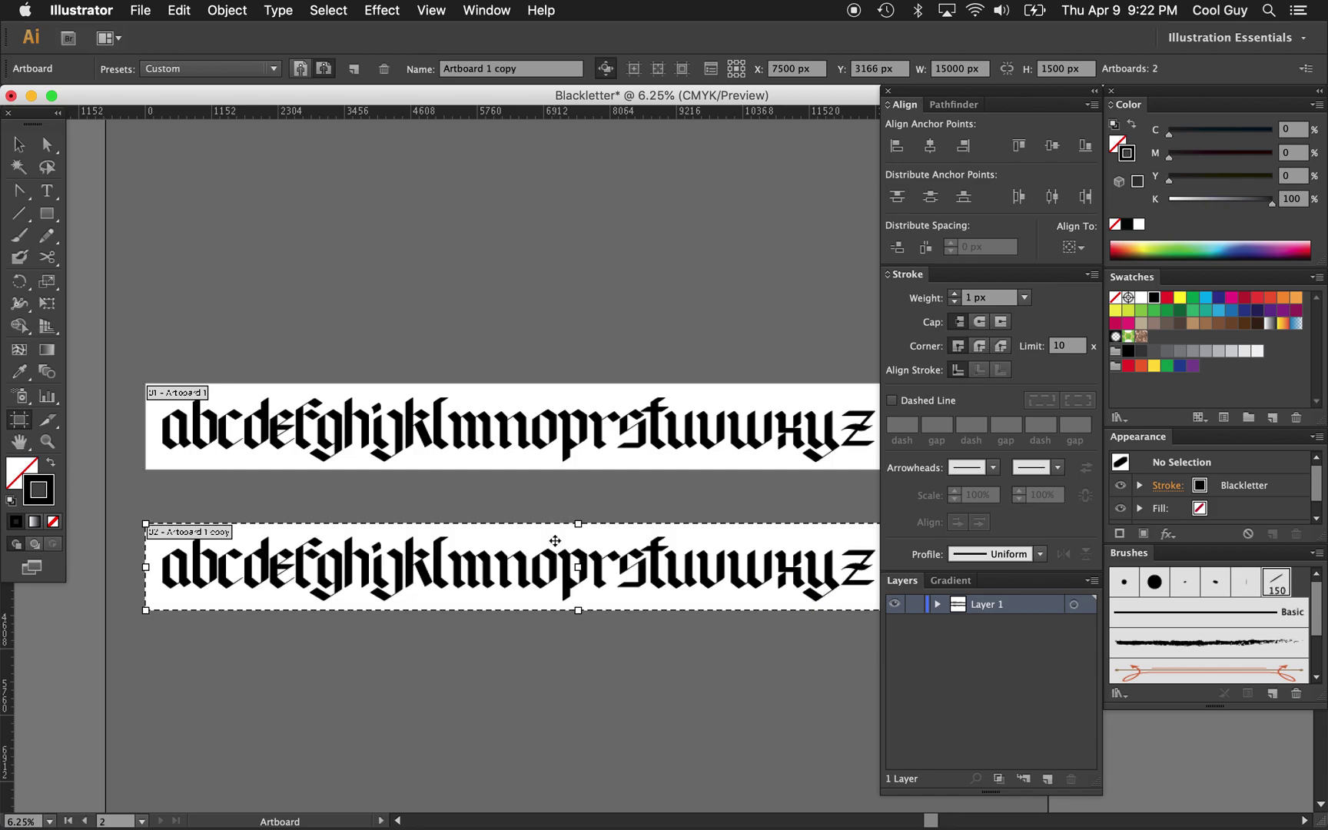
key(Escape)
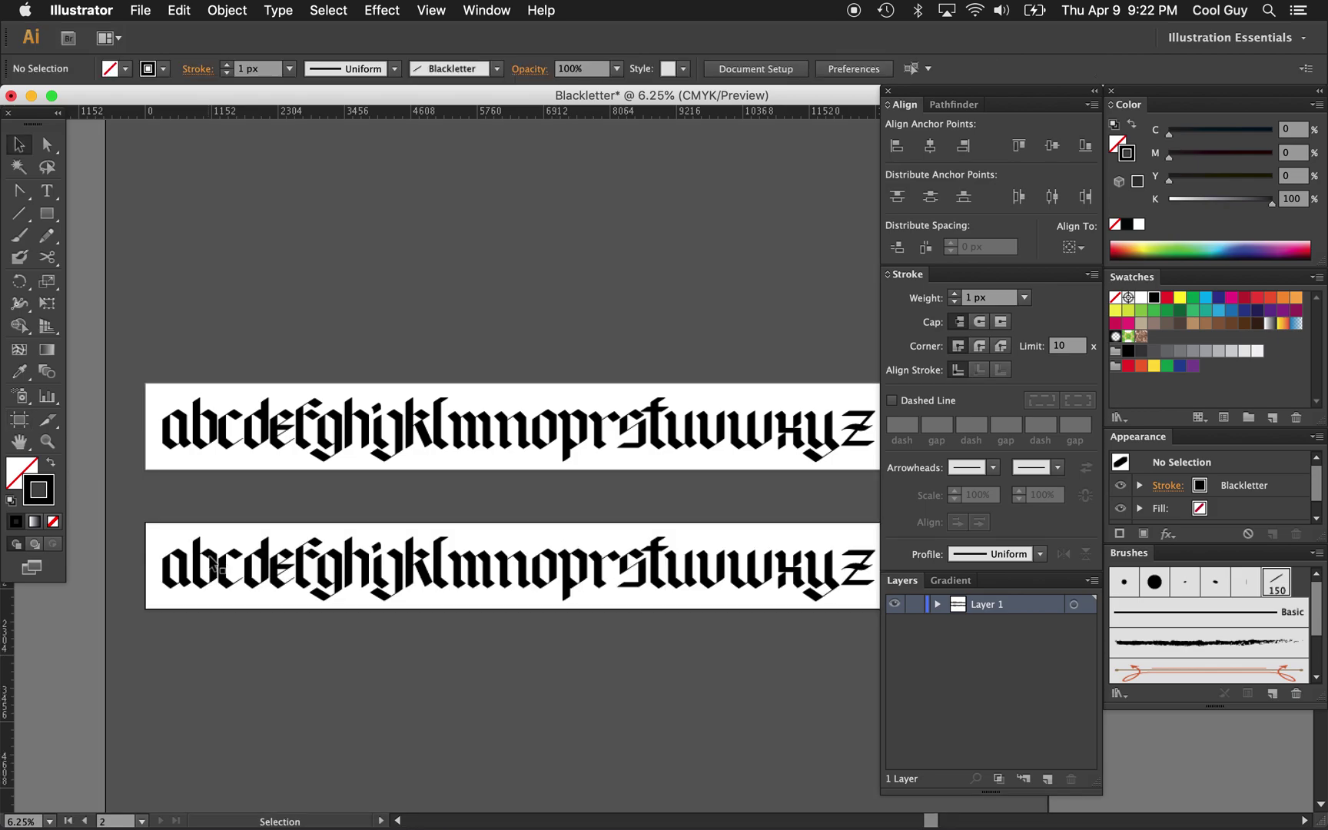
Step: Delete the letters b, f, g and j from the alphabet on the lower artboard
click(213, 565)
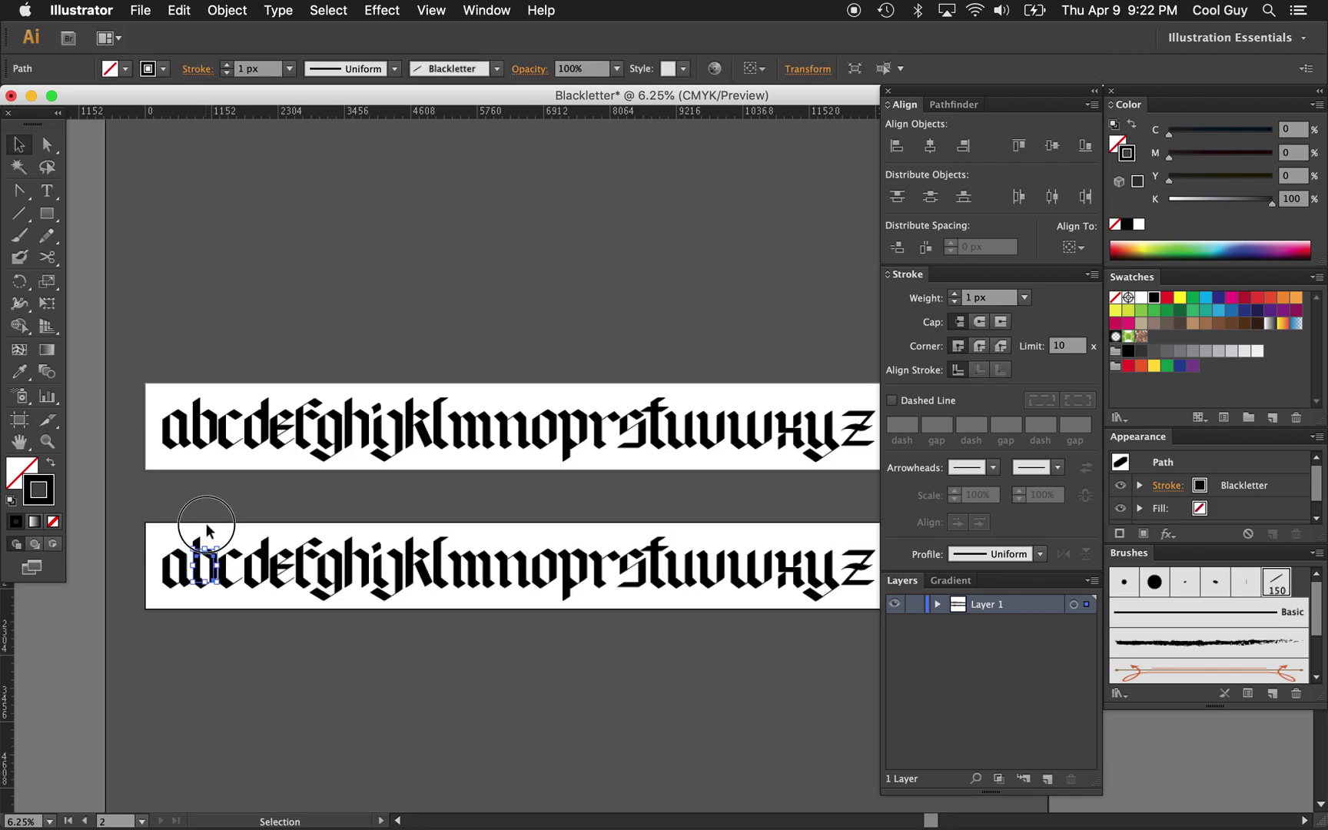
key(Delete)
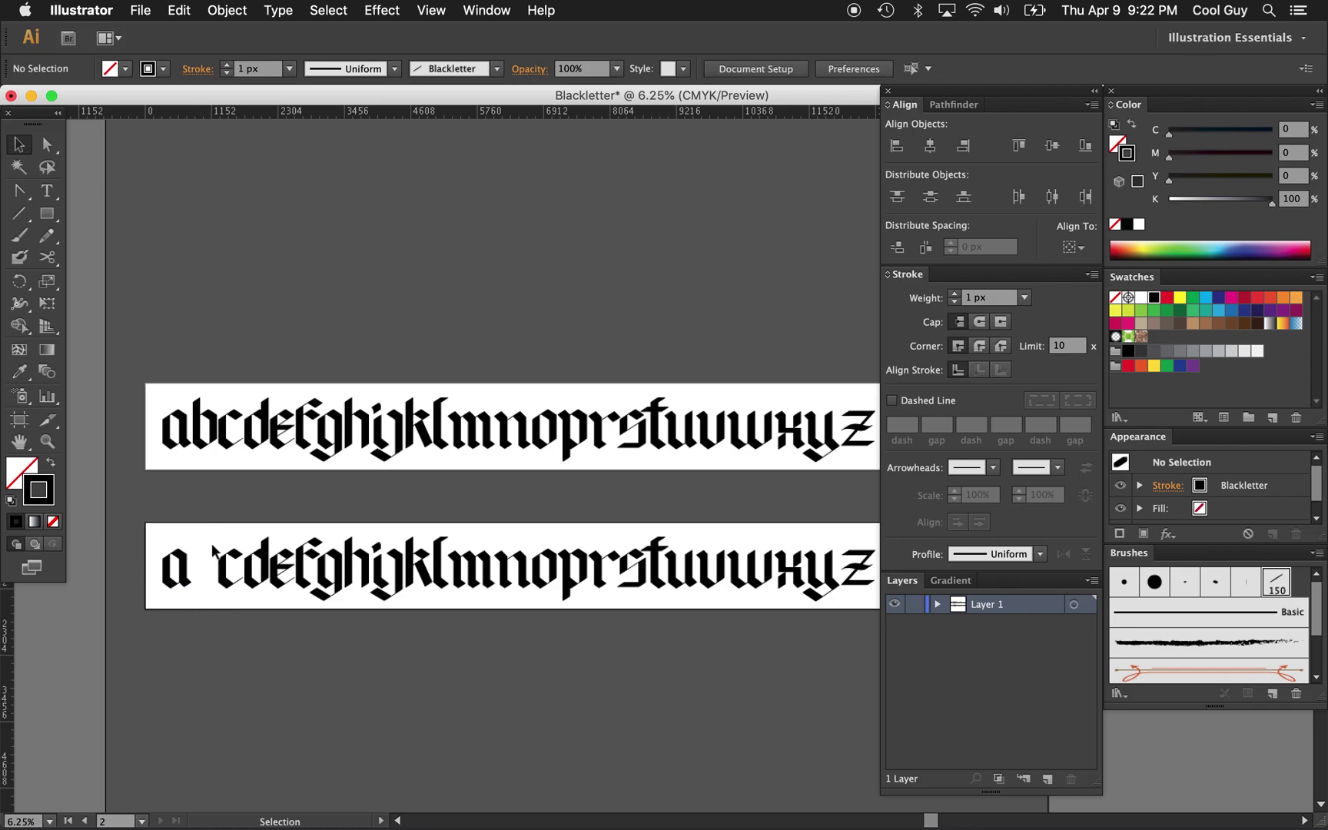
click(279, 539)
click(300, 530)
drag(301, 532, 342, 602)
key(Delete)
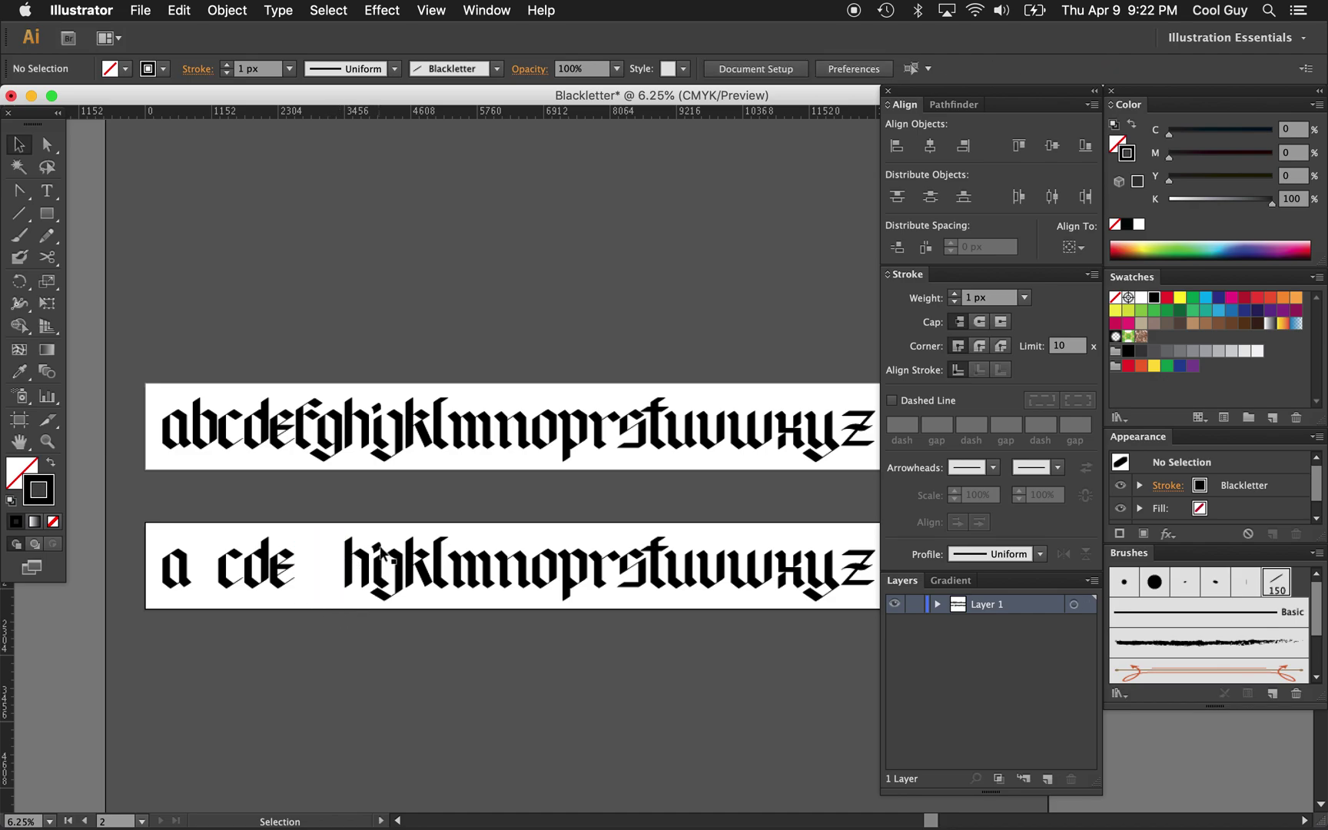
drag(397, 534, 401, 578)
key(Delete)
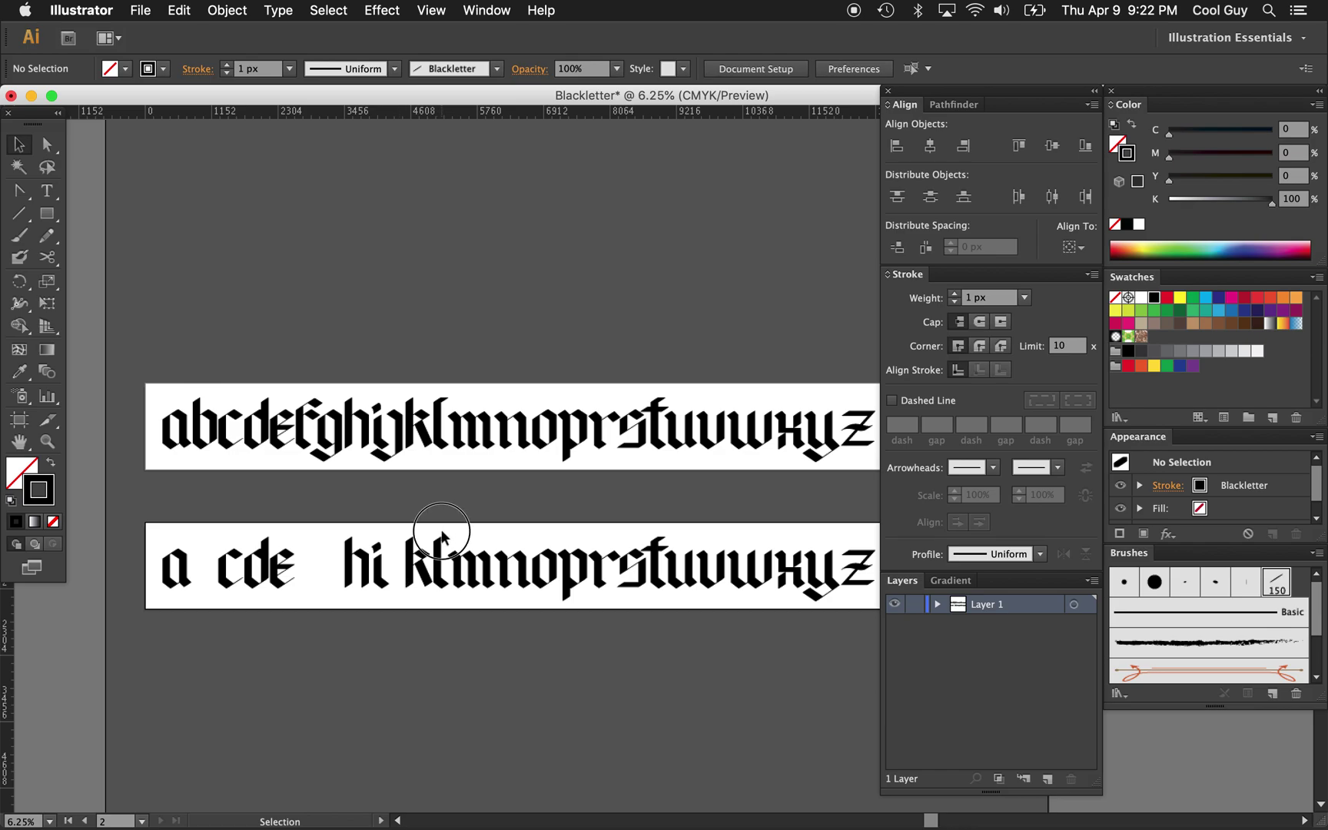
Step: Delete the letters l through z from the lower artboard
drag(442, 530, 767, 597)
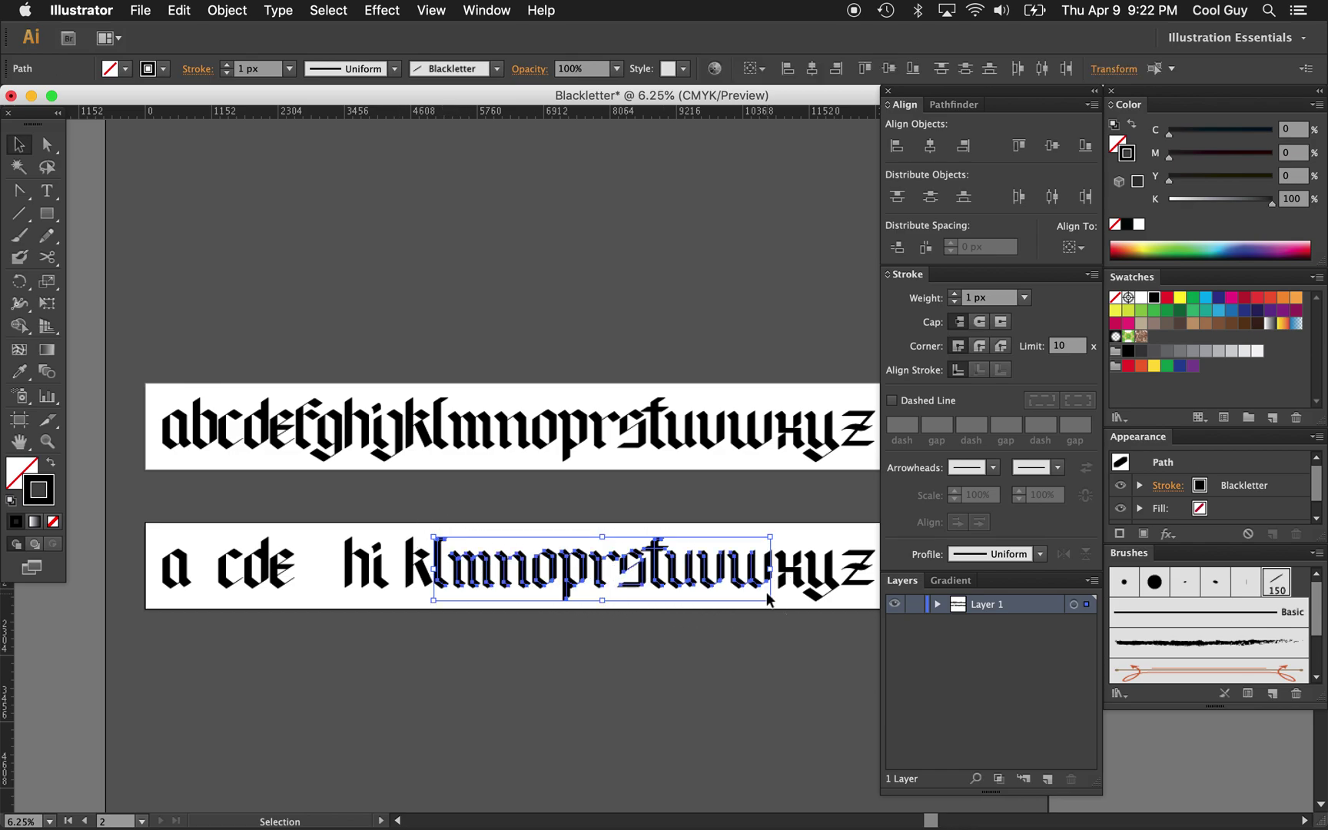
key(Delete)
scroll(750, 592, right, 2)
scroll(749, 592, down, 1)
drag(654, 530, 807, 584)
key(Delete)
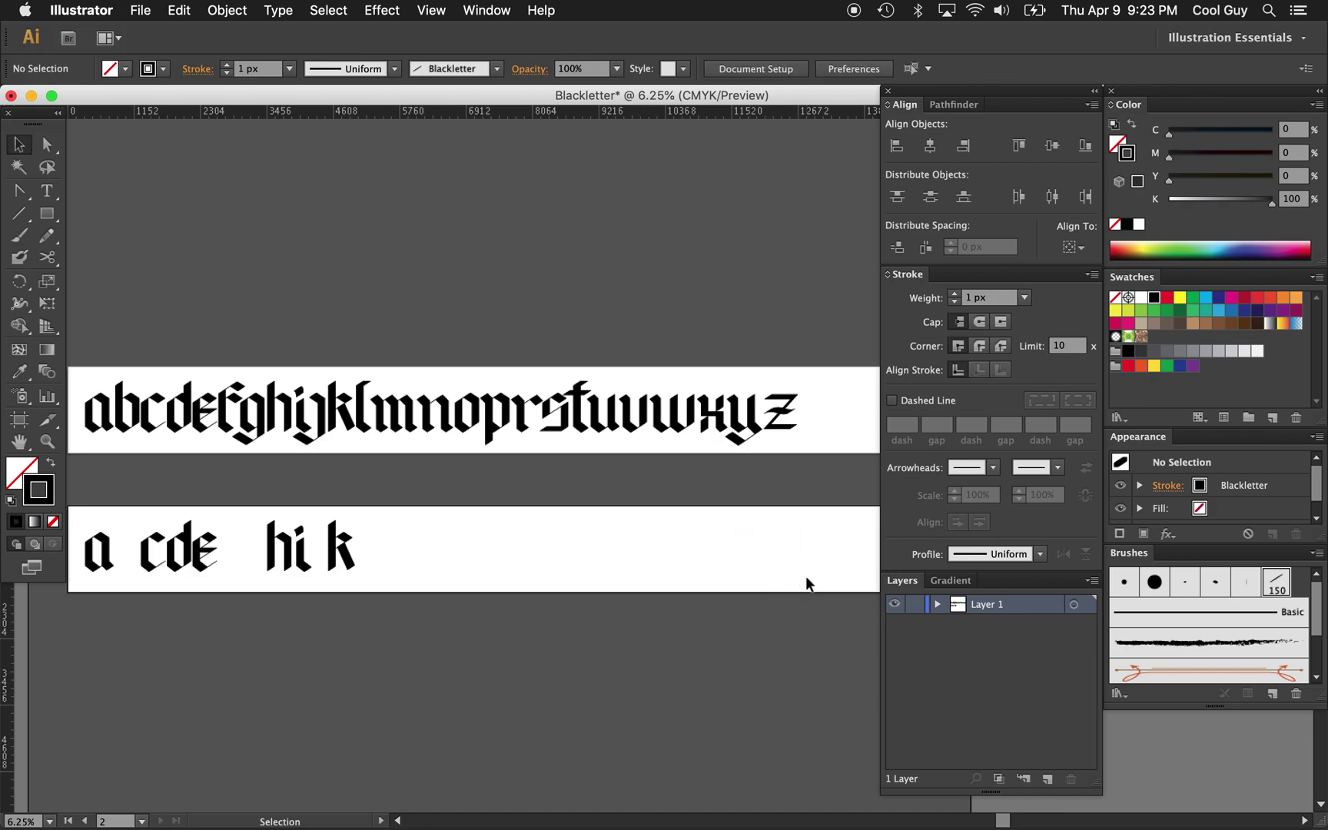
Step: Group the strokes of the lower artboard's d and move the letter to the right of the k
click(186, 570)
mouse_move(189, 557)
mouse_down()
mouse_move(429, 549)
mouse_move(187, 542)
mouse_up()
key(z)
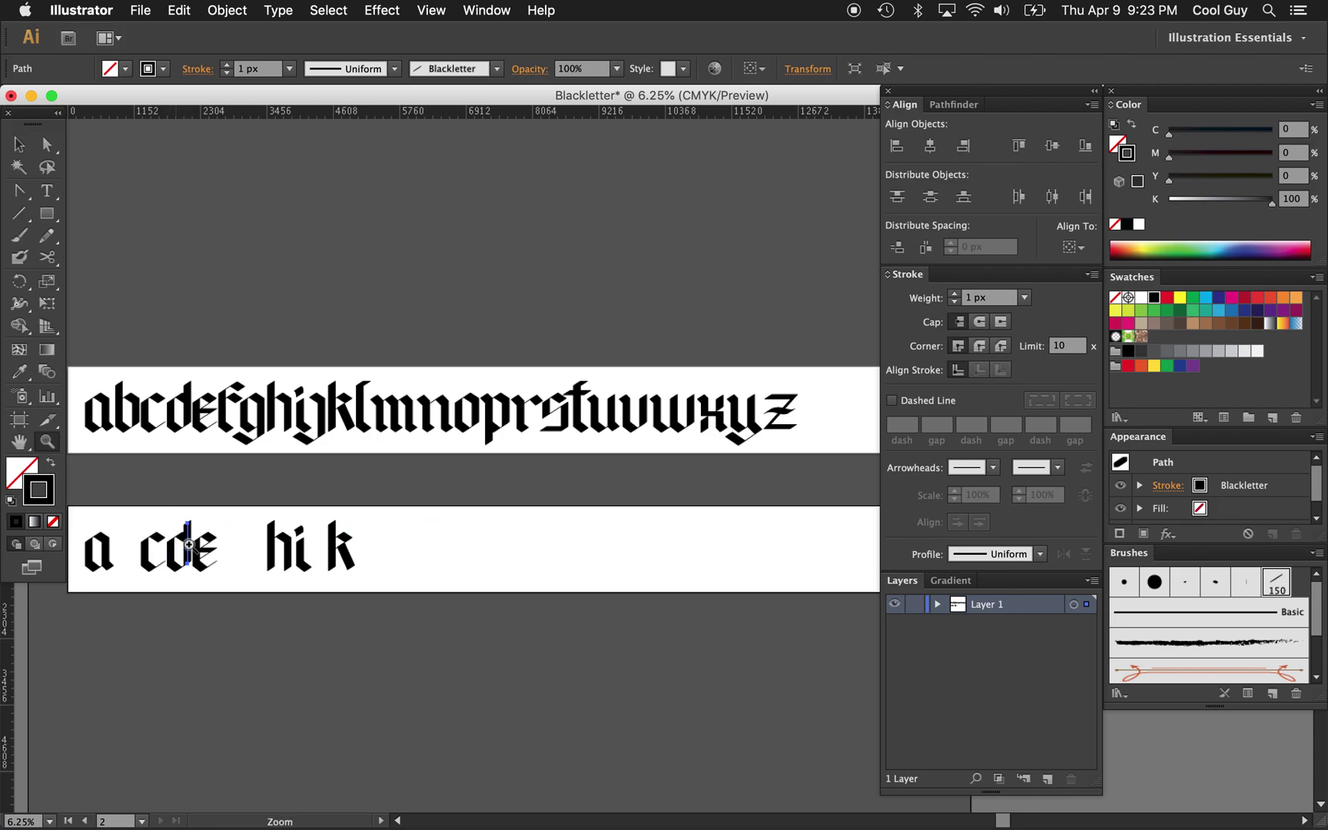
click(238, 580)
scroll(379, 482, up, 3)
key(v)
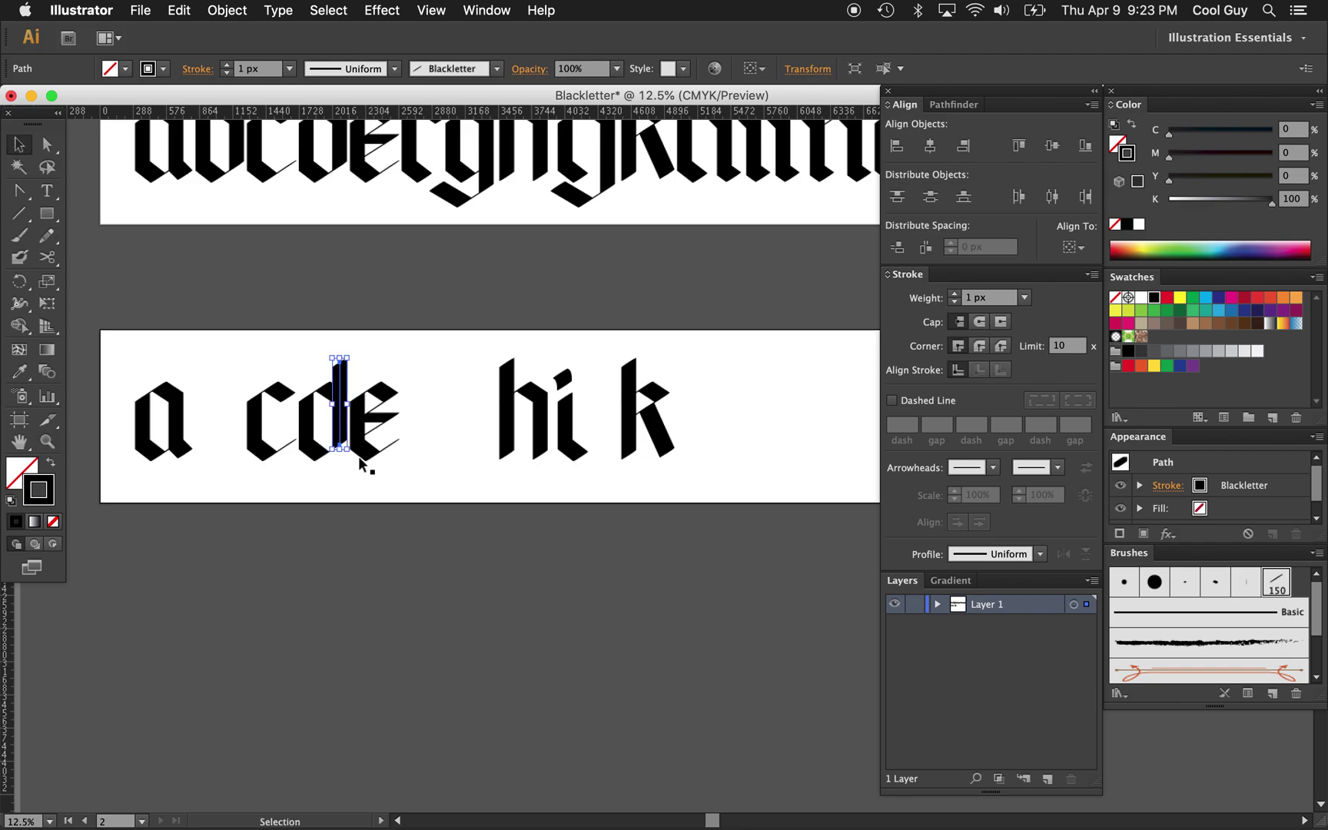
drag(309, 350, 339, 460)
key(super+g)
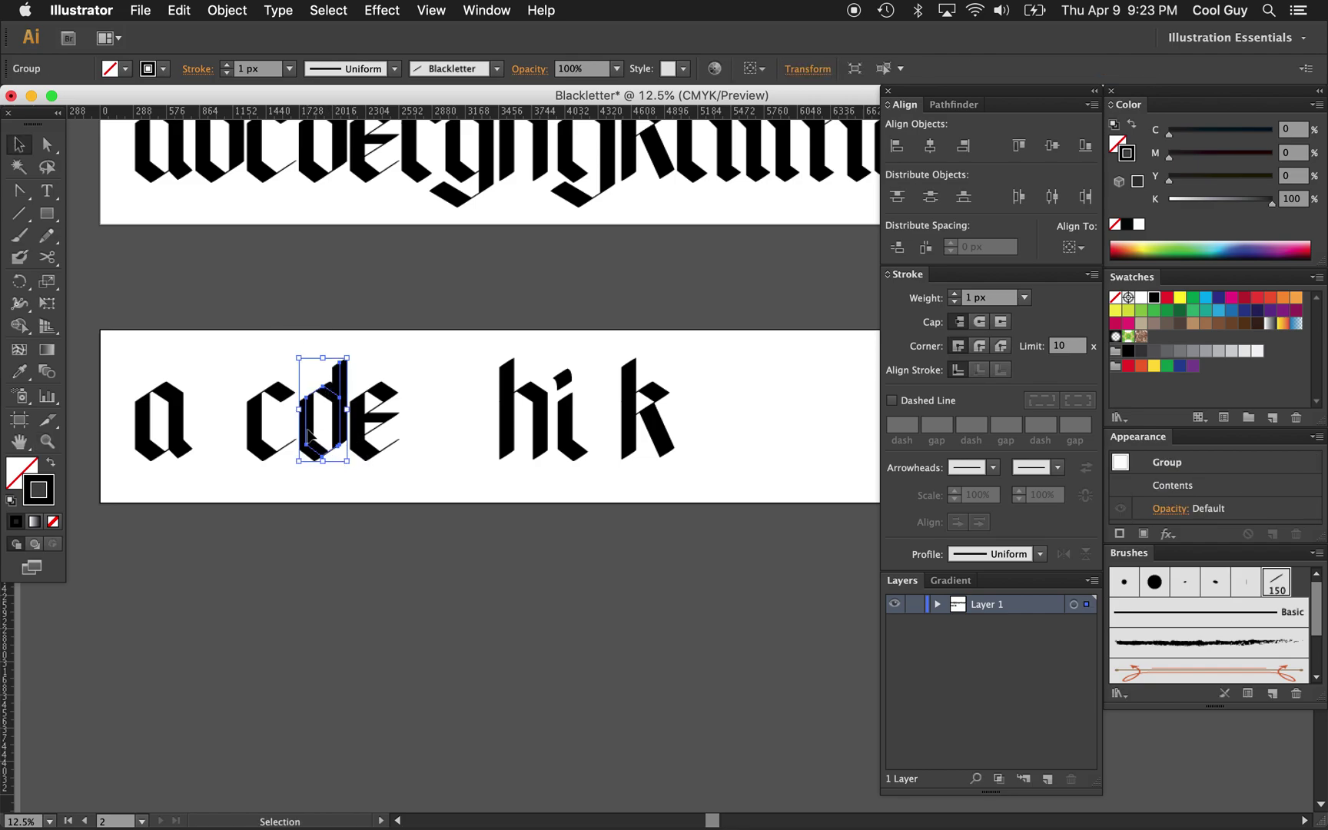
drag(671, 436, 701, 454)
Step: Place the i directly after the d and the c after the i, nudging the c left to tighten the spacing
click(572, 444)
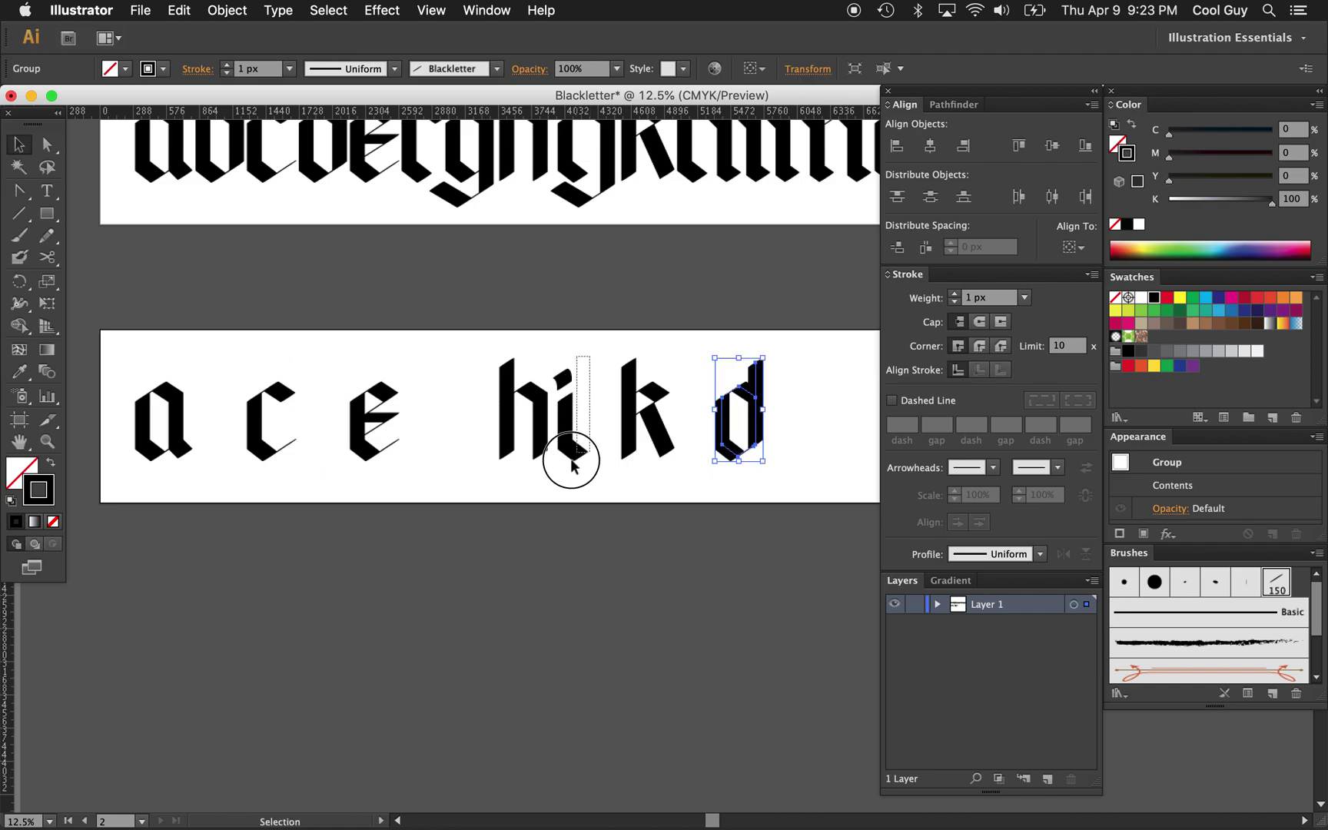
drag(570, 423, 786, 429)
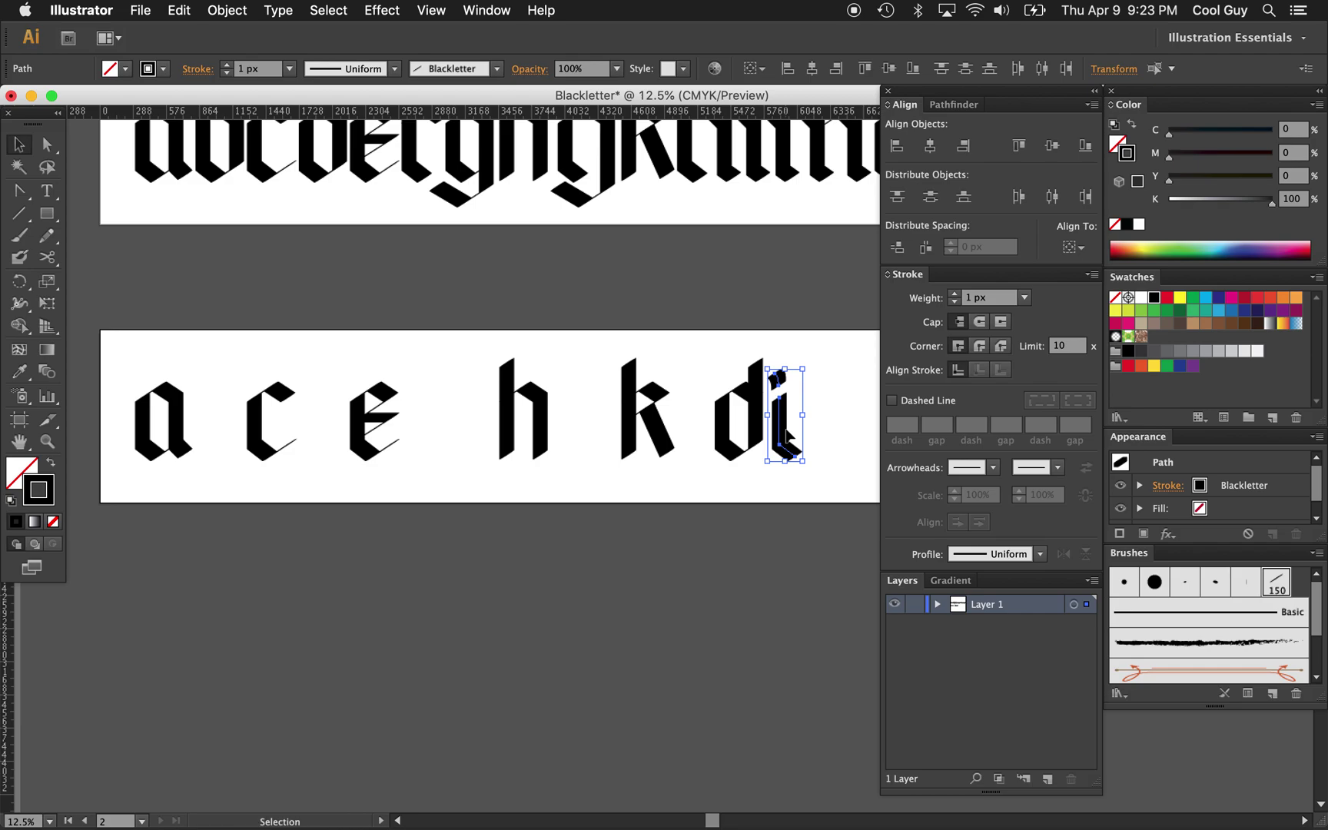
scroll(786, 434, right, 3)
scroll(786, 434, down, 1)
drag(208, 330, 713, 419)
key(shift+Left)
key(shift+Left)
key(shift+Left)
key(shift+Left)
key(shift+Left)
key(shift+Left)
Step: Move the k after the c and nudge it left to close the gap
click(481, 419)
drag(484, 315, 794, 404)
key(shift+Left)
key(shift+Left)
key(shift+Left)
key(shift+Left)
key(shift+Left)
key(shift+Left)
key(shift+Left)
key(shift+Left)
key(shift+Left)
key(shift+Left)
key(shift+Right)
Step: Move the h after the k and nudge it left to tighten the spacing
drag(412, 368, 816, 418)
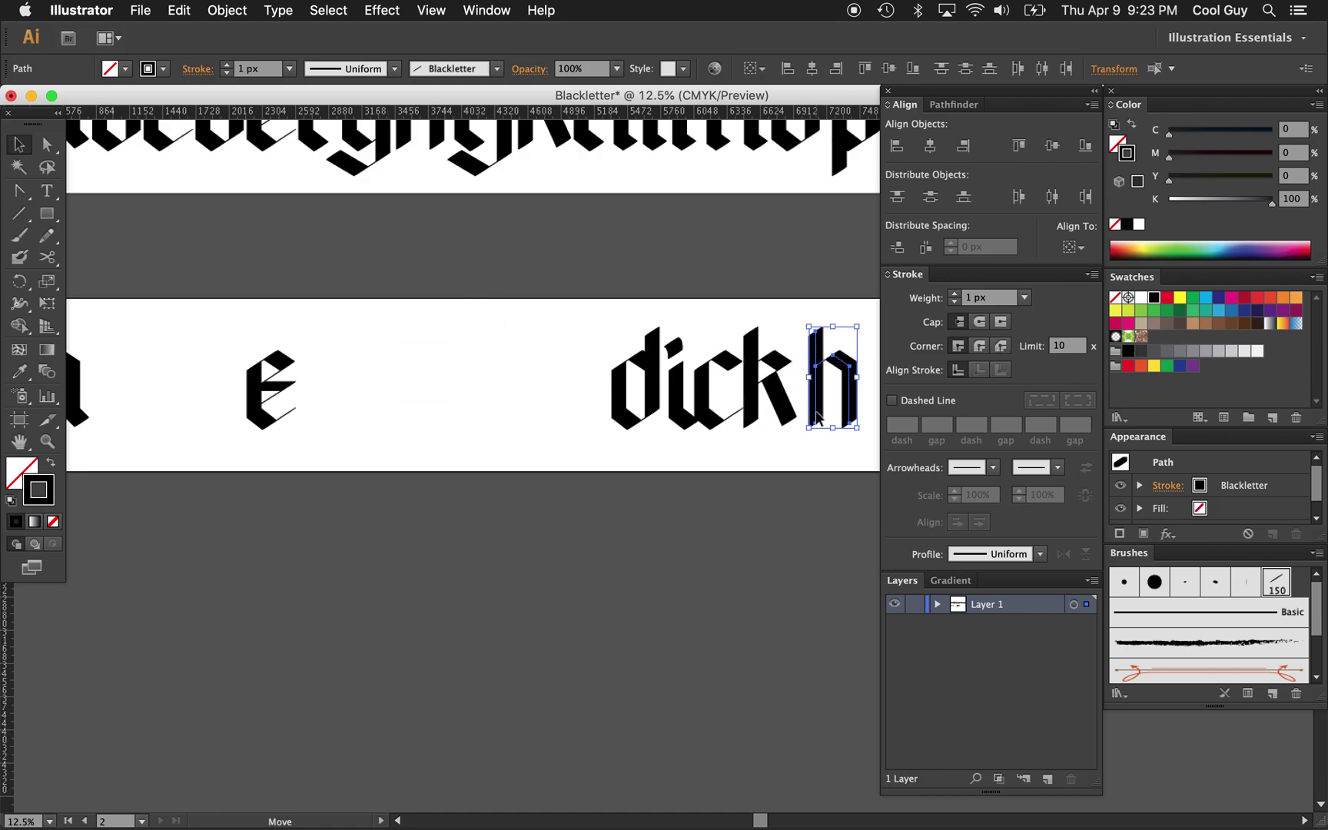
key(shift+Left)
key(shift+Left)
key(shift+Left)
key(shift+Left)
key(shift+Left)
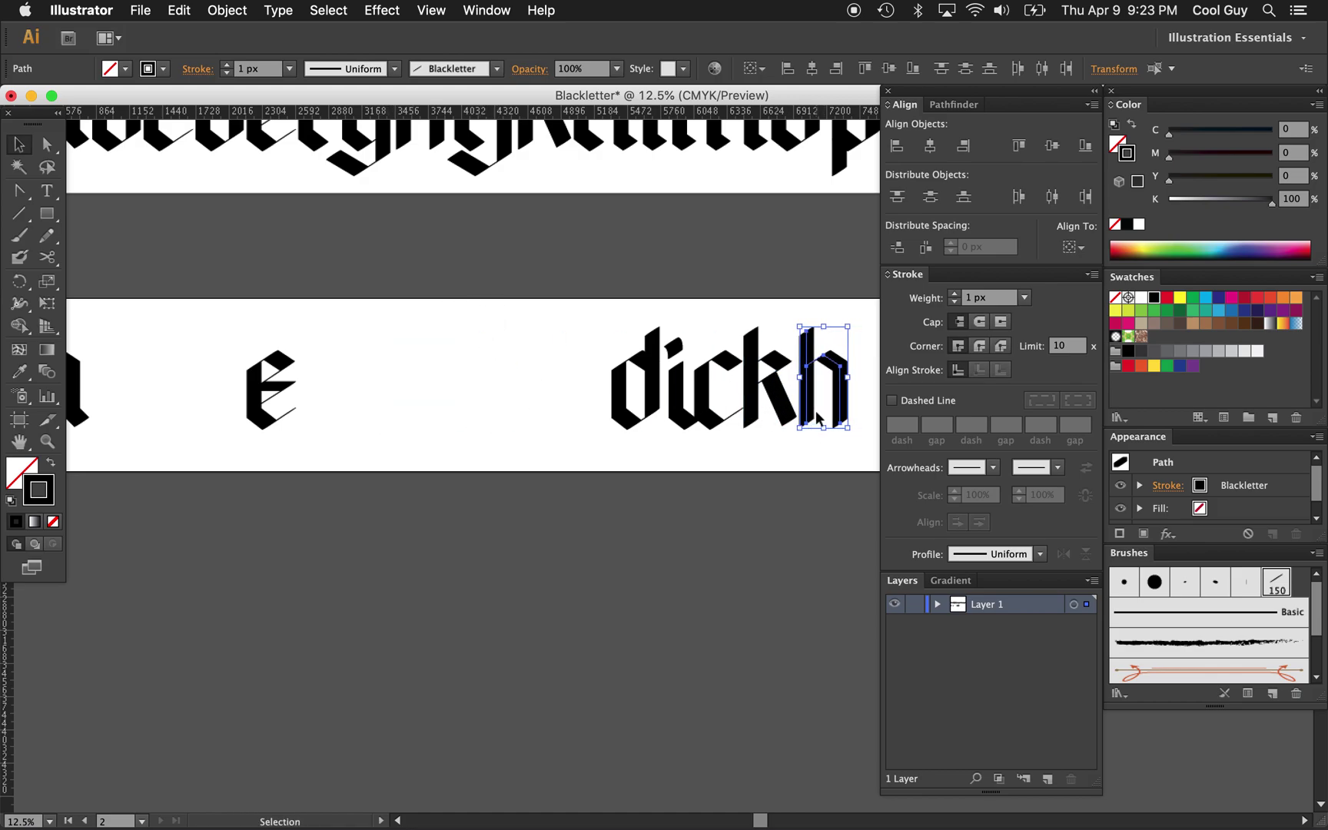
Step: Move the e on the lower artboard directly after the h
drag(361, 337, 222, 464)
scroll(222, 462, right, 3)
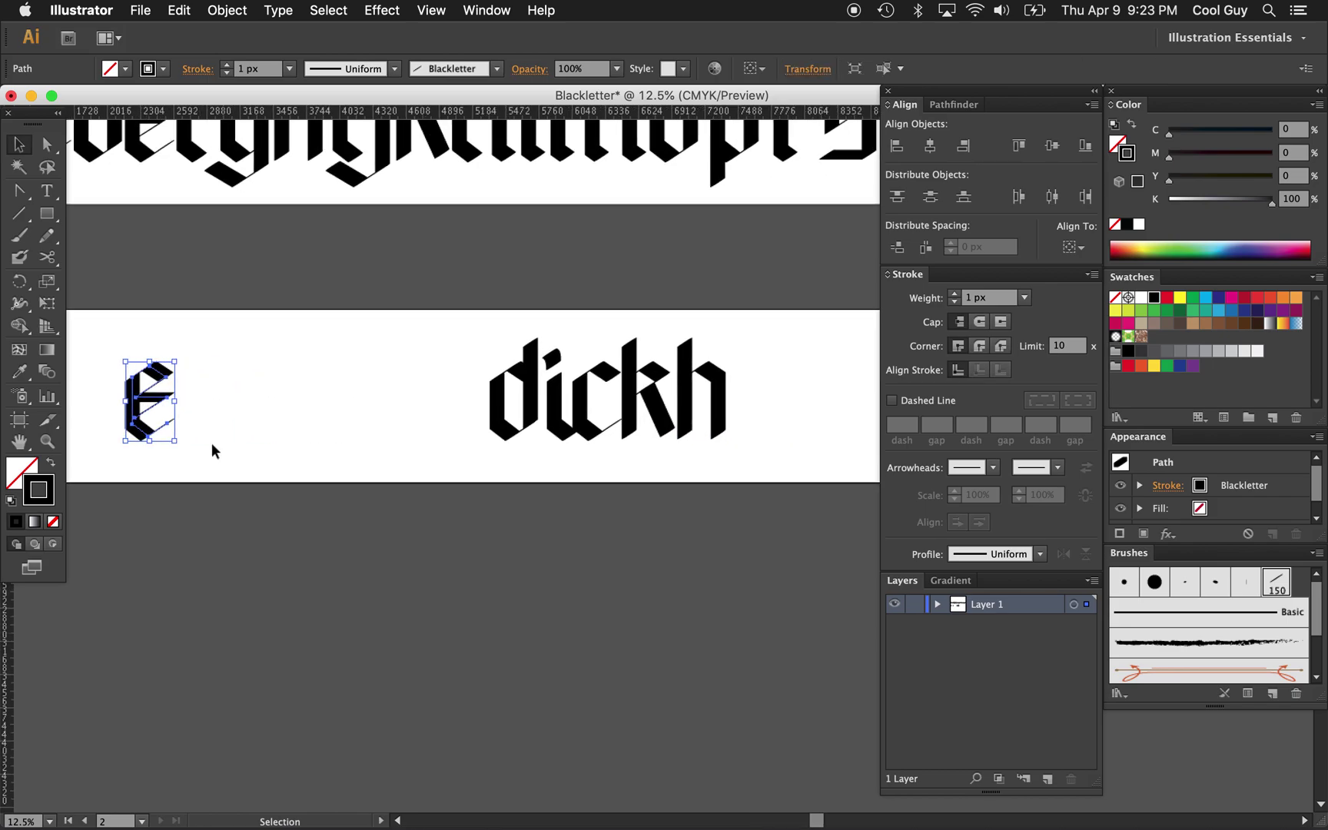
drag(132, 411, 739, 425)
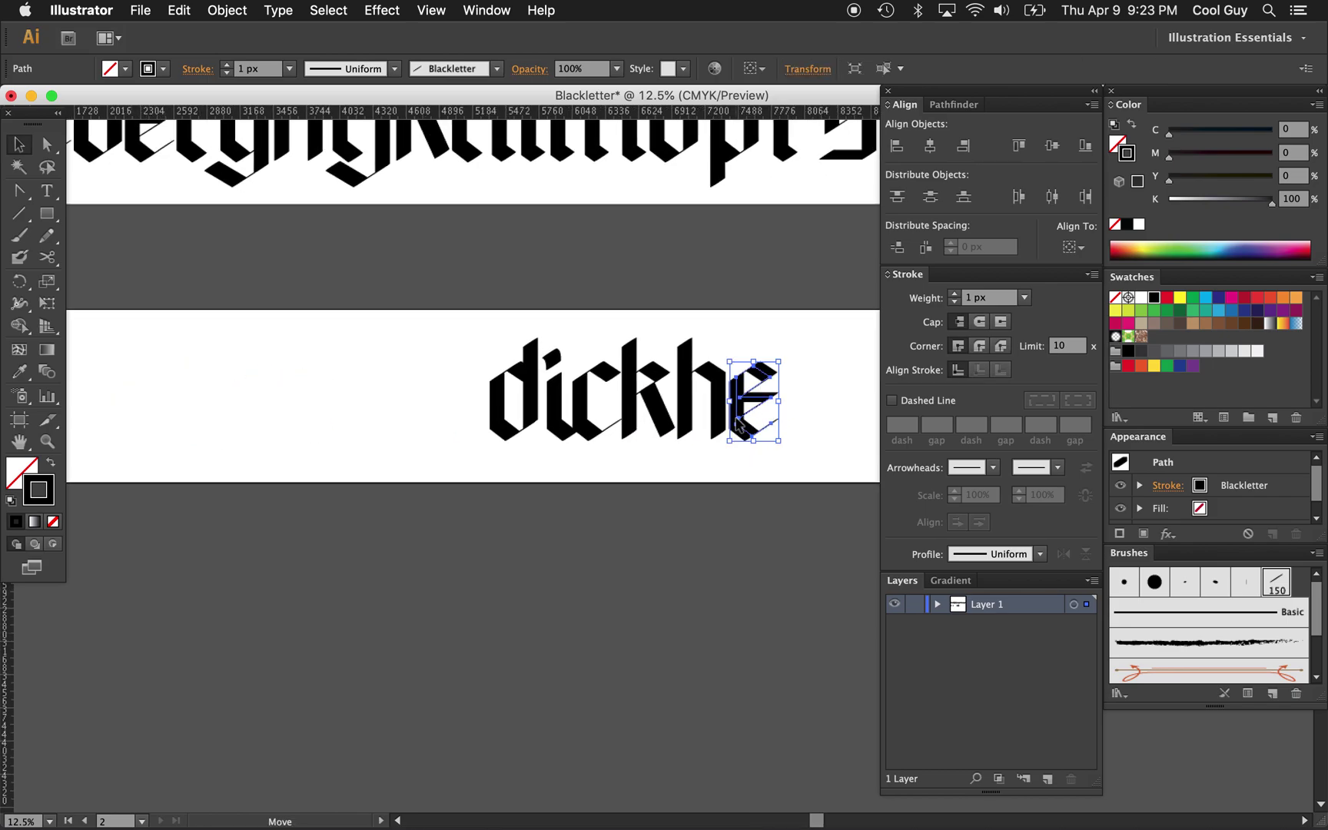
click(335, 465)
Step: Move the a on the lower artboard directly after the e
key(z)
alt+click(442, 436)
key(v)
drag(169, 388, 86, 495)
drag(123, 449, 701, 453)
click(740, 427)
Step: Duplicate the grouped d and place the copy after the a to complete the word "dickhead"
key(z)
click(718, 434)
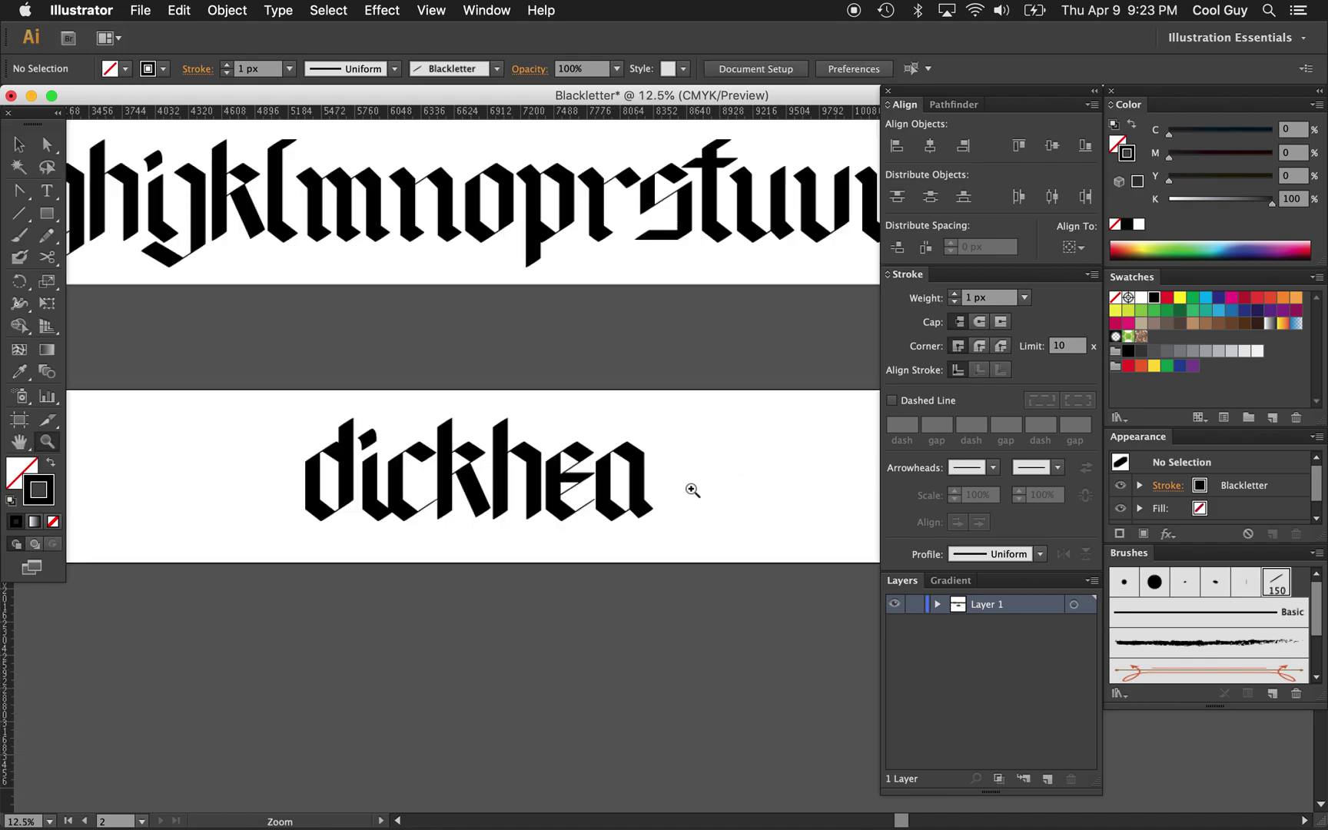
click(716, 489)
scroll(716, 489, left, 2)
key(v)
drag(185, 394, 238, 538)
drag(256, 469, 715, 494)
click(755, 476)
key(z)
key(super+minus)
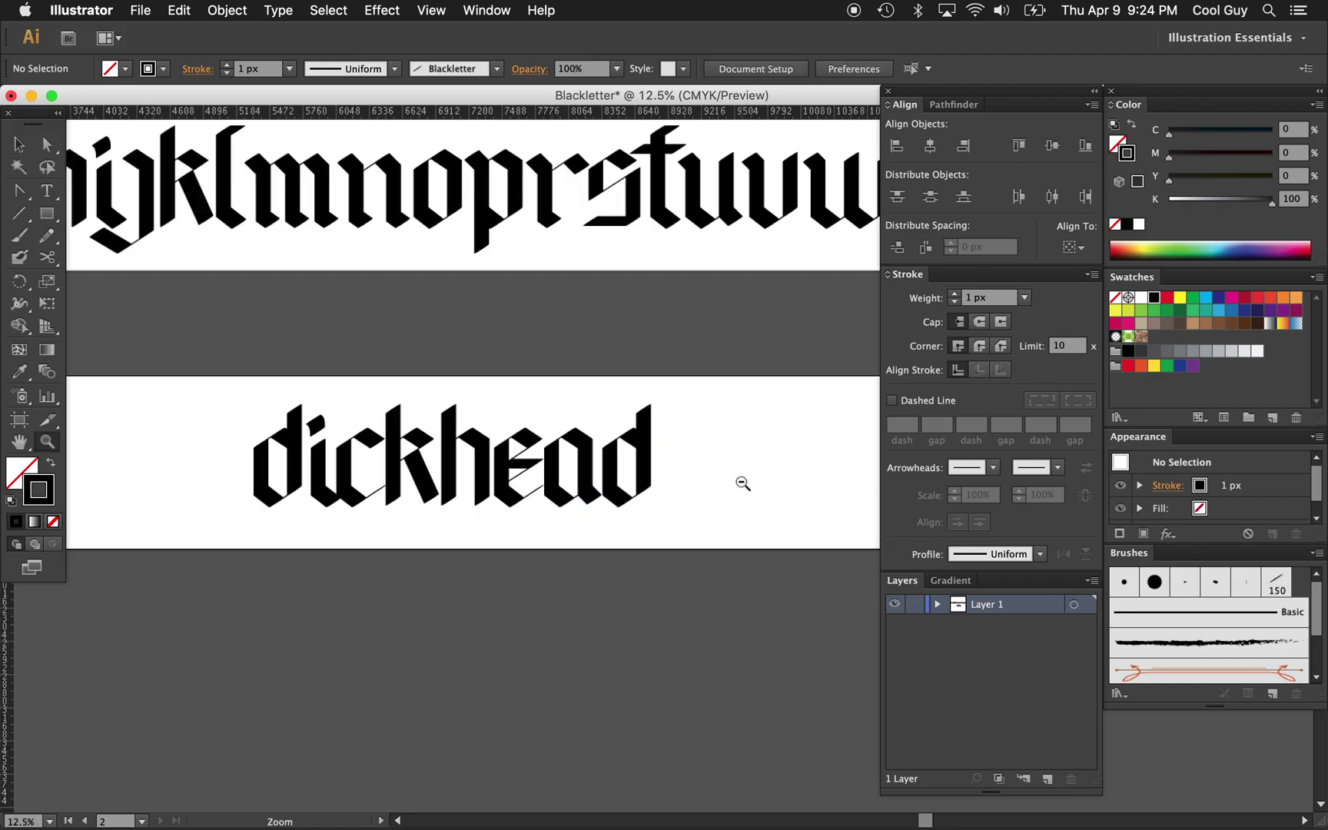
click(668, 477)
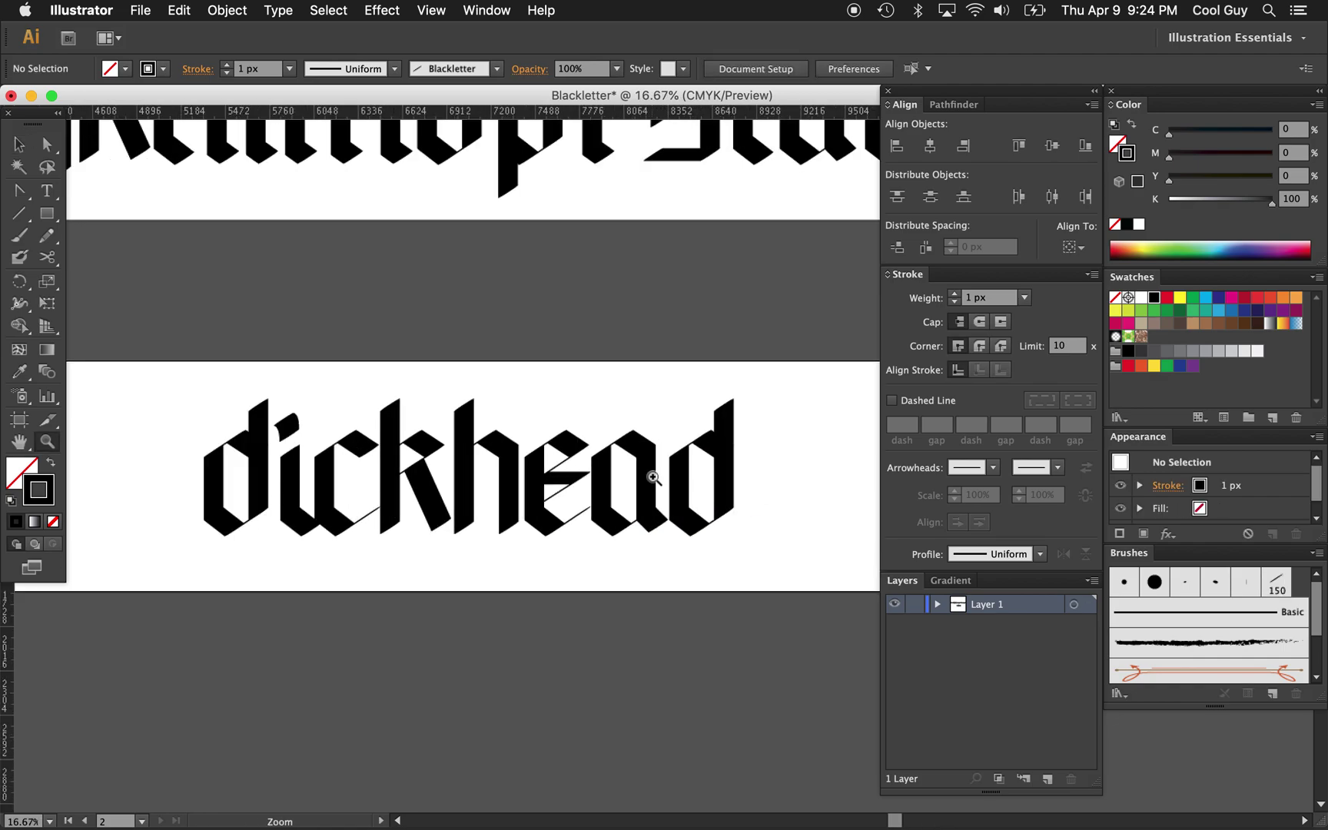
scroll(653, 477, left, 1)
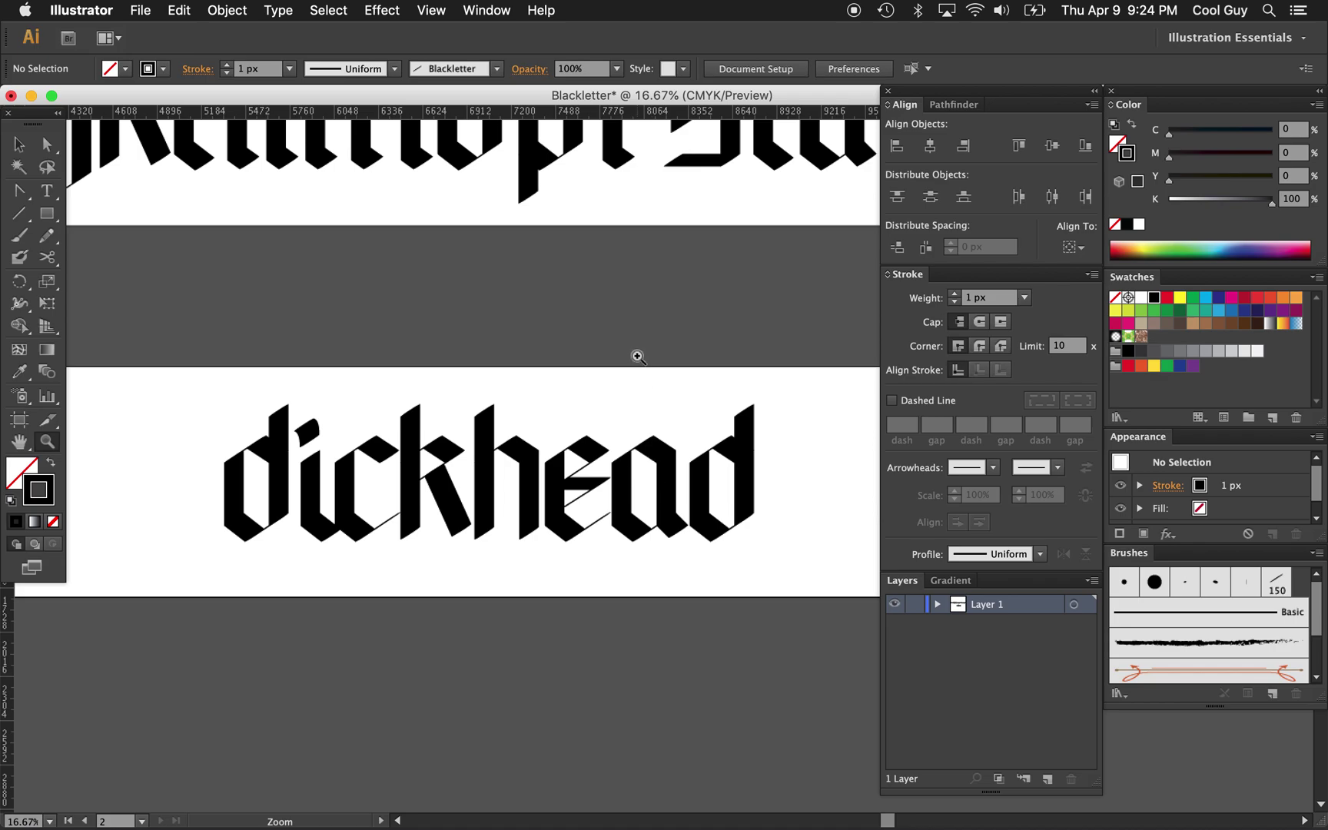